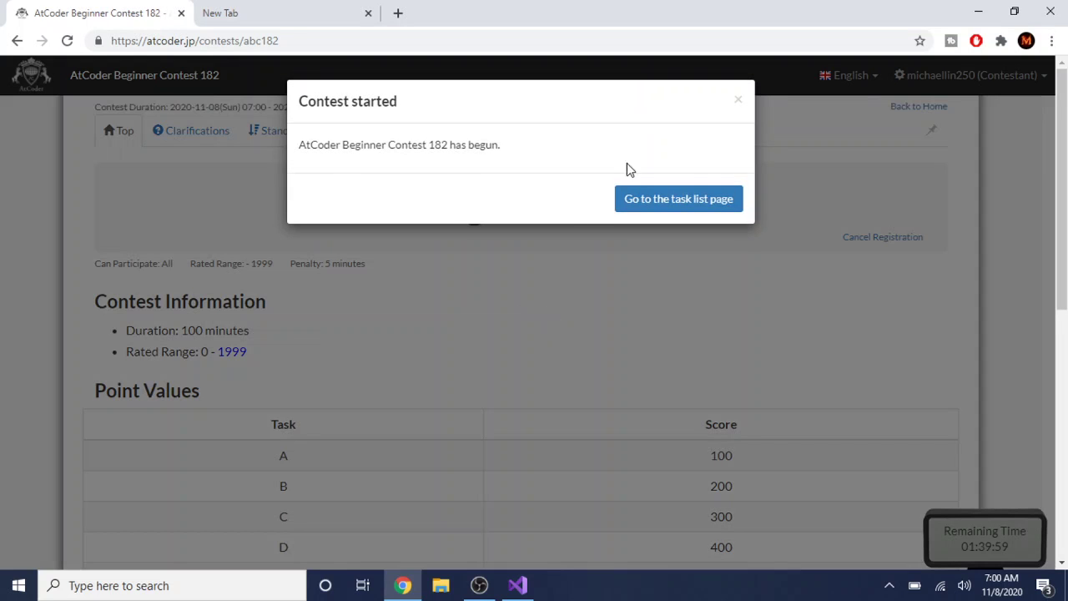
# - Close the empty browser tab, open task A - twiblr from the contest's task list, and read its statement and first sample
pyautogui.click(670, 199)
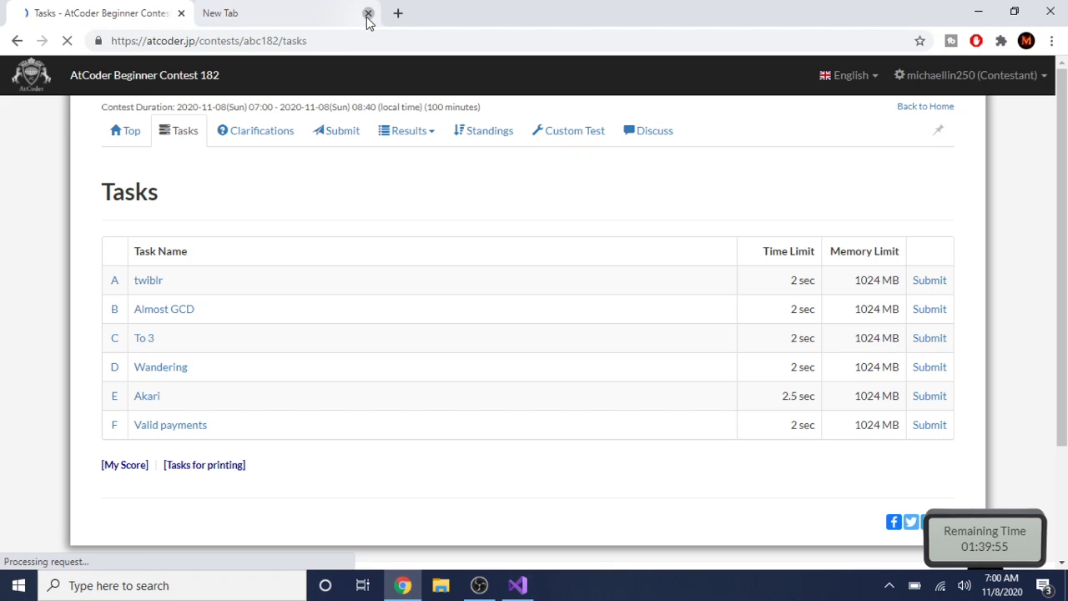
pyautogui.click(368, 15)
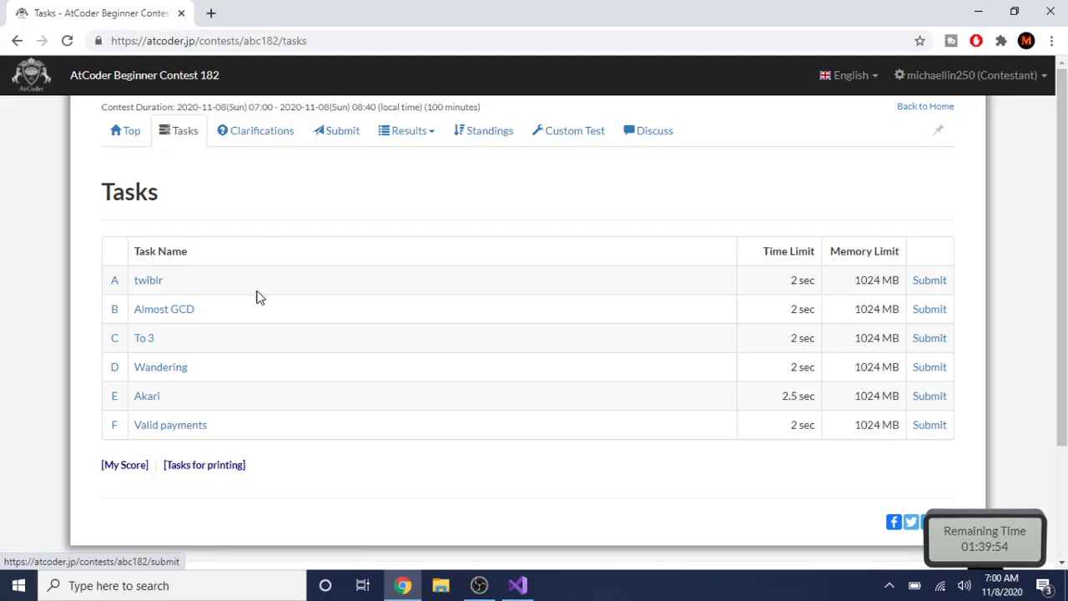
pyautogui.click(151, 282)
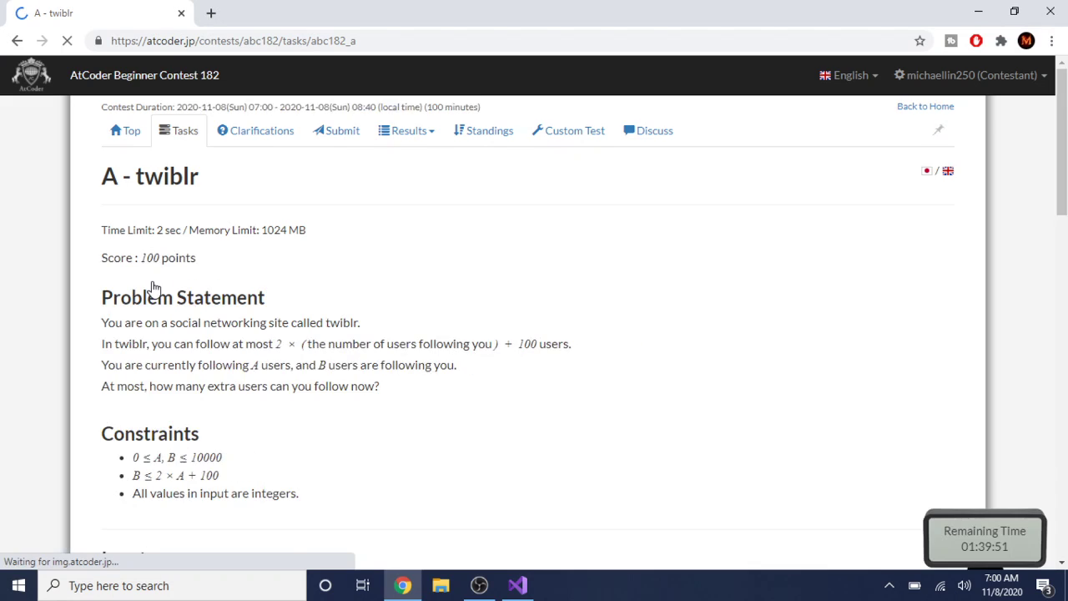
pyautogui.scroll(-1, 239, 297)
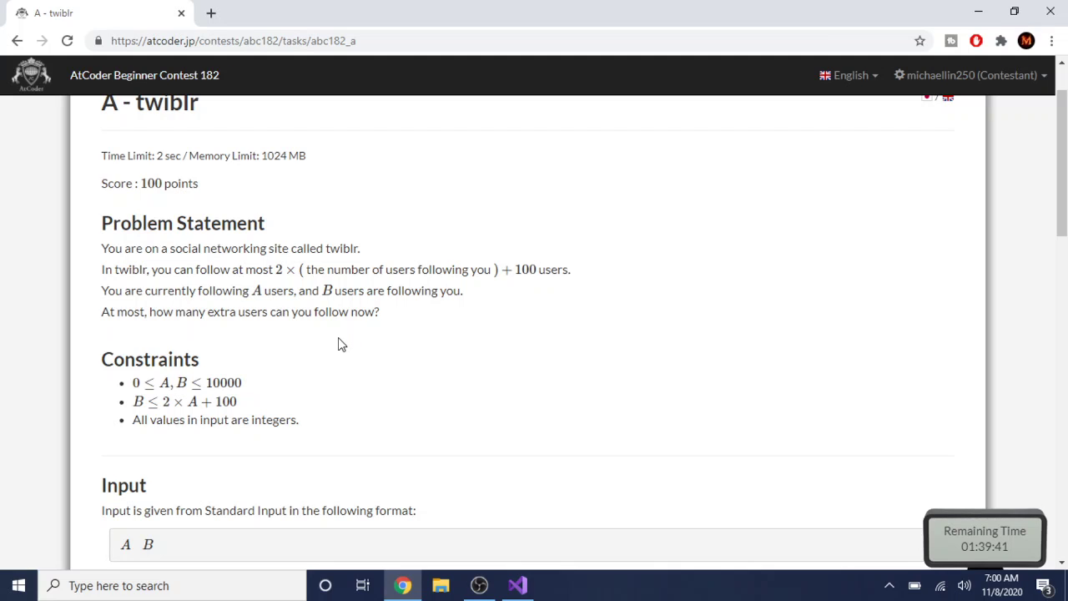
pyautogui.scroll(-1, 347, 373)
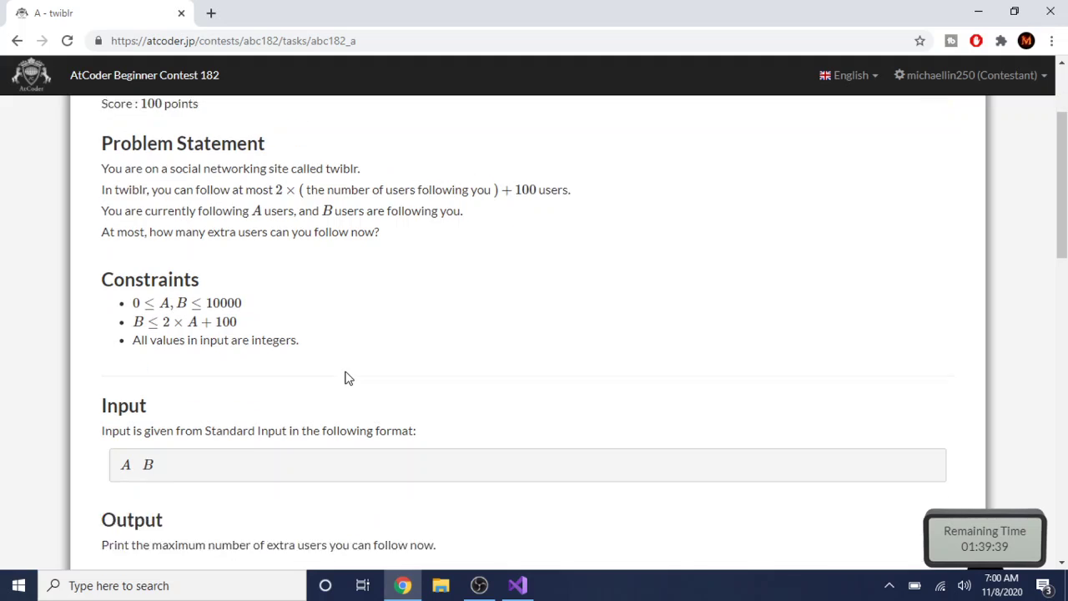
pyautogui.scroll(1, 347, 377)
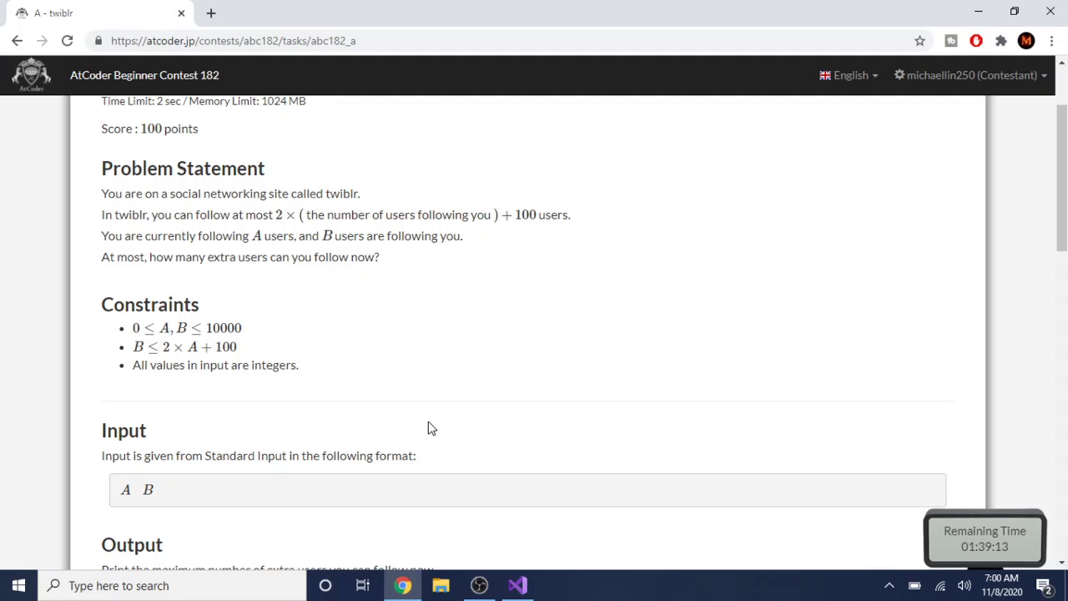
pyautogui.scroll(-5, 431, 428)
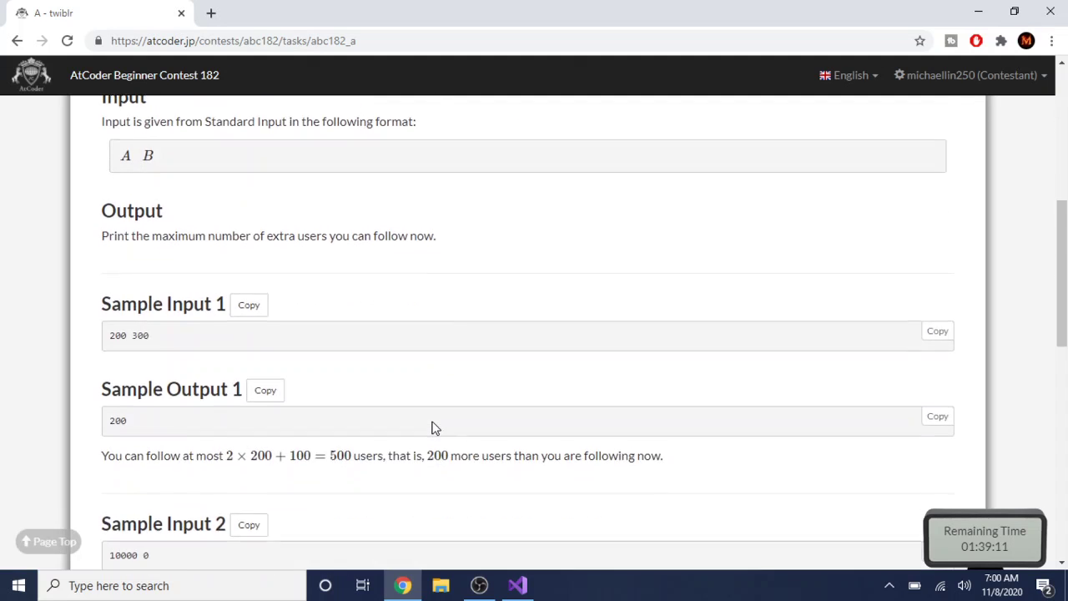
pyautogui.scroll(2, 431, 428)
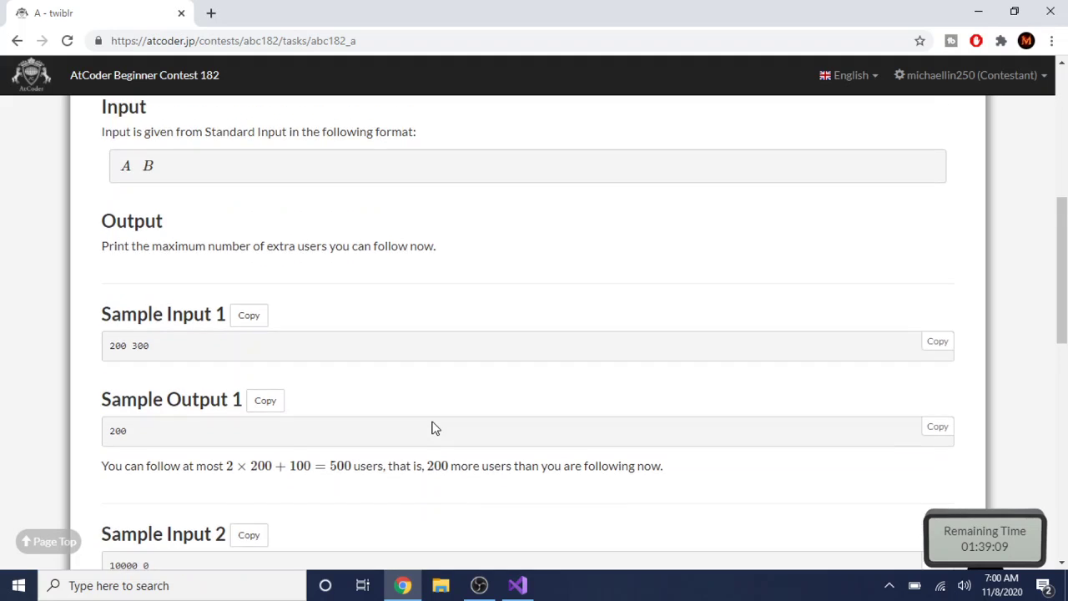
# - In Visual Studio, replace the old variable declaration and test-case loop in main() with "ll A, B;"
pyautogui.click(517, 585)
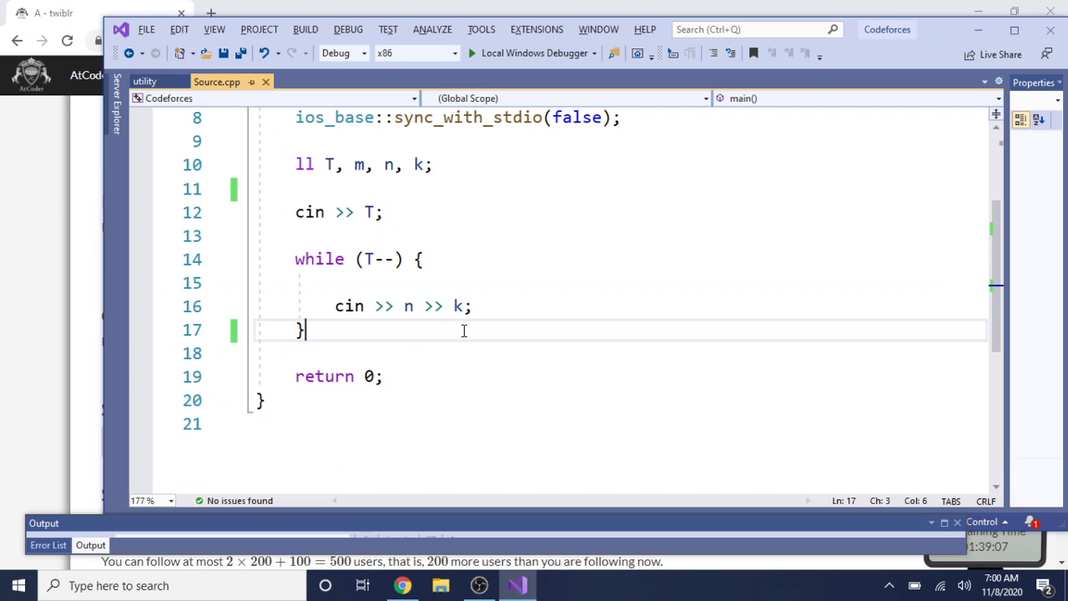
pyautogui.moveTo(463, 328); pyautogui.dragTo(297, 166)
pyautogui.press('BackSpace')
pyautogui.write('ll A')
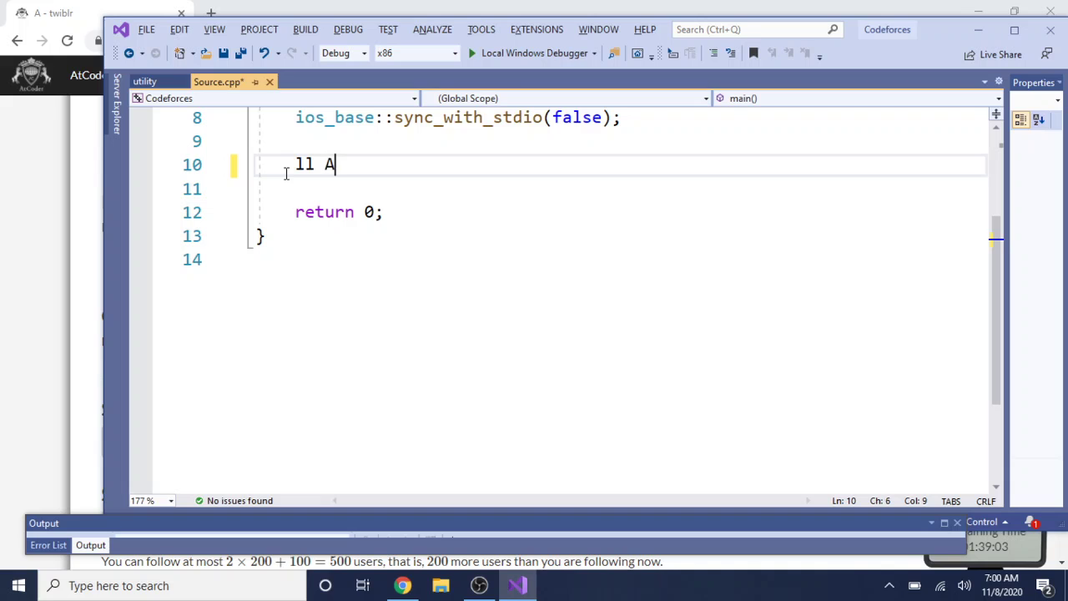
pyautogui.write(', B;')
# - Below the declaration, add the input line "cin >> A >> B;" followed by blank space for the output statement
pyautogui.press('Return')
pyautogui.press('Return')
pyautogui.write('c')
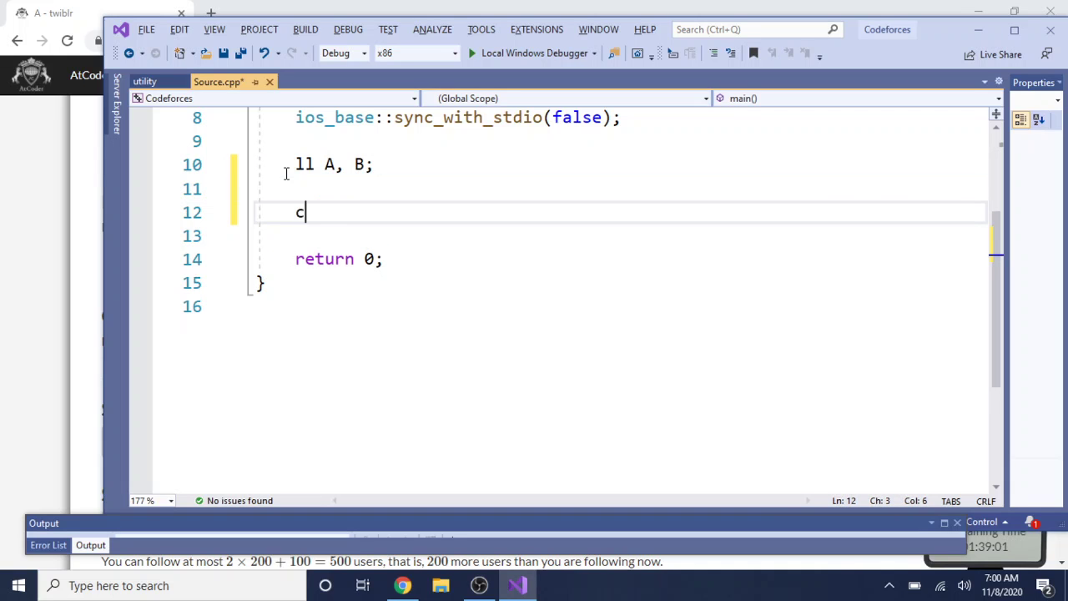
pyautogui.write('in >> A>> B;')
pyautogui.press('Return')
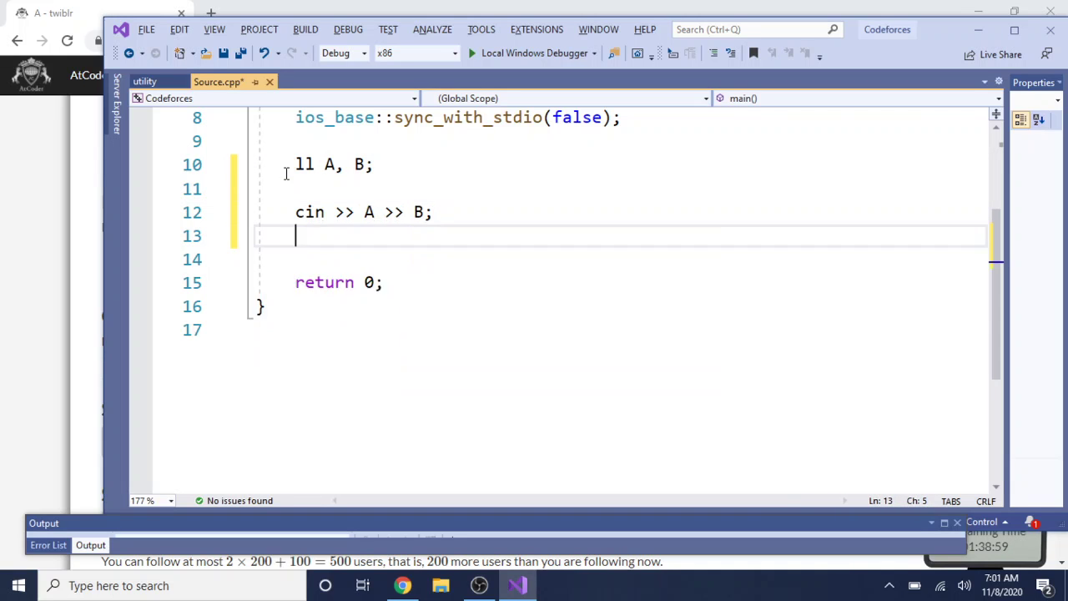
pyautogui.press('Return')
# - Recheck the follow limit in the task statement, add "cout << 2 * B + 100 - A << endl;" before the return, and save Source.cpp
pyautogui.click(48, 320)
pyautogui.scroll(4, 219, 286)
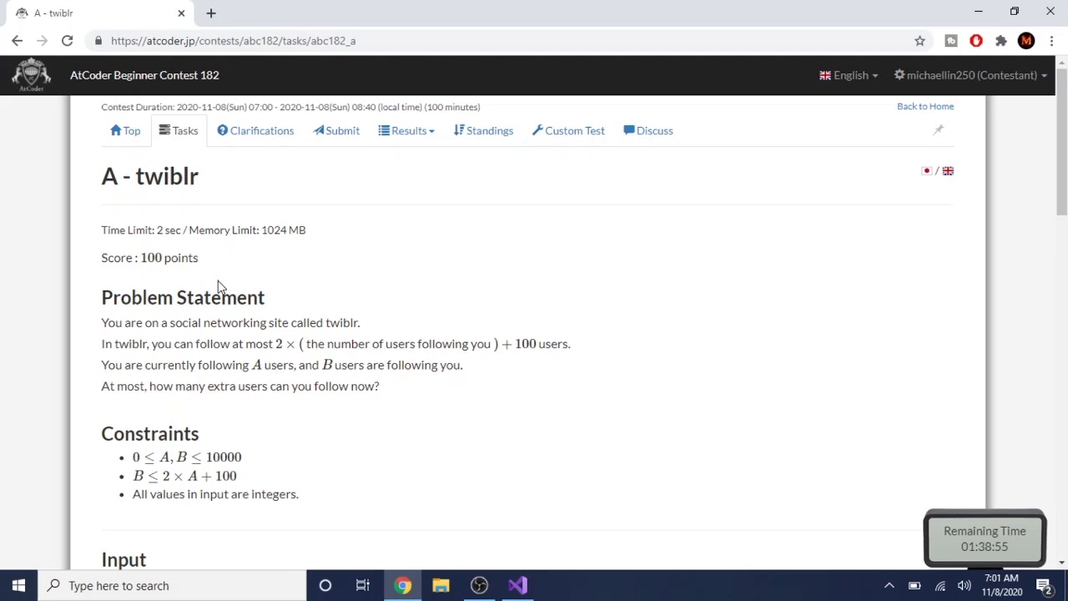
pyautogui.scroll(-1, 220, 286)
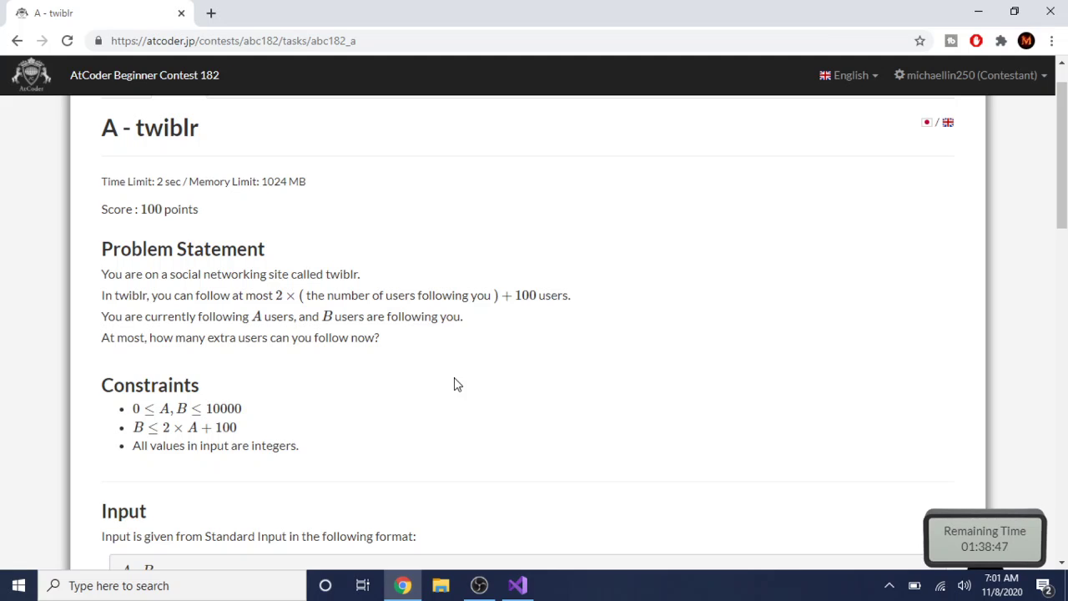
pyautogui.click(519, 588)
pyautogui.write('cout')
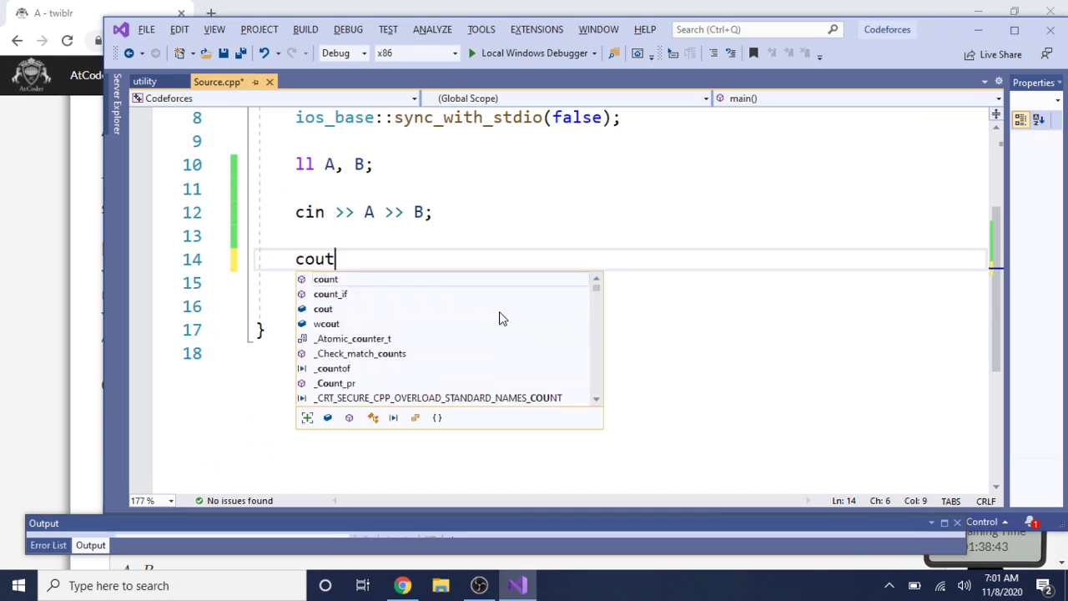
pyautogui.write(' << 2 * b +')
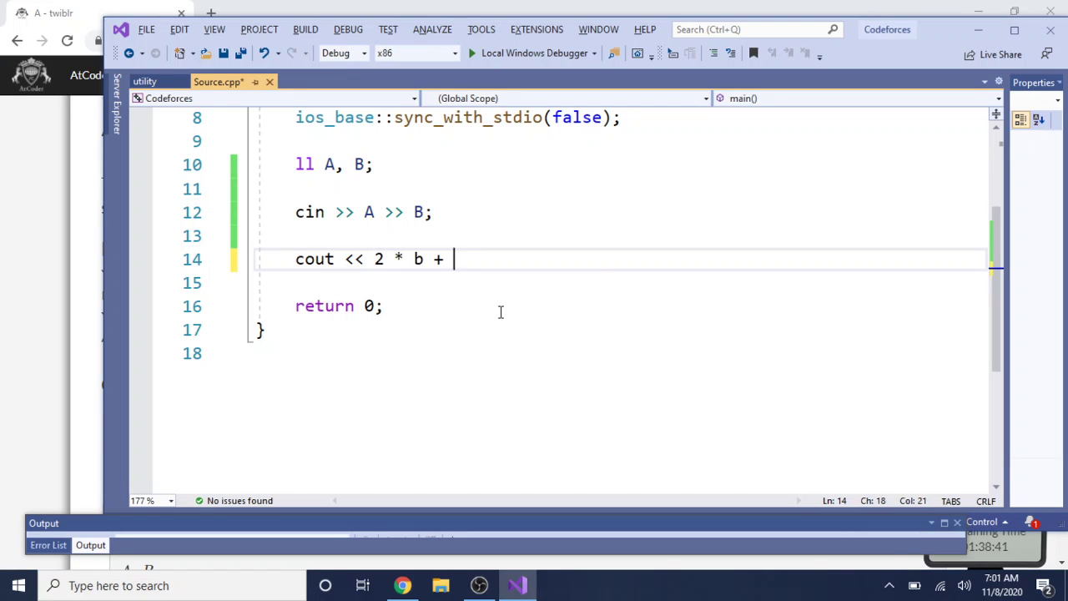
pyautogui.press('BackSpace')
pyautogui.press('BackSpace')
pyautogui.press('BackSpace')
pyautogui.press('BackSpace')
pyautogui.write('B + 100 - A <')
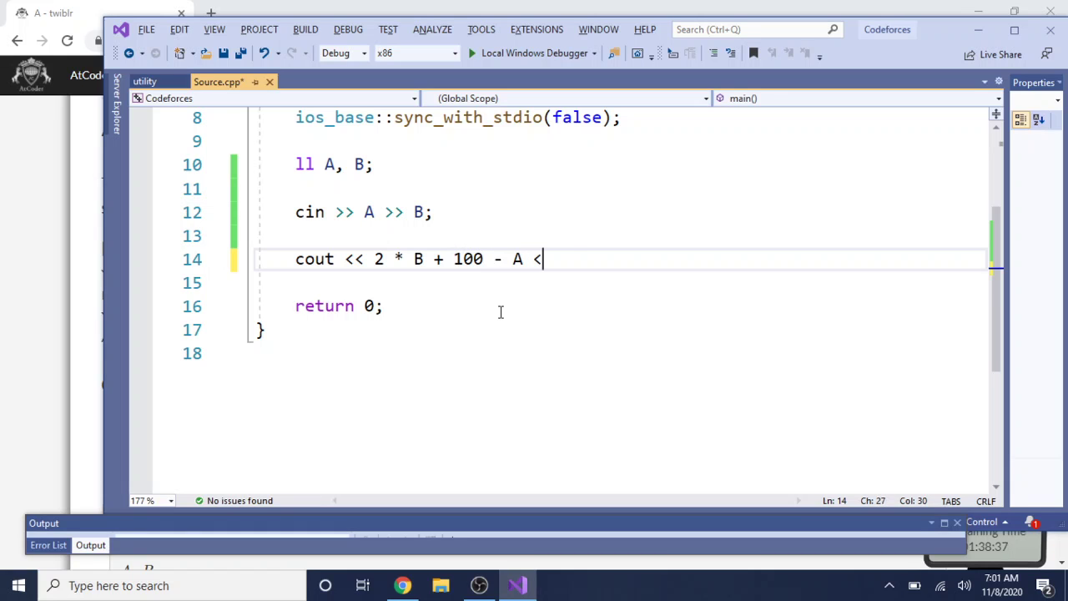
pyautogui.write('< endl;')
pyautogui.hotkey('ctrl', 's')
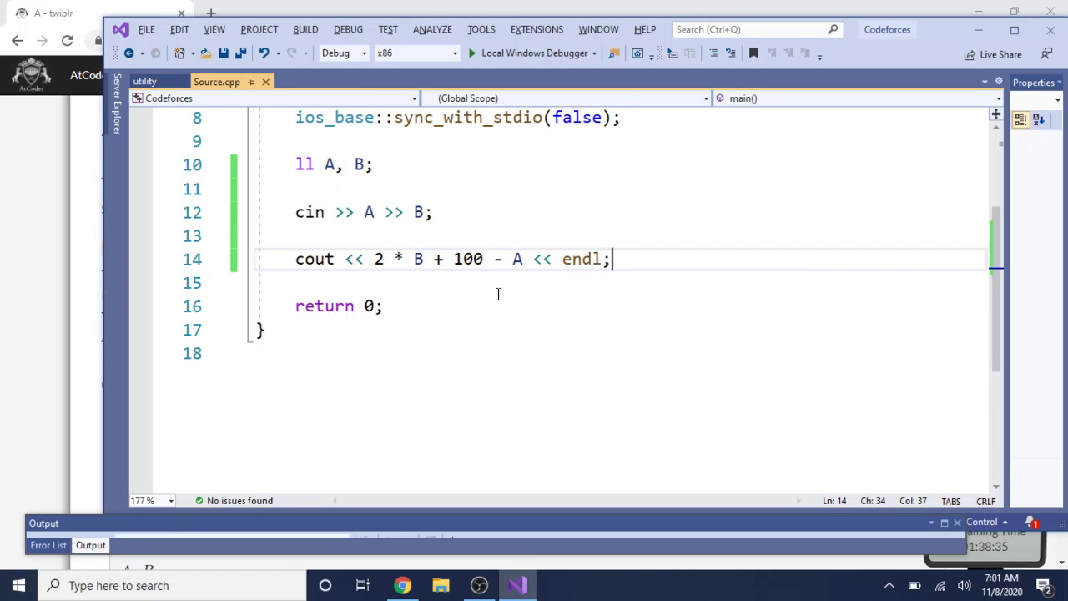
# - Copy the whole source file into task A's source code field on AtCoder and submit it with language C++ (GCC 9.2.1)
pyautogui.hotkey('ctrl', 'a')
pyautogui.hotkey('ctrl', 'c')
pyautogui.click(31, 337)
pyautogui.scroll(-15, 253, 362)
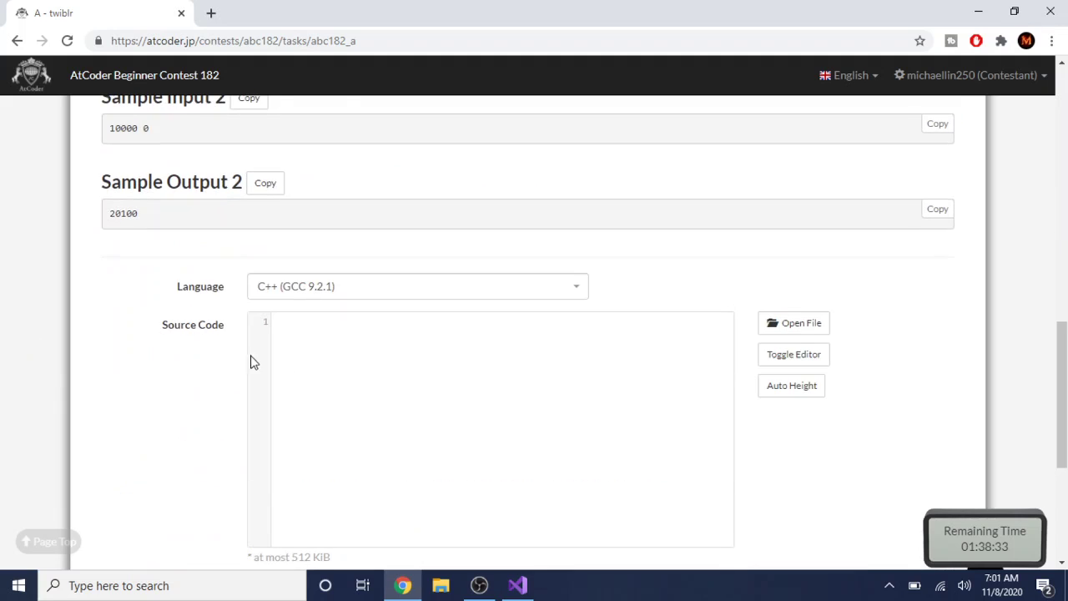
pyautogui.click(315, 355)
pyautogui.hotkey('ctrl', 'v')
pyautogui.scroll(-4, 317, 353)
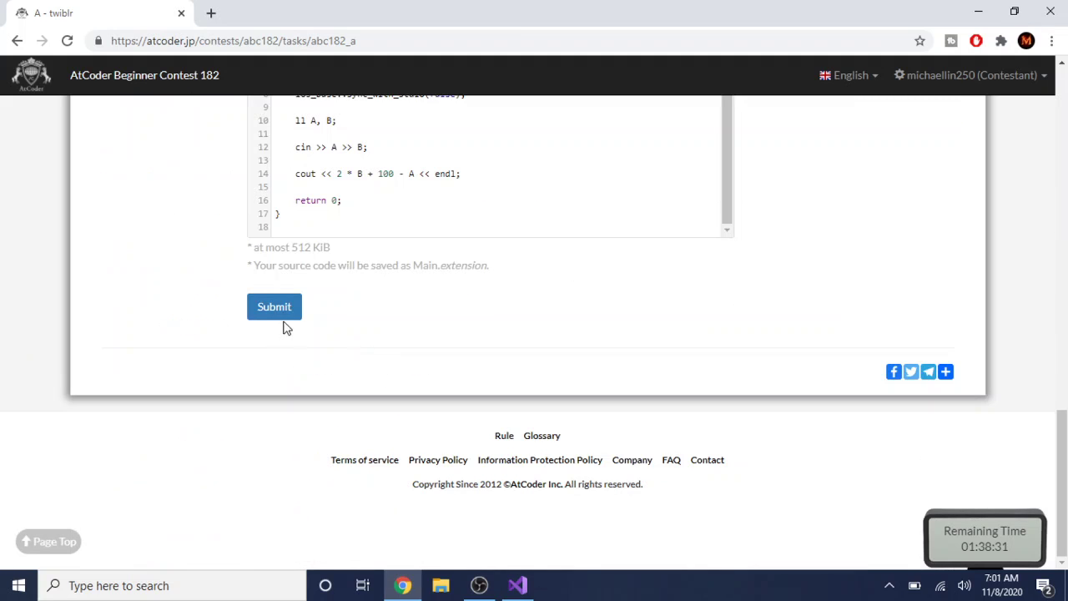
pyautogui.click(260, 310)
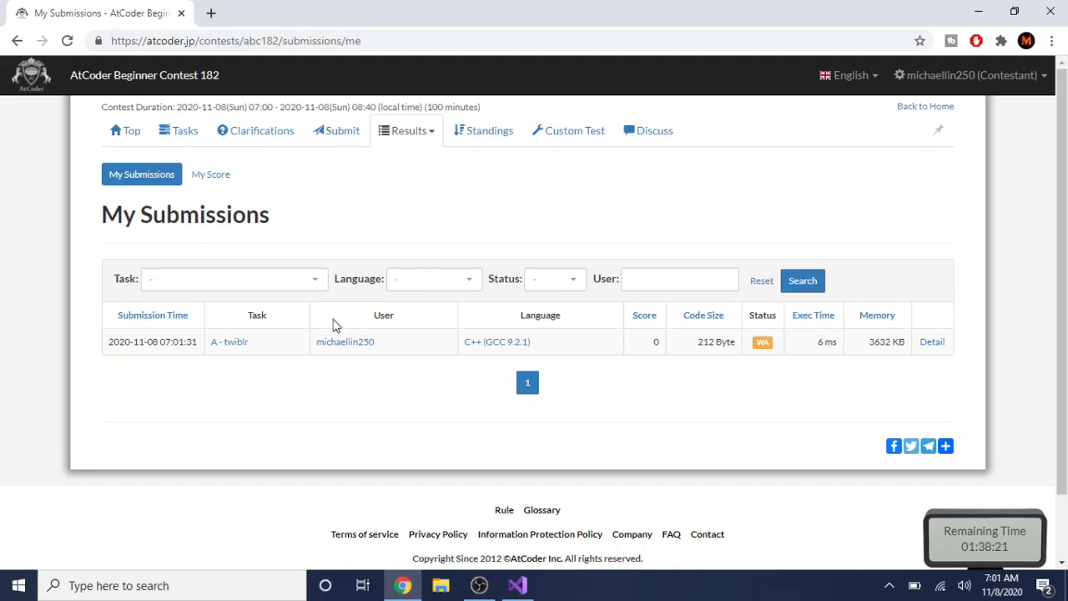
# - Reopen task A - twiblr from the submissions list and re-examine its statement, constraints and sample cases against the submitted formula
pyautogui.click(226, 350)
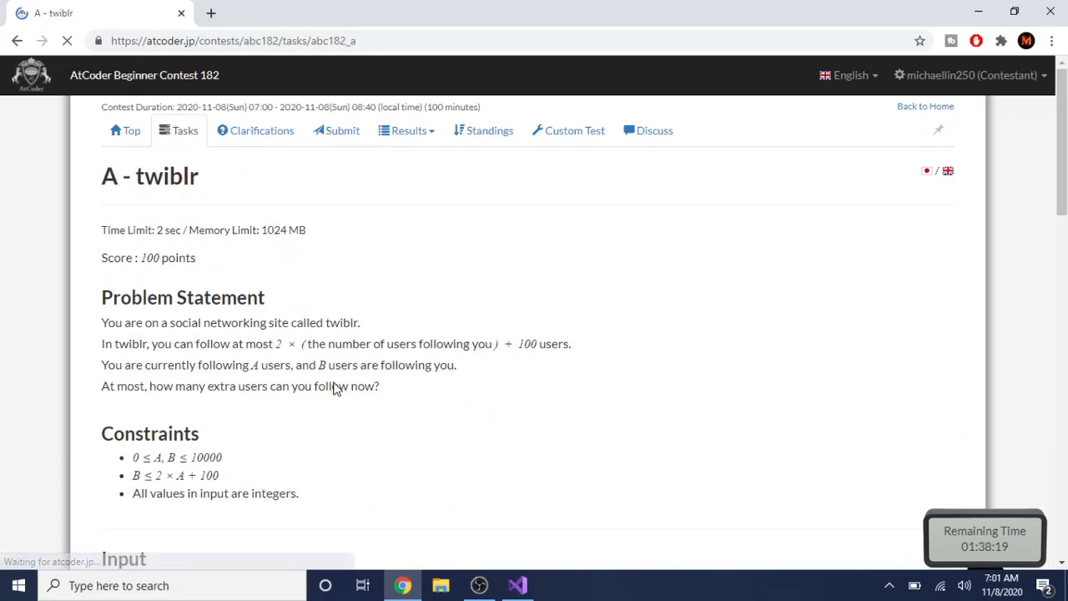
pyautogui.scroll(-2, 399, 459)
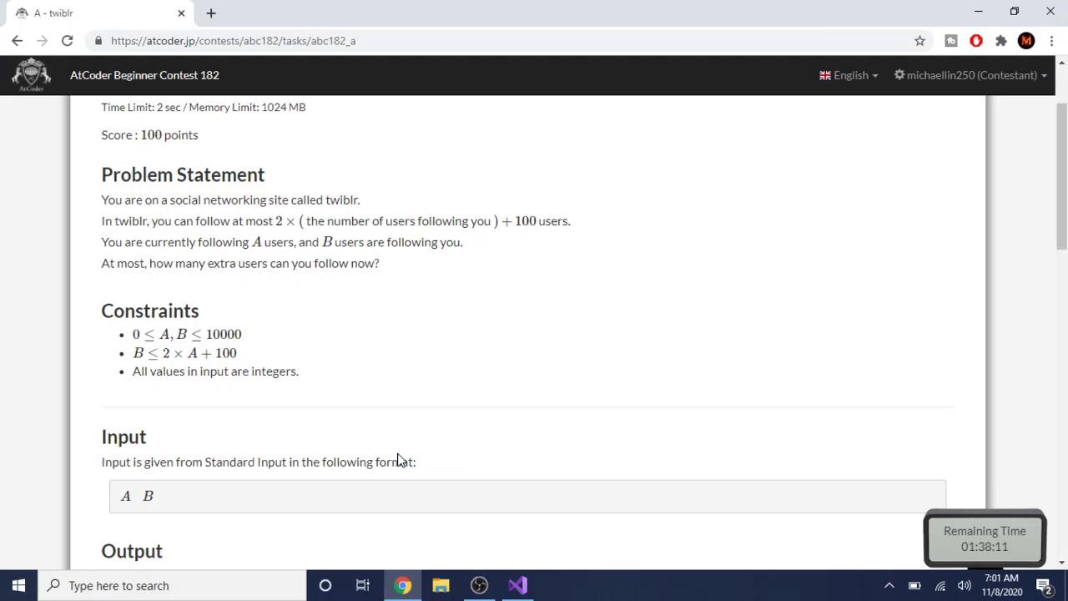
pyautogui.scroll(-1, 417, 450)
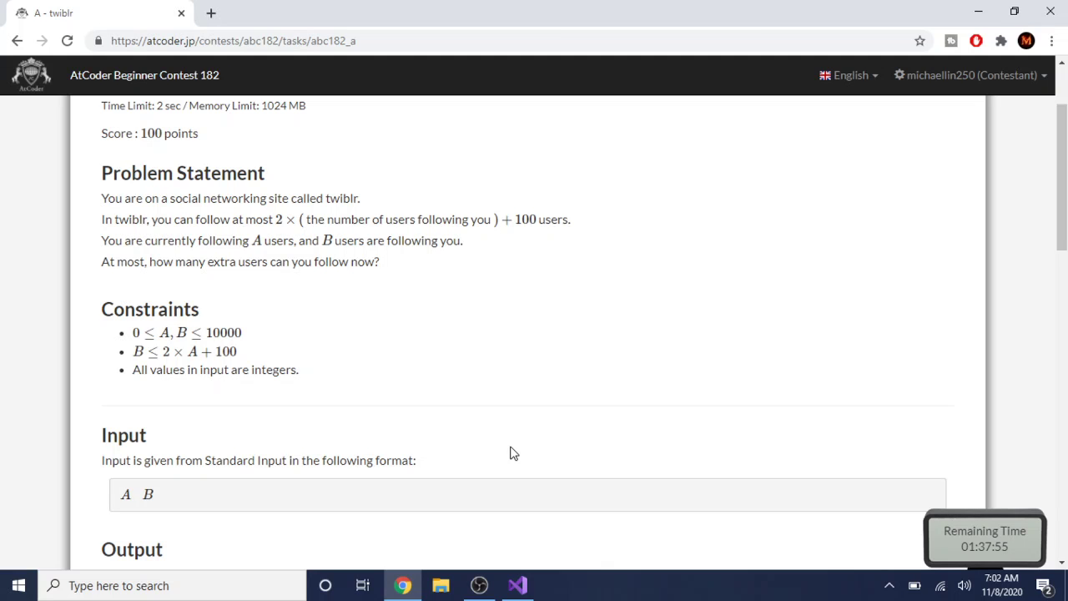
pyautogui.scroll(-4, 513, 453)
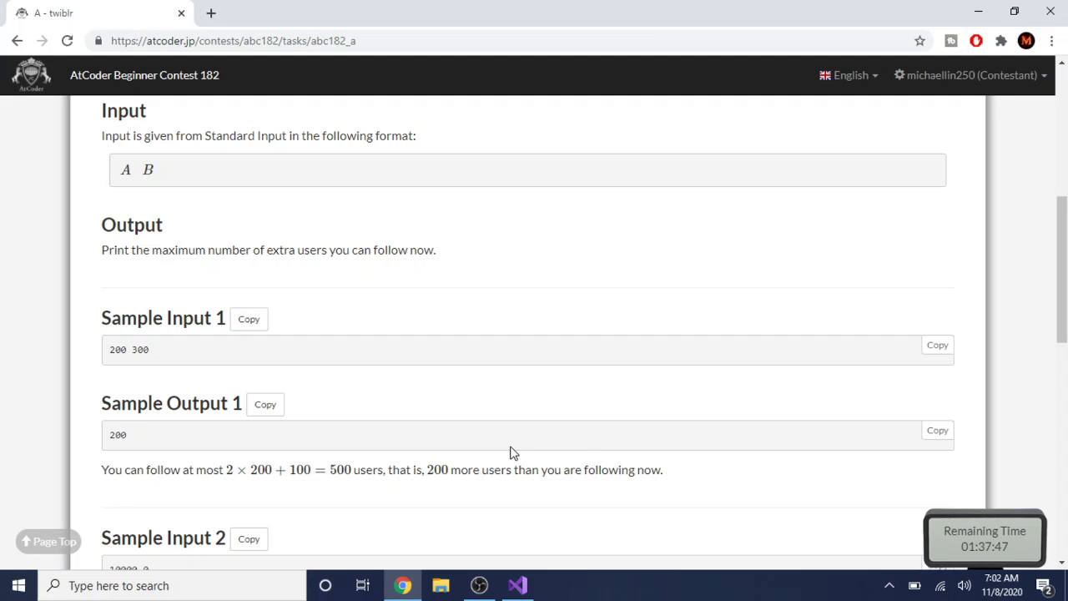
pyautogui.scroll(-1, 512, 434)
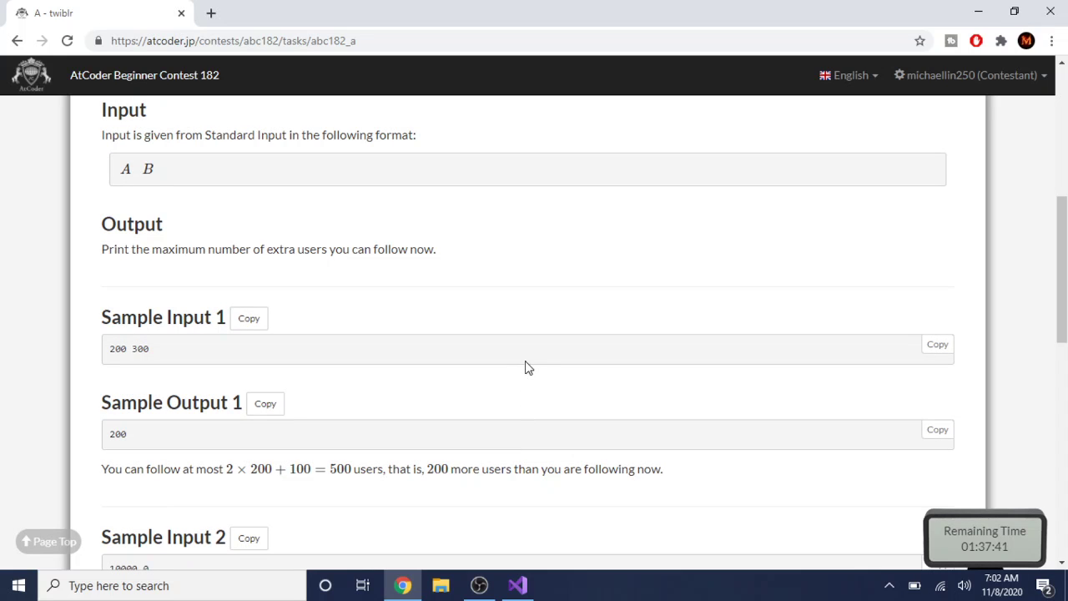
pyautogui.scroll(5, 526, 367)
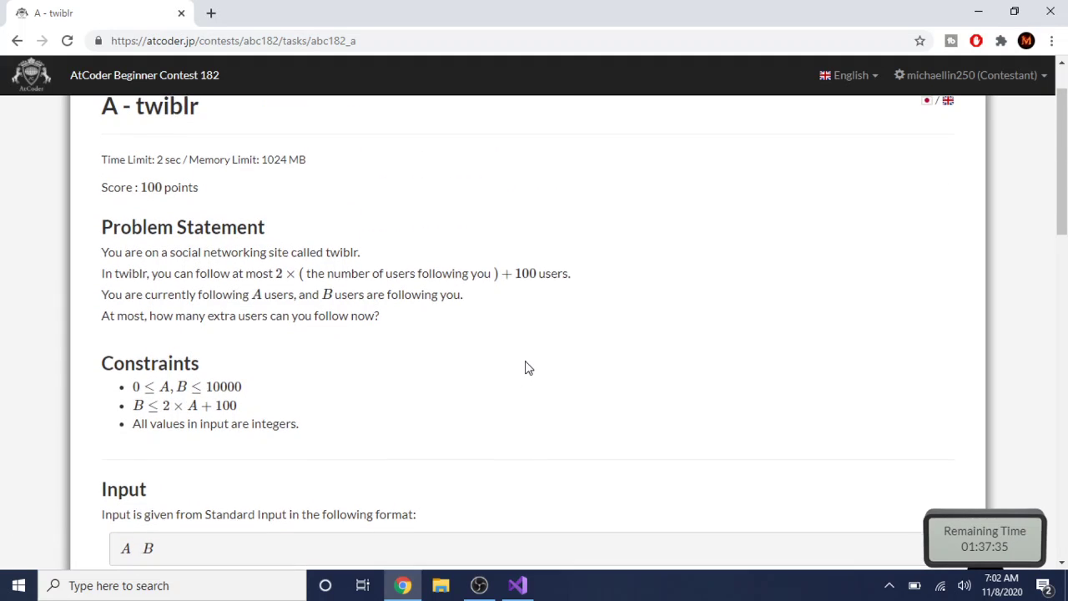
pyautogui.scroll(-4, 527, 368)
pyautogui.scroll(-2, 527, 368)
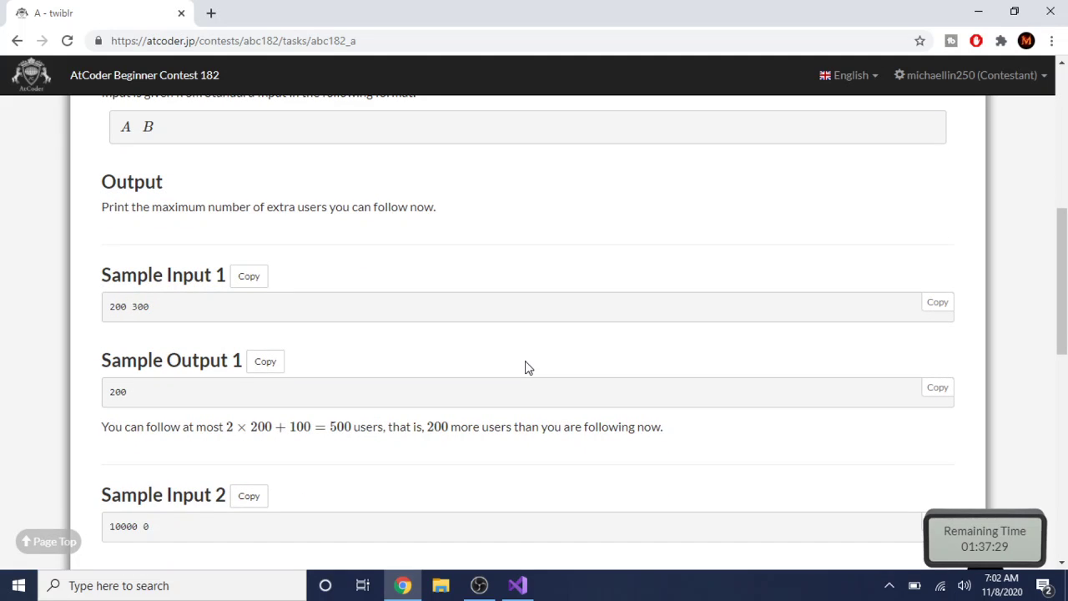
pyautogui.scroll(-1, 527, 367)
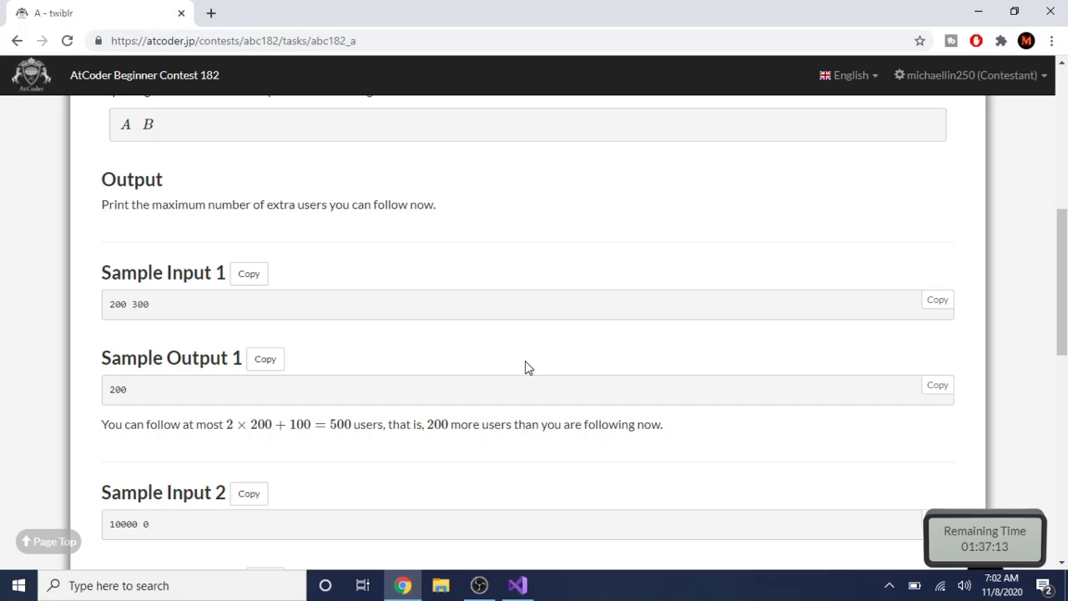
pyautogui.scroll(5, 526, 367)
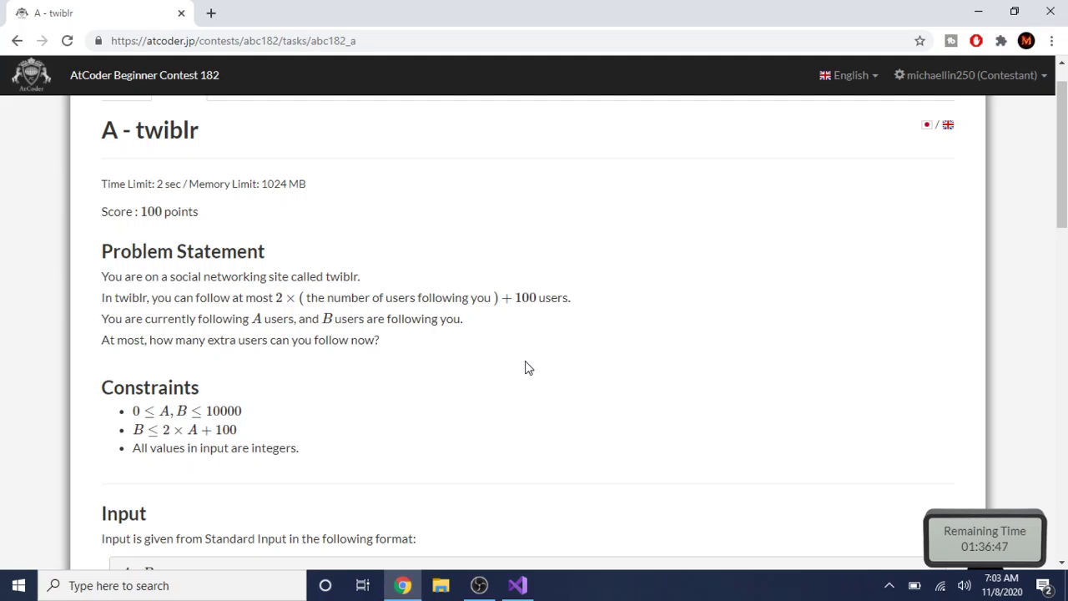
pyautogui.scroll(-1, 525, 367)
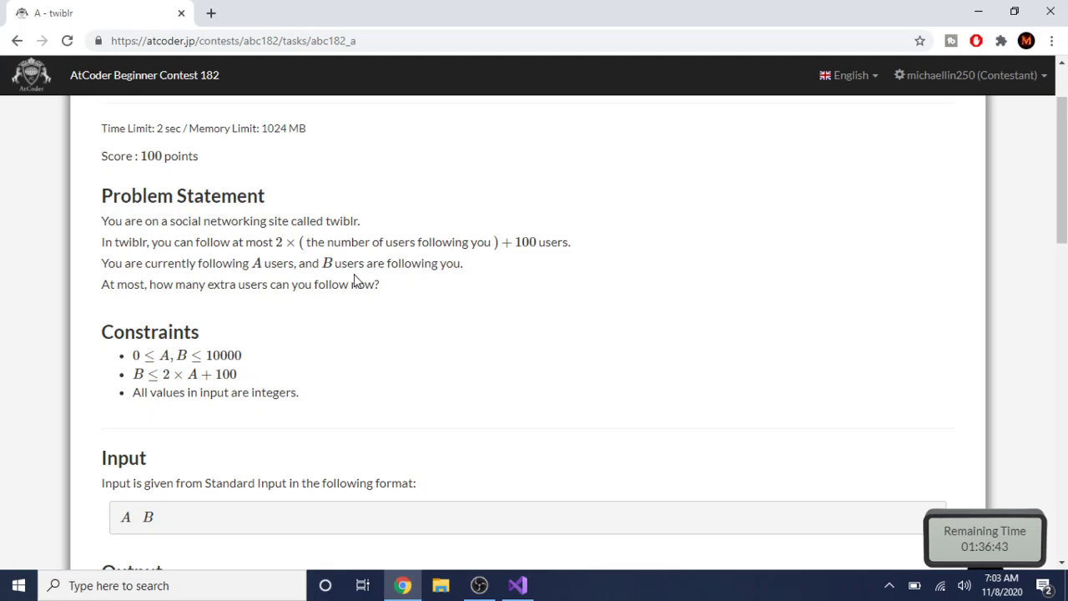
pyautogui.scroll(-3, 378, 421)
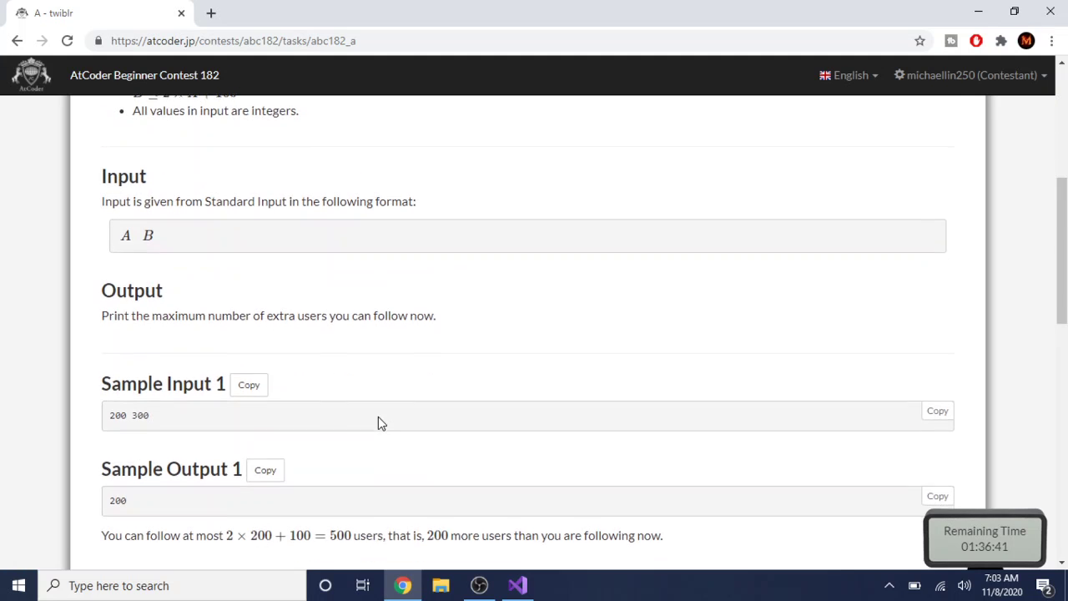
pyautogui.scroll(-2, 378, 421)
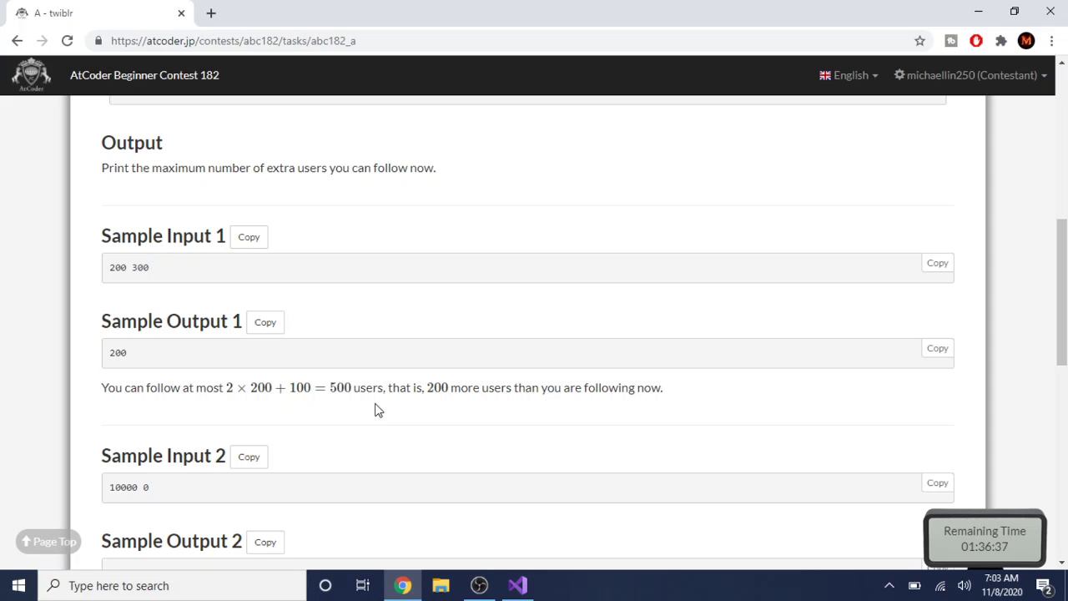
pyautogui.scroll(1, 375, 410)
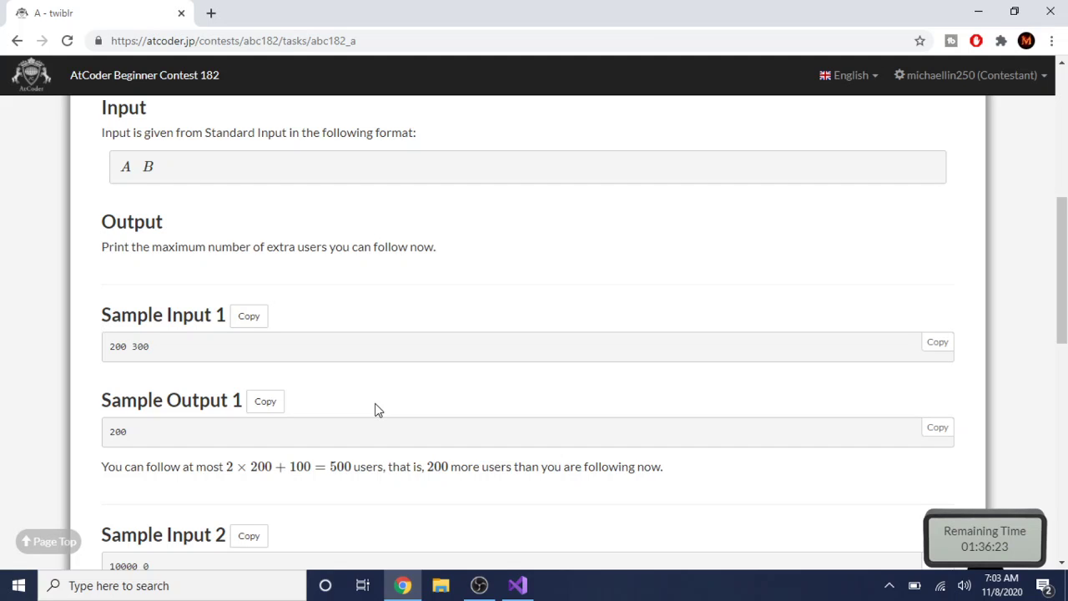
# - In Source.cpp, swap the variables in the output statement to make it "cout << 2 * A + 100 - B << endl;" and save the file
pyautogui.click(517, 585)
pyautogui.hotkey('ctrl', 'a')
pyautogui.click(482, 392)
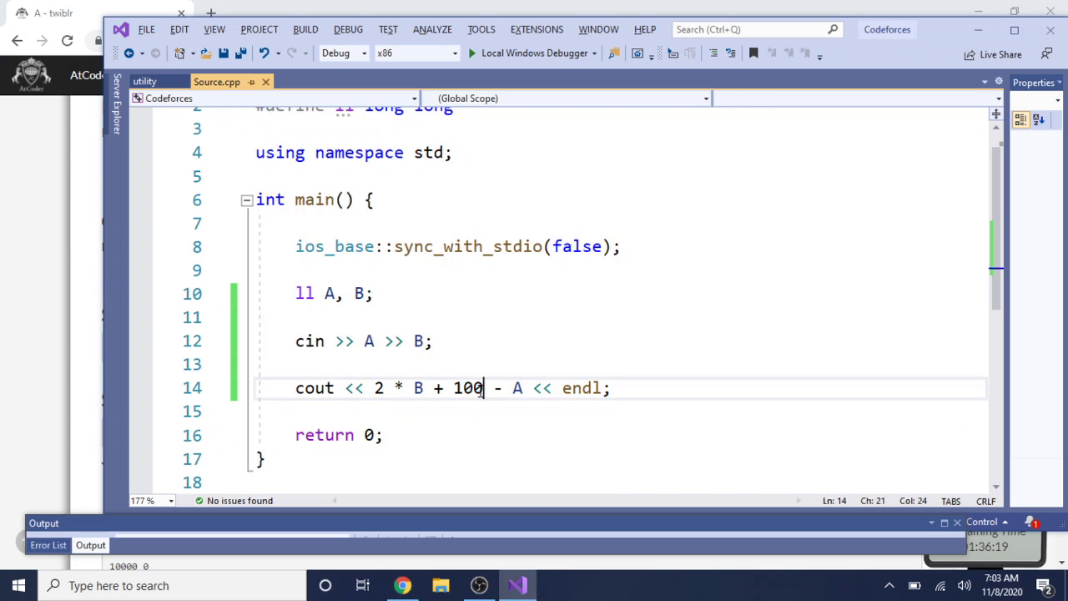
pyautogui.click(424, 388)
pyautogui.press('BackSpace')
pyautogui.write('A')
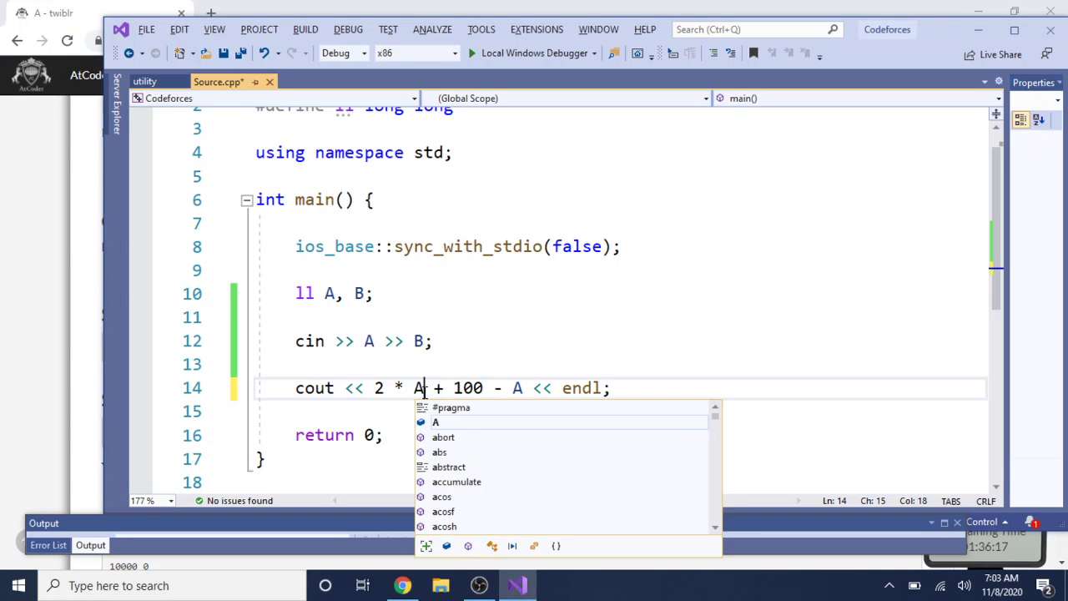
pyautogui.click(523, 387)
pyautogui.press('BackSpace')
pyautogui.write('B')
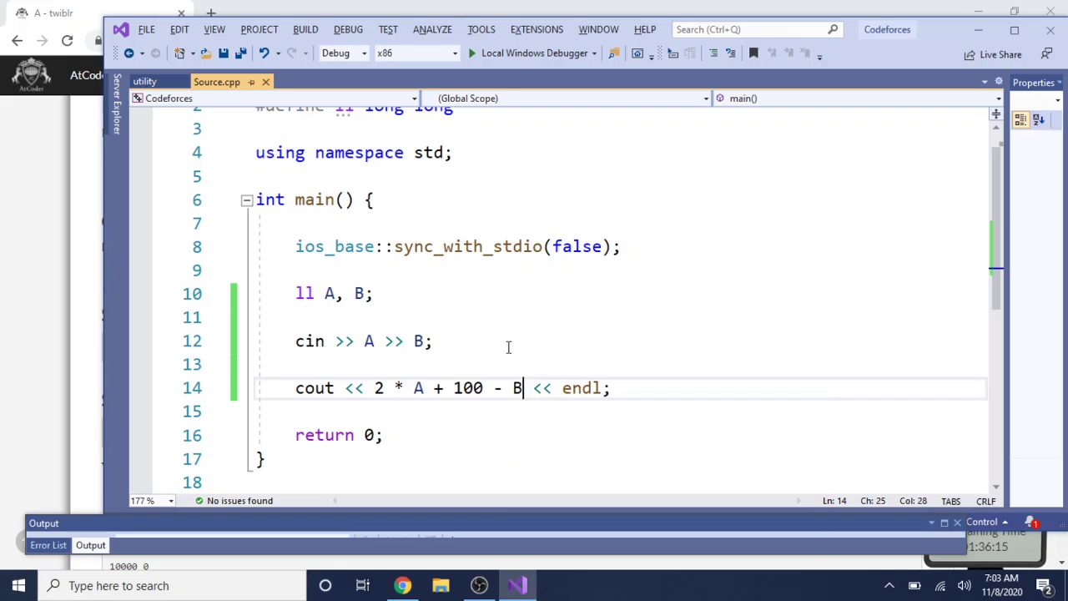
pyautogui.hotkey('ctrl', 's')
# - Paste the source code into task A's source code field on AtCoder and resubmit it with language C++ (GCC 9.2.1)
pyautogui.hotkey('ctrl', 'a')
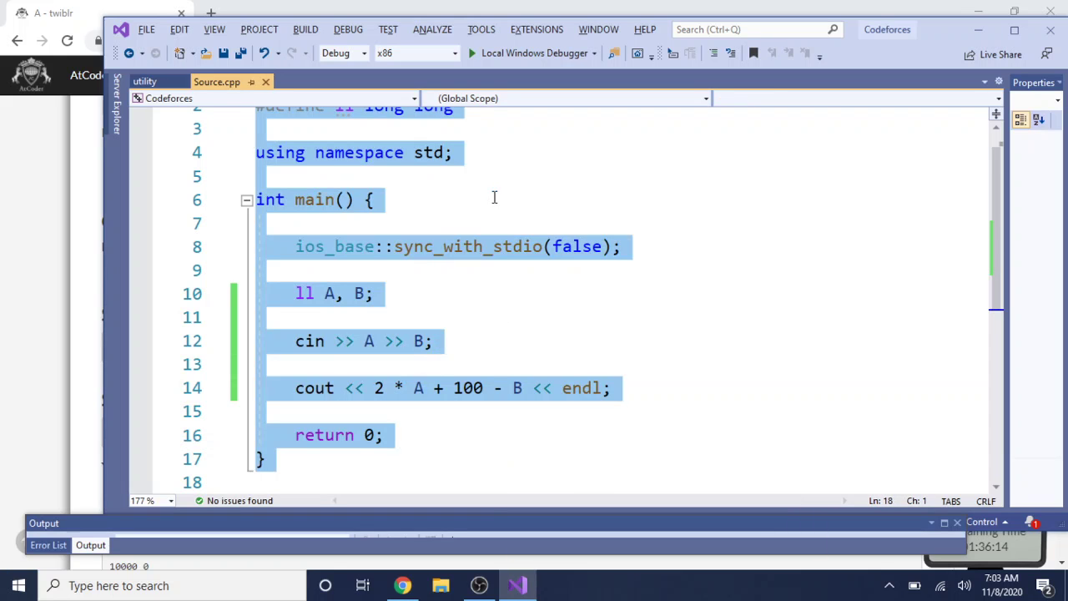
pyautogui.click(79, 298)
pyautogui.scroll(-10, 349, 317)
pyautogui.scroll(4, 355, 183)
pyautogui.click(322, 383)
pyautogui.hotkey('ctrl', 'v')
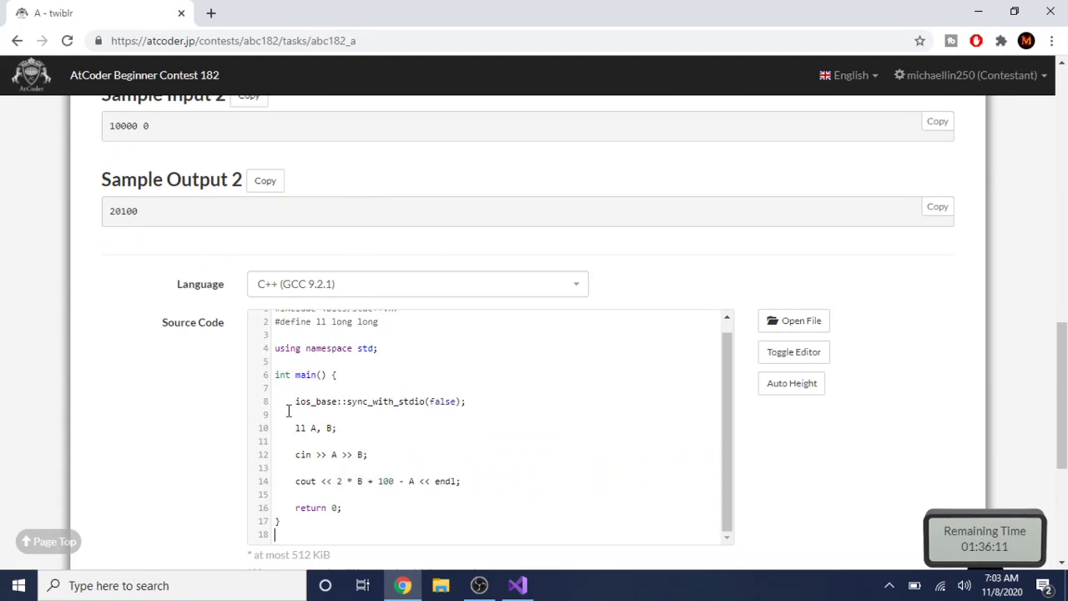
pyautogui.scroll(-2, 353, 389)
pyautogui.click(280, 444)
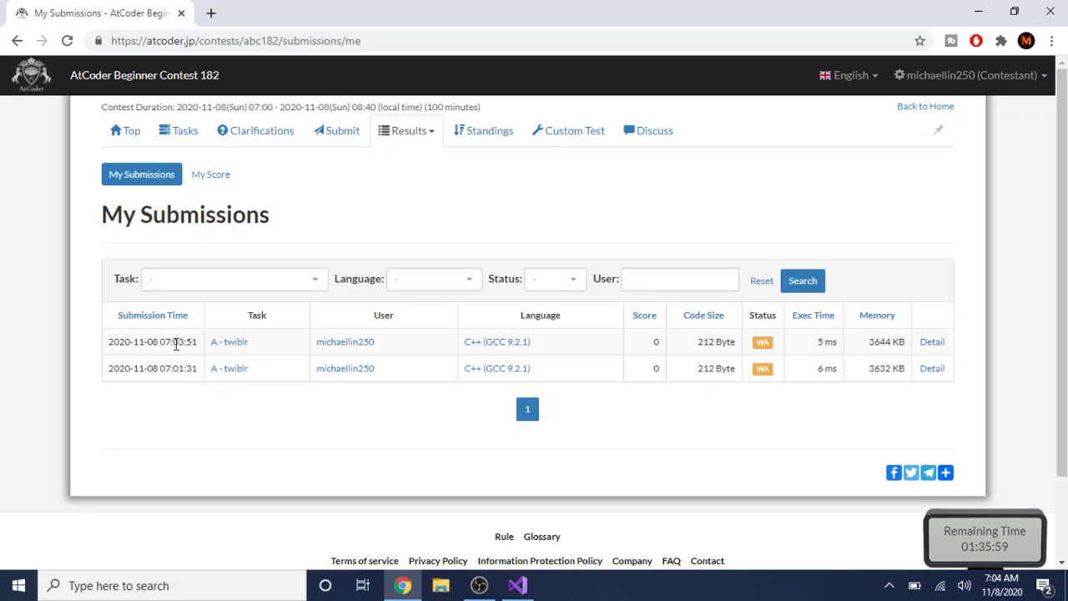
# - Reopen task A - twiblr from the newest submission and reread its statement, constraints and both sample cases
pyautogui.click(222, 346)
pyautogui.scroll(-3, 331, 407)
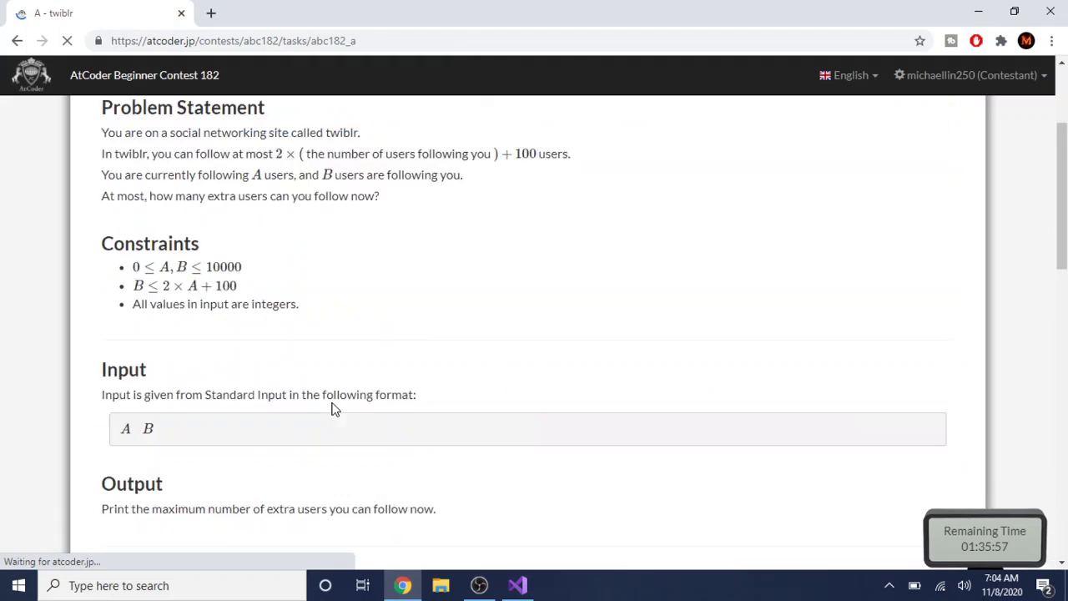
pyautogui.scroll(-5, 331, 408)
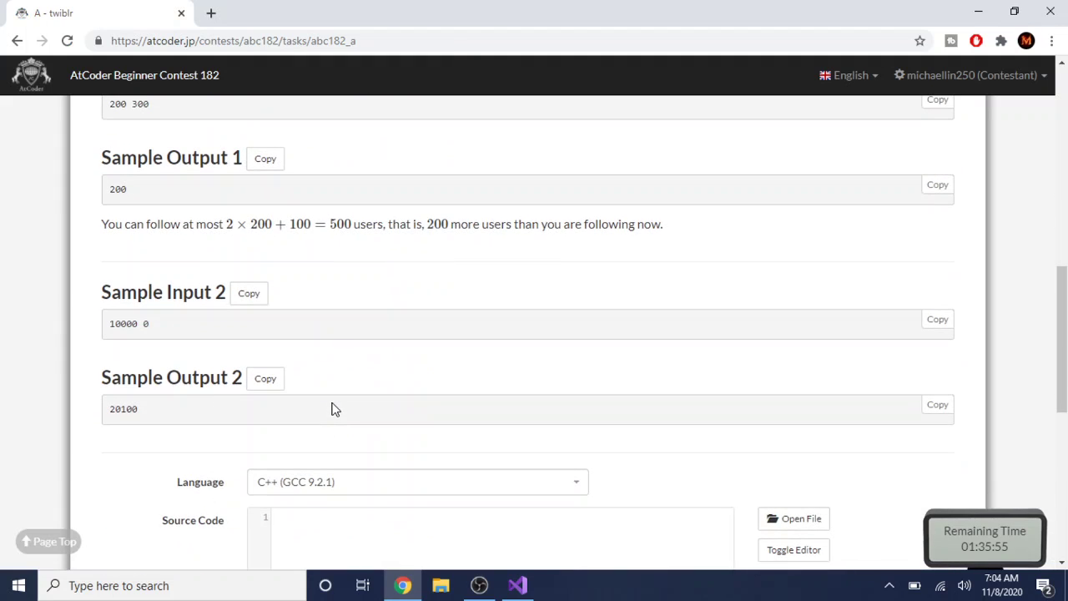
pyautogui.scroll(-1, 331, 408)
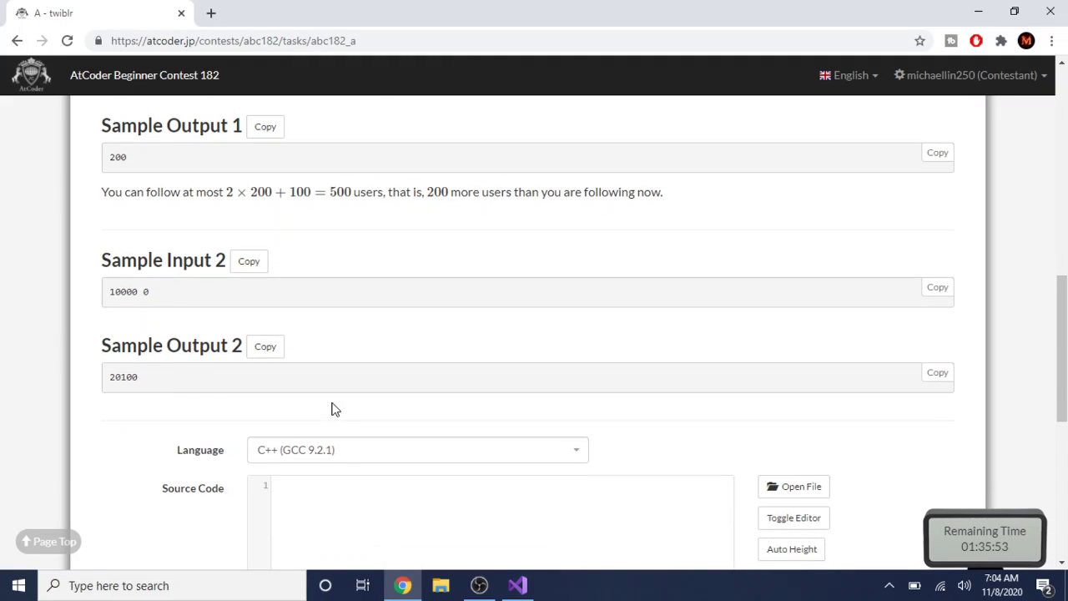
pyautogui.scroll(1, 331, 409)
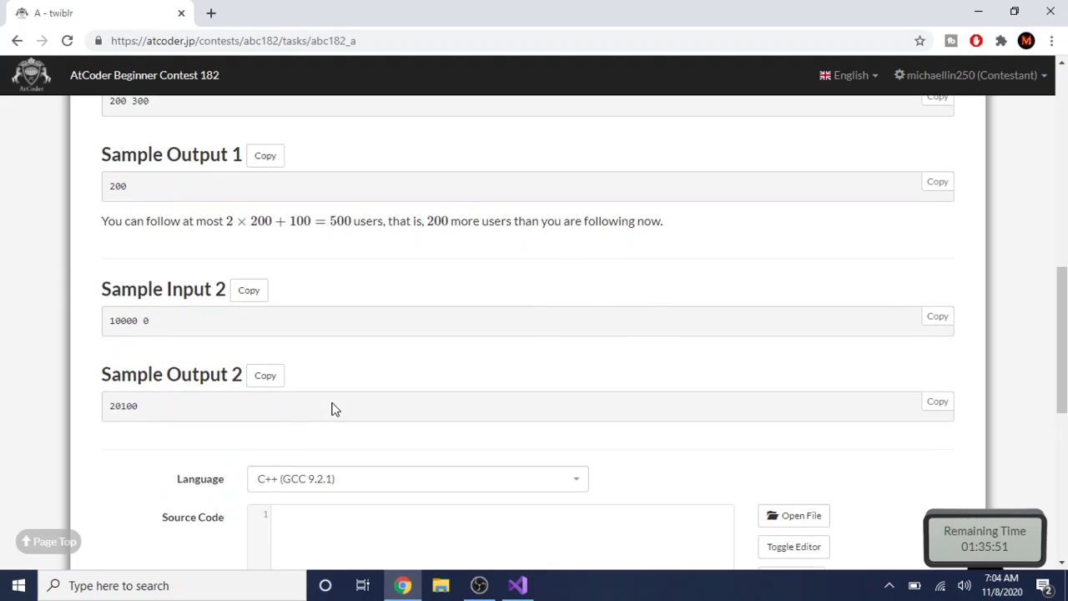
pyautogui.scroll(1, 332, 409)
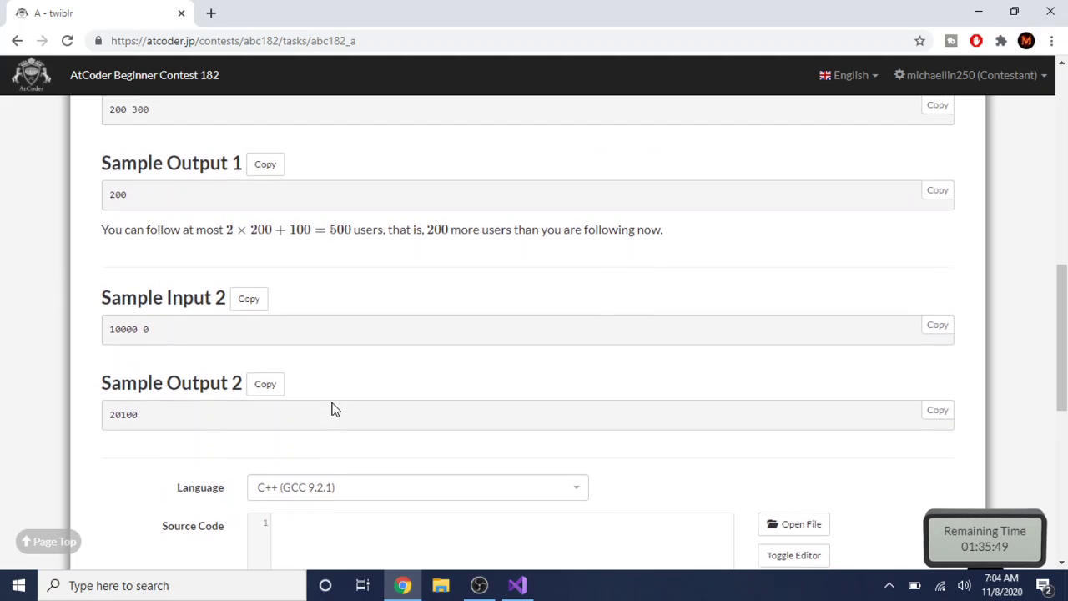
pyautogui.scroll(6, 331, 409)
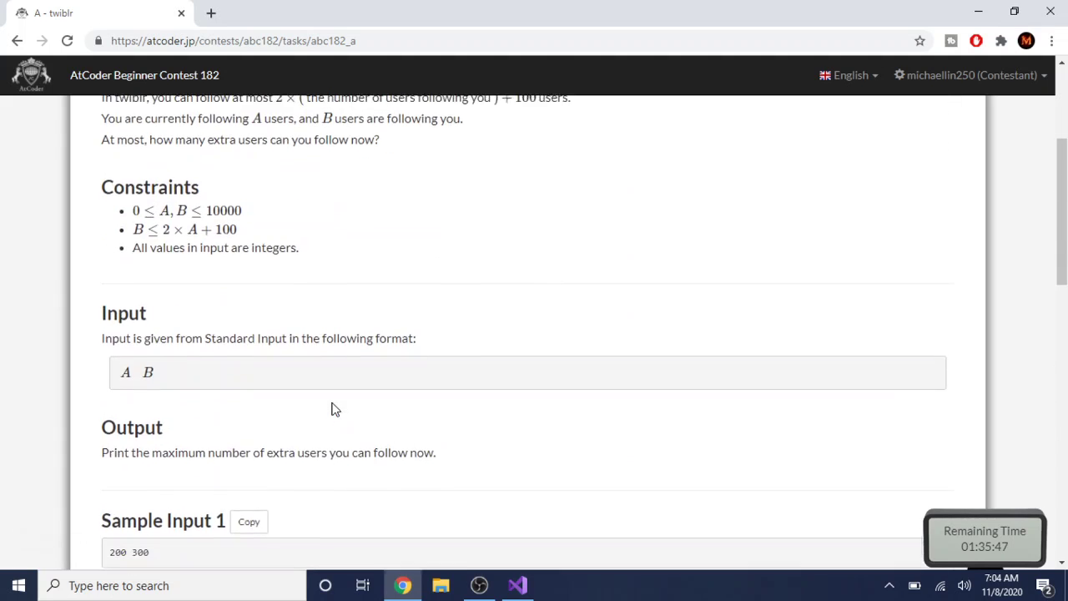
pyautogui.scroll(1, 331, 409)
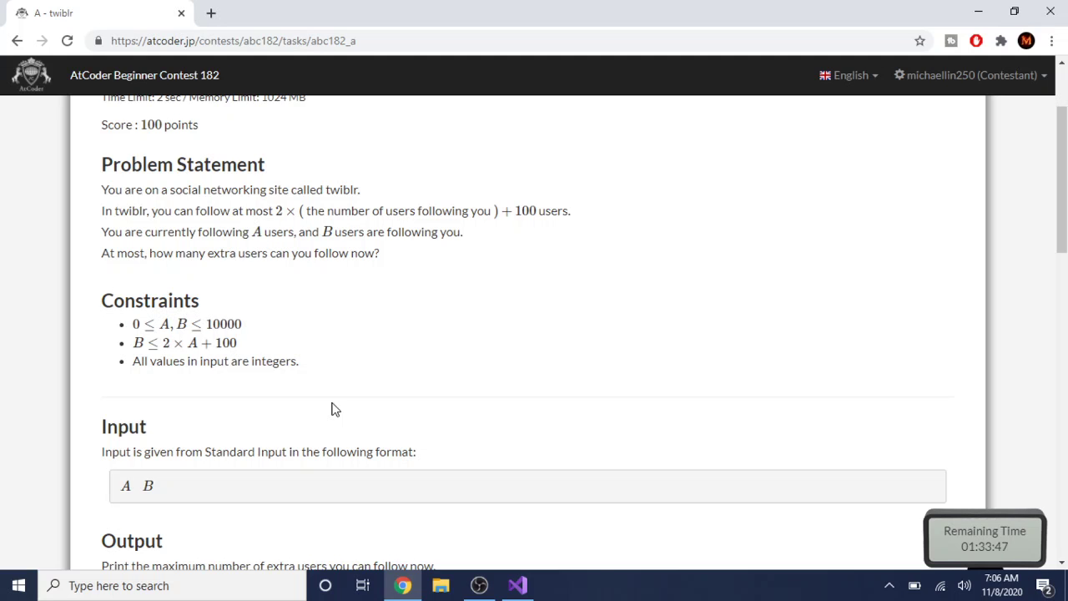
pyautogui.scroll(-5, 331, 409)
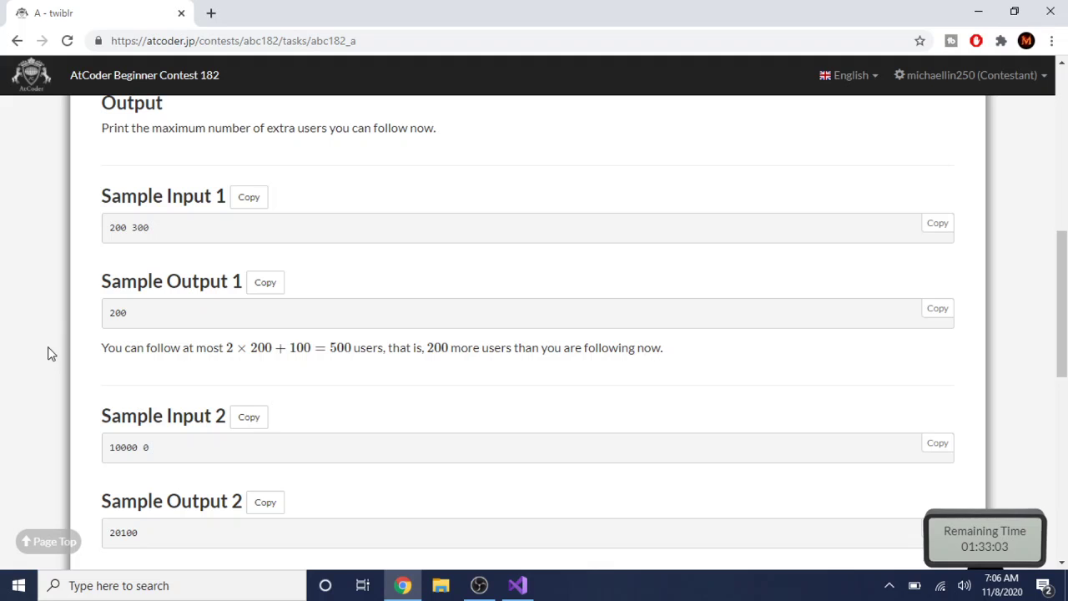
pyautogui.scroll(1, 216, 195)
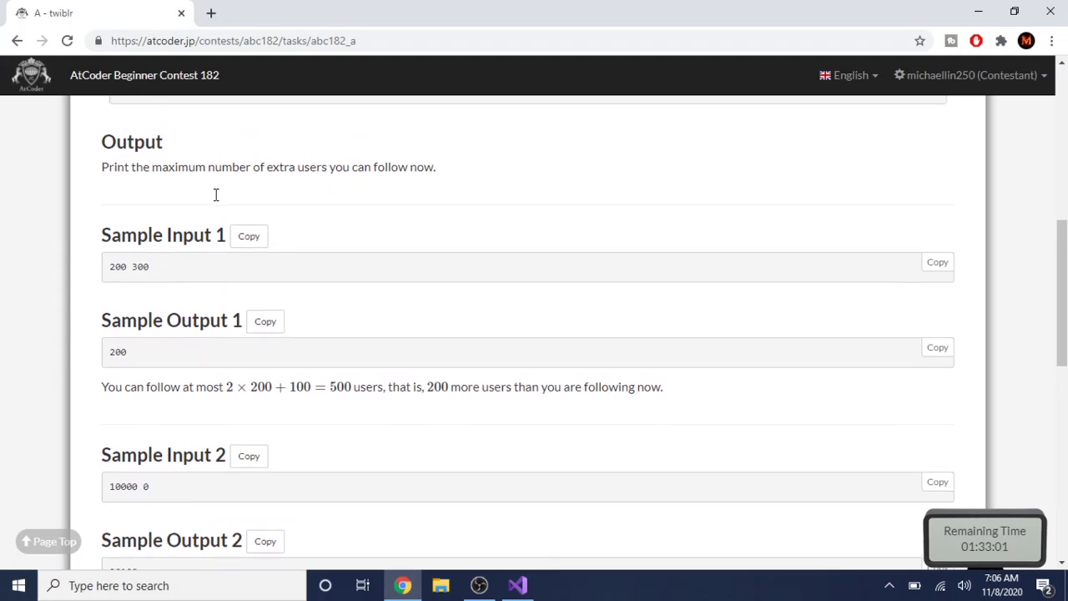
pyautogui.scroll(10, 235, 165)
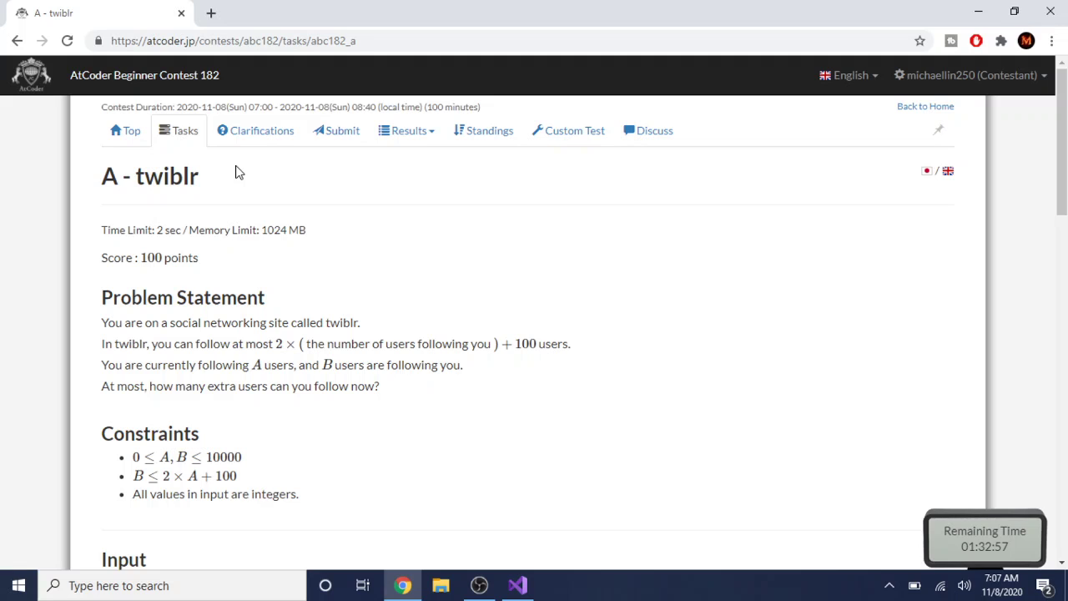
pyautogui.scroll(-1, 236, 172)
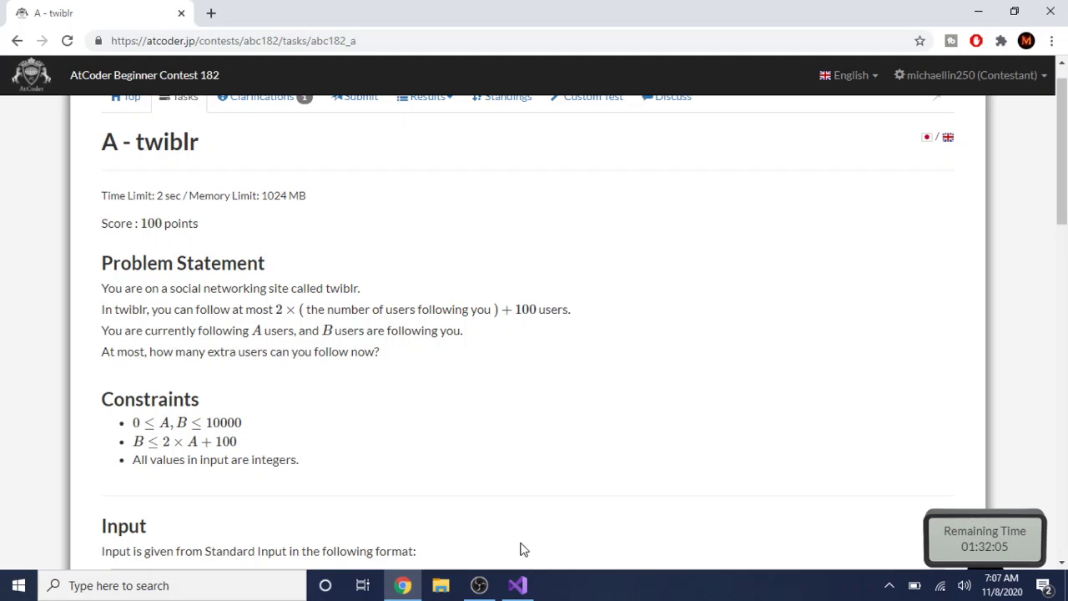
# - Switch to Visual Studio, swap the variables in the output expression to make it "2 * B + 100 - A", and save Source.cpp
pyautogui.click(517, 585)
pyautogui.click(419, 390)
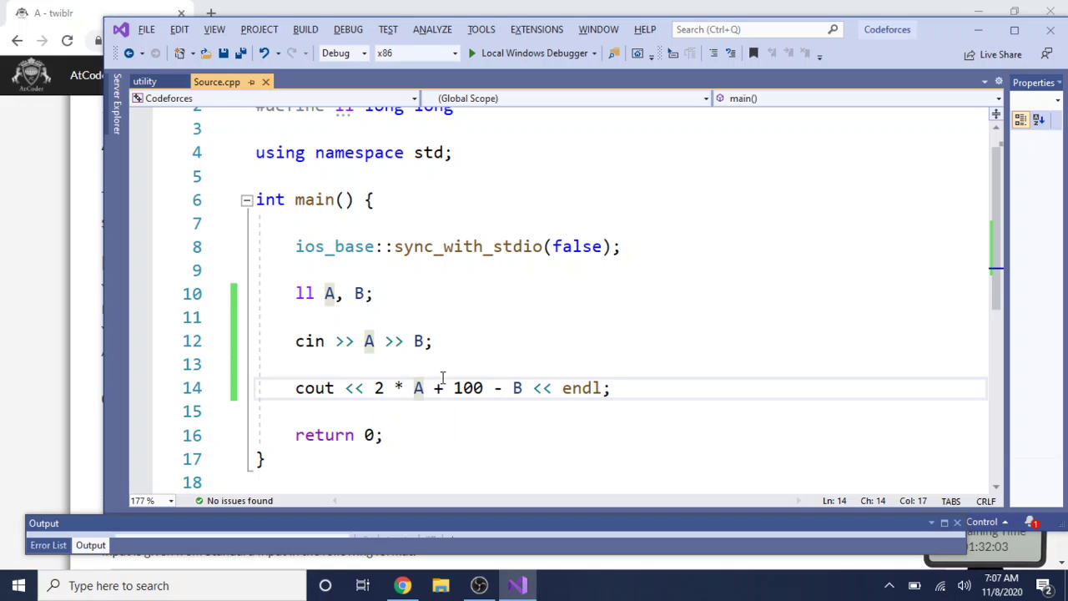
pyautogui.press('BackSpace')
pyautogui.write('B')
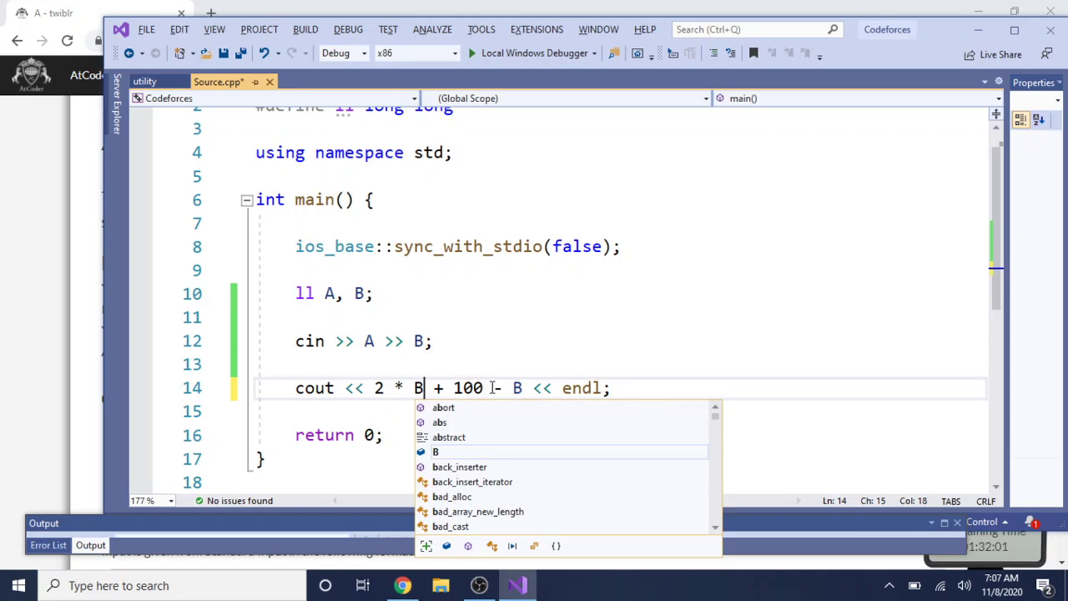
pyautogui.click(524, 388)
pyautogui.press('BackSpace')
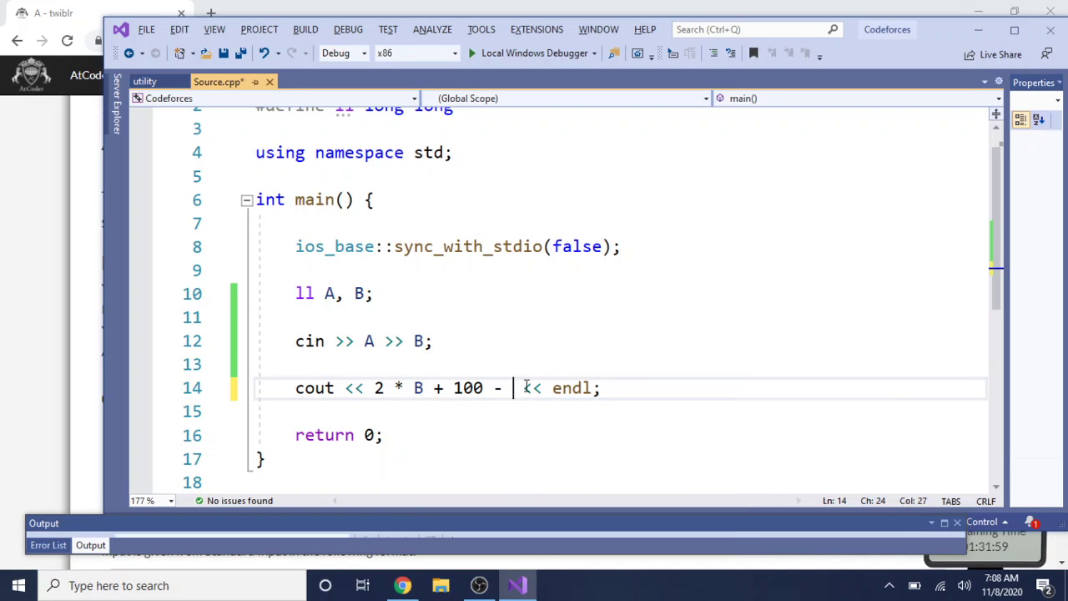
pyautogui.write('A')
pyautogui.press('Escape')
# - Wrap the output expression in an absolute value as "abs(2 * B + 100 - A)" and save Source.cpp
pyautogui.click(374, 388)
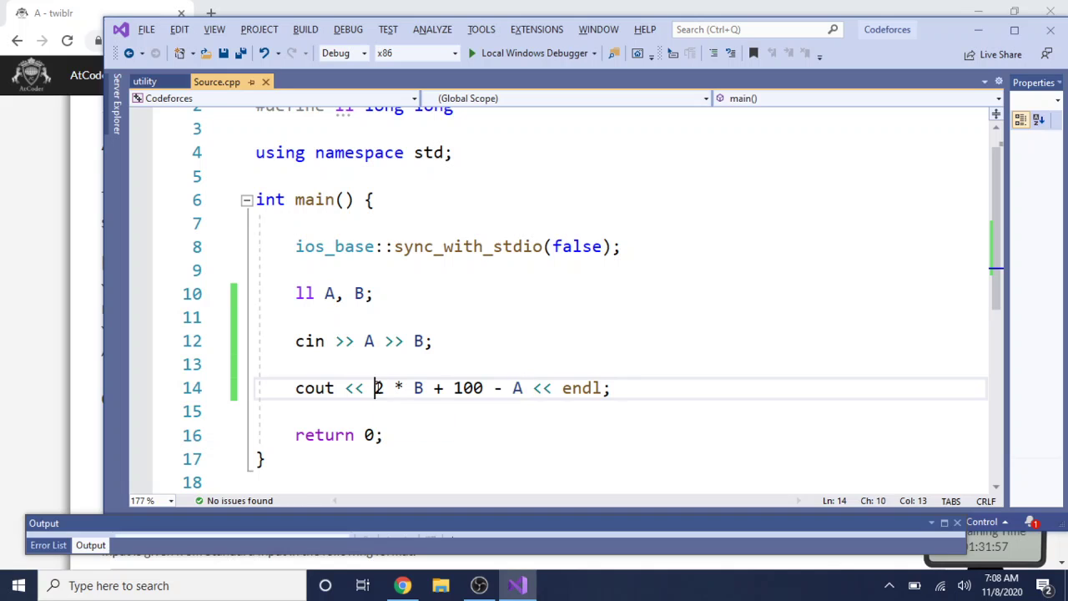
pyautogui.write('abs(')
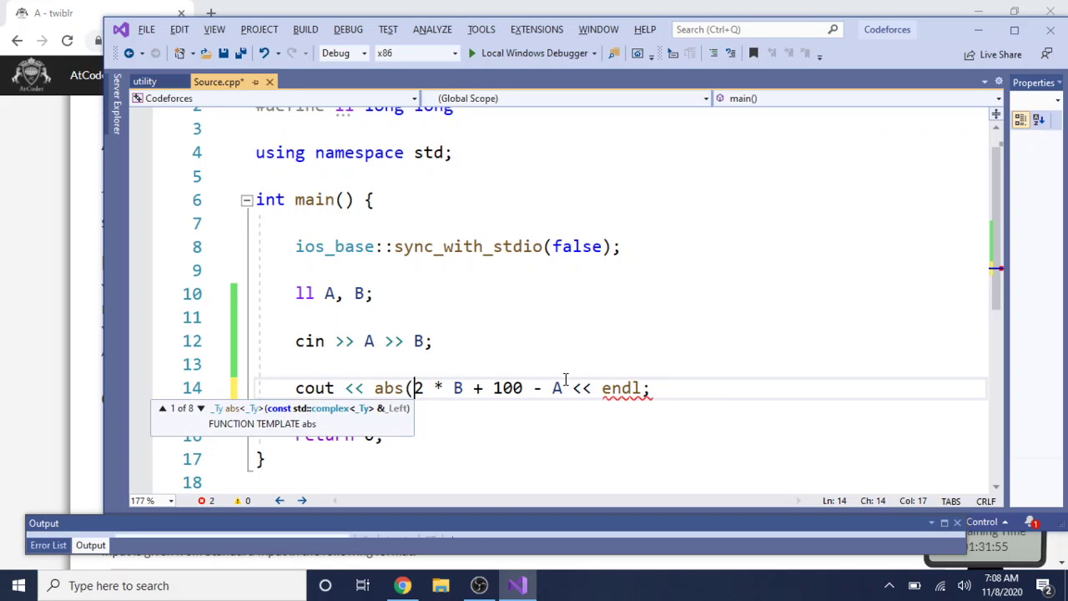
pyautogui.click(564, 388)
pyautogui.write(')')
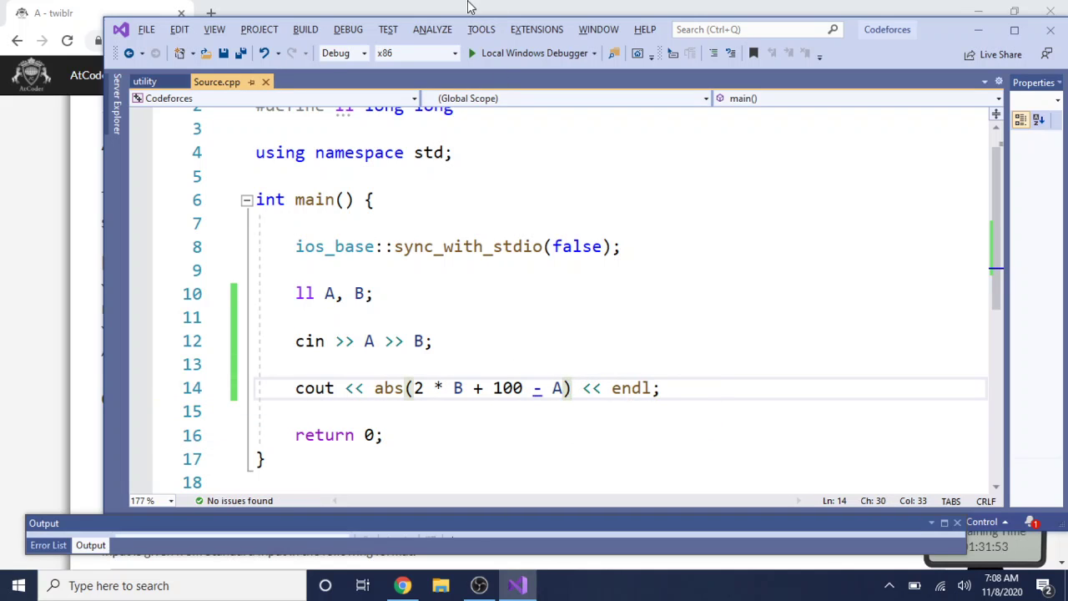
# - Run the program locally, test it with sample input 1 "200 300" from the task page, and close the console
pyautogui.click(493, 53)
pyautogui.click(62, 278)
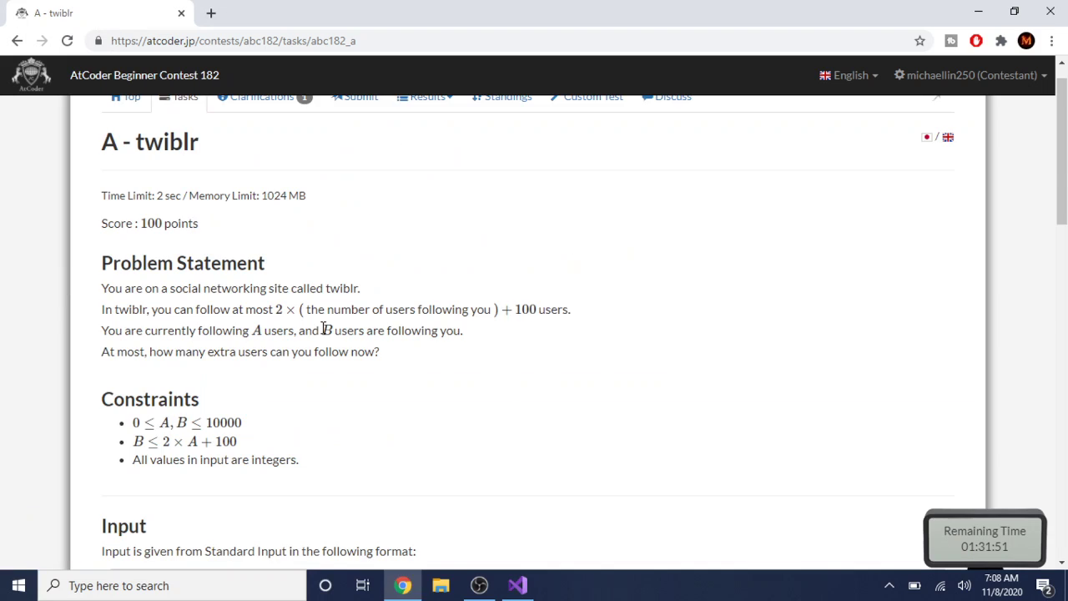
pyautogui.scroll(-4, 322, 325)
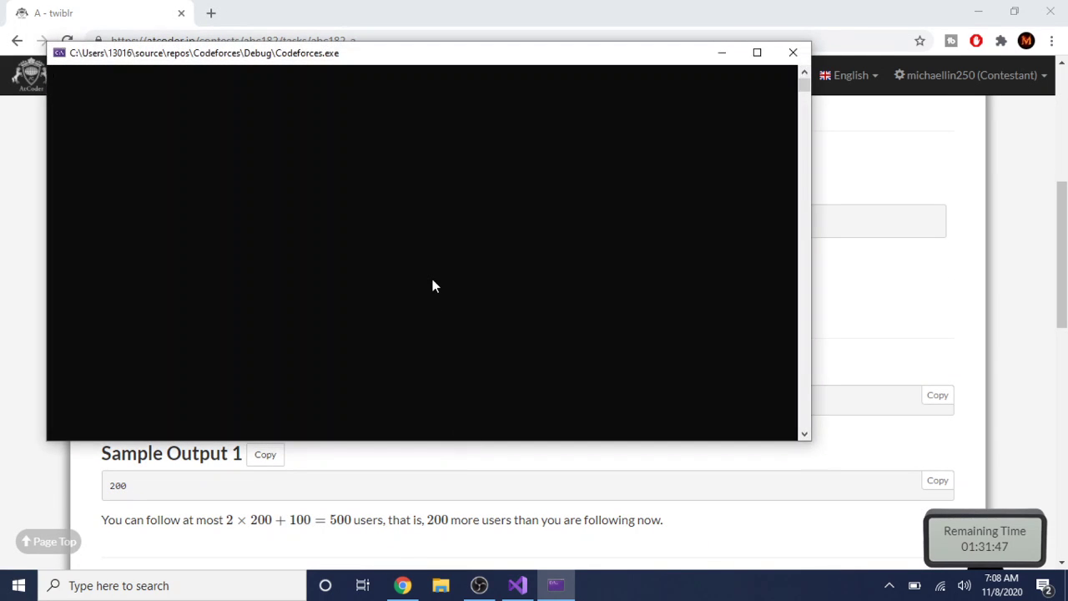
pyautogui.write('200 300')
pyautogui.press('Return')
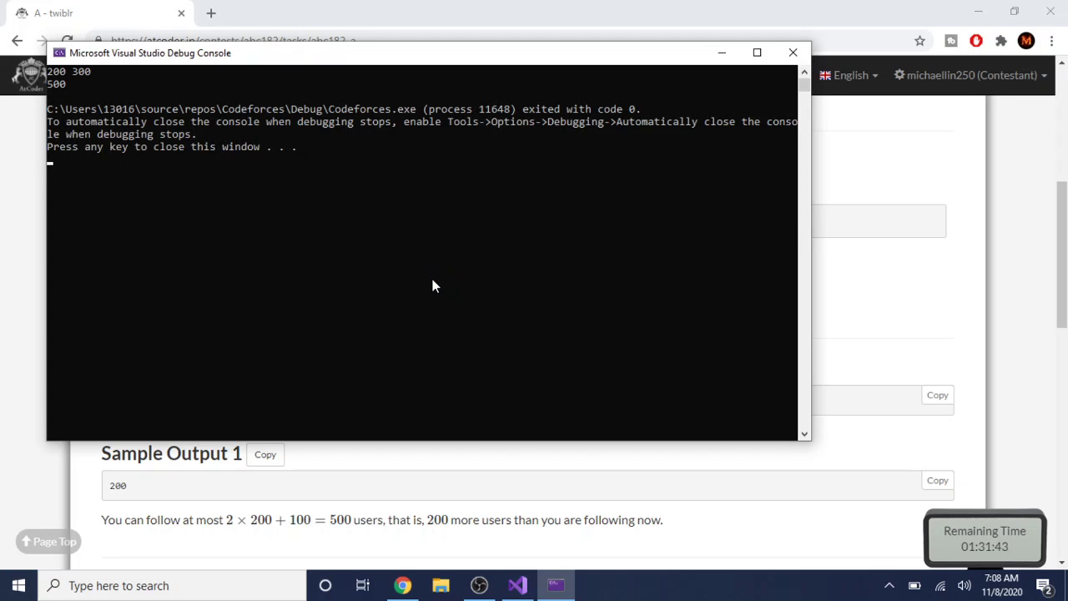
pyautogui.press('Return')
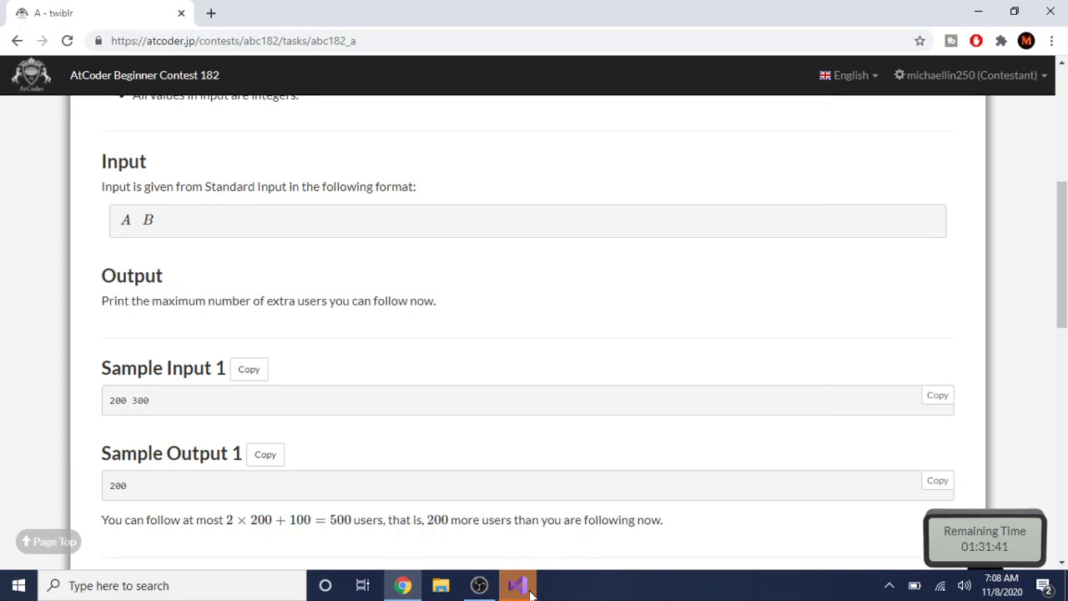
# - Run the program again with its console beside the samples, enter "200 300", and compare the output with task A's sample output 1
pyautogui.scroll(-2, 549, 373)
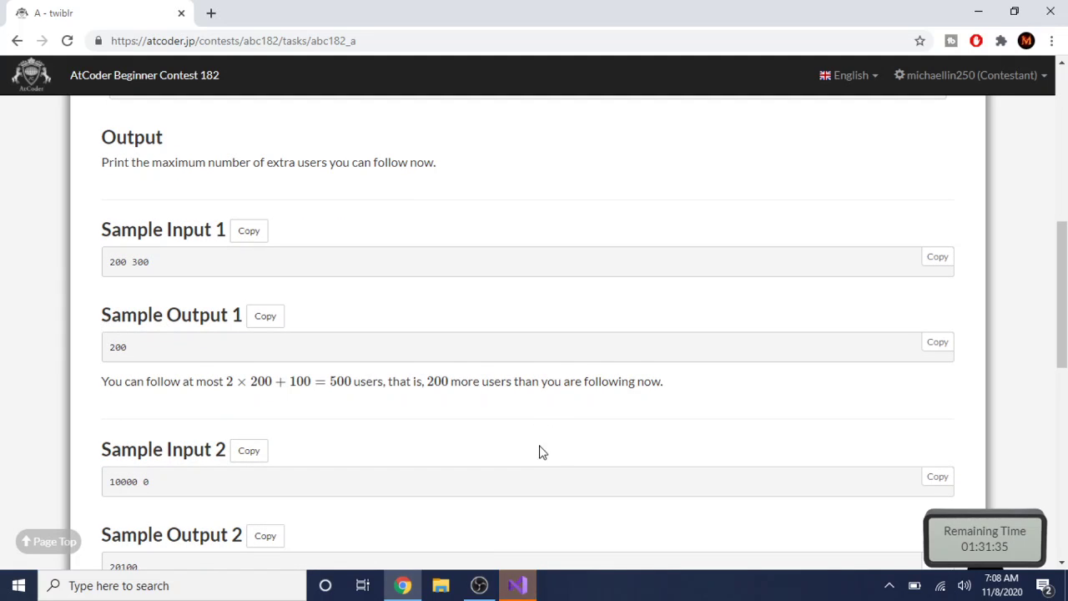
pyautogui.click(531, 588)
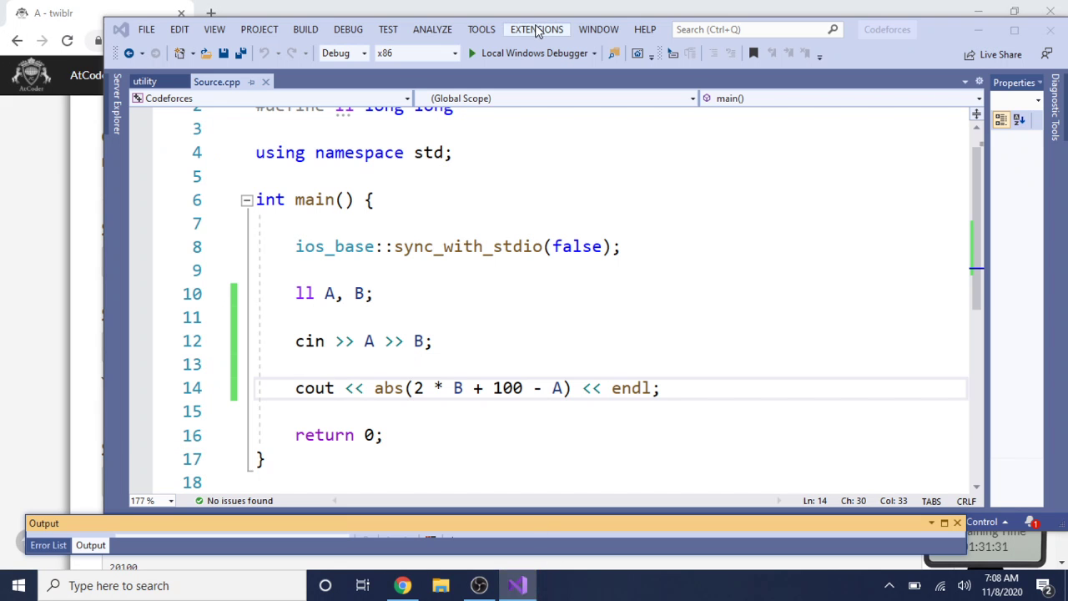
pyautogui.click(508, 53)
pyautogui.moveTo(443, 52); pyautogui.dragTo(614, 74)
pyautogui.click(75, 296)
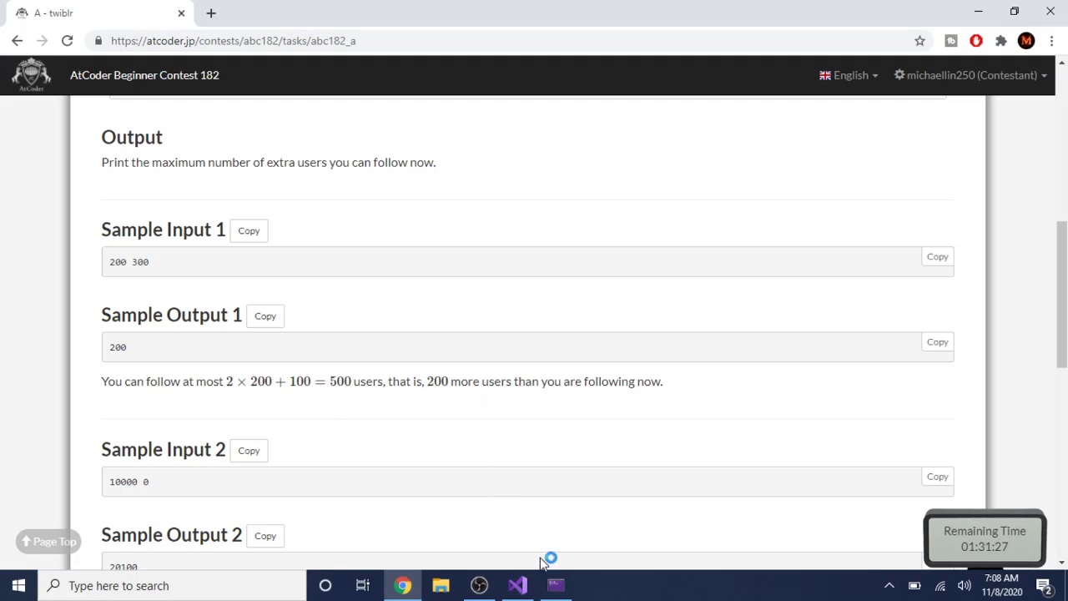
pyautogui.click(556, 584)
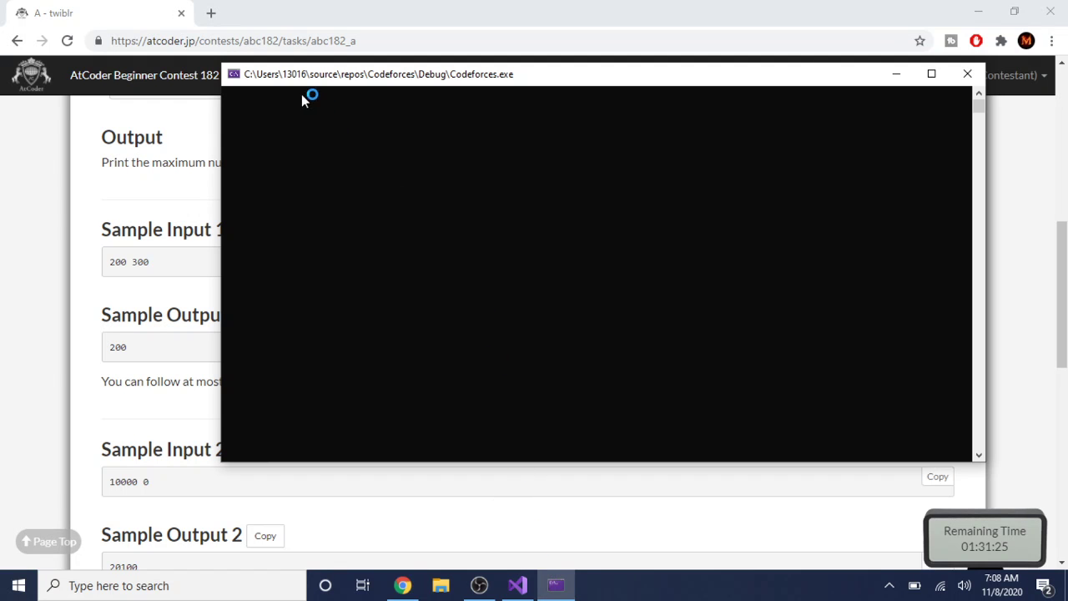
pyautogui.moveTo(281, 80); pyautogui.dragTo(437, 172)
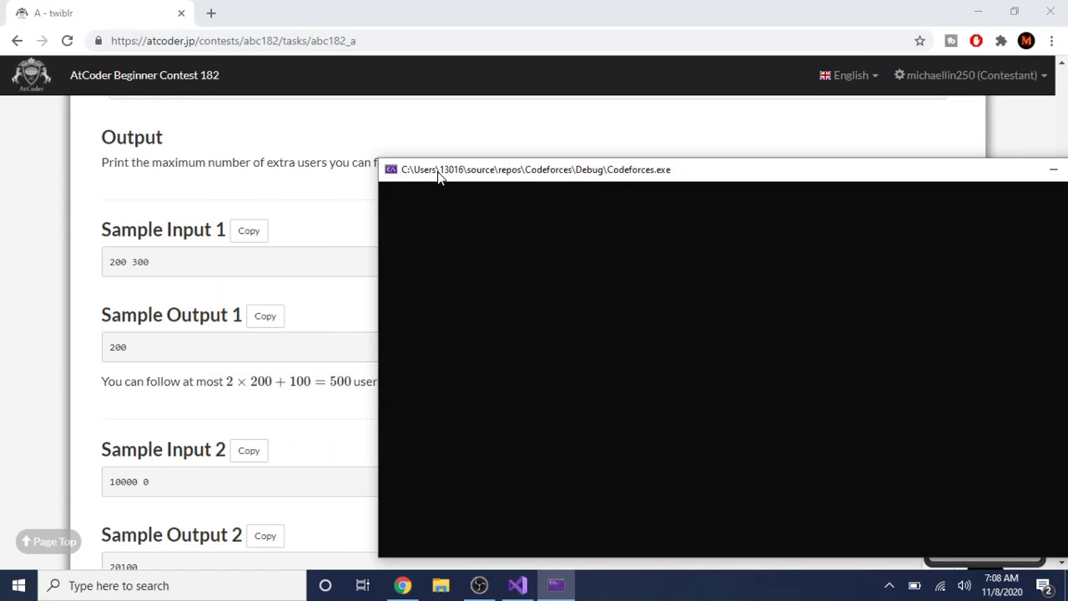
pyautogui.write('200 300')
pyautogui.press('Return')
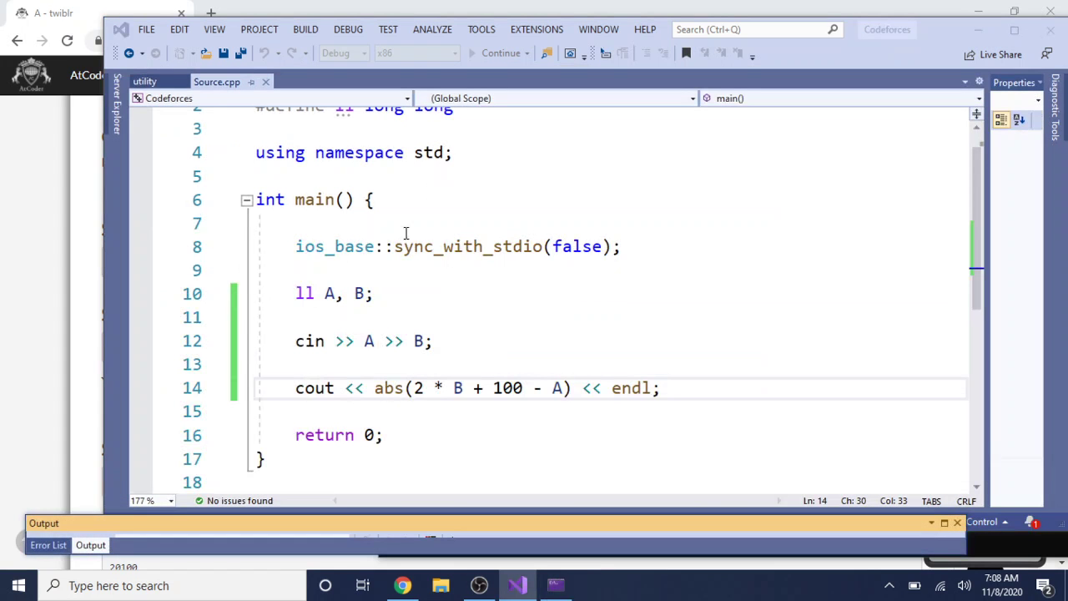
pyautogui.click(555, 585)
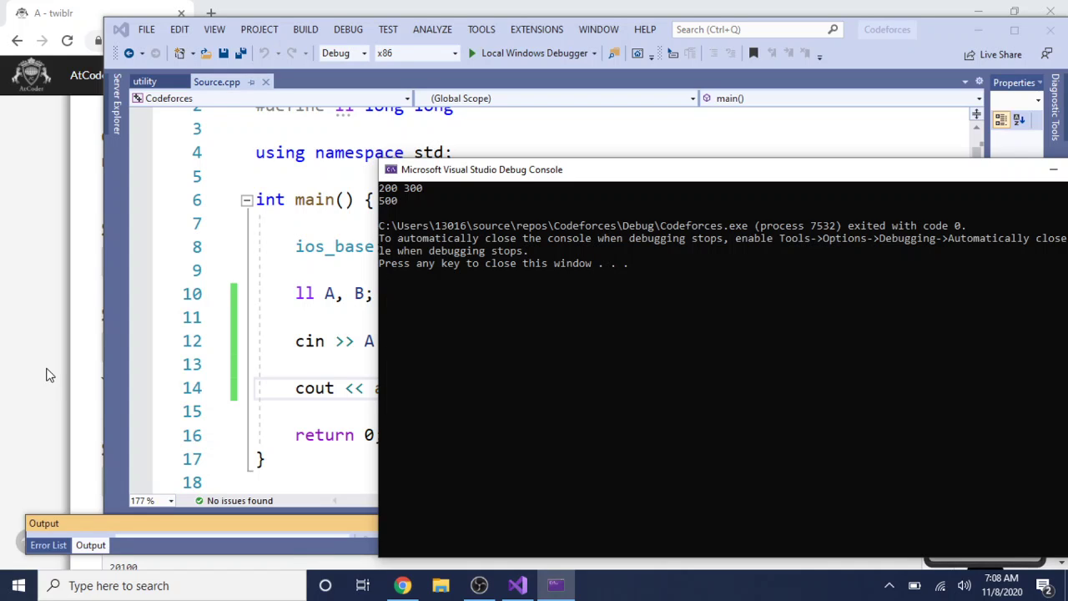
pyautogui.moveTo(315, 301)
pyautogui.click(24, 286)
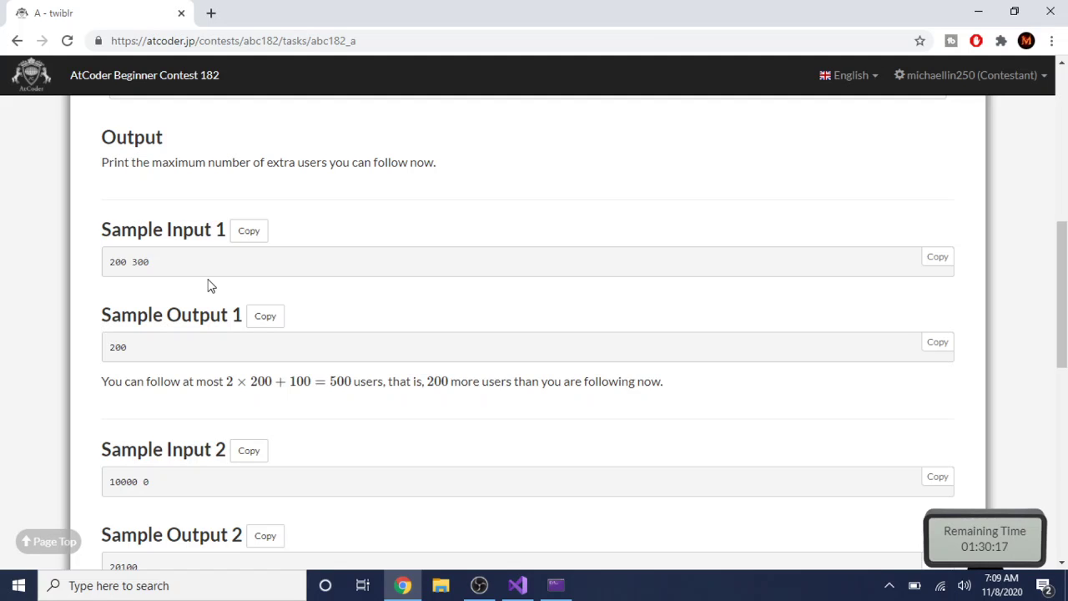
# - Reread task A's problem statement, constraints and input format, and check the output expression in Source.cpp against them
pyautogui.scroll(10, 209, 279)
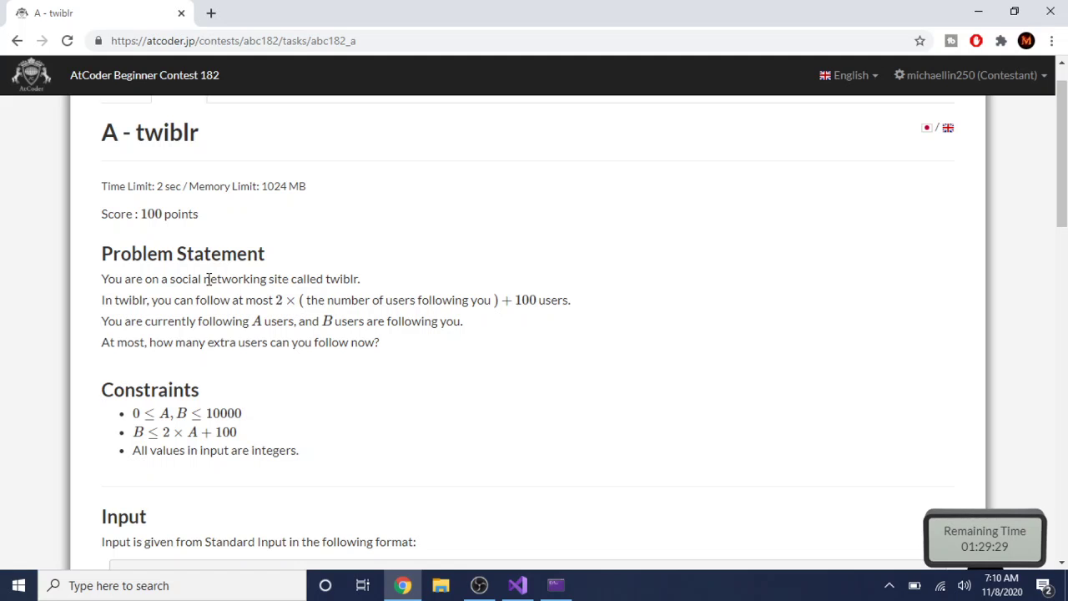
pyautogui.scroll(-4, 209, 279)
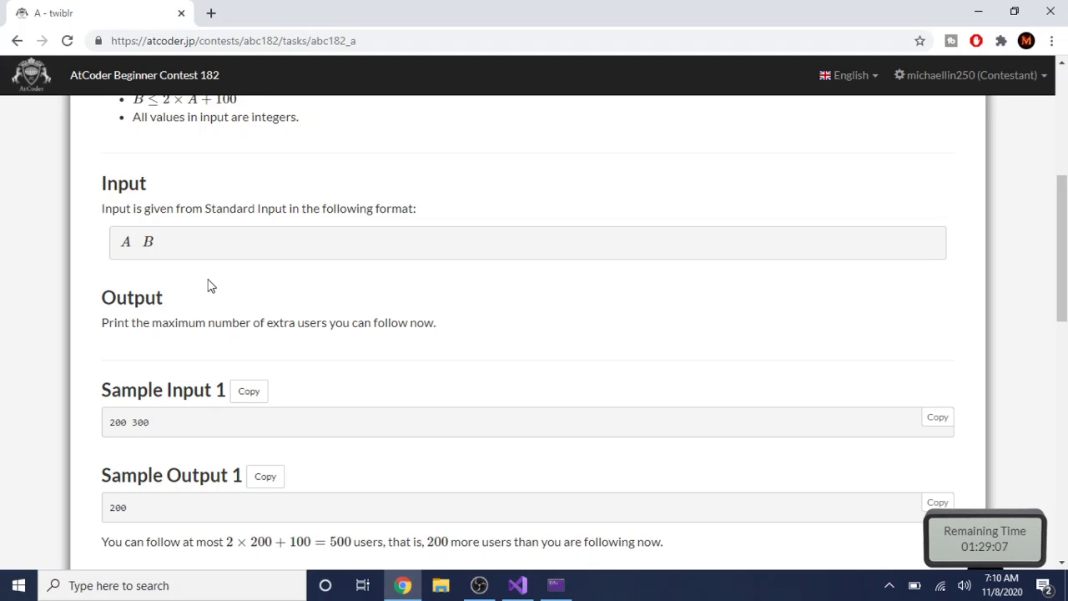
pyautogui.scroll(4, 208, 285)
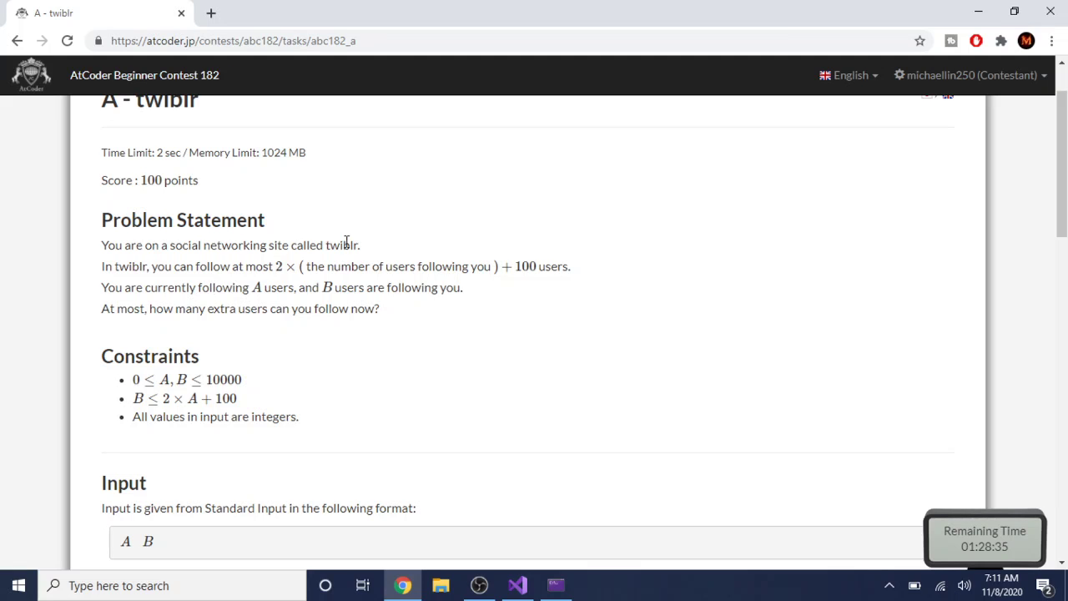
pyautogui.click(517, 586)
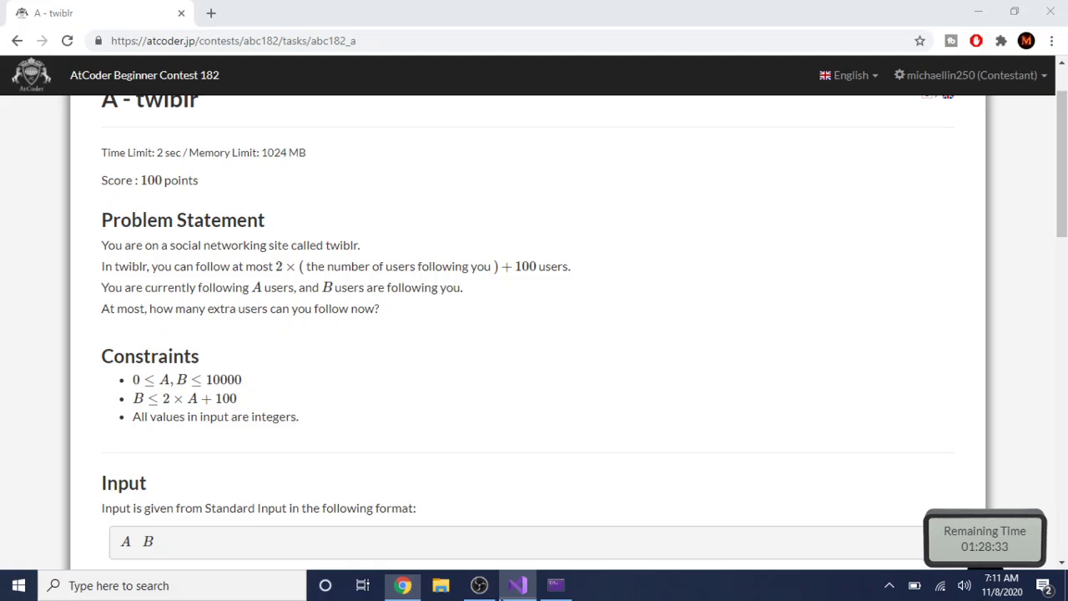
pyautogui.rightClick(517, 586)
pyautogui.rightClick(555, 586)
pyautogui.click(530, 595)
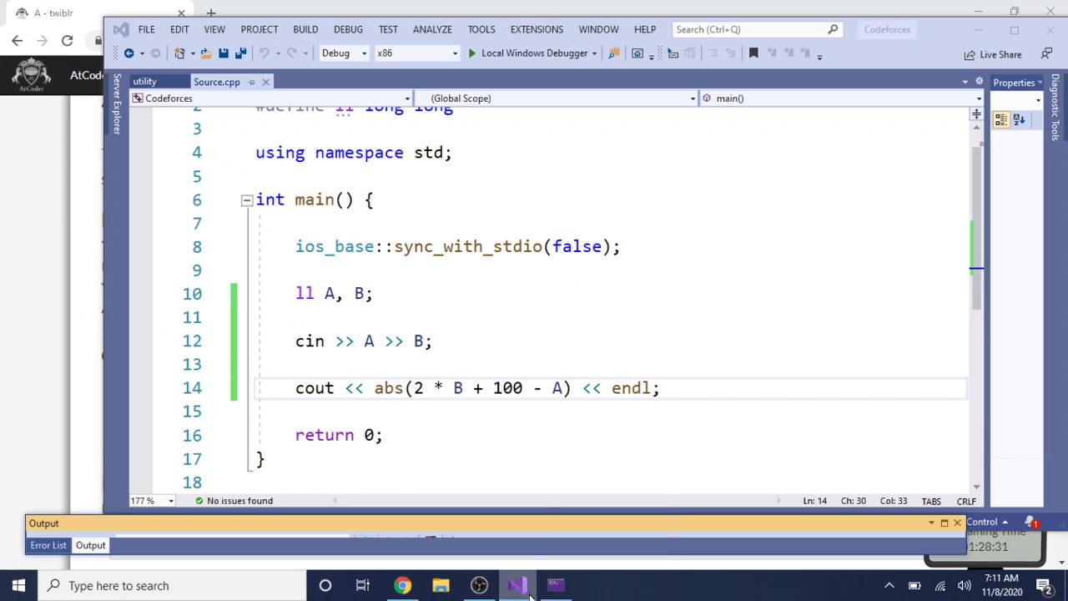
pyautogui.scroll(-1, 548, 448)
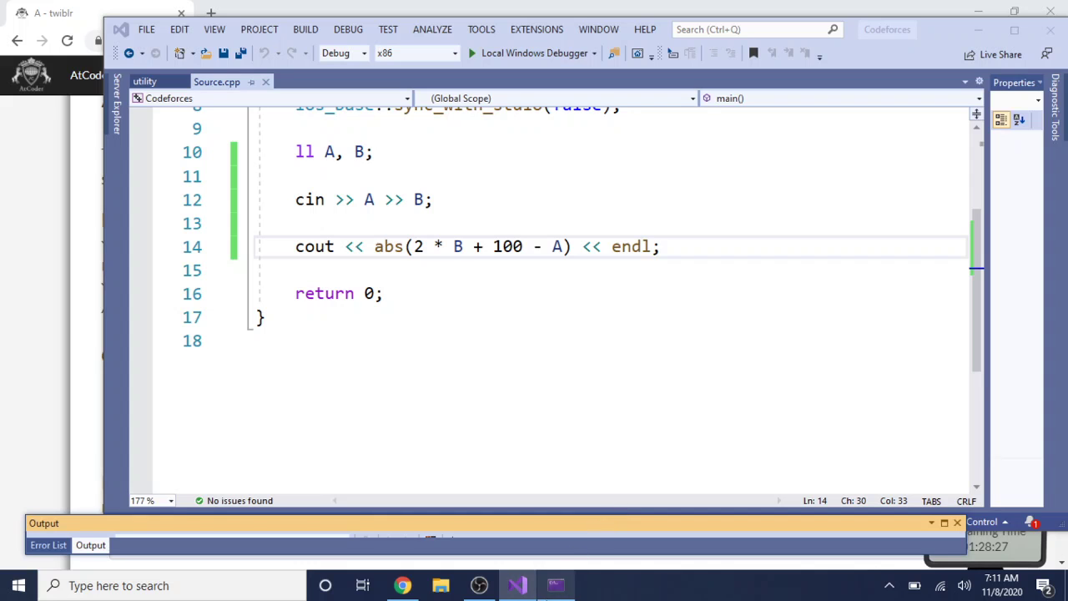
# - Compare the console output for "200 300" with sample output 1, its explanation, the problem statement and the code
pyautogui.click(556, 586)
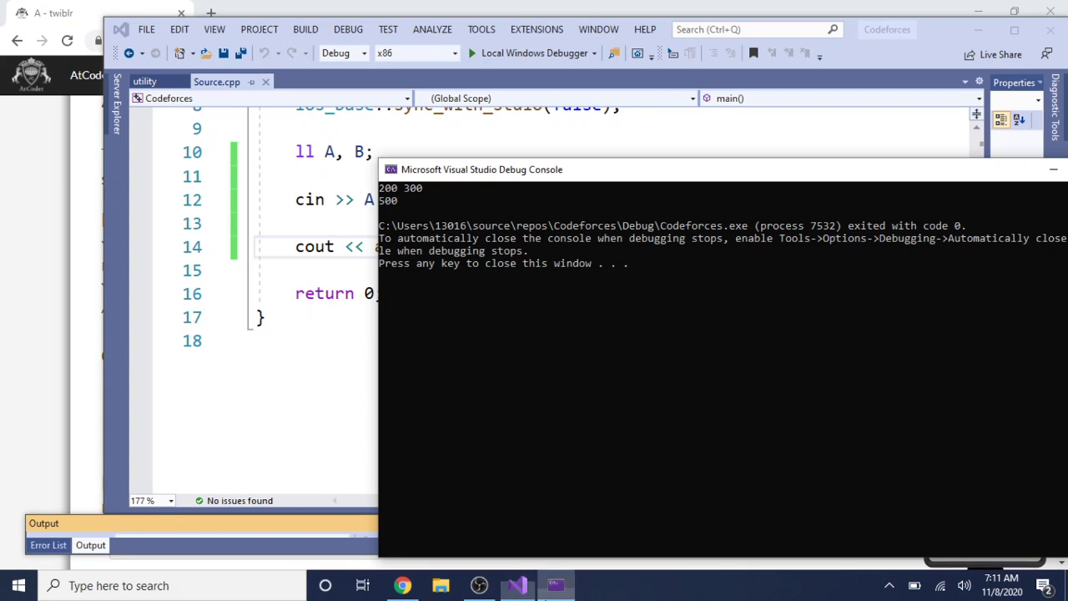
pyautogui.click(22, 331)
pyautogui.scroll(-2, 180, 349)
pyautogui.scroll(-3, 188, 351)
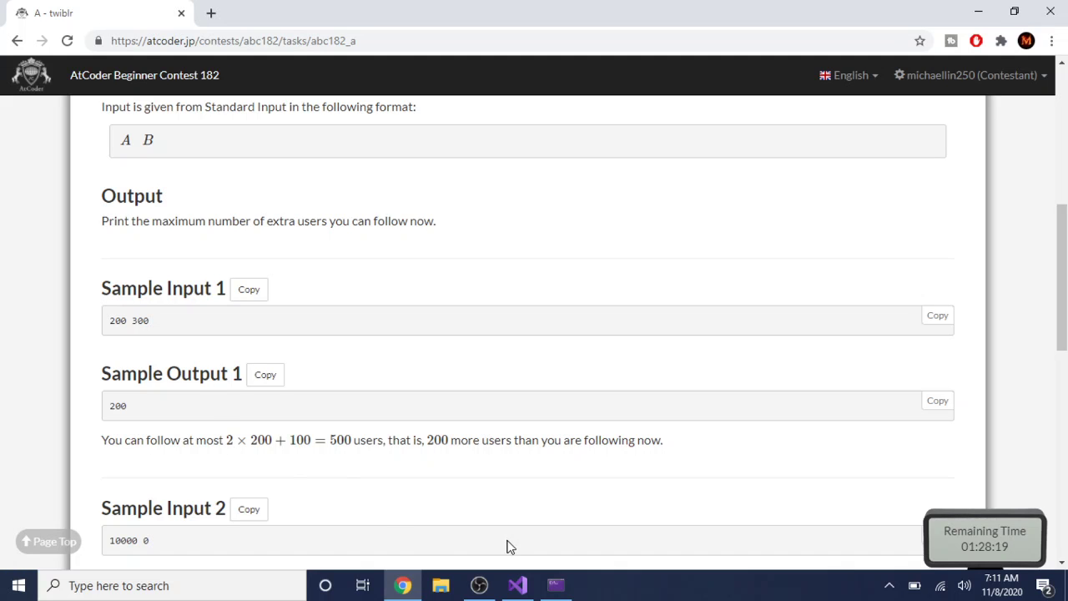
pyautogui.click(554, 588)
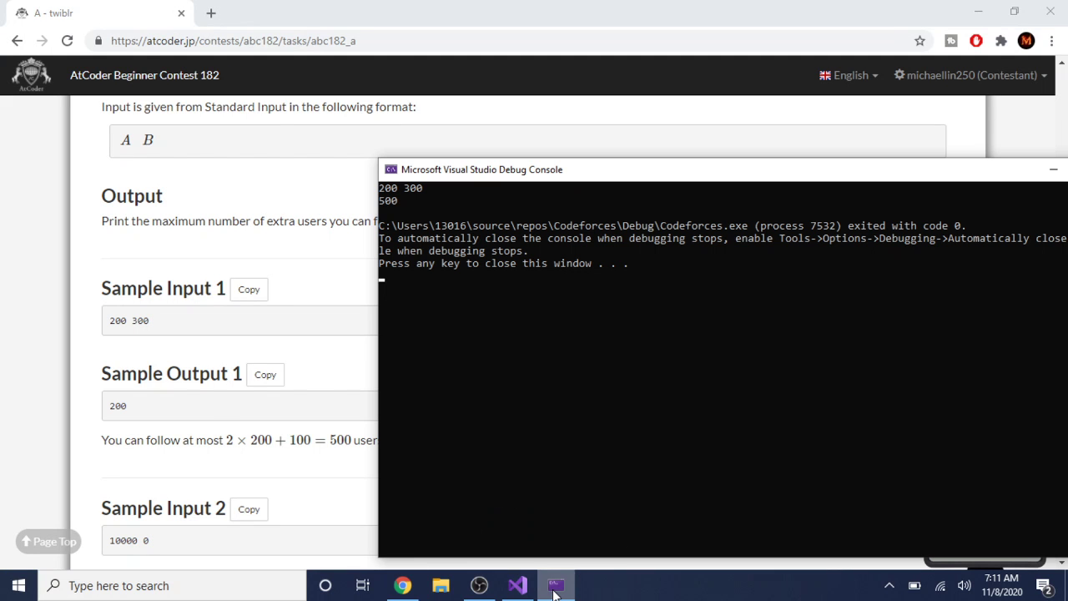
pyautogui.click(217, 375)
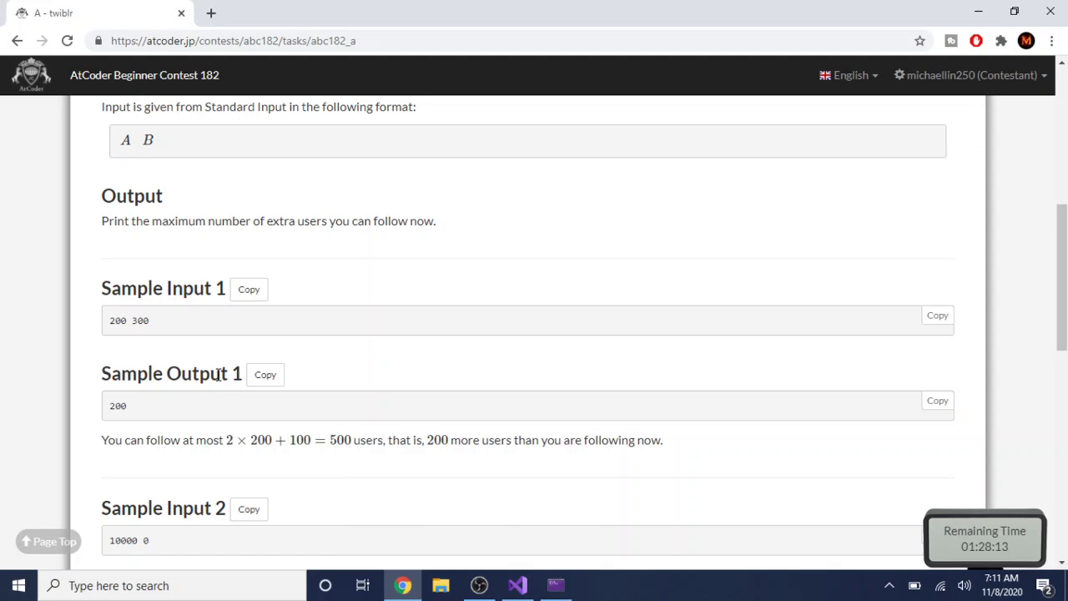
pyautogui.scroll(4, 289, 226)
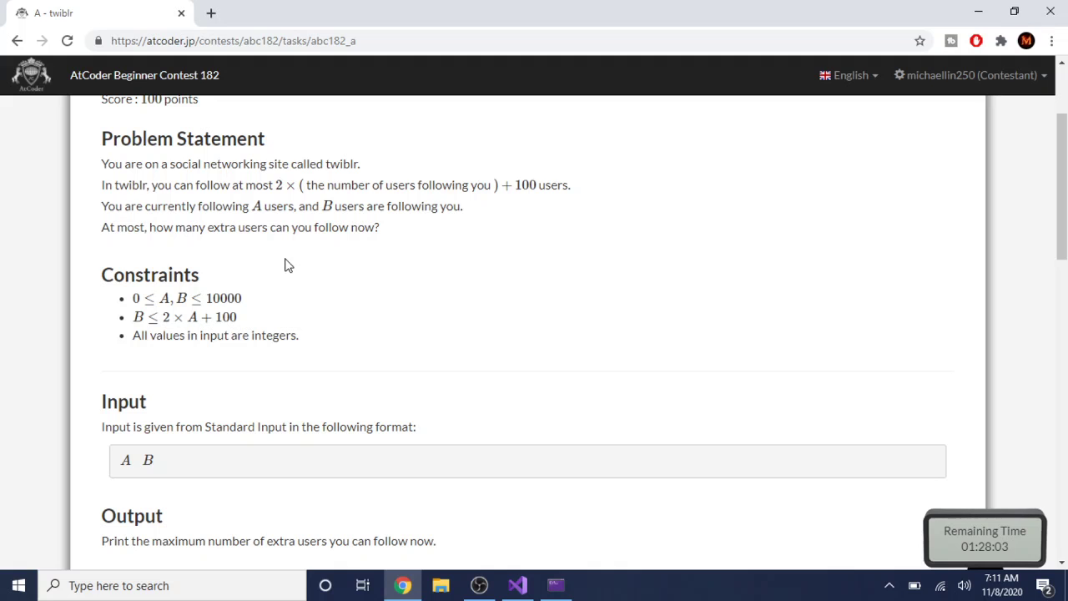
pyautogui.click(555, 585)
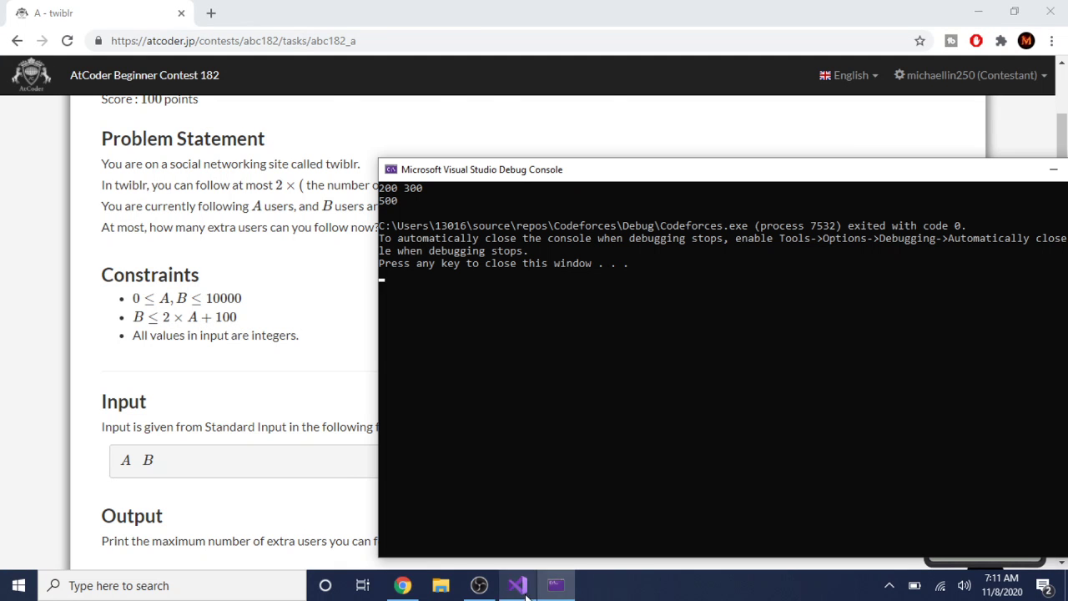
pyautogui.click(518, 586)
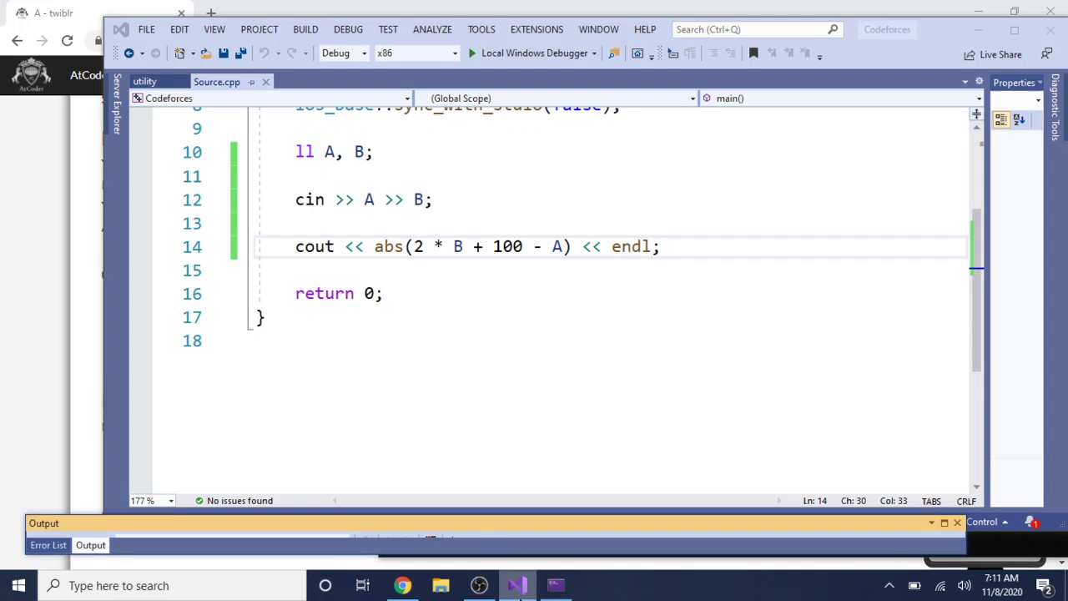
pyautogui.click(25, 411)
pyautogui.scroll(-3, 347, 437)
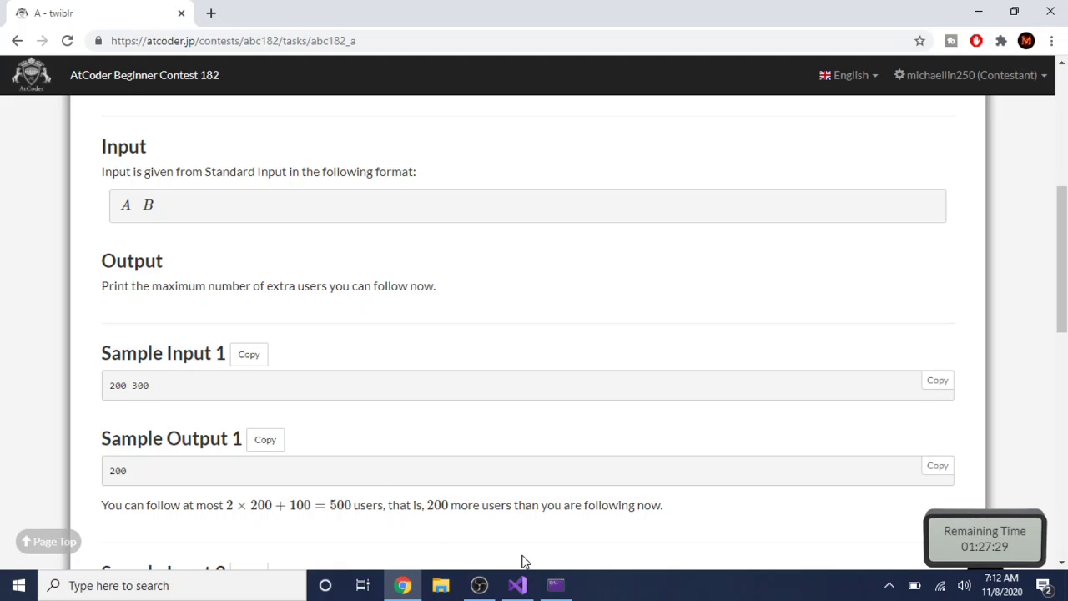
# - Close the console, extend the output expression to "abs(2 * B + 100 - A - B)", and save Source.cpp
pyautogui.click(556, 585)
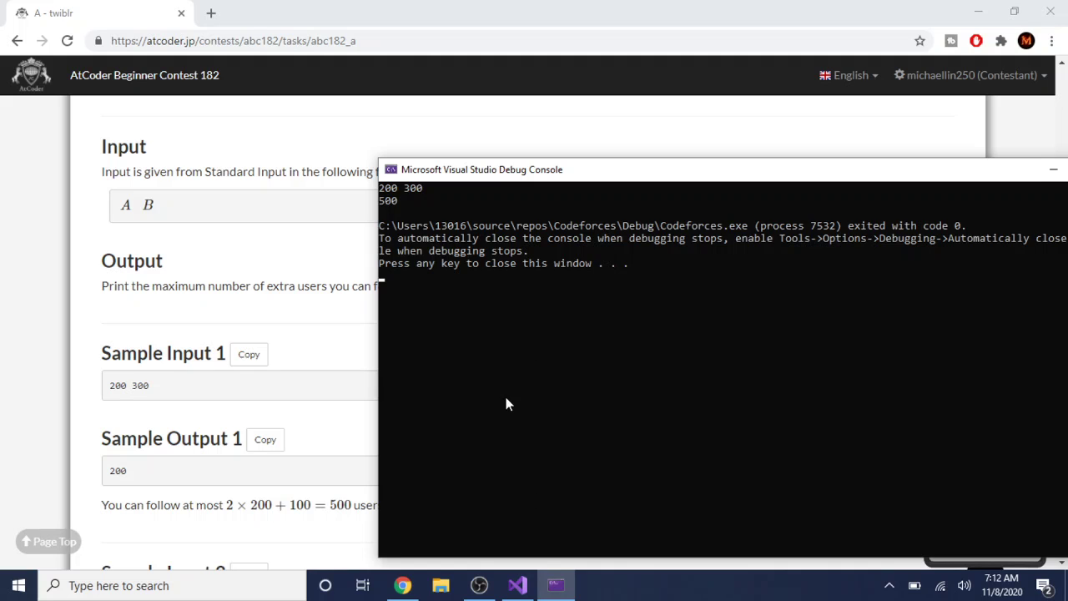
pyautogui.press('Return')
pyautogui.click(517, 585)
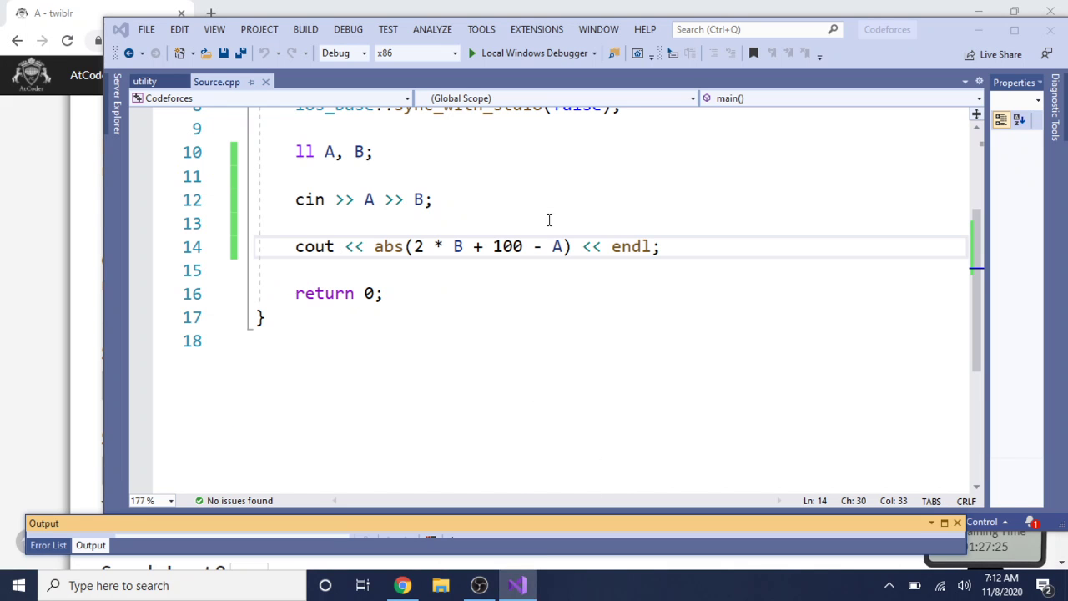
pyautogui.click(563, 249)
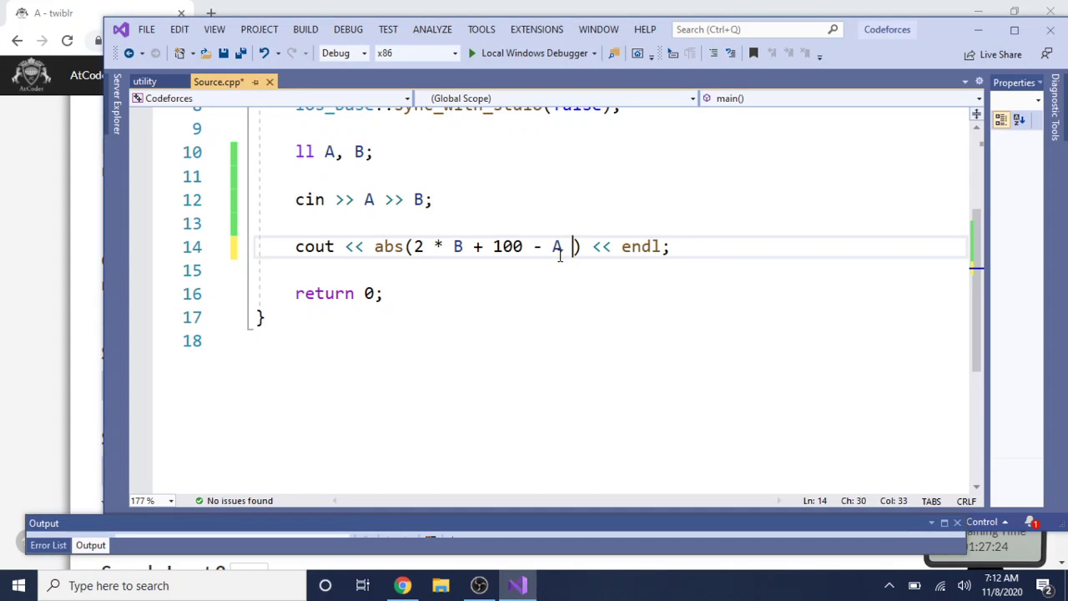
pyautogui.write('- B')
pyautogui.hotkey('ctrl', 's')
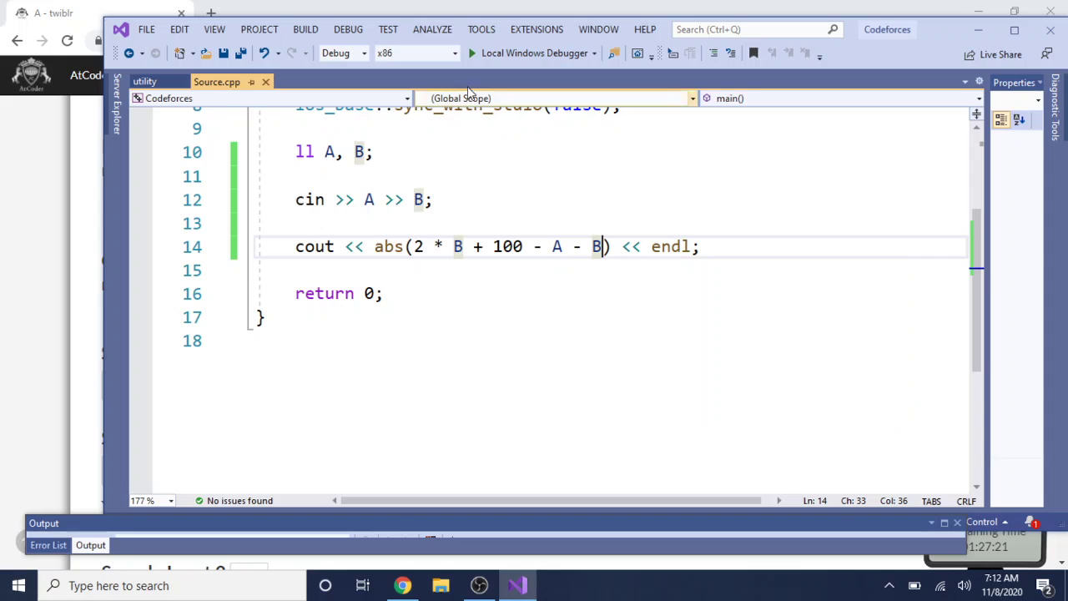
# - Run the edited program locally, test it with sample input 1 "200 300", and close the console
pyautogui.click(497, 53)
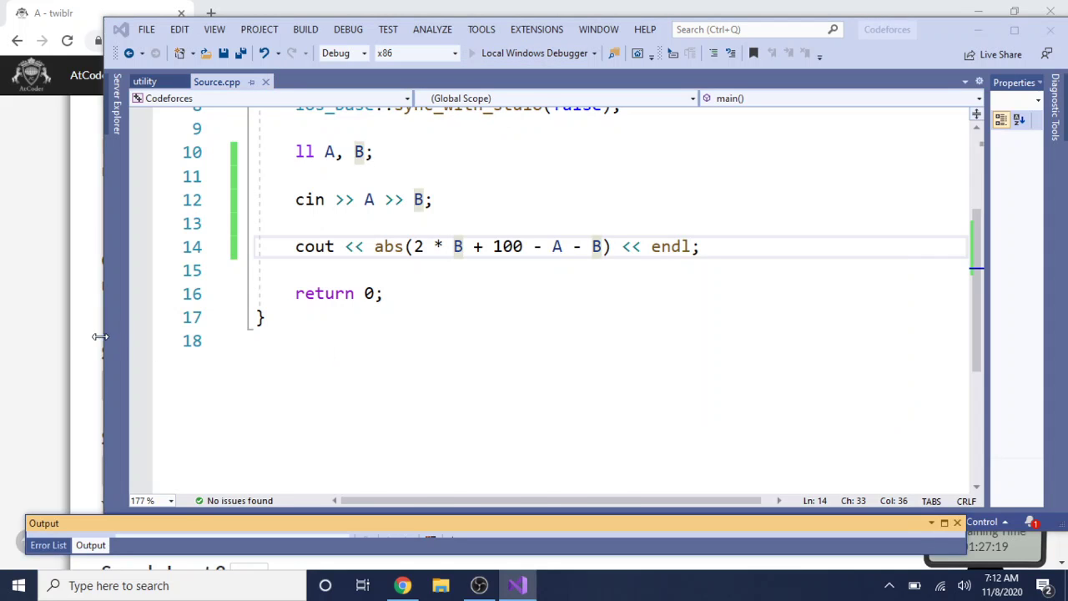
pyautogui.click(73, 345)
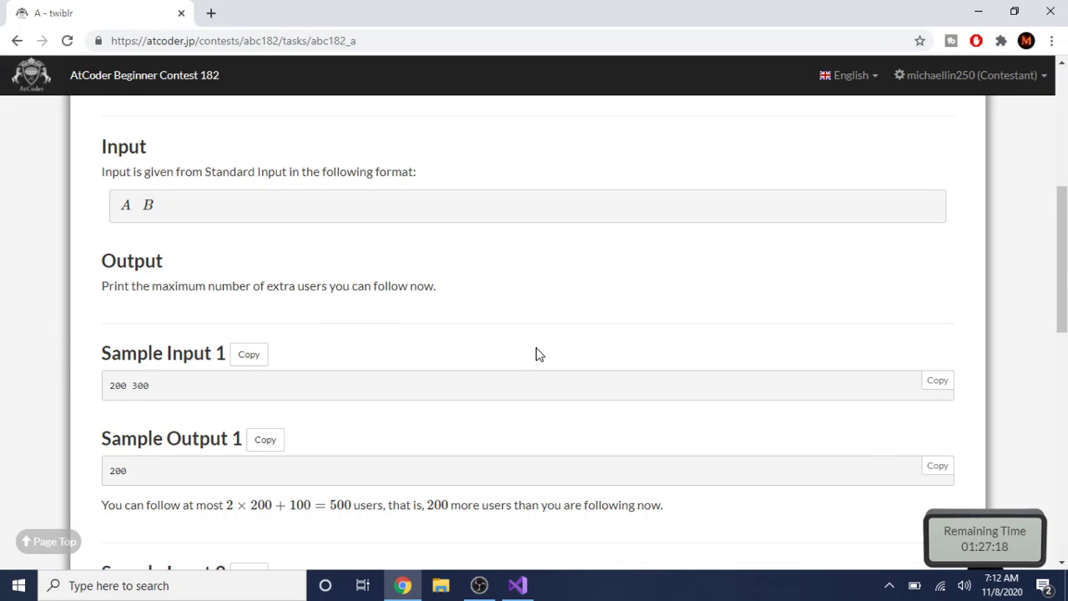
pyautogui.write('200 300')
pyautogui.press('Return')
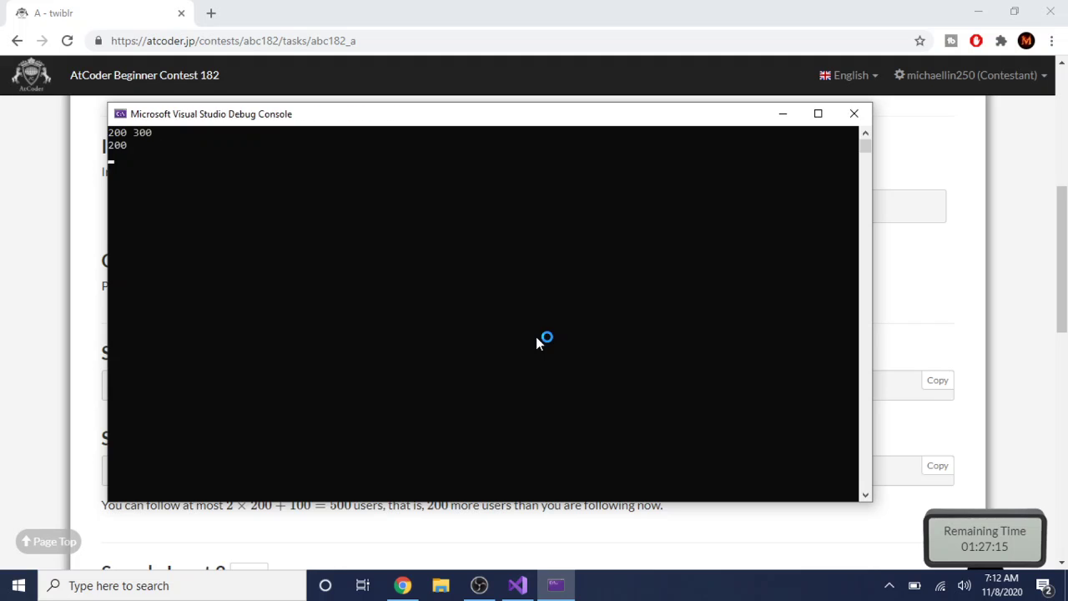
pyautogui.press('Return')
# - Copy sample input 2 from the task page and run the program again to test it with "10000 0"
pyautogui.scroll(-3, 537, 339)
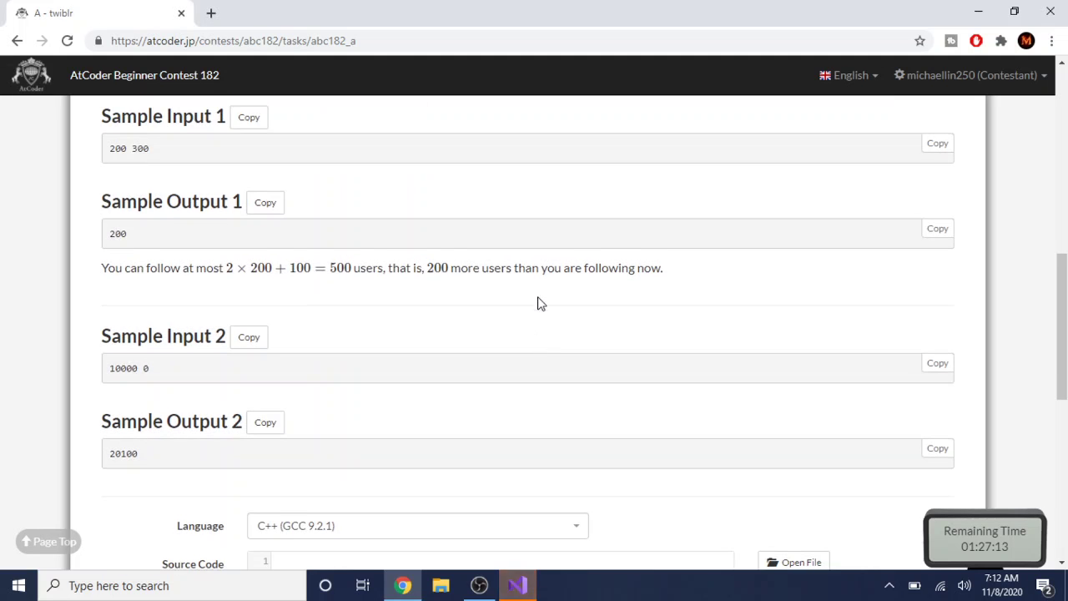
pyautogui.scroll(-1, 537, 303)
pyautogui.click(259, 271)
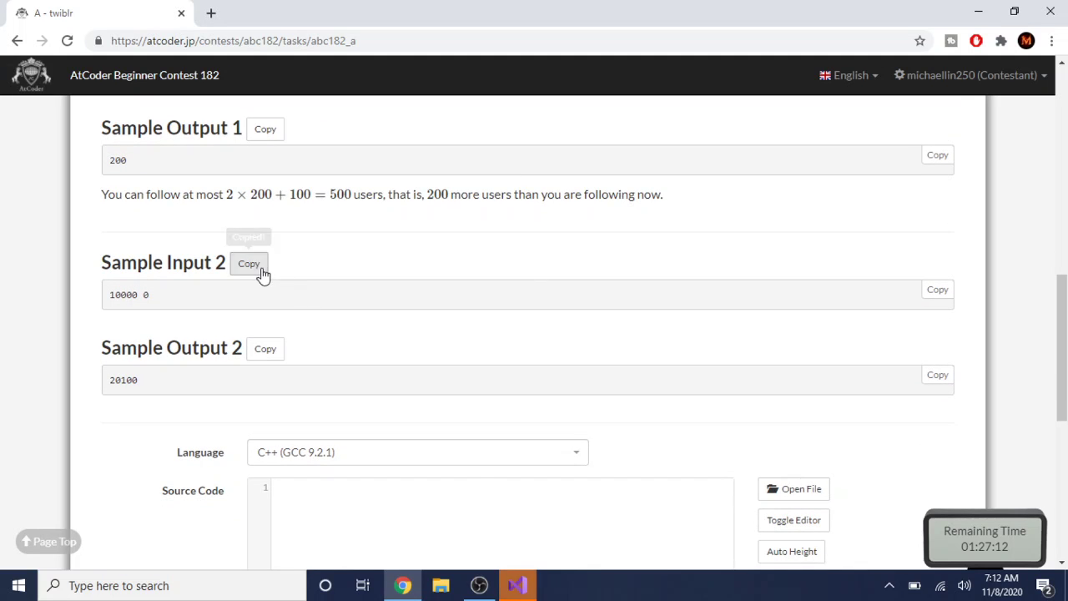
pyautogui.click(516, 588)
pyautogui.click(482, 55)
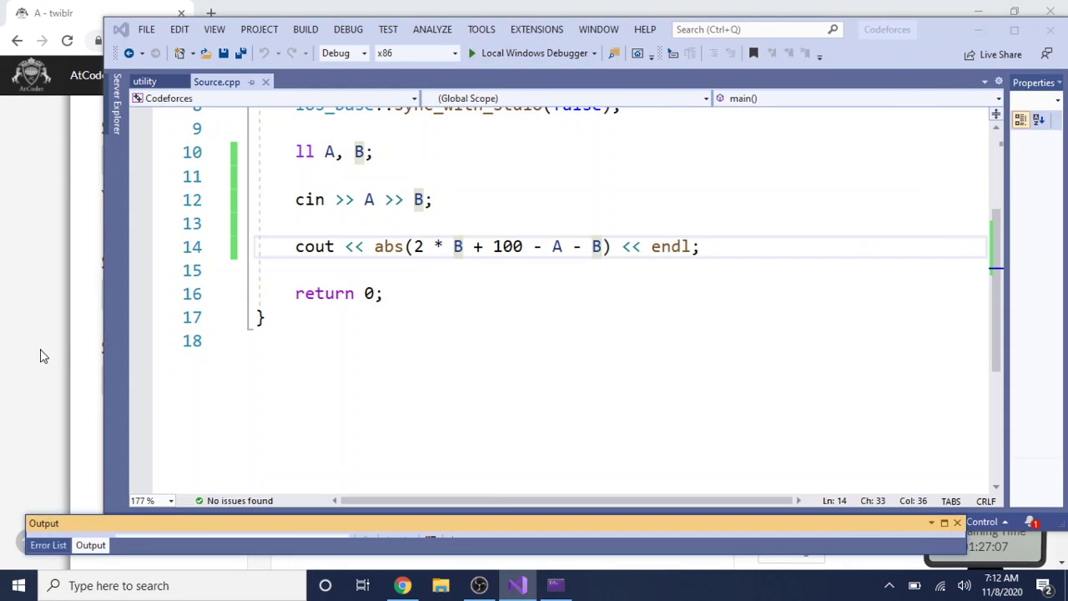
pyautogui.click(43, 355)
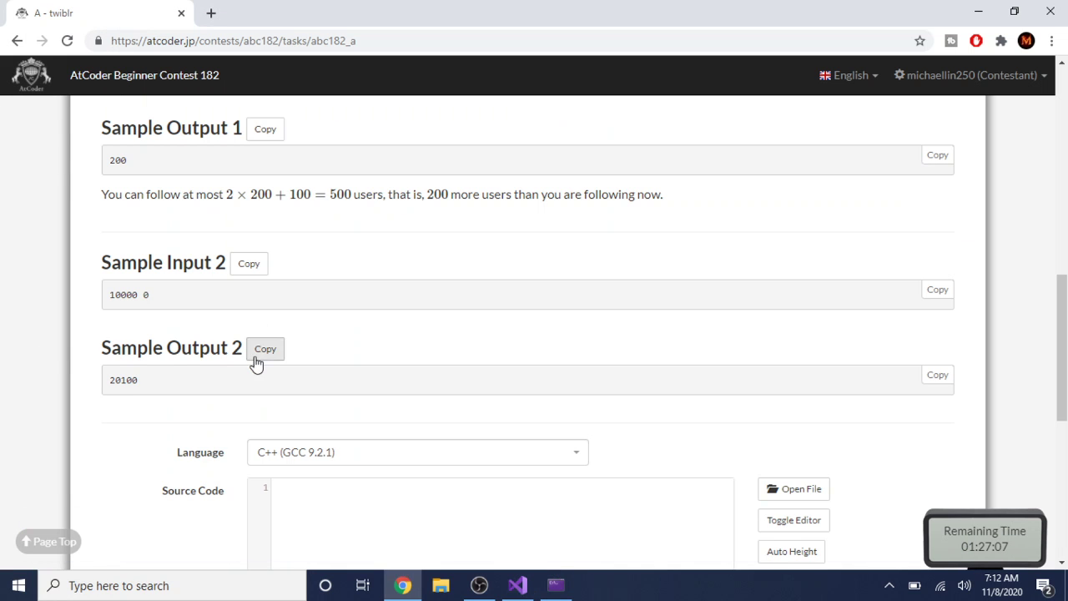
# - Study both samples on the task page and compare the console output for "10000 0" with sample output 2
pyautogui.scroll(-1, 256, 363)
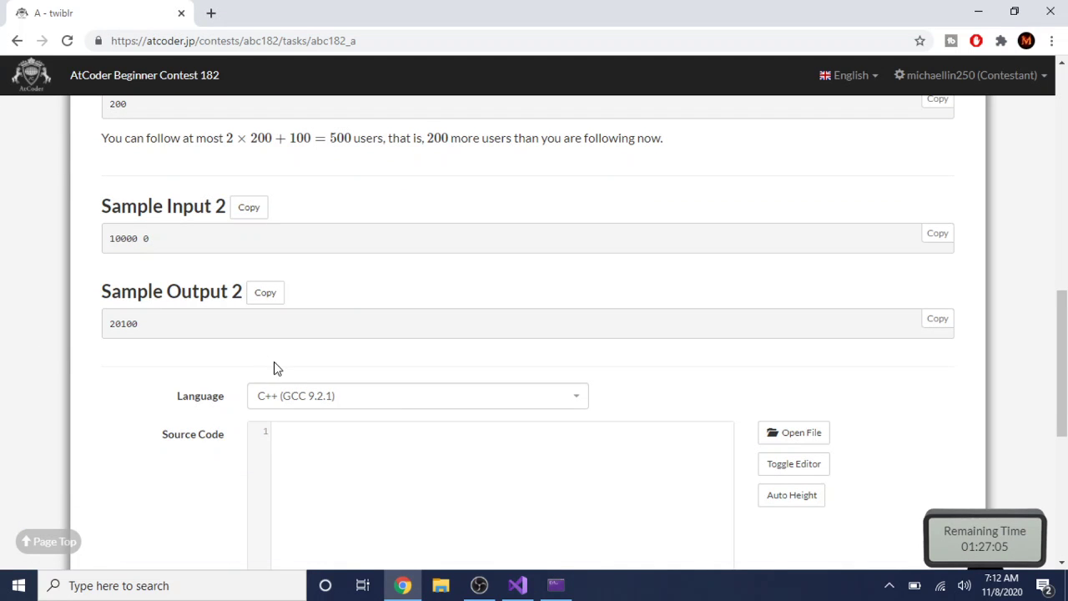
pyautogui.scroll(1, 289, 363)
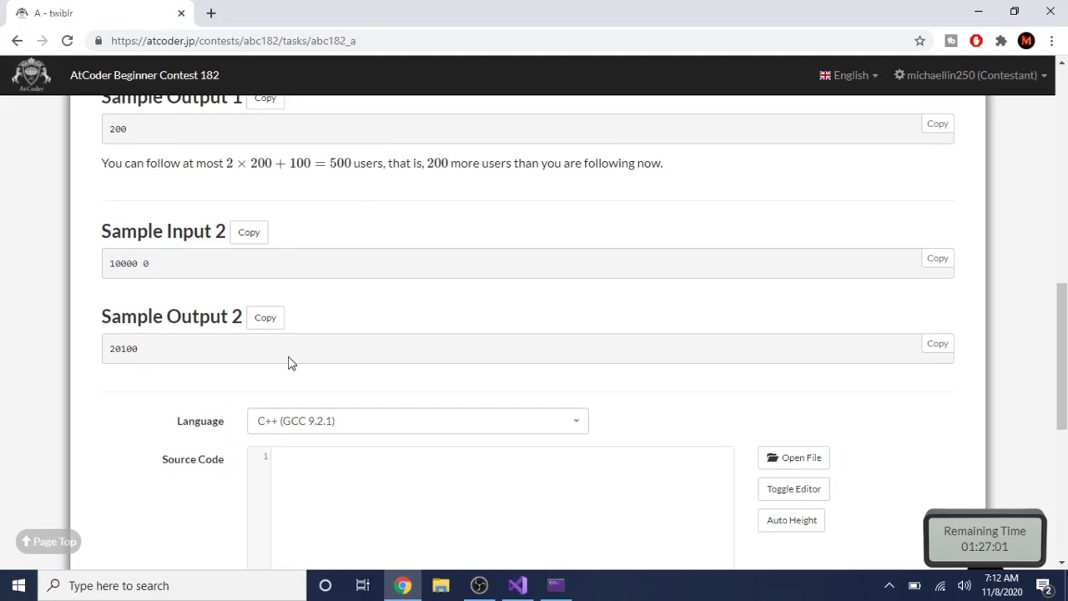
pyautogui.scroll(3, 289, 363)
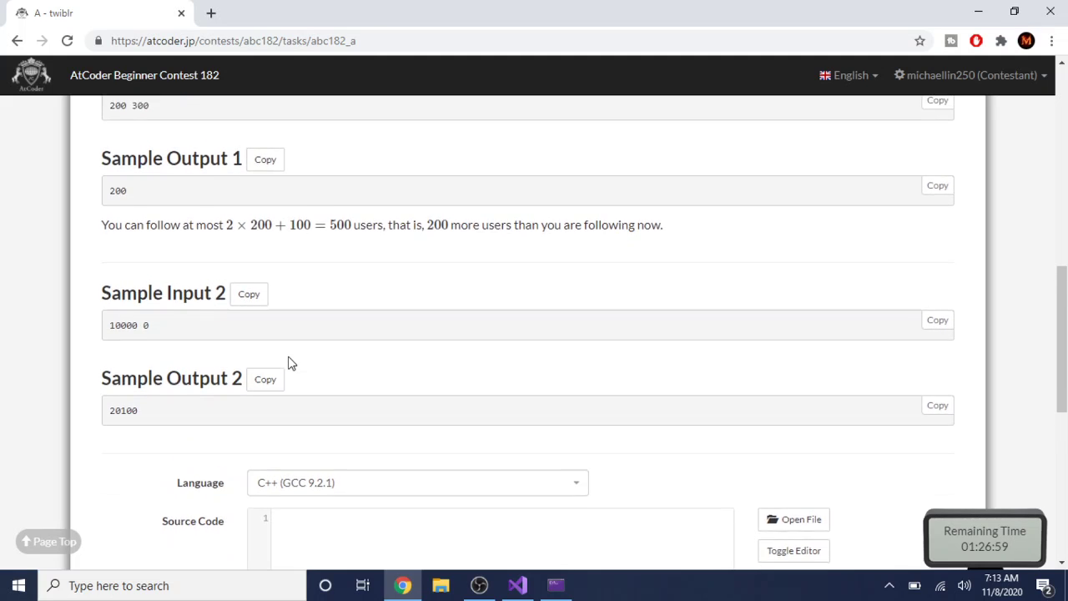
pyautogui.scroll(-2, 290, 362)
pyautogui.scroll(2, 290, 363)
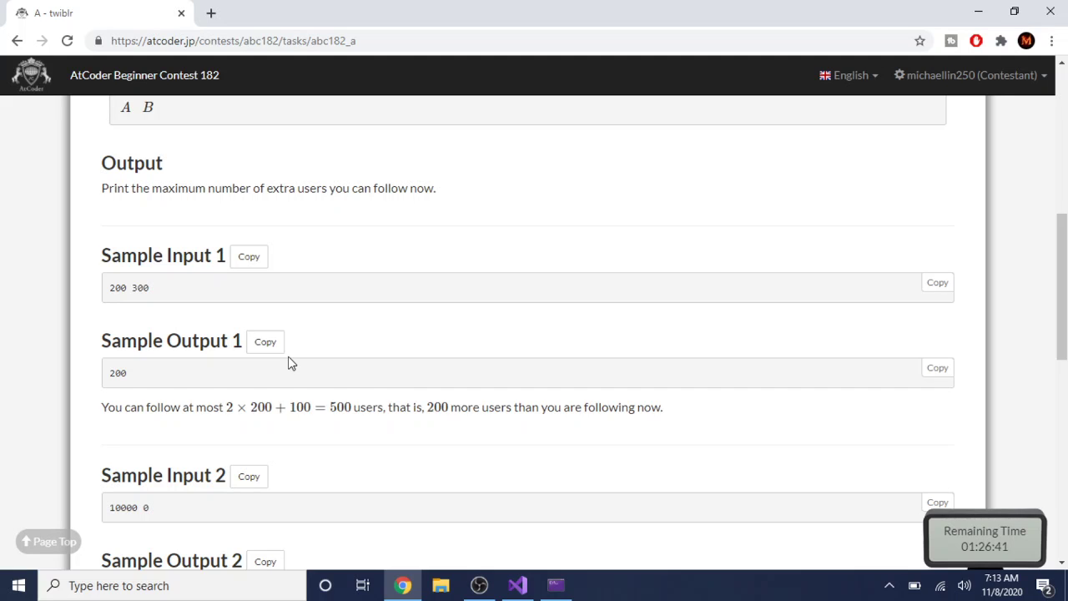
pyautogui.scroll(-1, 290, 363)
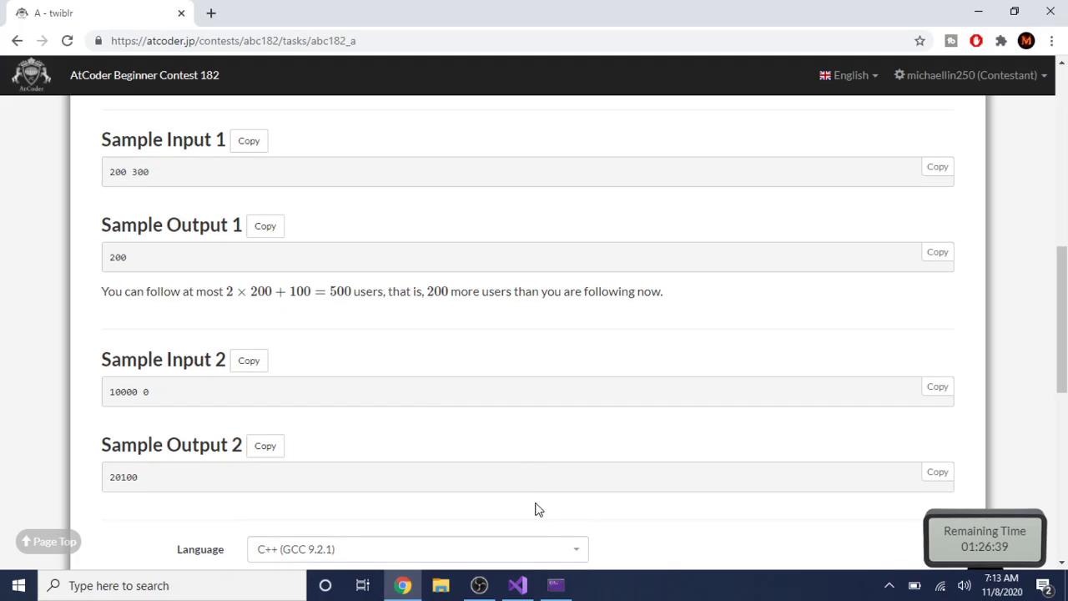
pyautogui.click(547, 587)
pyautogui.click(544, 586)
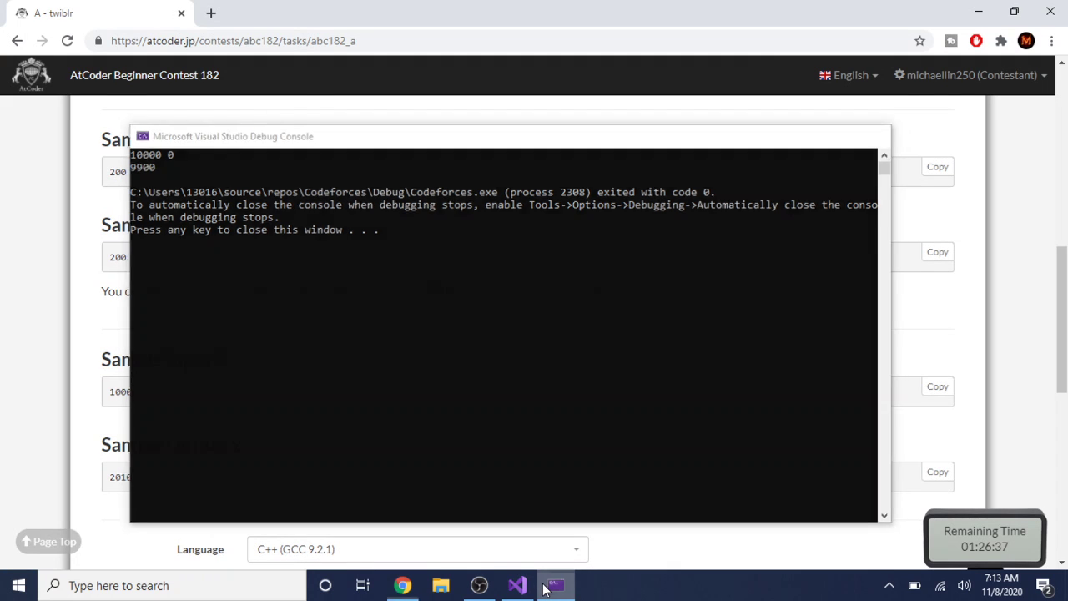
# - Return to Source.cpp and replace the multiplied B with "max(A, B)", making the expression "abs(2 * max(A, B) + 100 - A - B)"
pyautogui.click(536, 589)
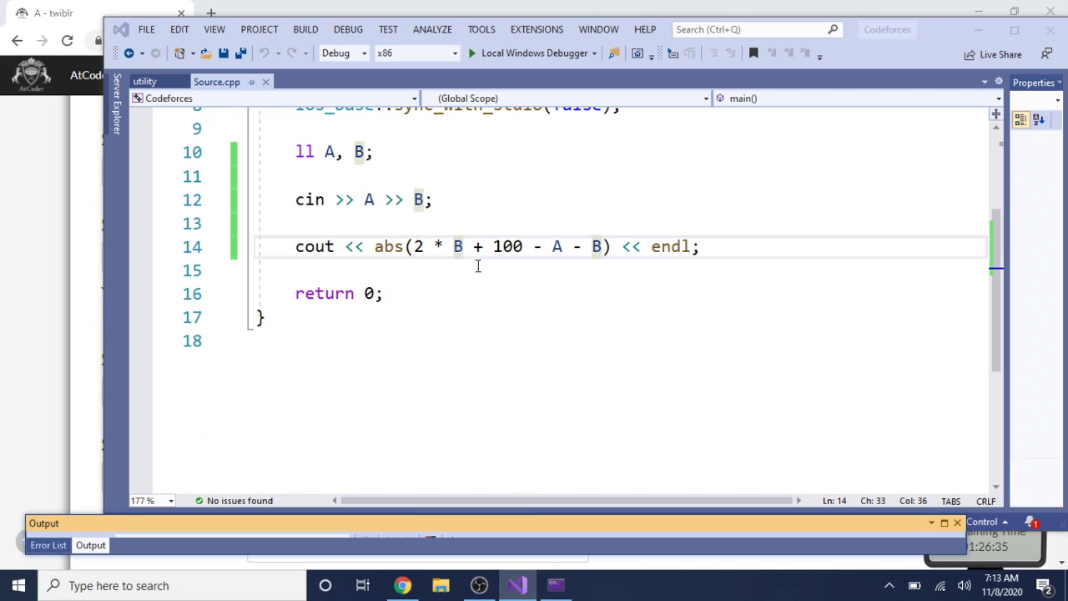
pyautogui.click(457, 247)
pyautogui.write('max(')
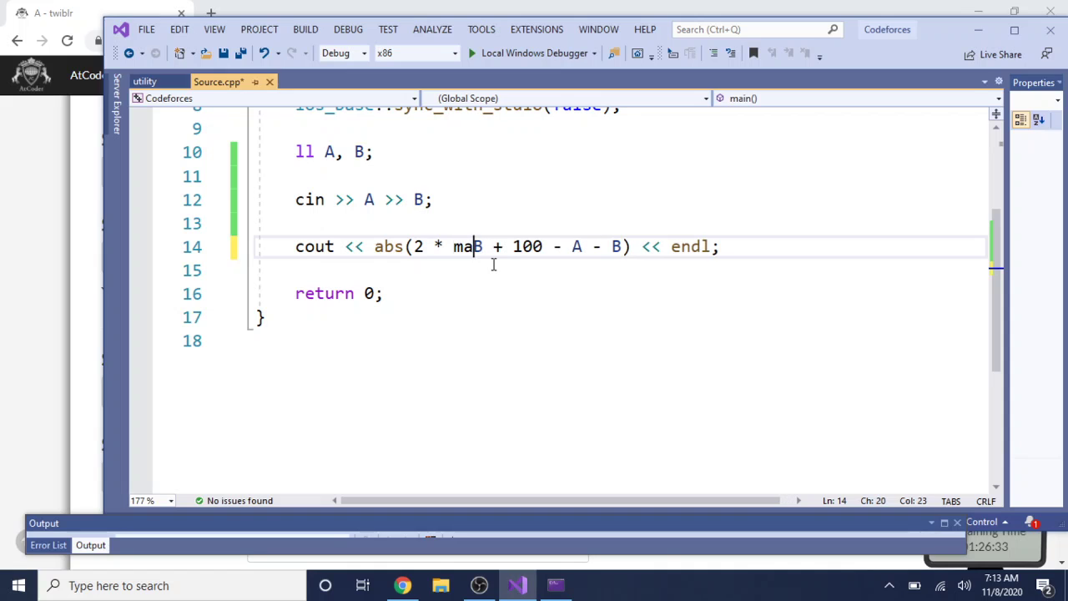
pyautogui.write('A, B')
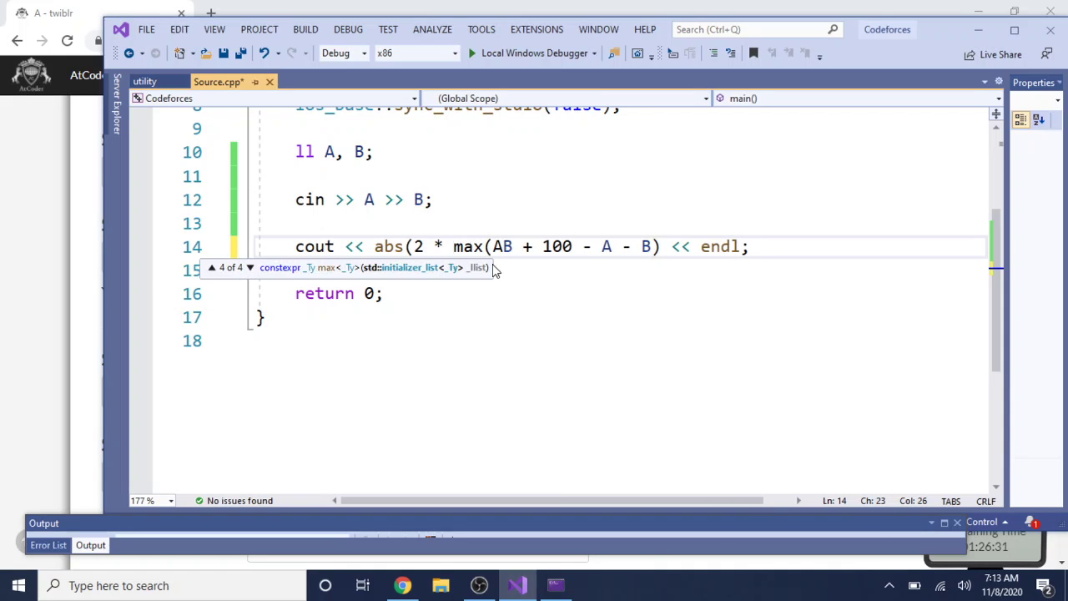
pyautogui.press('BackSpace')
pyautogui.press('Right')
pyautogui.write(')')
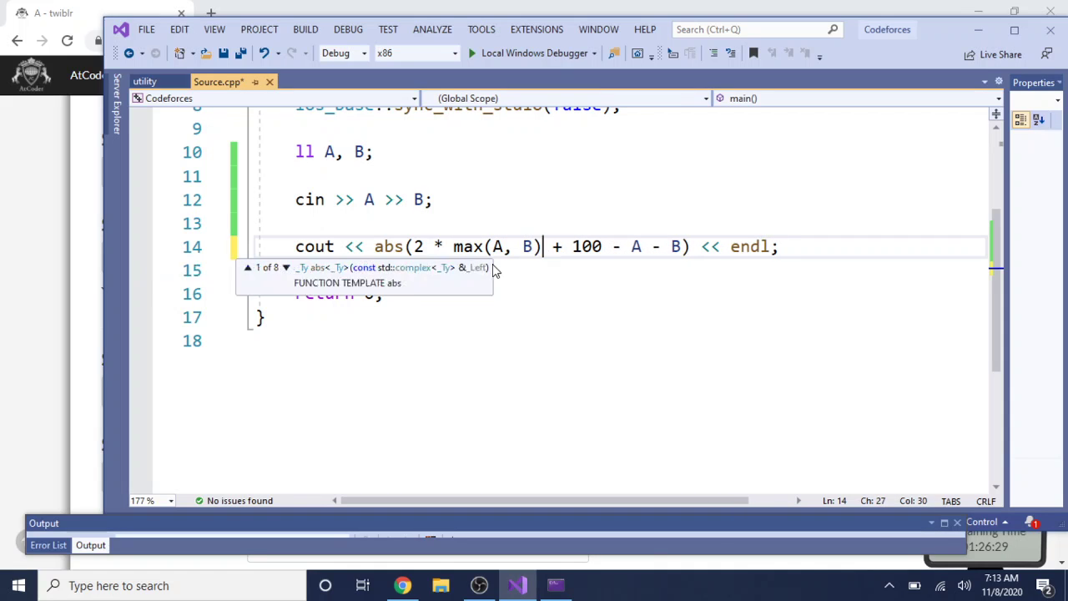
# - Save Source.cpp, run the program with sample input 2 "10000 0" copied from the task page, and compare the output with sample output 2
pyautogui.hotkey('ctrl', 's')
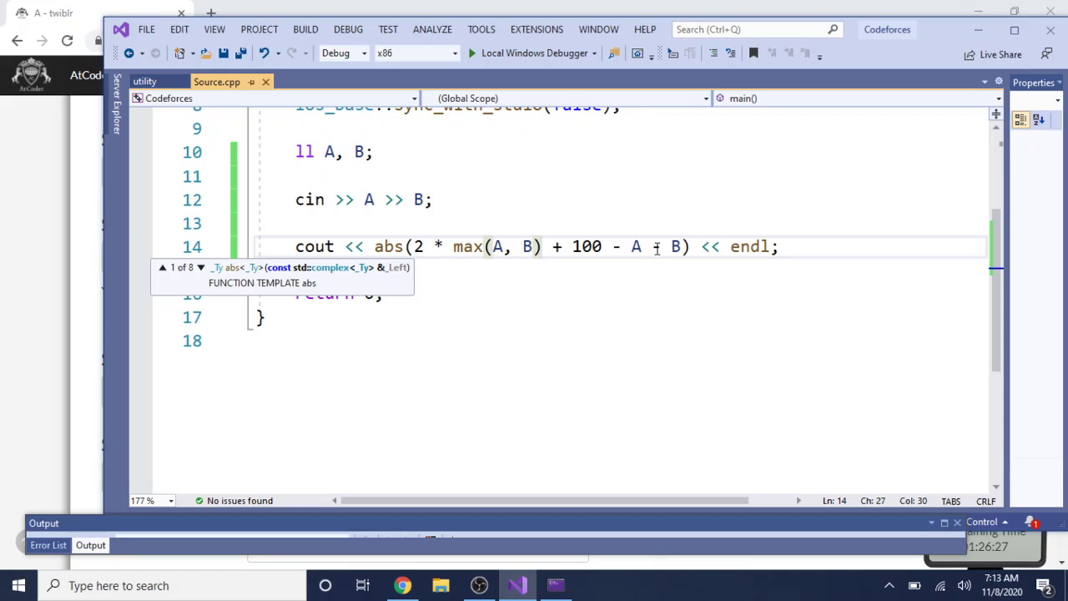
pyautogui.click(674, 248)
pyautogui.press('Right')
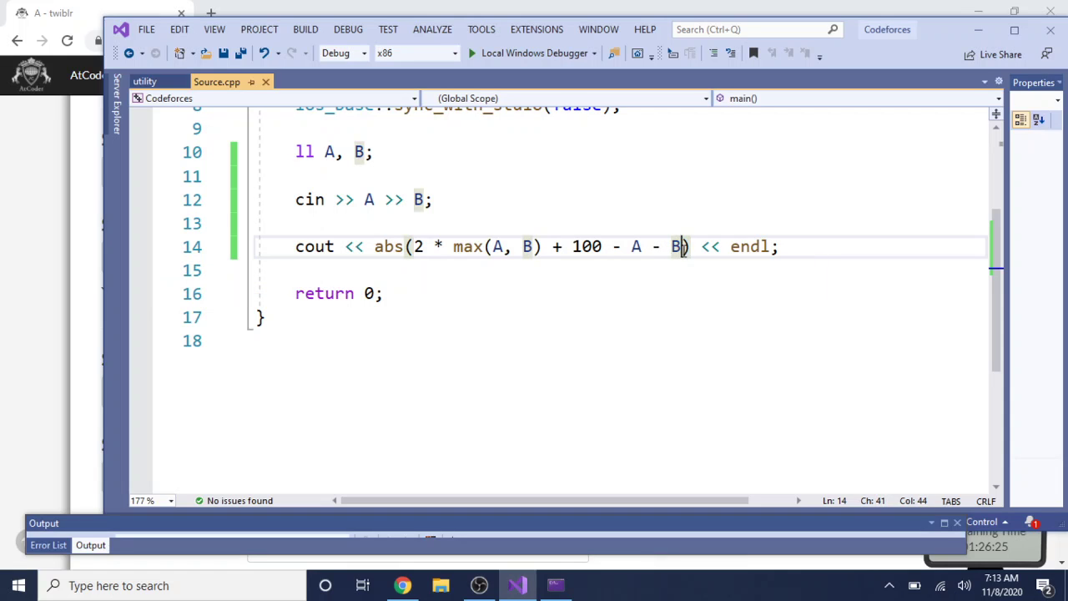
pyautogui.click(503, 54)
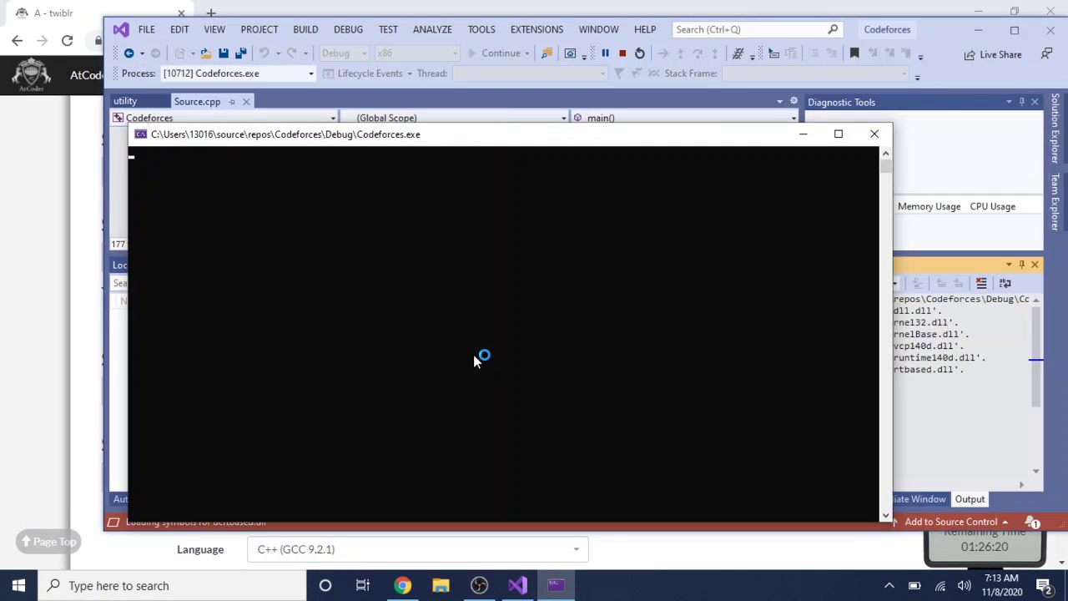
pyautogui.click(76, 310)
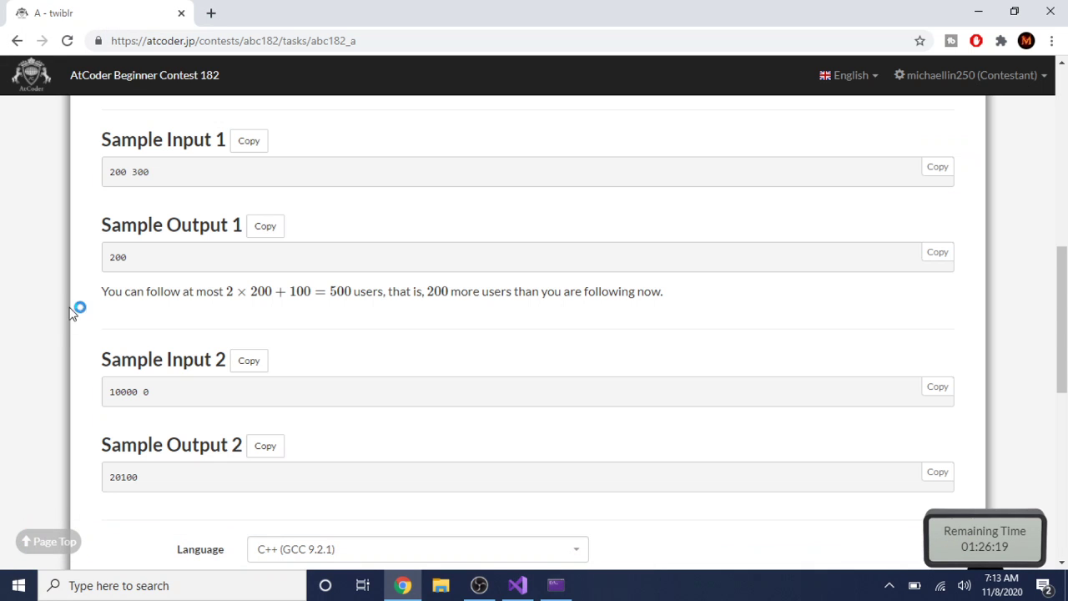
pyautogui.click(249, 364)
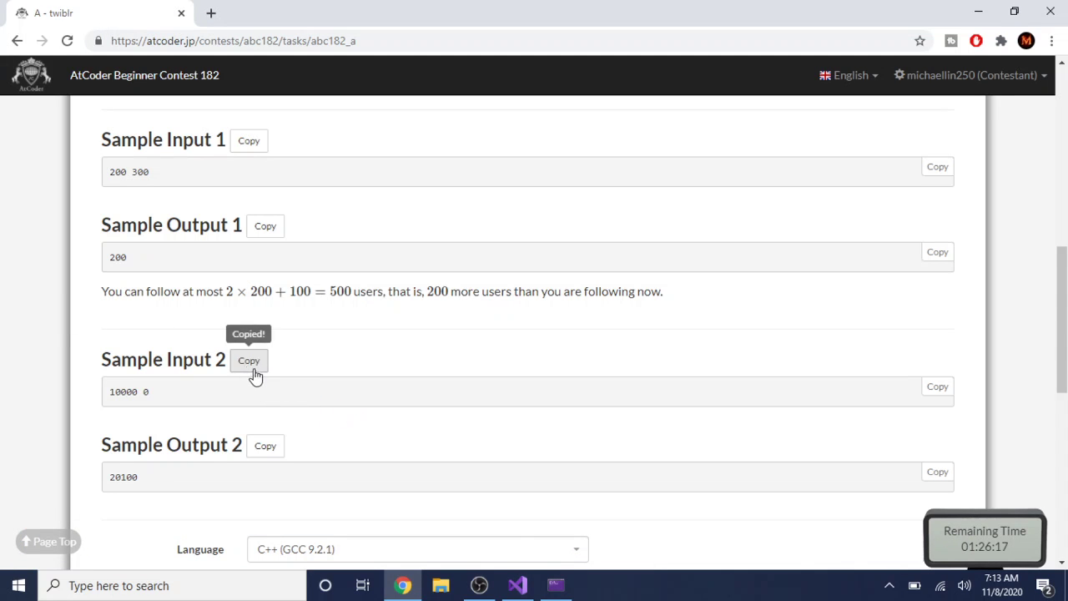
pyautogui.click(532, 587)
pyautogui.click(550, 587)
pyautogui.hotkey('ctrl', 'v')
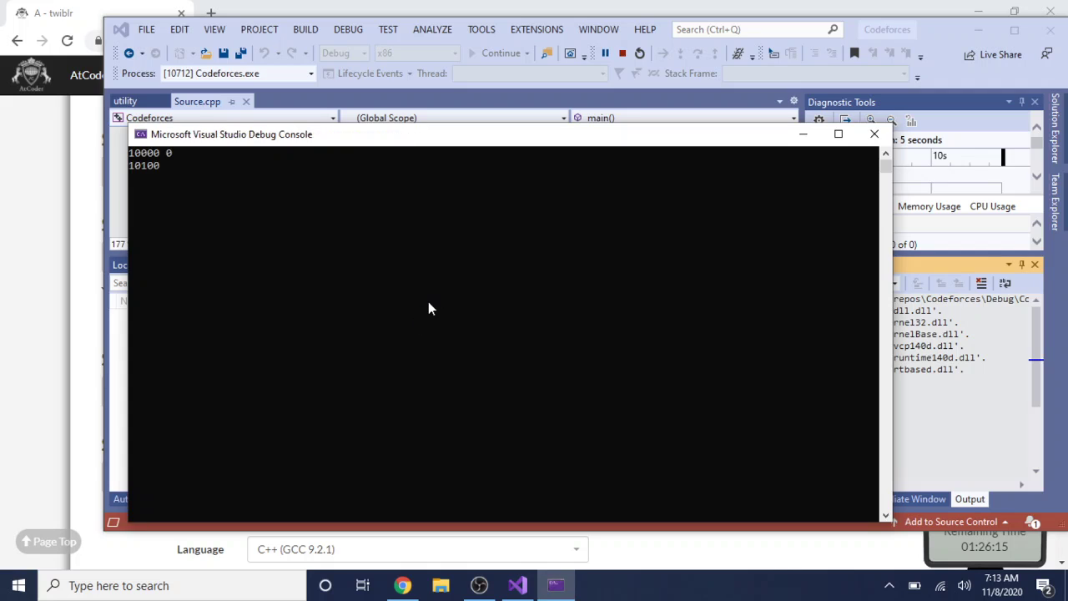
pyautogui.click(42, 296)
pyautogui.scroll(-1, 255, 326)
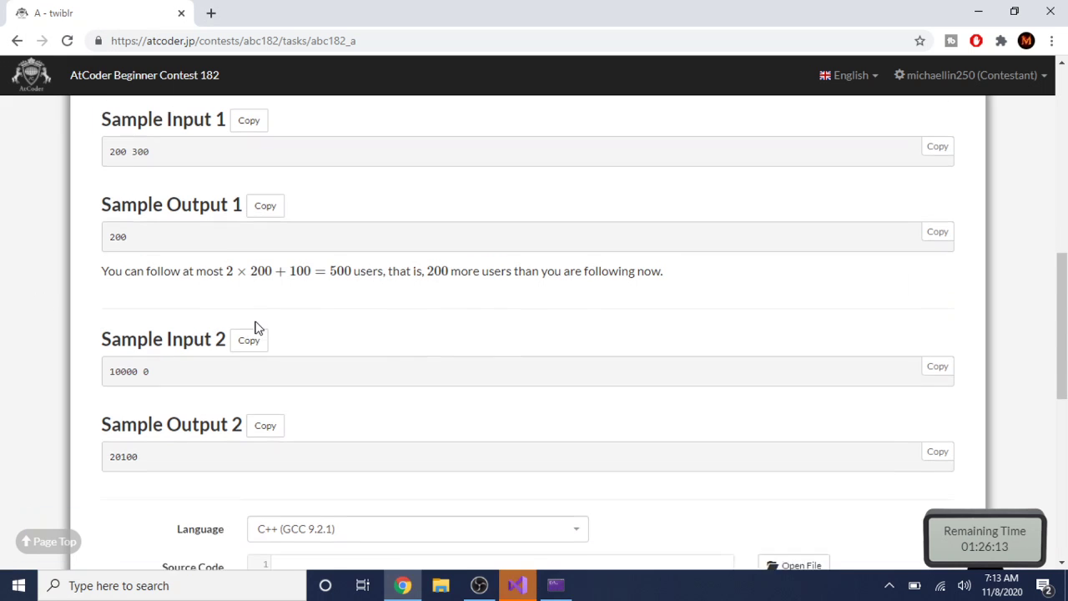
# - Remove the trailing "- B" from the output expression in Source.cpp, making it "abs(2 * max(A, B) + 100 - A)", and save the file
pyautogui.click(517, 585)
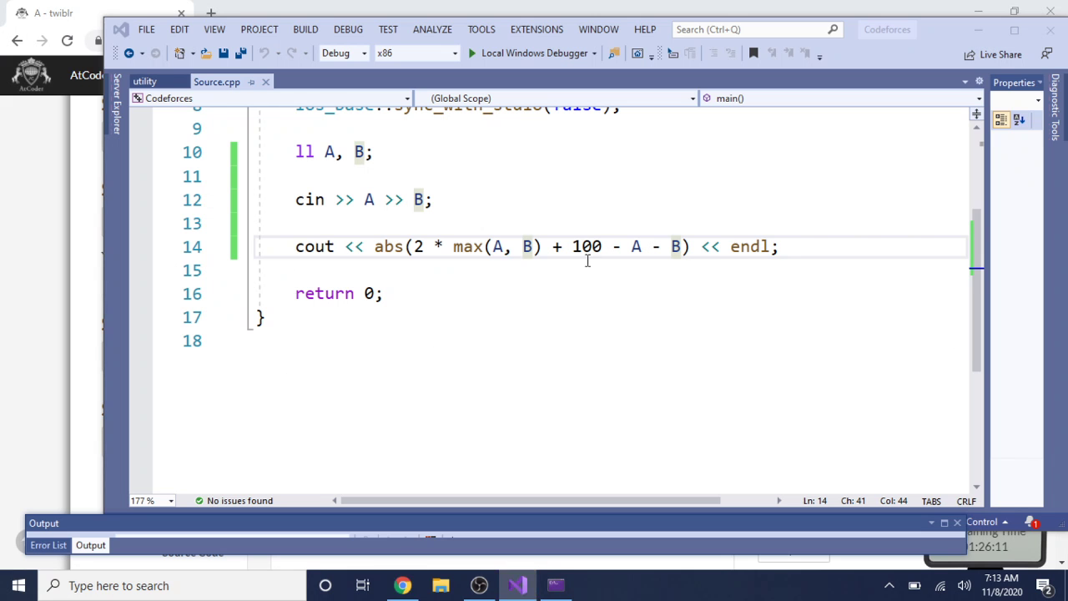
pyautogui.press('BackSpace')
pyautogui.press('BackSpace')
pyautogui.press('BackSpace')
pyautogui.press('BackSpace')
pyautogui.press('BackSpace')
pyautogui.press('BackSpace')
pyautogui.press('BackSpace')
pyautogui.press('BackSpace')
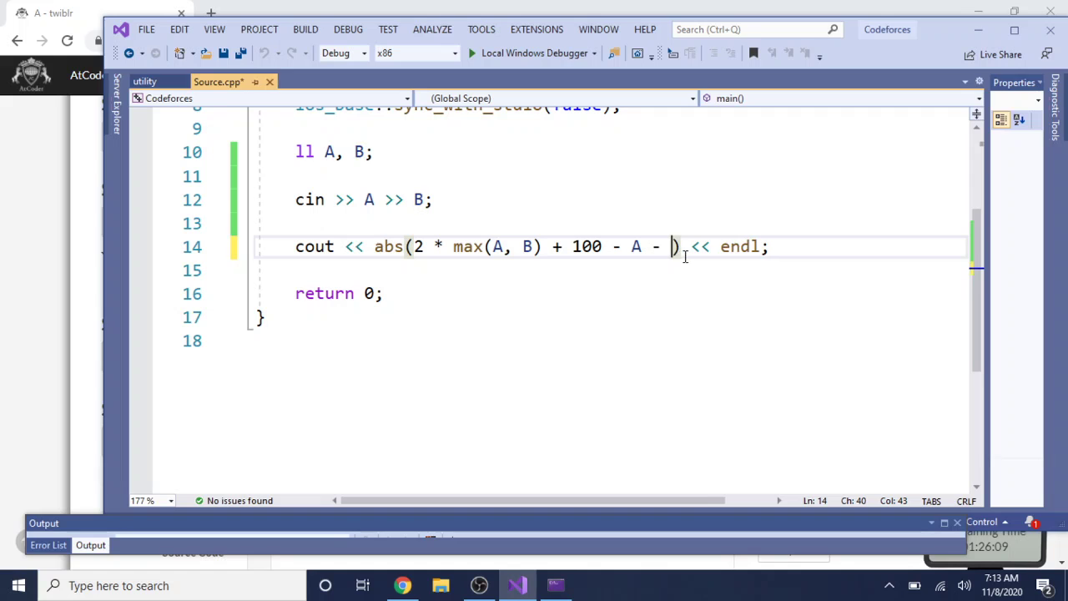
pyautogui.write('- A')
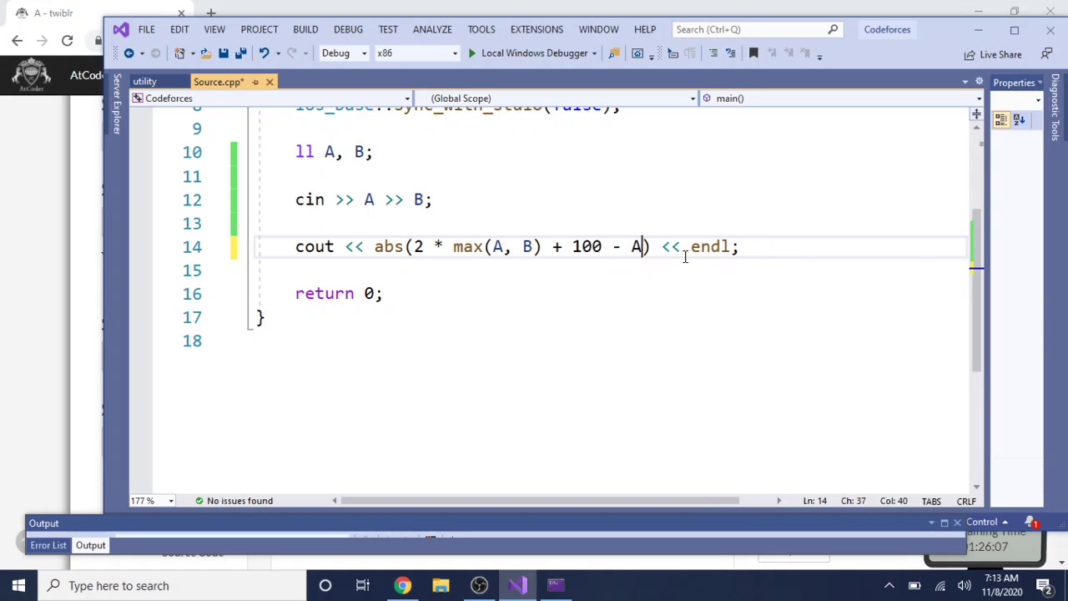
pyautogui.hotkey('ctrl', 's')
# - Run the edited program, test it with sample input 1 "200 300", and close the console
pyautogui.click(492, 52)
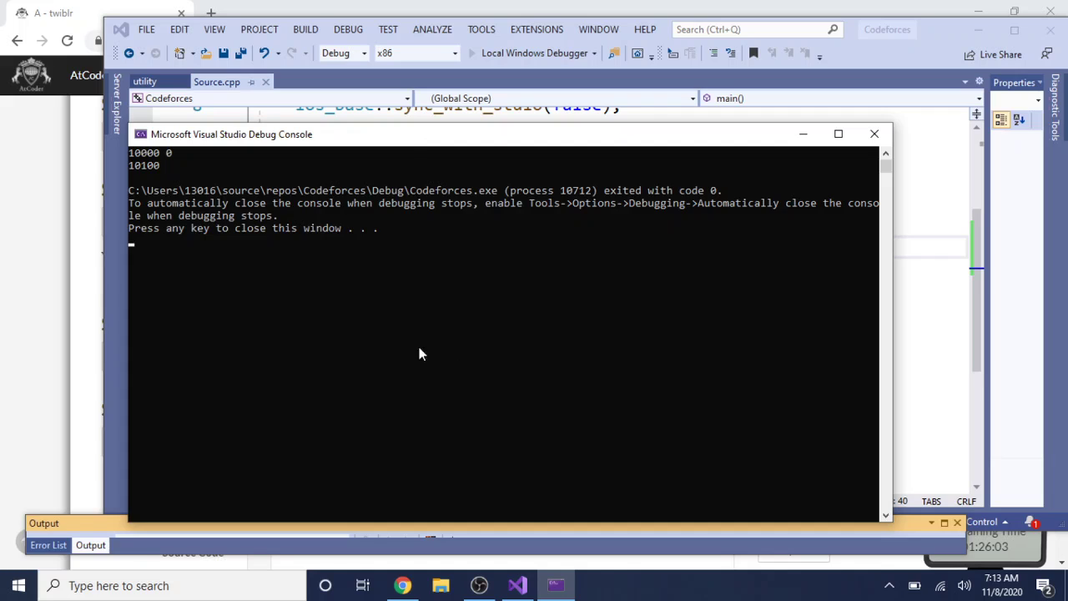
pyautogui.click(60, 344)
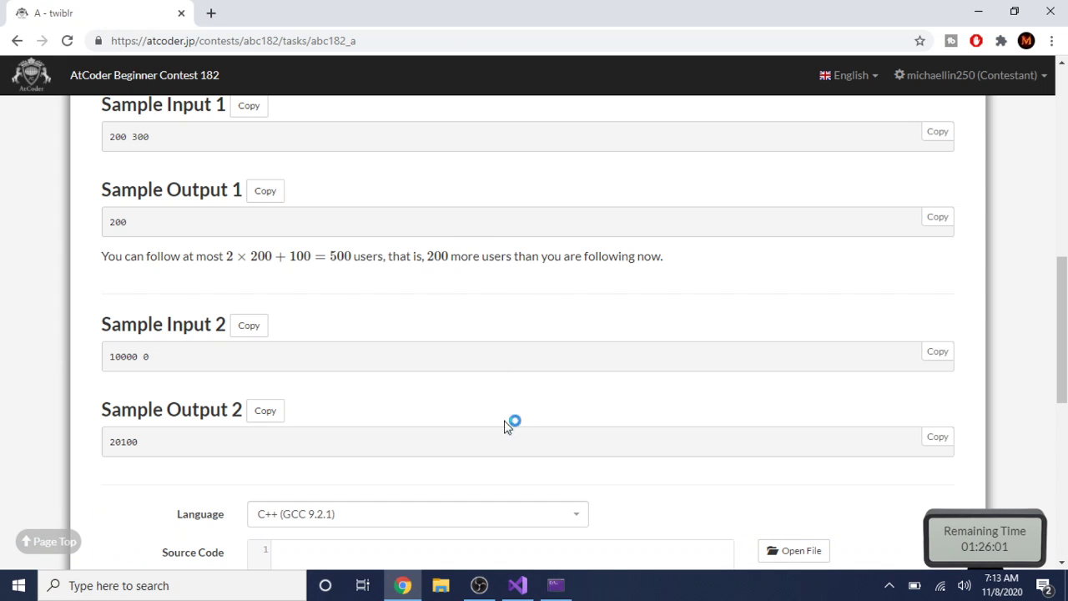
pyautogui.click(555, 585)
pyautogui.write('200 300')
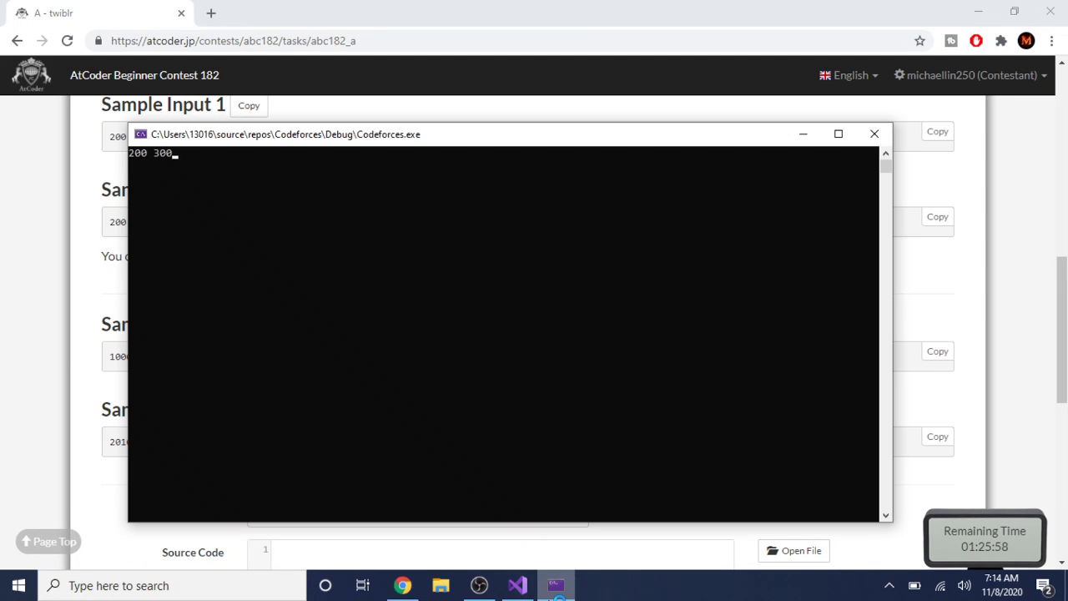
pyautogui.press('Return')
pyautogui.press('Return')
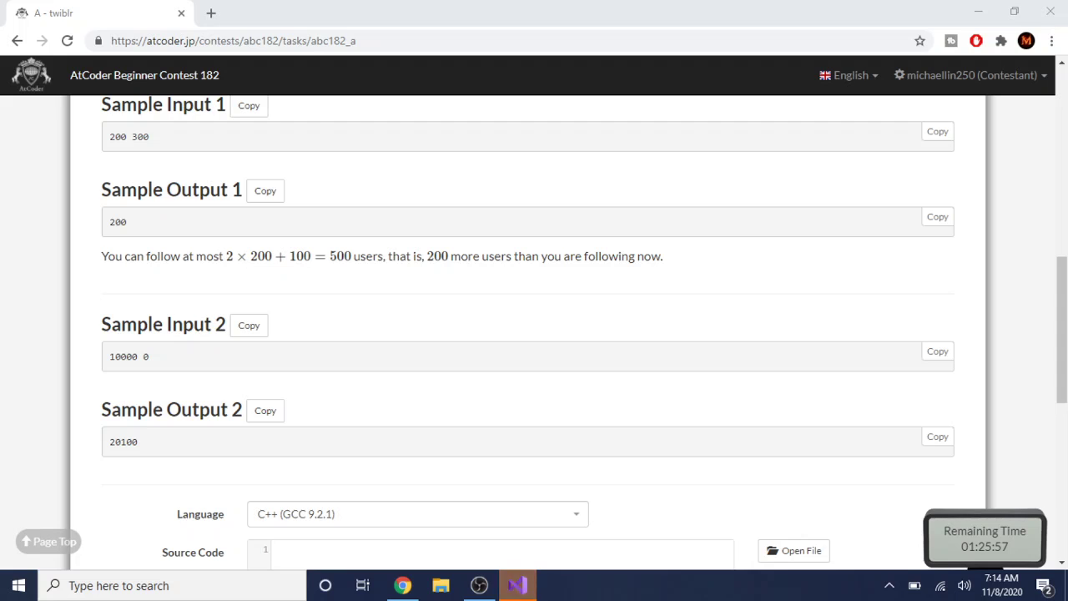
# - Copy sample input 2 from the task page and run the program again to test it with "10000 0"
pyautogui.scroll(-1, 593, 439)
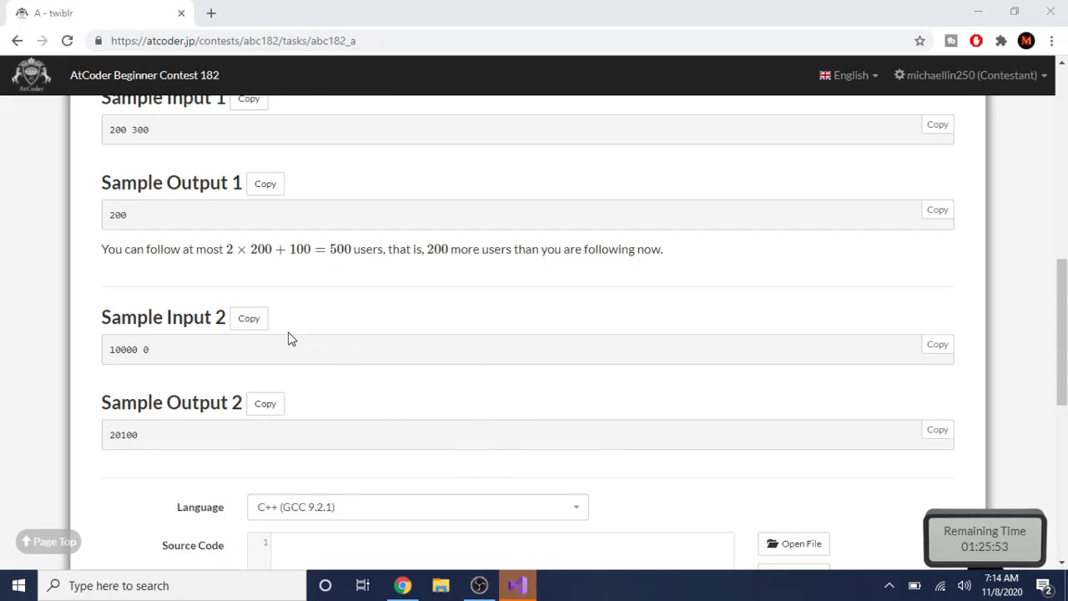
pyautogui.click(246, 320)
pyautogui.click(517, 584)
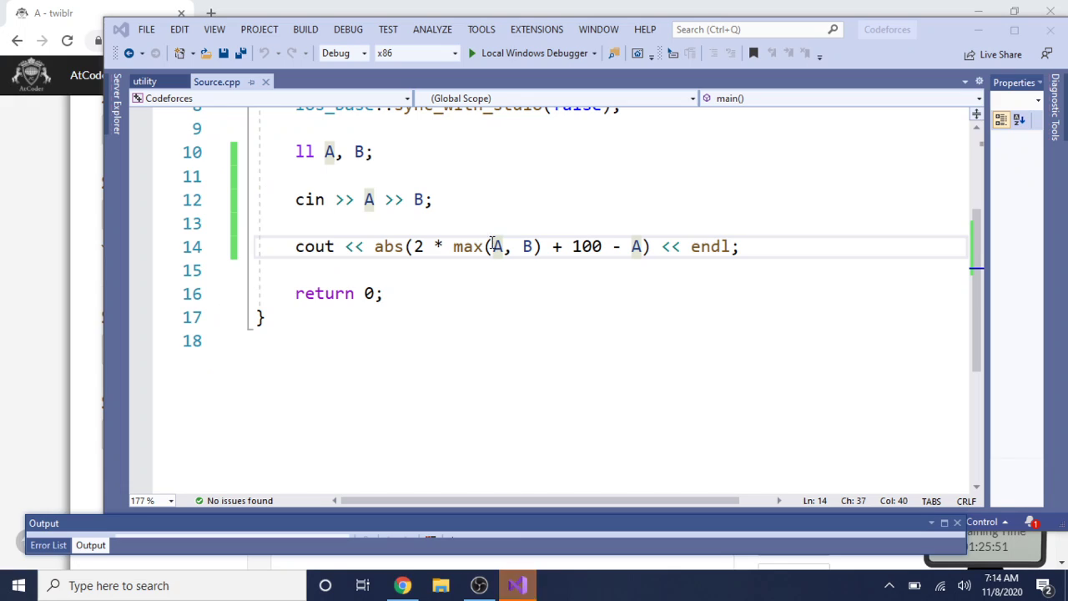
pyautogui.click(486, 54)
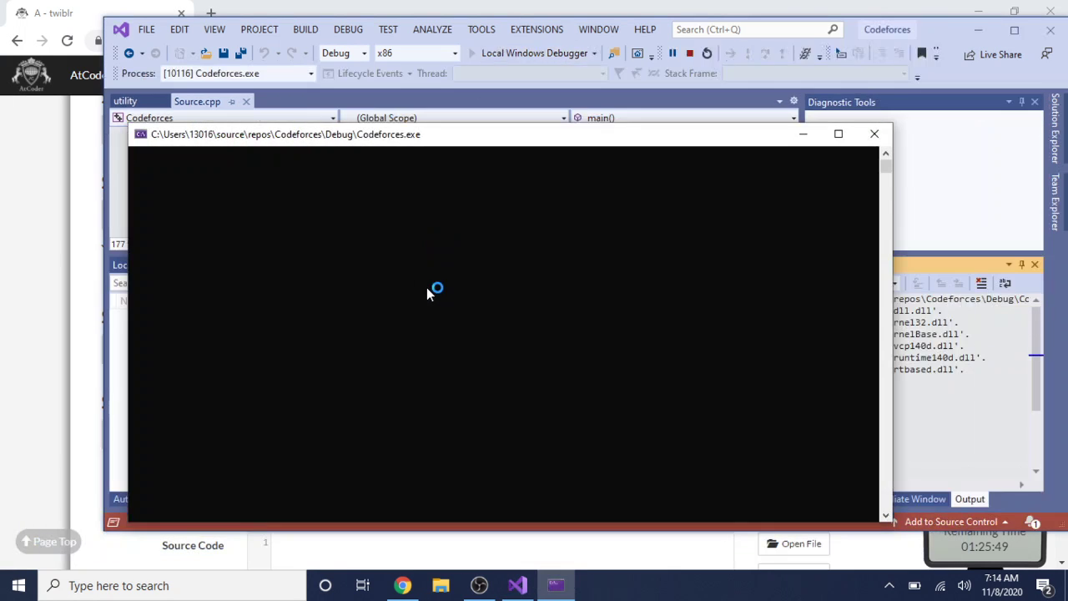
pyautogui.hotkey('ctrl', 'v')
pyautogui.press('Return')
# - Compare the console output with sample output 2 on the task page and reread the samples and problem statement
pyautogui.click(41, 357)
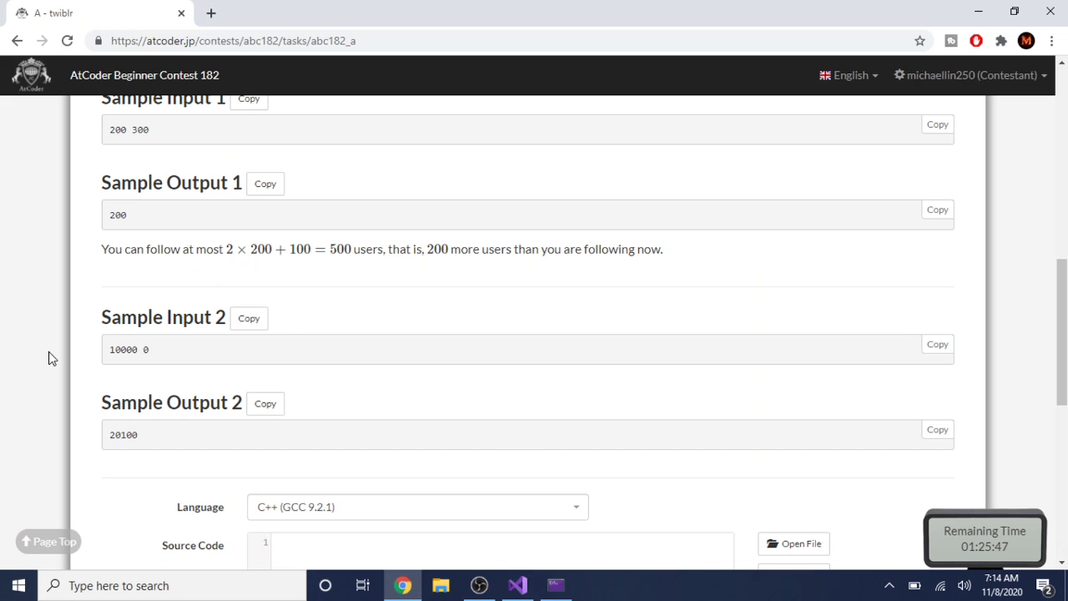
pyautogui.scroll(-1, 244, 388)
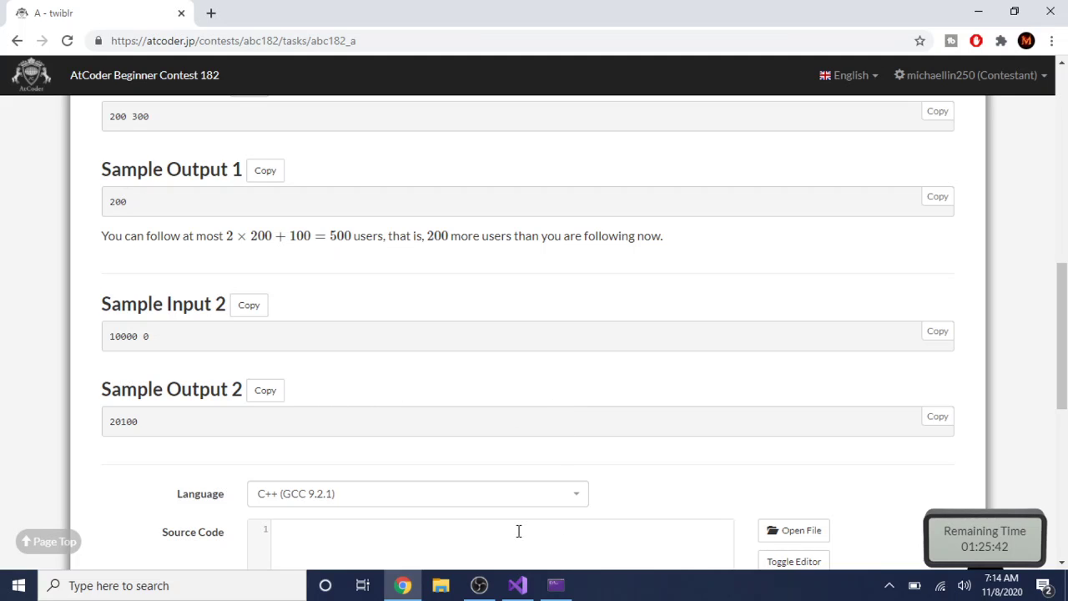
pyautogui.click(555, 586)
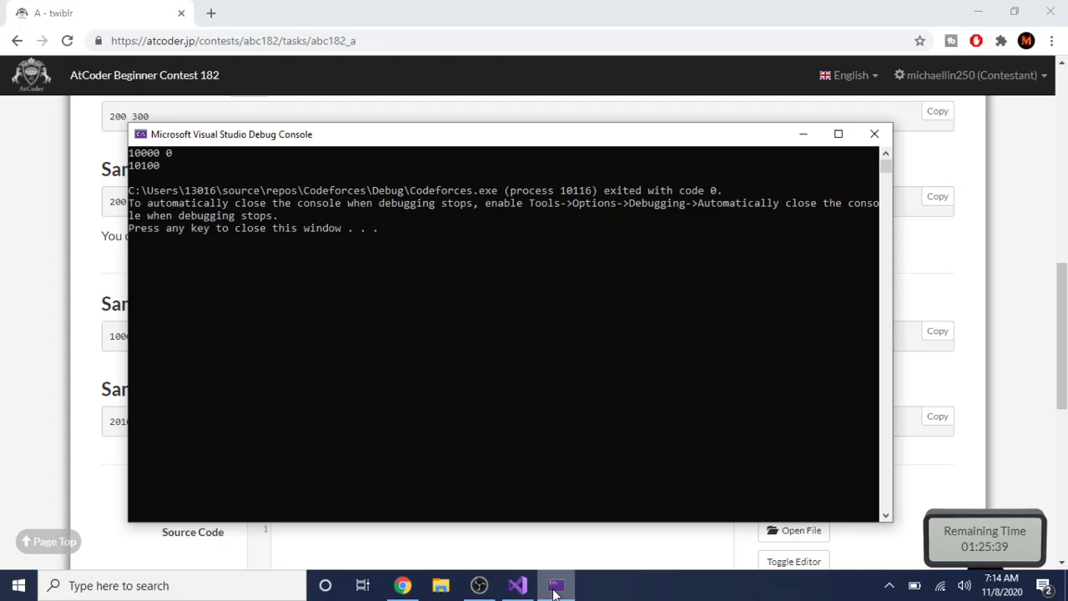
pyautogui.click(524, 590)
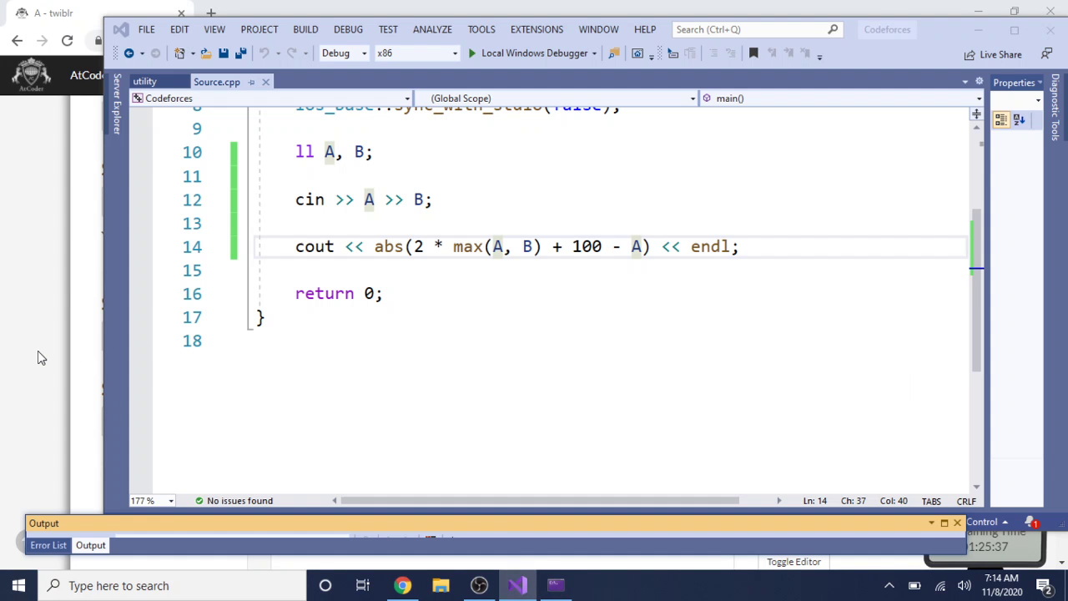
pyautogui.click(50, 365)
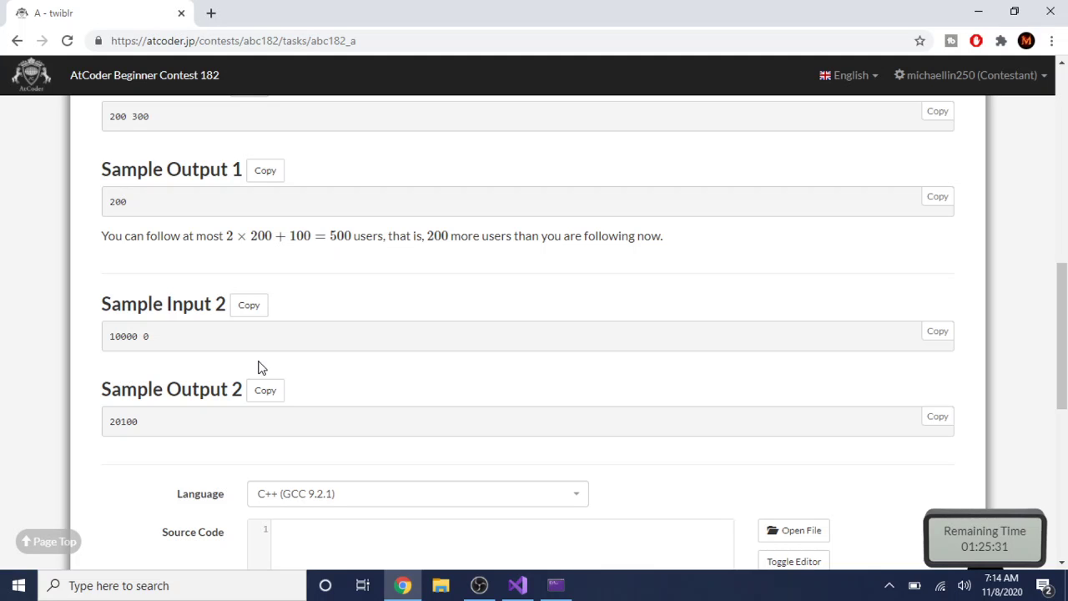
pyautogui.scroll(1, 441, 434)
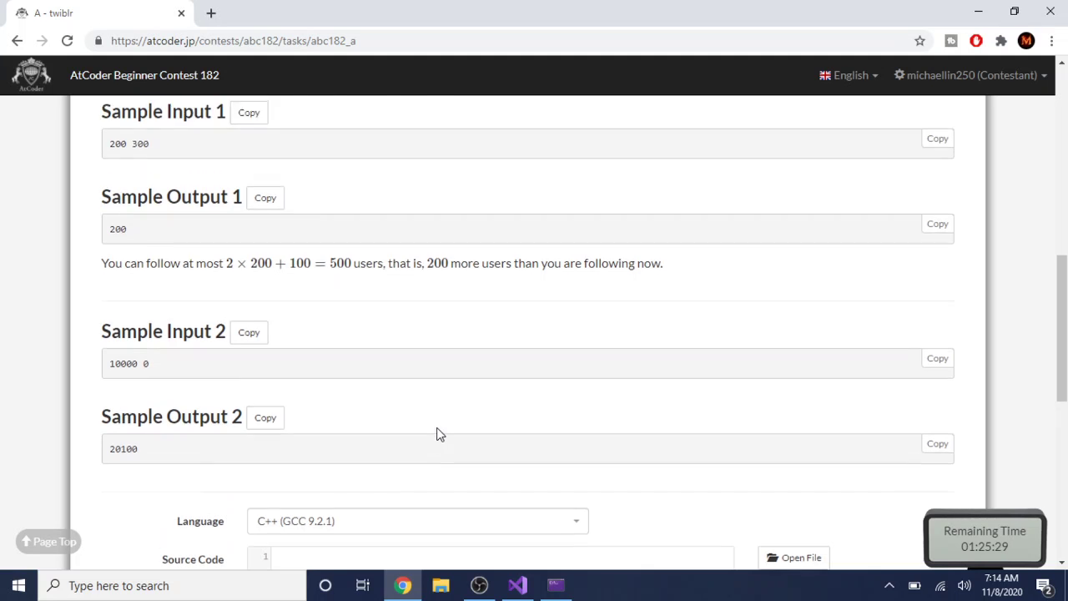
pyautogui.scroll(8, 441, 434)
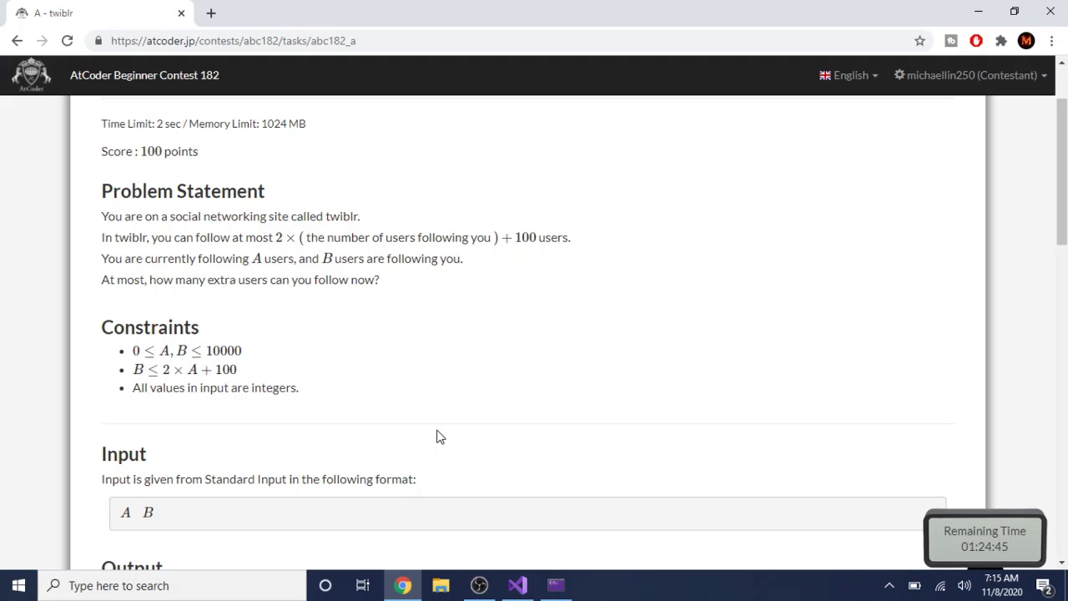
# - Close the debug console and delete the whole cout statement on line 14 of Source.cpp
pyautogui.click(555, 585)
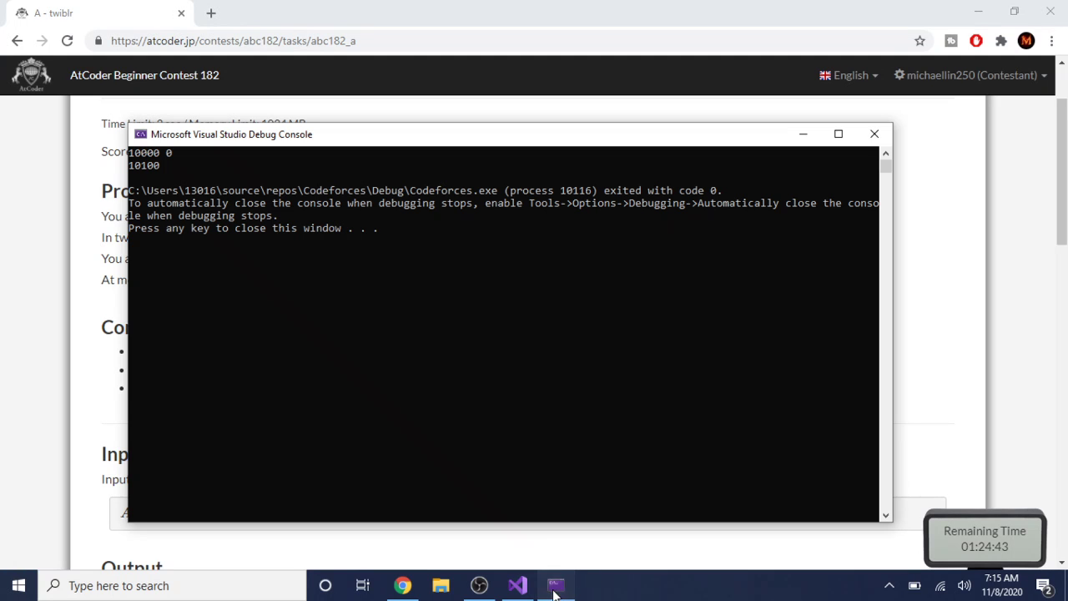
pyautogui.press('Return')
pyautogui.click(517, 584)
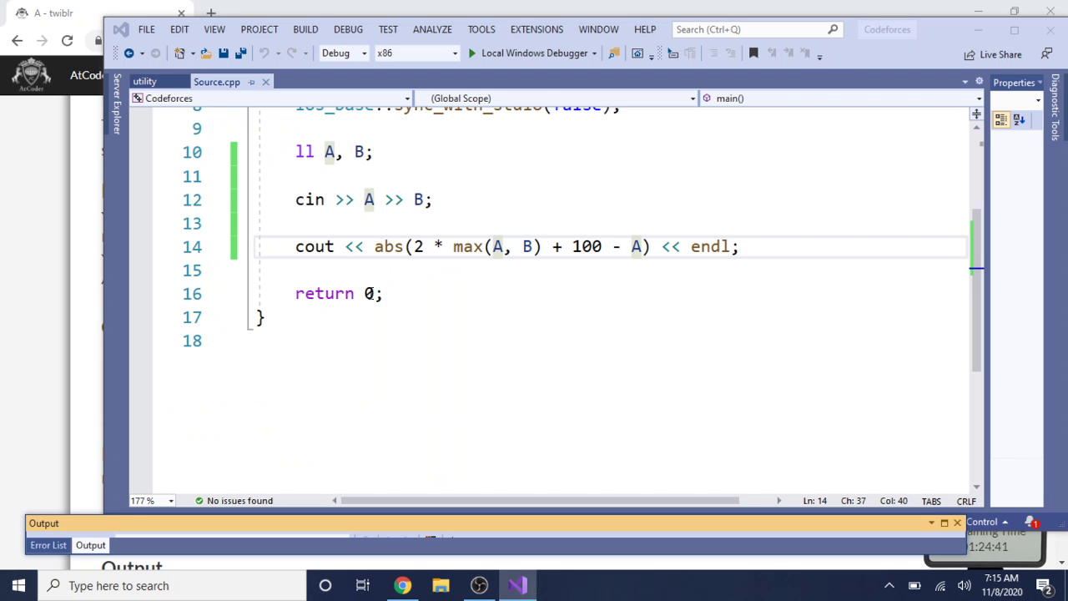
pyautogui.moveTo(283, 246); pyautogui.dragTo(774, 246)
pyautogui.press('BackSpace')
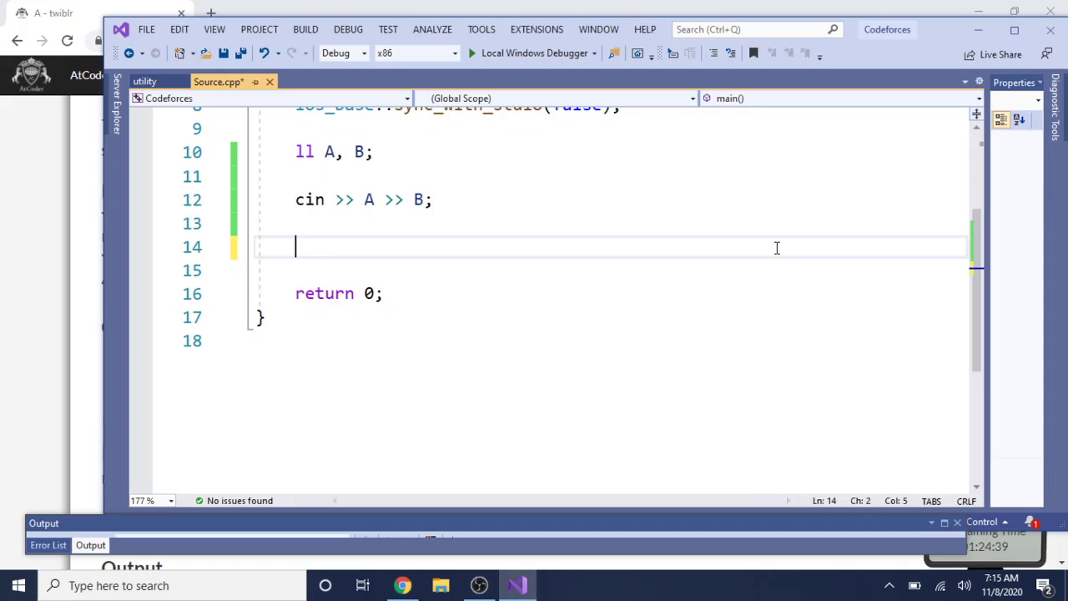
# - Declare "ll atMost = 2 * B + 100;" on line 14 of Source.cpp and add a new line beneath it
pyautogui.write('ll 2 * ')
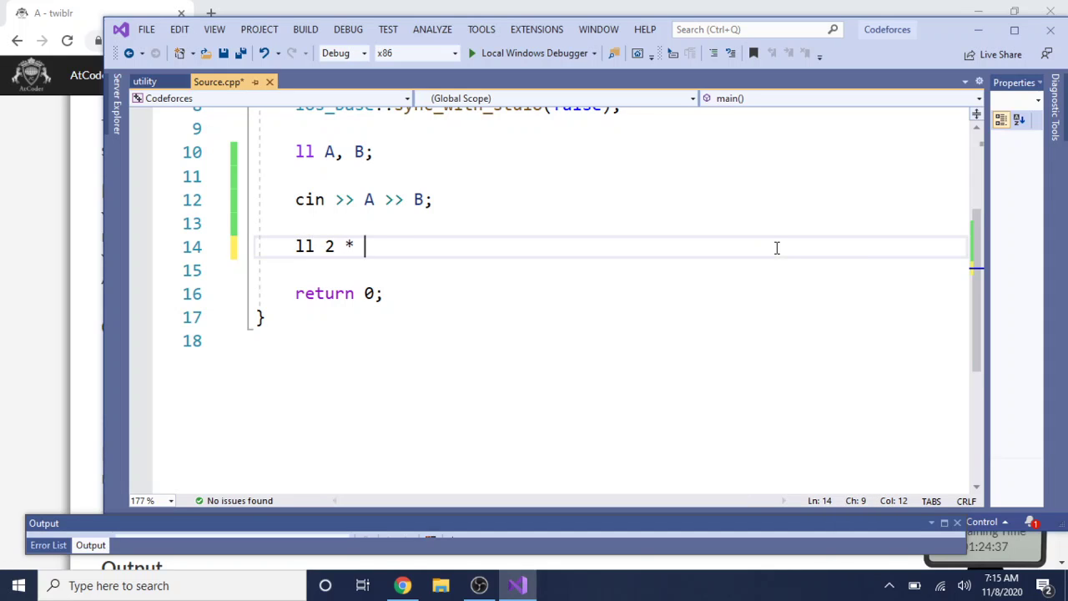
pyautogui.write('B + 1')
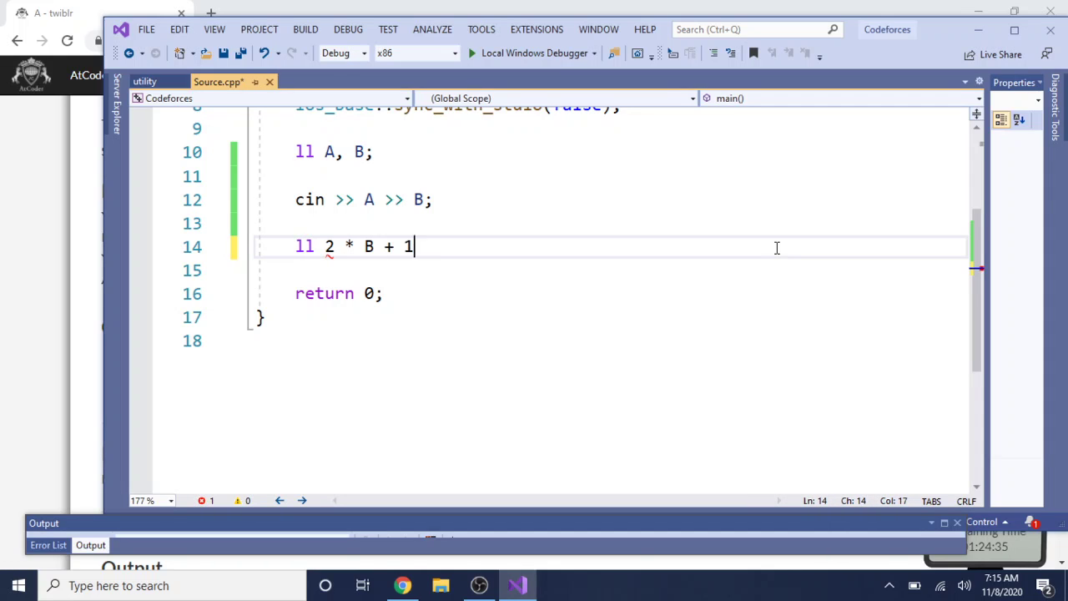
pyautogui.write('00;')
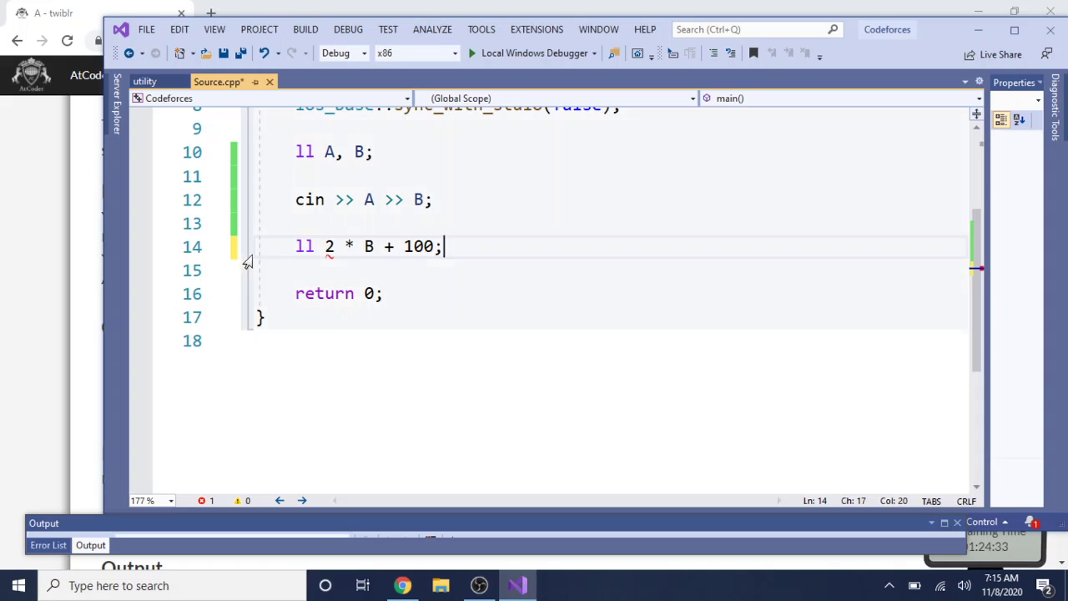
pyautogui.click(326, 244)
pyautogui.write('atMost ')
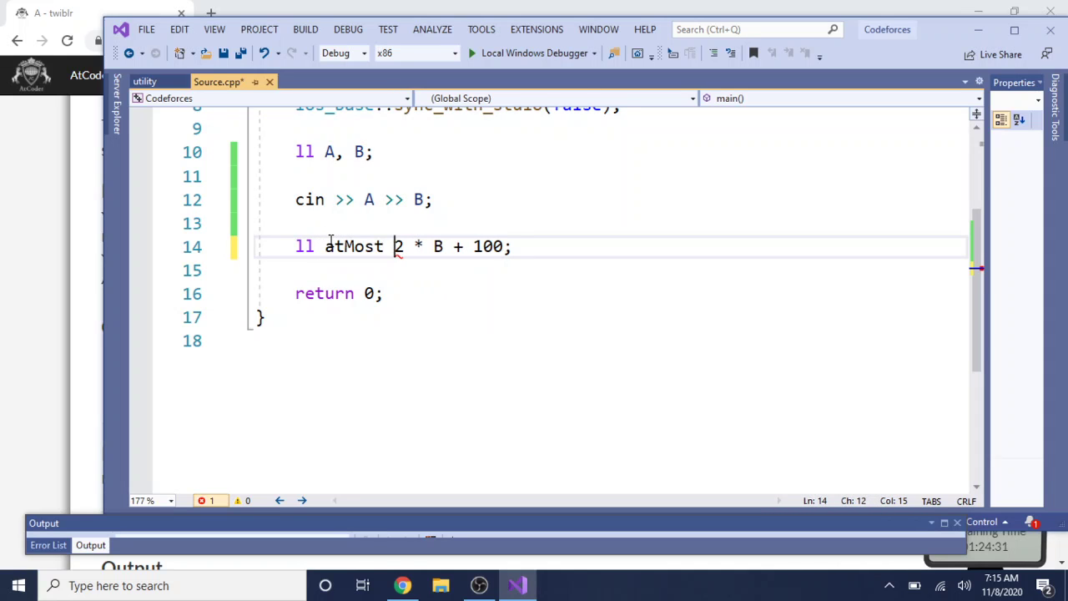
pyautogui.write('=')
pyautogui.scroll(1, 531, 281)
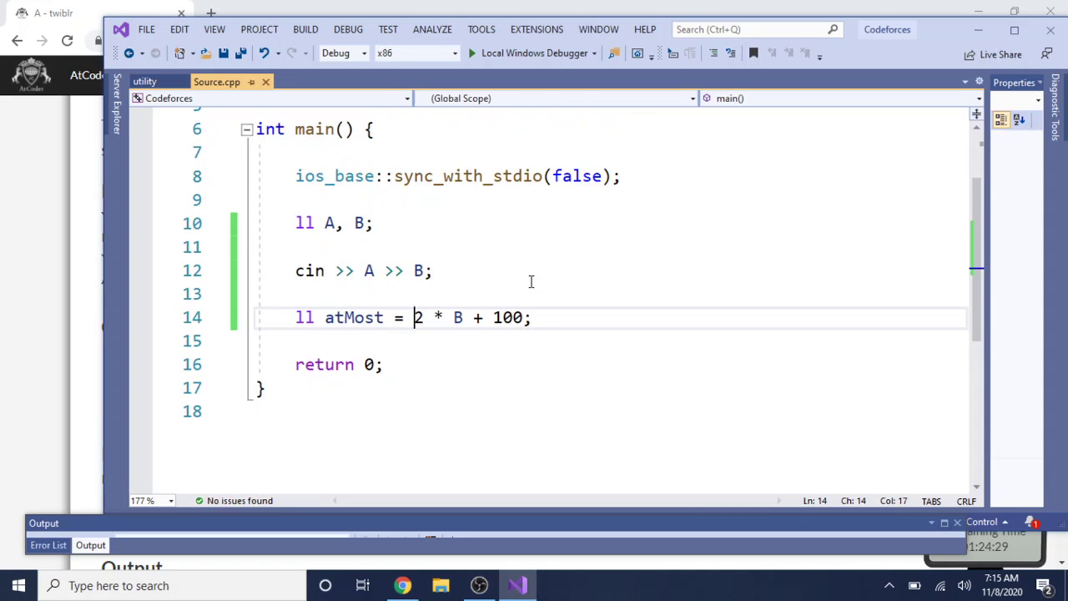
pyautogui.click(551, 328)
pyautogui.press('Return')
# - Reread the twiblr problem statement and constraints, checking the roles of A and B against the new atMost line
pyautogui.hotkey('alt', 'Tab')
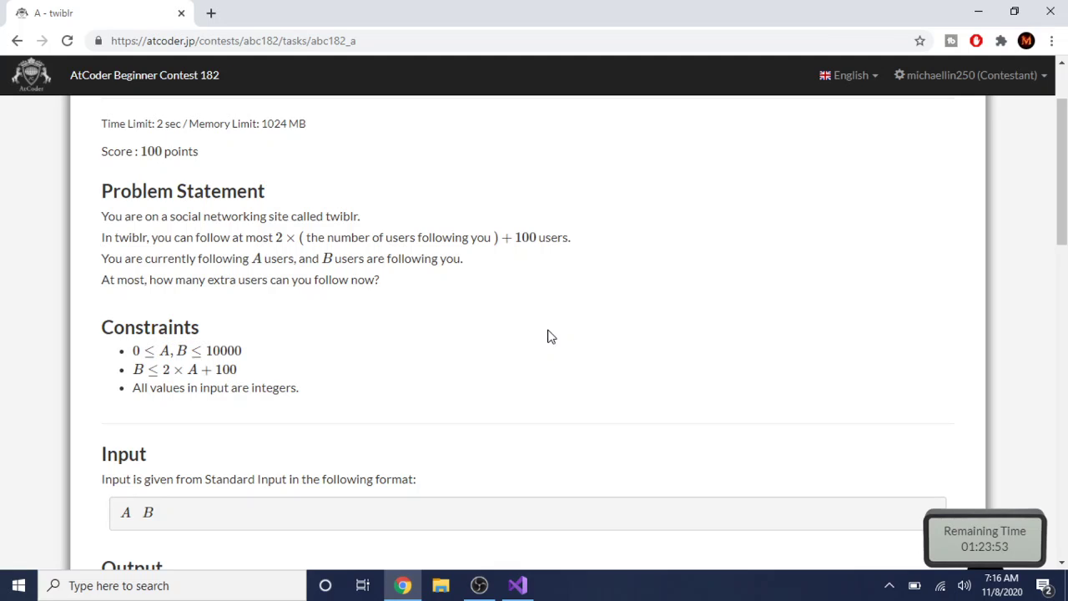
pyautogui.click(523, 584)
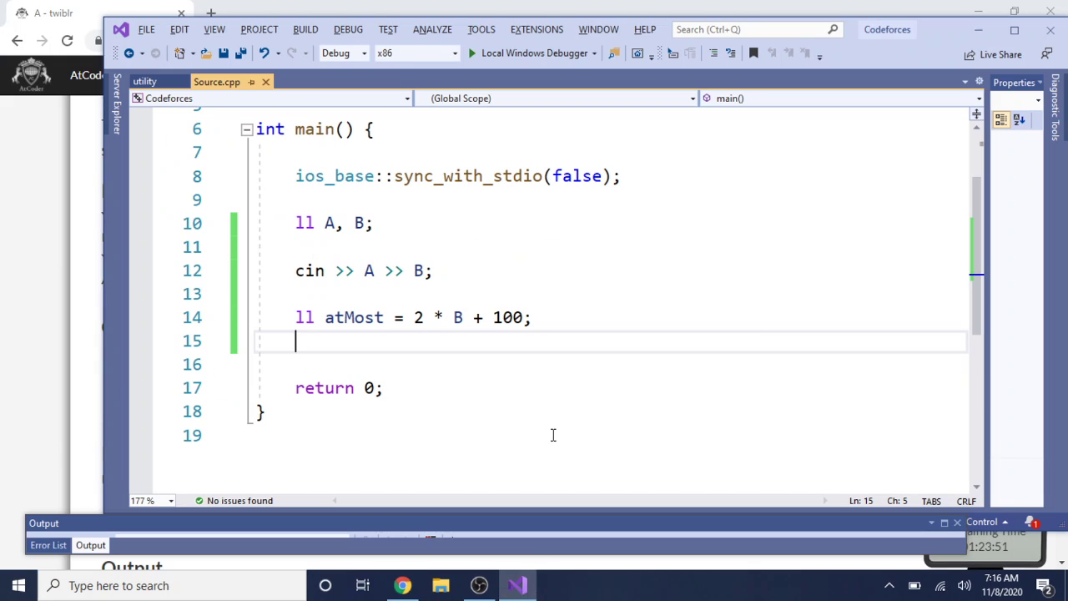
pyautogui.click(12, 320)
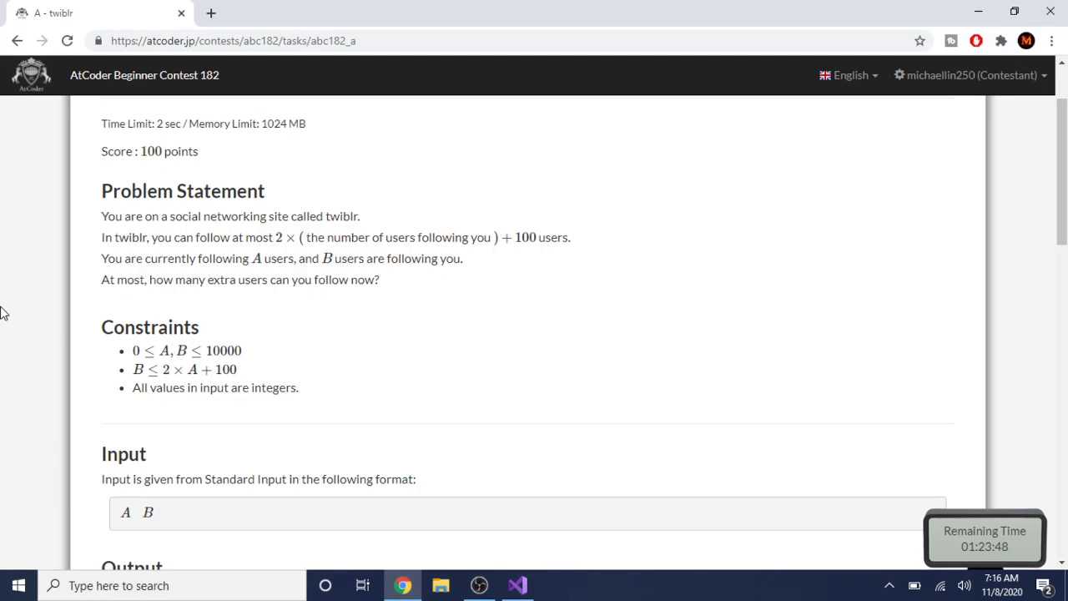
# - Switch to Visual Studio and add "cout << atMost - A << endl;" on line 16 of Source.cpp
pyautogui.click(524, 584)
pyautogui.press('Return')
pyautogui.write('cout <')
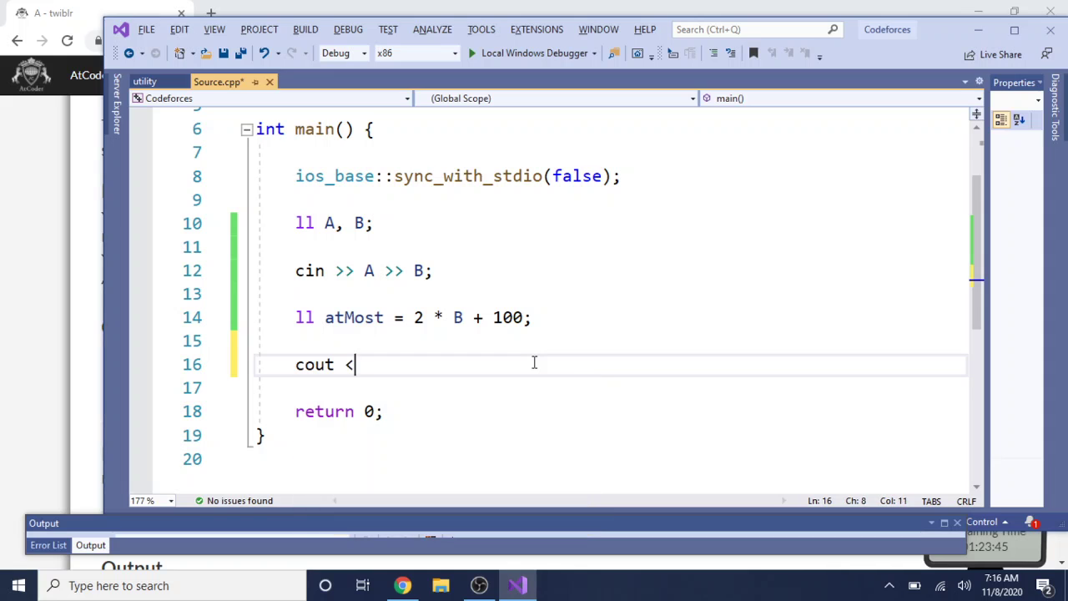
pyautogui.write('< atMo')
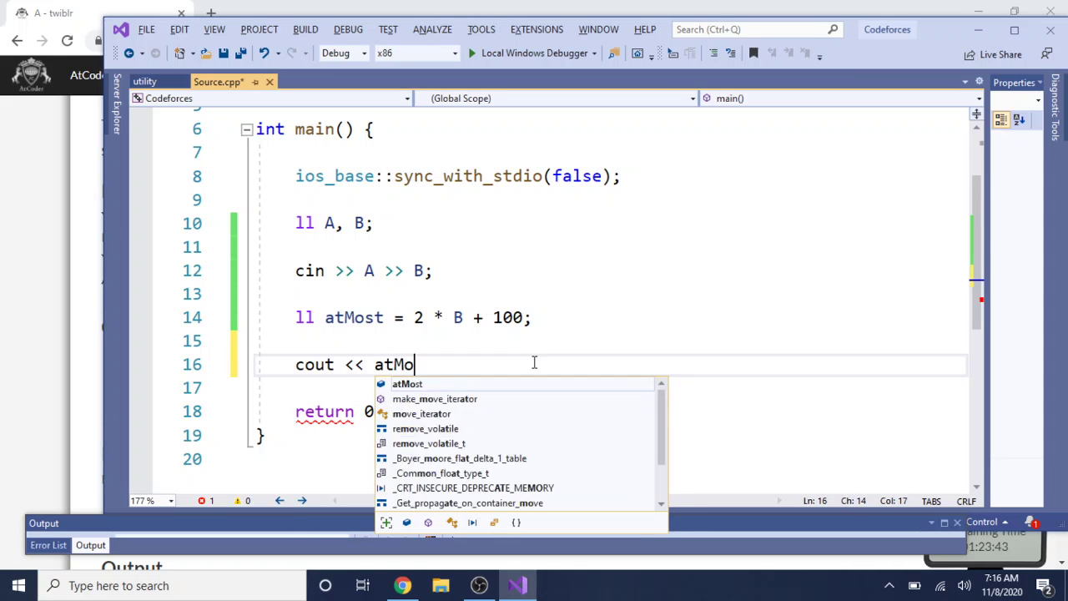
pyautogui.write('st - A << endl;')
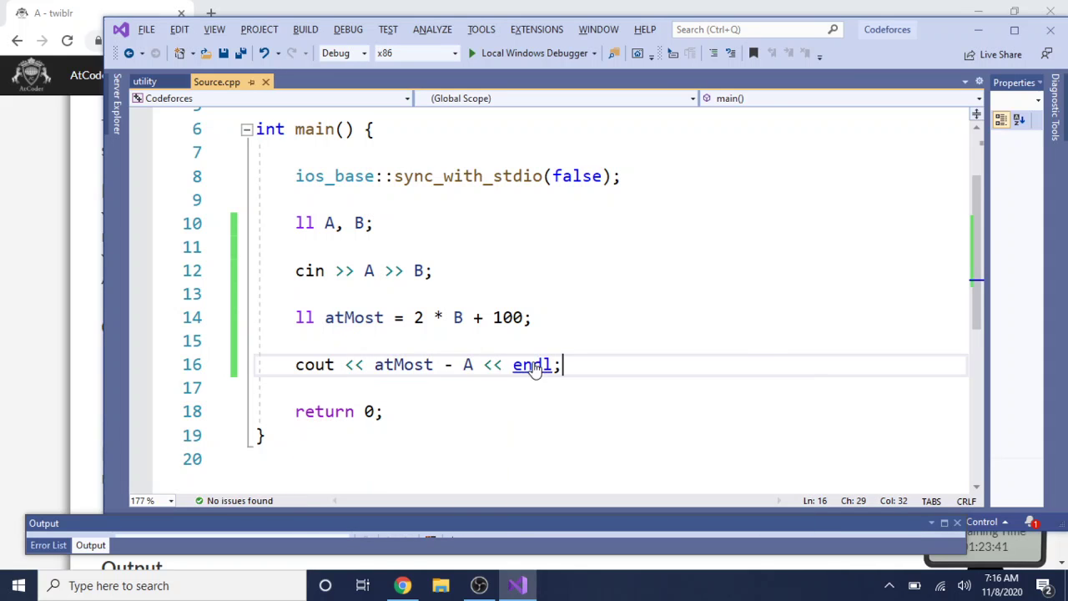
# - Run the program with sample input 1, "200 300", check its output beside the task page, and close the console
pyautogui.click(476, 53)
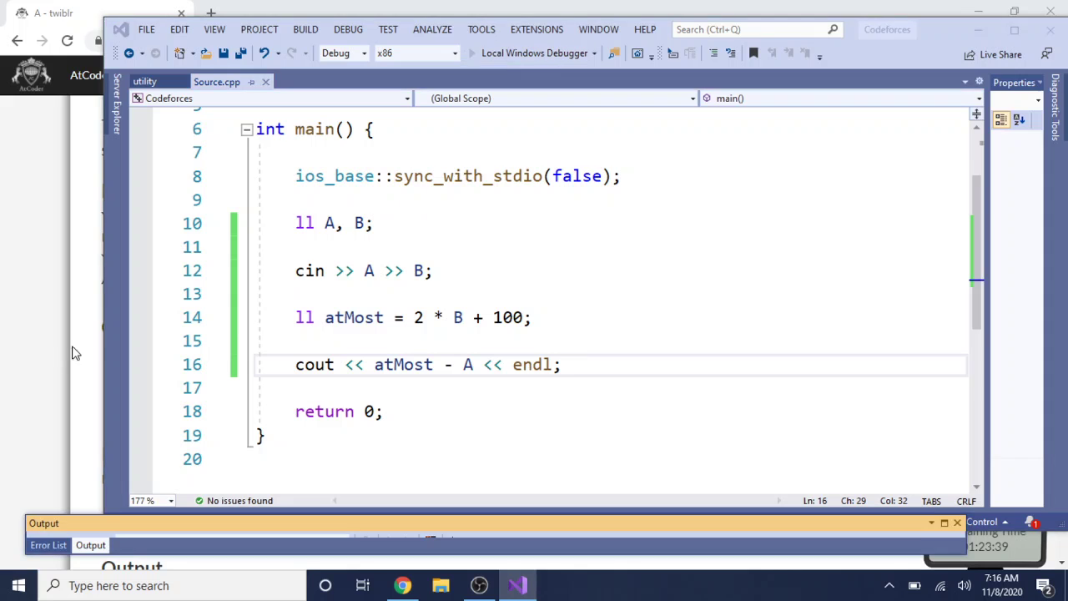
pyautogui.click(42, 362)
pyautogui.scroll(-2, 421, 423)
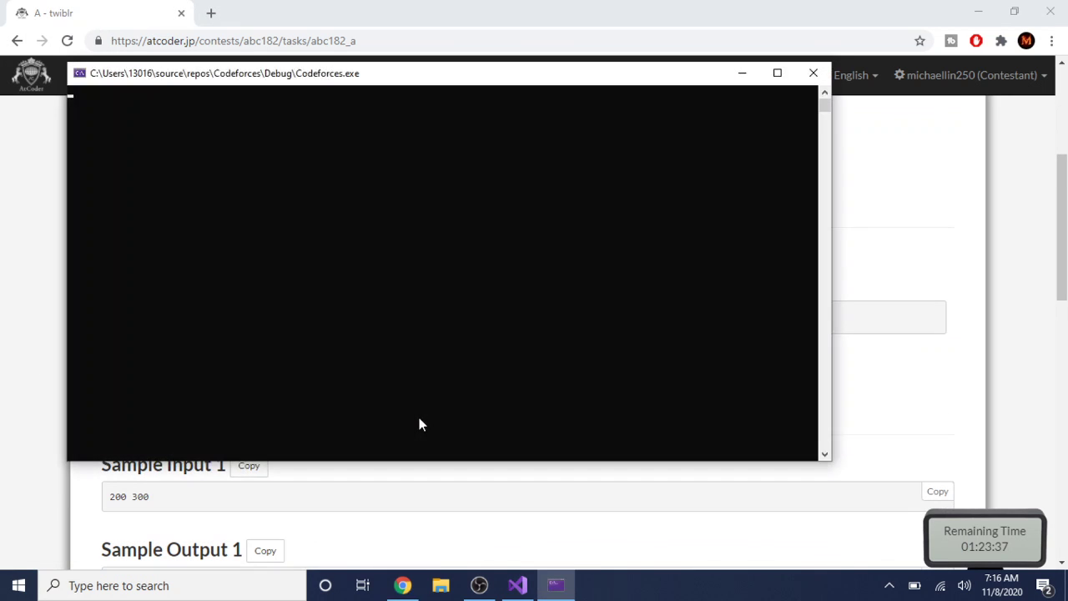
pyautogui.moveTo(417, 77); pyautogui.dragTo(693, 183)
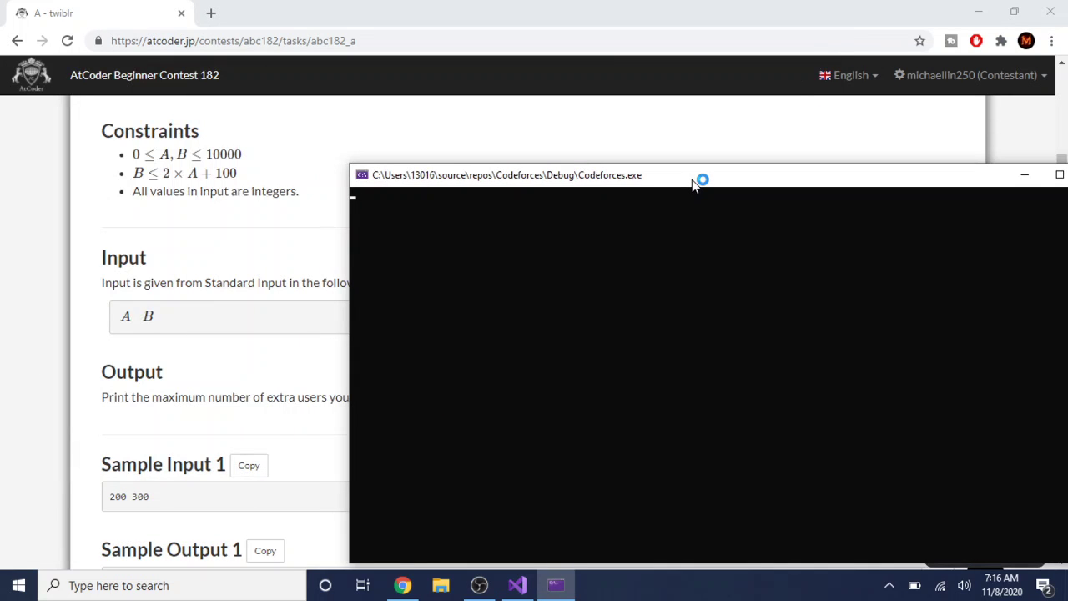
pyautogui.write('200 300')
pyautogui.press('Return')
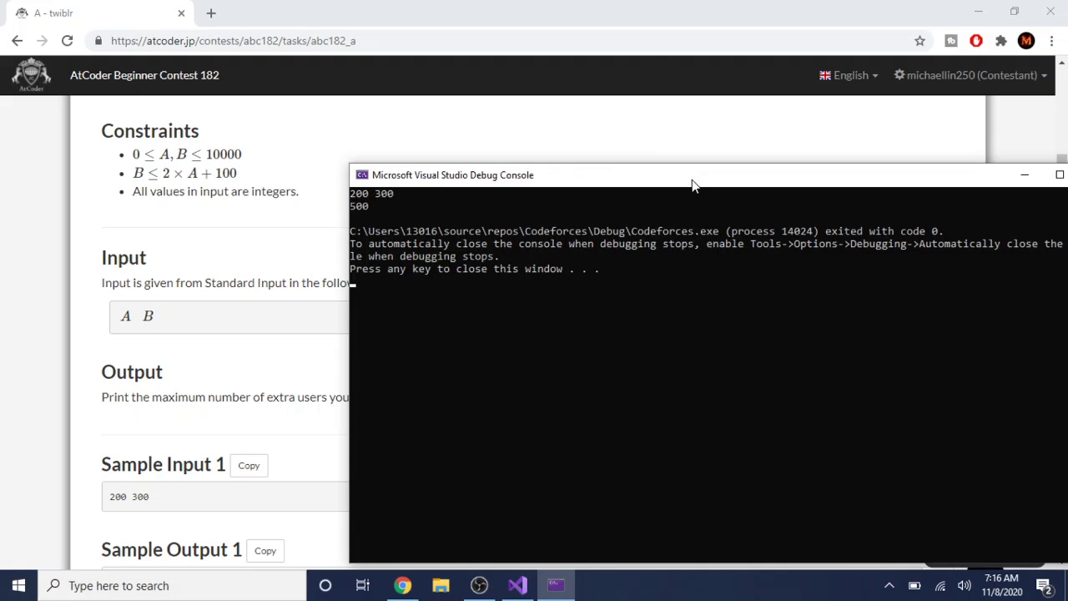
pyautogui.scroll(-1, 491, 410)
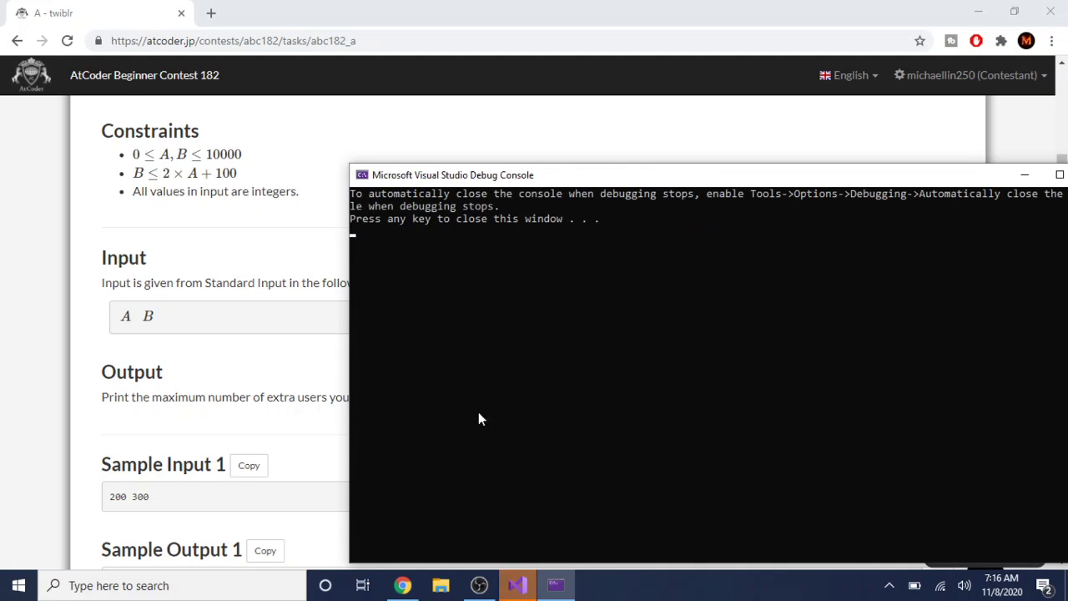
pyautogui.scroll(1, 456, 376)
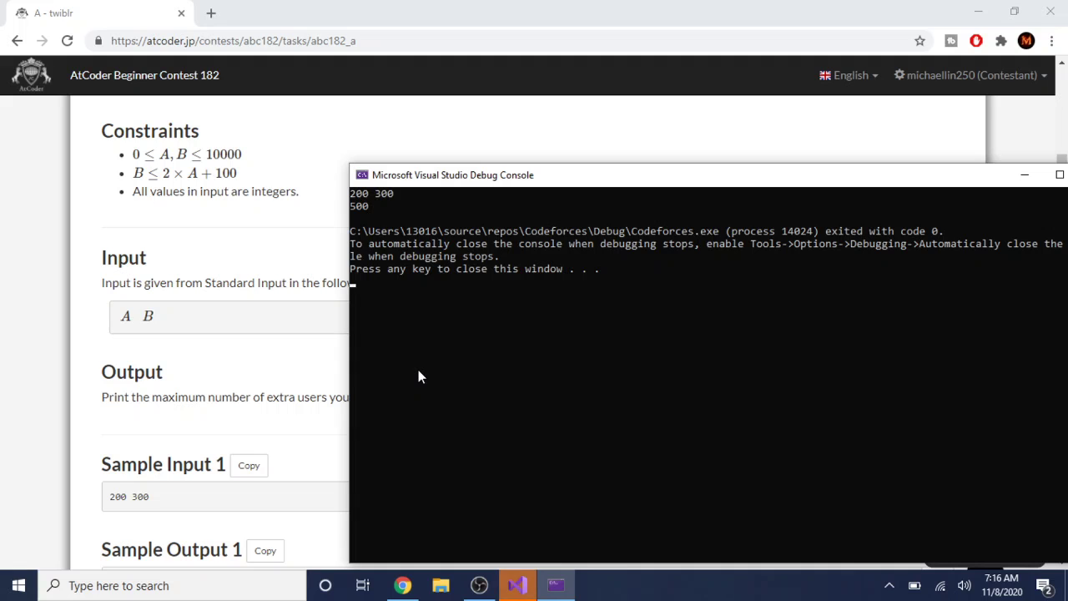
pyautogui.press('Return')
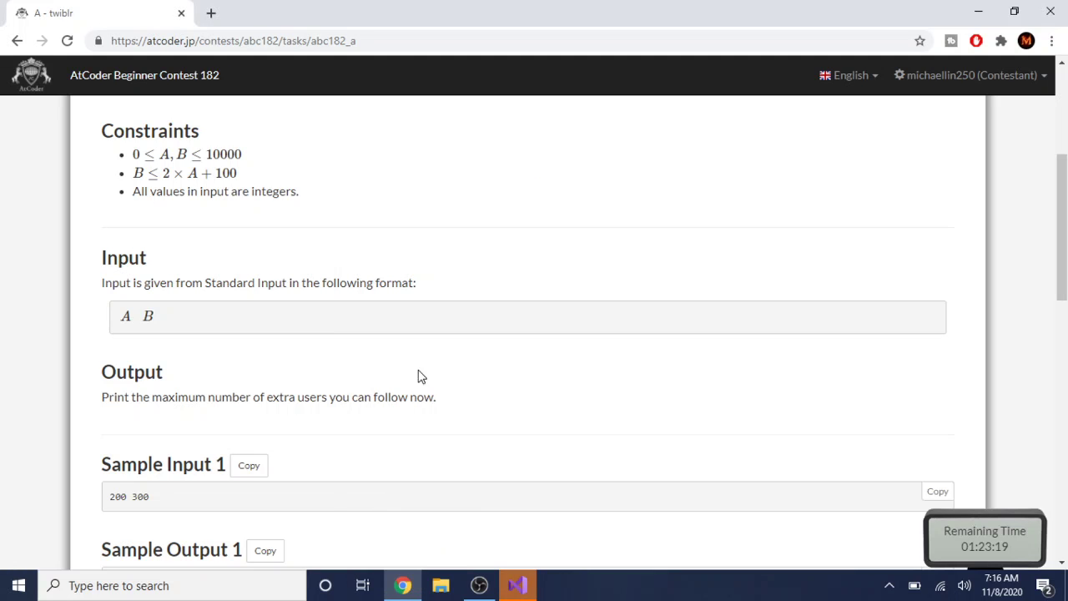
# - Reread the twiblr samples, output requirement, constraints and problem statement to find what the calculation is missing
pyautogui.scroll(-1, 394, 360)
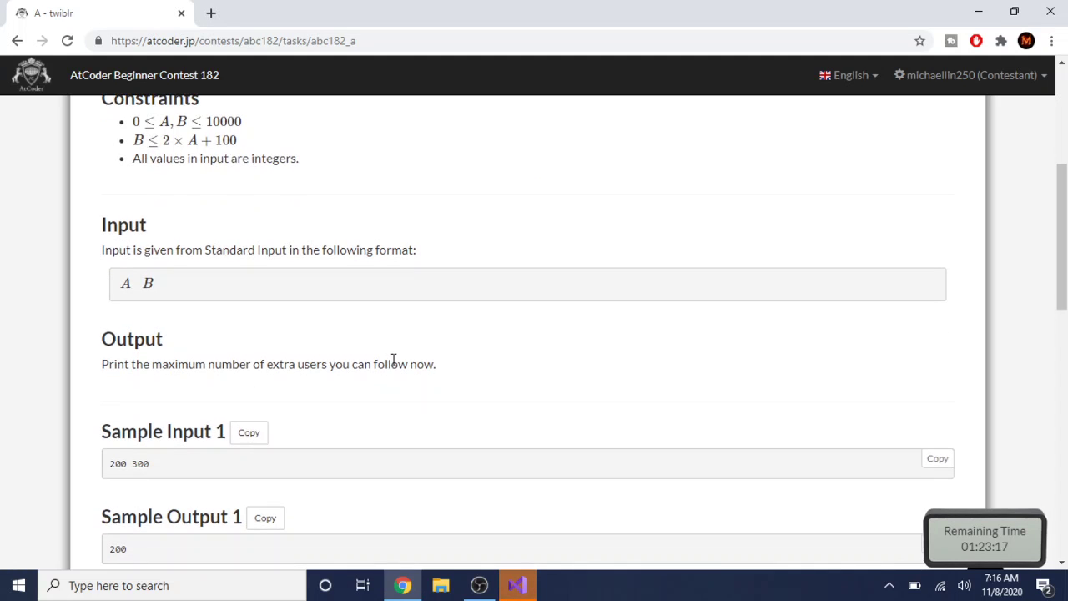
pyautogui.scroll(1, 394, 360)
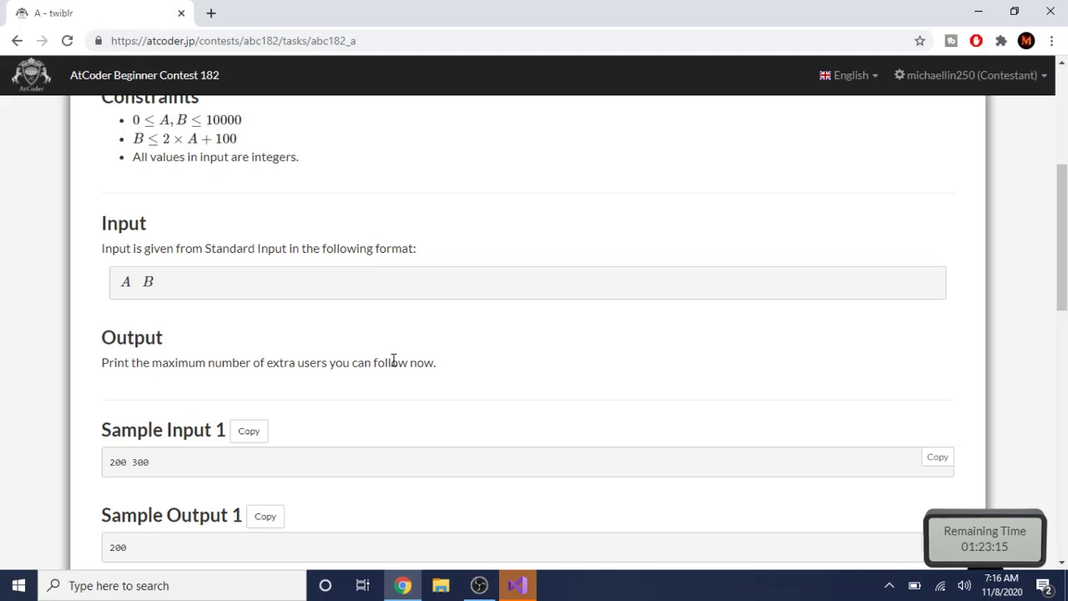
pyautogui.scroll(2, 394, 361)
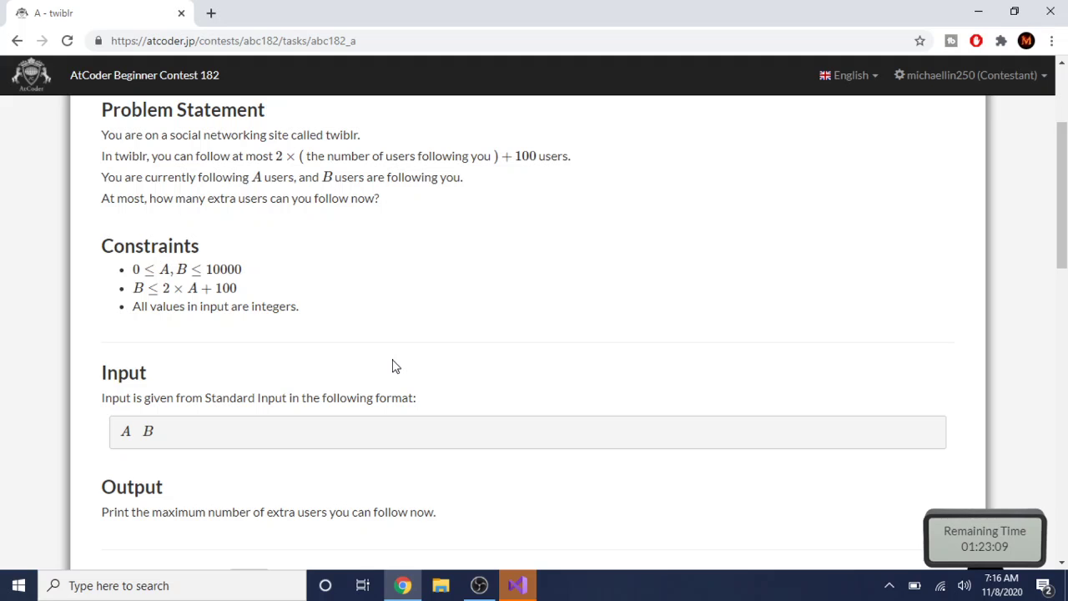
pyautogui.scroll(-2, 394, 367)
pyautogui.scroll(1, 395, 367)
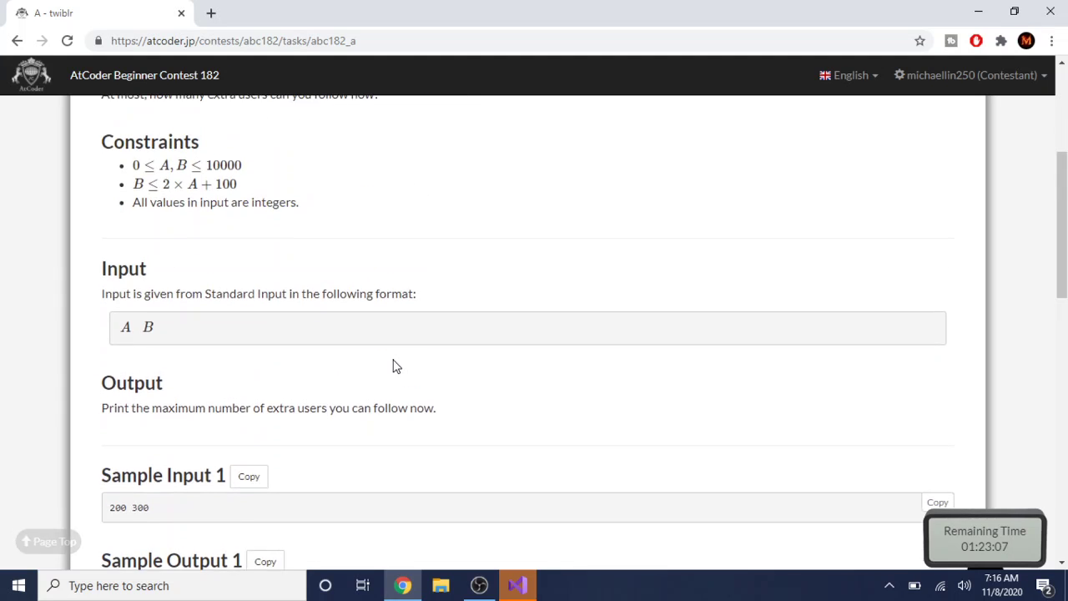
pyautogui.scroll(1, 394, 367)
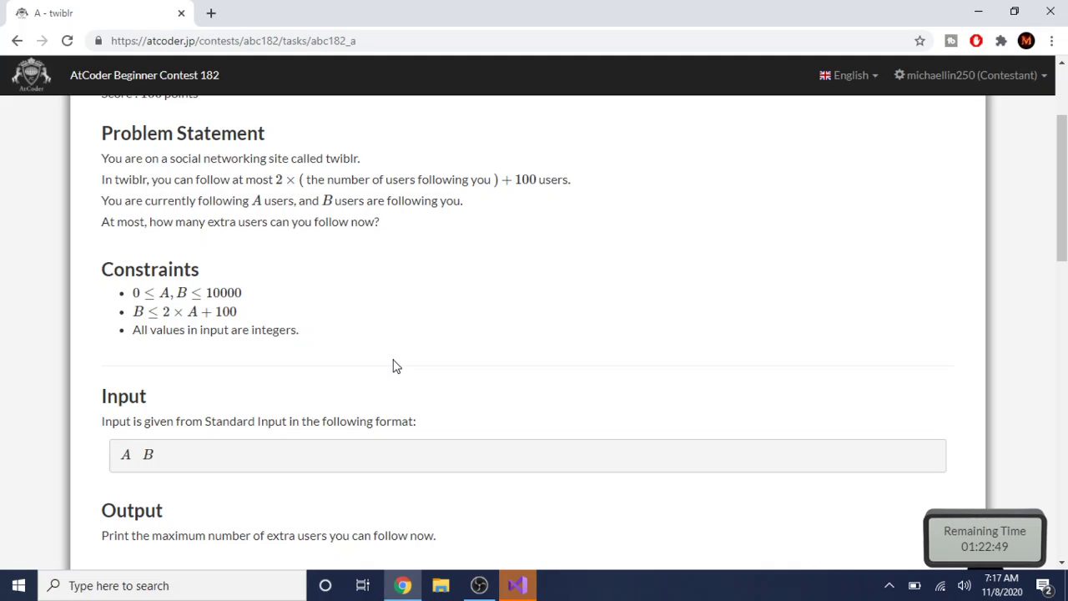
pyautogui.scroll(1, 396, 366)
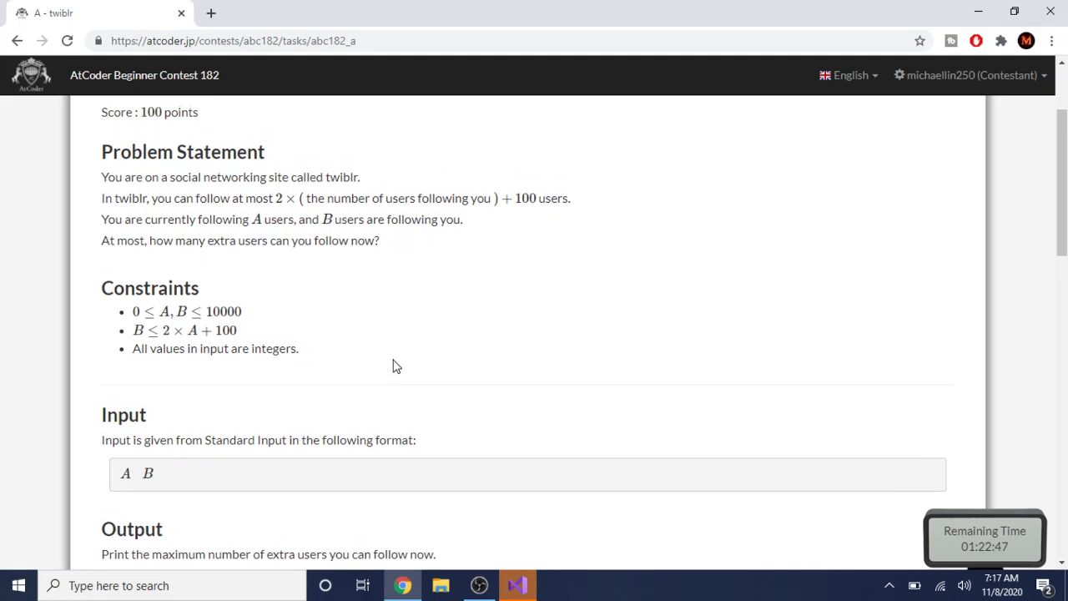
pyautogui.scroll(1, 396, 366)
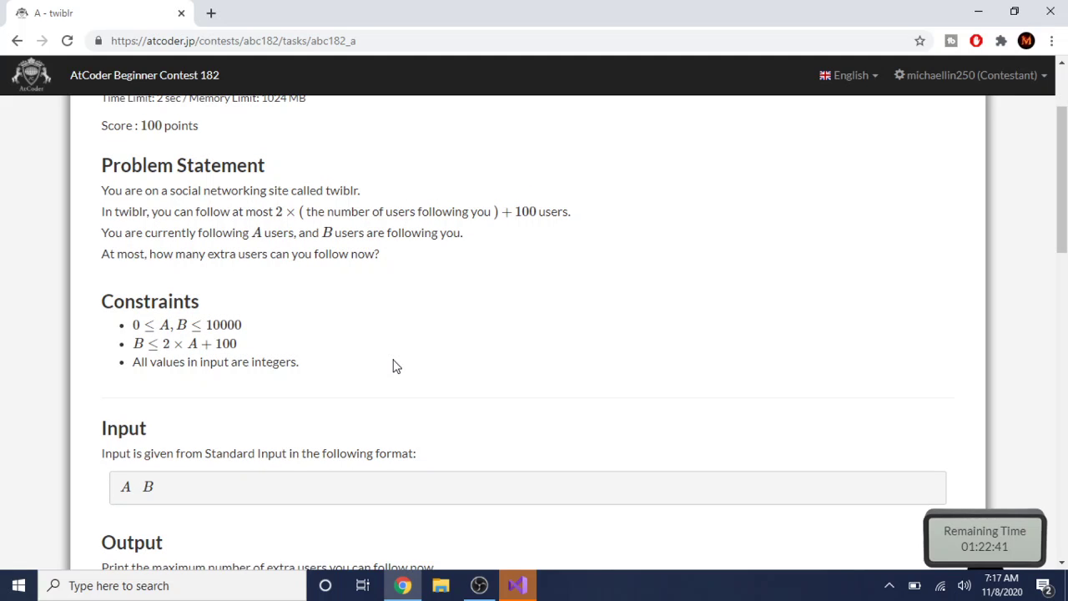
# - Return to Source.cpp and wrap the printed value on line 16 as "max( A, atMost - A)"
pyautogui.click(515, 584)
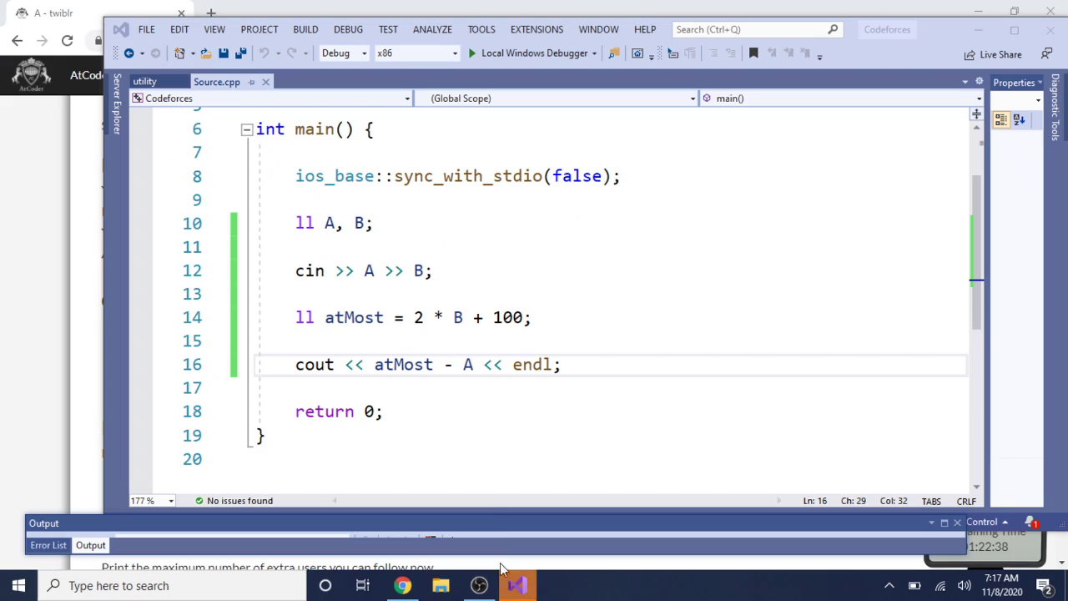
pyautogui.click(373, 365)
pyautogui.write('max( A')
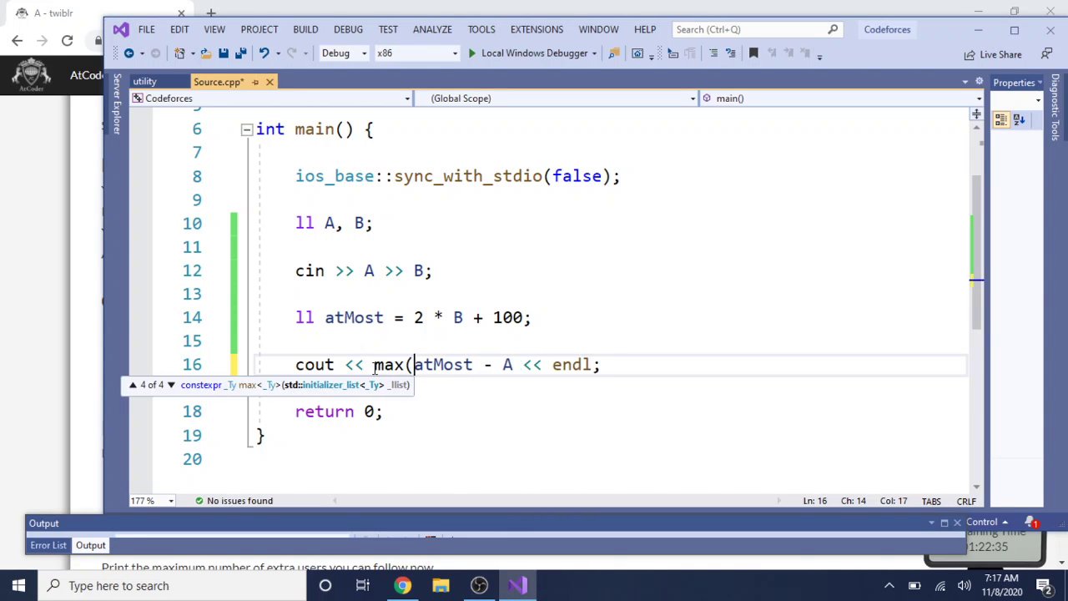
pyautogui.write(',')
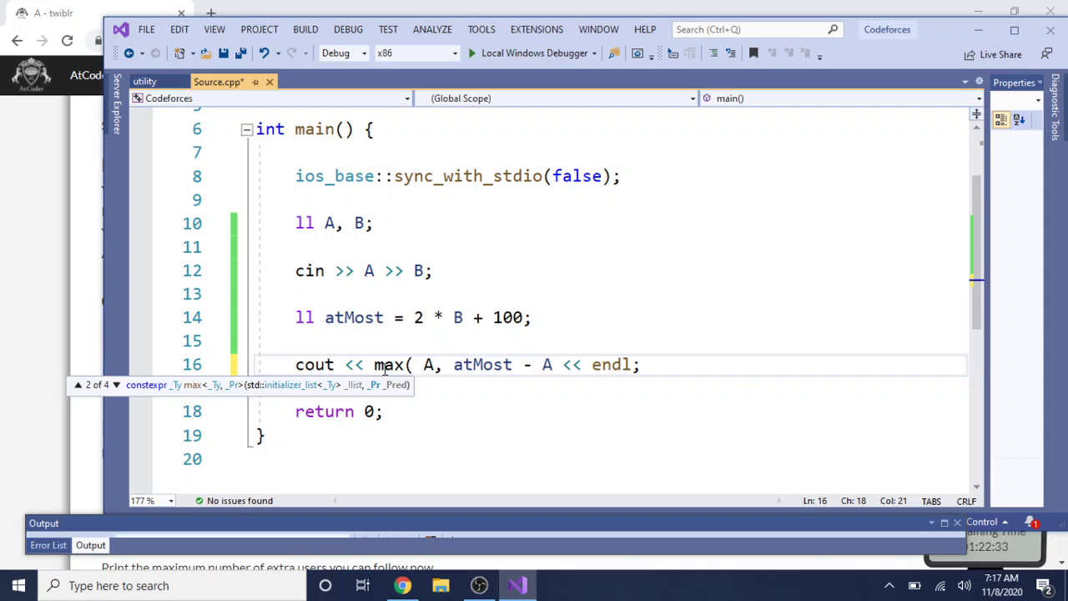
pyautogui.click(548, 359)
pyautogui.click(554, 364)
pyautogui.write(')')
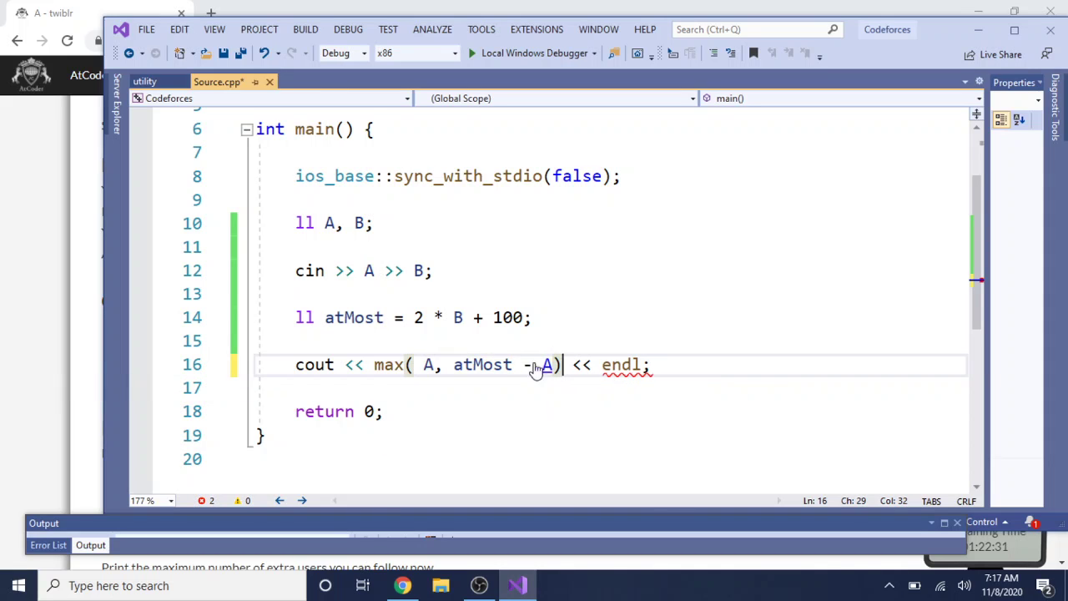
# - Run the max version of the program with the input "200 300" and check its output
pyautogui.click(475, 58)
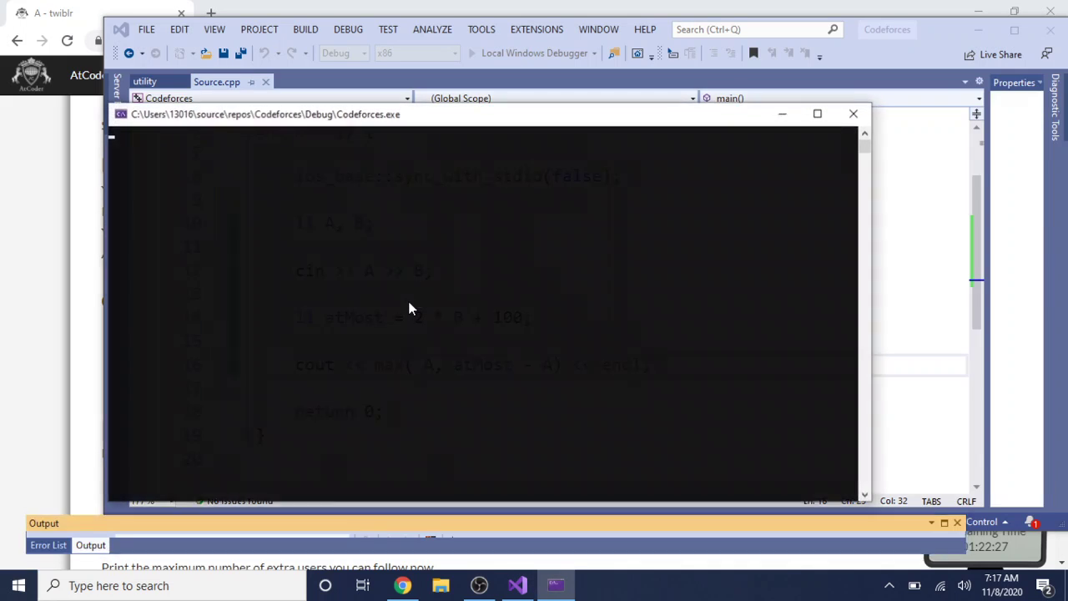
pyautogui.write('200 300')
pyautogui.press('Return')
pyautogui.press('Return')
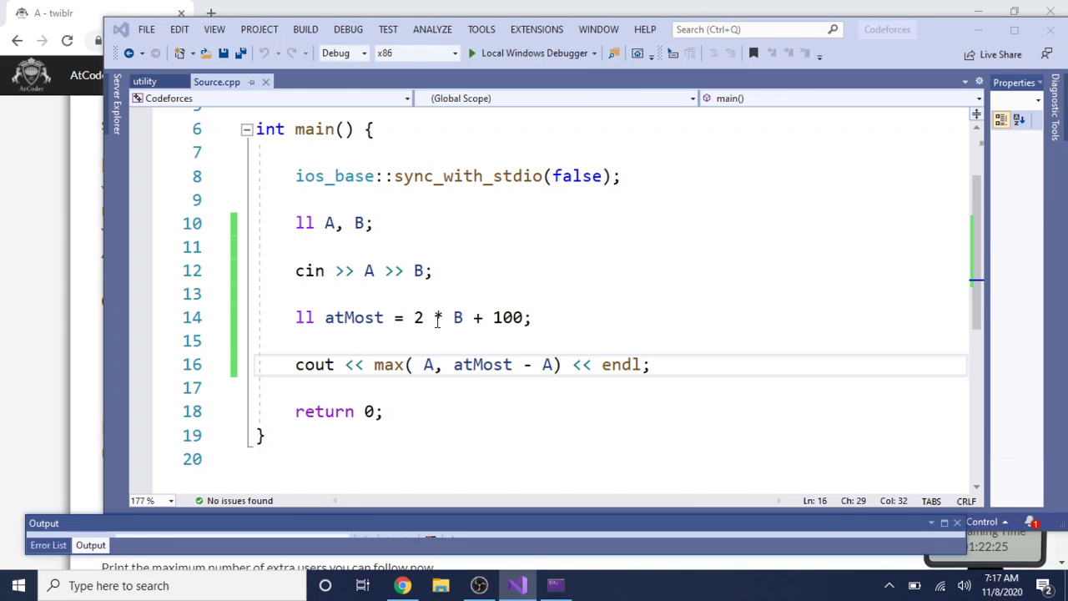
# - Replace max with min in the cout statement on line 16 and close the leftover debug console
pyautogui.doubleClick(377, 365)
pyautogui.write('min')
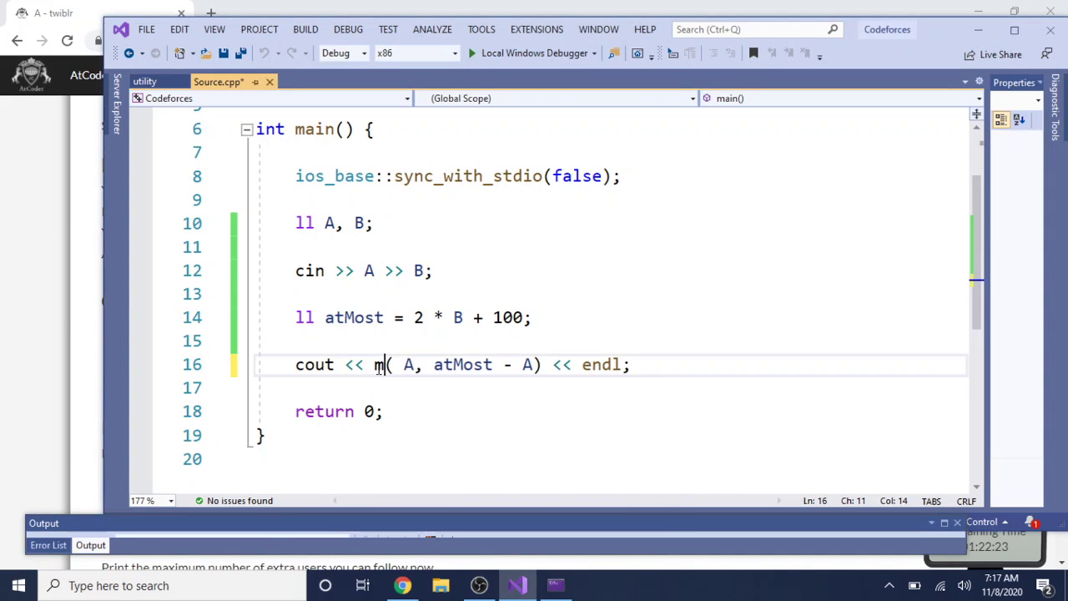
pyautogui.click(551, 585)
pyautogui.press('Return')
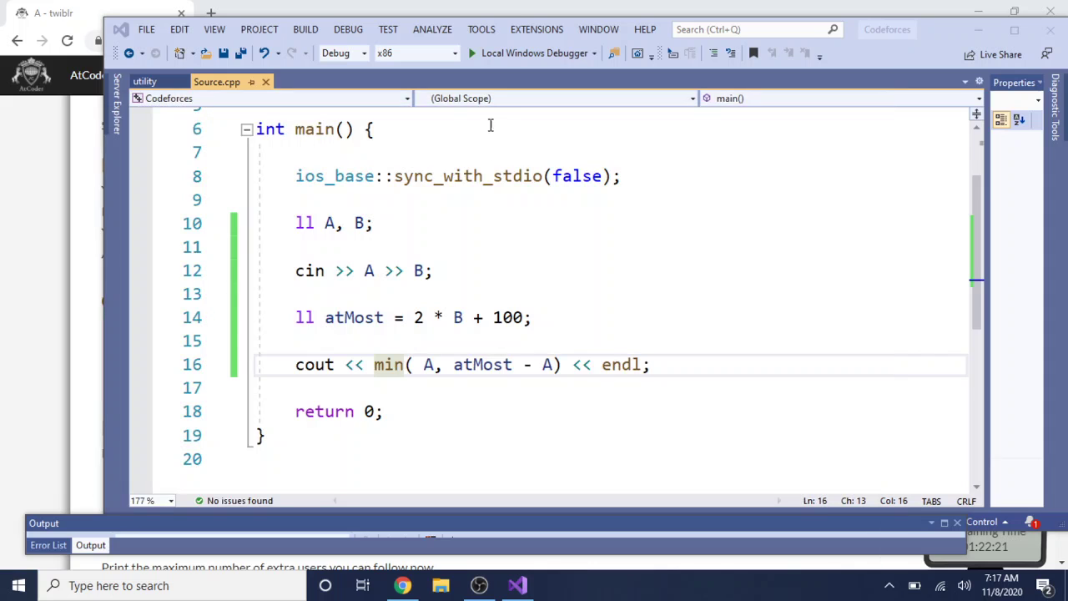
# - Run the min version of the program with the input "200 300" and dismiss the console
pyautogui.click(499, 56)
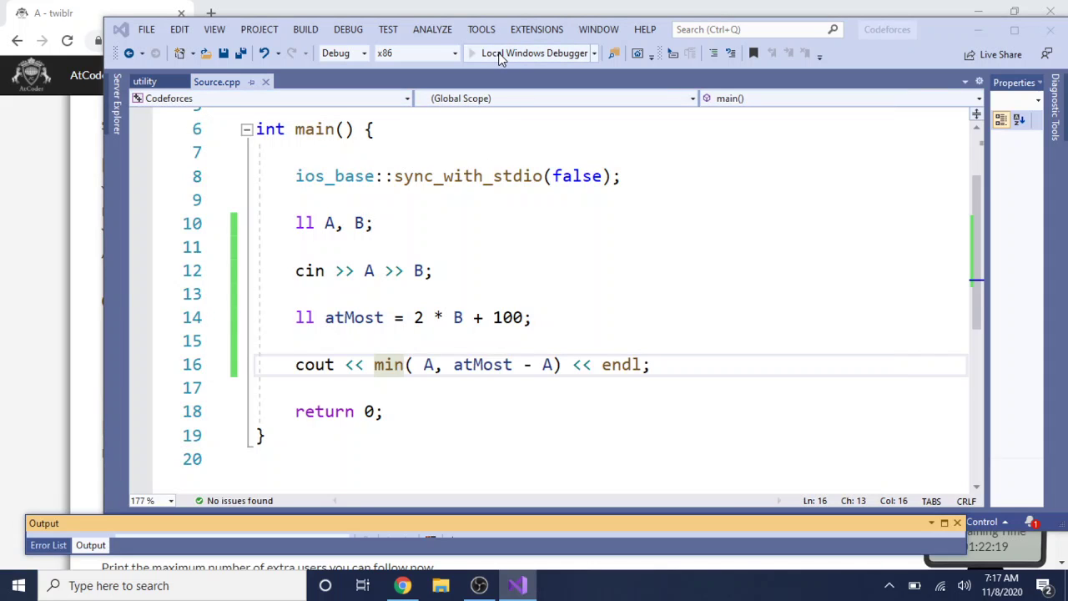
pyautogui.write('200 300')
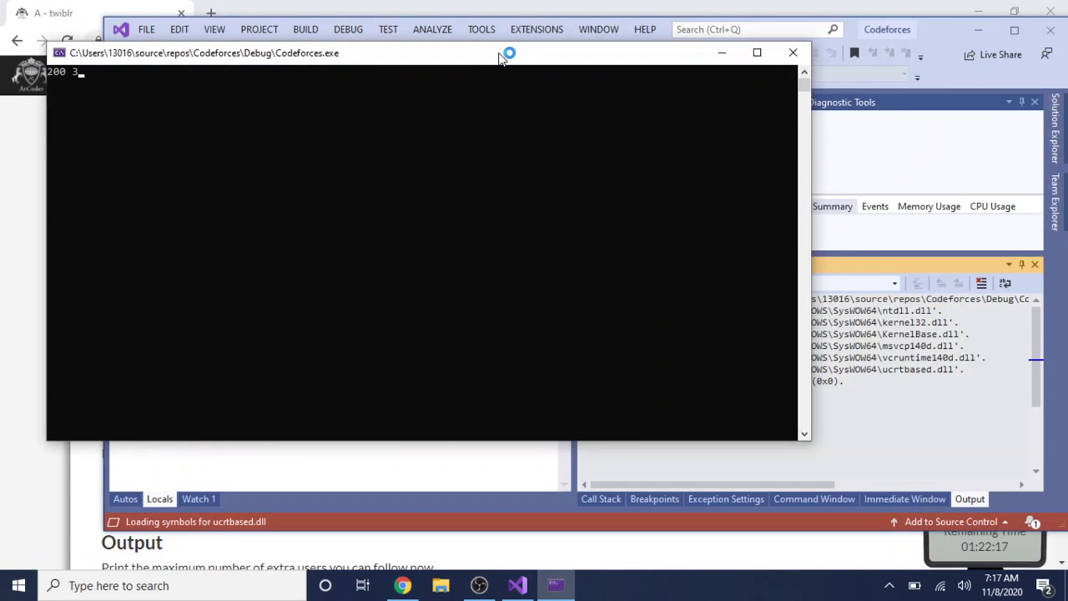
pyautogui.press('Return')
pyautogui.press('Return')
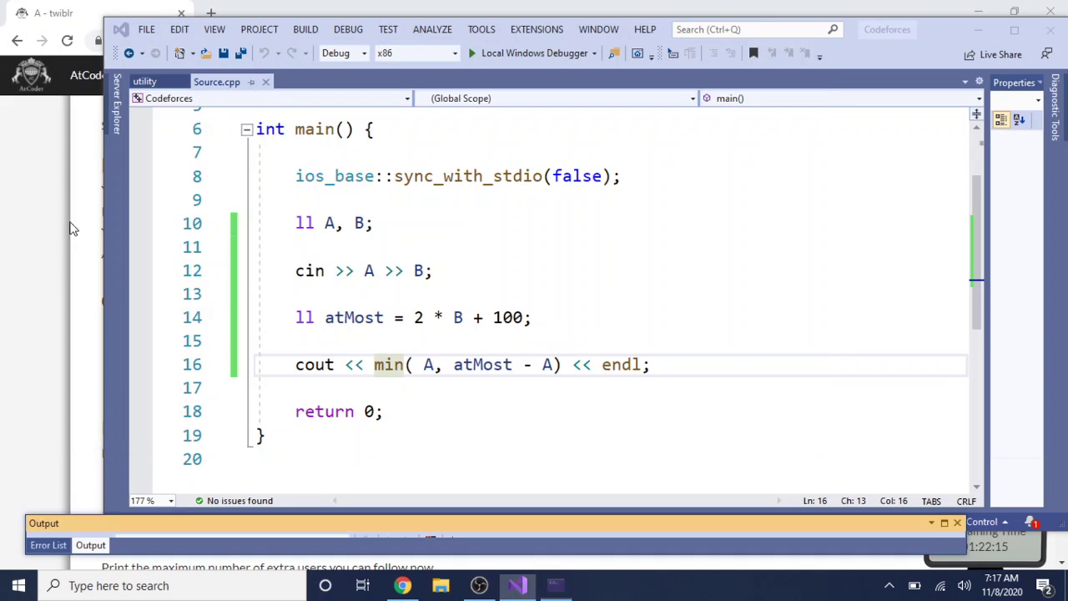
# - Copy sample input 2 from the twiblr task page and run the program in Visual Studio with it
pyautogui.click(84, 312)
pyautogui.scroll(-3, 84, 312)
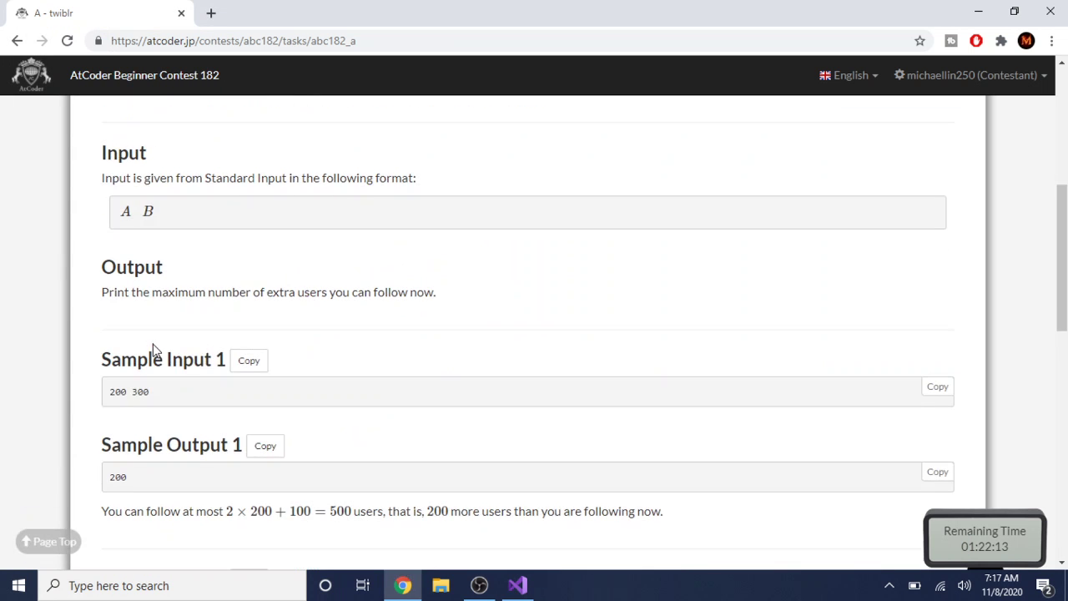
pyautogui.scroll(-3, 202, 357)
pyautogui.scroll(-1, 203, 357)
pyautogui.click(242, 310)
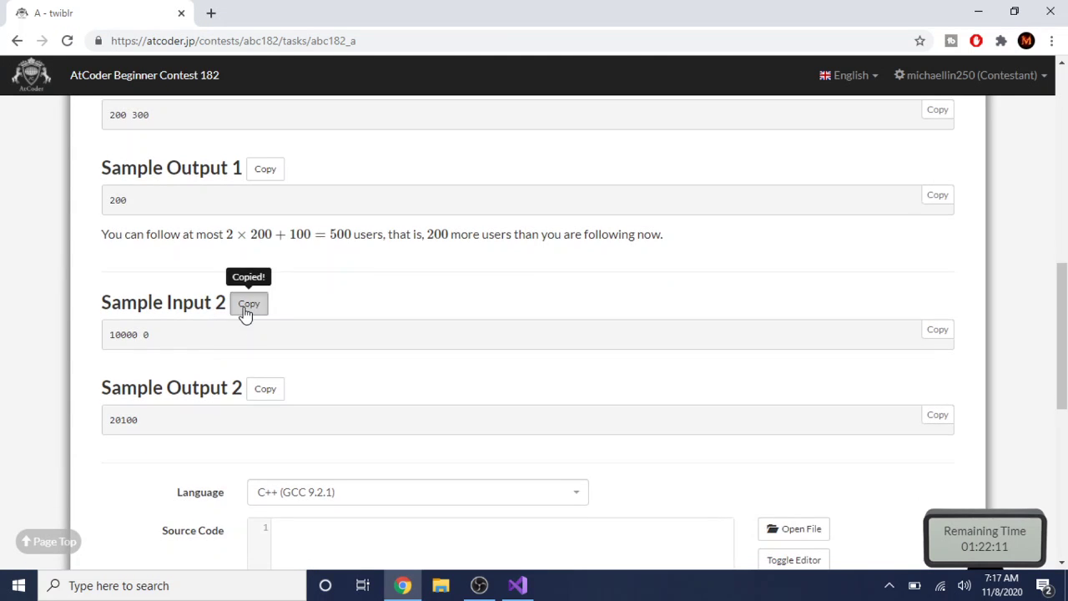
pyautogui.click(517, 585)
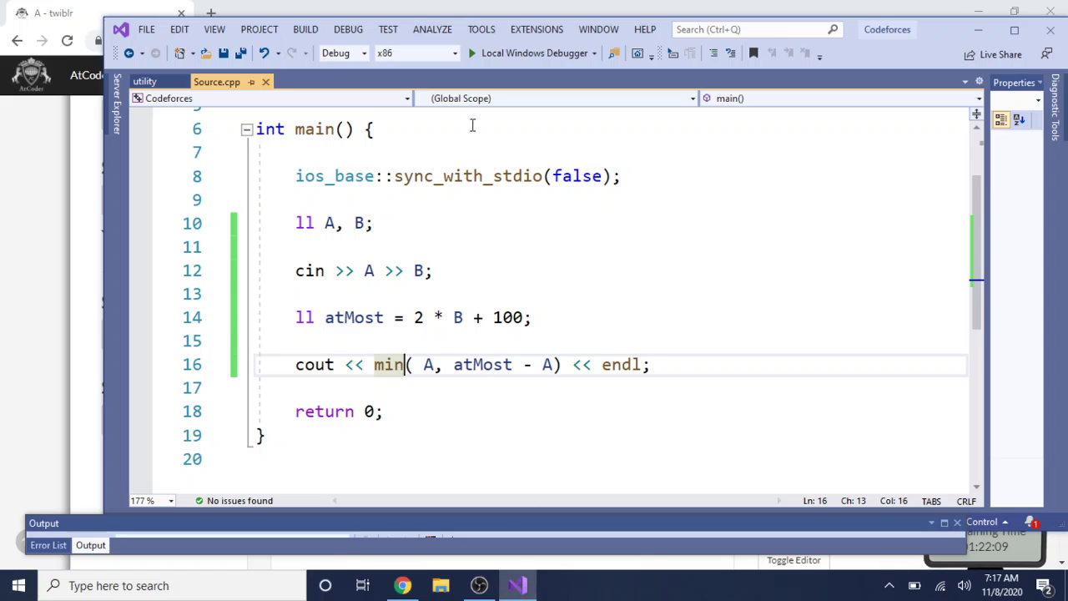
pyautogui.click(500, 60)
pyautogui.hotkey('ctrl', 'v')
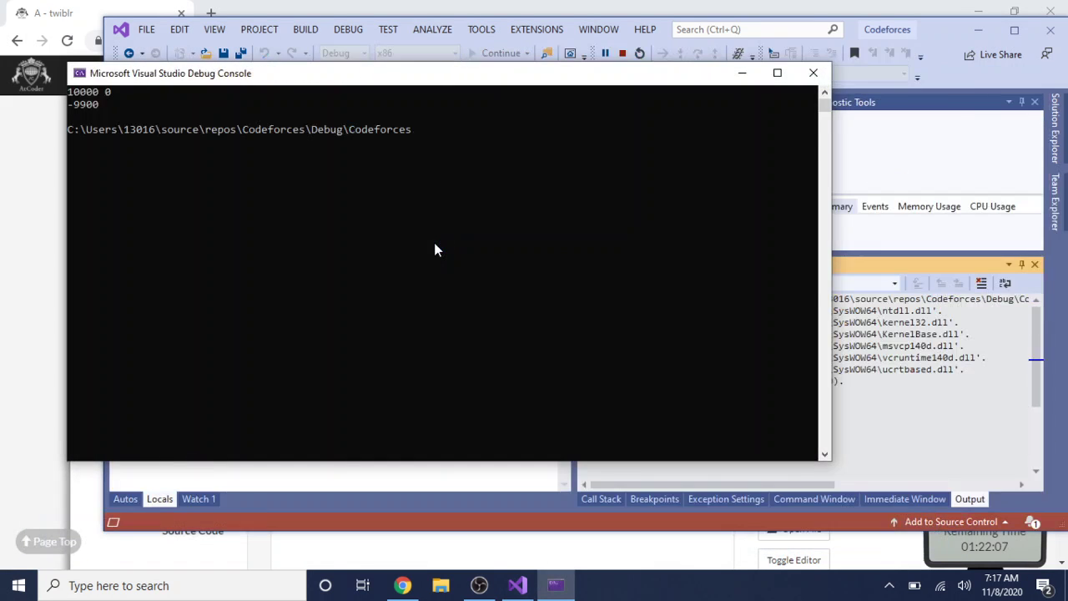
# - Compare the console output with sample output 2 on the task page and close the debug console
pyautogui.click(58, 249)
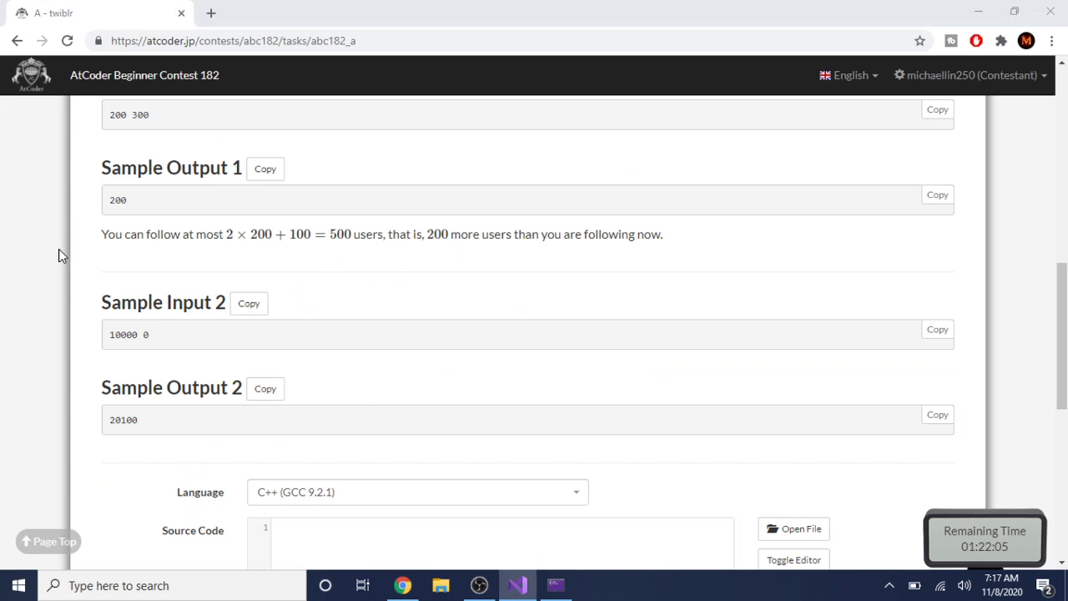
pyautogui.click(556, 585)
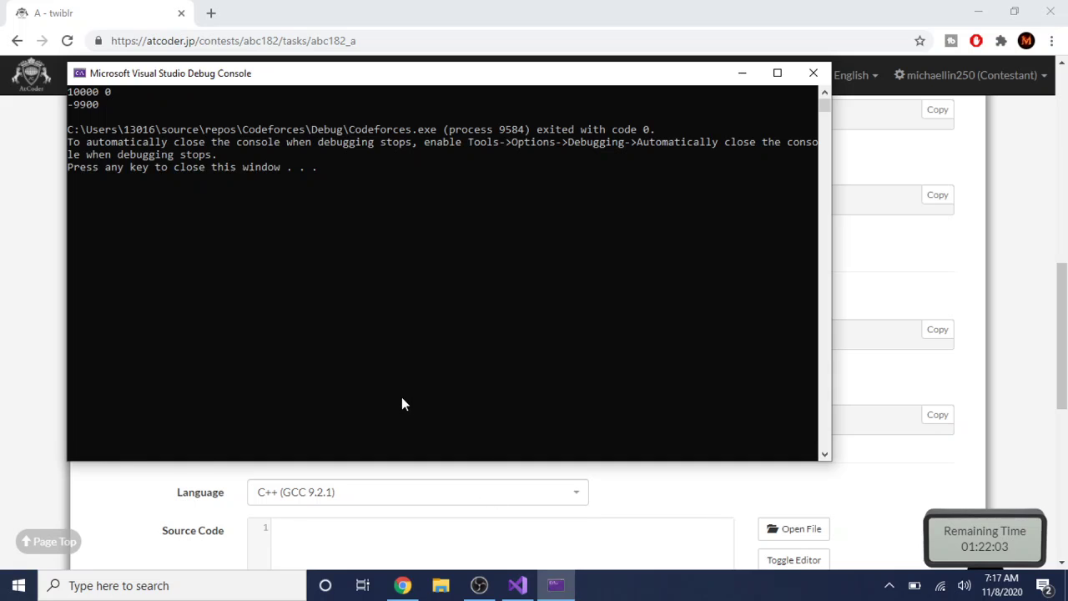
pyautogui.press('Return')
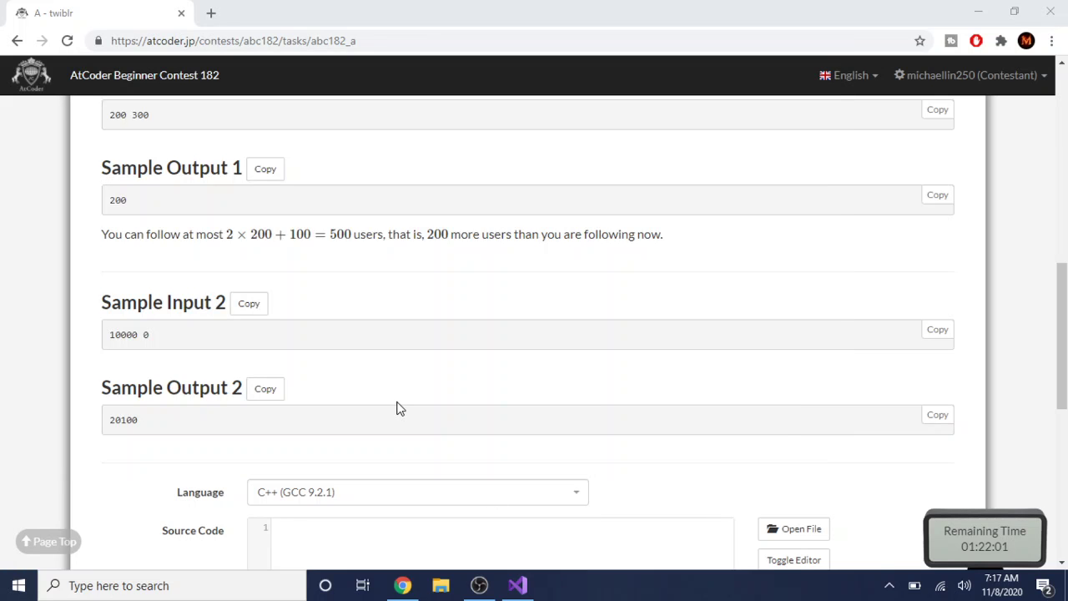
# - Wrap atMost - A in abs() inside the min call of the cout statement on line 16
pyautogui.scroll(-1, 398, 407)
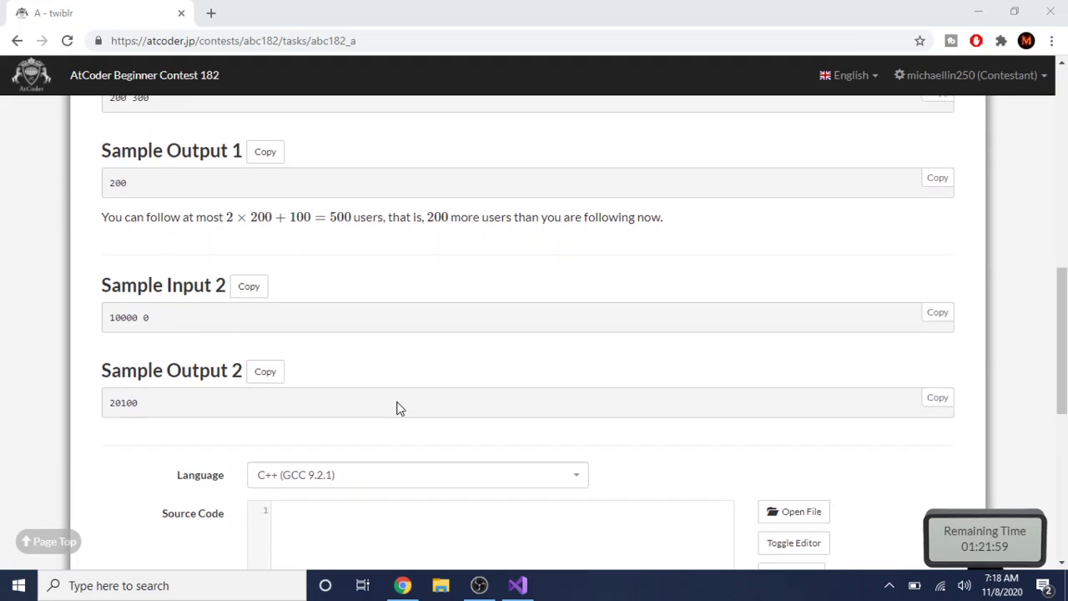
pyautogui.scroll(3, 398, 408)
pyautogui.scroll(5, 398, 408)
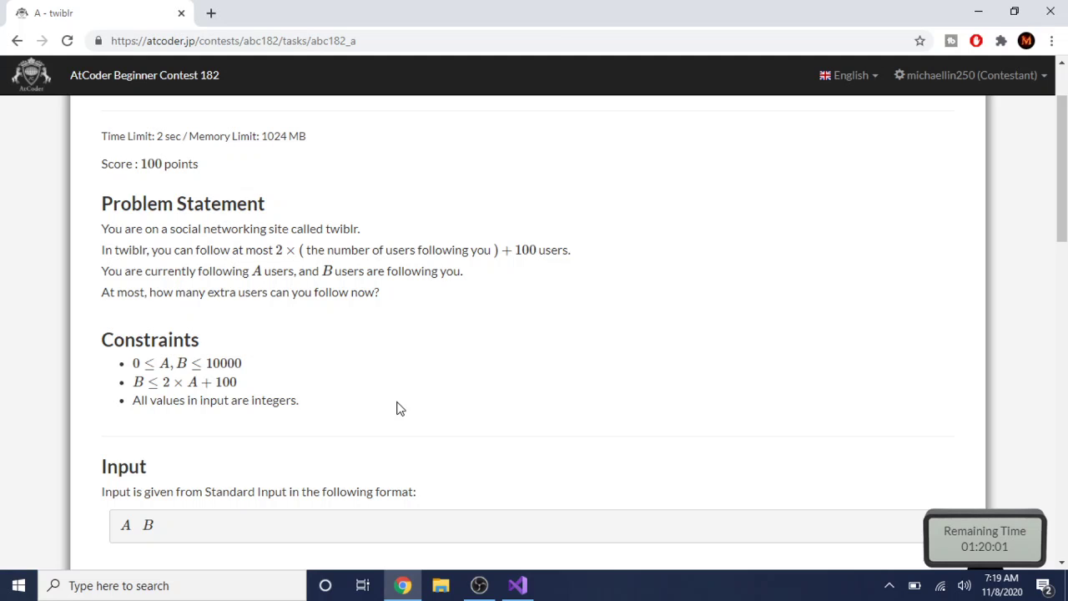
pyautogui.click(517, 585)
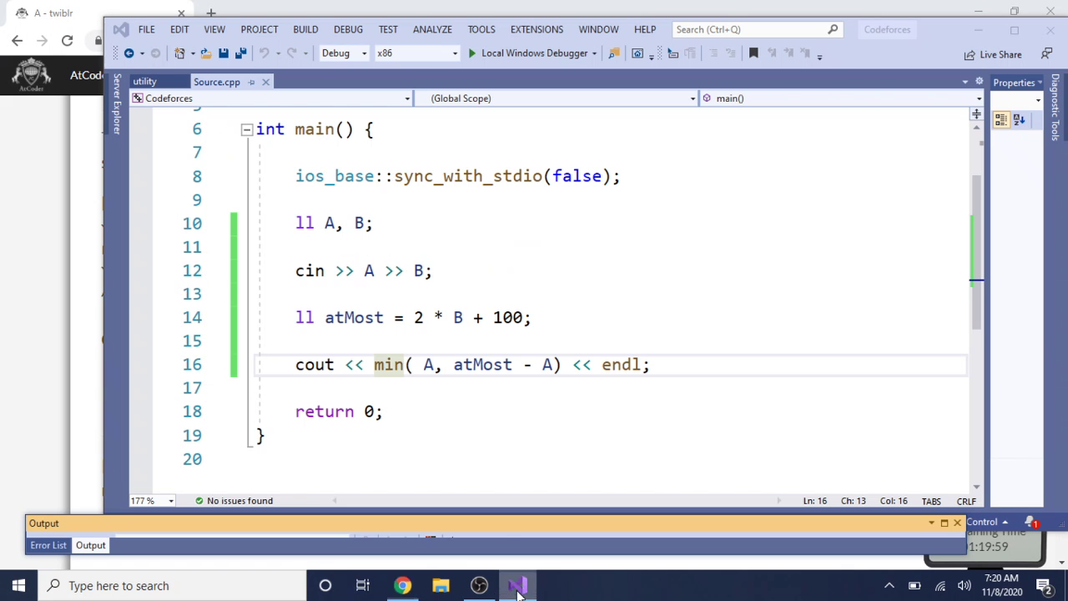
pyautogui.click(457, 368)
pyautogui.write('abs(')
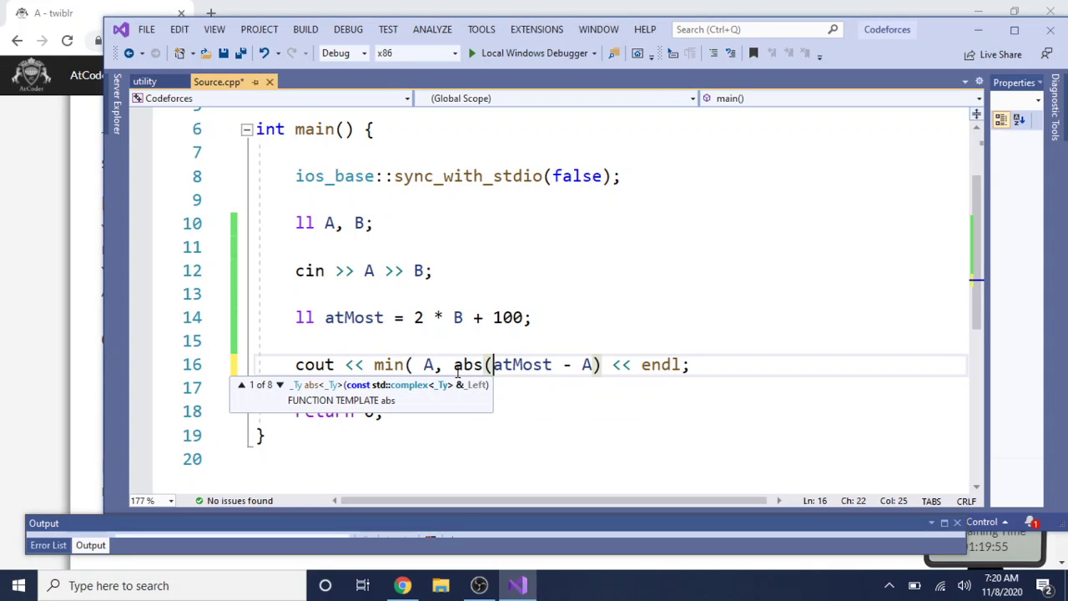
pyautogui.click(593, 360)
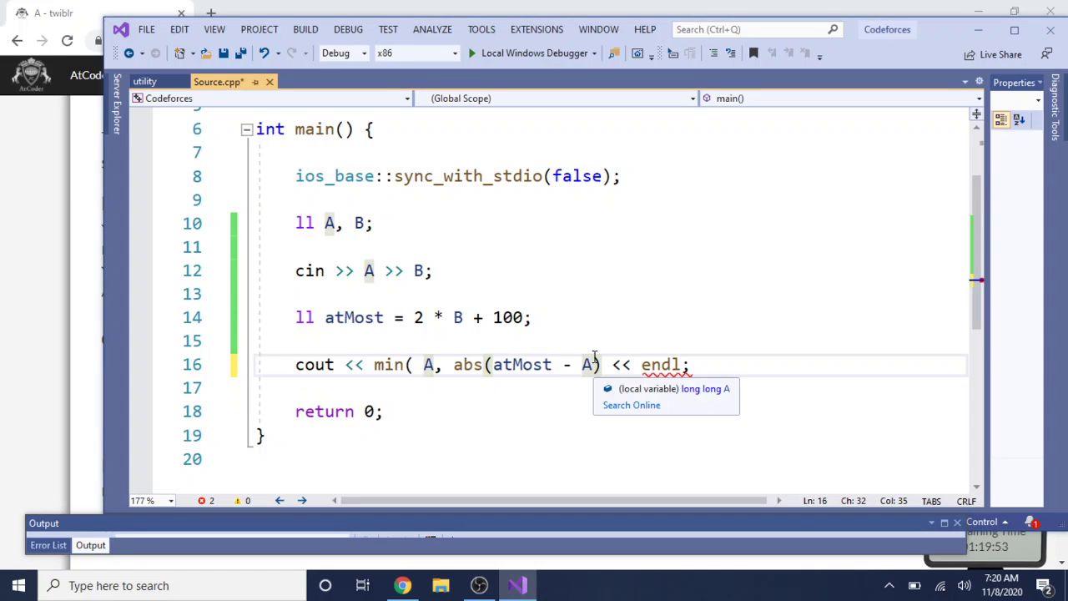
pyautogui.write('))')
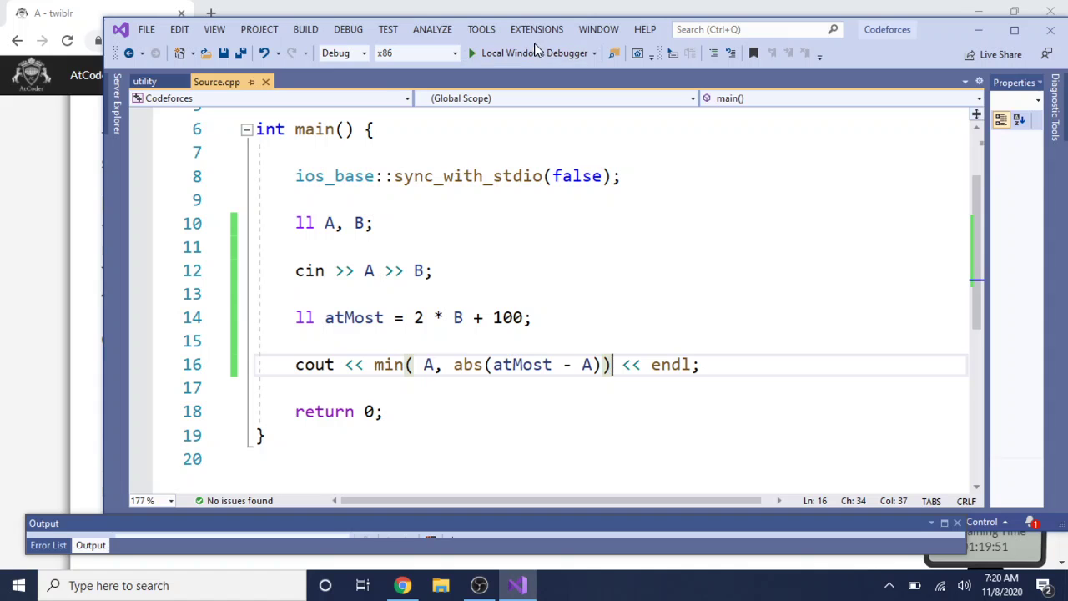
# - Run the abs version of the program with the sample 1 input "200 300" and dismiss the console
pyautogui.click(86, 334)
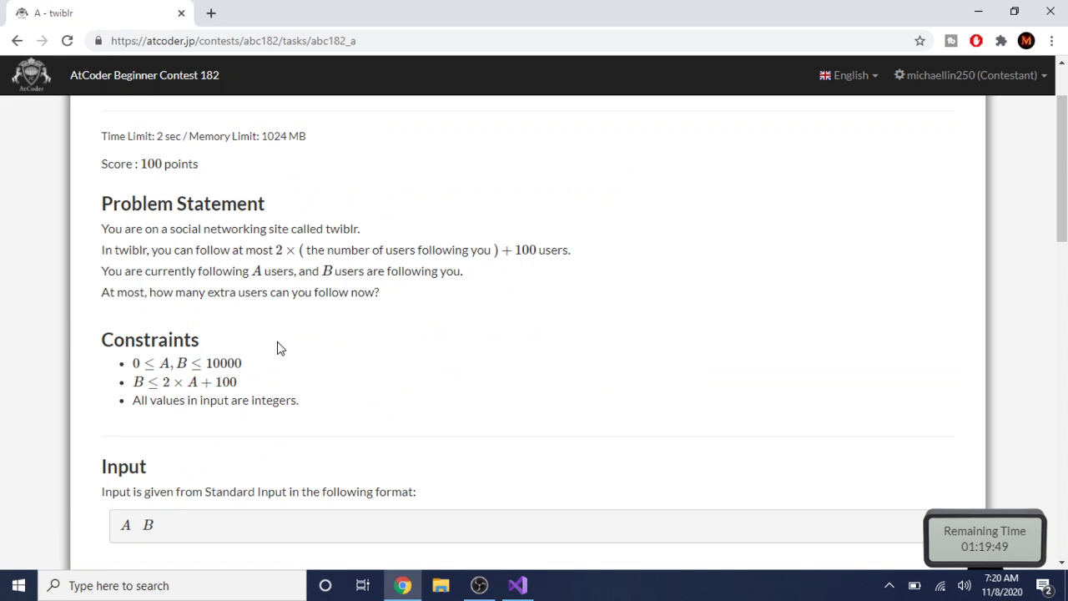
pyautogui.scroll(-3, 280, 349)
pyautogui.hotkey('ctrl', 'F5')
pyautogui.write('20')
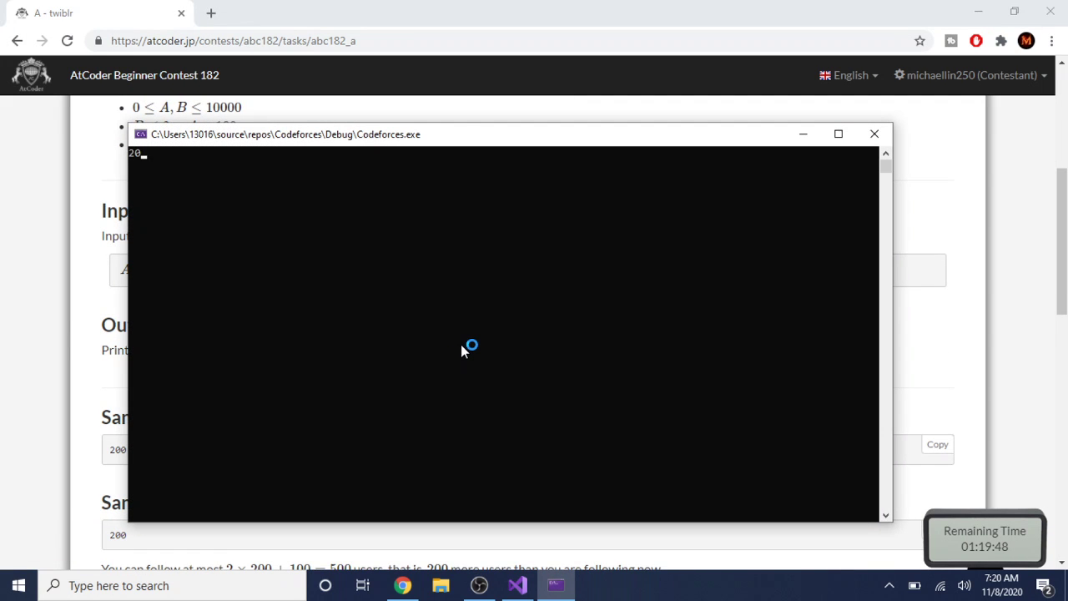
pyautogui.write('0 300')
pyautogui.press('Return')
pyautogui.press('Return')
# - Run the program again with the sample 2 input "10000 0" and close the debug console
pyautogui.scroll(-3, 462, 345)
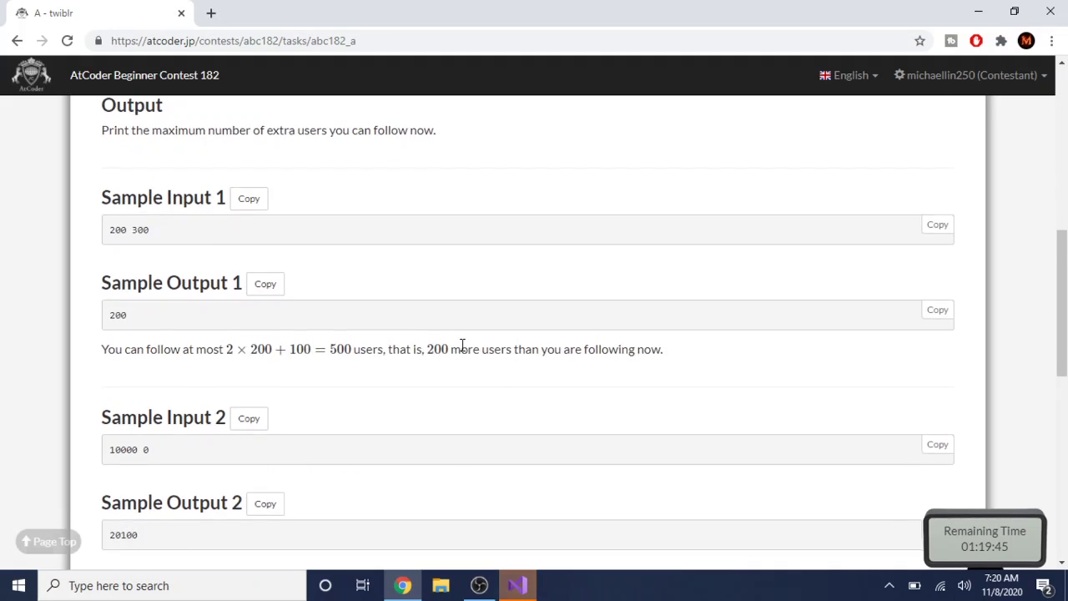
pyautogui.scroll(-1, 462, 345)
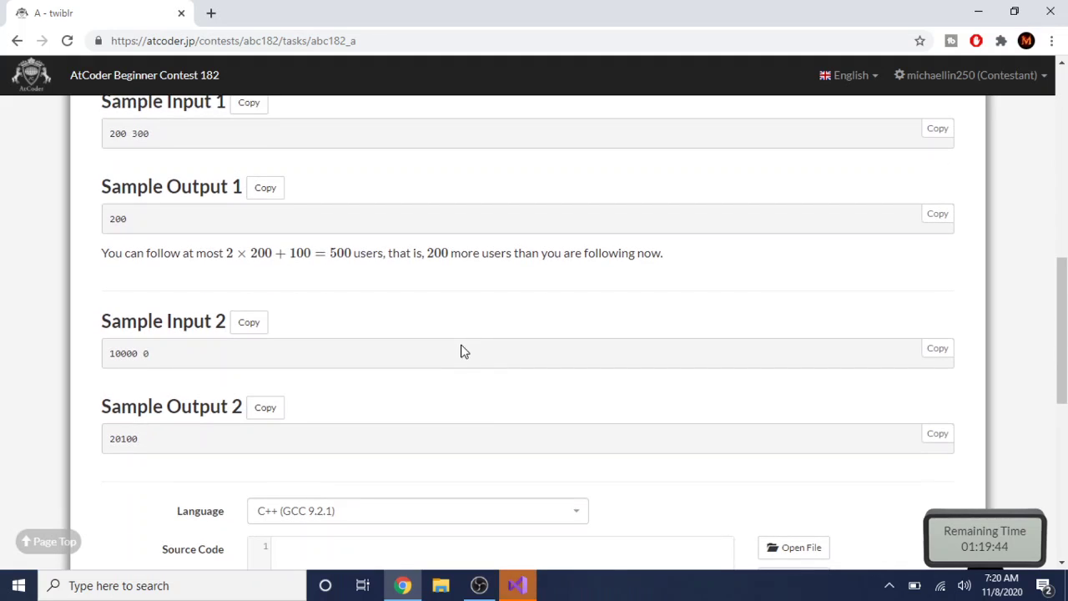
pyautogui.click(527, 587)
pyautogui.click(521, 55)
pyautogui.write('10')
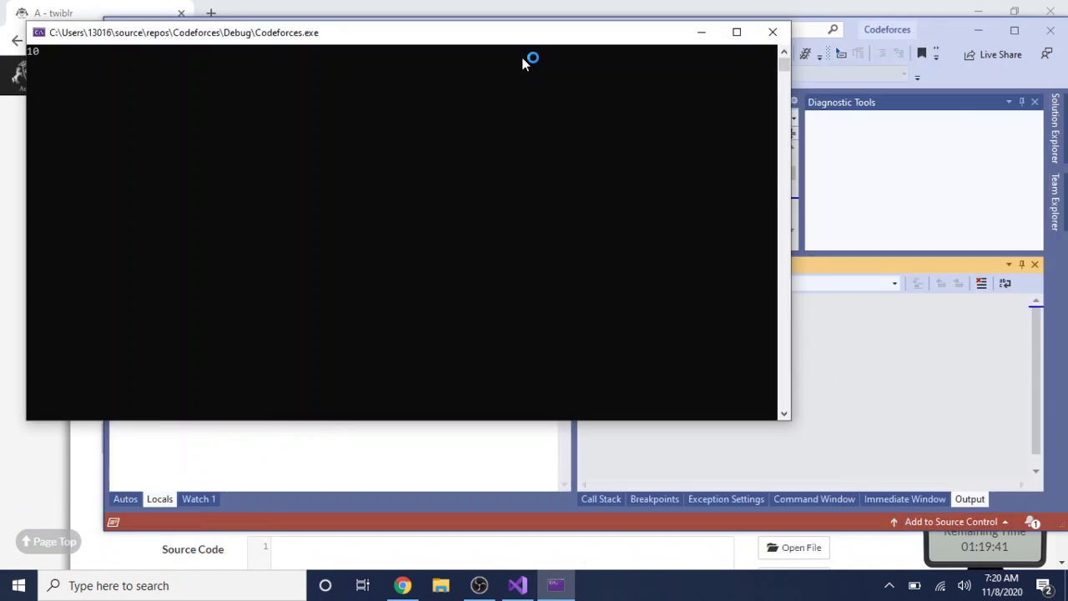
pyautogui.write('000 0')
pyautogui.press('Return')
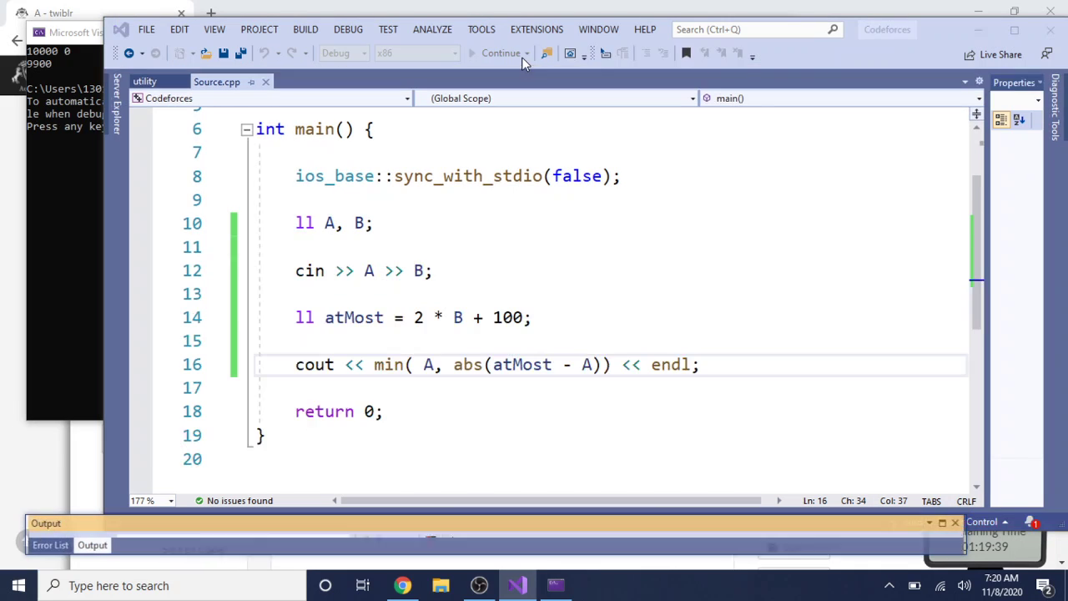
pyautogui.click(51, 143)
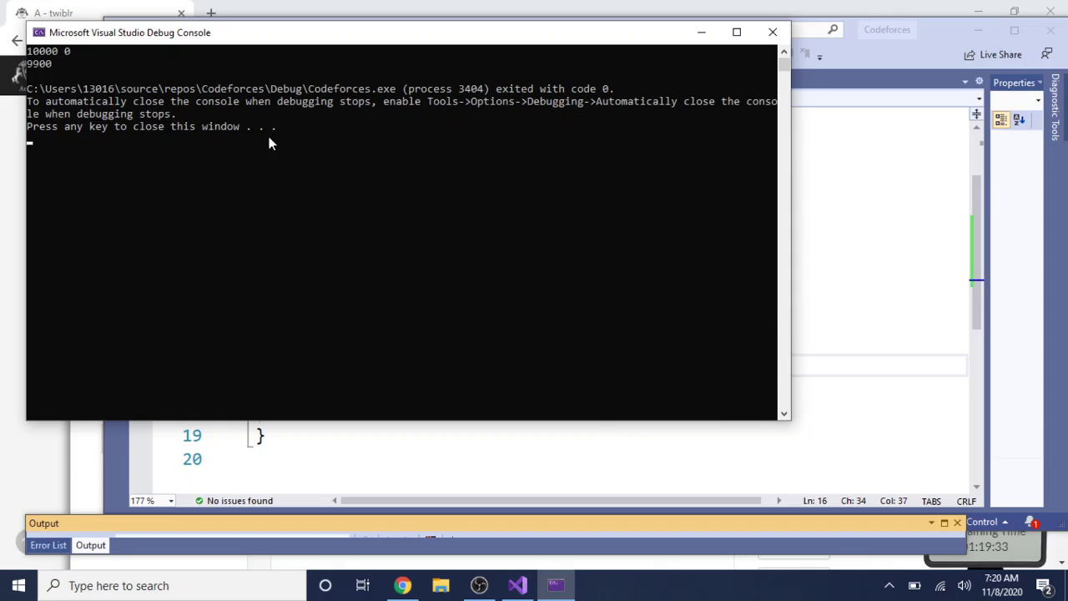
pyautogui.press('Return')
# - Re-read the twiblr problem statement, constraints and samples, and open the contest's clarifications
pyautogui.hotkey('alt', 'Tab')
pyautogui.scroll(-2, 337, 268)
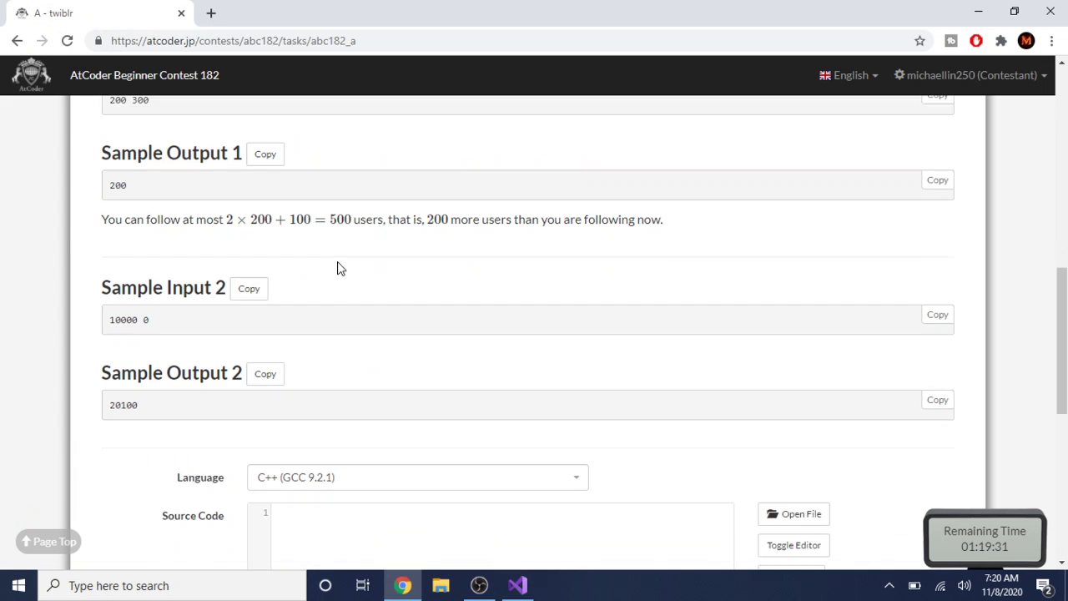
pyautogui.scroll(5, 337, 268)
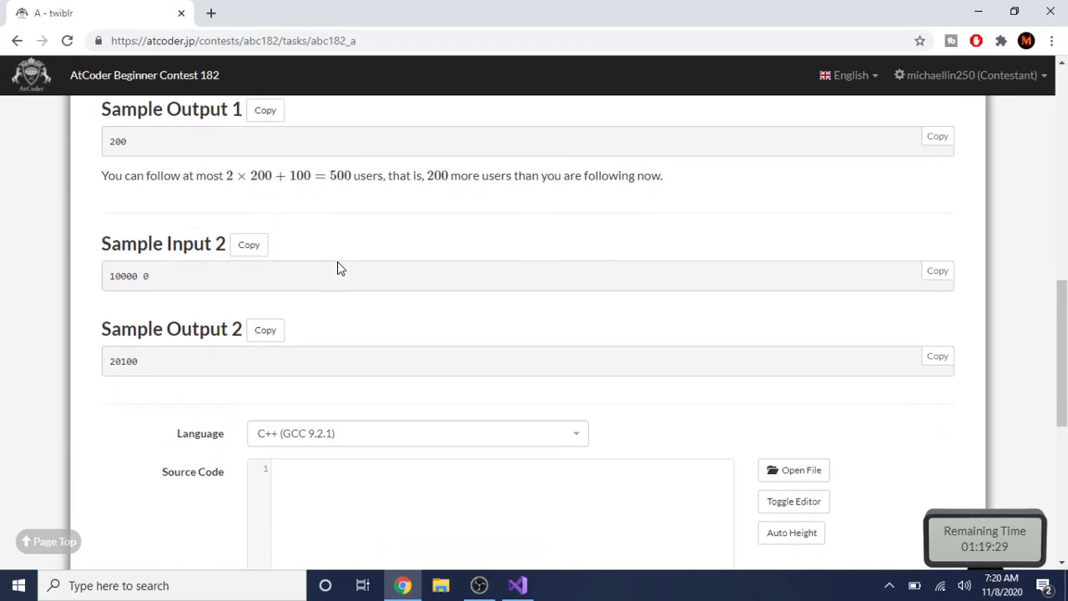
pyautogui.scroll(5, 340, 268)
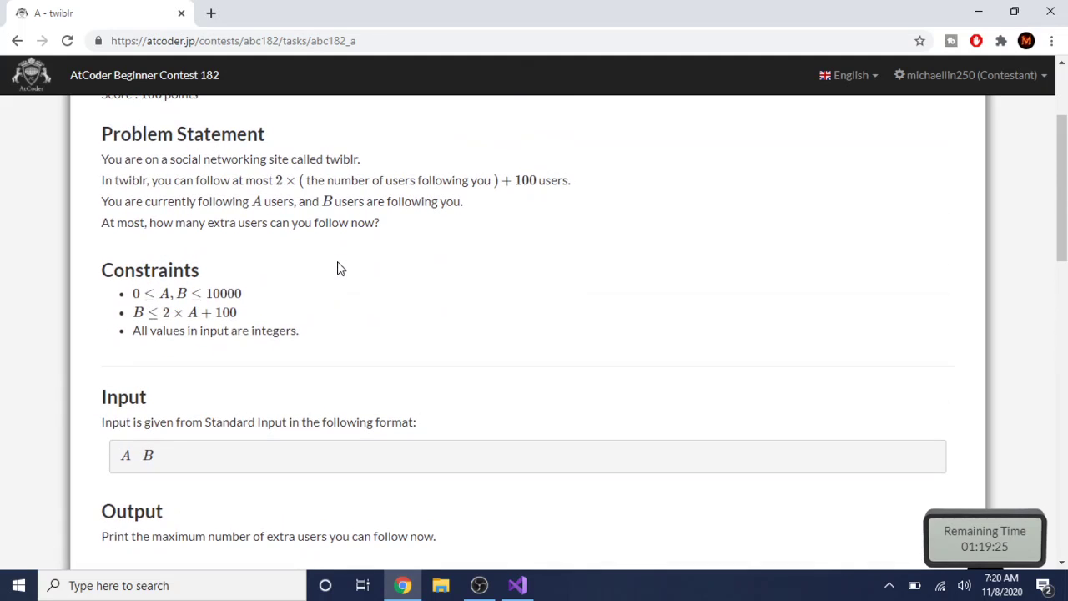
pyautogui.scroll(1, 340, 267)
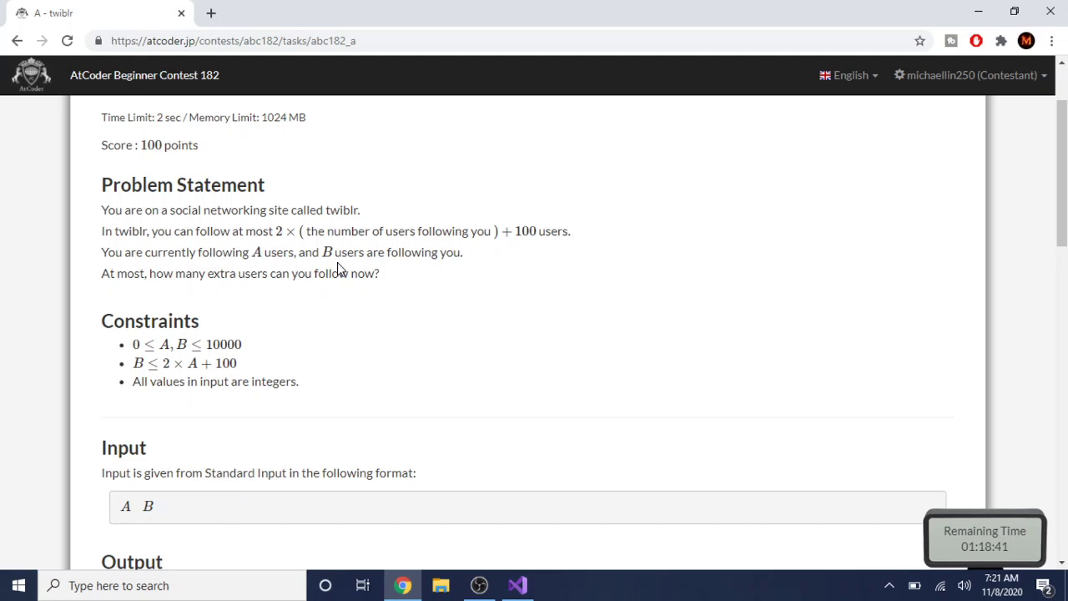
pyautogui.scroll(-5, 338, 265)
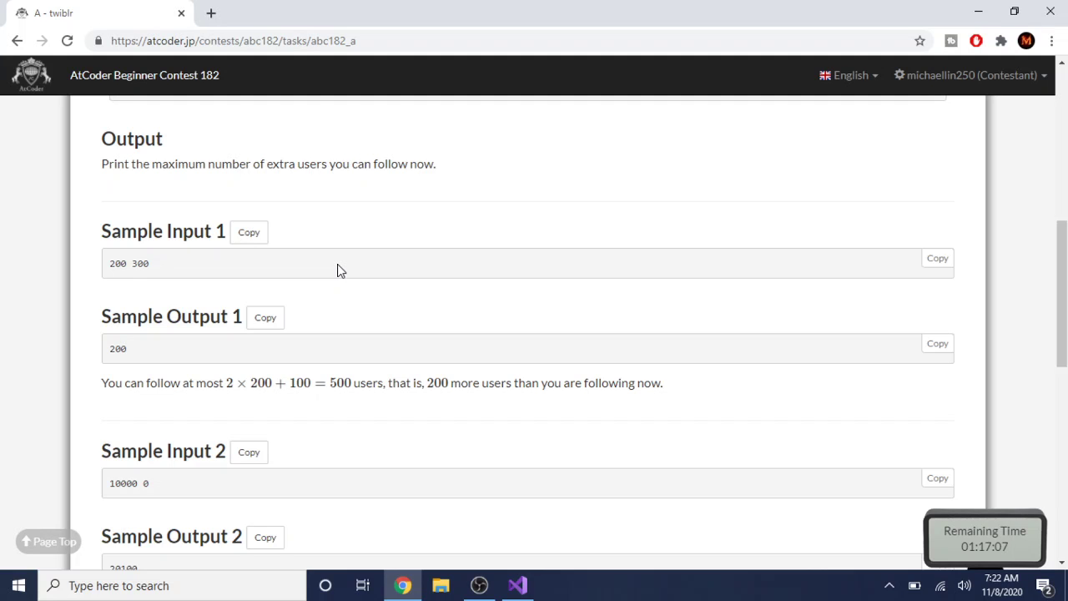
pyautogui.scroll(8, 338, 269)
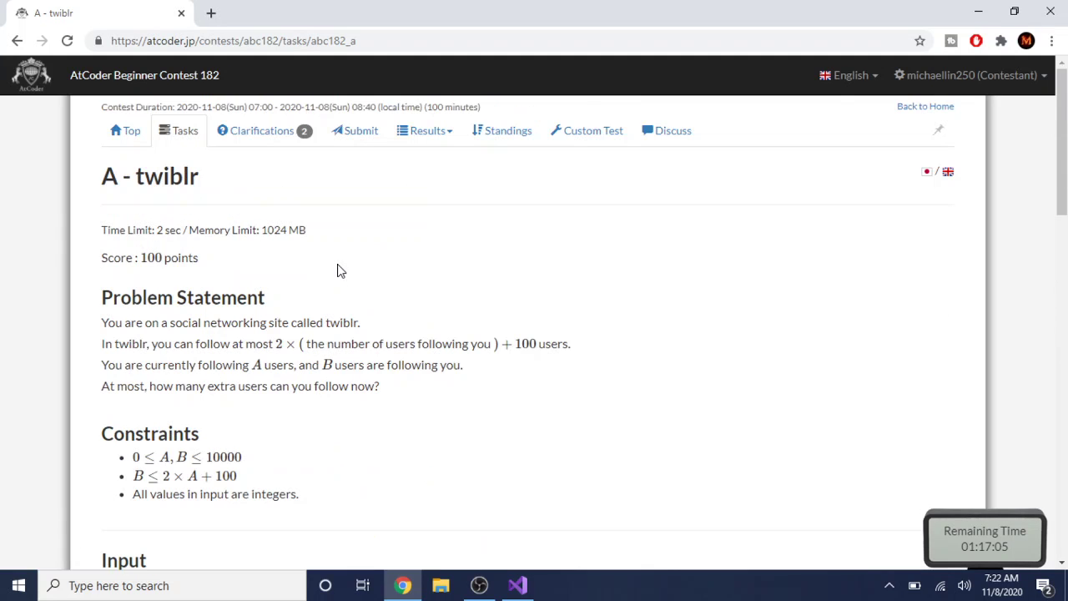
pyautogui.click(242, 136)
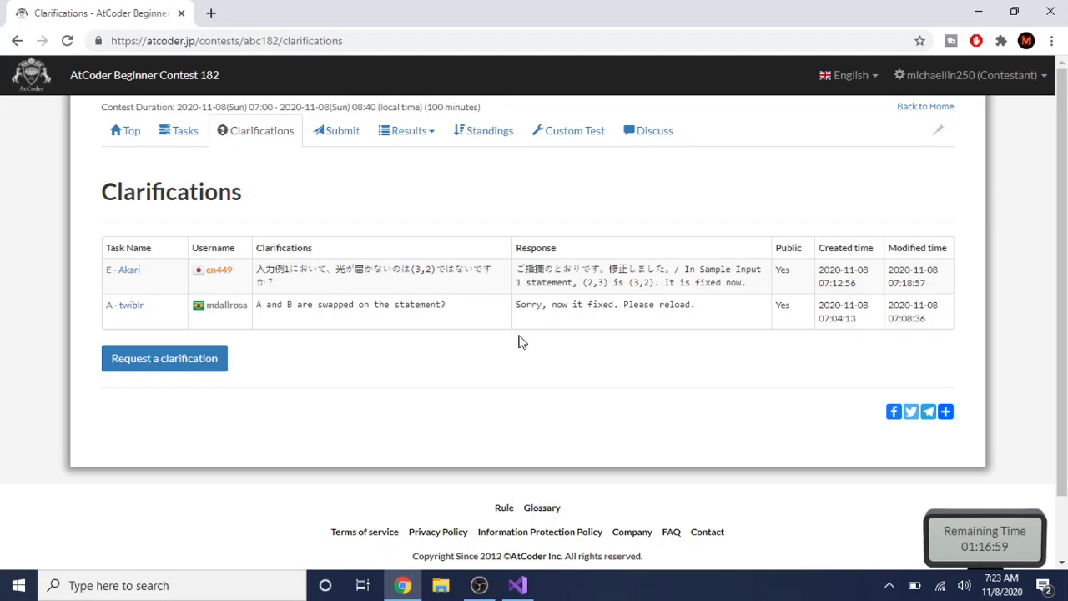
# - Reopen task A - twiblr from the task list, reload the page and re-read its statement and samples
pyautogui.click(177, 135)
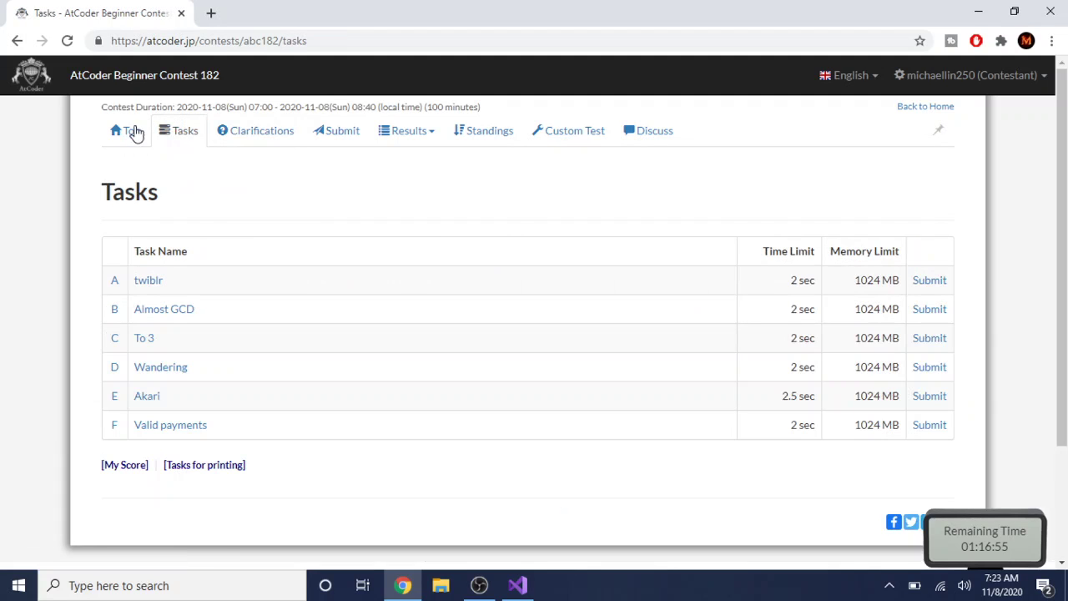
pyautogui.click(151, 282)
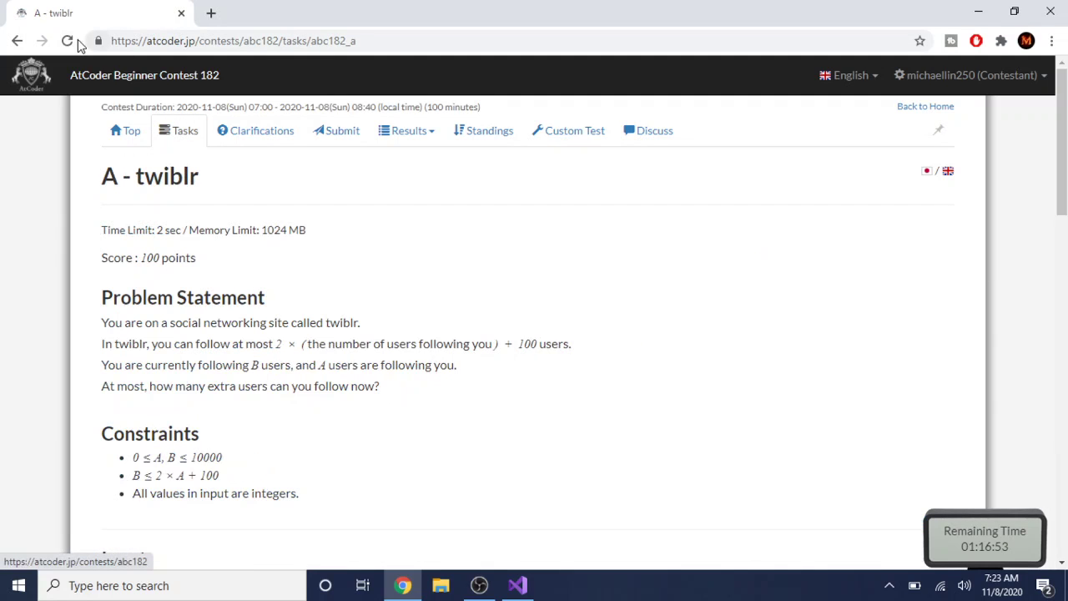
pyautogui.click(70, 40)
pyautogui.scroll(-2, 395, 362)
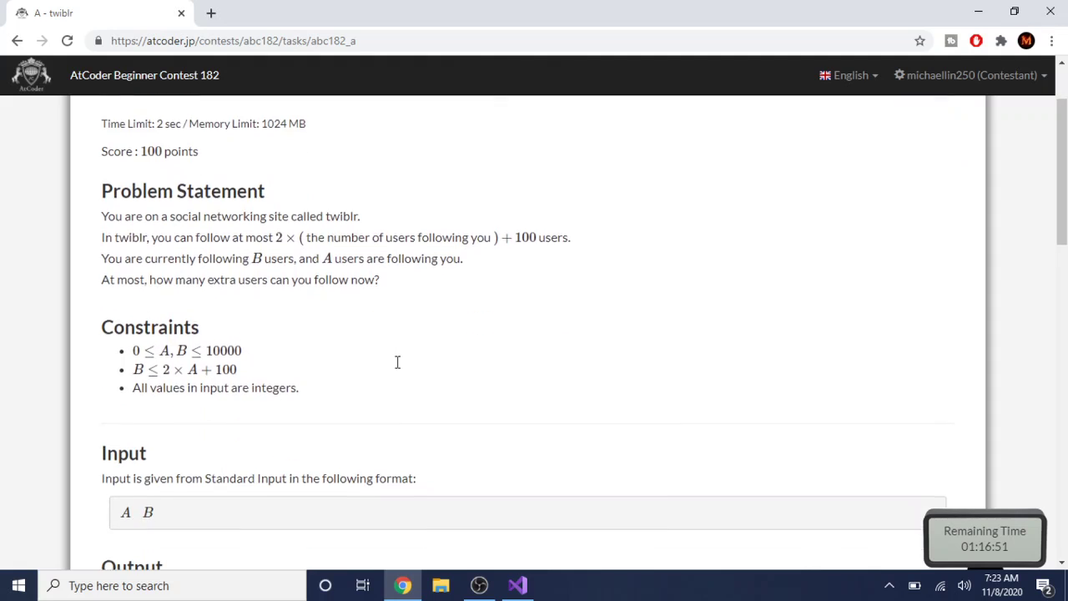
pyautogui.scroll(-1, 397, 368)
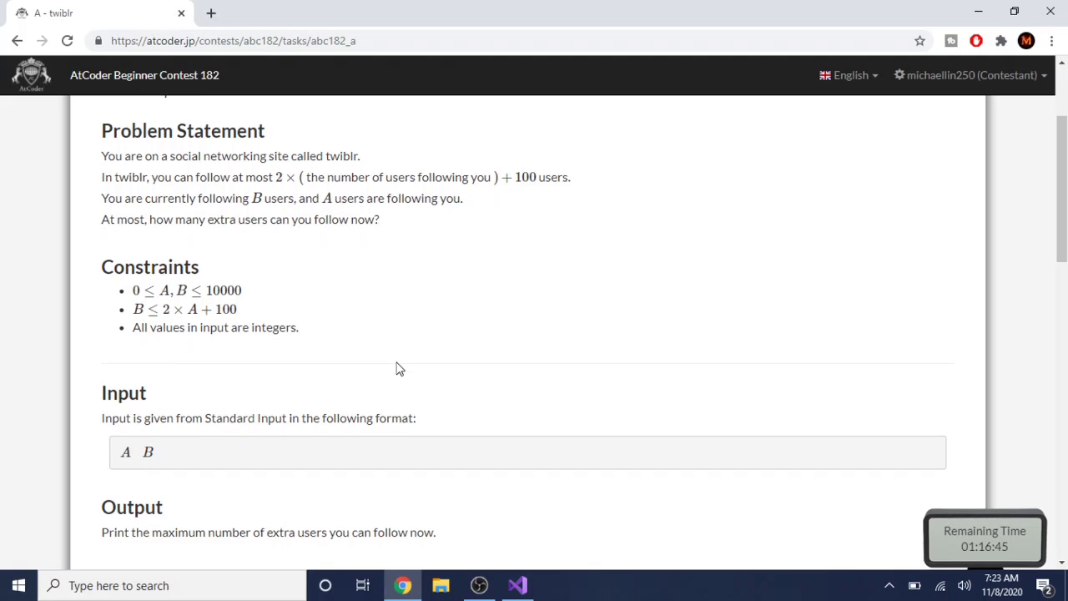
pyautogui.scroll(-1, 398, 367)
pyautogui.scroll(-4, 398, 368)
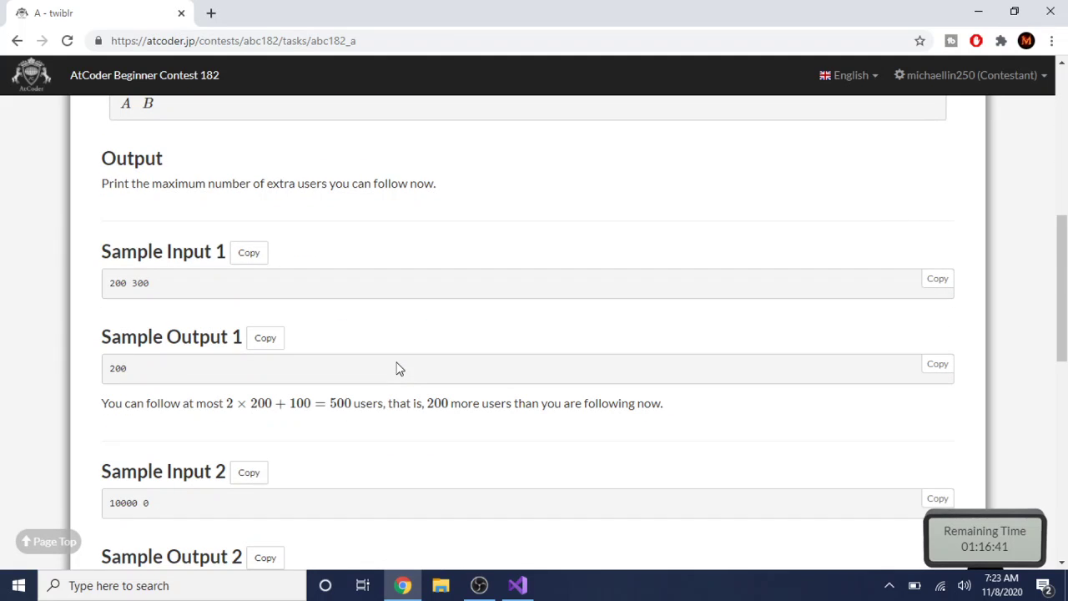
pyautogui.scroll(5, 398, 367)
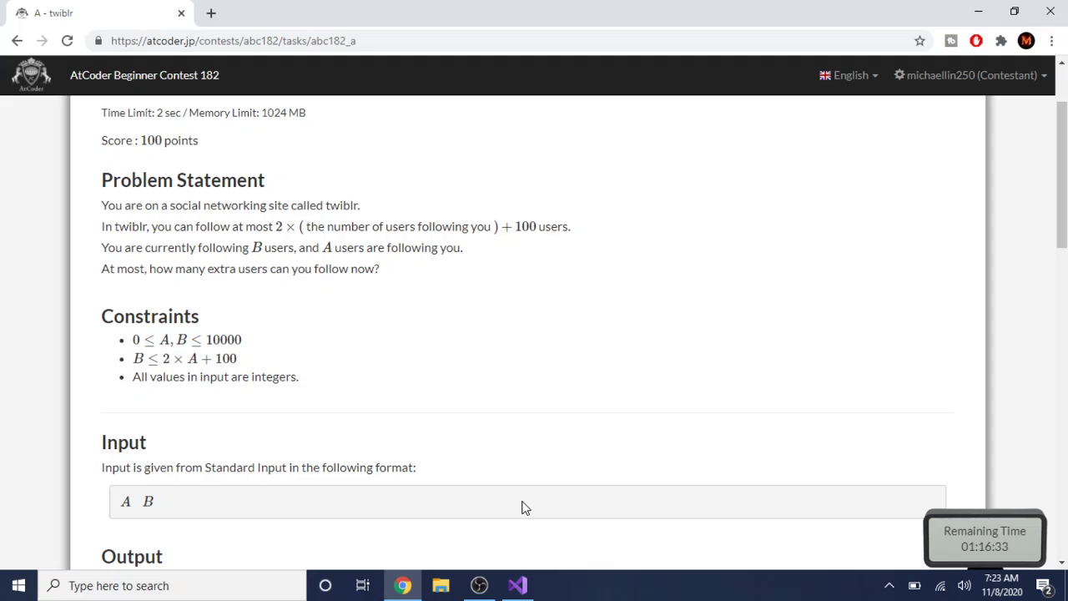
# - Replace B with A in the atMost formula on line 14 in Visual Studio, making it 2 * A + 100
pyautogui.click(517, 589)
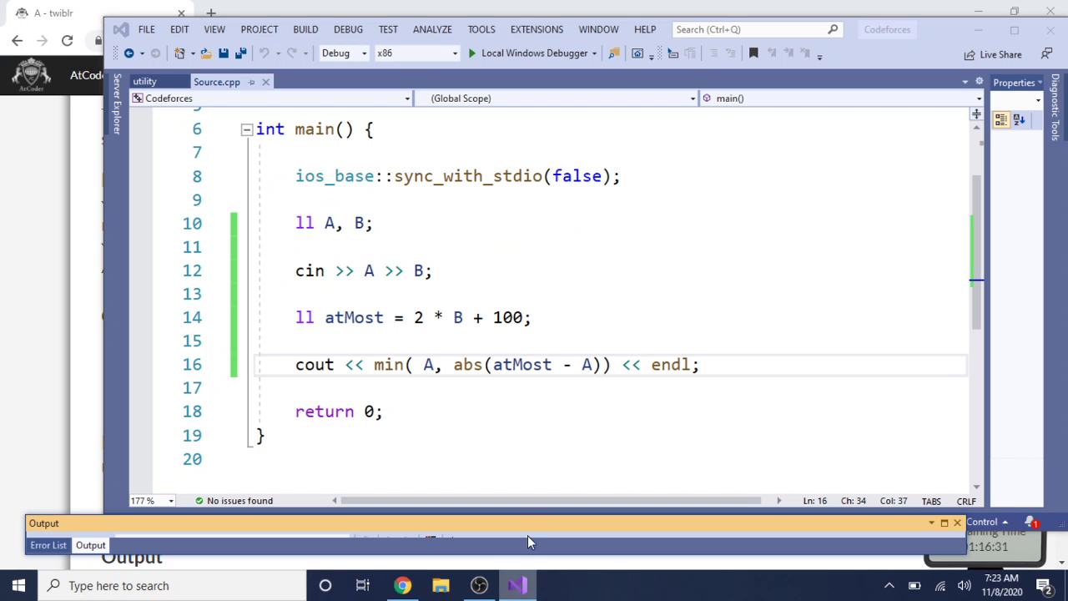
pyautogui.click(465, 318)
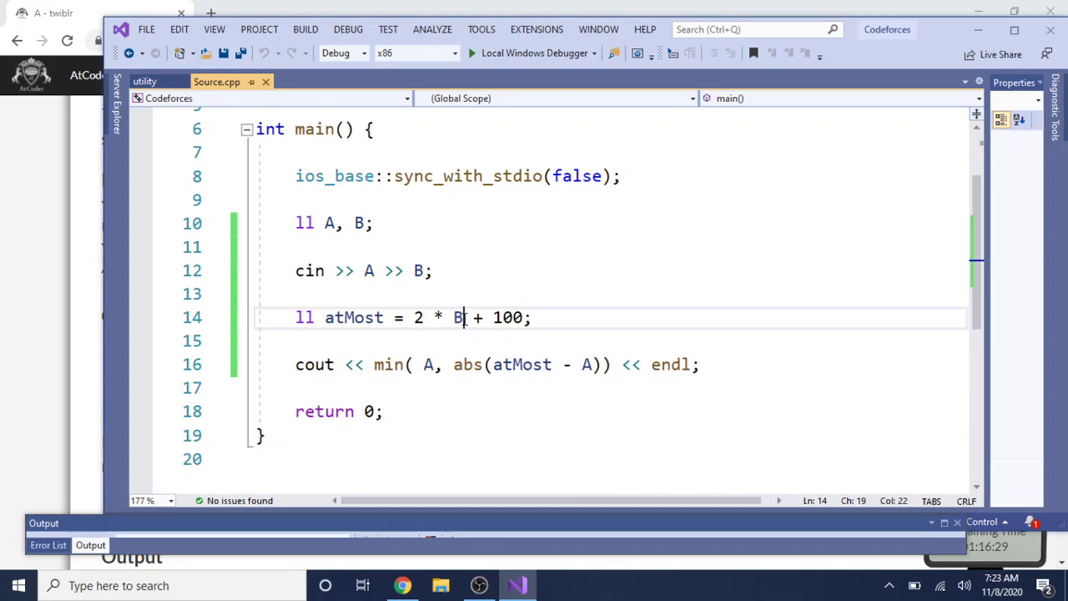
pyautogui.press('BackSpace')
pyautogui.write('A')
pyautogui.press('Escape')
# - Check the edited code against the reloaded twiblr statement, constraints and sample 1 on the task page
pyautogui.hotkey('alt', 'Tab')
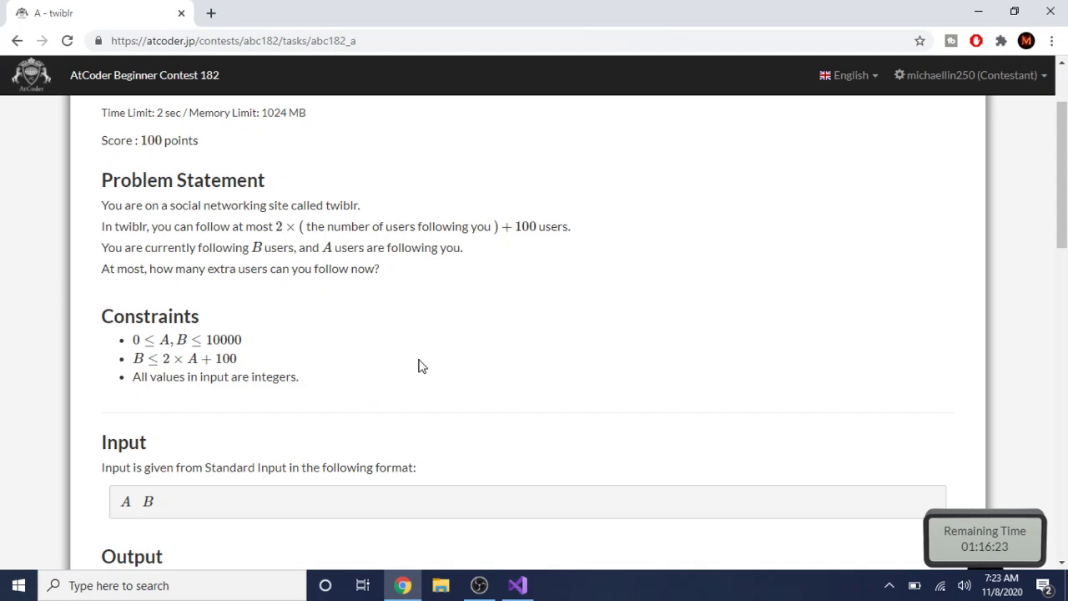
pyautogui.scroll(-2, 421, 365)
pyautogui.scroll(-2, 421, 365)
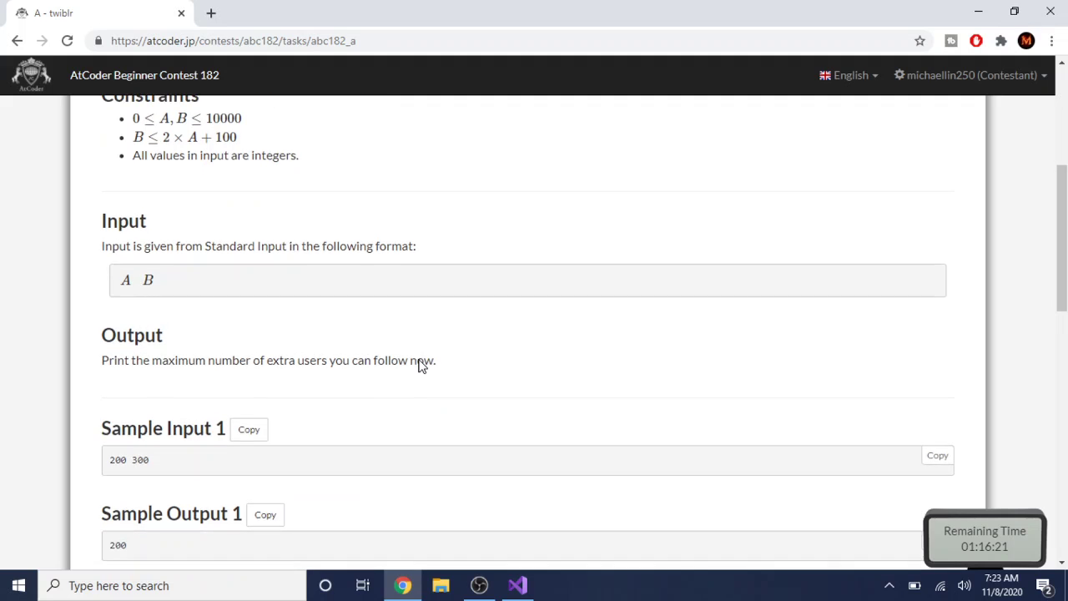
pyautogui.scroll(2, 420, 364)
pyautogui.hotkey('alt', 'Tab')
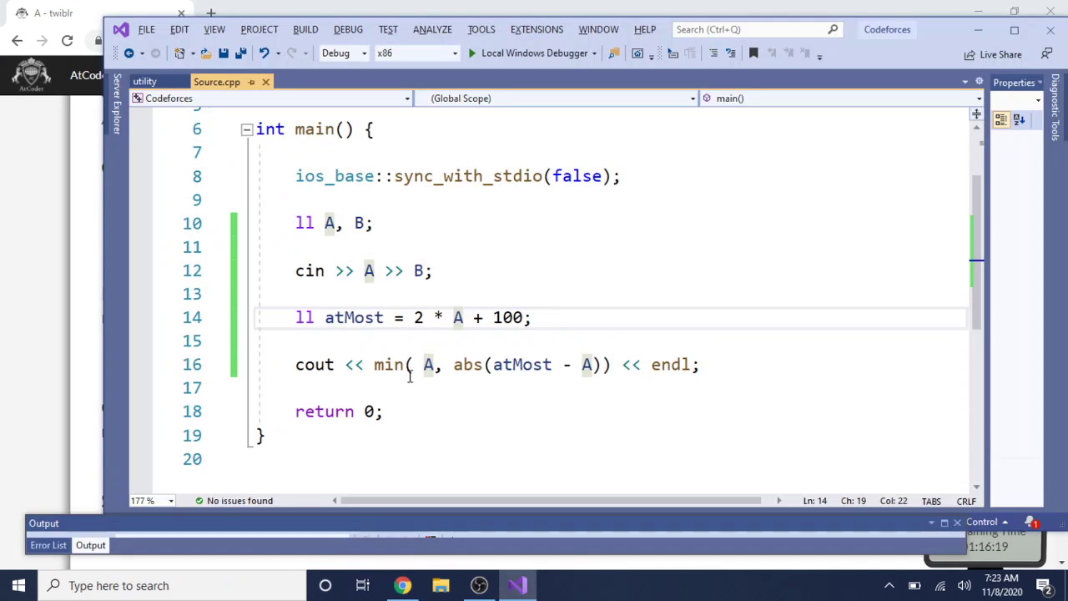
pyautogui.hotkey('alt', 'Tab')
pyautogui.scroll(-2, 386, 369)
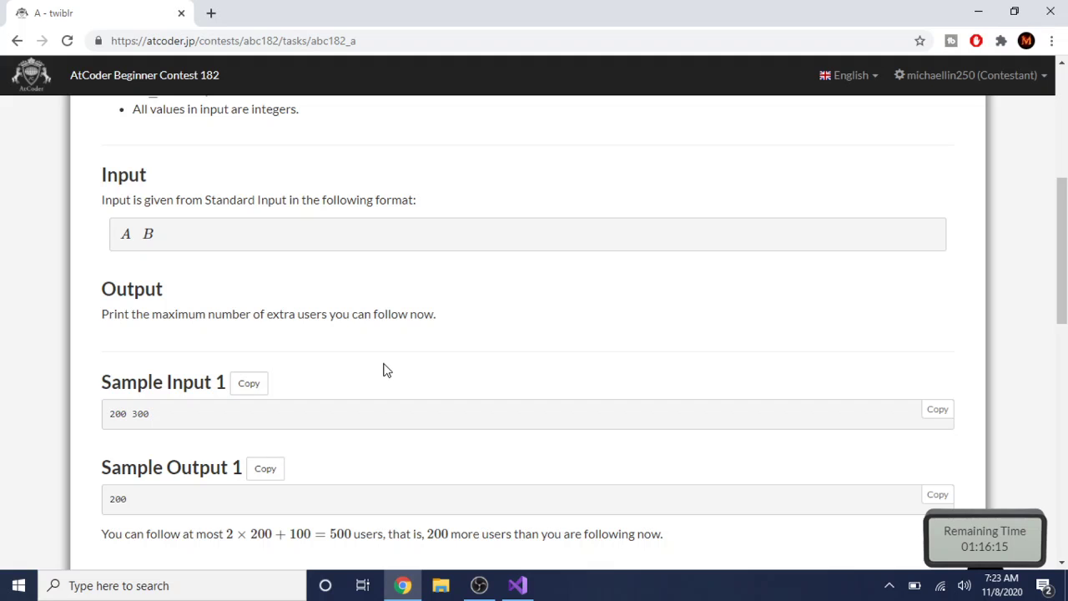
pyautogui.scroll(4, 386, 370)
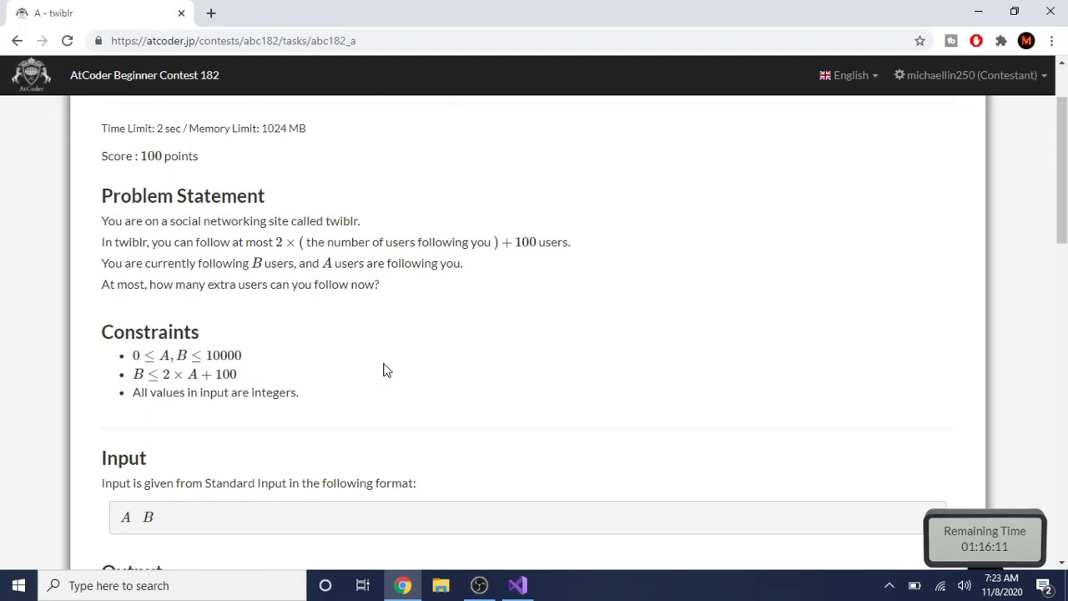
pyautogui.scroll(-1, 386, 370)
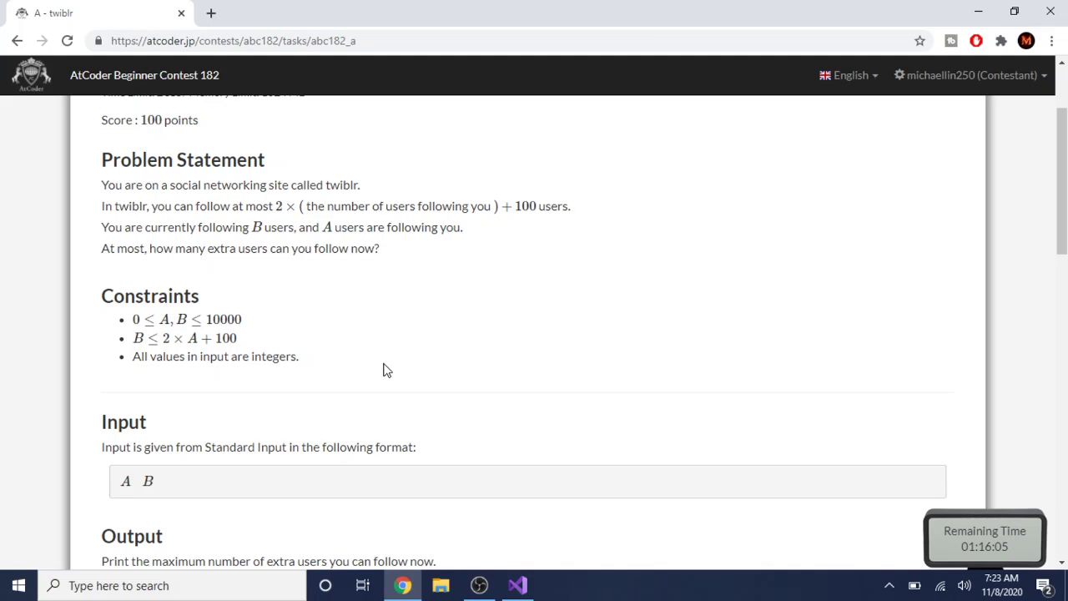
pyautogui.scroll(-2, 387, 369)
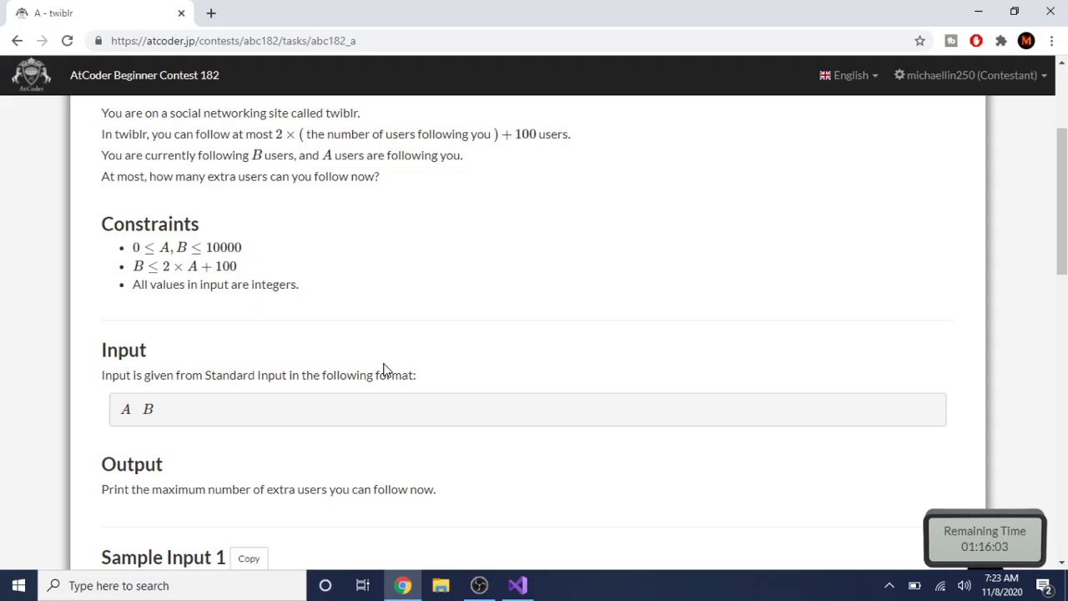
# - Replace A with B in both arguments of the min call on line 16 of Source.cpp, making it min( B, abs(atMost - B))
pyautogui.hotkey('alt', 'Tab')
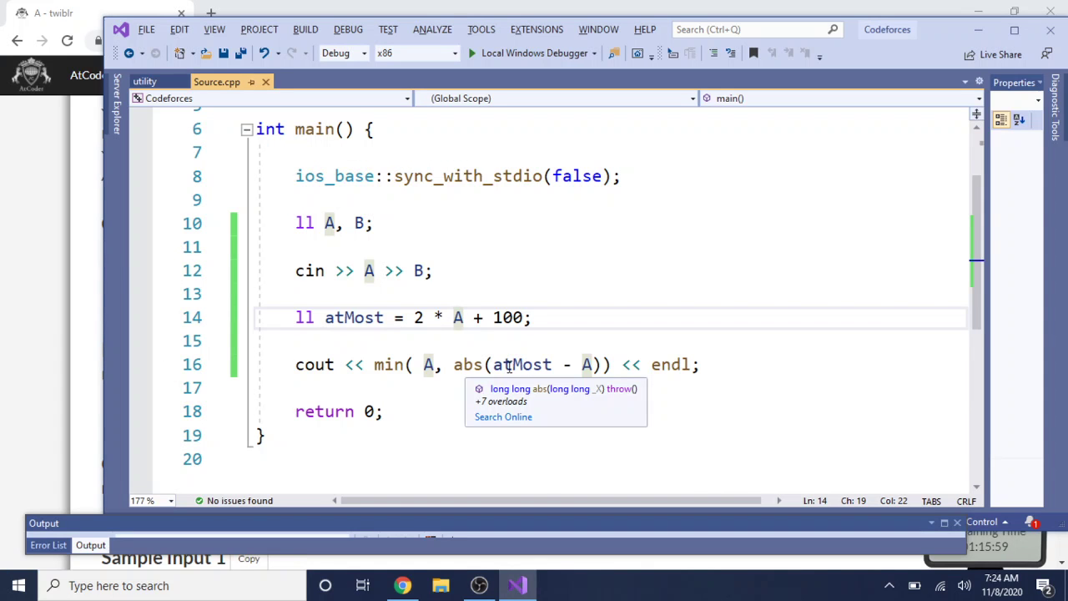
pyautogui.doubleClick(431, 363)
pyautogui.press('BackSpace')
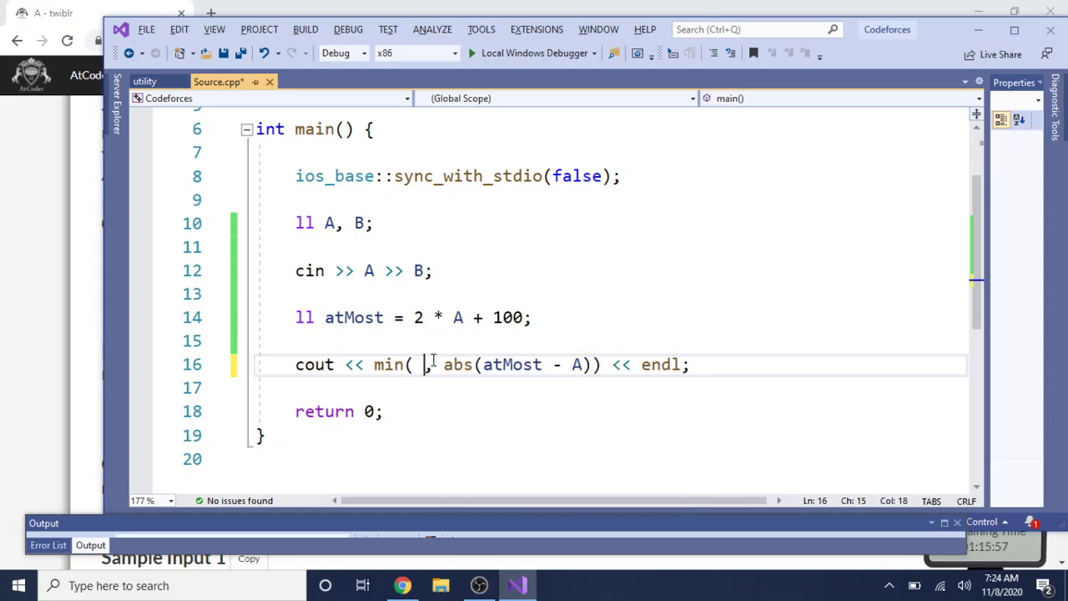
pyautogui.write('B')
pyautogui.doubleClick(583, 363)
pyautogui.write('B')
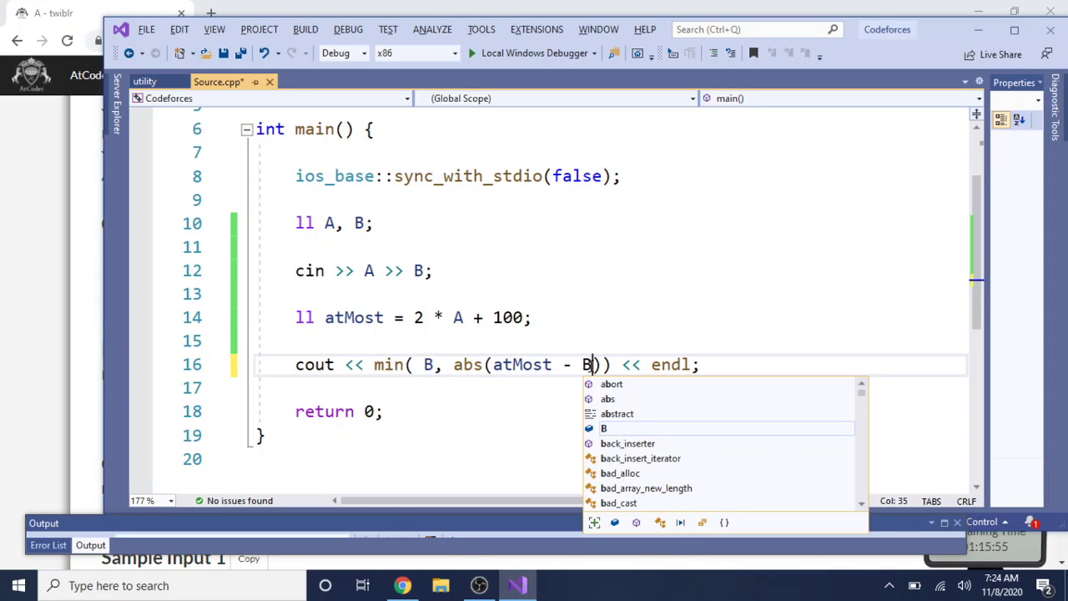
pyautogui.press('Escape')
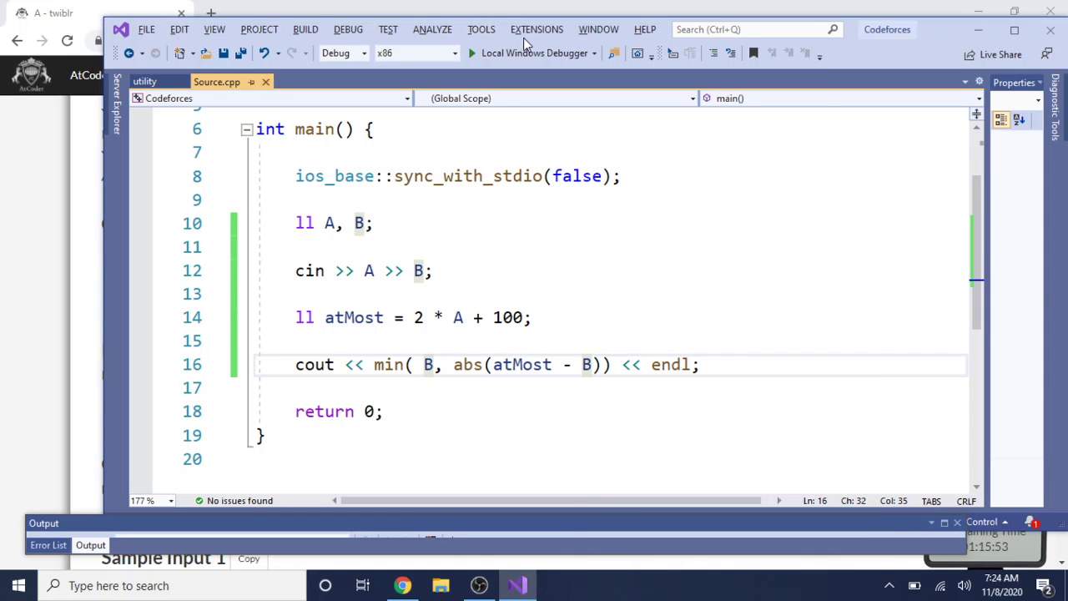
# - Remove the min wrapper and its B argument from line 16, leaving cout << abs(atMost - B) << endl;
pyautogui.moveTo(389, 366)
pyautogui.moveTo(462, 362)
pyautogui.moveTo(453, 365); pyautogui.dragTo(372, 367)
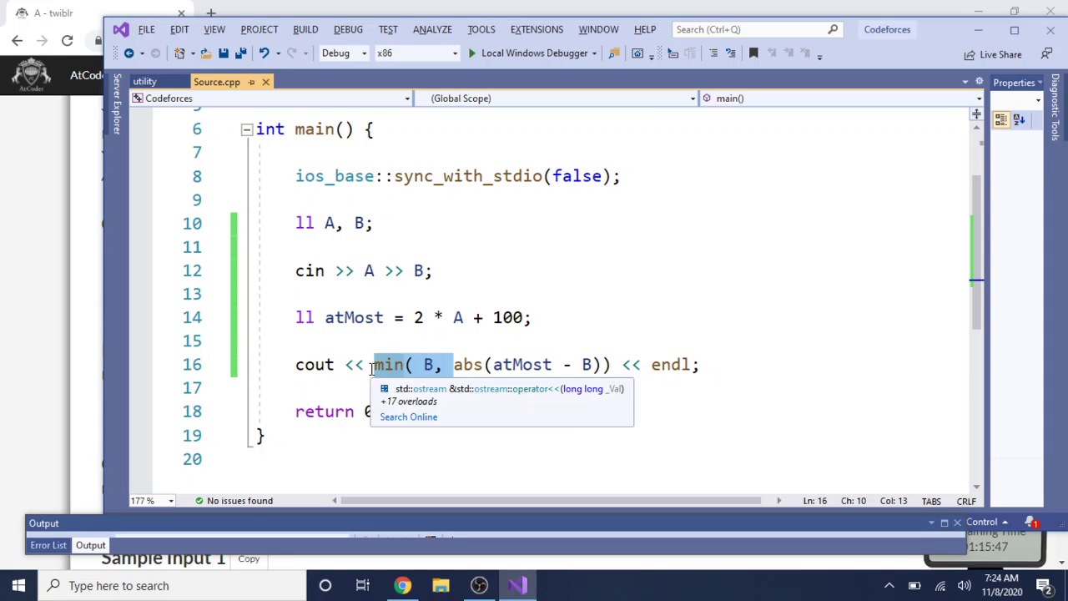
pyautogui.press('BackSpace')
pyautogui.click(524, 364)
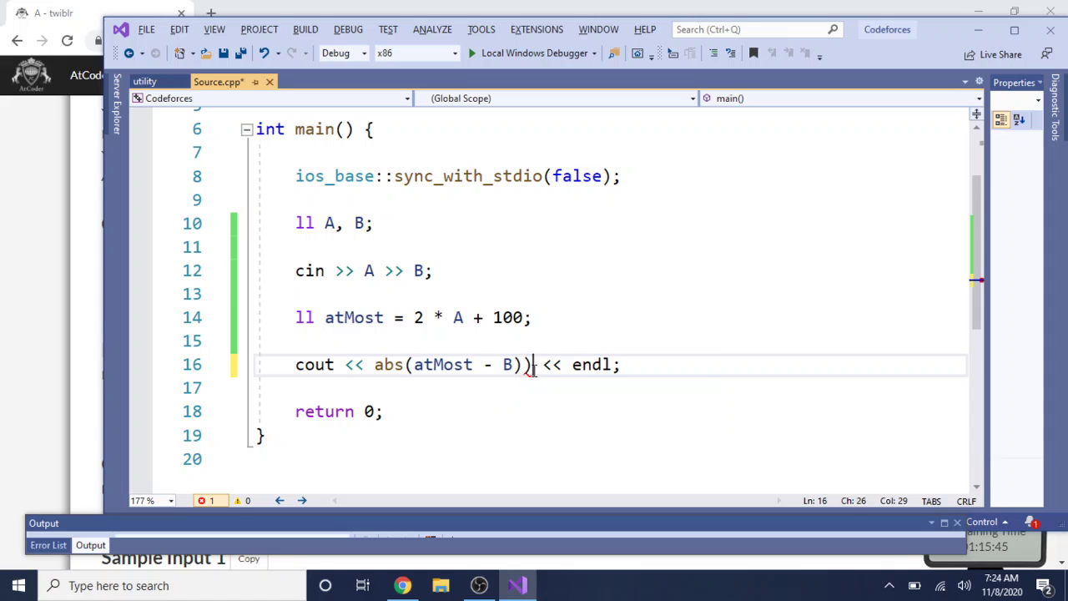
pyautogui.press('Delete')
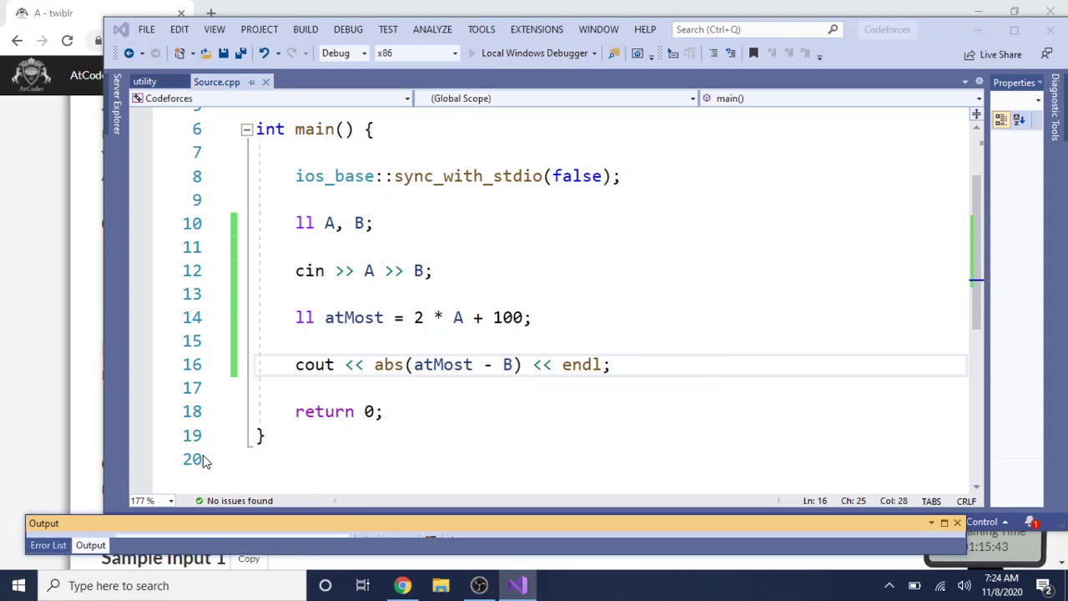
# - Run the twiblr program on sample input 1, entering 200 300, and compare its output with the task page
pyautogui.click(67, 364)
pyautogui.scroll(-3, 352, 411)
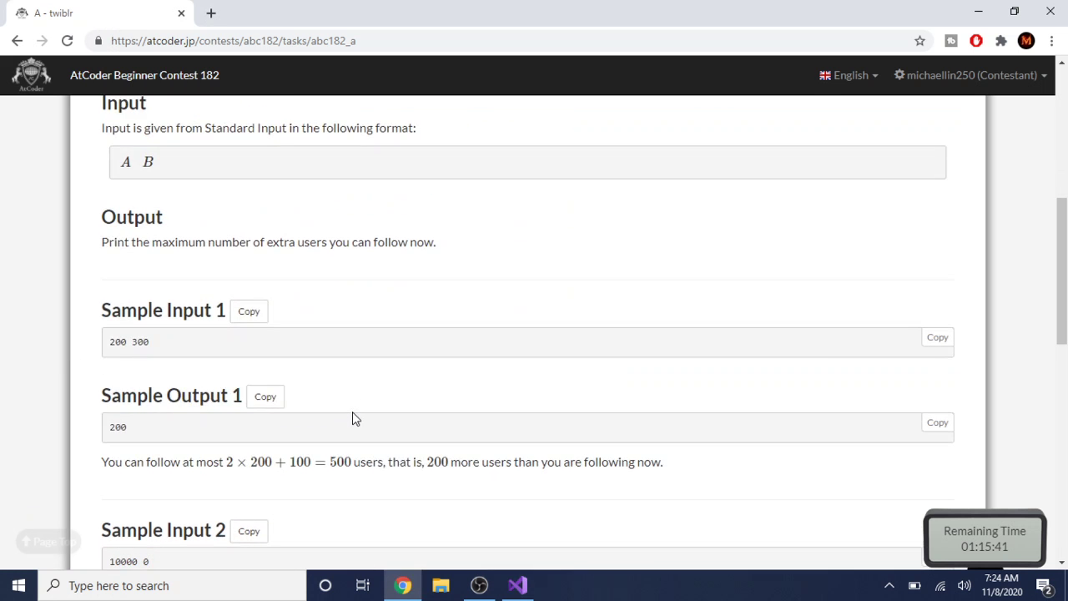
pyautogui.write('200 300')
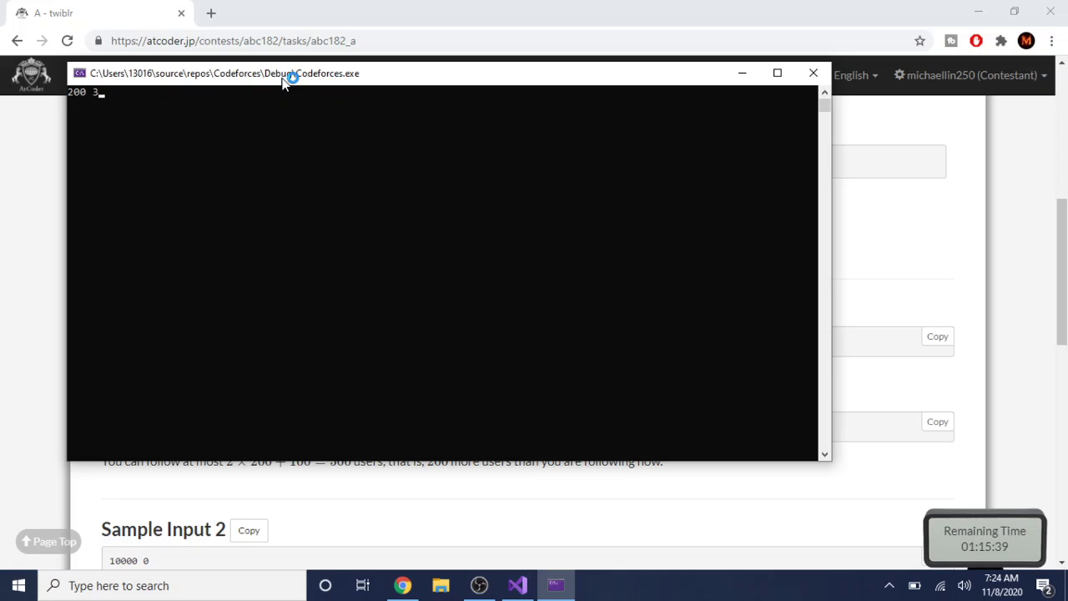
pyautogui.press('Return')
pyautogui.press('Return')
pyautogui.scroll(-2, 350, 251)
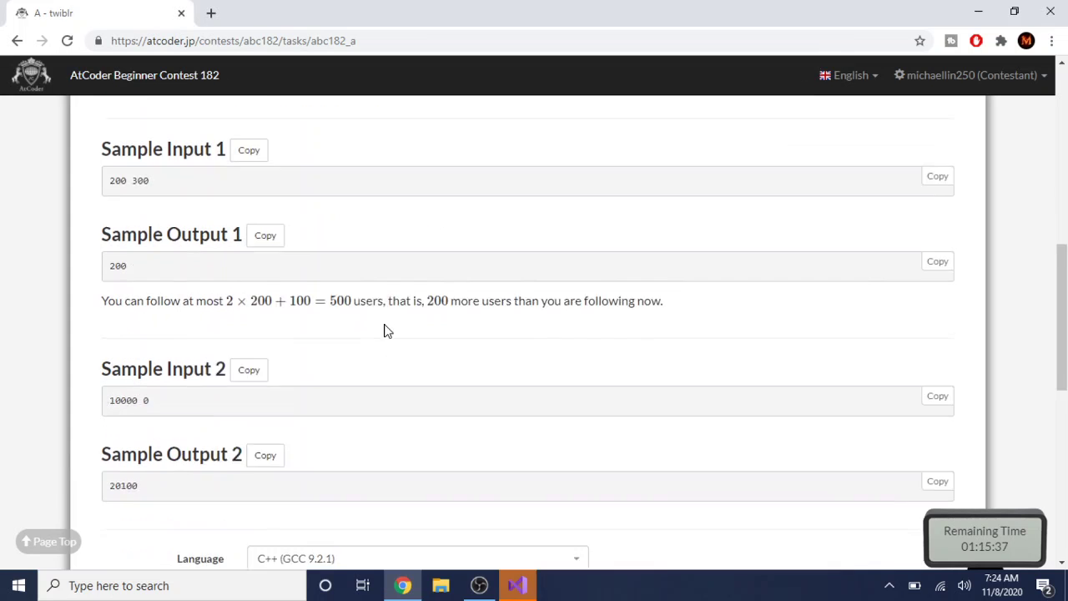
# - Copy sample input 2 from the twiblr page and run the program again with 10000 0 as input
pyautogui.click(249, 337)
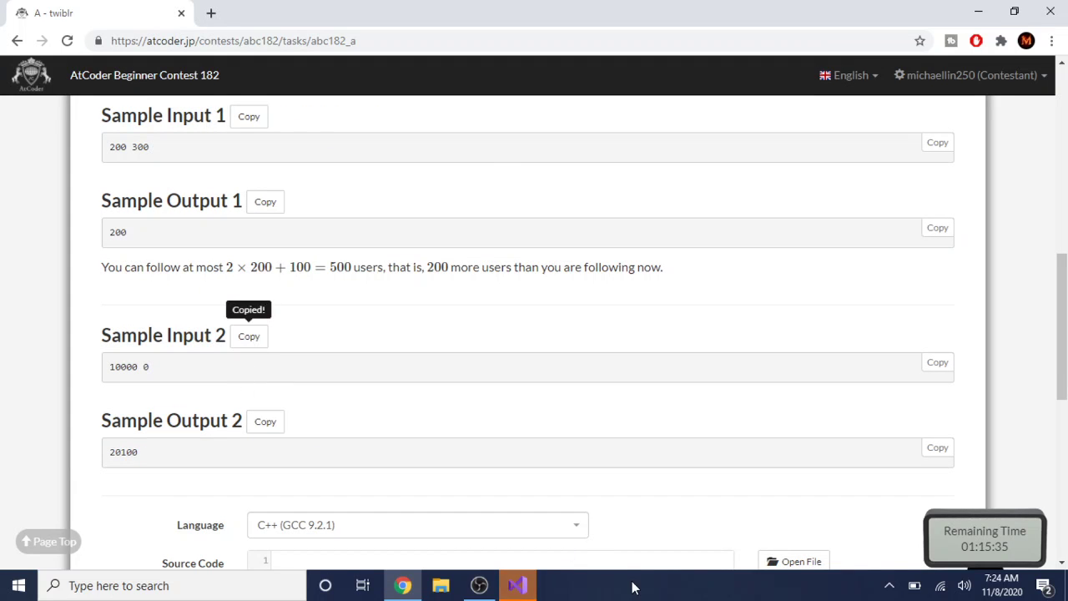
pyautogui.click(517, 584)
pyautogui.click(490, 55)
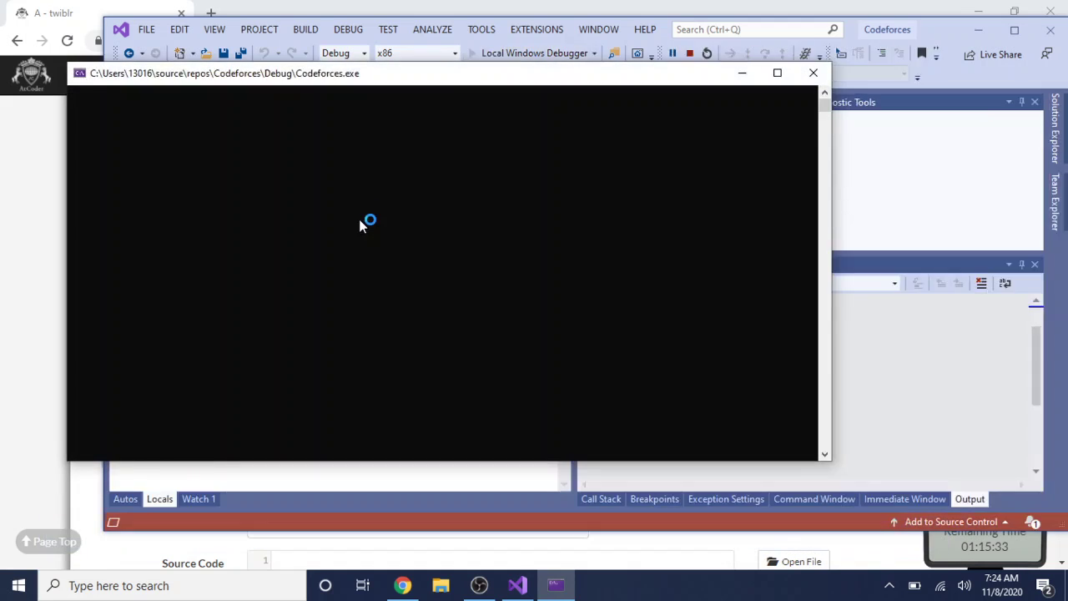
pyautogui.hotkey('ctrl', 'v')
pyautogui.press('Return')
pyautogui.press('Return')
# - Copy the whole Source.cpp code into the twiblr page's source code field and submit it in C++ (GCC 9.2.1)
pyautogui.click(396, 317)
pyautogui.hotkey('ctrl', 'a')
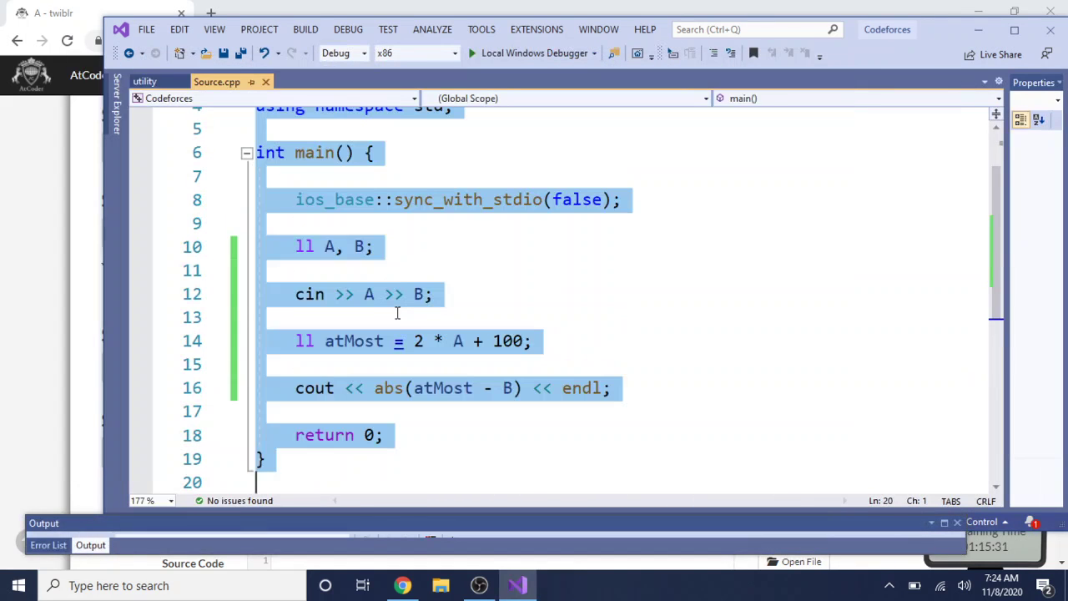
pyautogui.click(402, 585)
pyautogui.scroll(-3, 386, 420)
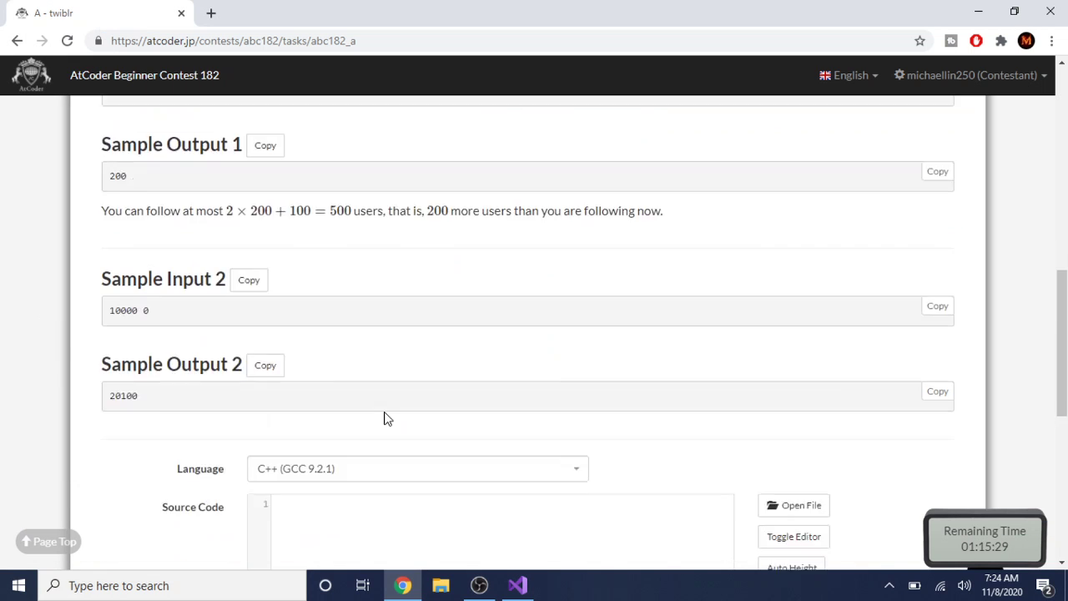
pyautogui.click(387, 420)
pyautogui.hotkey('ctrl', 'v')
pyautogui.scroll(-4, 385, 411)
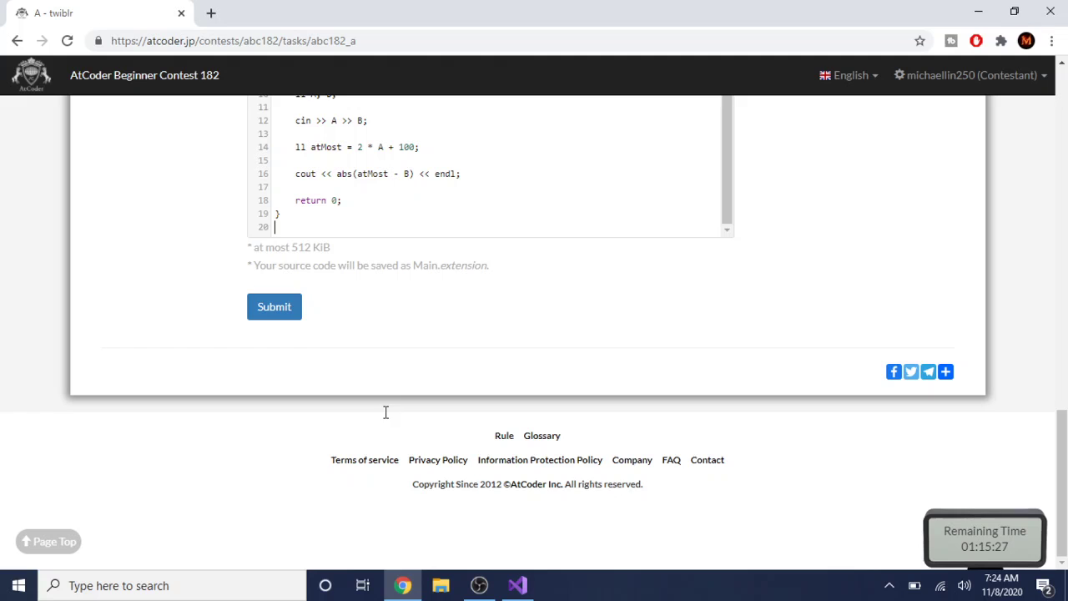
pyautogui.click(269, 306)
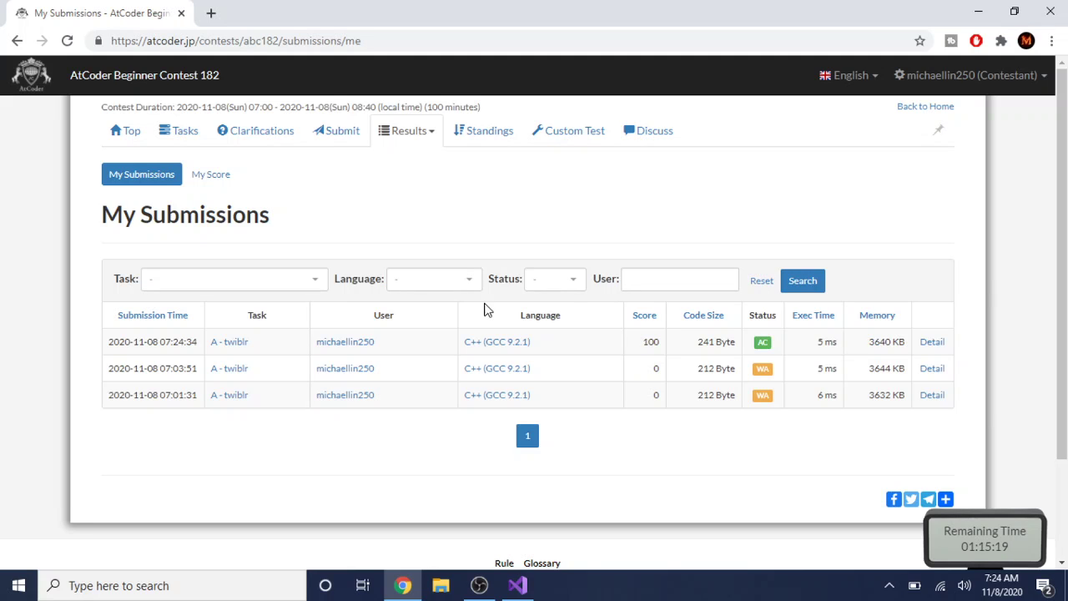
# - Open task B - Almost GCD from the contest's task list and read its statement, constraints and input format
pyautogui.click(181, 130)
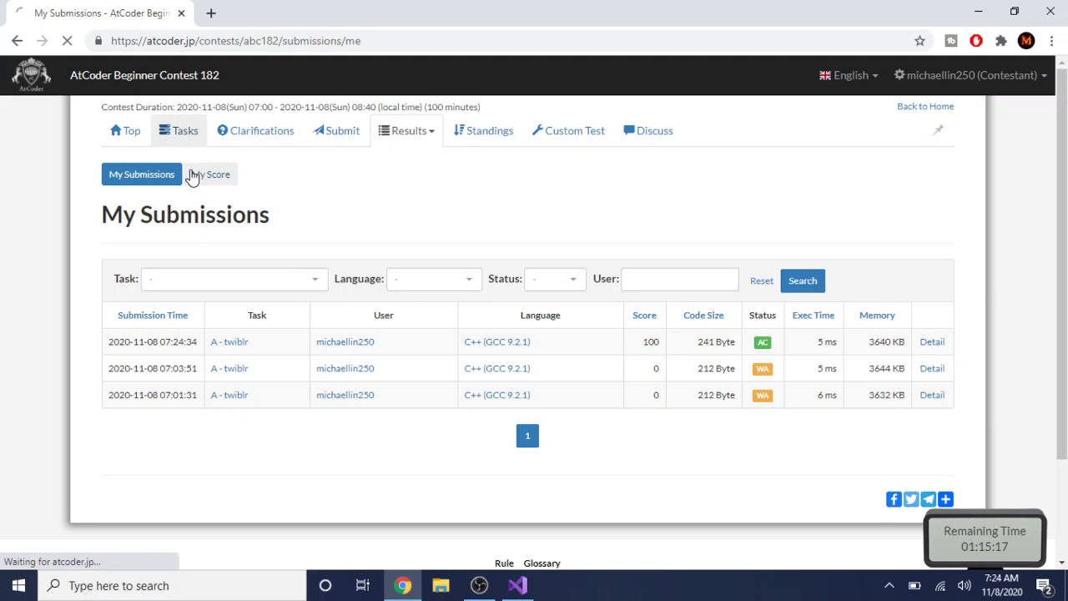
pyautogui.click(167, 314)
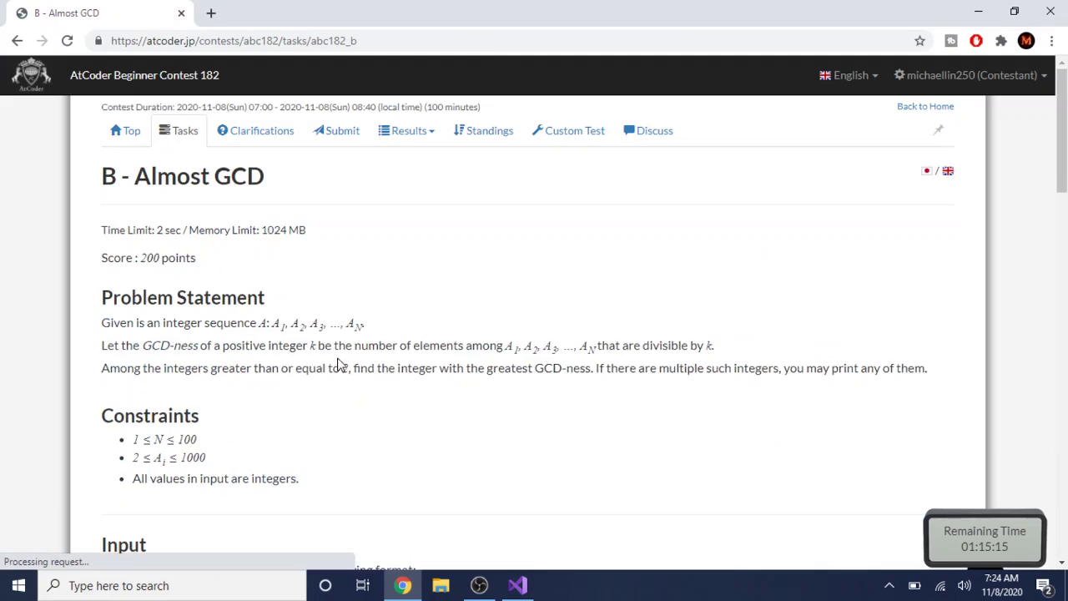
pyautogui.scroll(-2, 341, 364)
pyautogui.scroll(1, 342, 379)
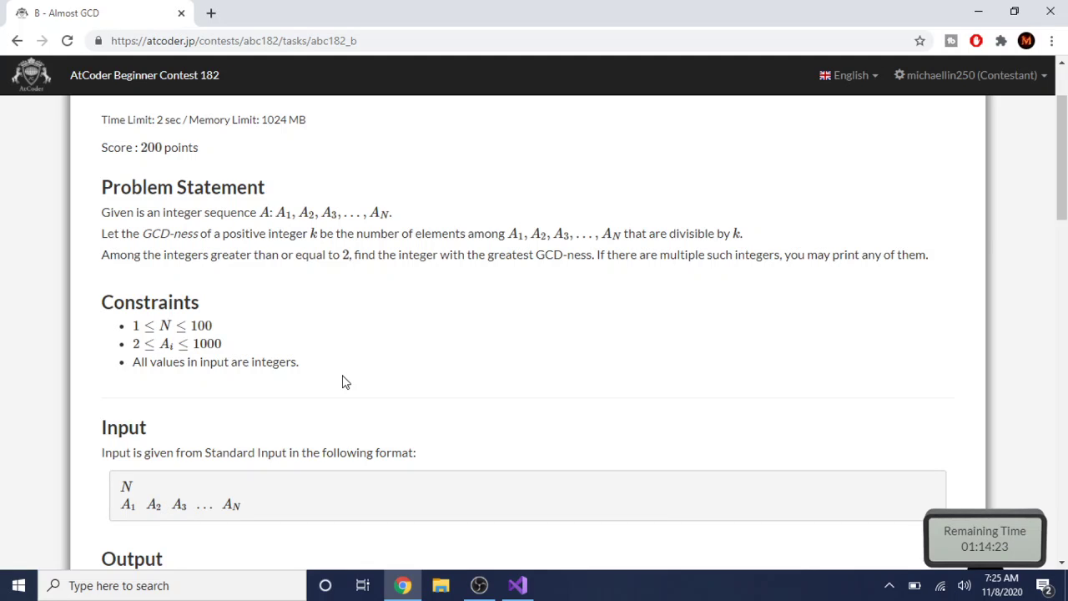
pyautogui.scroll(-2, 446, 393)
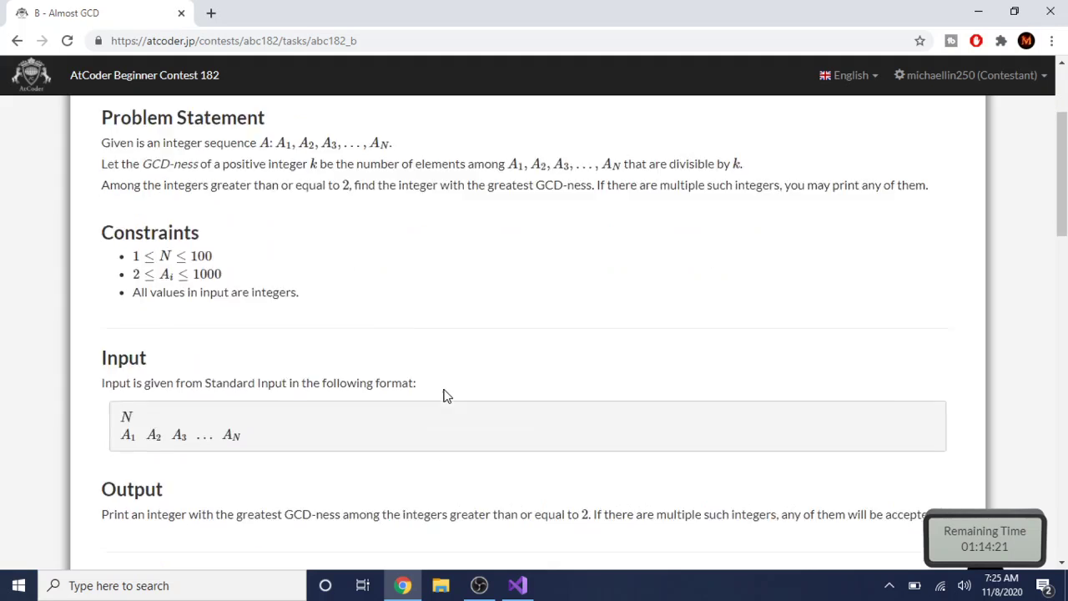
# - Delete the twiblr code in main of Source.cpp, from the A, B declaration through the cout line
pyautogui.click(517, 585)
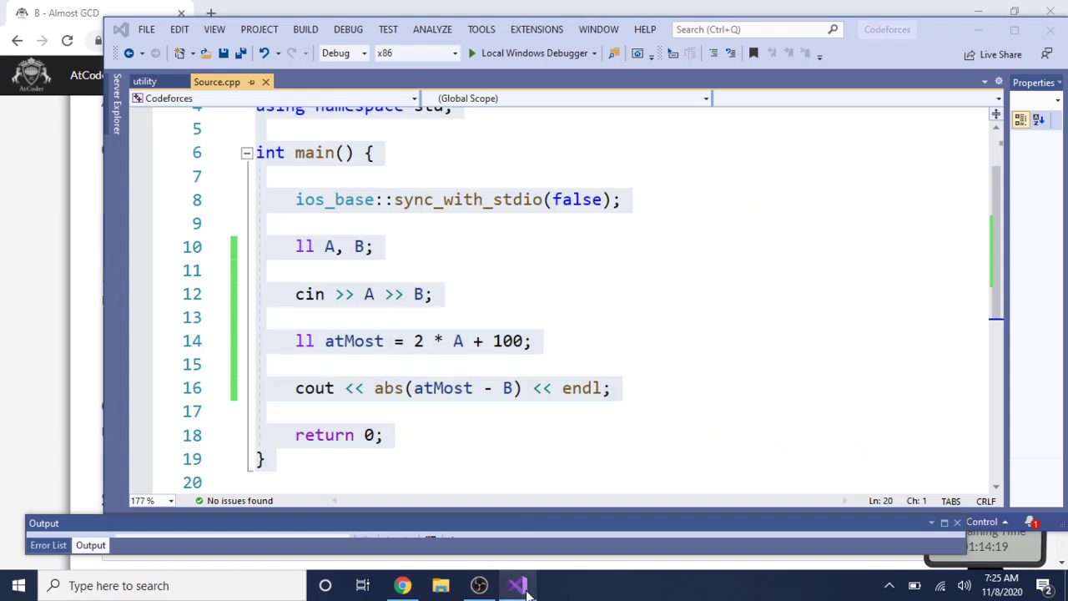
pyautogui.hotkey('ctrl', 'a')
pyautogui.click(550, 410)
pyautogui.moveTo(621, 385); pyautogui.dragTo(297, 247)
pyautogui.press('BackSpace')
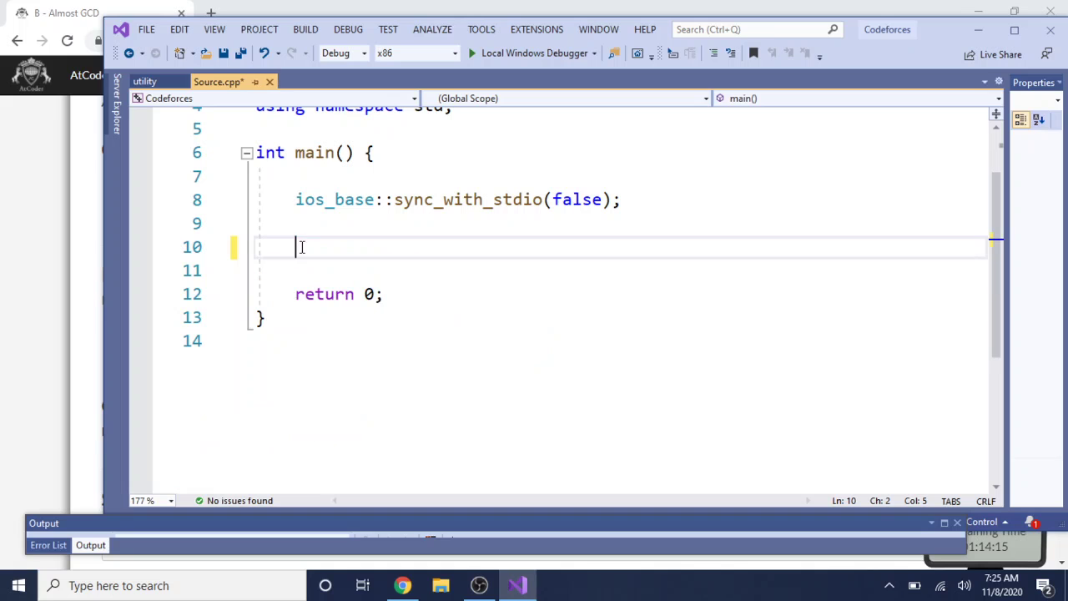
# - Tile the Almost GCD page and Visual Studio side by side and place the cursor on empty line 10 of main
pyautogui.moveTo(926, 29); pyautogui.dragTo(1067, 83)
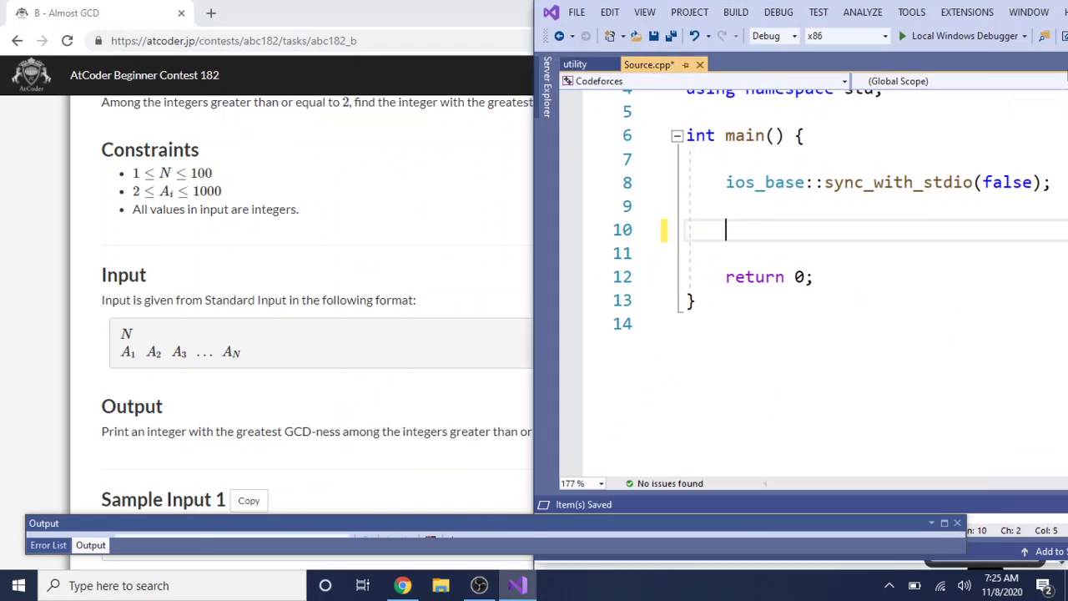
pyautogui.click(279, 162)
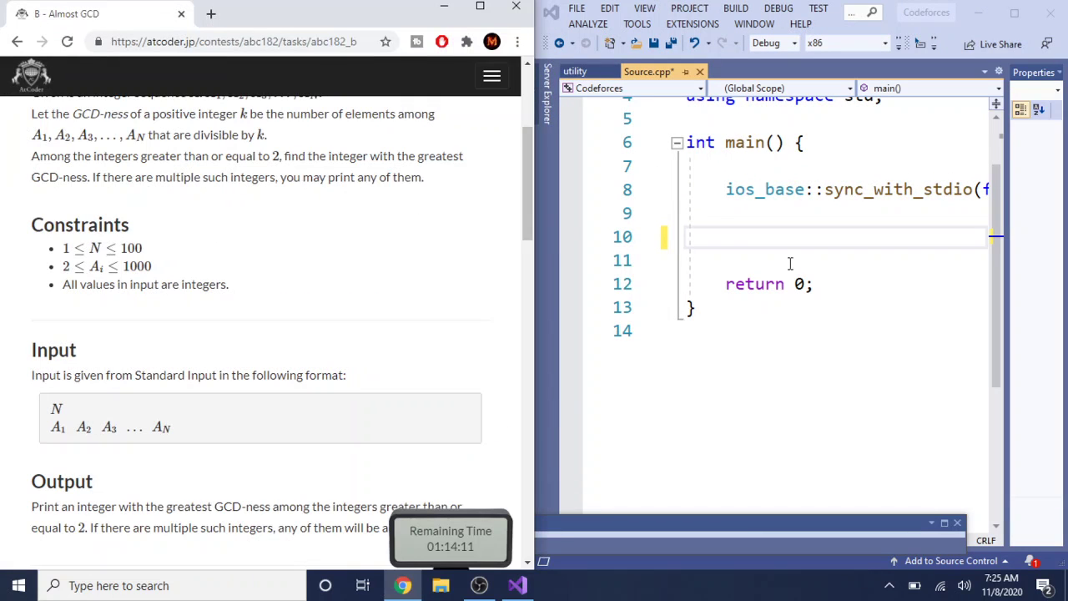
pyautogui.click(830, 255)
pyautogui.click(824, 239)
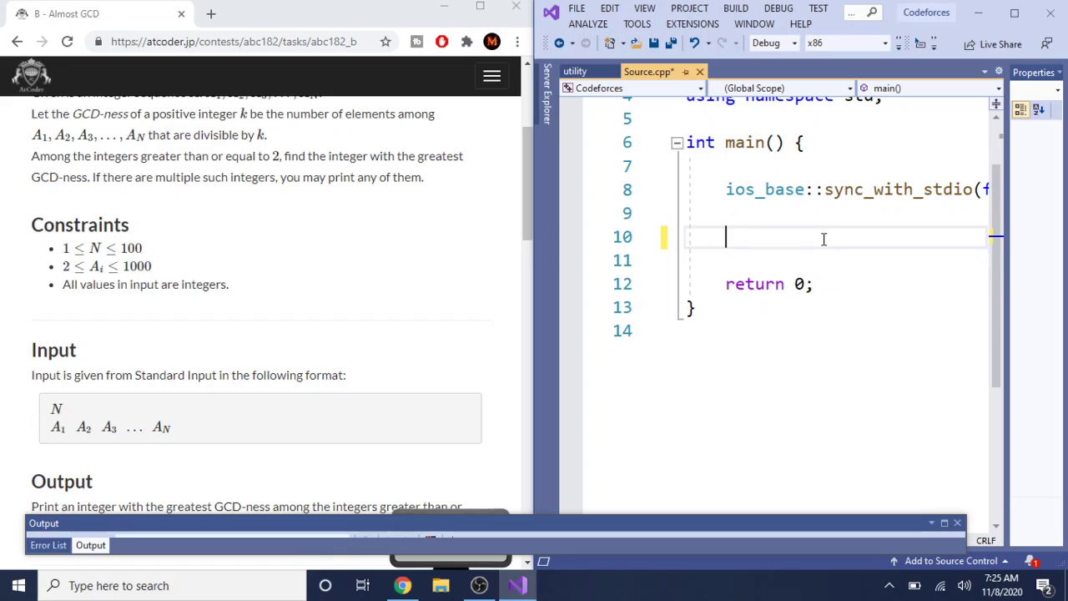
# - Declare the variable ll N in main and read it with cin >> N;
pyautogui.write('ll N;')
pyautogui.press('Return')
pyautogui.press('Return')
pyautogui.write('cin >> N;')
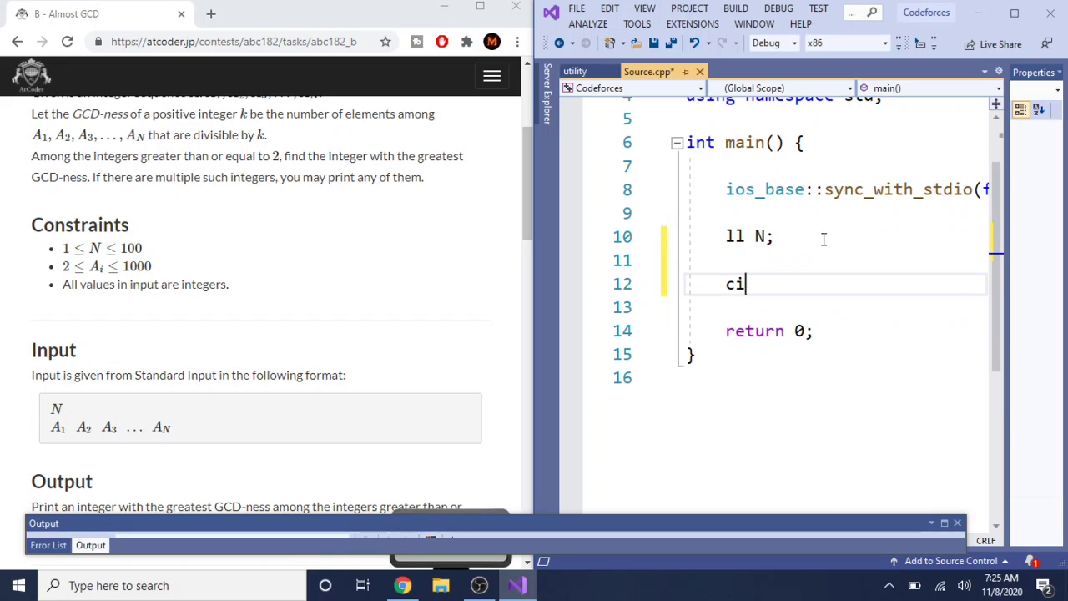
pyautogui.press('Return')
pyautogui.press('Return')
# - Declare vector<ll> A(N); below the input of N and begin a for loop beneath it
pyautogui.write('vector')
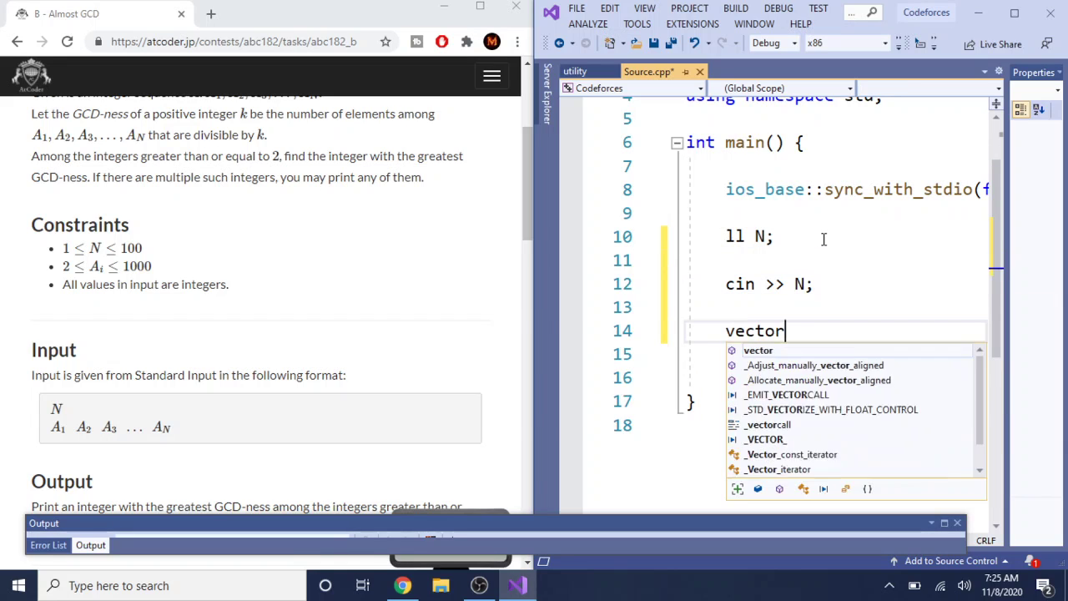
pyautogui.write('<ll> A')
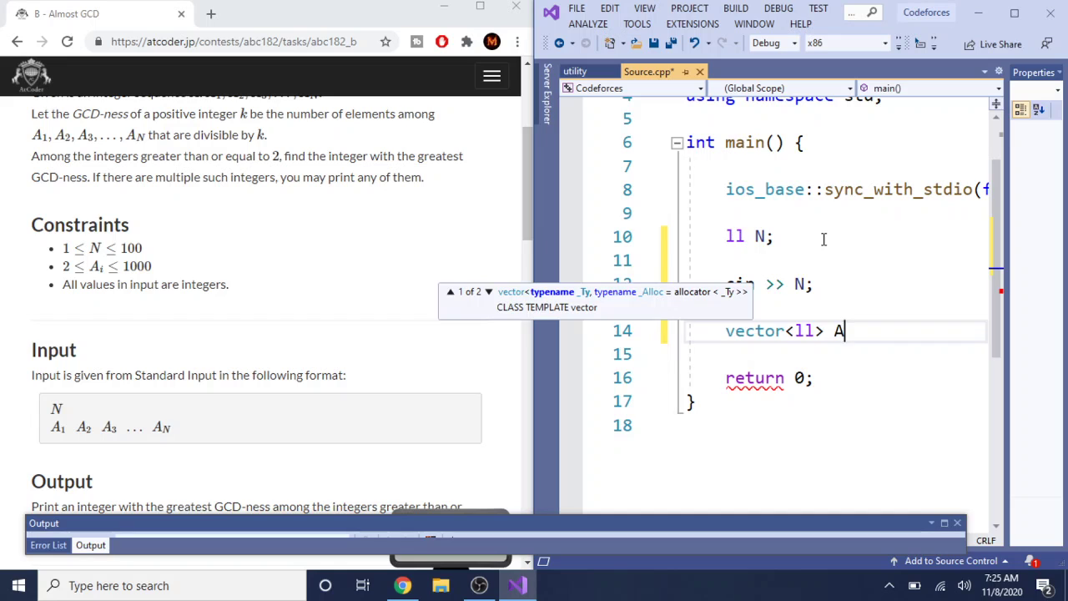
pyautogui.write('(N);')
pyautogui.press('Return')
pyautogui.write('f')
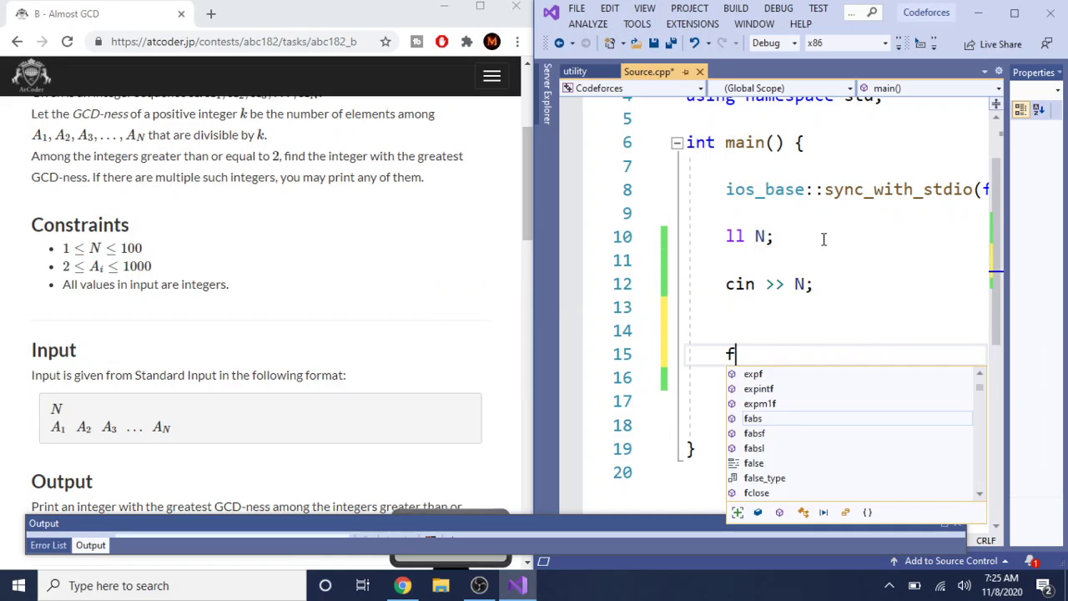
pyautogui.press('BackSpace')
pyautogui.press('BackSpace')
pyautogui.press('Up')
pyautogui.press('Down')
pyautogui.press('Down')
pyautogui.press('Return')
pyautogui.press('Return')
pyautogui.press('Up')
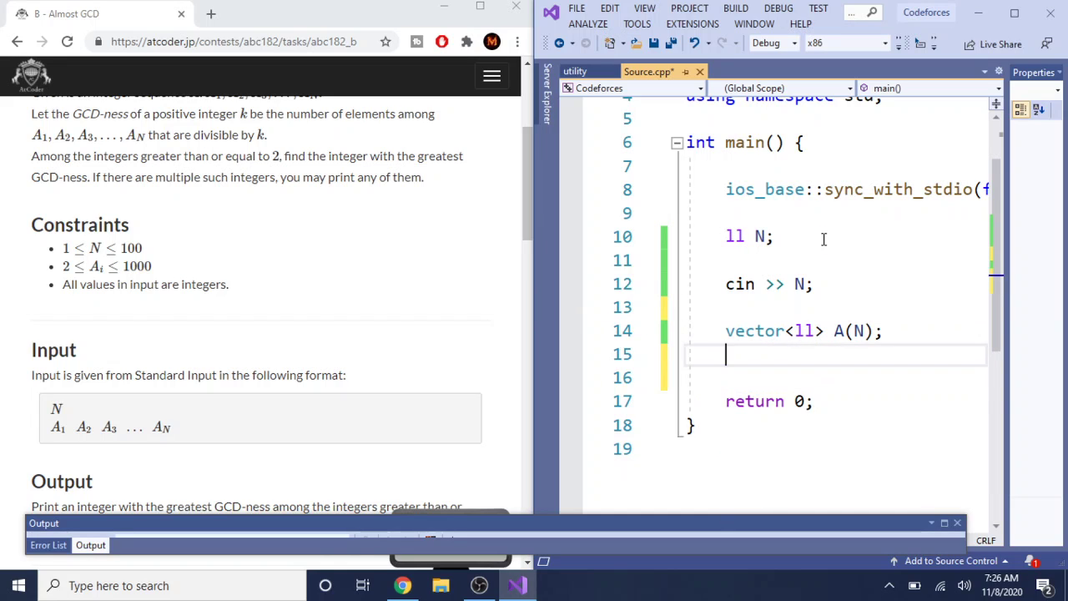
pyautogui.write('for(')
pyautogui.write('auto x : N')
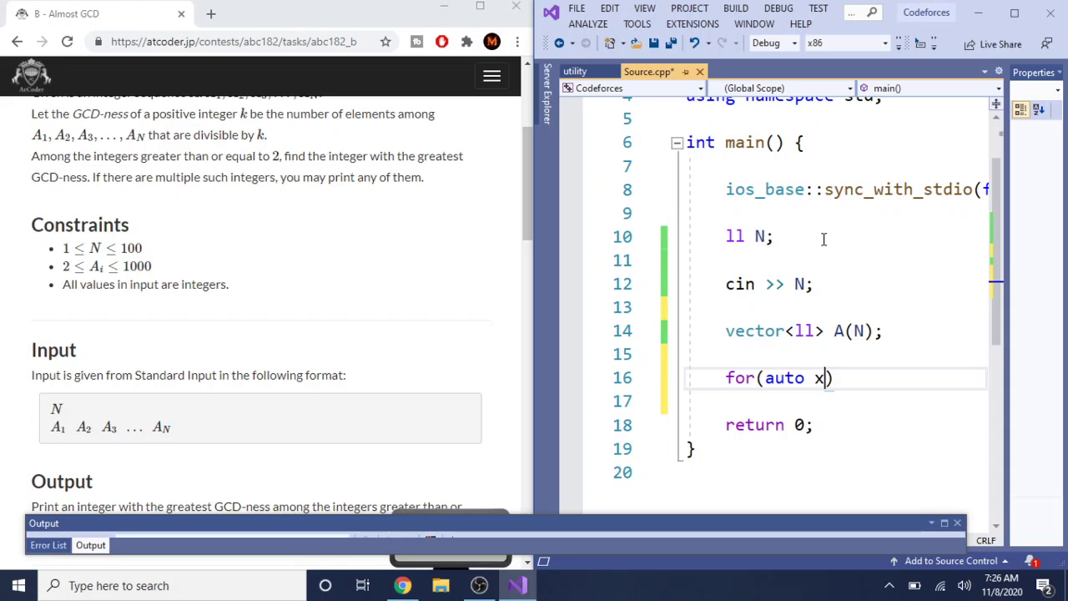
pyautogui.press('BackSpace')
pyautogui.press('BackSpace')
pyautogui.press('BackSpace')
pyautogui.press('BackSpace')
pyautogui.press('BackSpace')
pyautogui.press('BackSpace')
pyautogui.press('BackSpace')
pyautogui.press('BackSpace')
pyautogui.press('BackSpace')
pyautogui.press('BackSpace')
# - Complete the loop as for (int i = 0; i < N; i++) reading cin >> A[i]; and add blank lines below it
pyautogui.write('int i = 0; i ')
pyautogui.write('< N; i++)')
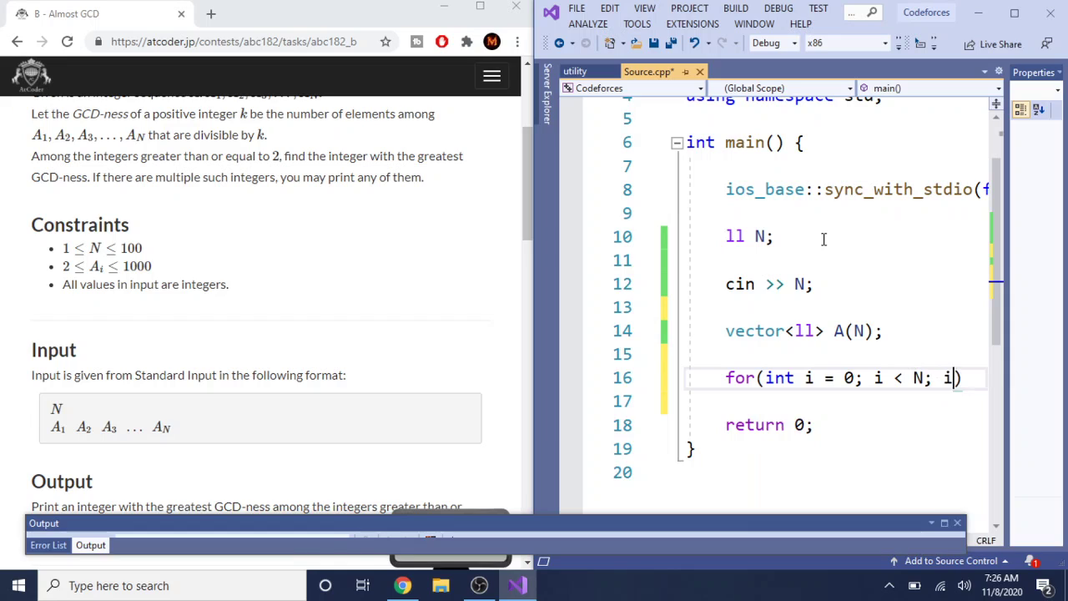
pyautogui.press('Return')
pyautogui.write('cin >> ')
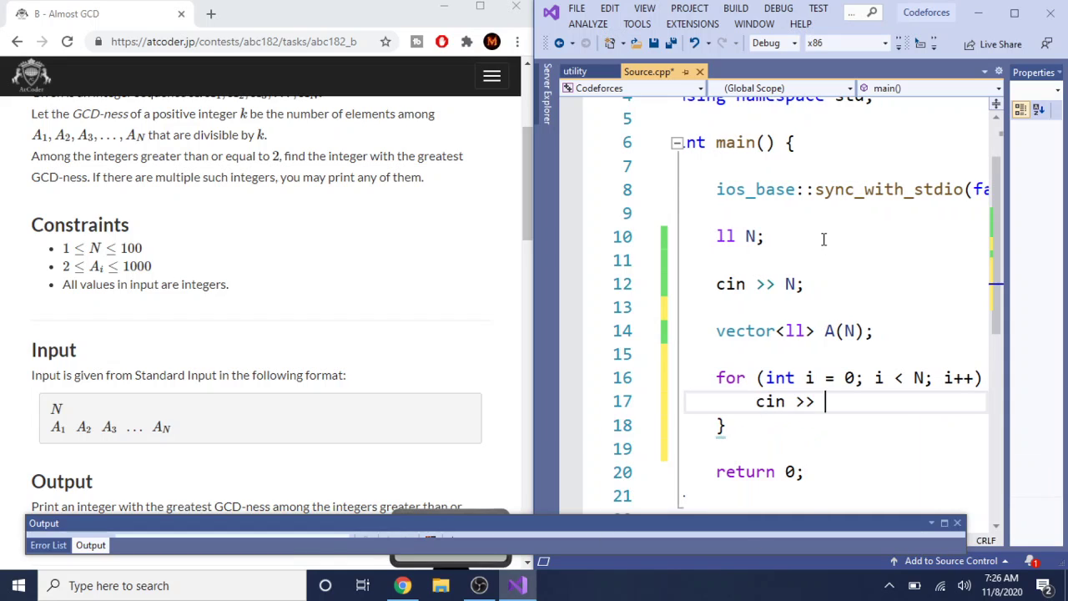
pyautogui.write('A[i];')
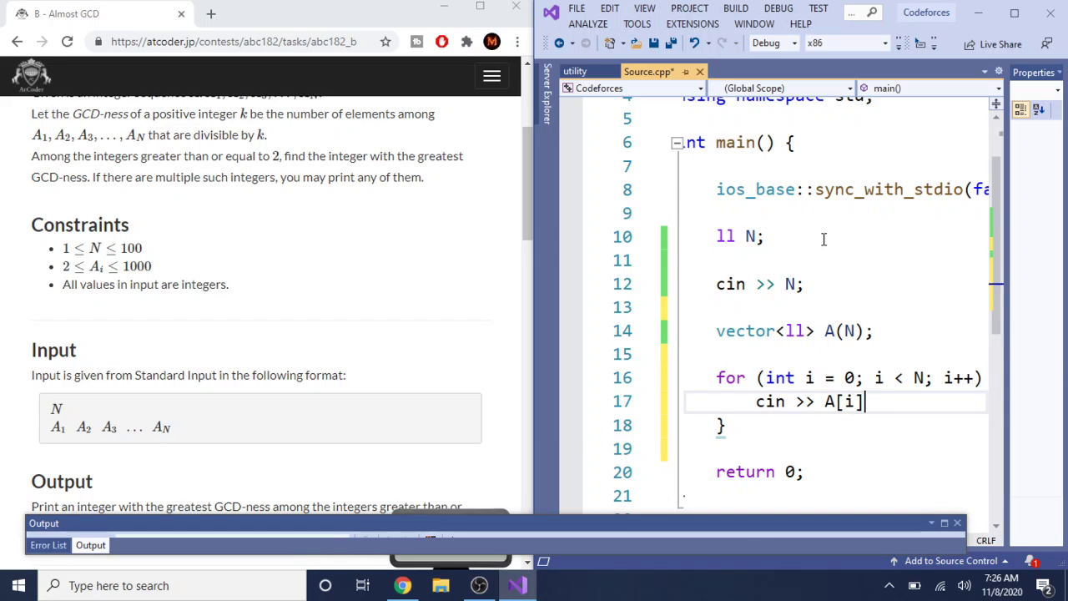
pyautogui.press('Down')
pyautogui.press('Return')
pyautogui.press('Return')
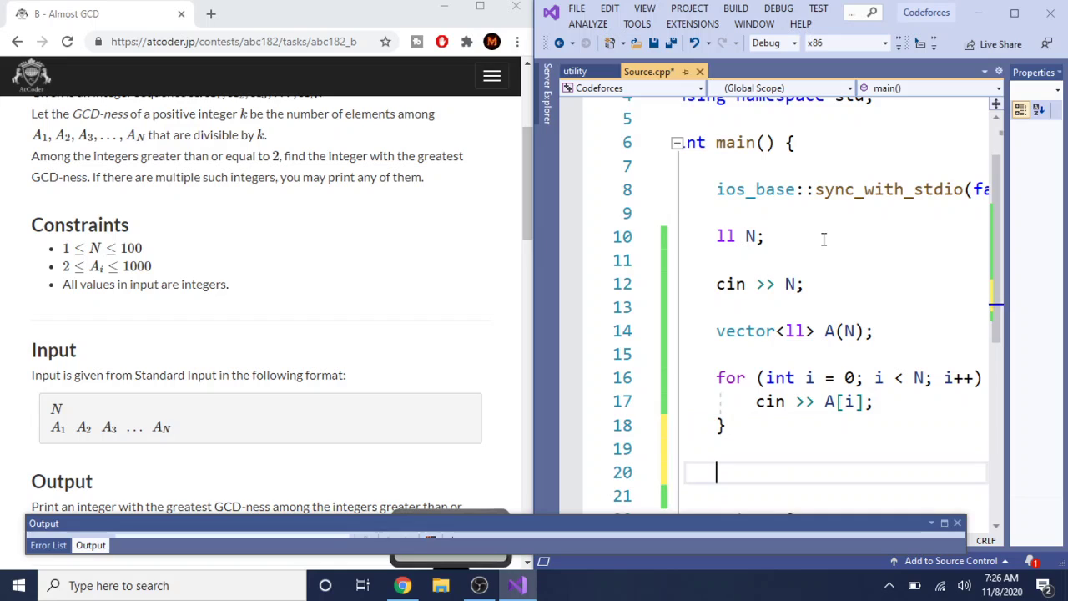
# - Add a loop for (int i = 2; i <= 1000; i++) with an empty body below the input loop
pyautogui.write('for(int i = 2')
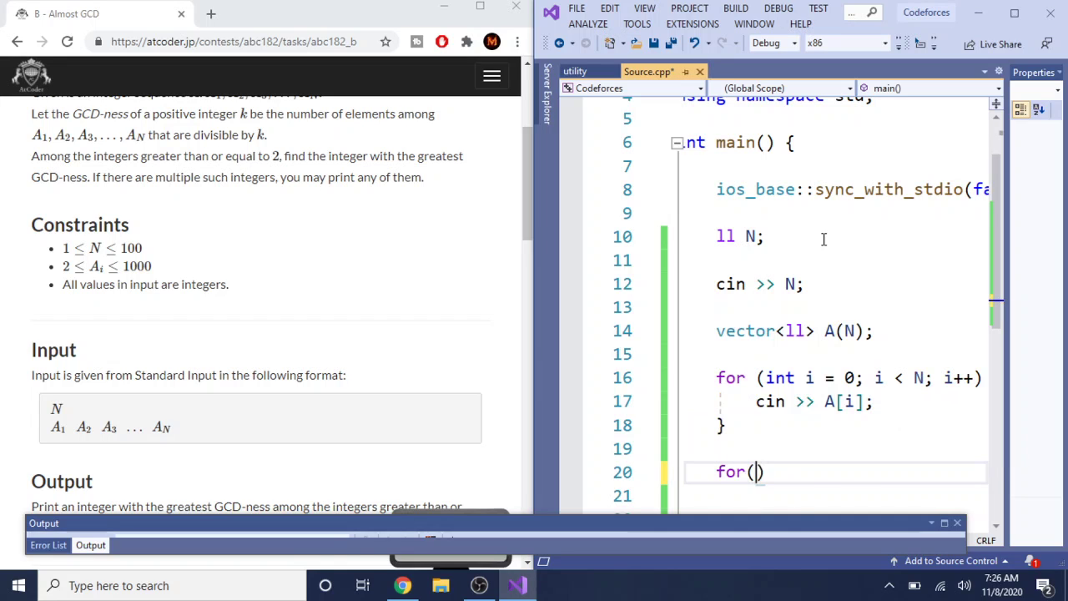
pyautogui.write('; i ')
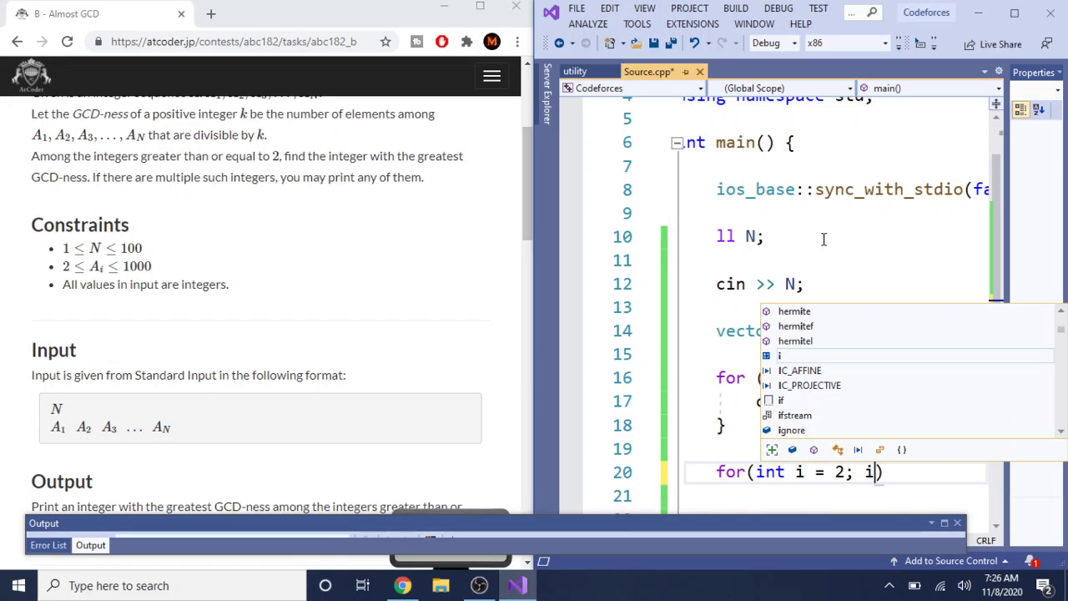
pyautogui.write('<=')
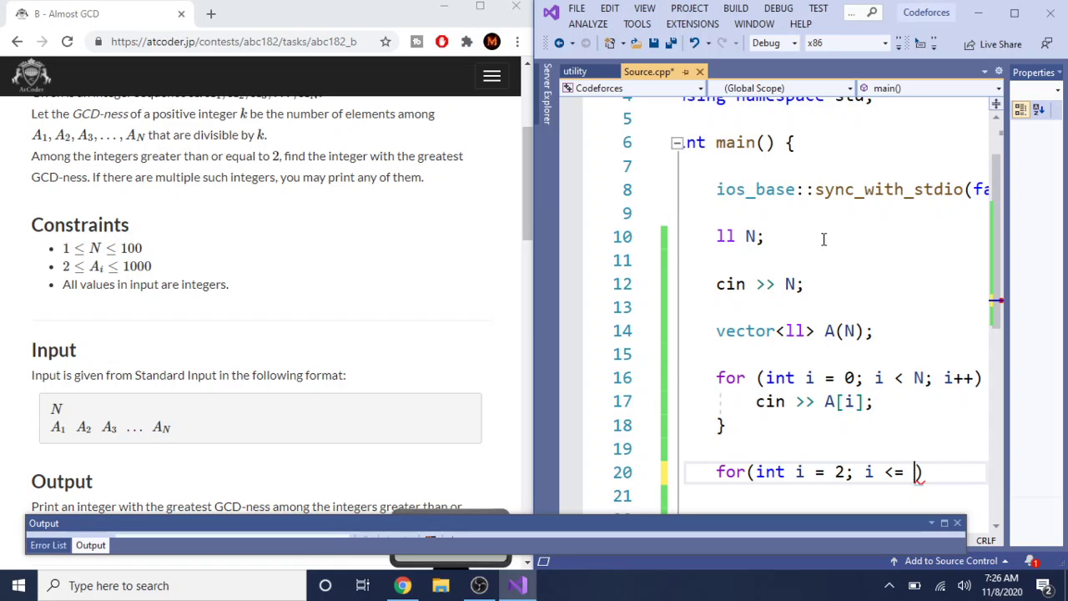
pyautogui.write('1000; i++)')
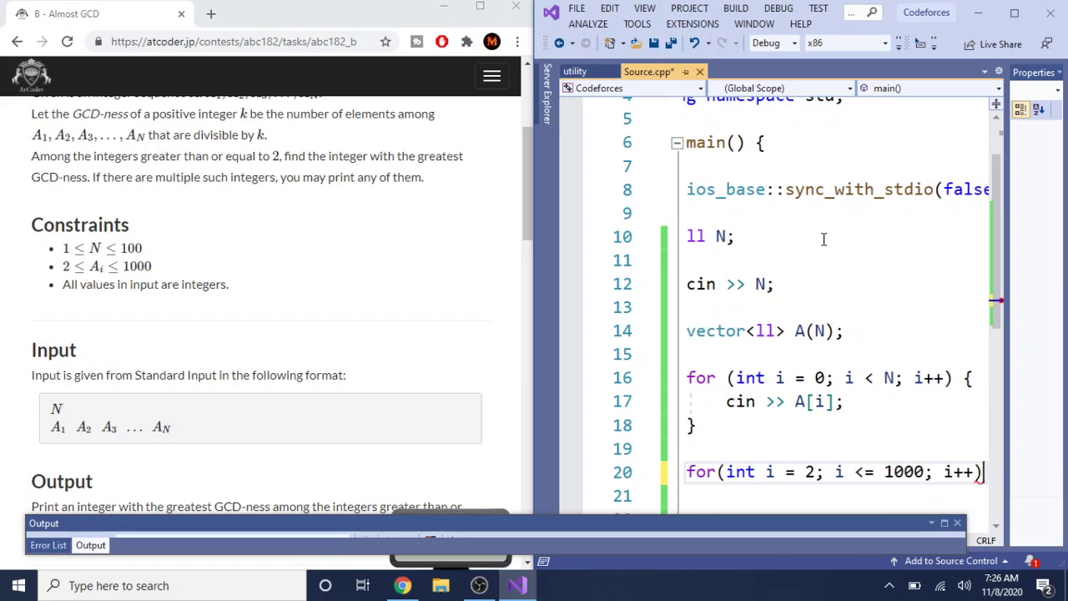
pyautogui.press('Return')
pyautogui.hscroll(-2, 854, 322)
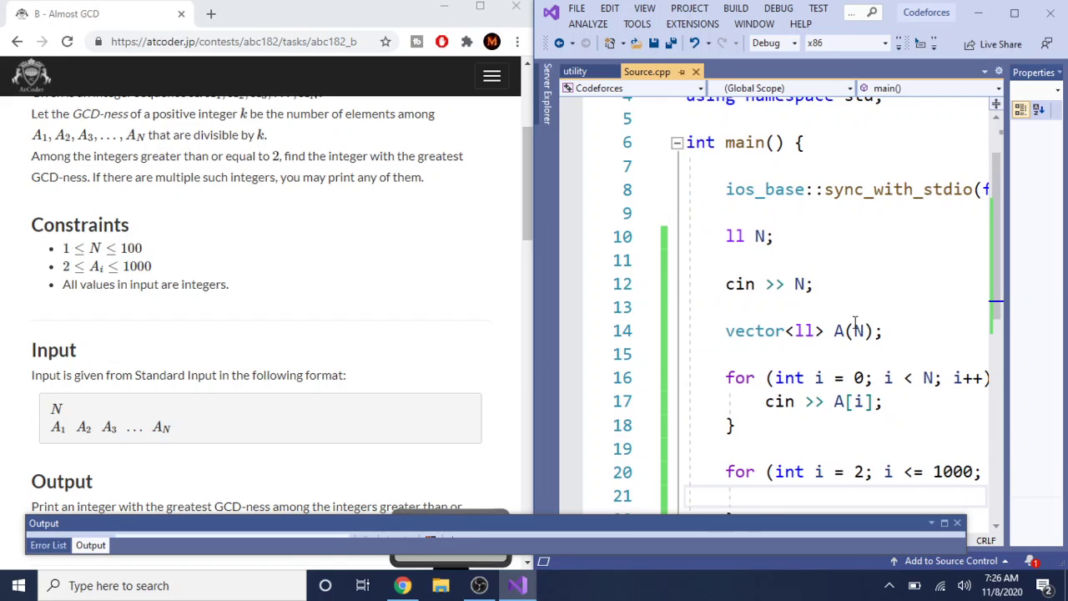
# - Nest a loop for (int j = 0; j < N; j++) with an empty body inside the 2-to-1000 loop
pyautogui.scroll(-6, 855, 322)
pyautogui.scroll(3, 853, 319)
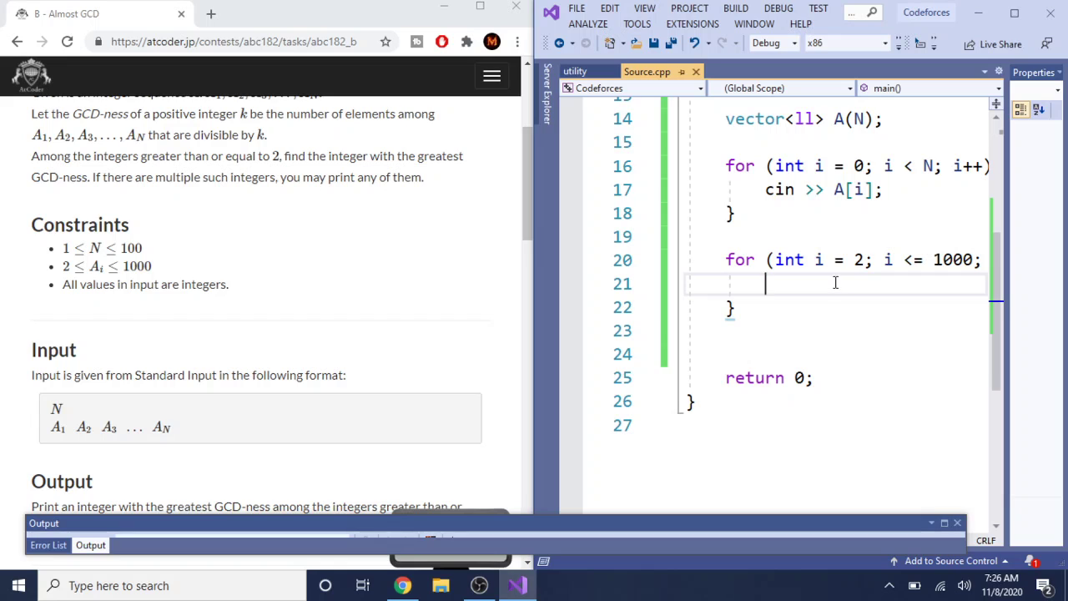
pyautogui.press('Return')
pyautogui.press('Return')
pyautogui.press('Up')
pyautogui.write('for)')
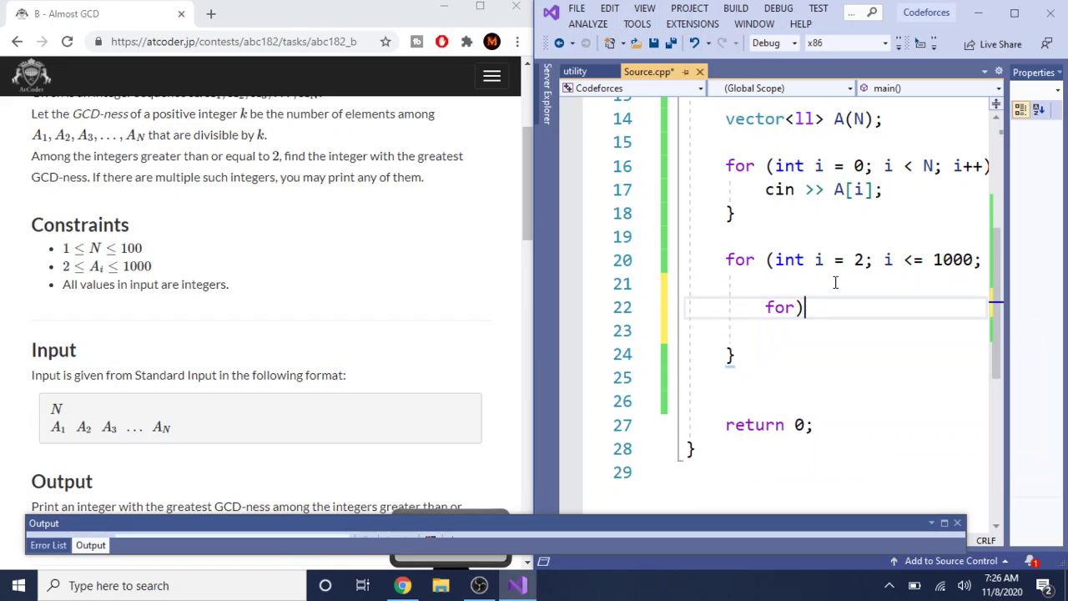
pyautogui.write('(int j = 0; j ')
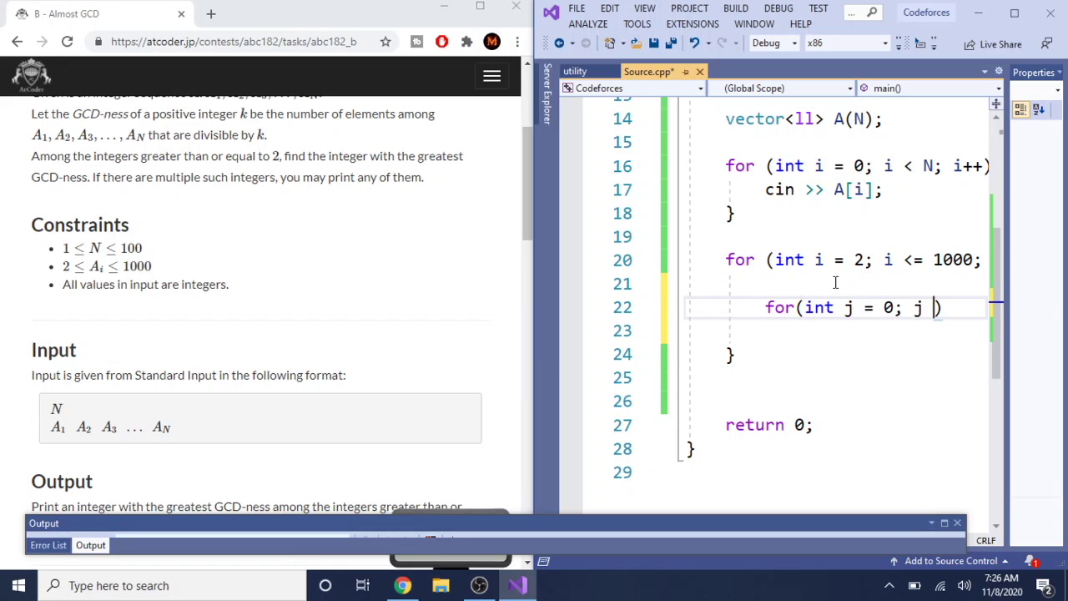
pyautogui.write('< A')
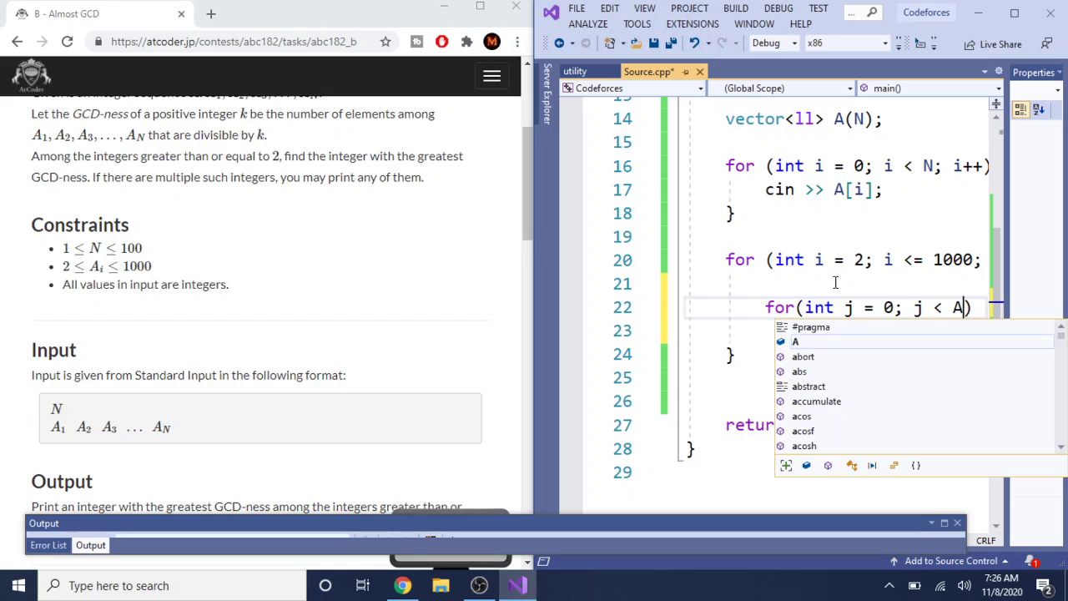
pyautogui.press('BackSpace')
pyautogui.write('N; j++')
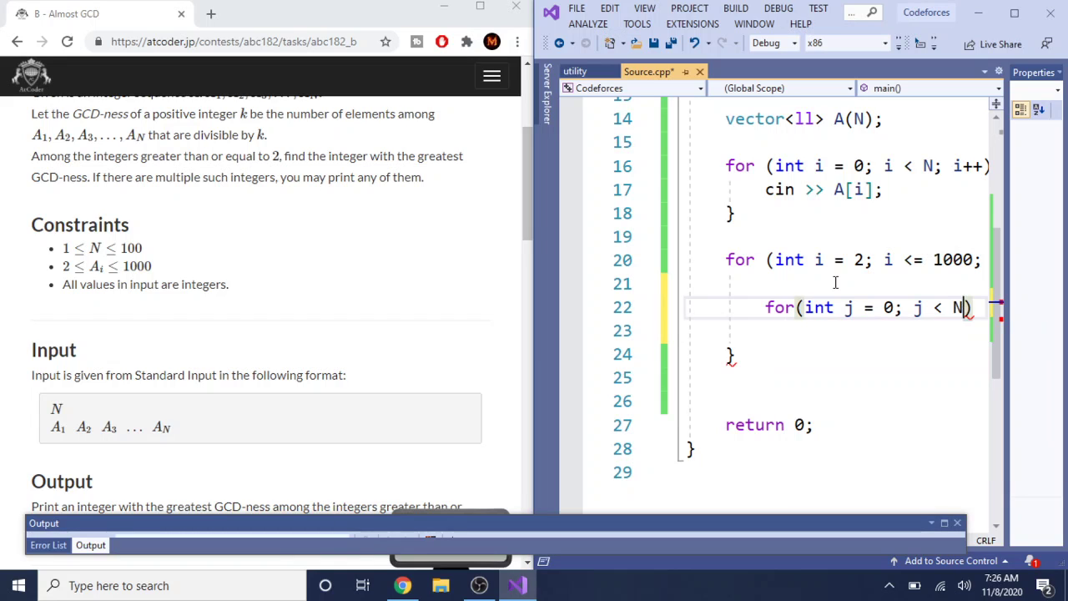
pyautogui.write('){')
pyautogui.press('Return')
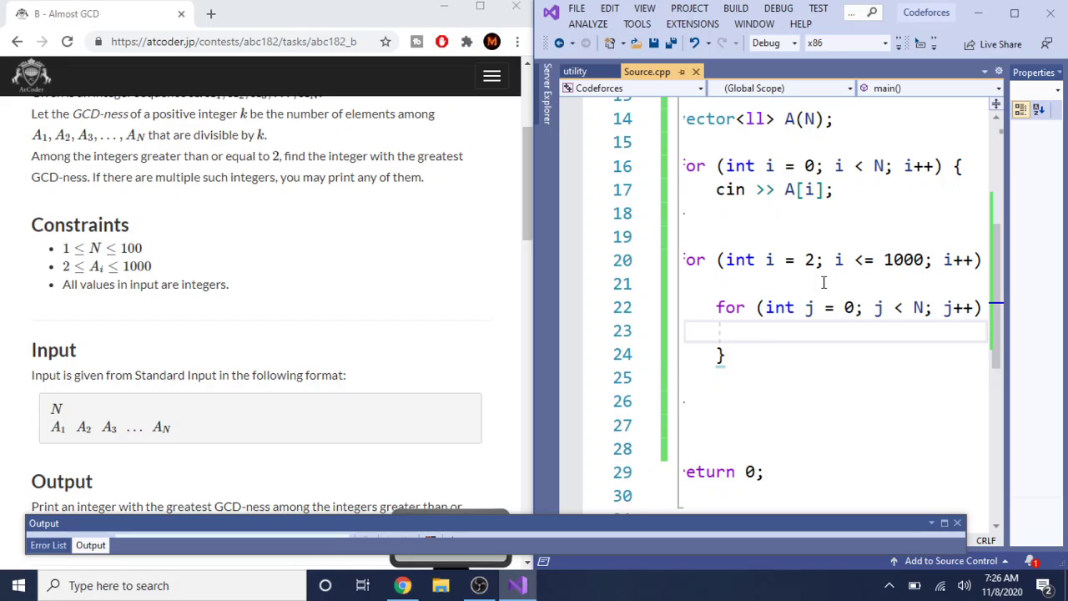
# - Add an empty if block with the condition A[j] % i == 0 inside the j loop
pyautogui.press('Return')
pyautogui.press('Return')
pyautogui.press('Up')
pyautogui.write('if(A')
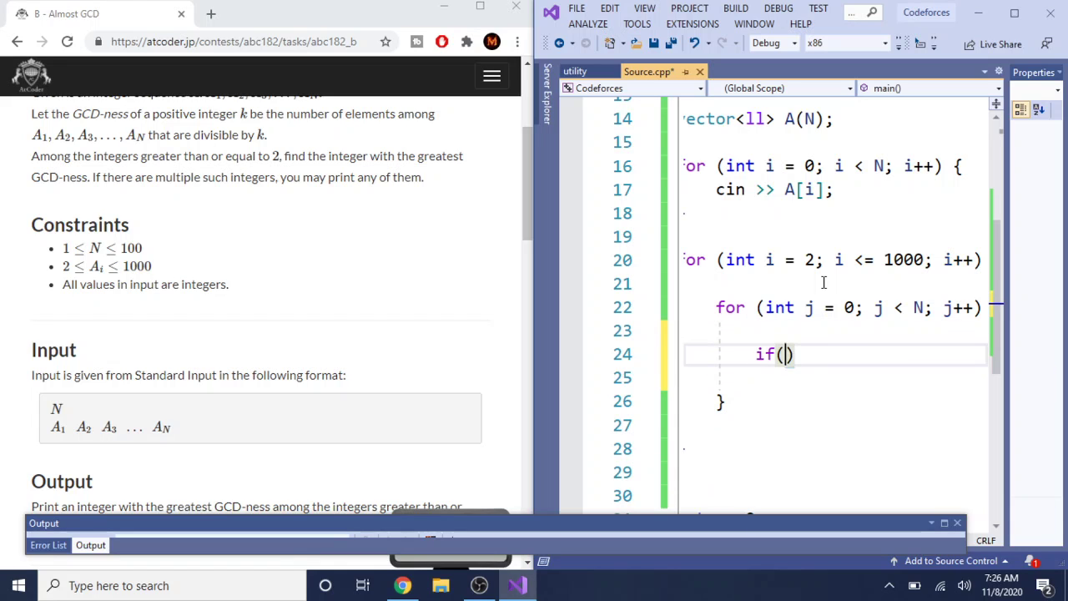
pyautogui.write('[j] >')
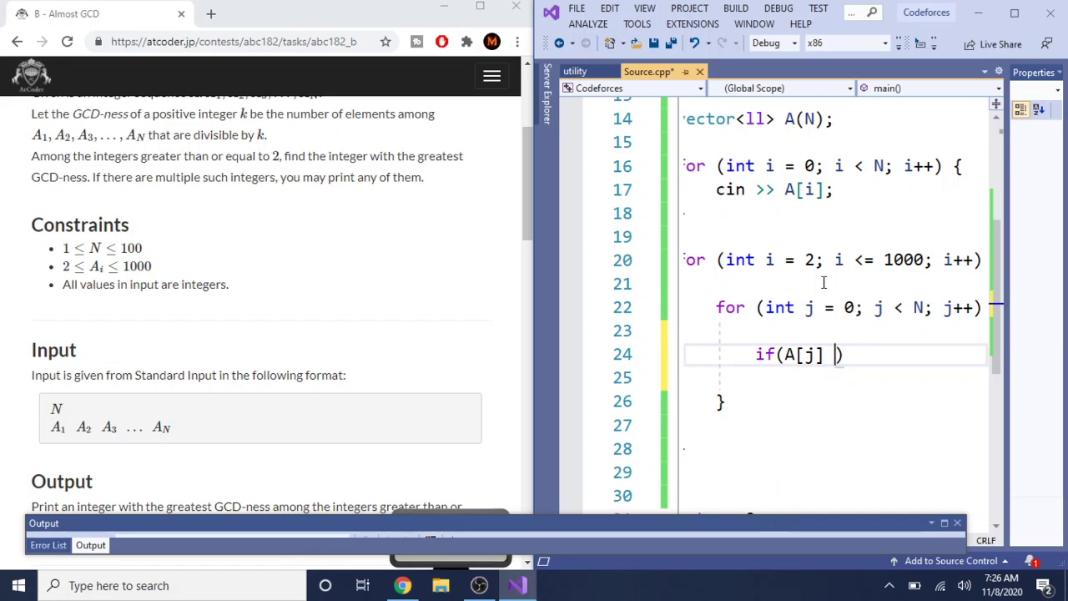
pyautogui.press('BackSpace')
pyautogui.press('BackSpace')
pyautogui.write('% ')
pyautogui.write('i == ')
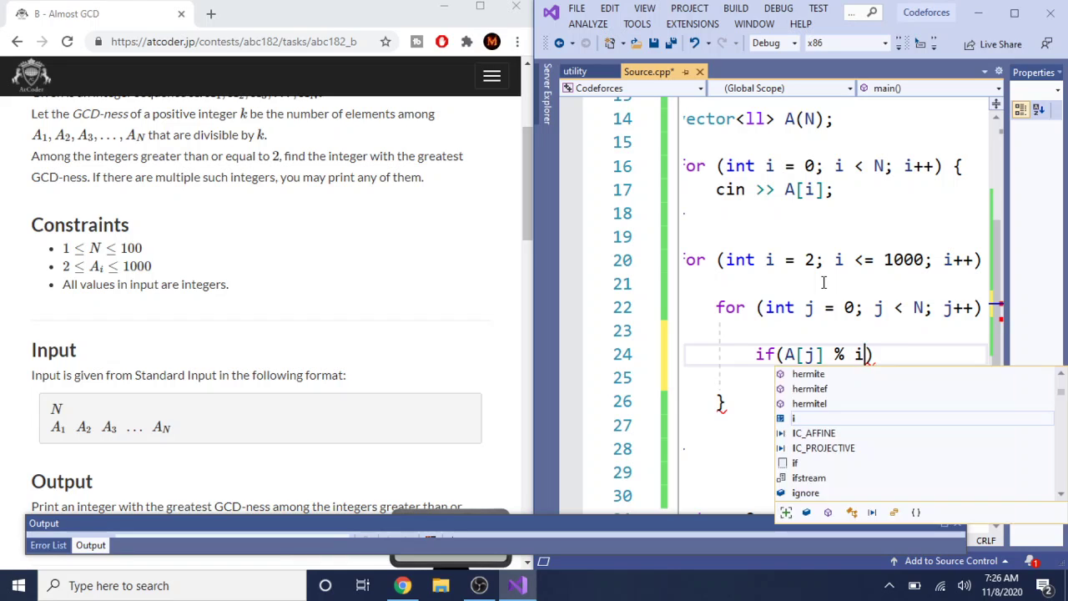
pyautogui.write('0) {')
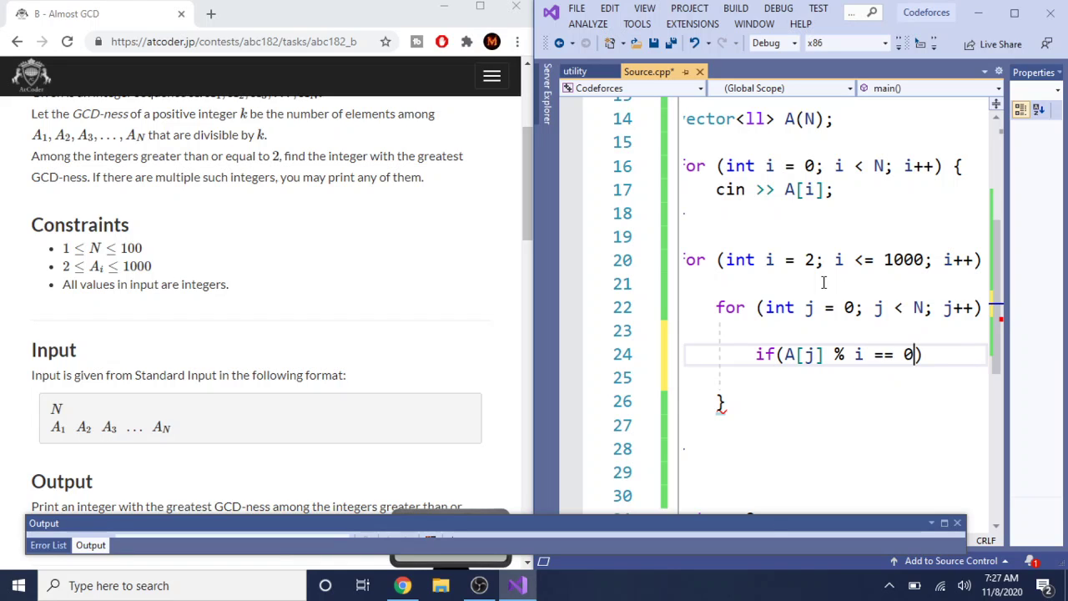
pyautogui.press('Return')
# - Declare ll maxDiv = INT_MIN; on a new line directly above the 2-to-1000 loop
pyautogui.click(785, 237)
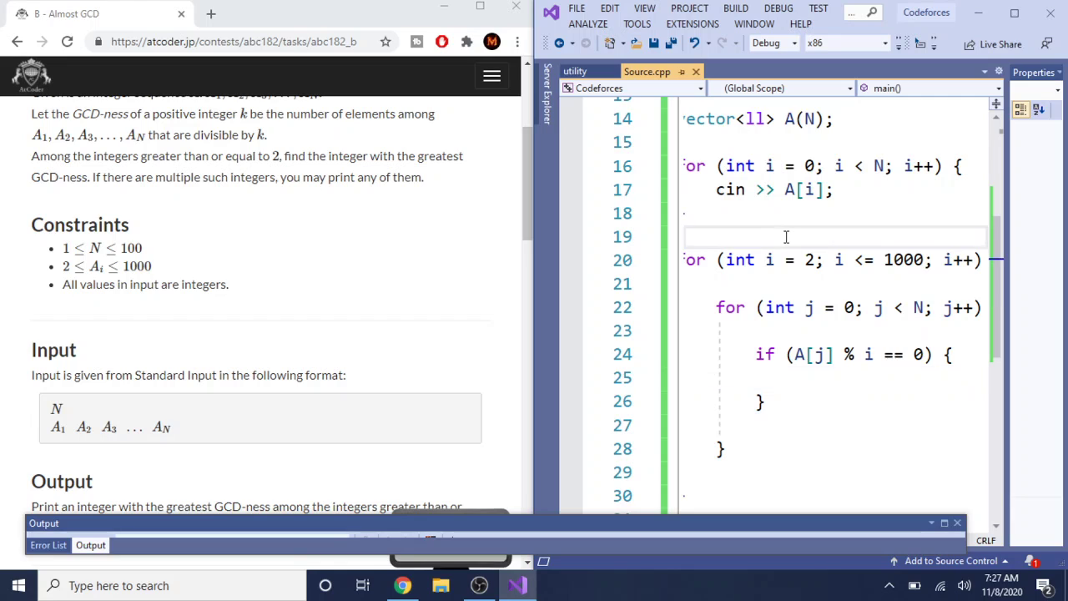
pyautogui.press('Return')
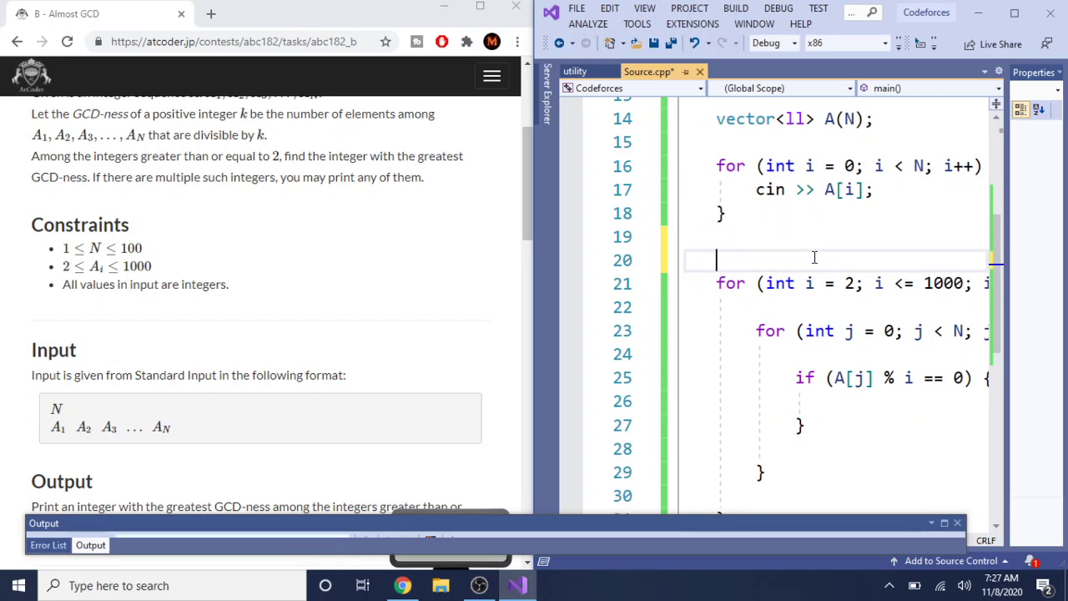
pyautogui.write('ll d')
pyautogui.press('BackSpace')
pyautogui.write('mastDiv')
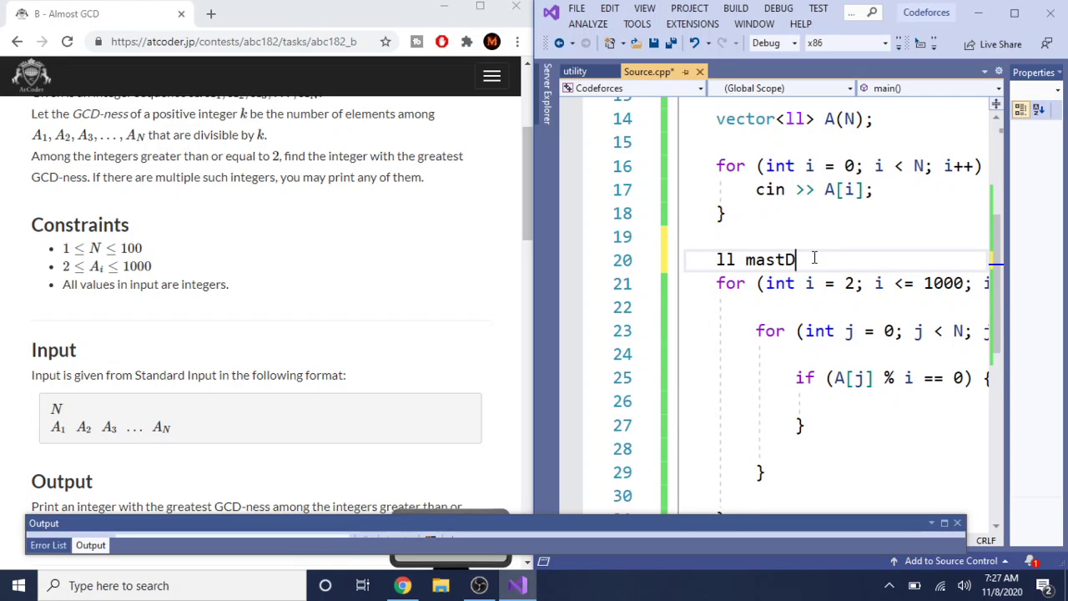
pyautogui.press('BackSpace')
pyautogui.press('BackSpace')
pyautogui.press('BackSpace')
pyautogui.press('BackSpace')
pyautogui.press('BackSpace')
pyautogui.press('BackSpace')
pyautogui.write('xDiv = INT_MIN;')
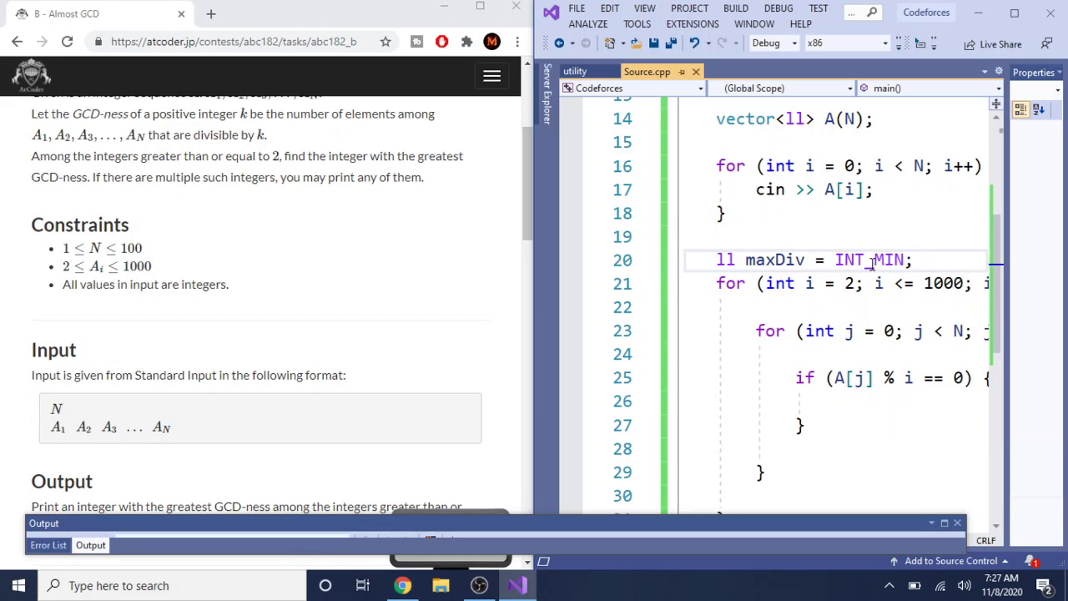
# - Change the initial value of maxDiv to LLONG_MIN
pyautogui.click(873, 259)
pyautogui.press('BackSpace')
pyautogui.press('BackSpace')
pyautogui.press('BackSpace')
pyautogui.press('BackSpace')
pyautogui.write('LLONG_')
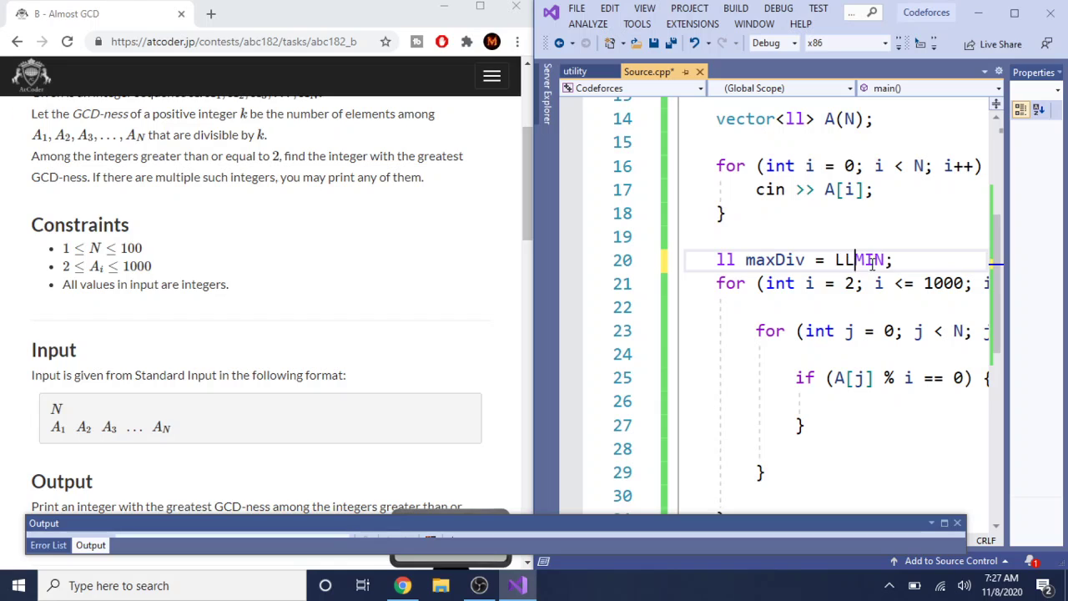
# - Declare ll eachDiv = 0; inside the 2-to-1000 loop, directly above the j loop
pyautogui.click(911, 401)
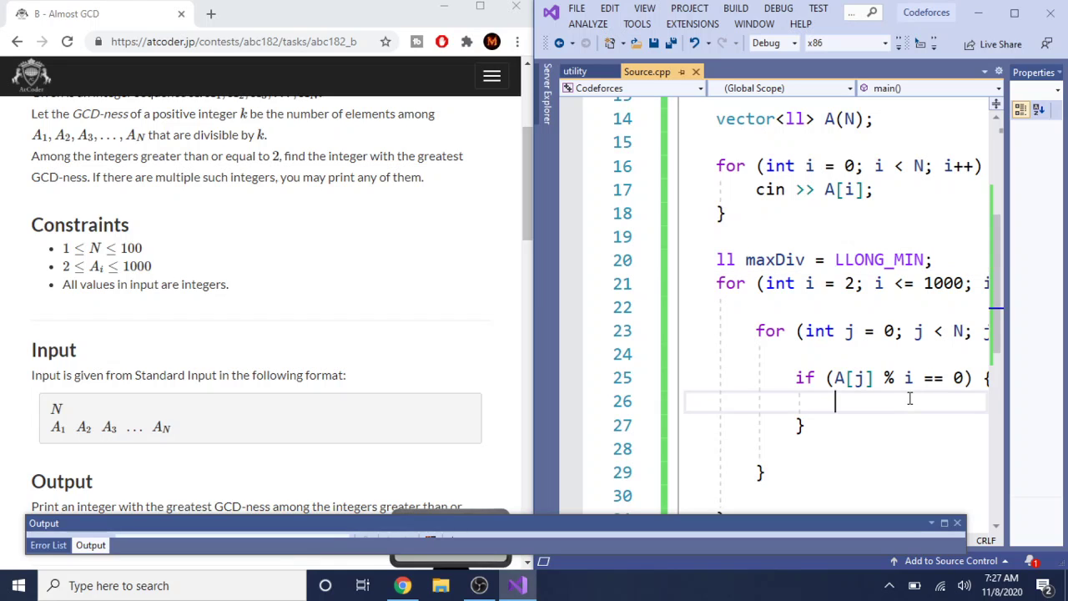
pyautogui.click(831, 305)
pyautogui.press('Return')
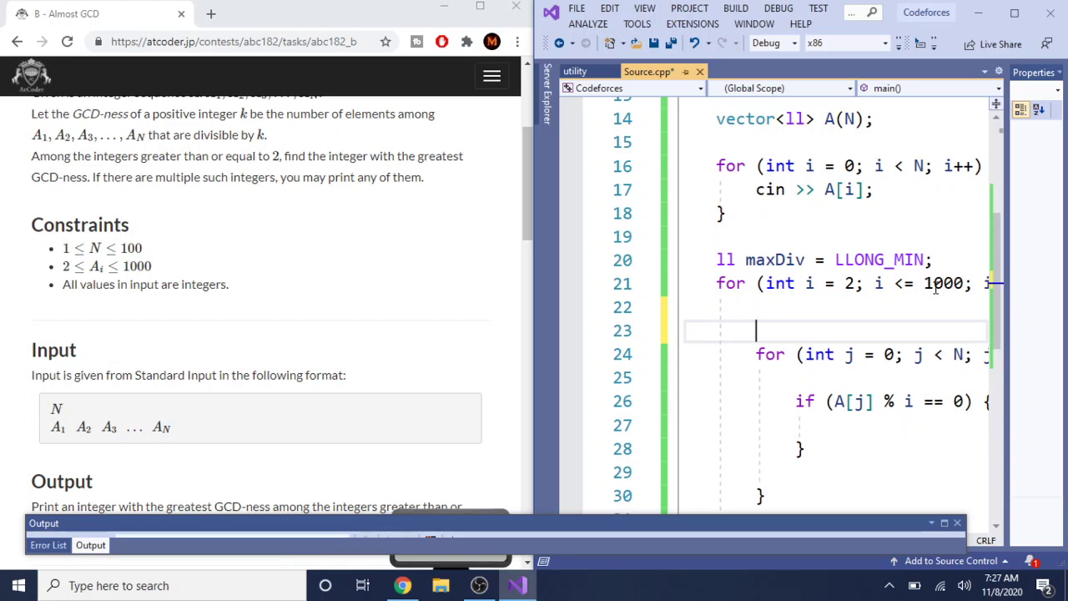
pyautogui.write('ll eachDiv = 0;')
# - Increment the counter with eachDiv++; inside the A[j] % i == 0 block
pyautogui.click(873, 403)
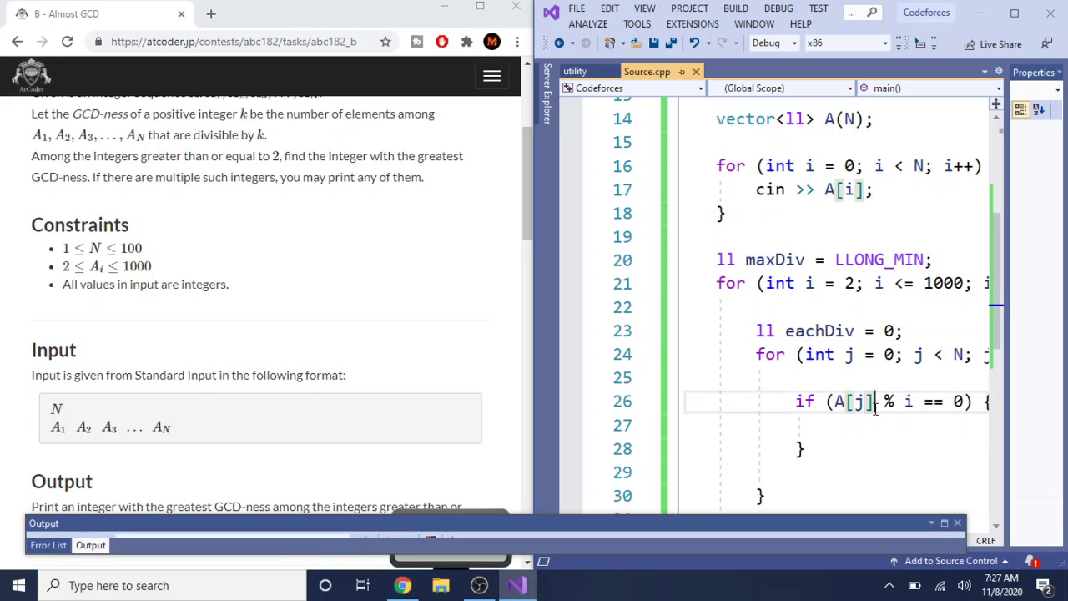
pyautogui.click(874, 425)
pyautogui.write('eachDiv')
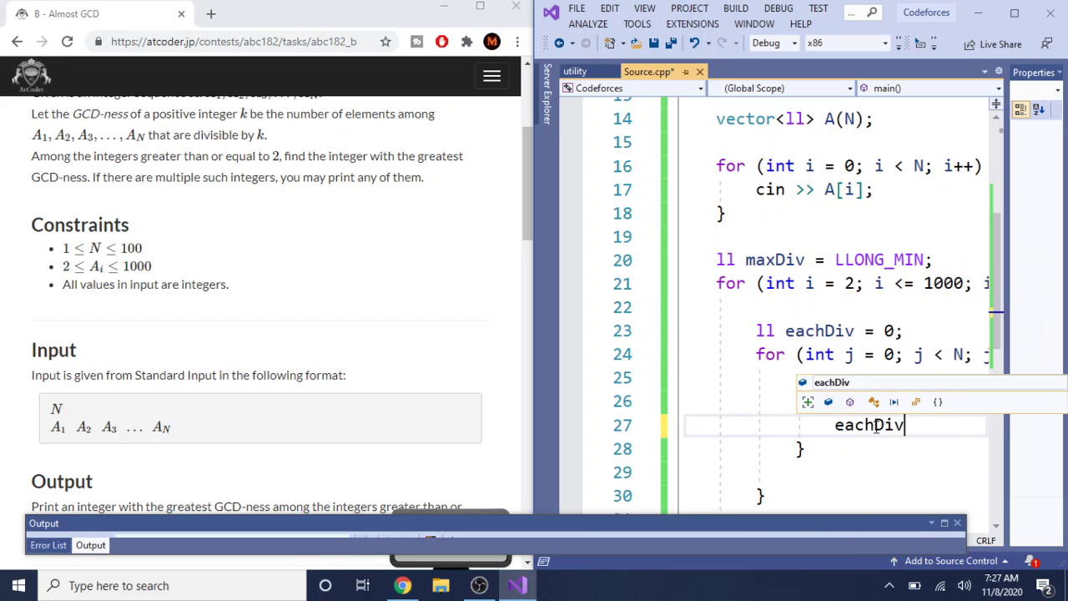
pyautogui.write('++;')
# - Remove the blank lines above and below the if block in the j loop, keep the loop's opening brace, and save
pyautogui.press('Down')
pyautogui.press('Down')
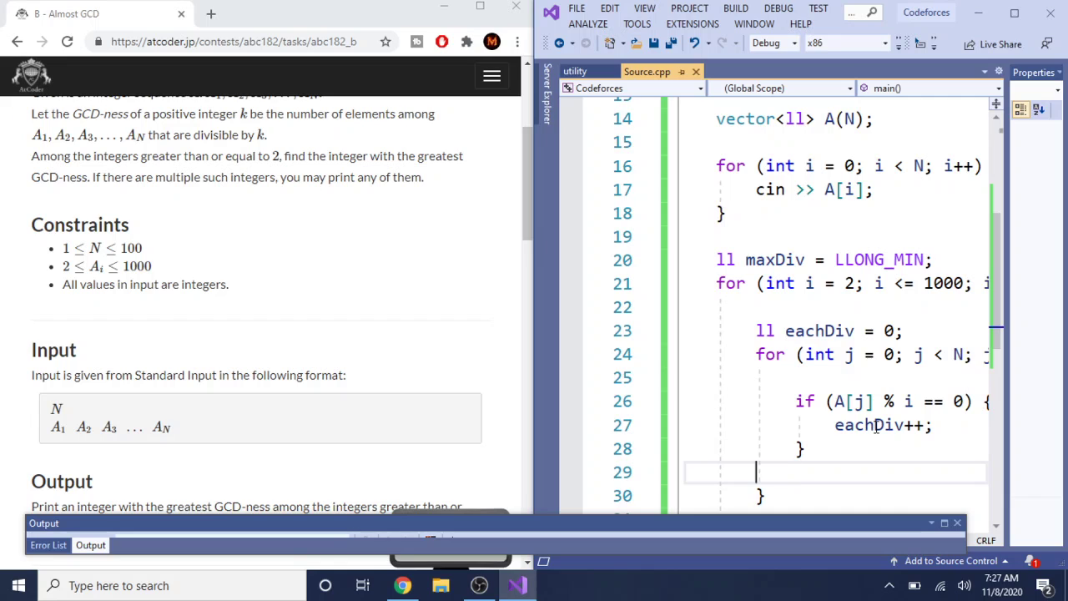
pyautogui.press('BackSpace')
pyautogui.press('Up')
pyautogui.press('Up')
pyautogui.press('Up')
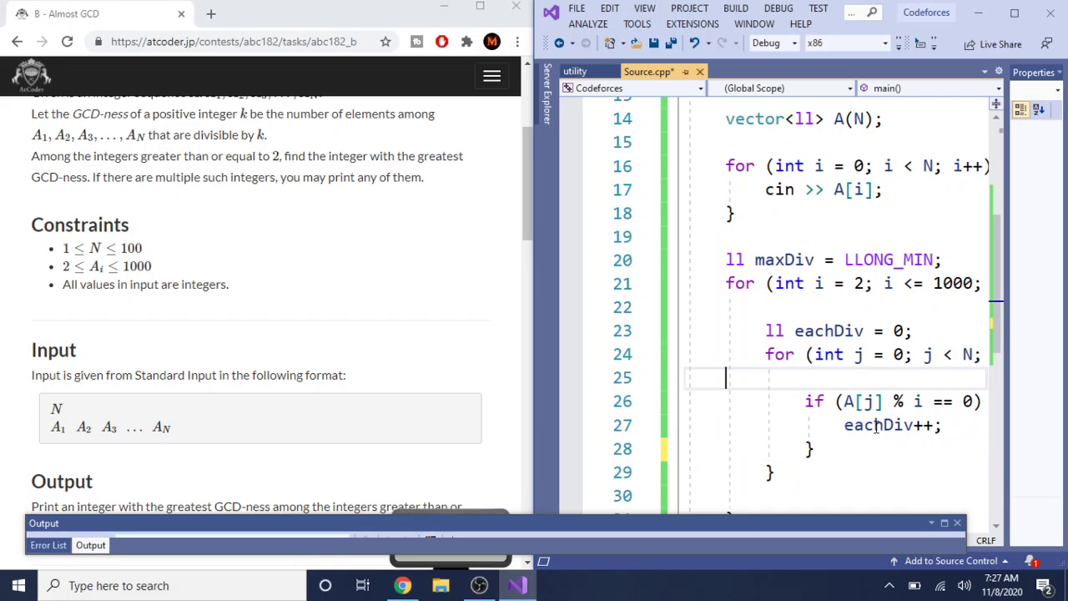
pyautogui.press('BackSpace')
pyautogui.write('{')
pyautogui.hotkey('ctrl', 's')
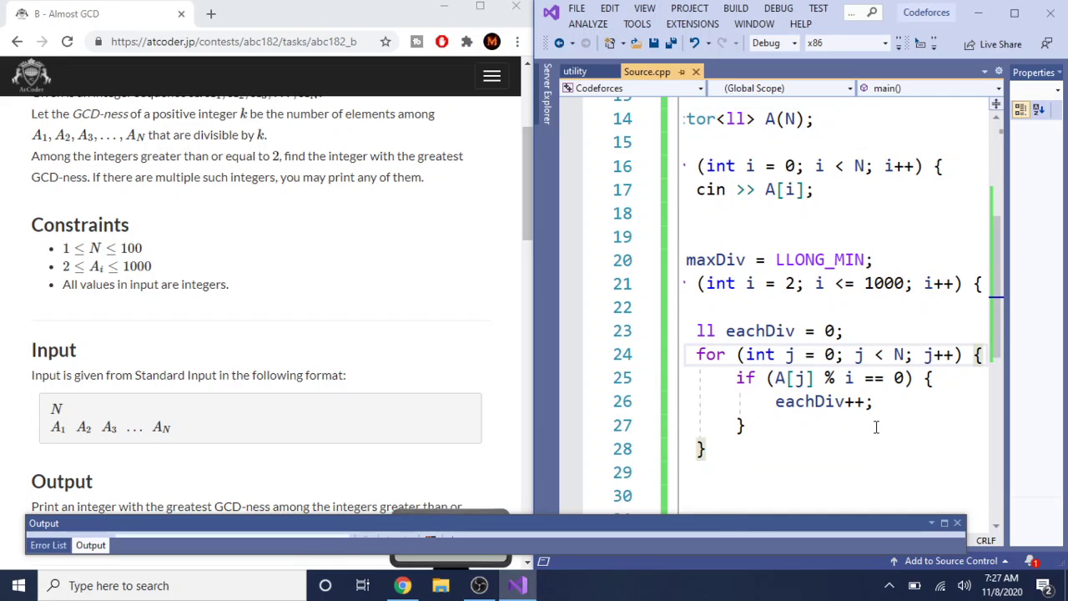
# - Add maxDiv = max(eachDiv, maxDiv); after the j loop, separated from it by a blank line
pyautogui.click(876, 427)
pyautogui.press('Down')
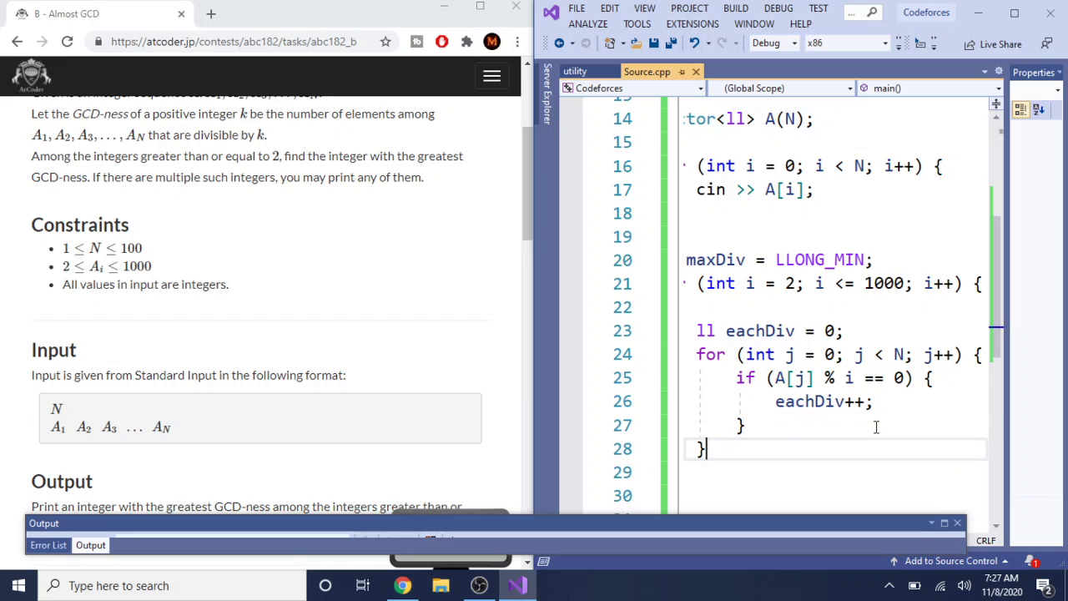
pyautogui.hscroll(-1, 876, 427)
pyautogui.scroll(-1, 876, 427)
pyautogui.press('Return')
pyautogui.press('Return')
pyautogui.write('ma')
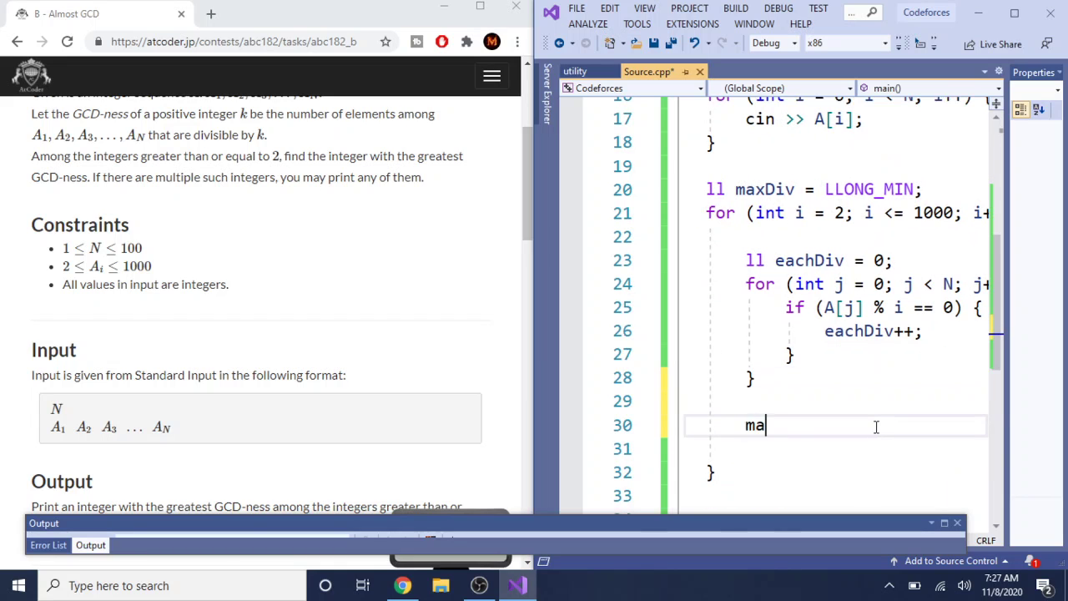
pyautogui.write('xDiv = max(eachDiv, ')
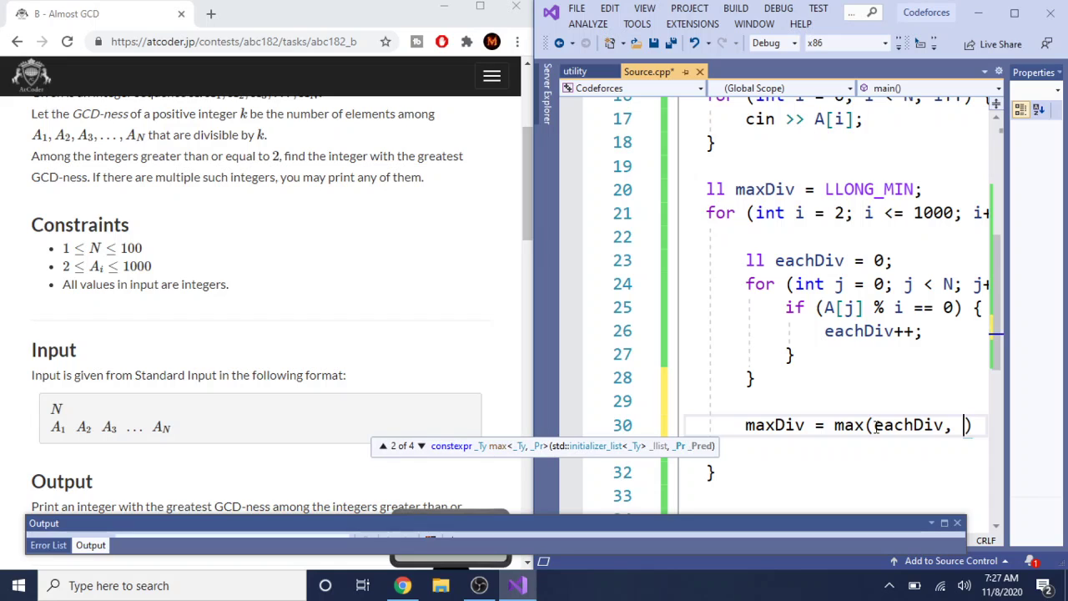
pyautogui.write('maxDiv);')
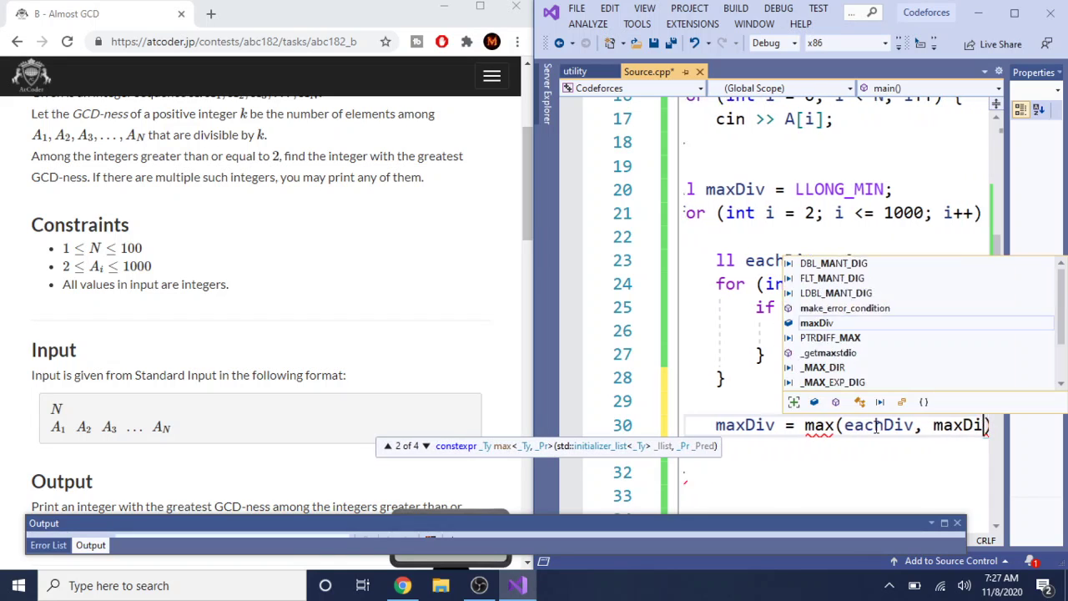
pyautogui.hscroll(-3, 918, 425)
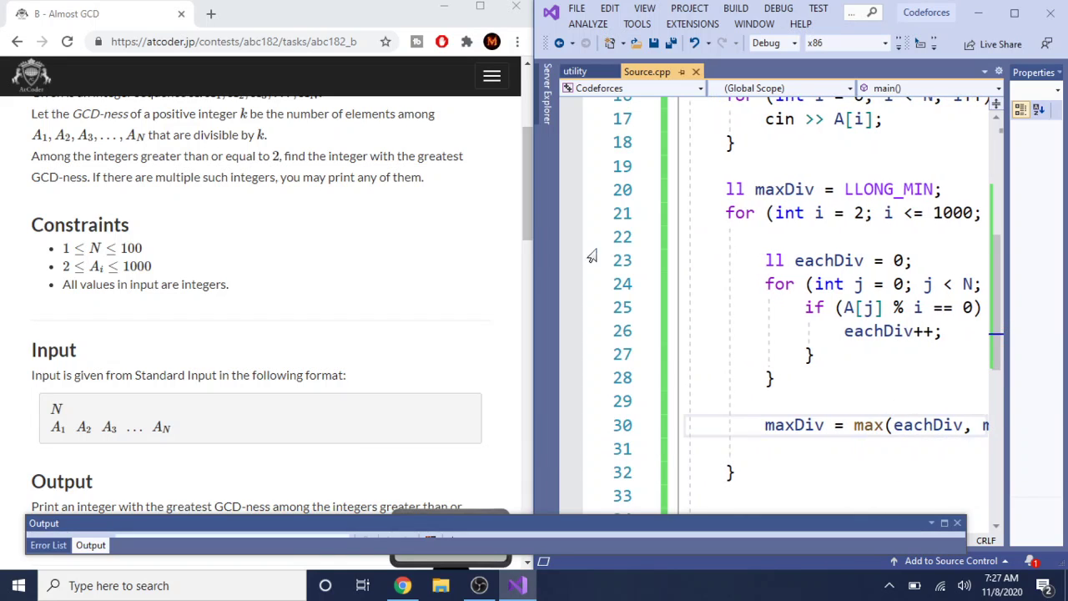
pyautogui.doubleClick(327, 367)
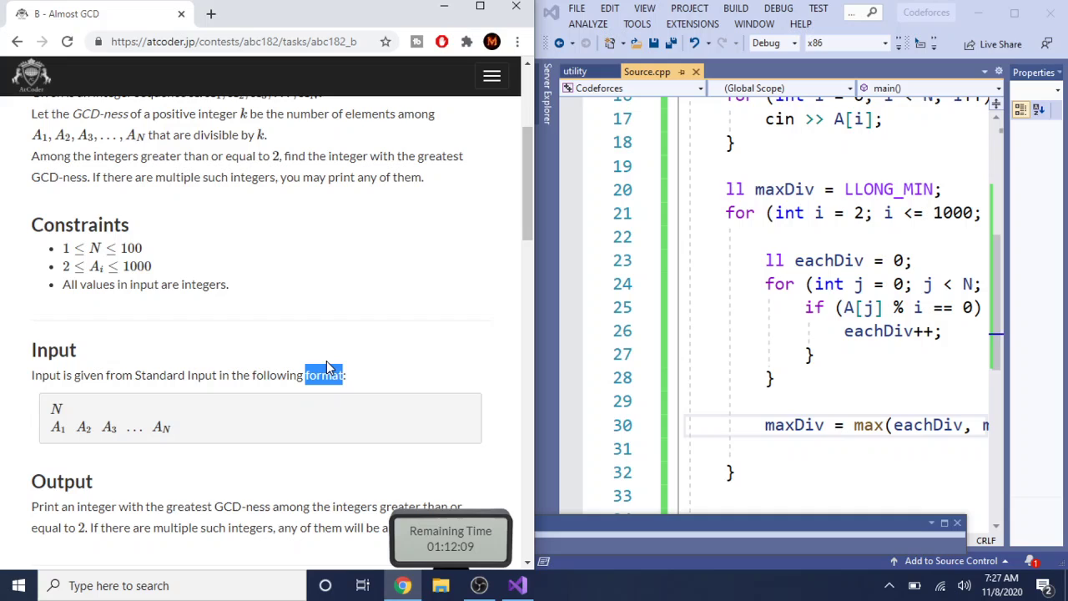
pyautogui.click(384, 262)
pyautogui.scroll(1, 384, 263)
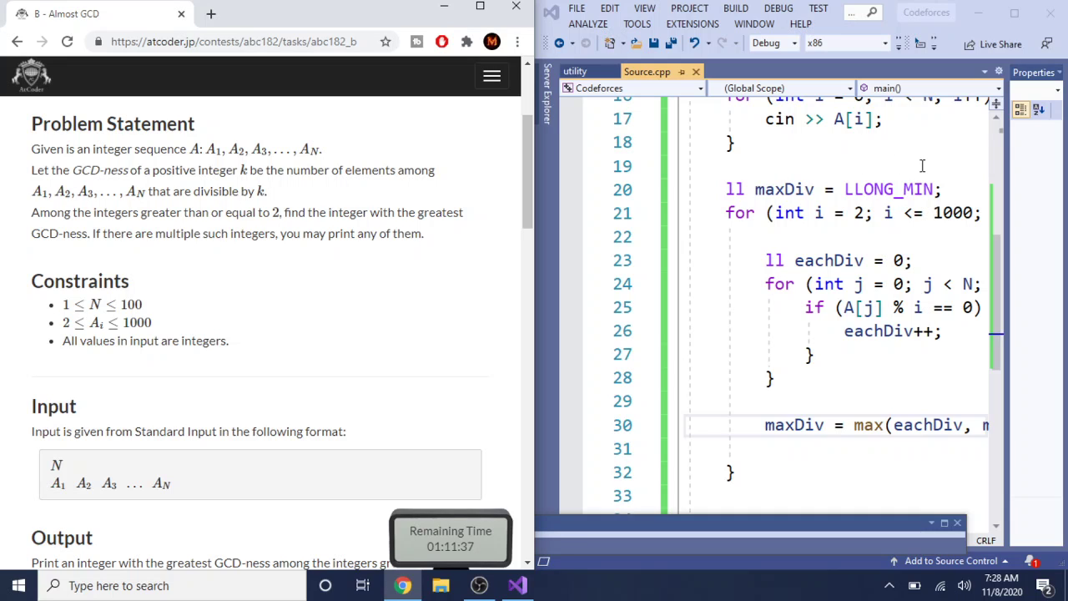
# - Declare ll number = LLONG_MIN; below the maxDiv declaration, directly above the 2-to-1000 loop
pyautogui.click(962, 185)
pyautogui.press('Return')
pyautogui.press('Return')
pyautogui.write('ll int')
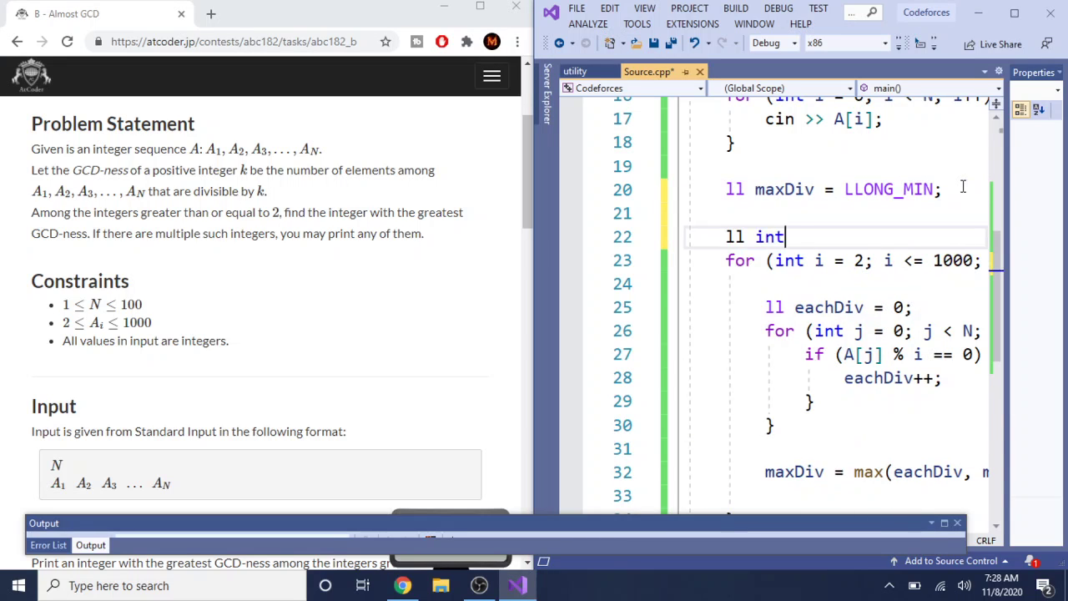
pyautogui.write('egers')
pyautogui.press('BackSpace')
pyautogui.press('BackSpace')
pyautogui.press('BackSpace')
pyautogui.press('BackSpace')
pyautogui.press('BackSpace')
pyautogui.press('BackSpace')
pyautogui.press('BackSpace')
pyautogui.press('BackSpace')
pyautogui.write('number = ')
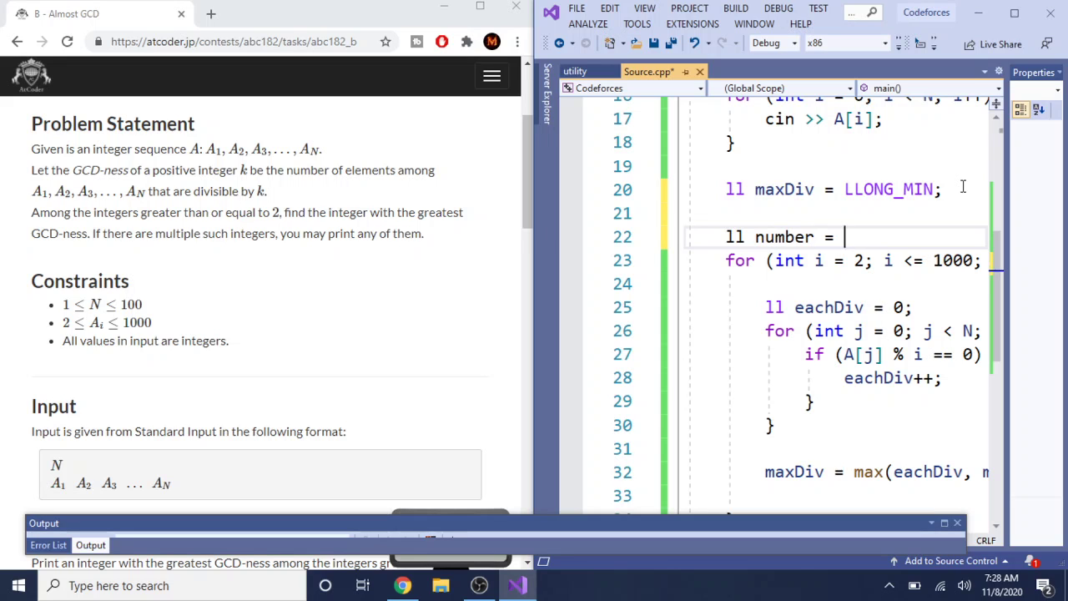
pyautogui.write('LLONG_MIN;')
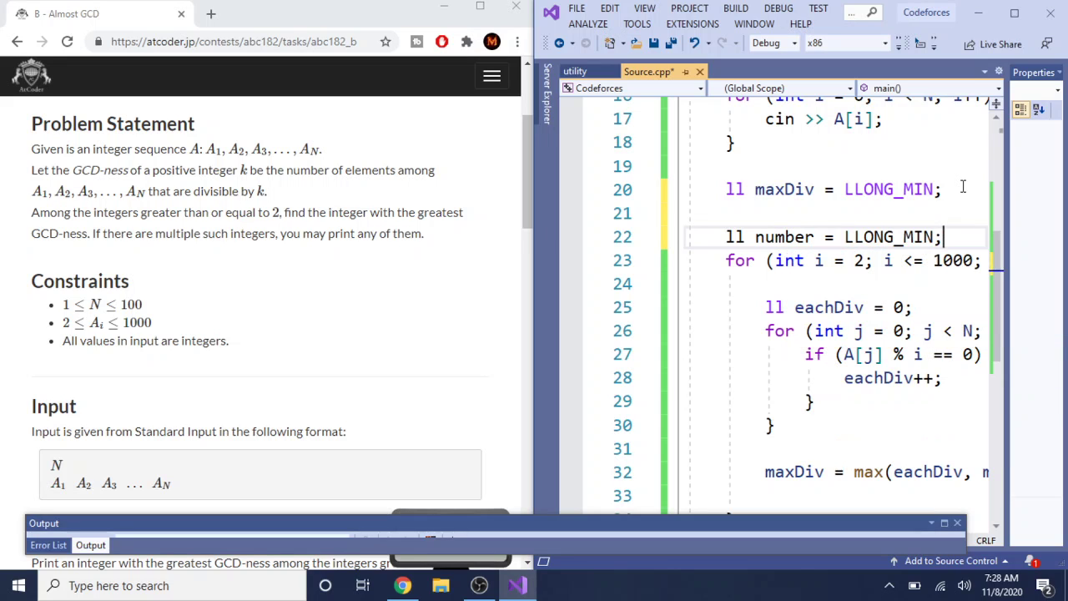
# - Remove the blank line between the maxDiv and number declarations and save the file
pyautogui.click(859, 212)
pyautogui.press('Delete')
pyautogui.hotkey('ctrl', 's')
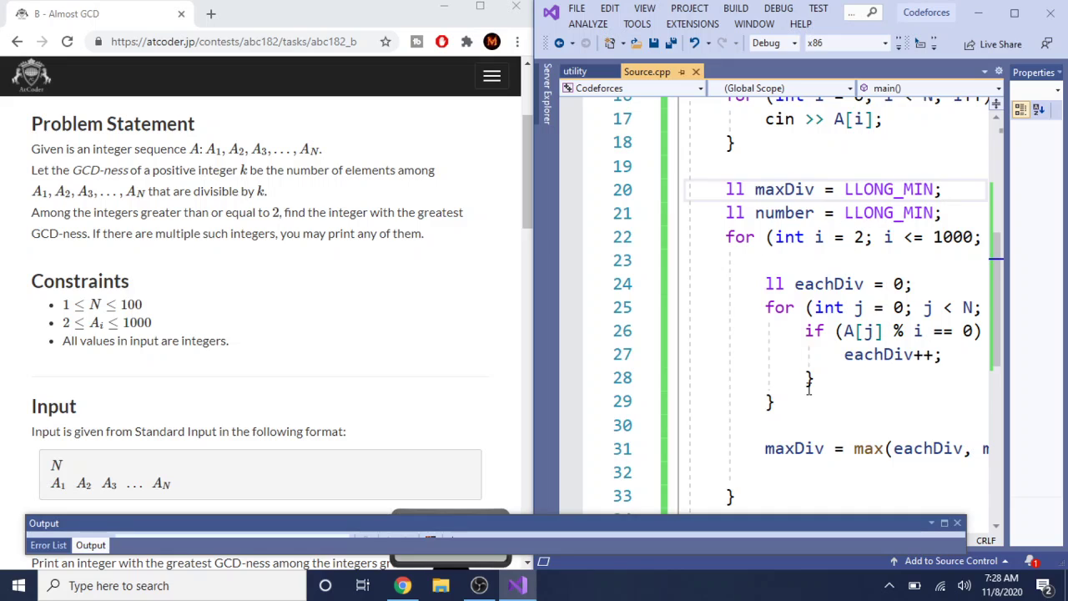
# - Add an if (eachDiv >= maxDiv) block between the j loop and the maxDiv update, and start its body
pyautogui.scroll(-2, 808, 388)
pyautogui.click(828, 283)
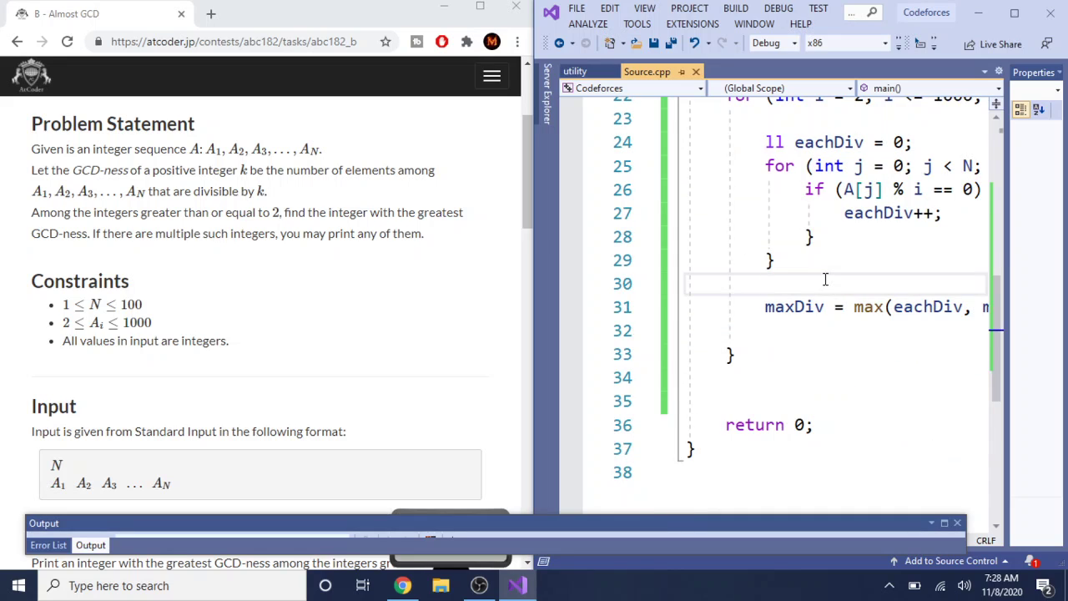
pyautogui.click(808, 262)
pyautogui.scroll(1, 808, 262)
pyautogui.press('Return')
pyautogui.press('Return')
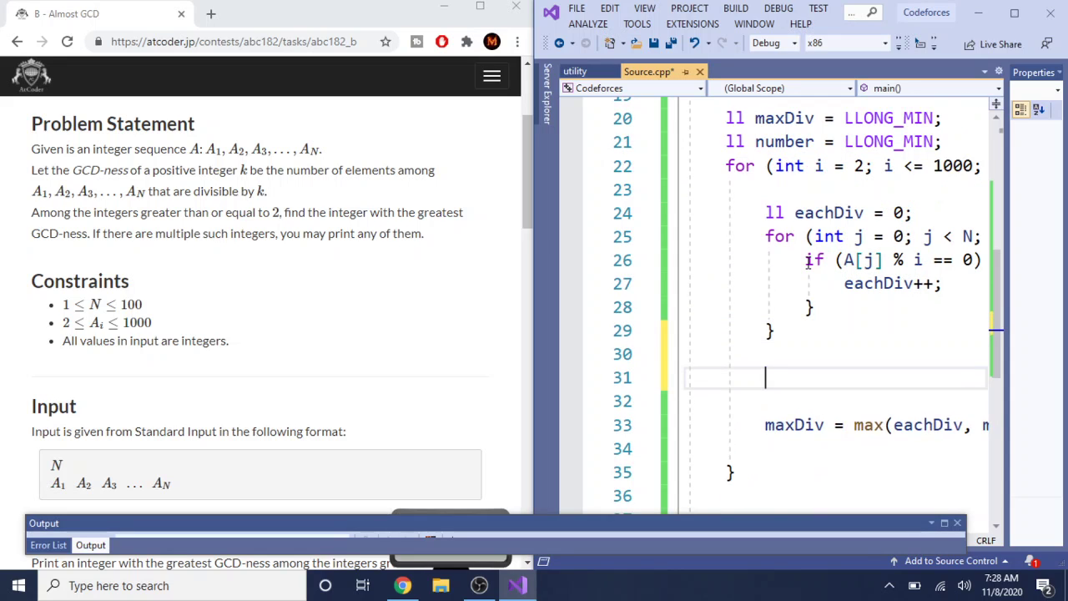
pyautogui.write('if(eachDiv >')
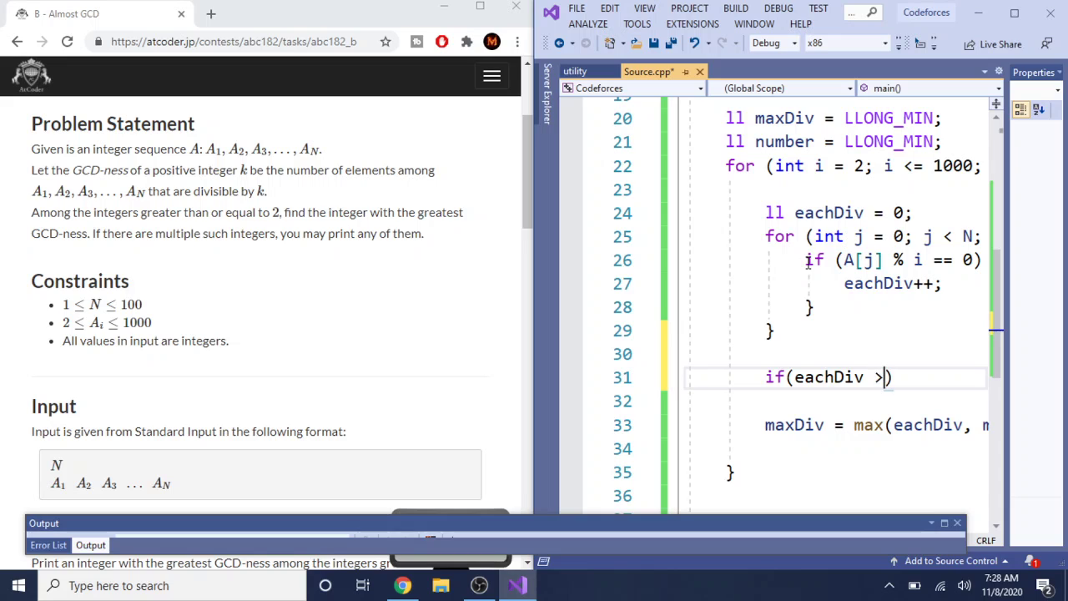
pyautogui.write('= ')
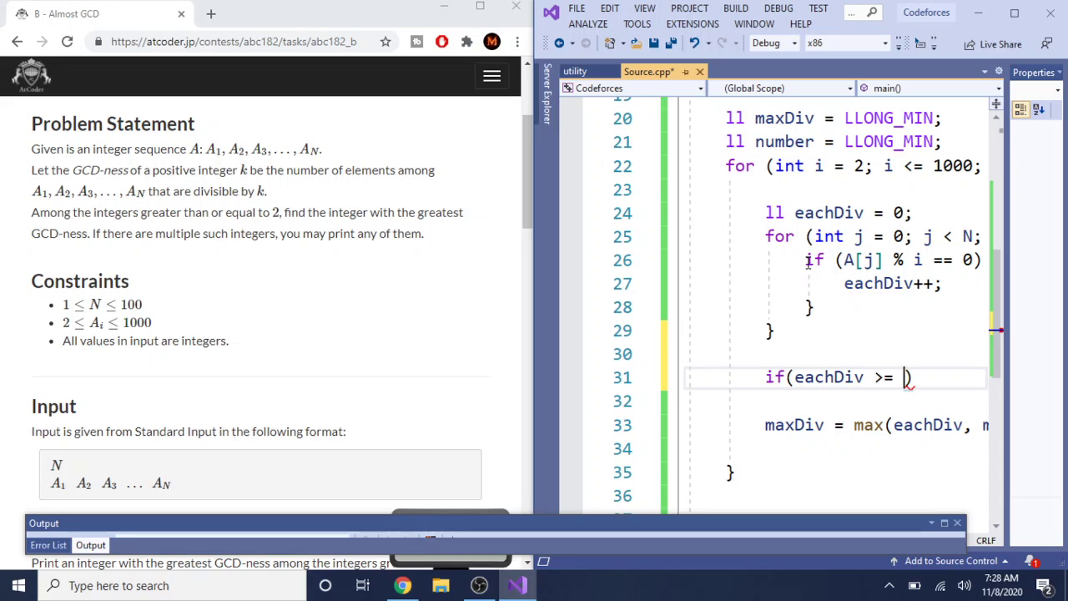
pyautogui.write('maxDiv){')
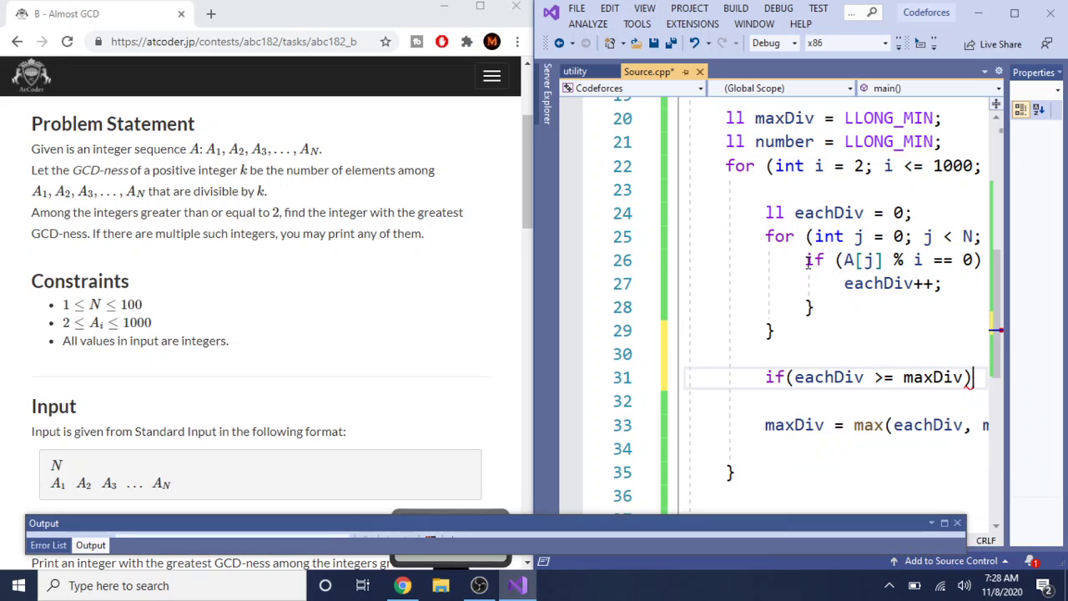
pyautogui.press('Return')
pyautogui.write('ma')
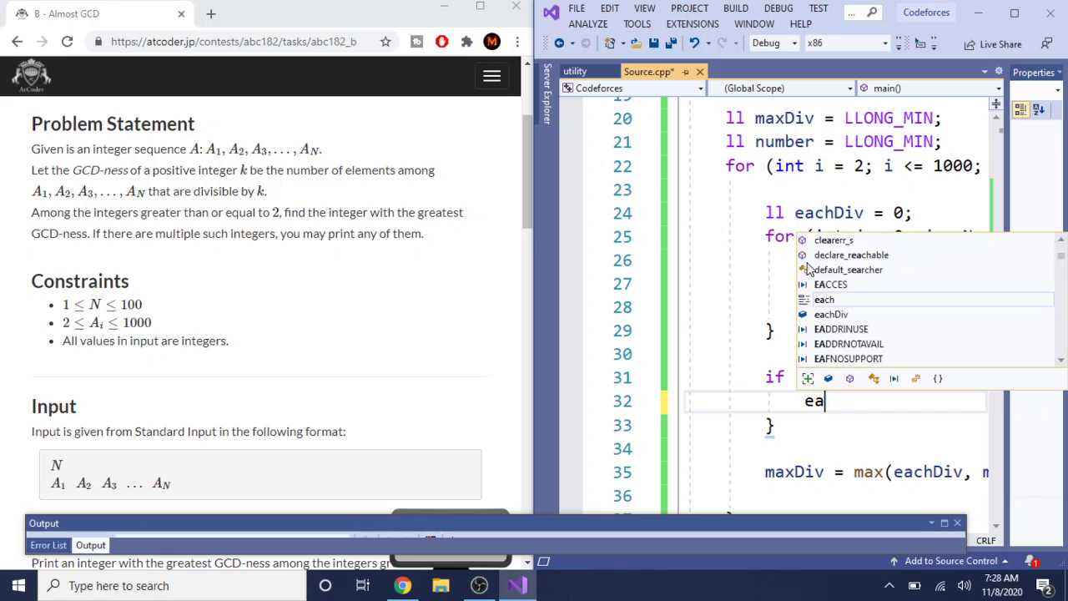
# - Fill the if (eachDiv >= maxDiv) block with maxDiv = eachDiv; and number = i; and save the file
pyautogui.write('xDidv')
pyautogui.press('Escape')
pyautogui.press('BackSpace')
pyautogui.press('BackSpace')
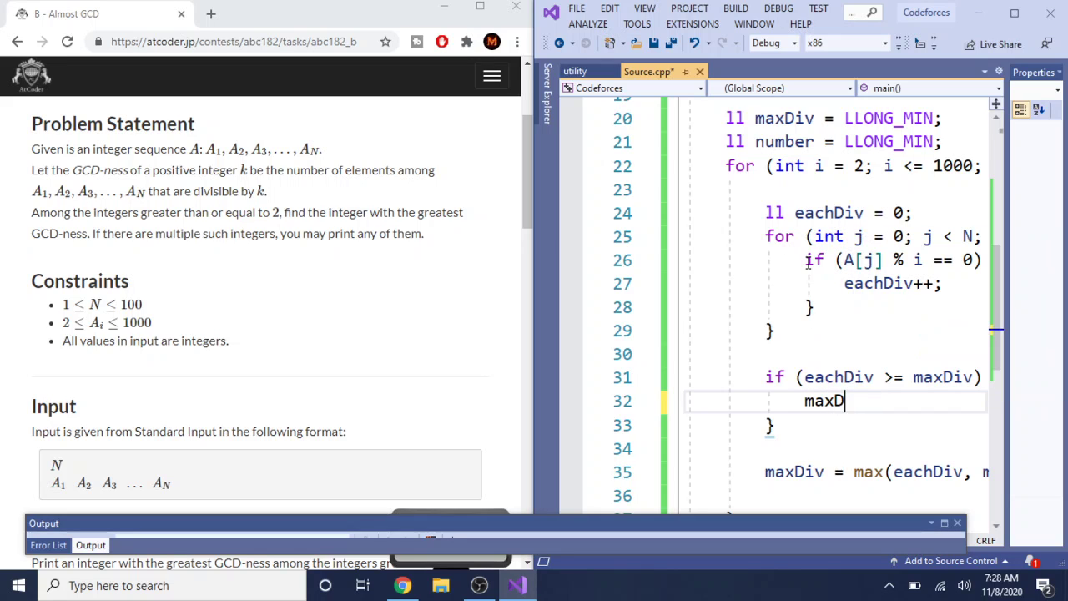
pyautogui.write('idv =')
pyautogui.press('BackSpace')
pyautogui.press('BackSpace')
pyautogui.write('v = eachDiv;')
pyautogui.press('Return')
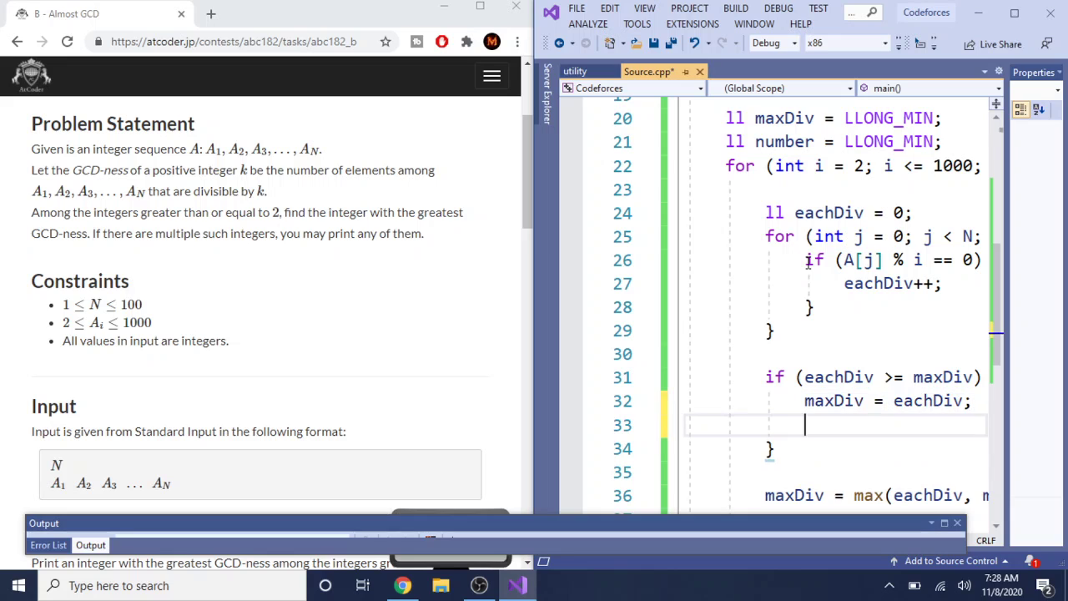
pyautogui.hotkey('ctrl', 's')
pyautogui.write('number = i;')
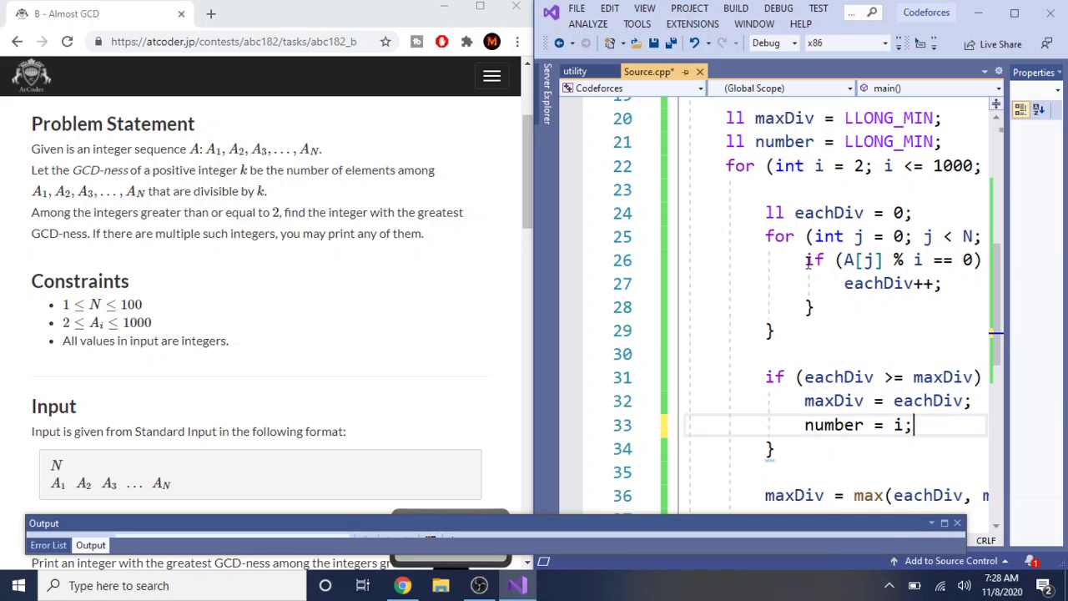
pyautogui.hotkey('ctrl', 's')
# - Comment out the maxDiv = max(eachDiv, maxDiv); line below the if block
pyautogui.scroll(-2, 807, 261)
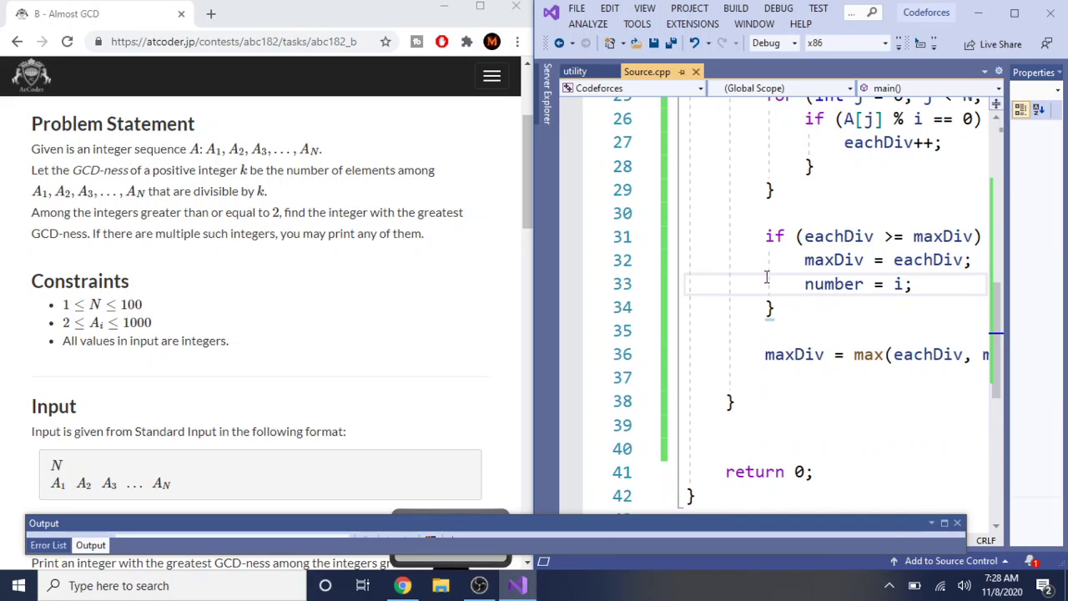
pyautogui.click(755, 355)
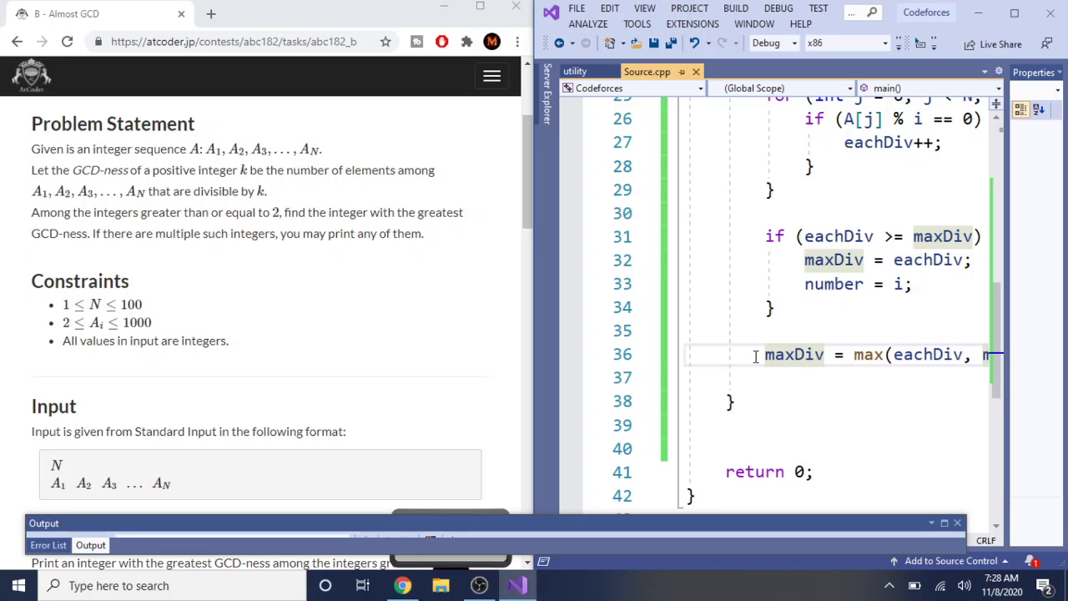
pyautogui.write('//')
pyautogui.press('End')
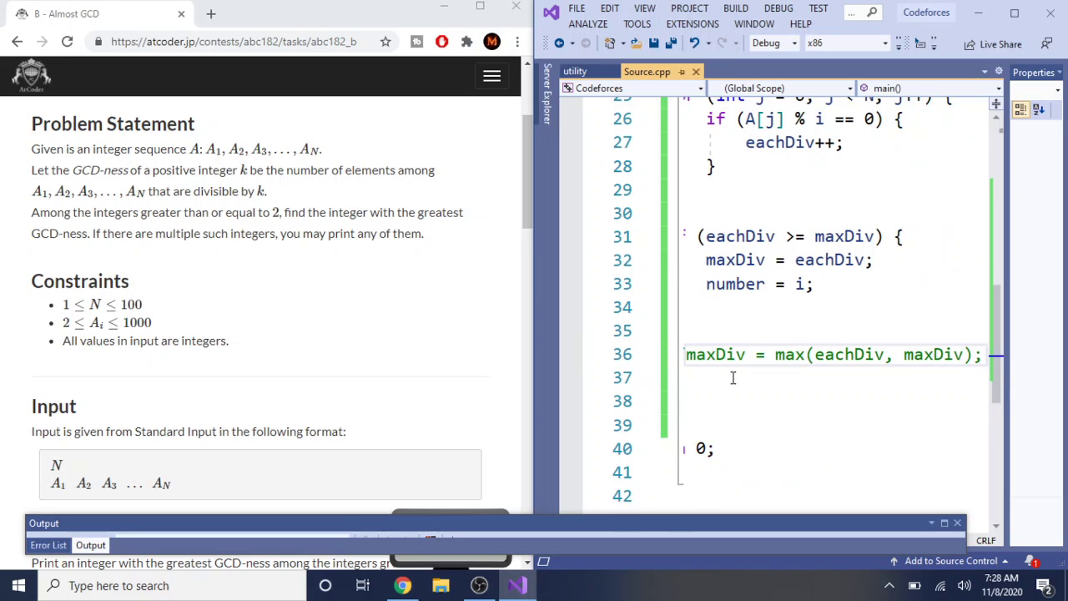
pyautogui.press('Home')
# - Add cout << number << endl; directly before return 0; and save the file
pyautogui.click(786, 416)
pyautogui.write('co')
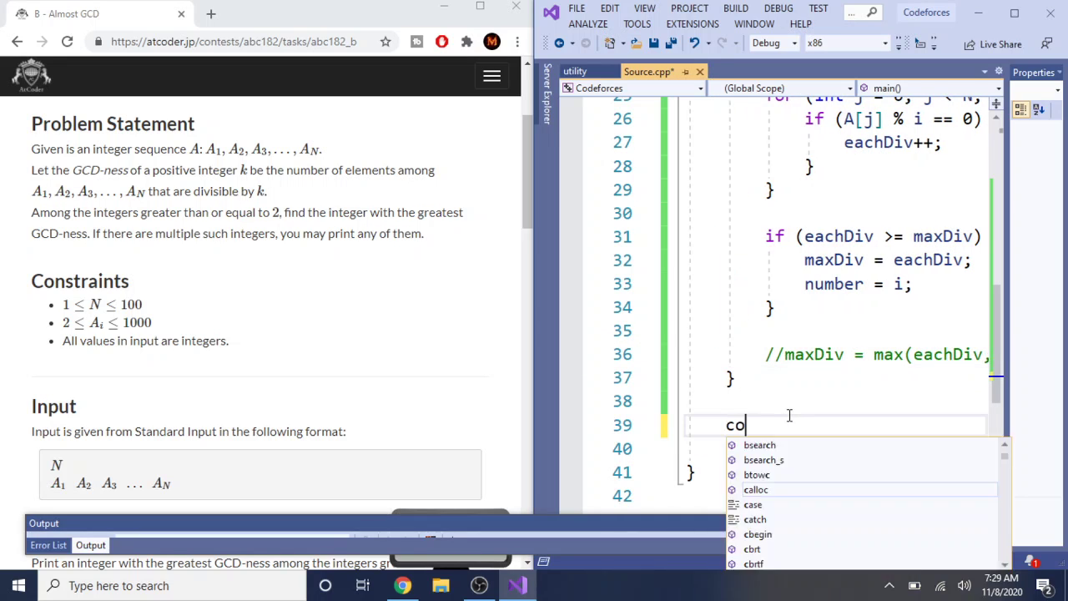
pyautogui.write('ut << nu')
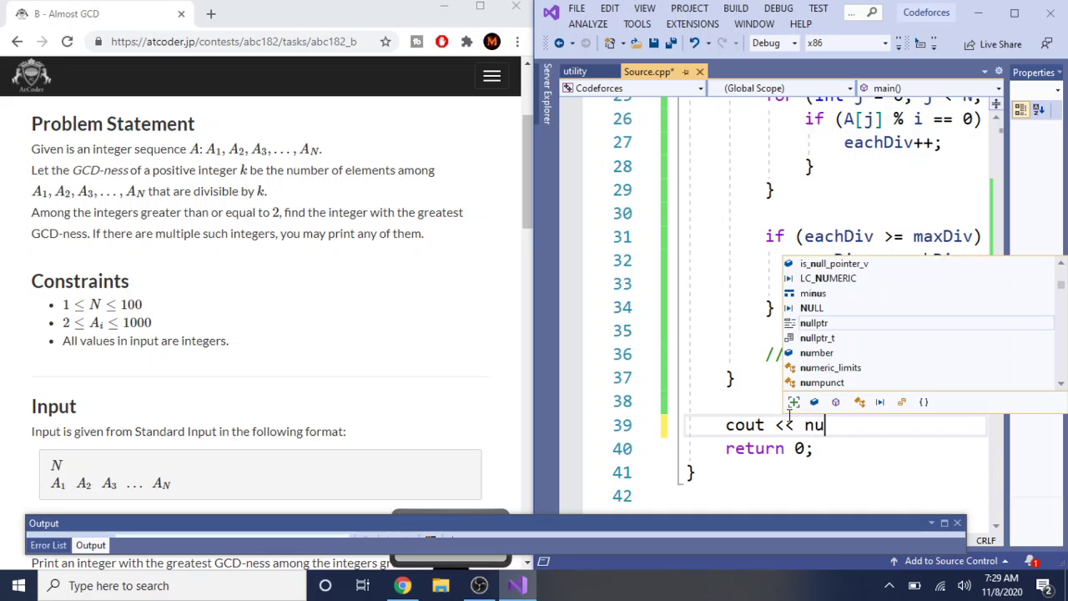
pyautogui.write('mber << endl;')
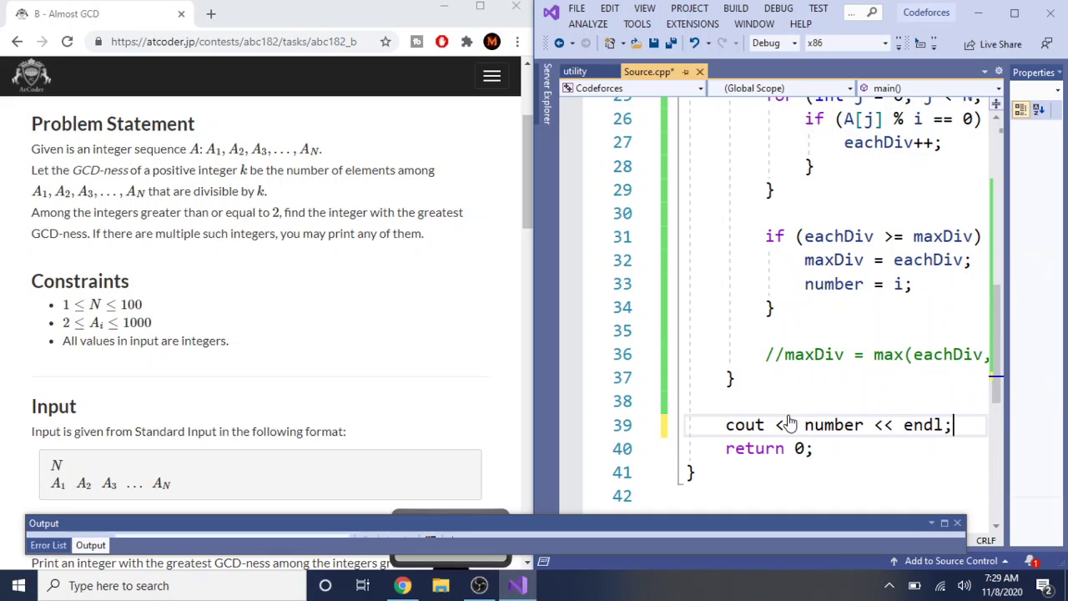
pyautogui.hotkey('ctrl', 's')
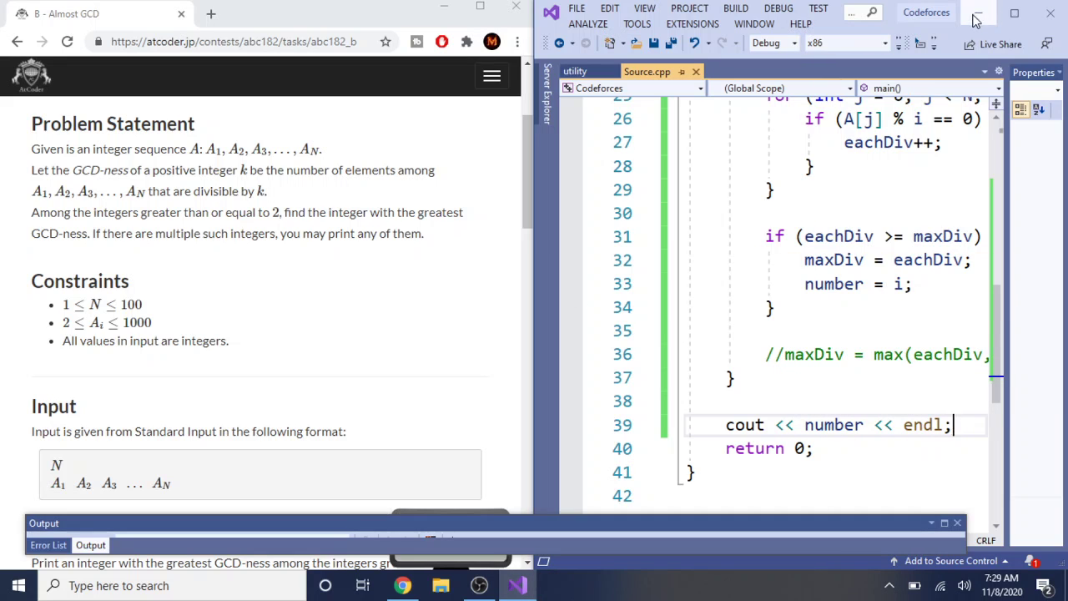
# - Maximize the code editor, run the program in the debugger and feed it Sample Input 1 copied from the Almost GCD problem page
pyautogui.moveTo(970, 27); pyautogui.dragTo(928, 2)
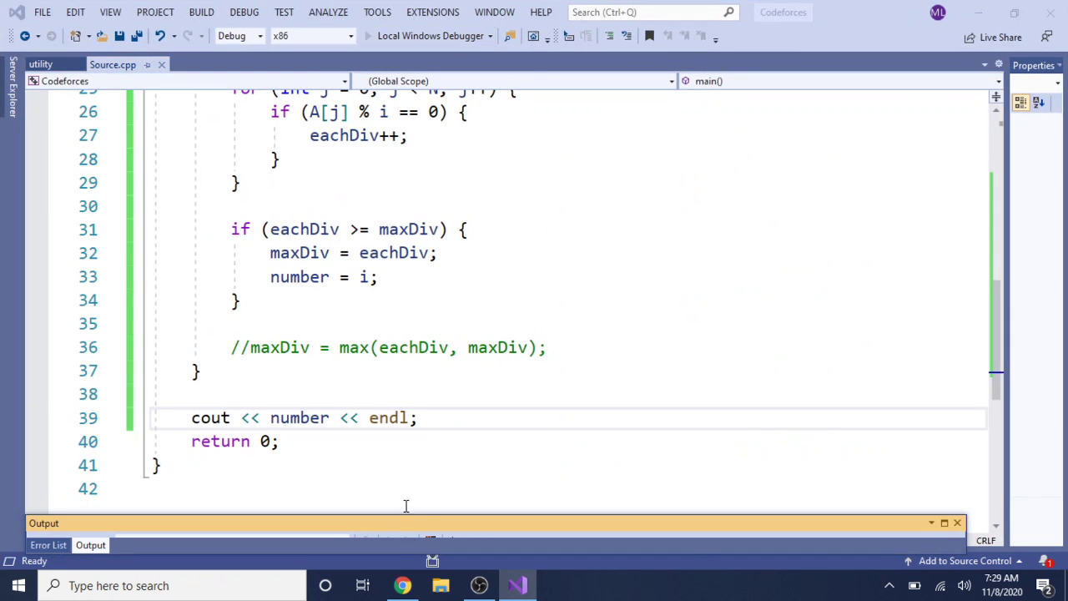
pyautogui.press('F5')
pyautogui.click(402, 585)
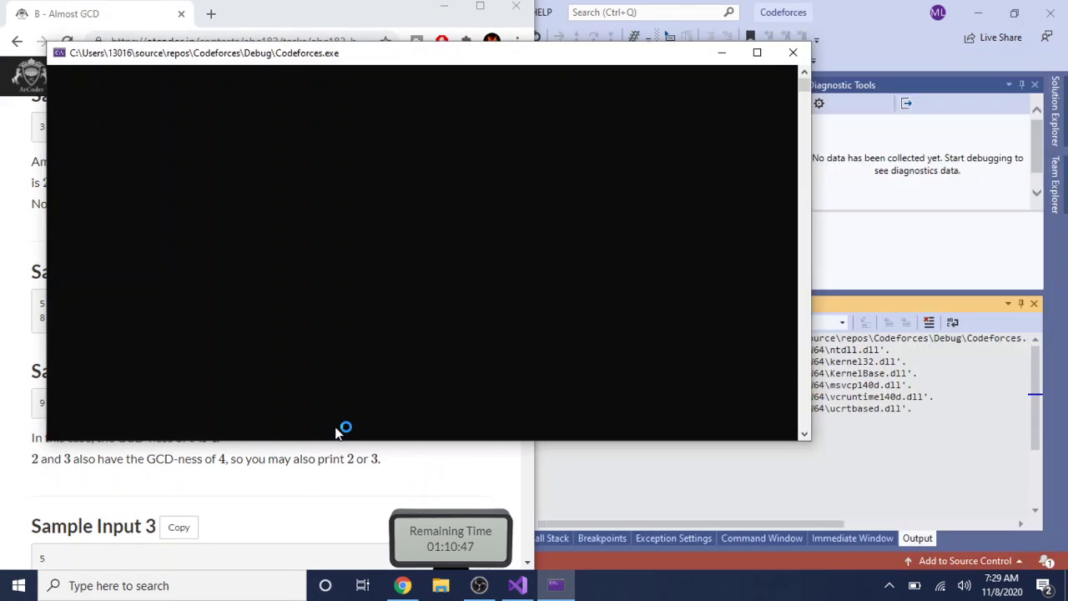
pyautogui.click(324, 518)
pyautogui.scroll(2, 205, 243)
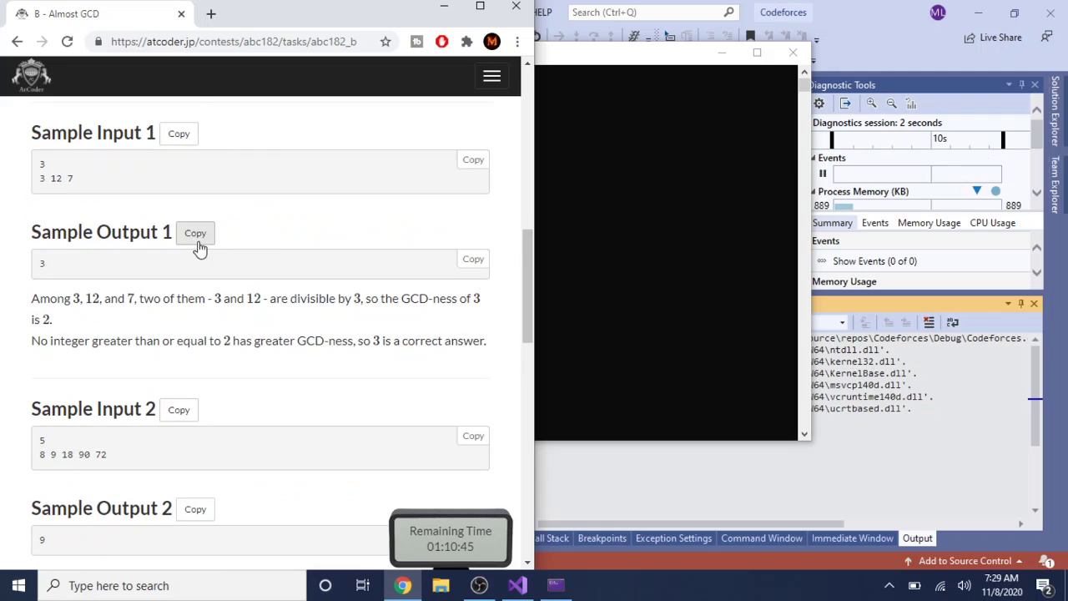
pyautogui.click(185, 133)
pyautogui.click(664, 212)
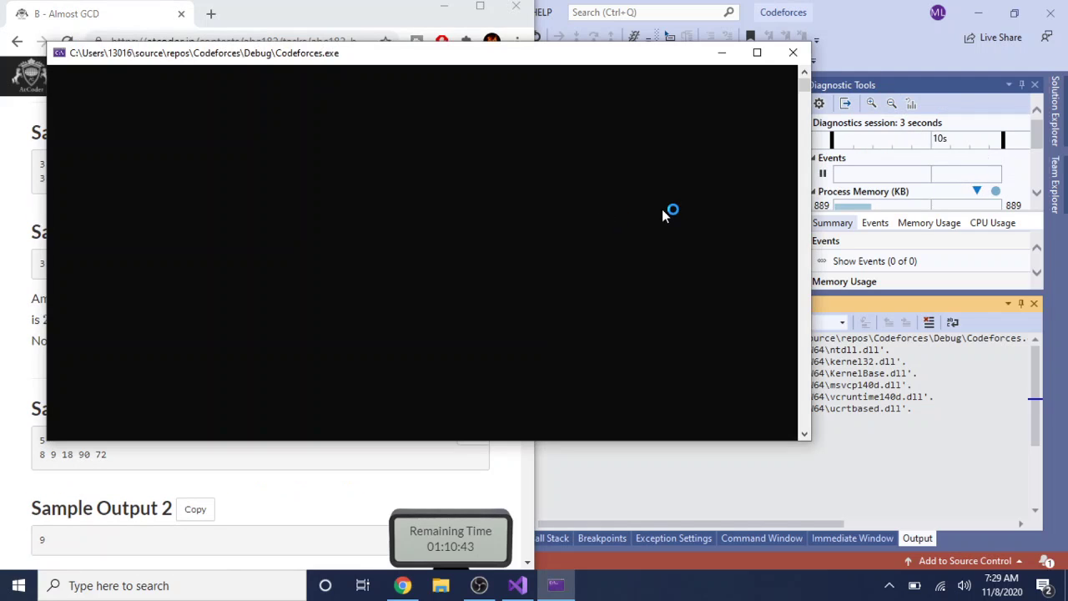
pyautogui.hotkey('ctrl', 'v')
pyautogui.press('Return')
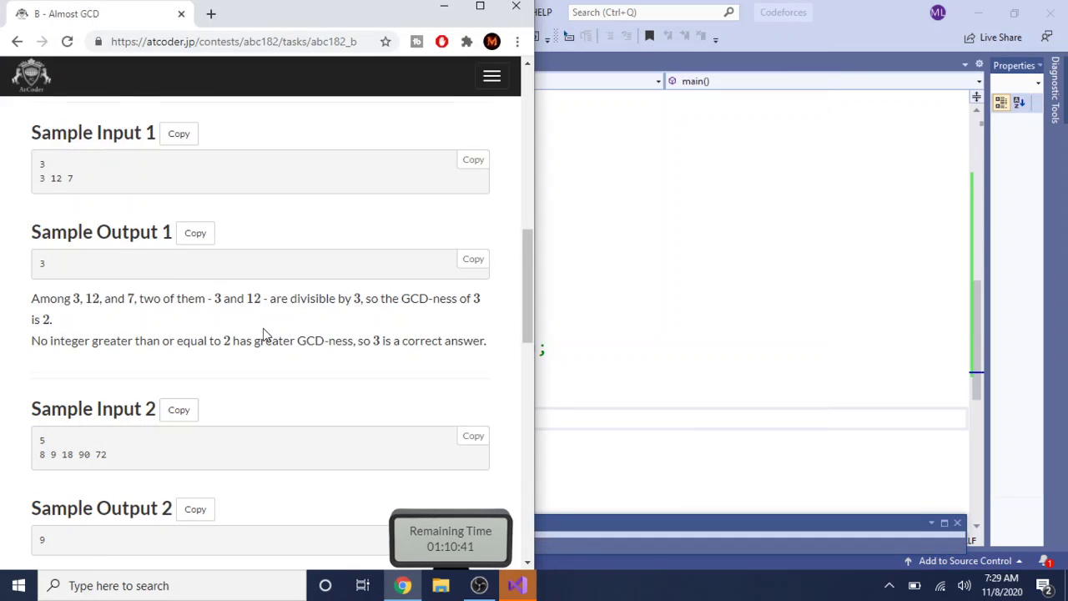
# - Copy Sample Input 2 from the problem page, run the program again with Local Windows Debugger and feed it that input
pyautogui.scroll(-1, 263, 333)
pyautogui.click(177, 302)
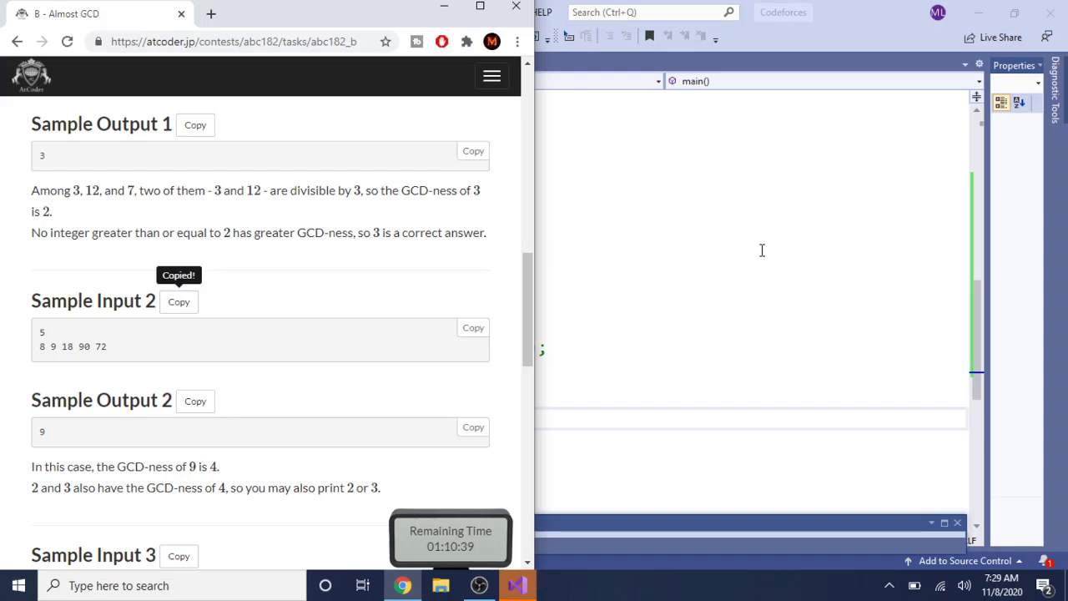
pyautogui.click(762, 250)
pyautogui.click(465, 41)
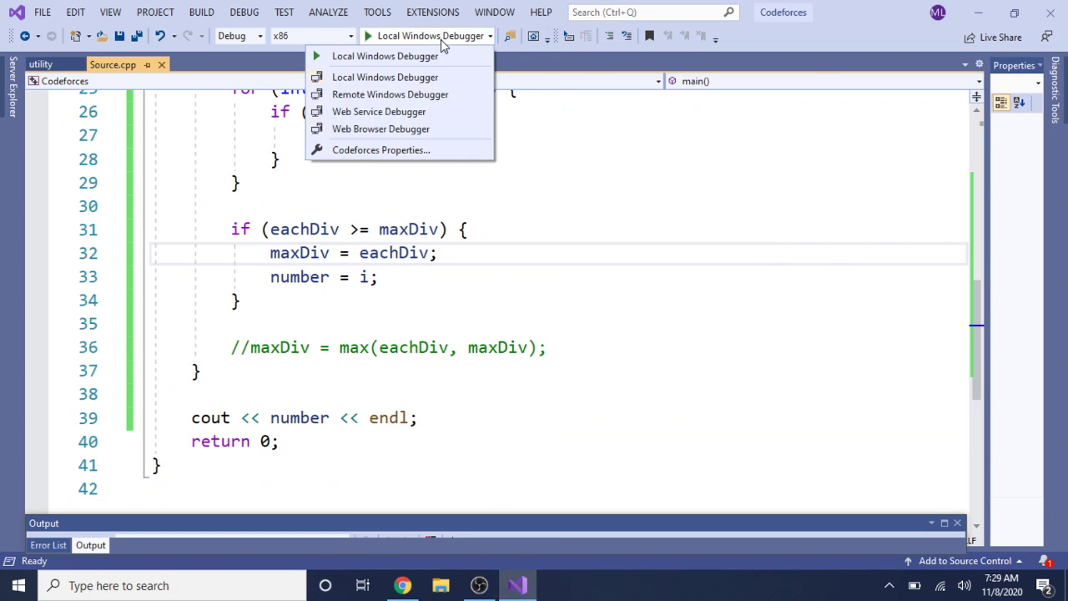
pyautogui.click(385, 56)
pyautogui.hotkey('ctrl', 'v')
pyautogui.press('Return')
# - Copy the entire Source.cpp code into the source code field of the Almost GCD page on AtCoder and submit it
pyautogui.click(410, 329)
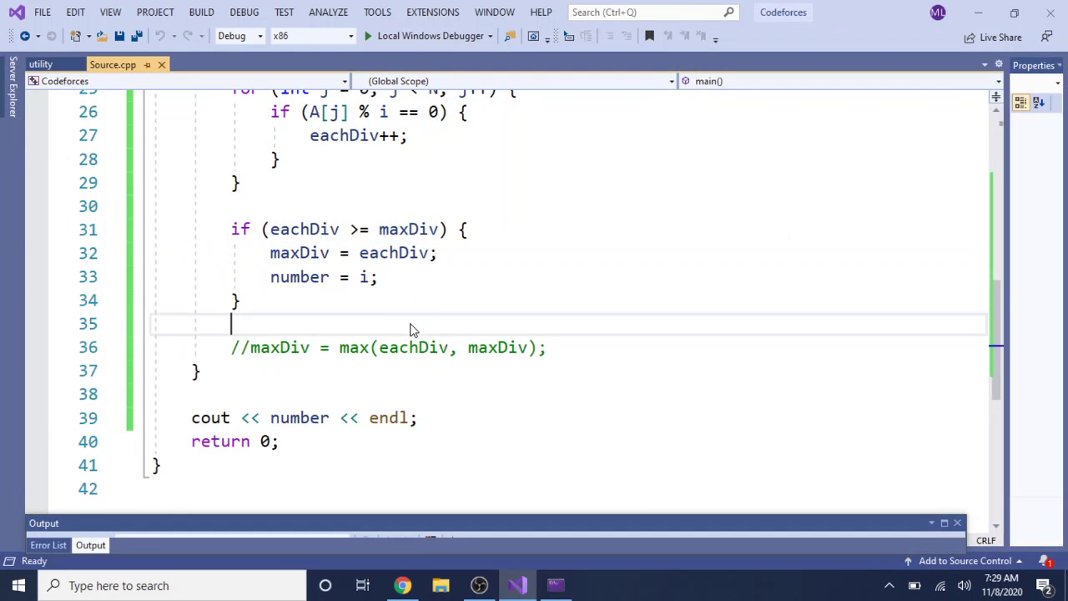
pyautogui.hotkey('ctrl', 'a')
pyautogui.hotkey('ctrl', 's')
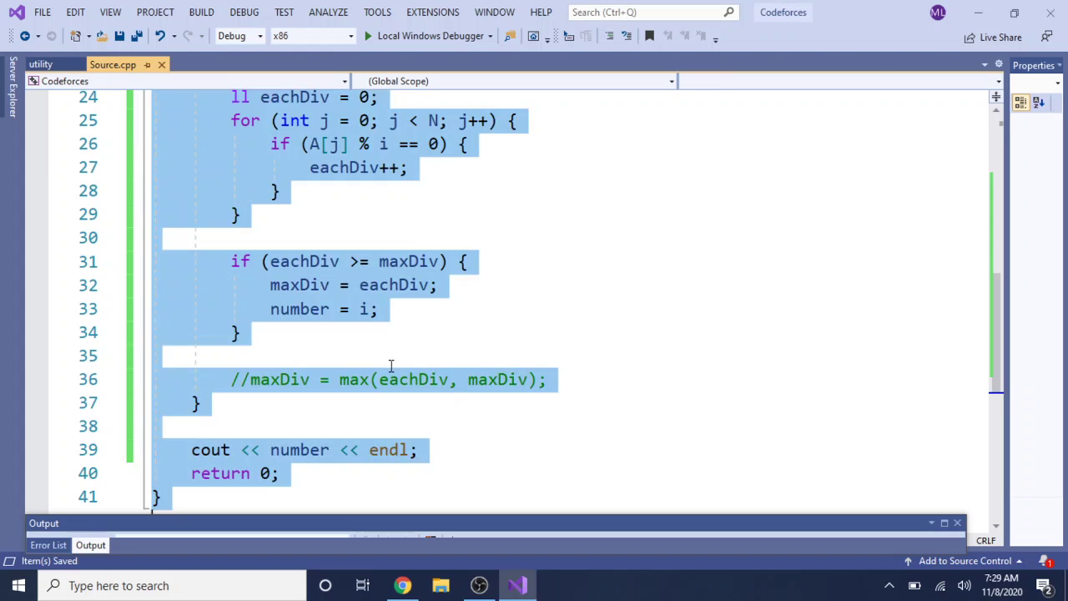
pyautogui.click(403, 584)
pyautogui.scroll(-15, 242, 405)
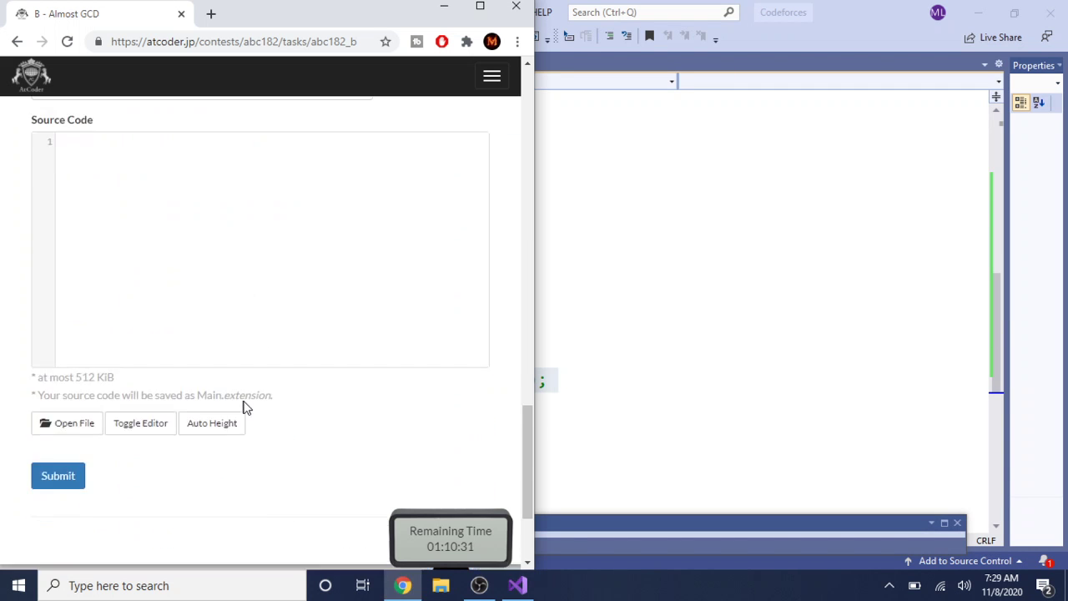
pyautogui.scroll(1, 241, 400)
pyautogui.click(239, 393)
pyautogui.hotkey('ctrl', 'v')
pyautogui.scroll(-4, 238, 387)
pyautogui.click(60, 308)
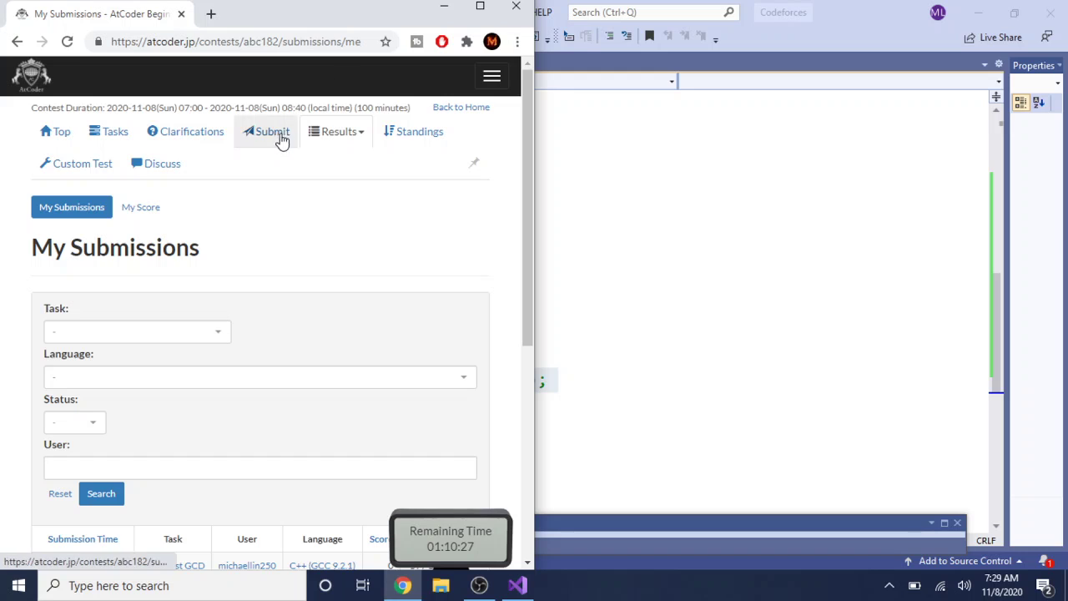
# - Maximize the browser and open task C, To 3, from the contest's task list
pyautogui.moveTo(279, 23); pyautogui.dragTo(333, 1)
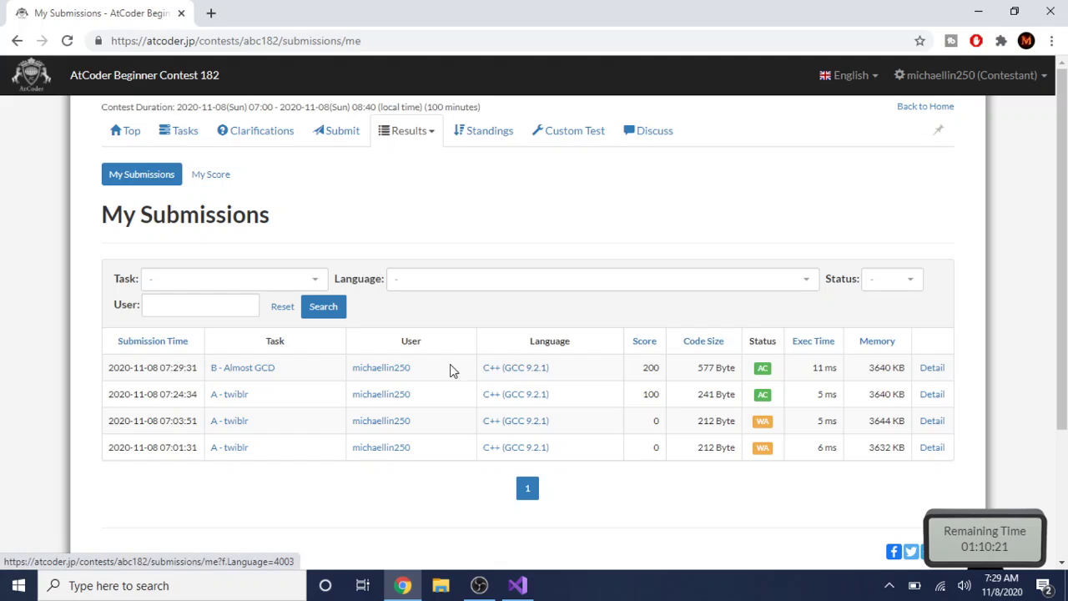
pyautogui.click(181, 131)
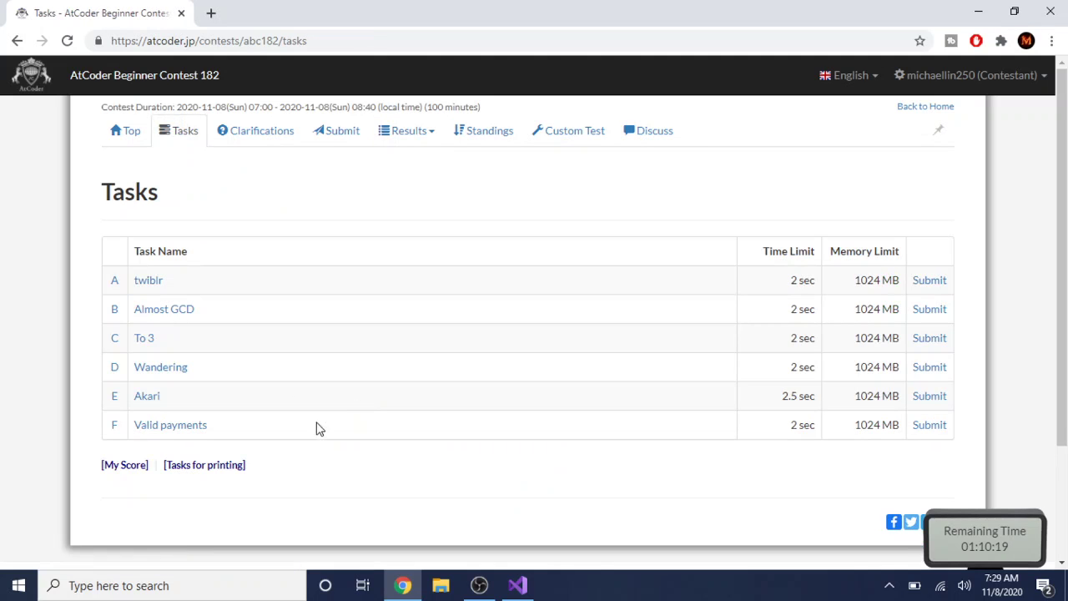
pyautogui.click(144, 339)
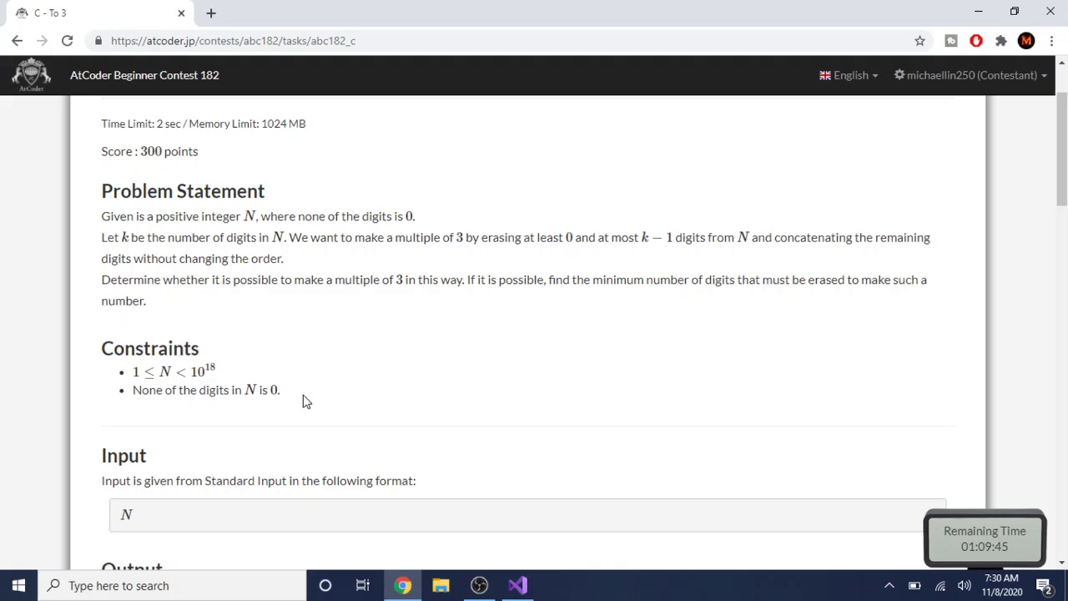
# - Read the input and output format of To 3 and examine its sample inputs, outputs and explanations
pyautogui.scroll(-3, 305, 401)
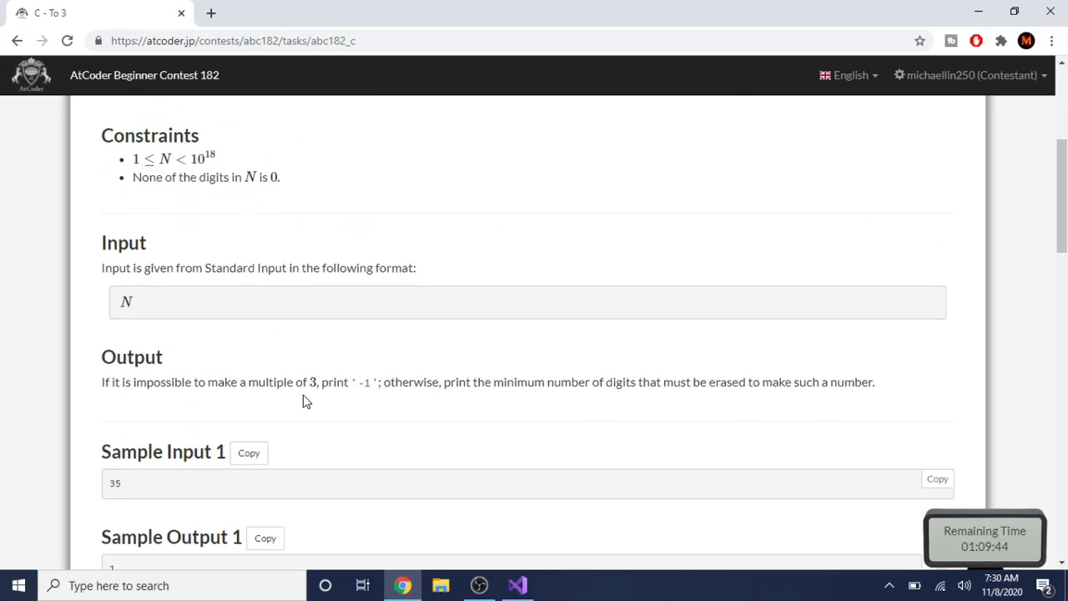
pyautogui.scroll(-1, 304, 401)
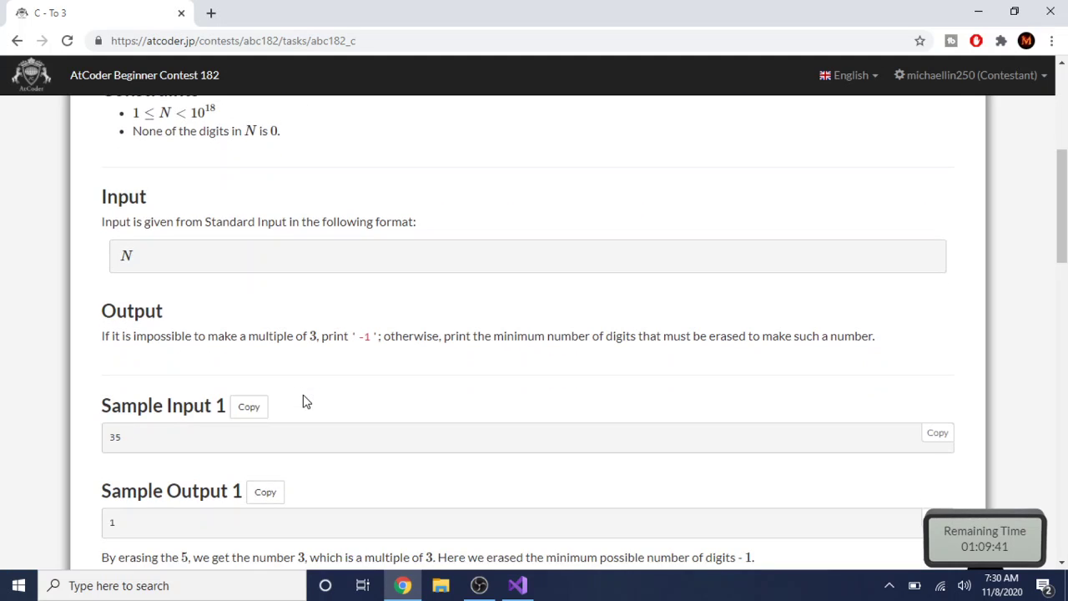
pyautogui.scroll(-2, 305, 401)
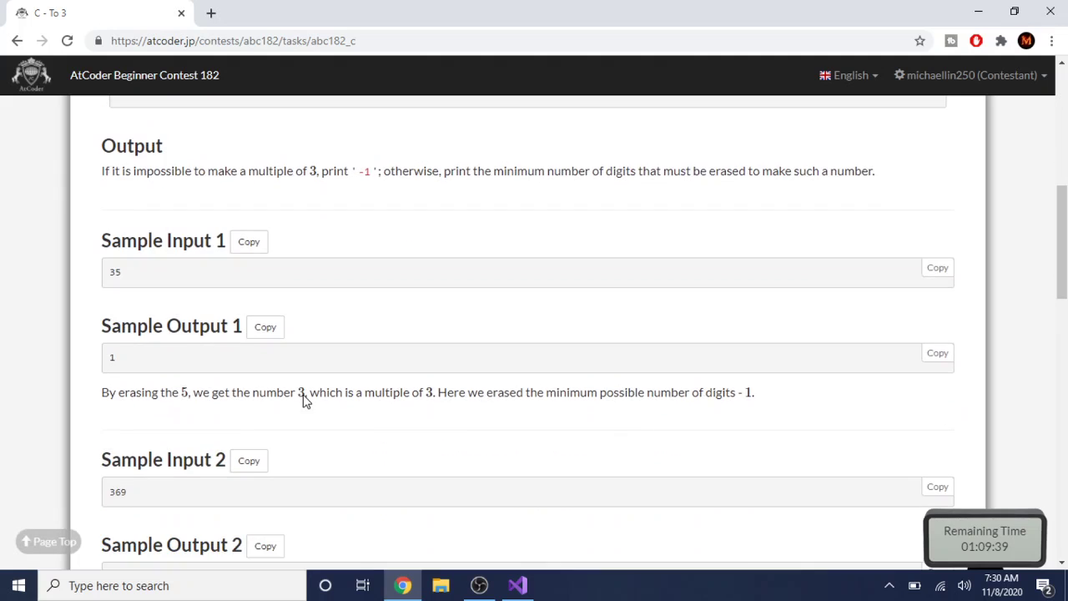
pyautogui.scroll(-1, 304, 396)
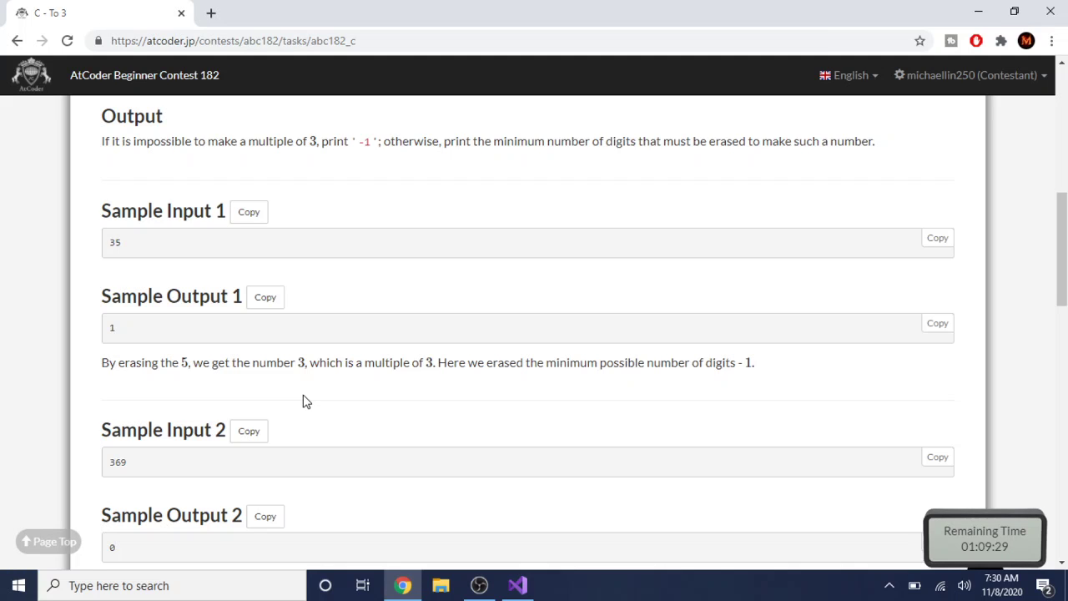
pyautogui.scroll(1, 305, 401)
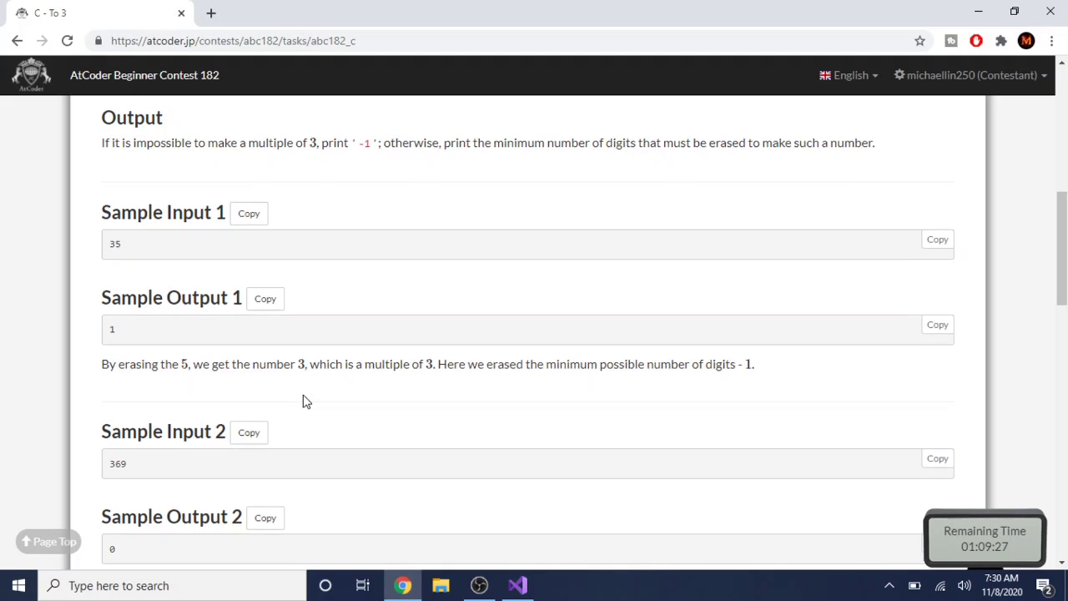
pyautogui.scroll(-1, 306, 402)
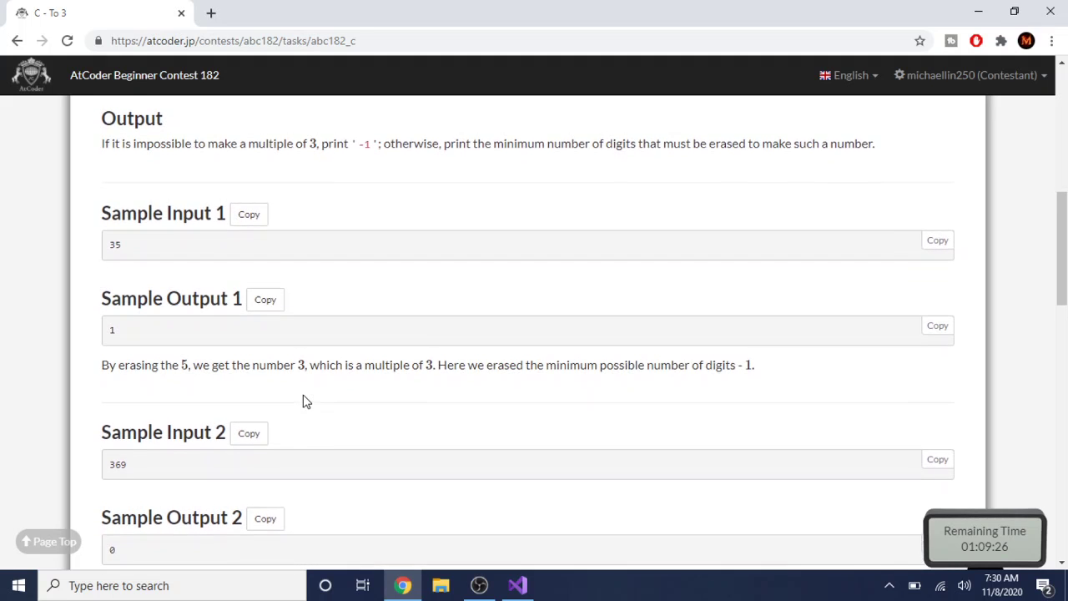
pyautogui.scroll(2, 305, 401)
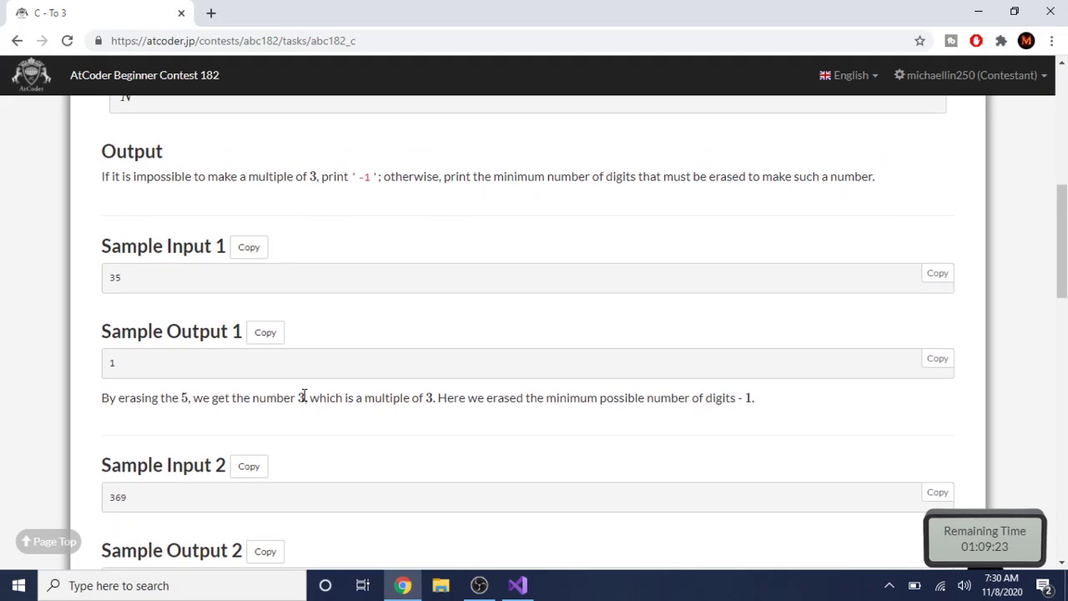
pyautogui.scroll(-2, 303, 395)
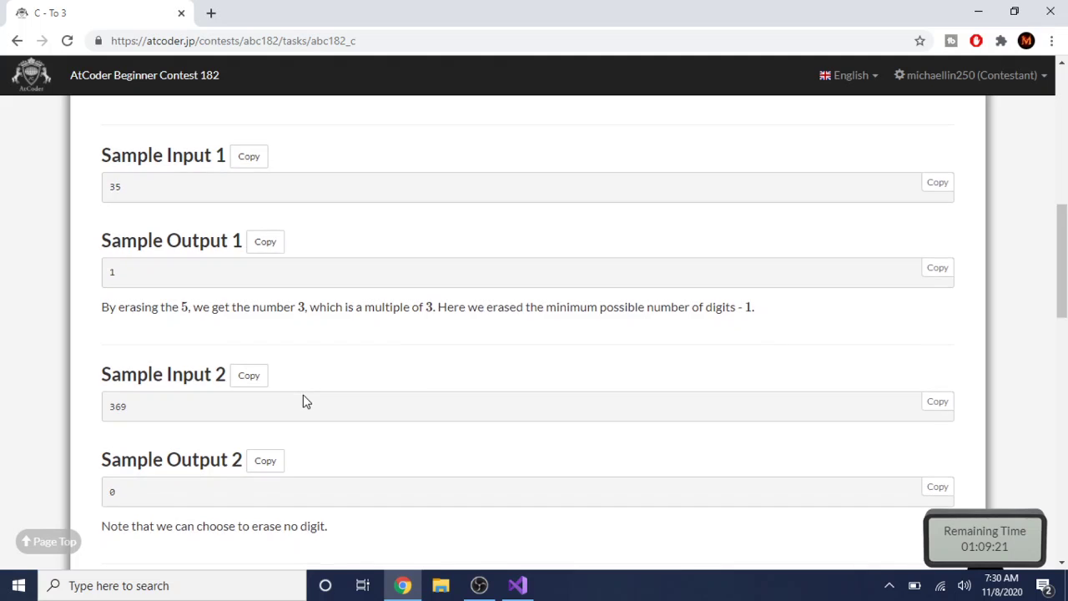
pyautogui.scroll(-1, 305, 401)
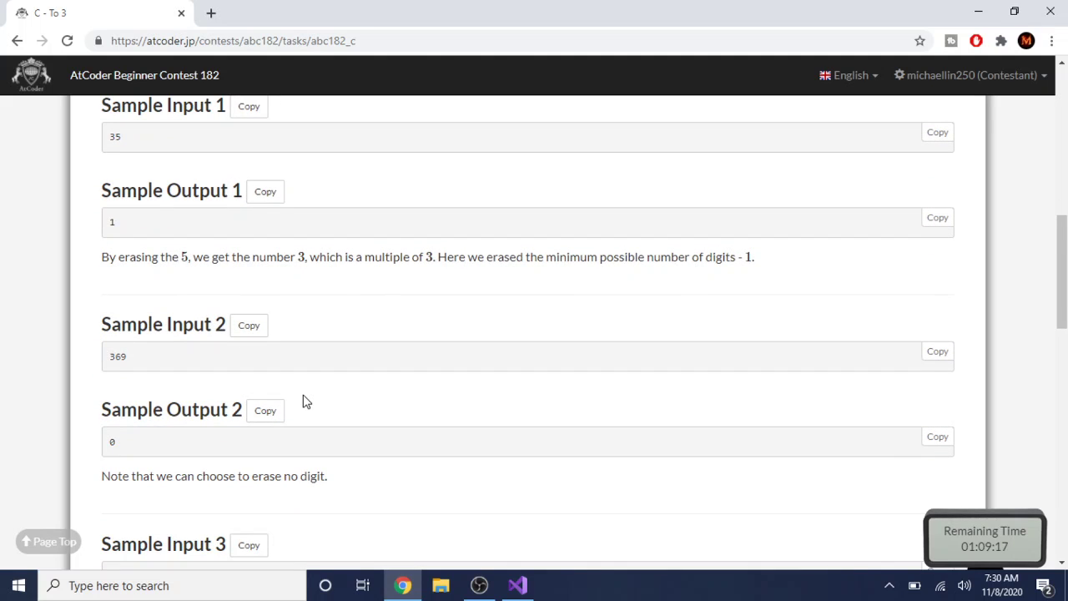
pyautogui.scroll(-2, 305, 402)
pyautogui.scroll(-3, 306, 401)
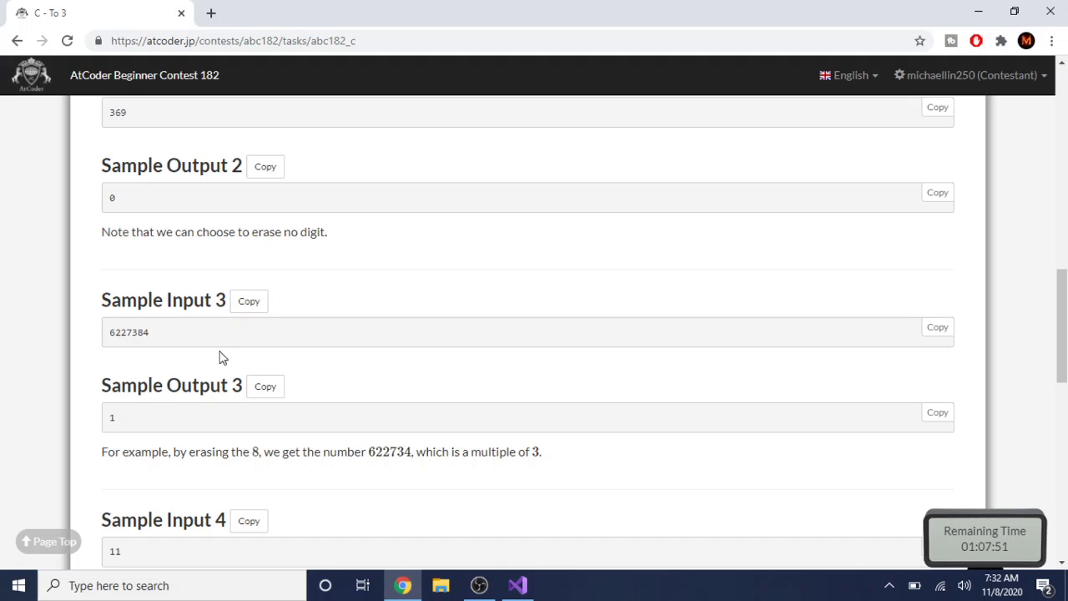
pyautogui.scroll(3, 221, 357)
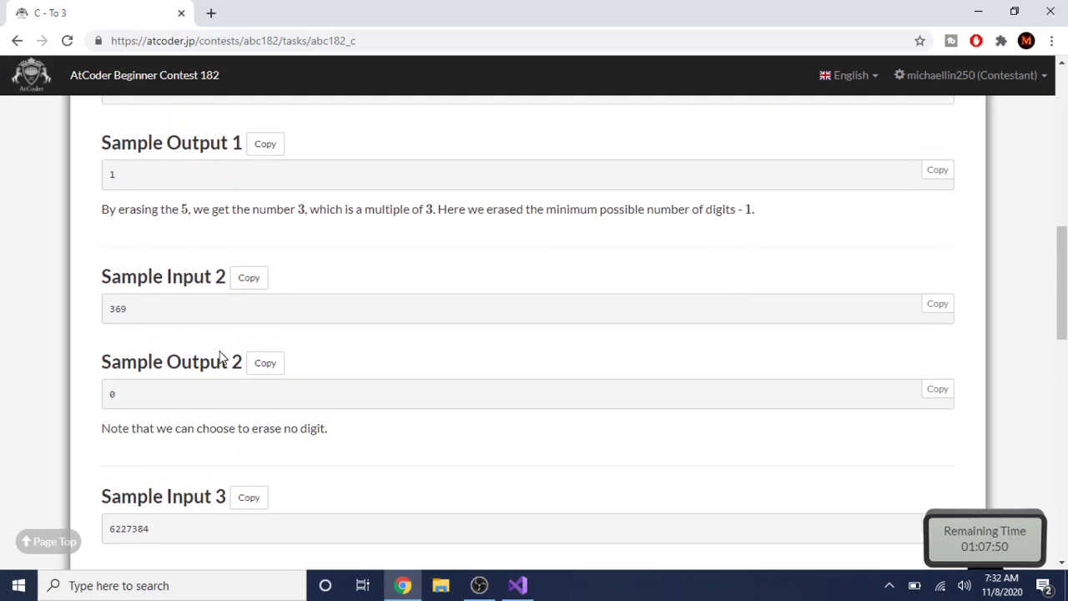
# - Switch to Visual Studio and delete the old Almost GCD code between cin >> N; and return 0; in main
pyautogui.scroll(2, 321, 376)
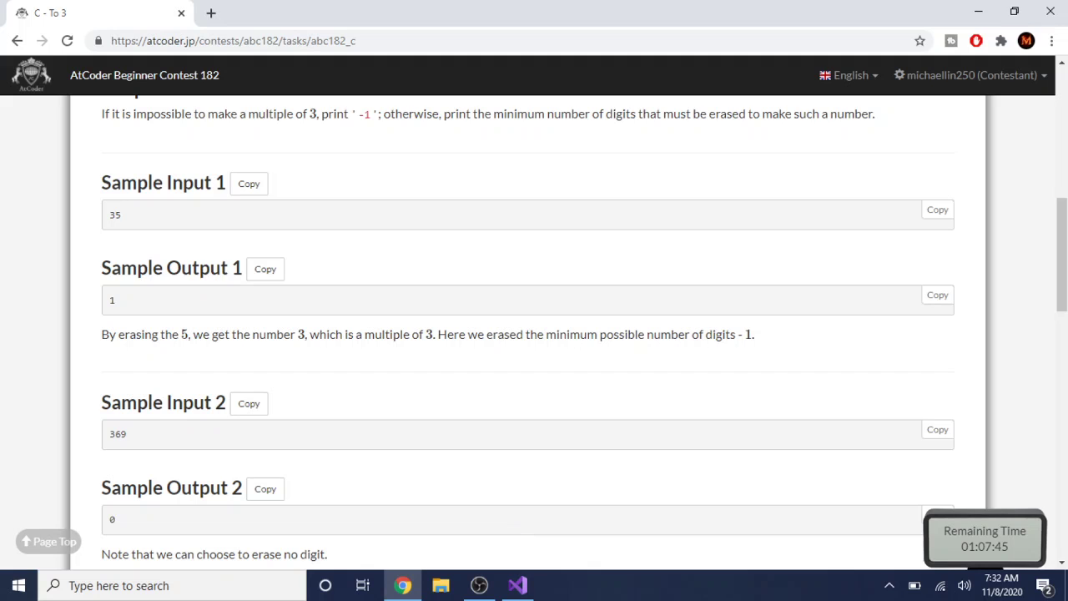
pyautogui.click(517, 585)
pyautogui.click(448, 424)
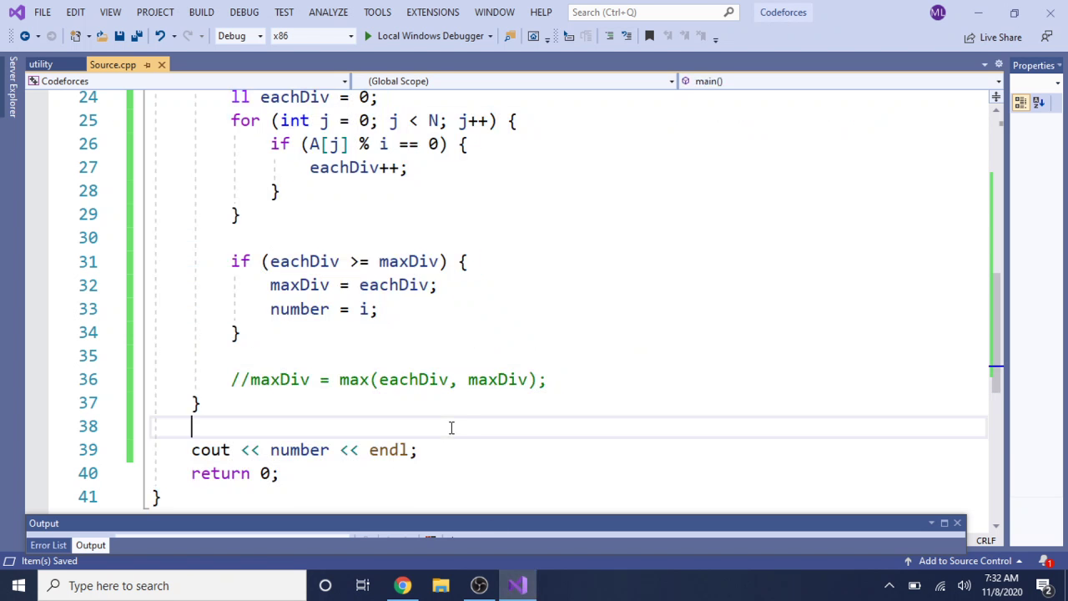
pyautogui.moveTo(440, 451); pyautogui.dragTo(370, 308)
pyautogui.moveTo(351, 228); pyautogui.dragTo(226, 236)
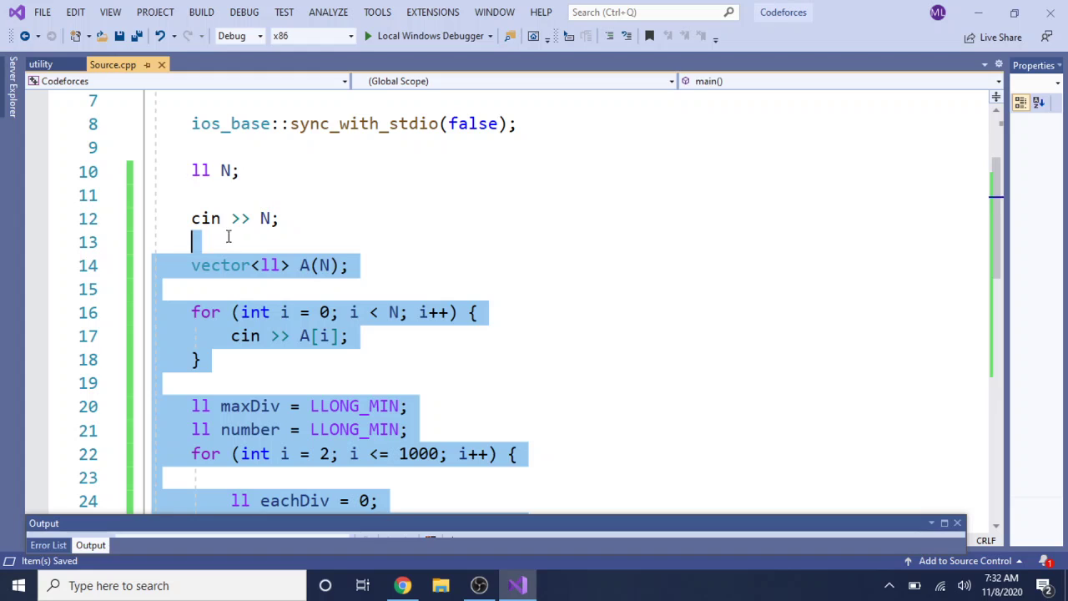
pyautogui.press('Delete')
pyautogui.press('BackSpace')
pyautogui.press('BackSpace')
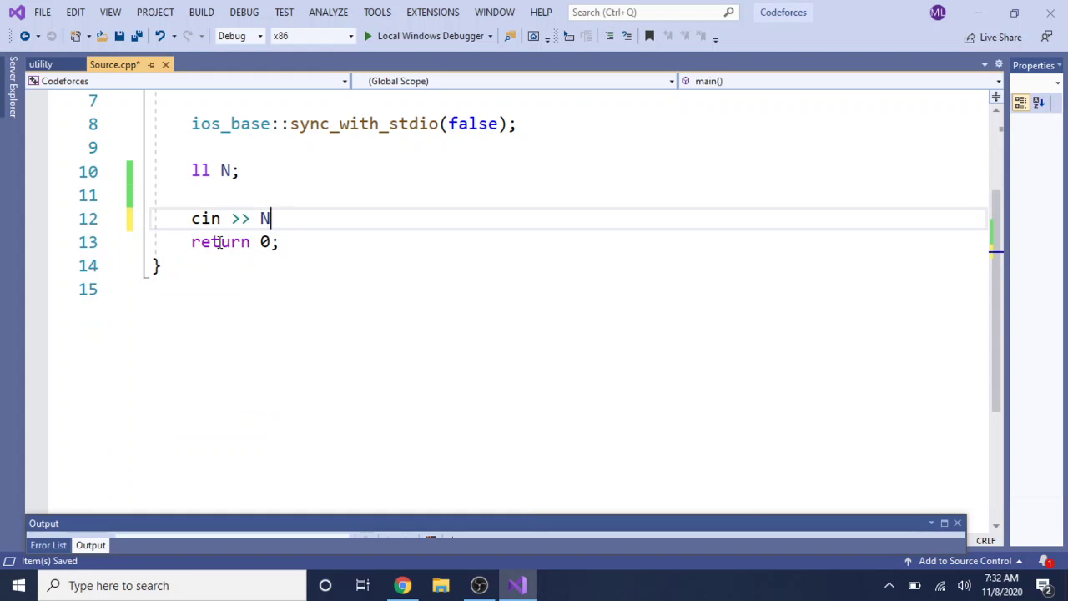
pyautogui.press('BackSpace')
pyautogui.write('N;')
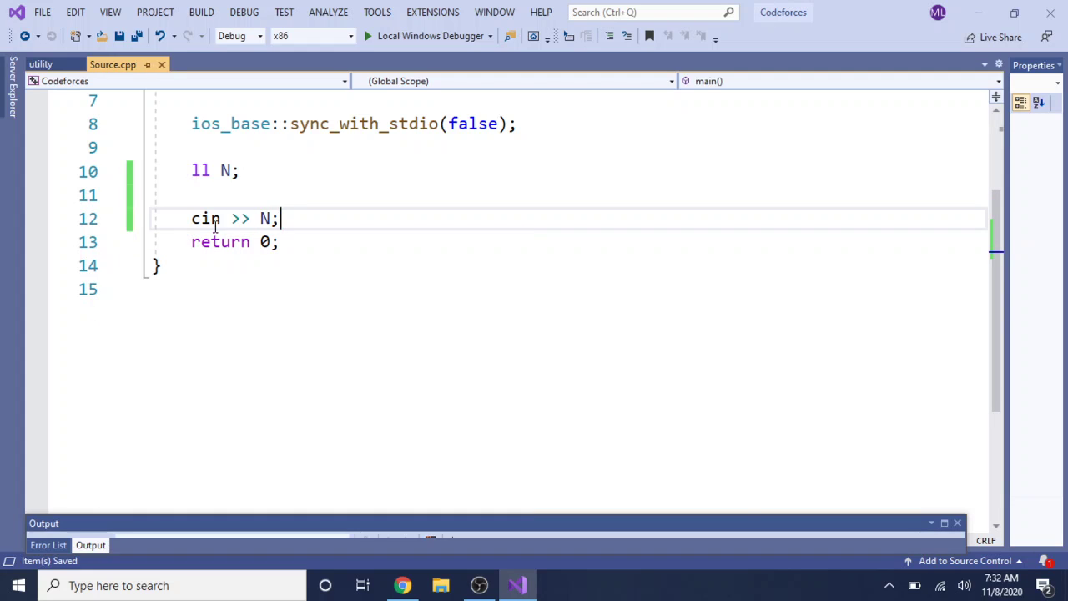
# - Change the declared type of N from ll to string
pyautogui.doubleClick(201, 170)
pyautogui.write('string')
pyautogui.press('Escape')
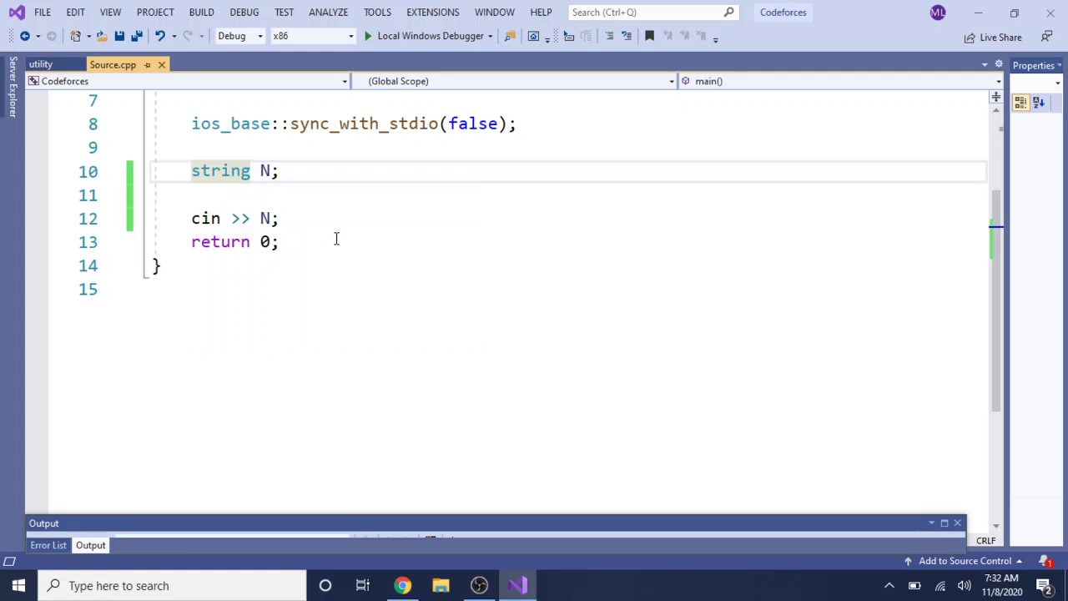
# - Below cin >> N;, add an empty for loop running int i from 0 while i < N.size(), and save the file
pyautogui.click(328, 229)
pyautogui.press('Return')
pyautogui.press('Return')
pyautogui.press('Up')
pyautogui.press('Return')
pyautogui.press('Return')
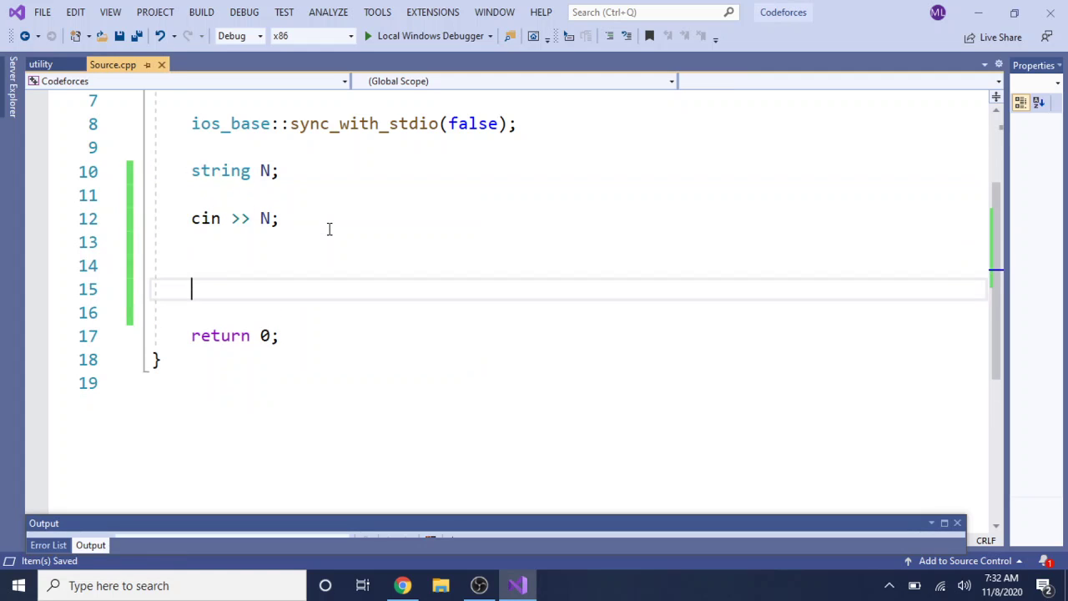
pyautogui.write('for(int i = 0; i < N')
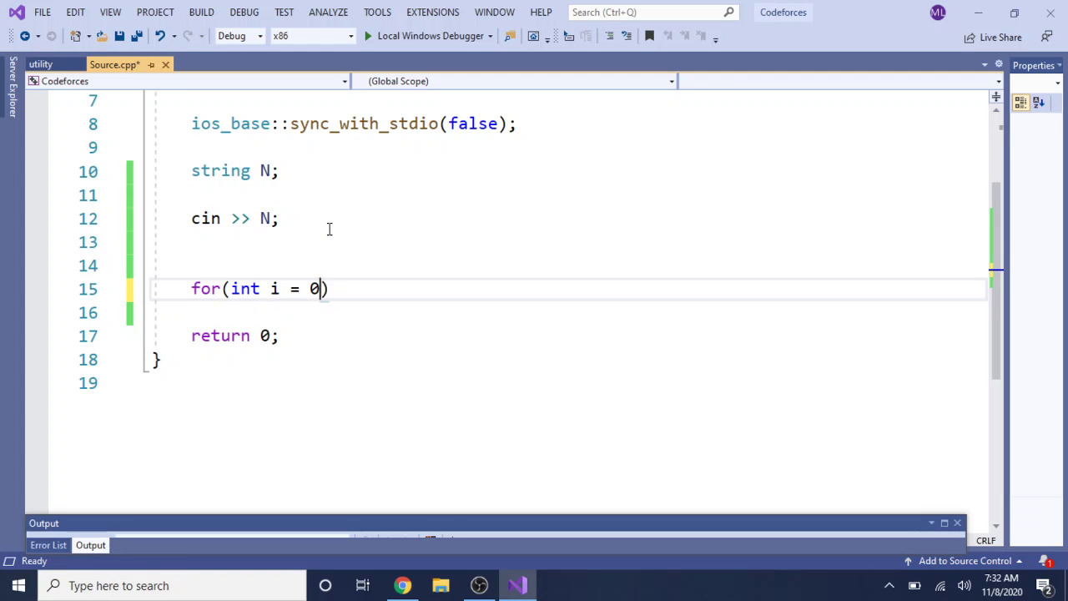
pyautogui.write(';')
pyautogui.press('BackSpace')
pyautogui.write('.size()')
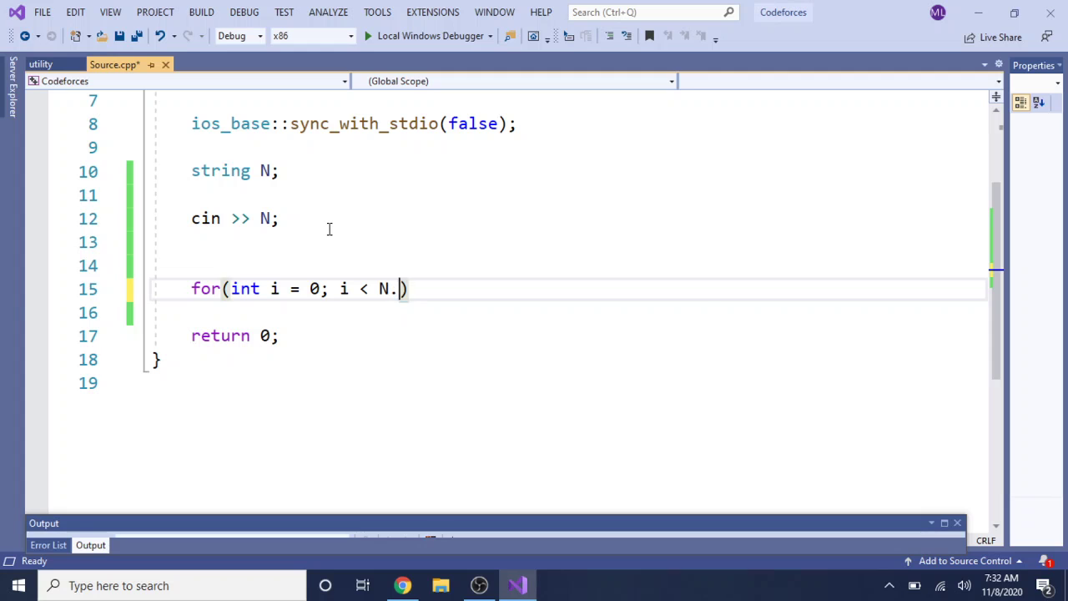
pyautogui.write('; i++')
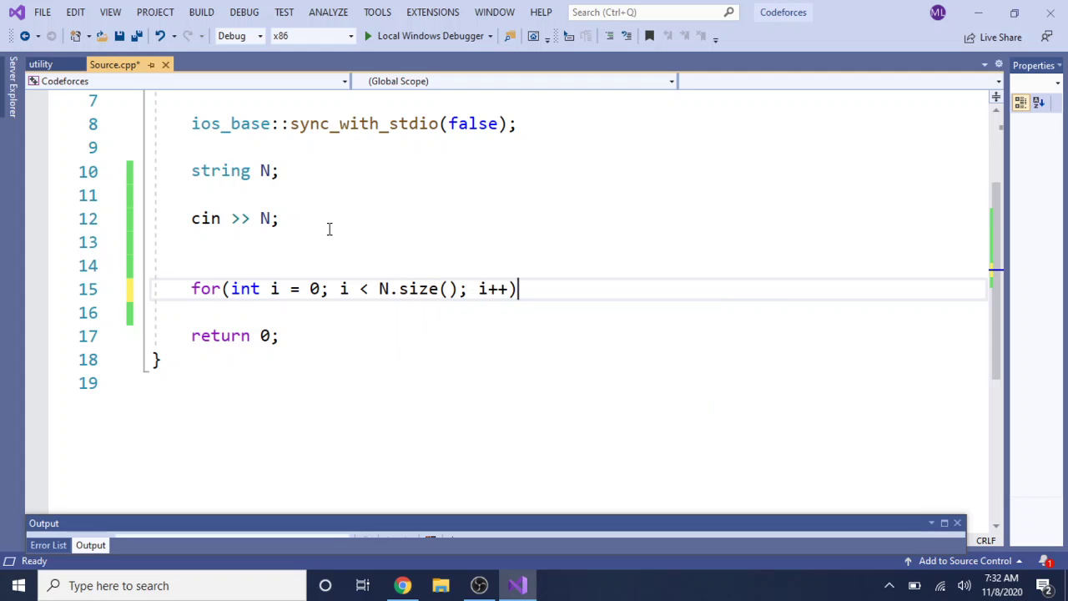
pyautogui.write(') {')
pyautogui.press('Return')
pyautogui.hotkey('ctrl', 's')
# - Reduce the gap between cin >> N; and the for loop to a single blank line and save the file
pyautogui.click(328, 228)
pyautogui.press('Return')
pyautogui.press('Return')
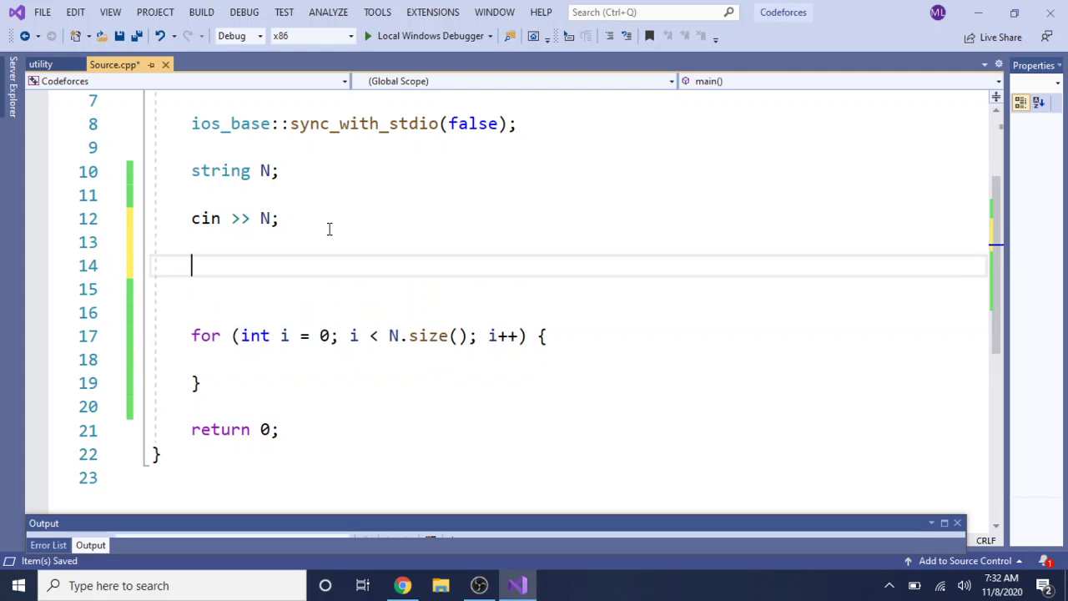
pyautogui.press('BackSpace')
pyautogui.press('BackSpace')
pyautogui.press('Down')
pyautogui.press('Down')
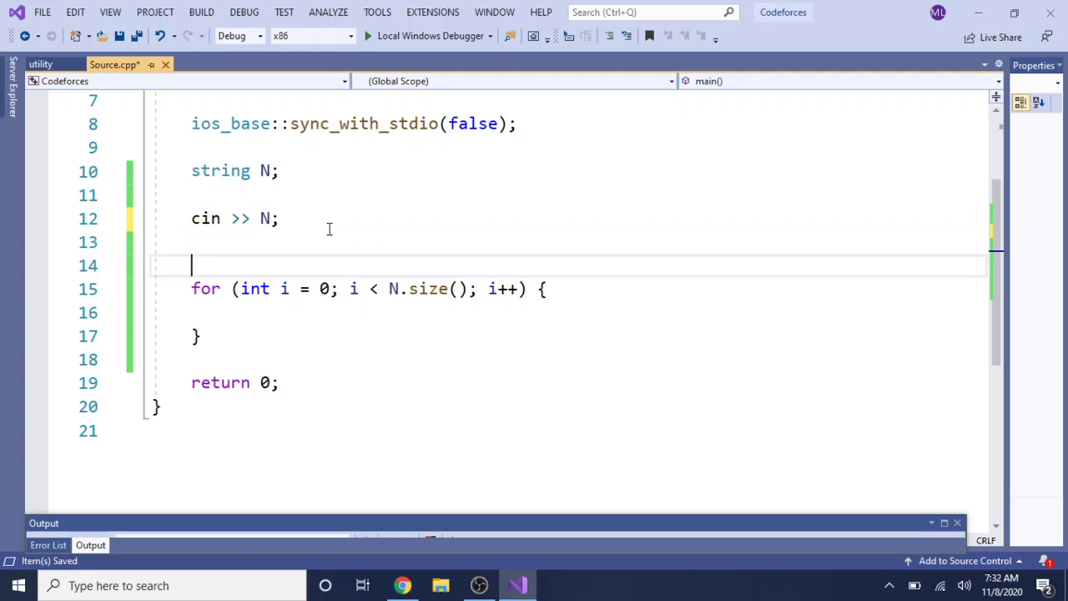
pyautogui.press('BackSpace')
pyautogui.press('BackSpace')
pyautogui.press('Return')
pyautogui.hotkey('ctrl', 's')
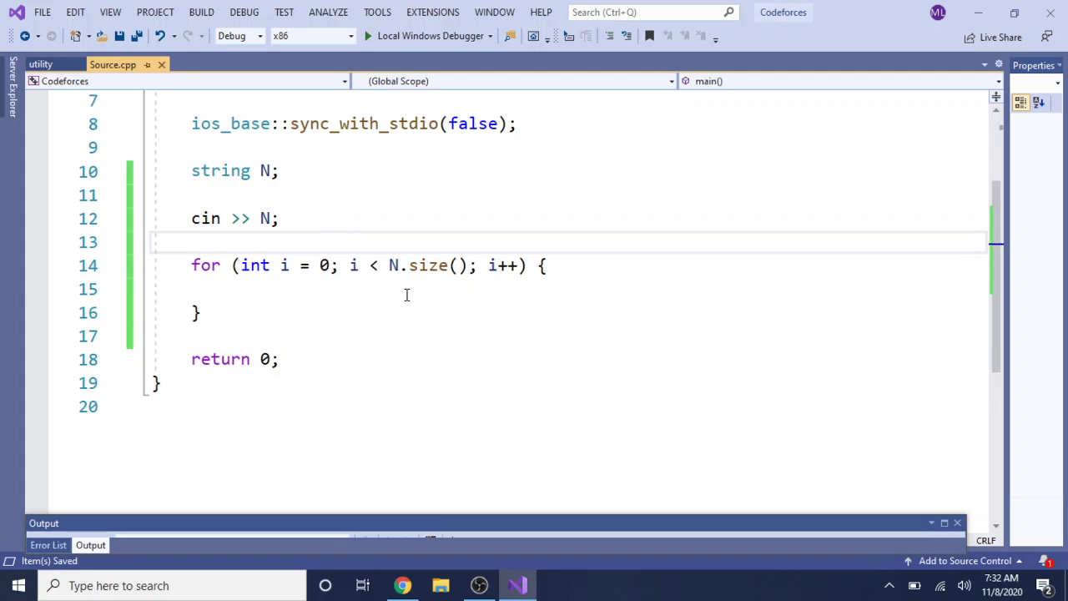
# - Declare ll sumDig = 0; between the cin >> N; line and the for loop
pyautogui.click(405, 293)
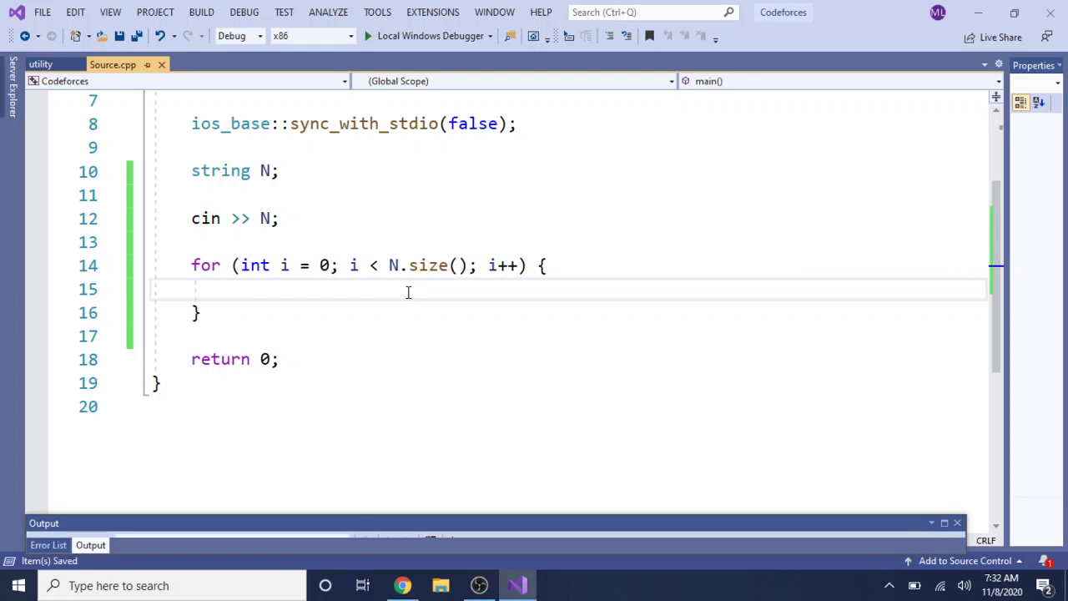
pyautogui.click(370, 221)
pyautogui.press('Return')
pyautogui.press('Return')
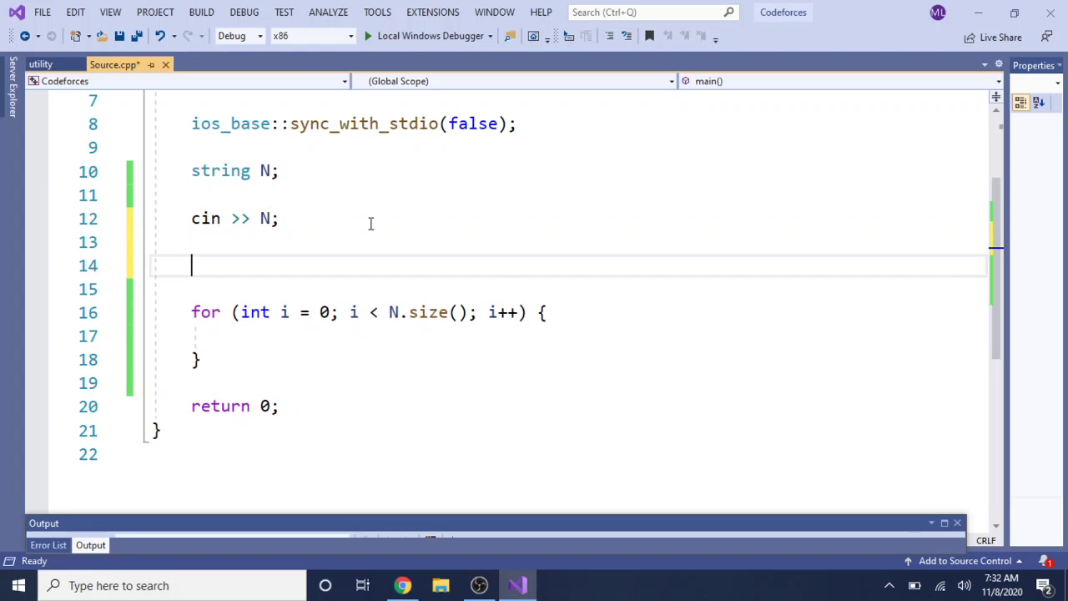
pyautogui.write('ll sumDig = 0;')
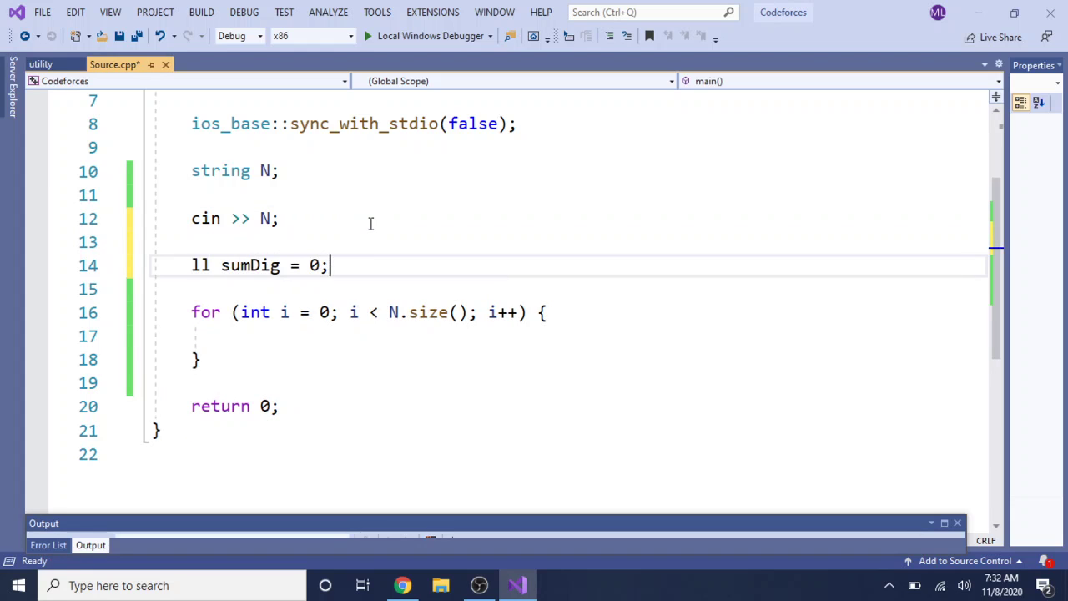
# - Add sumDig += (N[i] - '0'); inside the for loop, make room below the loop, and save the file
pyautogui.click(341, 332)
pyautogui.write('sumDig +')
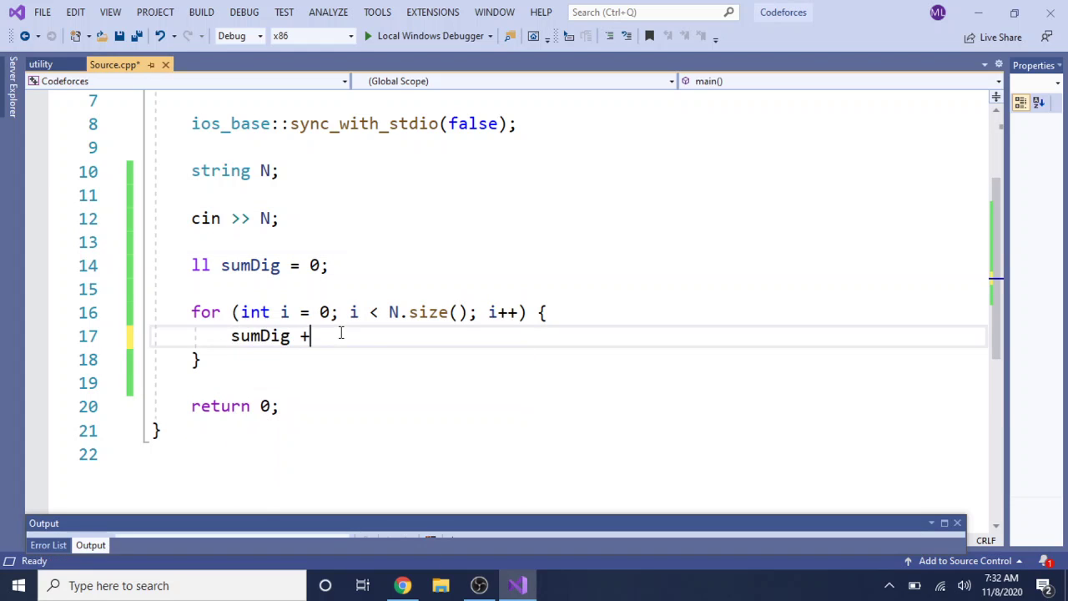
pyautogui.write('= (N[i] ')
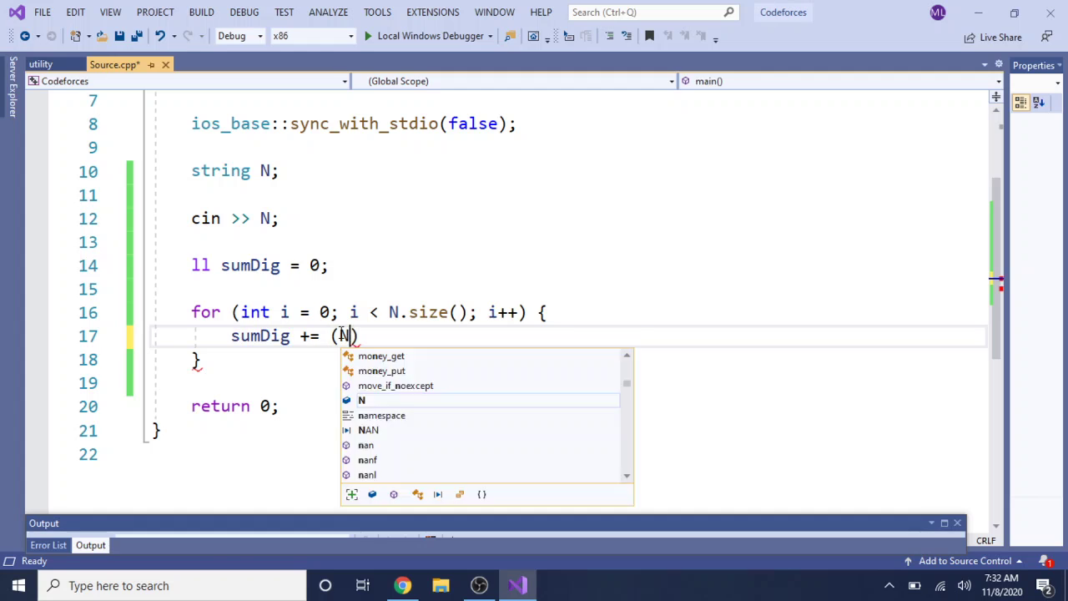
pyautogui.write("- '0');")
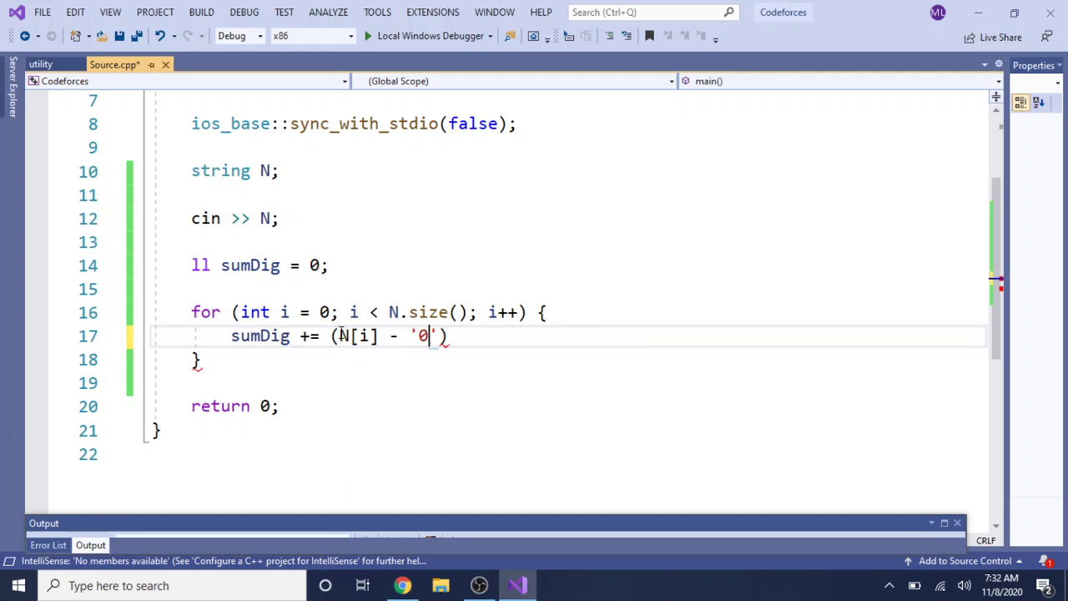
pyautogui.press('Down')
pyautogui.press('Return')
pyautogui.press('Return')
pyautogui.hotkey('ctrl', 's')
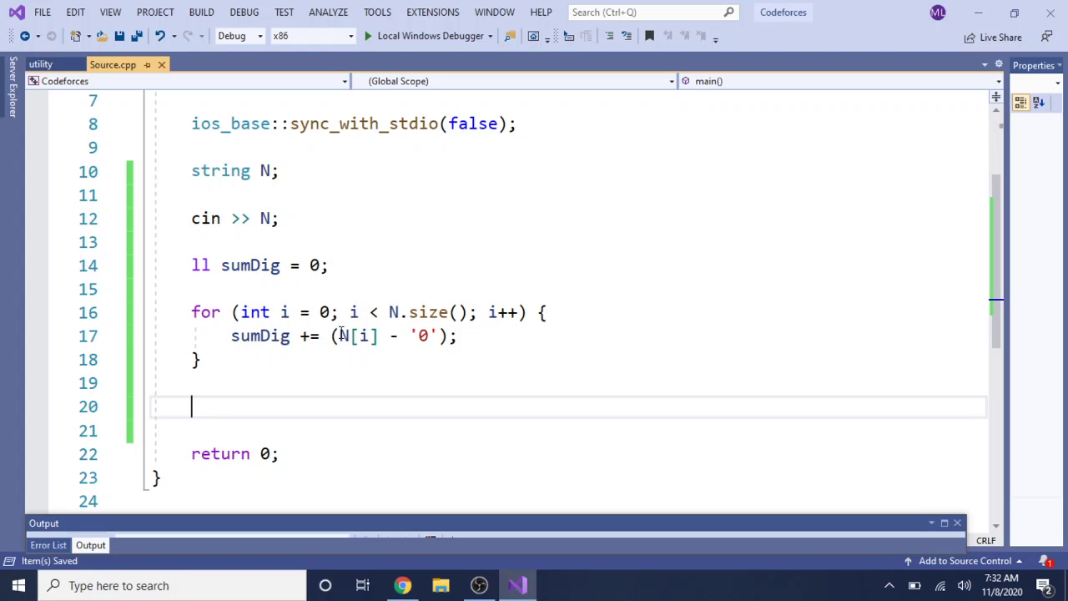
# - After the loop, add an if (sumDig % 3 == 0) block that outputs 0 with cout << 0 << endl;
pyautogui.write('f')
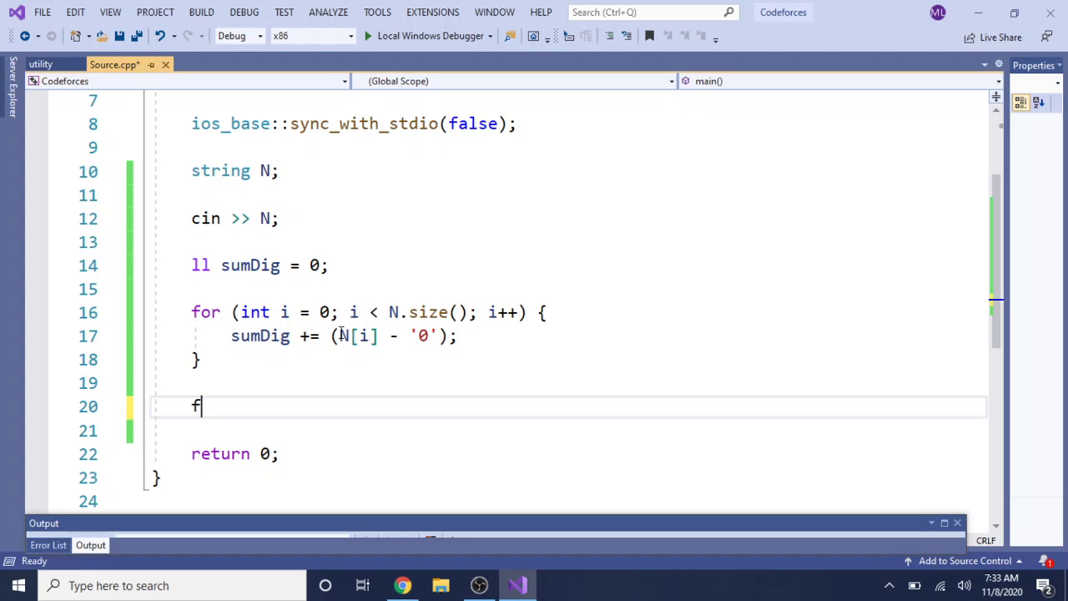
pyautogui.press('BackSpace')
pyautogui.write('if(sumDig % ')
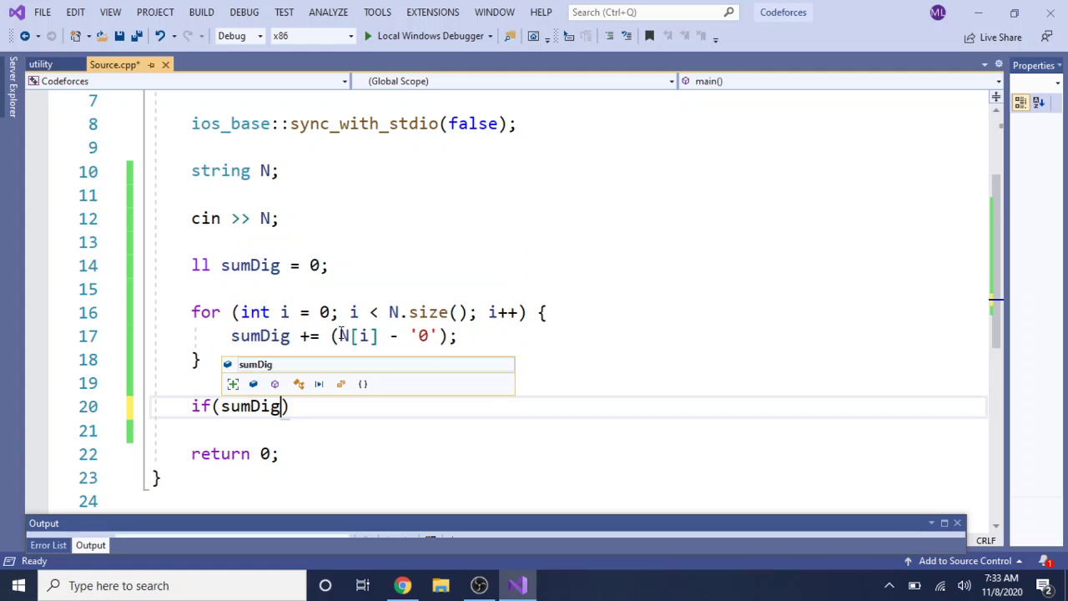
pyautogui.write('3 == 0){')
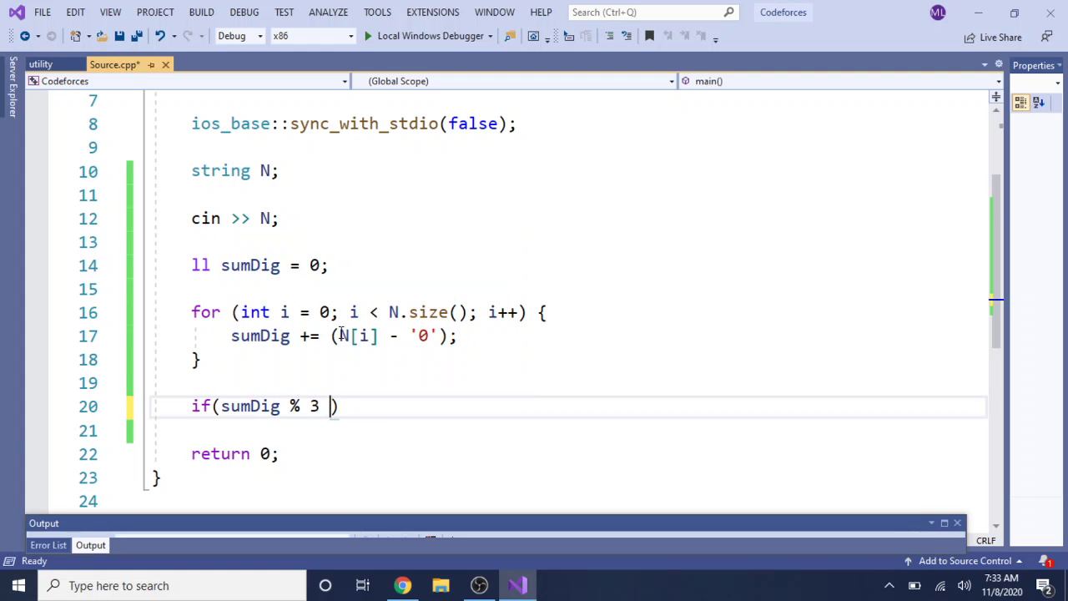
pyautogui.press('Return')
pyautogui.write('cout << ')
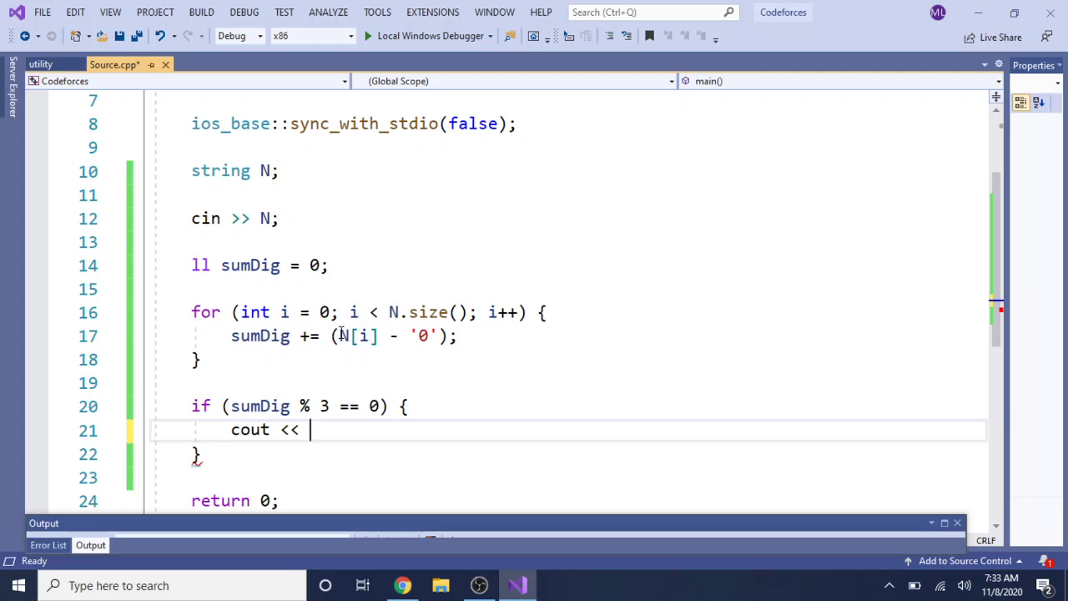
pyautogui.write('0 <')
pyautogui.write('endl;')
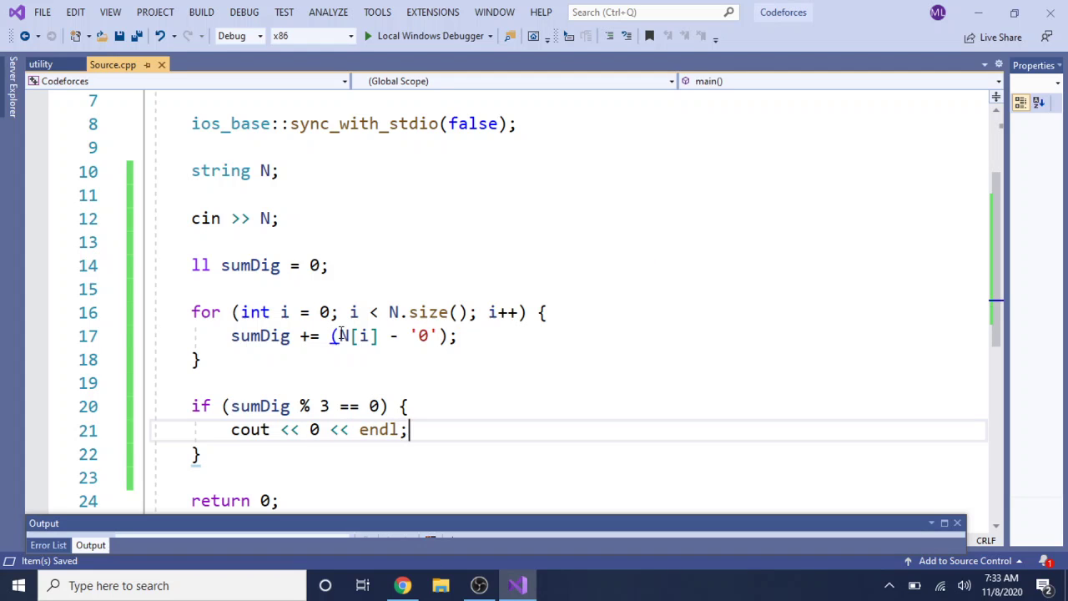
# - Add an empty else block after the if block and save the file
pyautogui.press('Down')
pyautogui.write('else{')
pyautogui.press('Return')
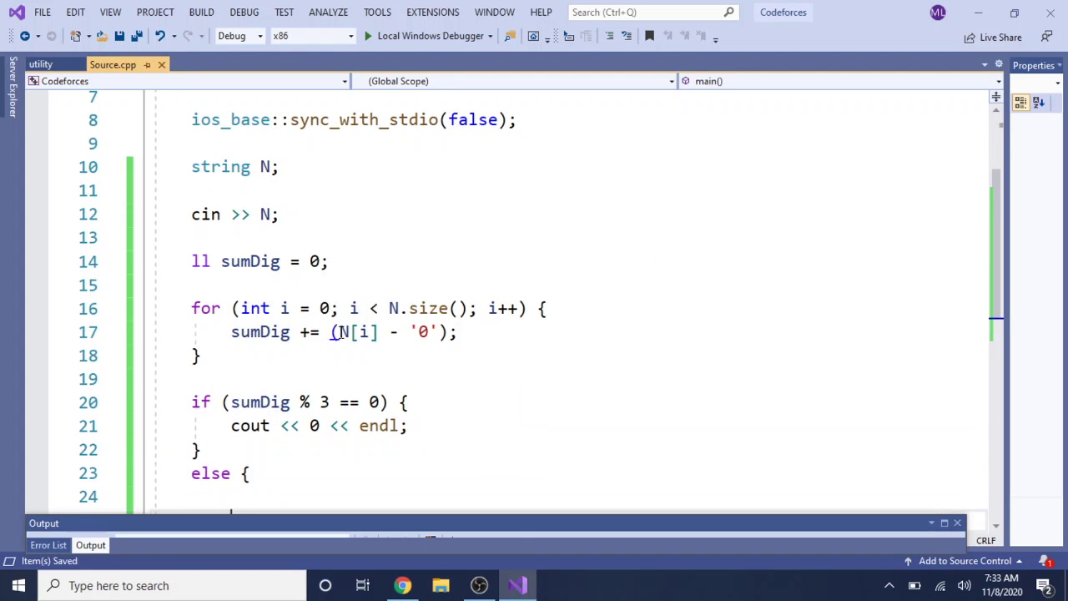
pyautogui.press('Return')
pyautogui.scroll(-4, 341, 333)
pyautogui.hotkey('ctrl', 's')
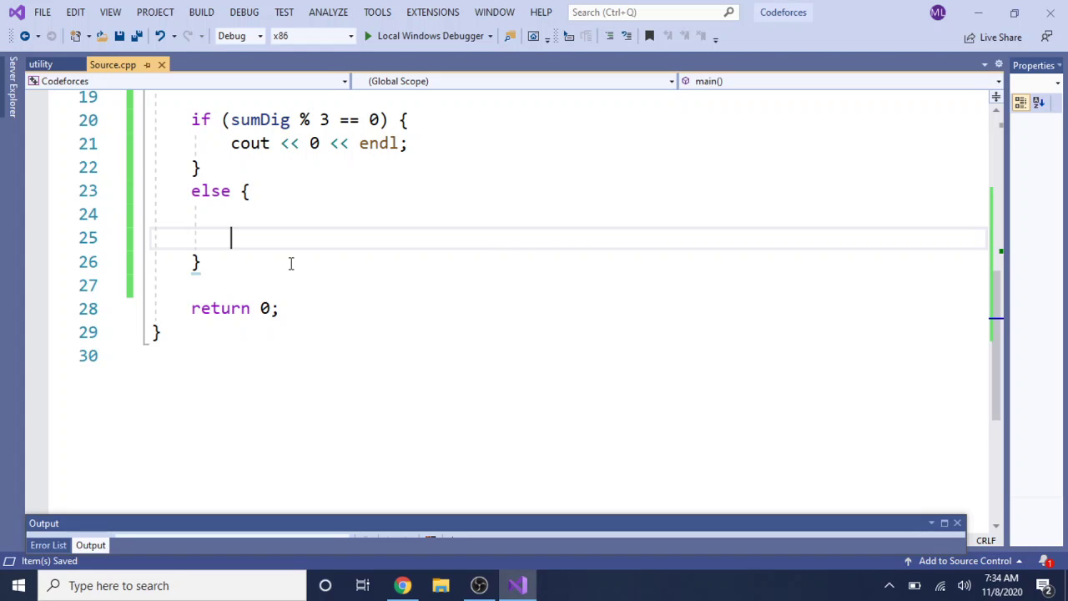
# - Switch to the To 3 page in Chrome and examine Samples 3 and 4 with their explanations
pyautogui.click(402, 585)
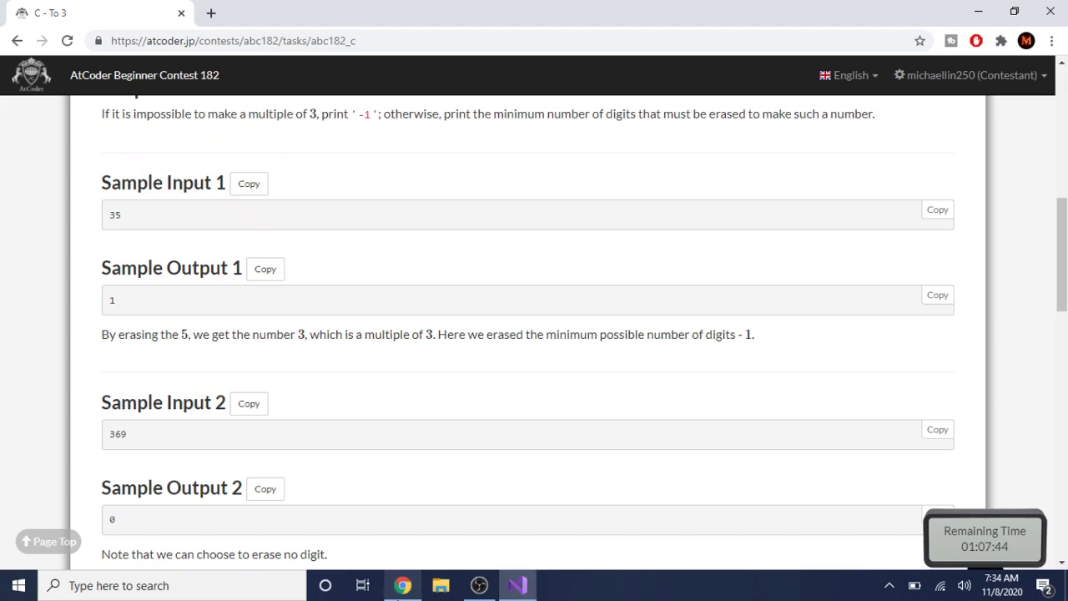
pyautogui.scroll(-1, 357, 429)
pyautogui.scroll(-5, 357, 429)
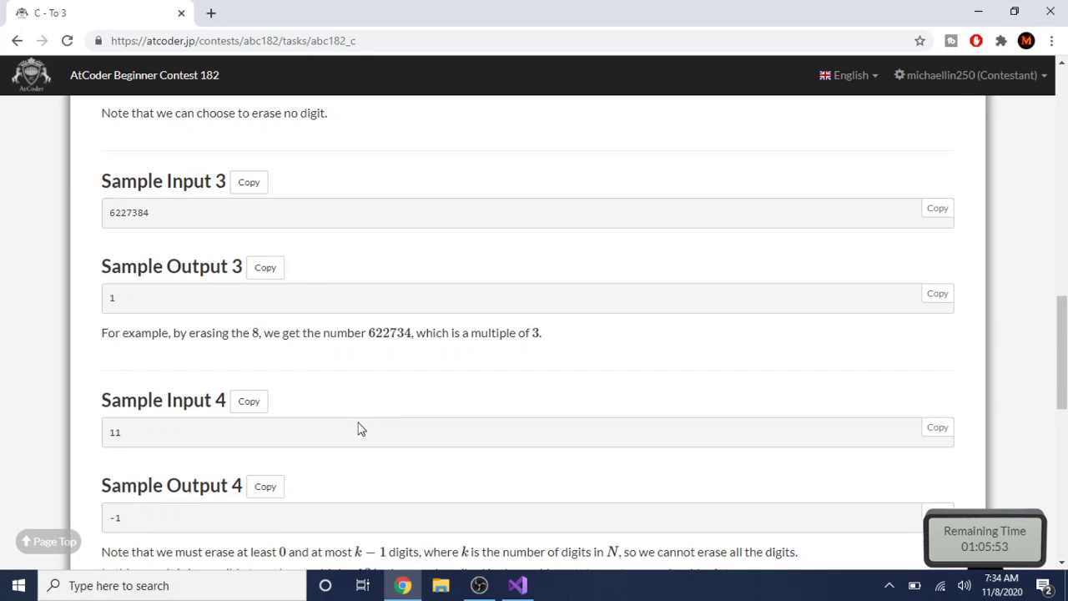
# - Calculate 32 - 8 and 32 - 27 in the address bar of a new browser tab
pyautogui.click(211, 13)
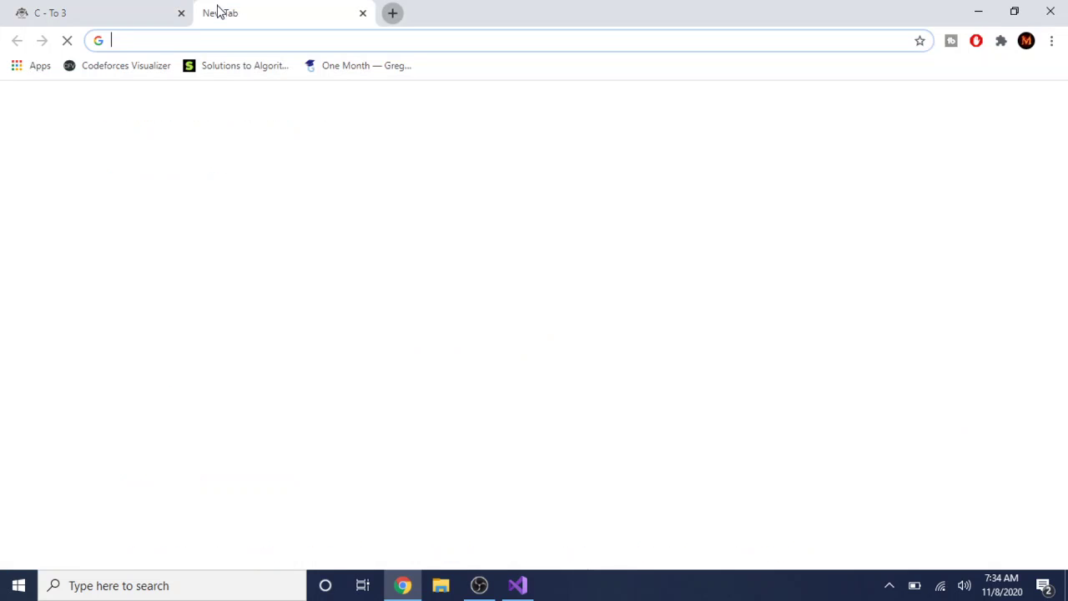
pyautogui.write('32 - 8')
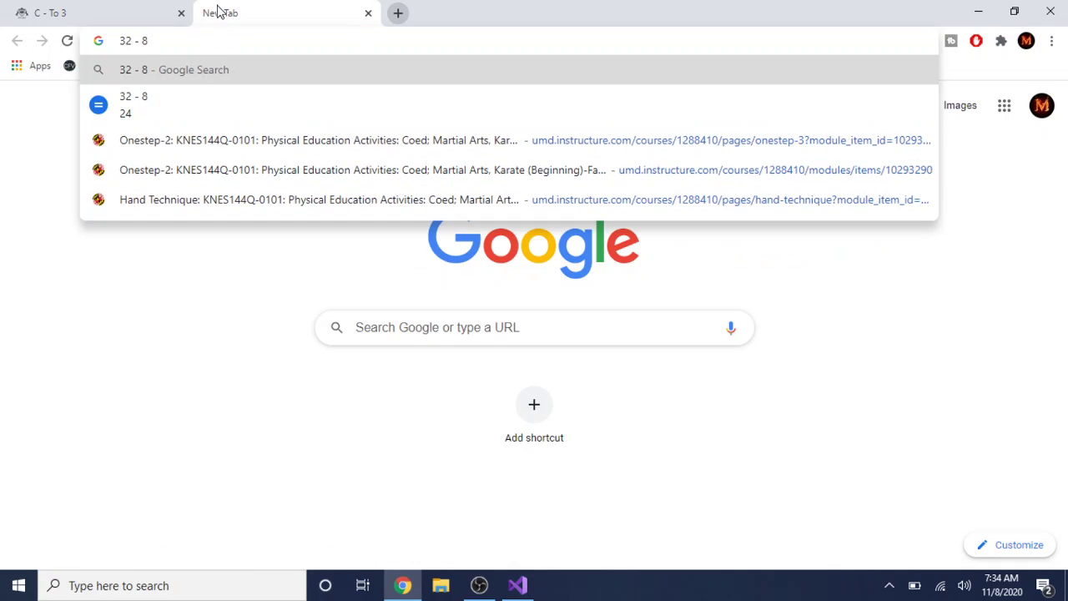
pyautogui.press('BackSpace')
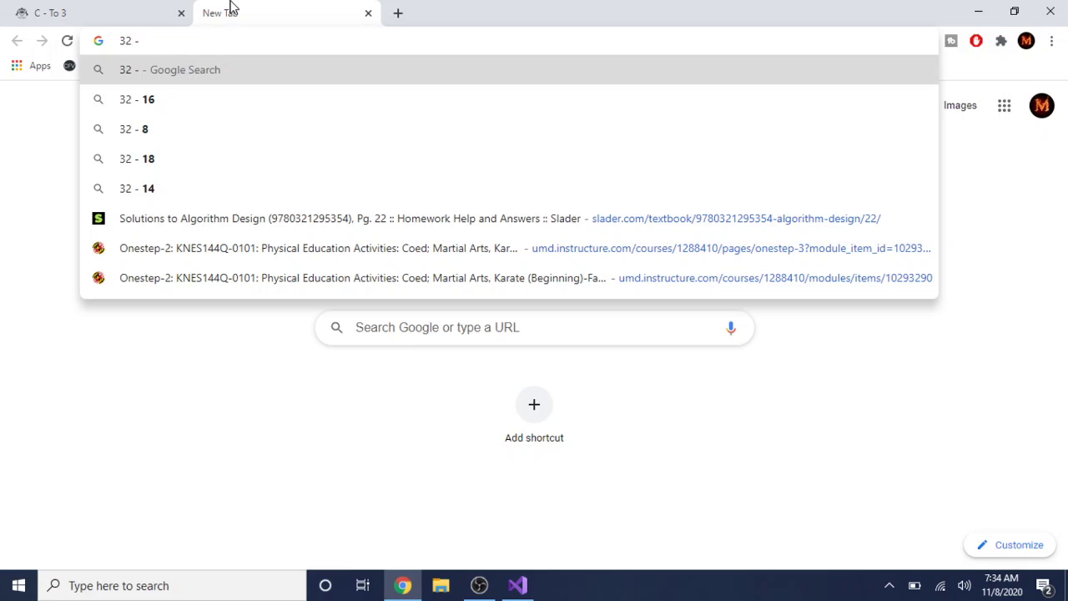
pyautogui.write('8')
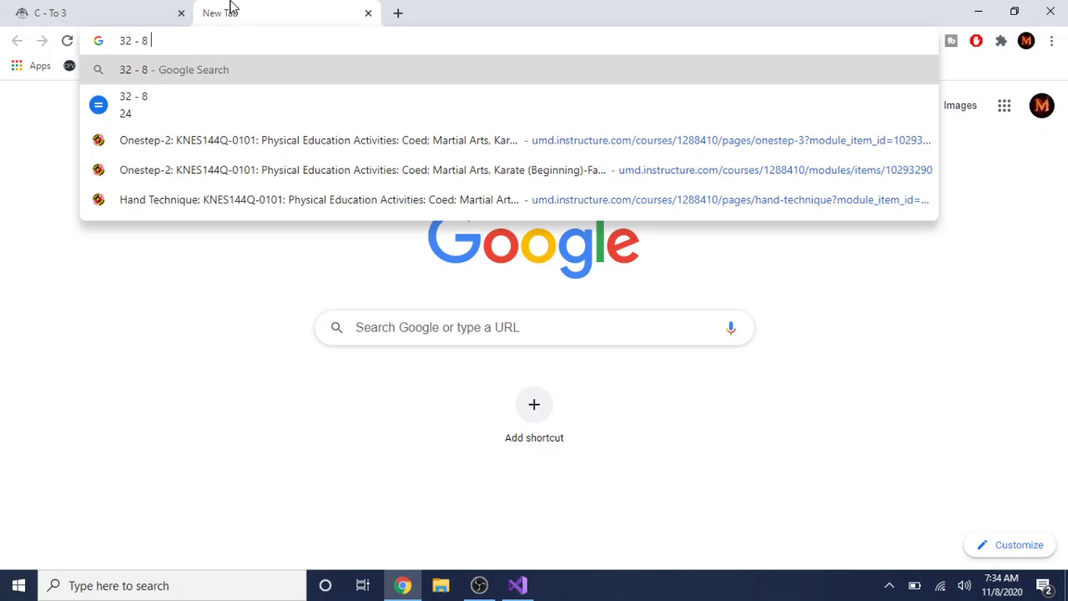
pyautogui.press('BackSpace')
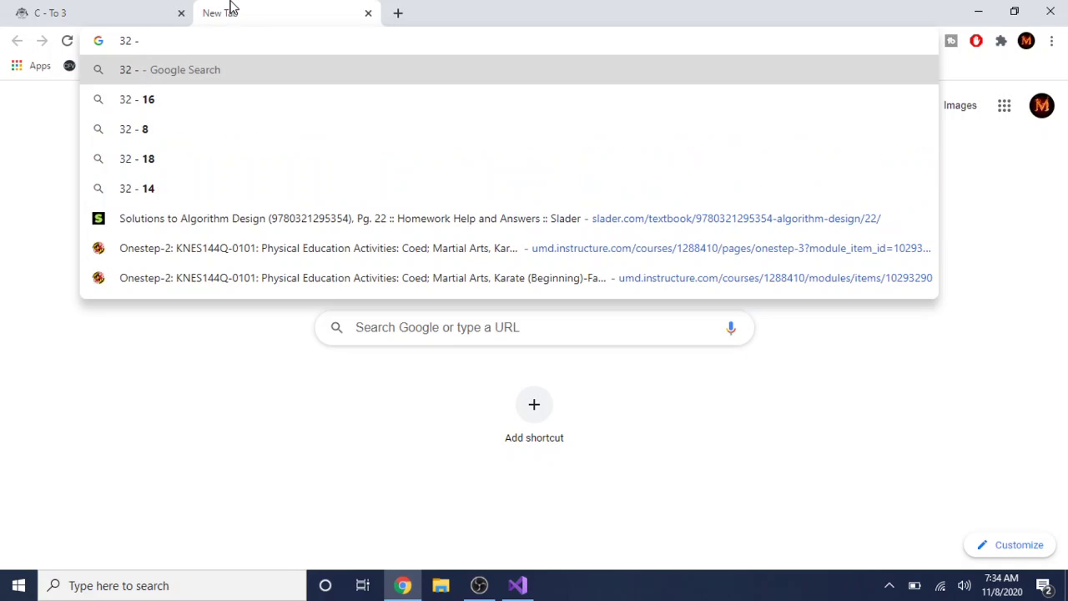
pyautogui.write('27')
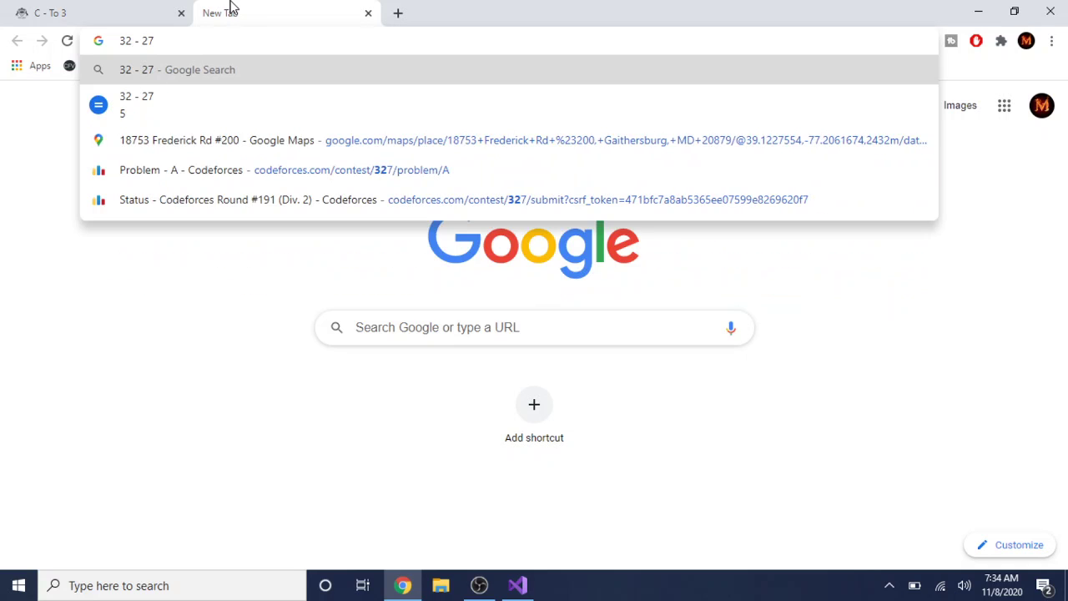
# - Return to the To 3 task page and examine Samples 1 to 4 with their explanations
pyautogui.click(104, 9)
pyautogui.scroll(-3, 430, 336)
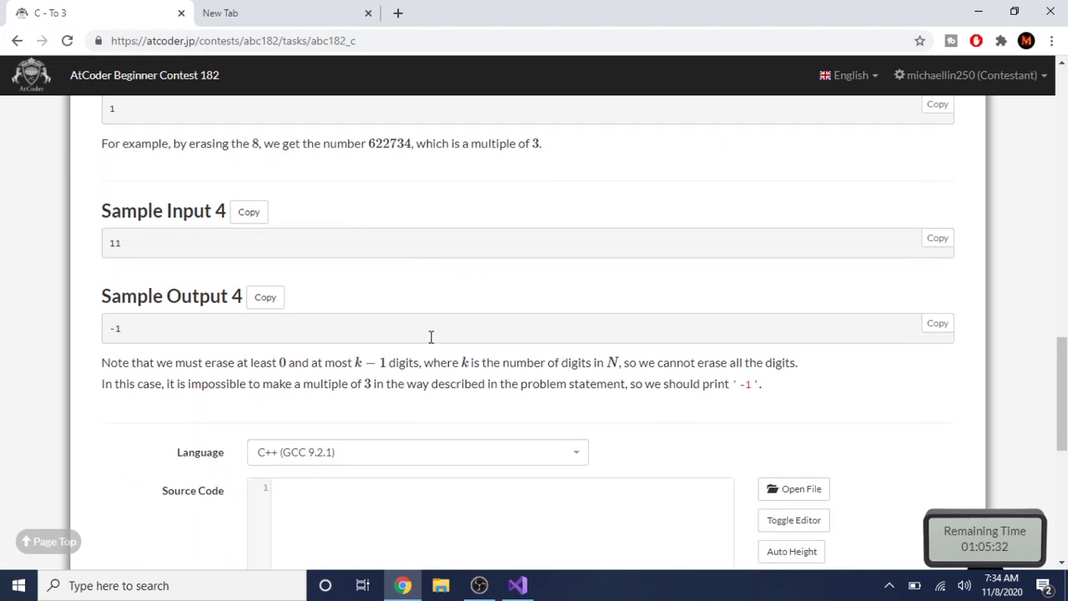
pyautogui.scroll(1, 433, 343)
pyautogui.scroll(3, 432, 343)
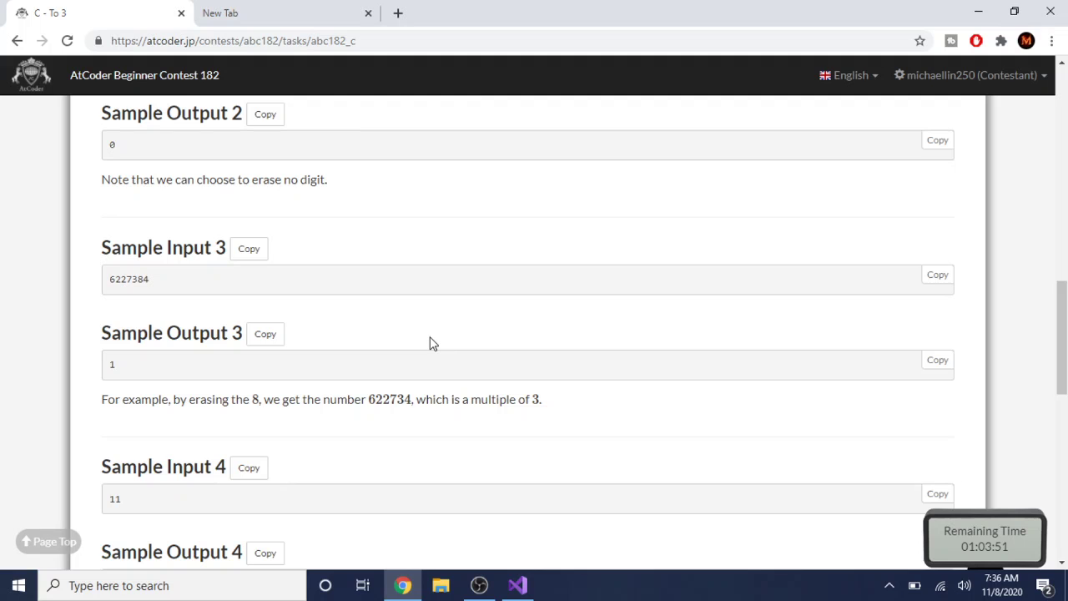
pyautogui.scroll(-3, 432, 342)
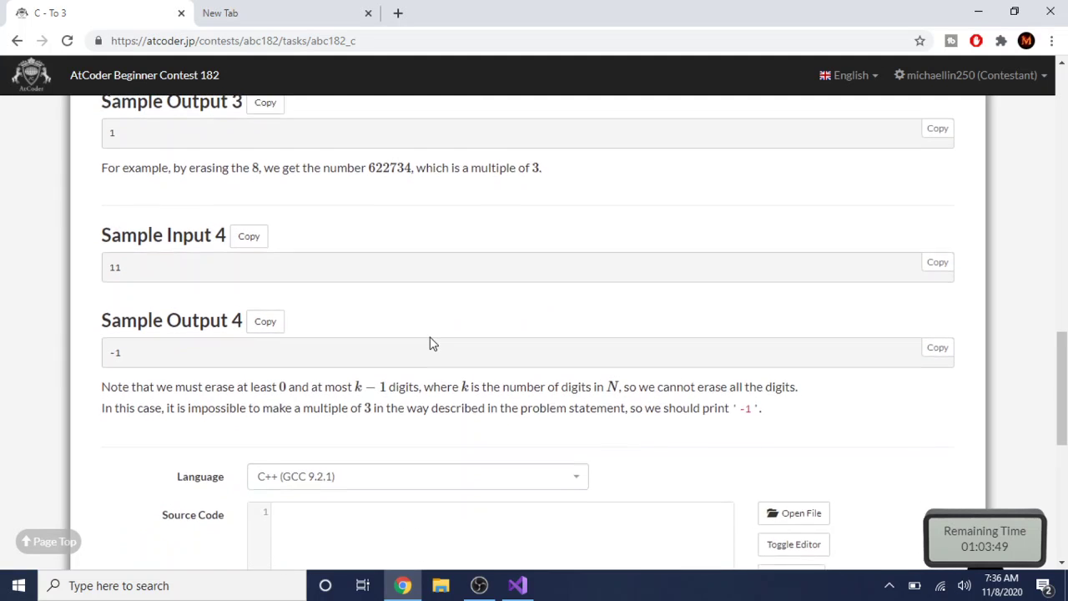
pyautogui.scroll(1, 432, 342)
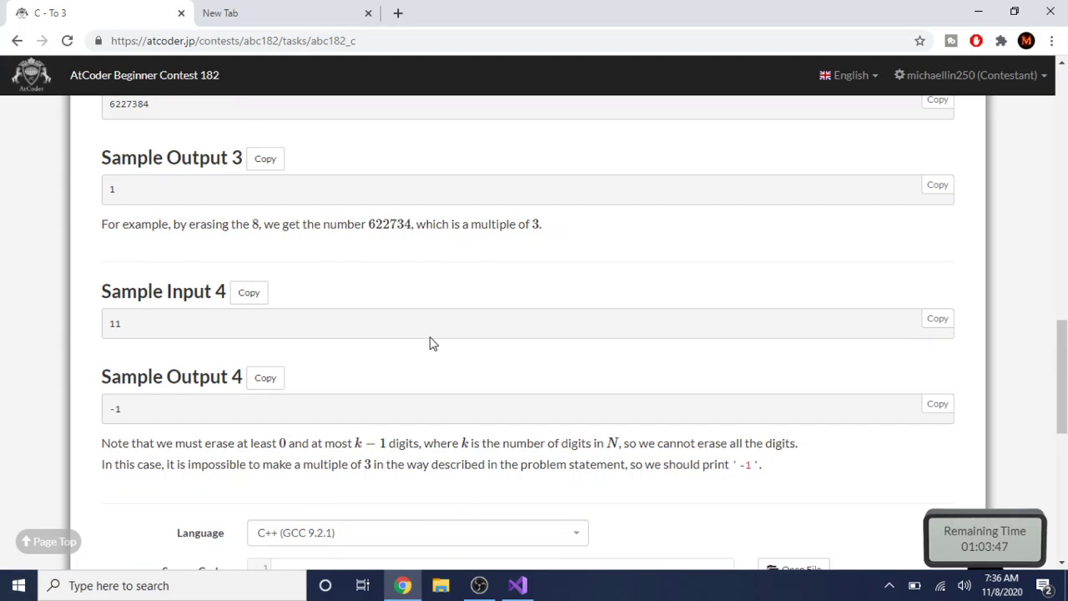
pyautogui.scroll(3, 432, 342)
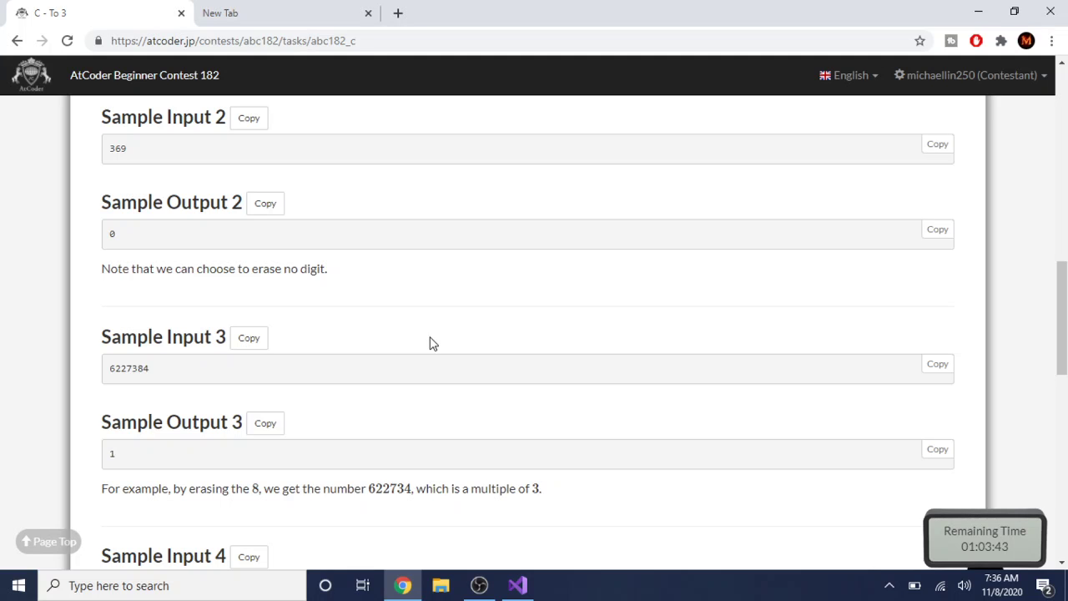
pyautogui.scroll(2, 432, 342)
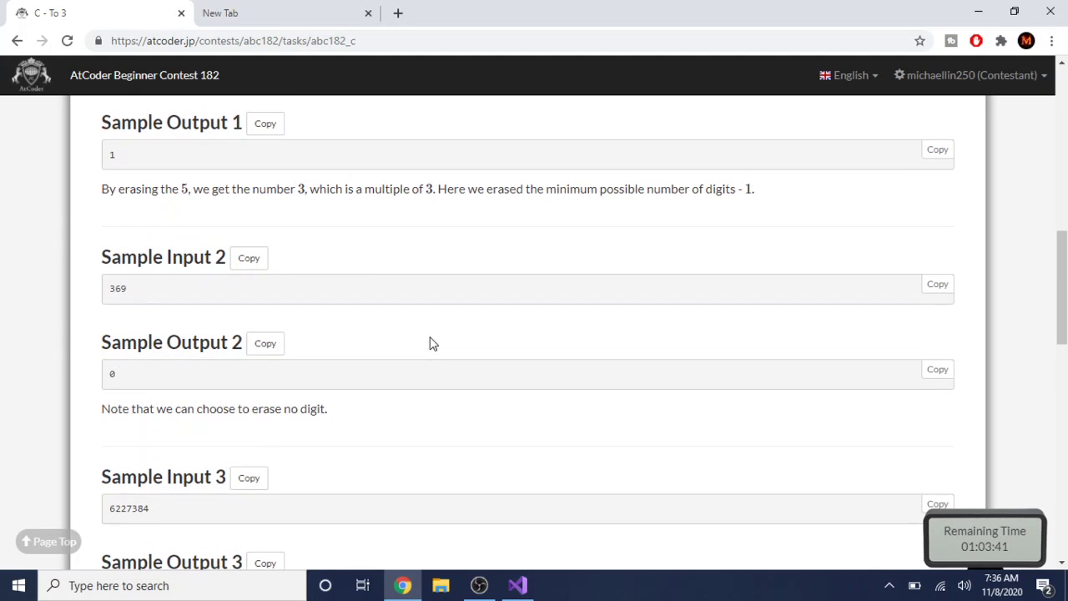
pyautogui.scroll(2, 432, 342)
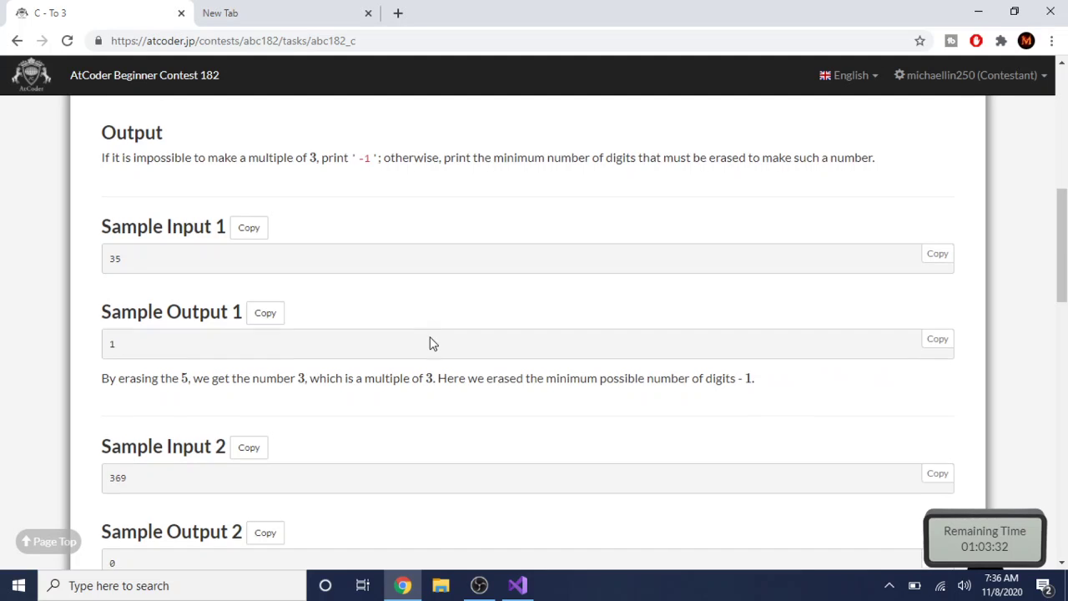
pyautogui.scroll(-3, 432, 342)
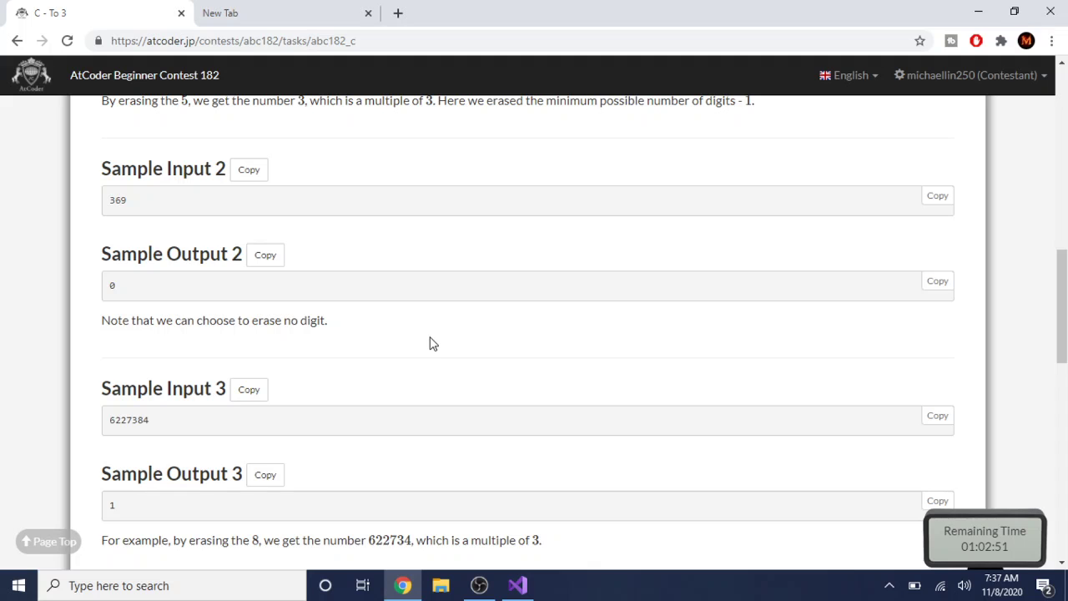
# - Compare the To 3 samples with the 32 - 27 calculation and append = to the expression
pyautogui.click(268, 23)
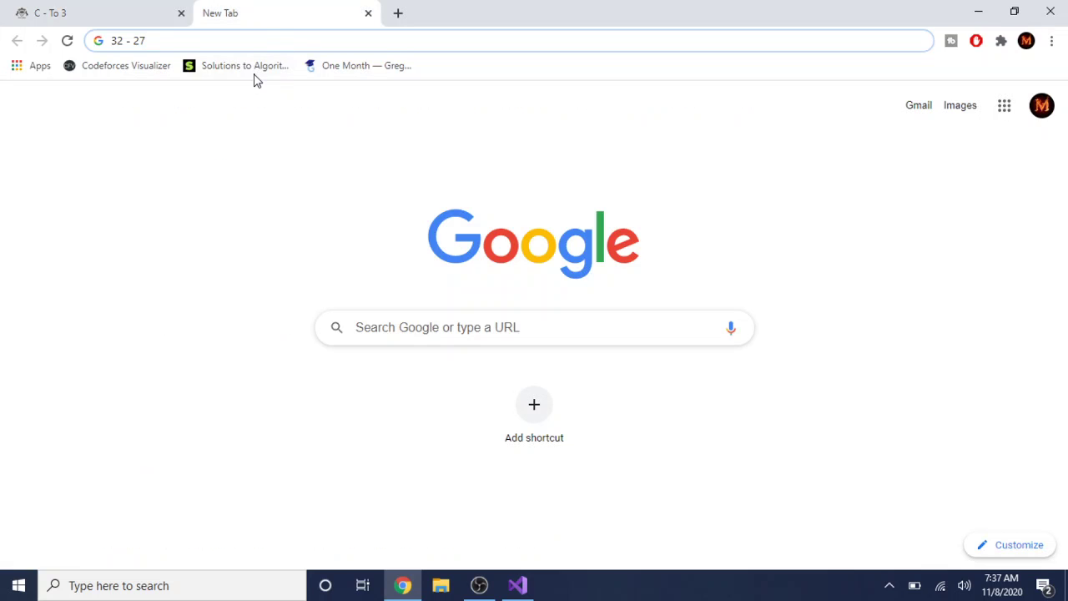
pyautogui.click(81, 8)
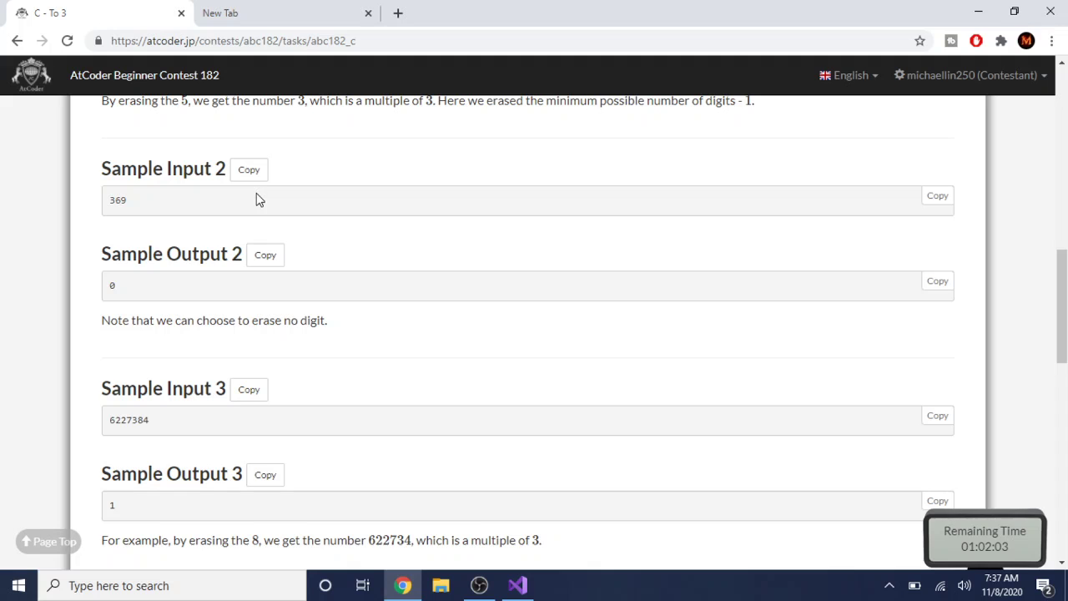
pyautogui.click(258, 13)
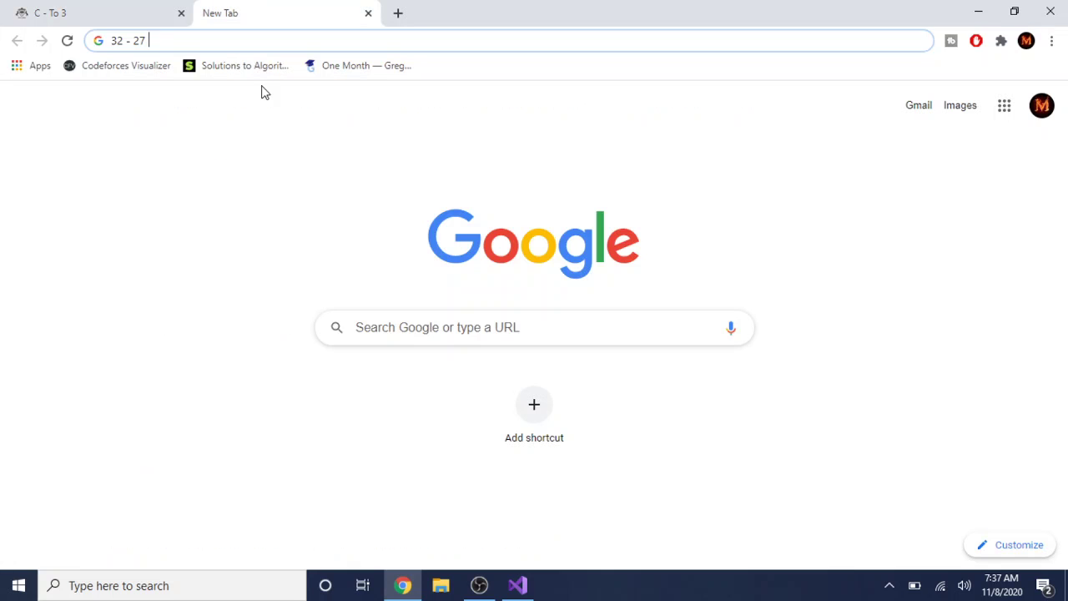
pyautogui.click(83, 13)
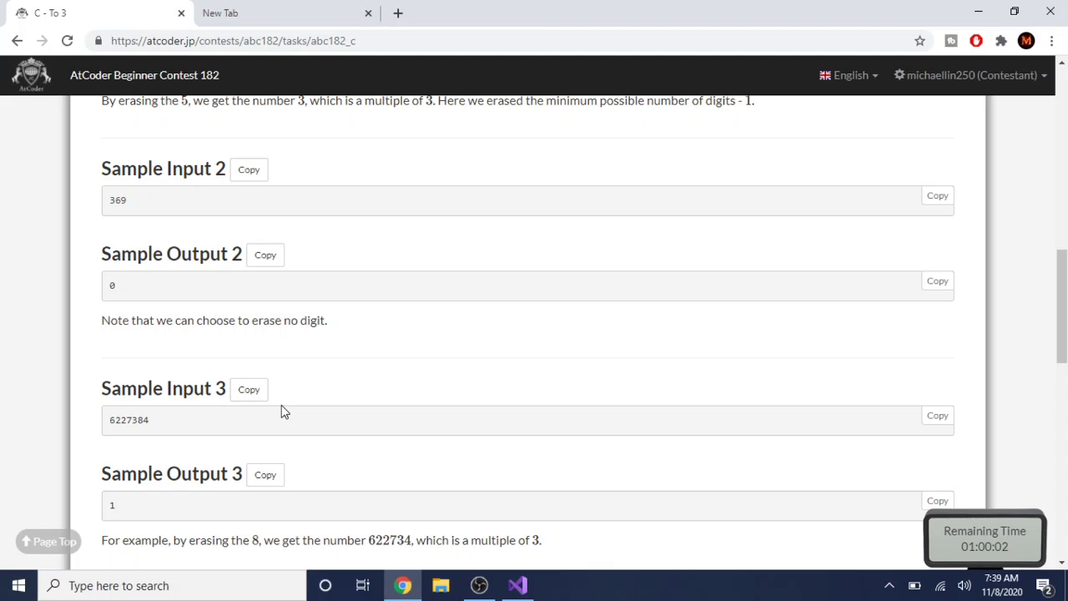
pyautogui.click(310, 10)
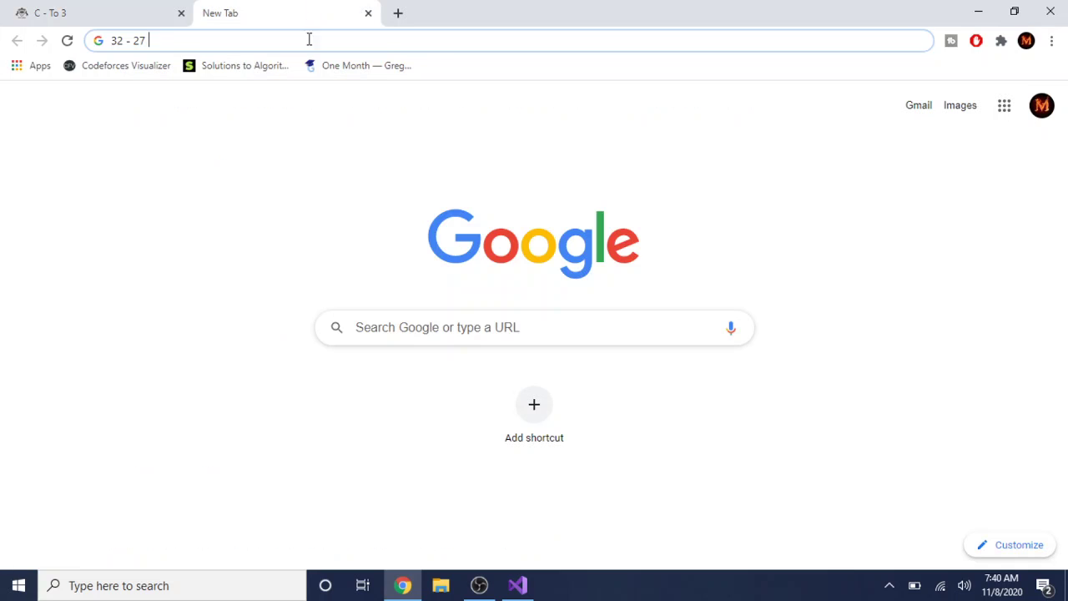
pyautogui.click(166, 41)
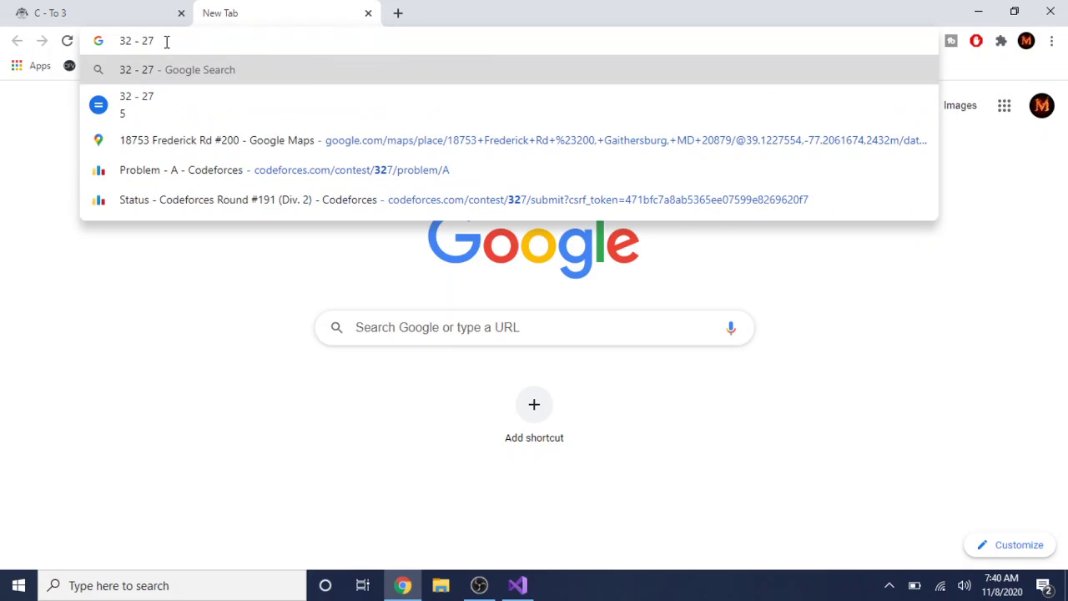
pyautogui.write('=')
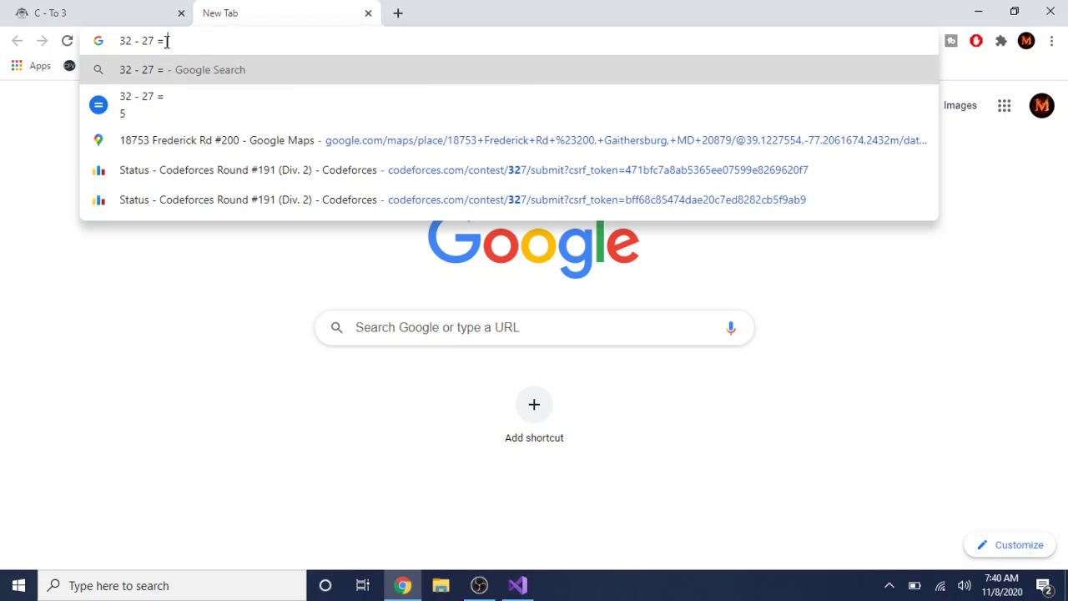
# - Calculate 32 - 24 = in the browser's address bar and compare it with the To 3 samples
pyautogui.click(54, 12)
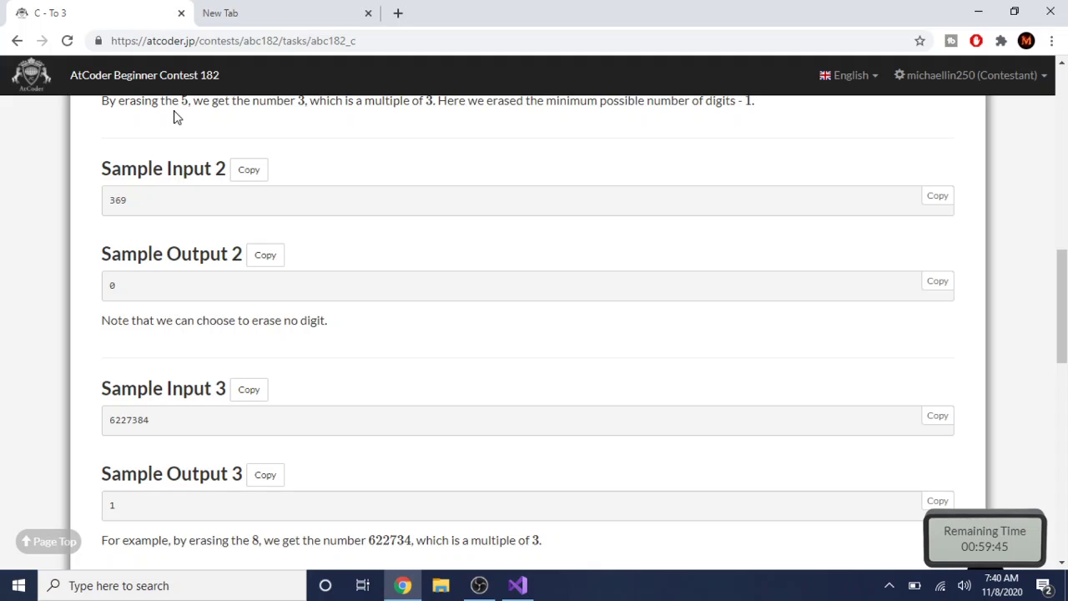
pyautogui.click(219, 13)
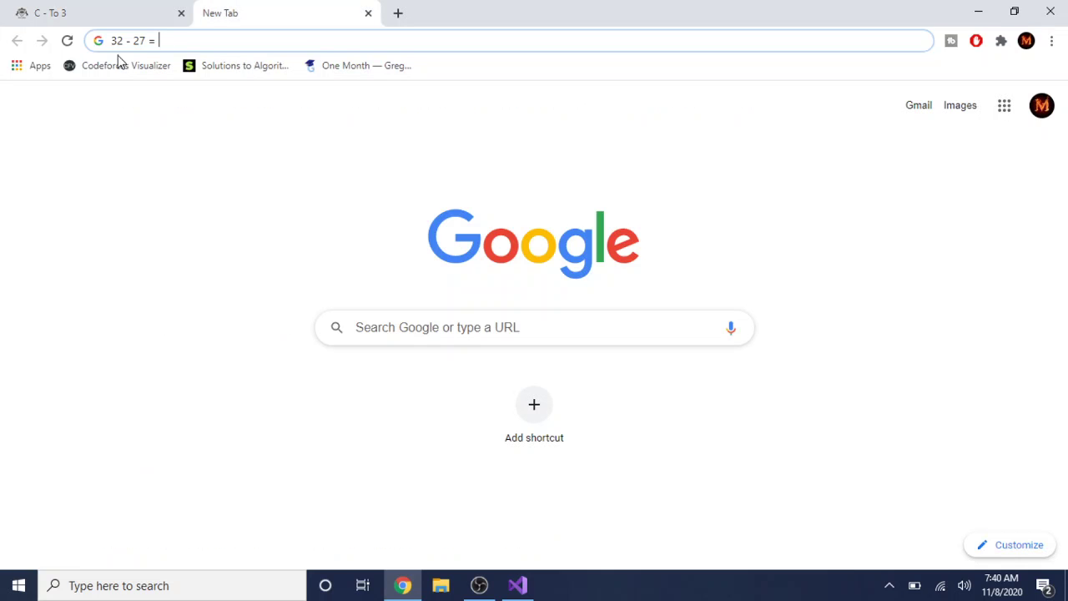
pyautogui.click(230, 34)
pyautogui.press('BackSpace')
pyautogui.press('BackSpace')
pyautogui.press('BackSpace')
pyautogui.press('BackSpace')
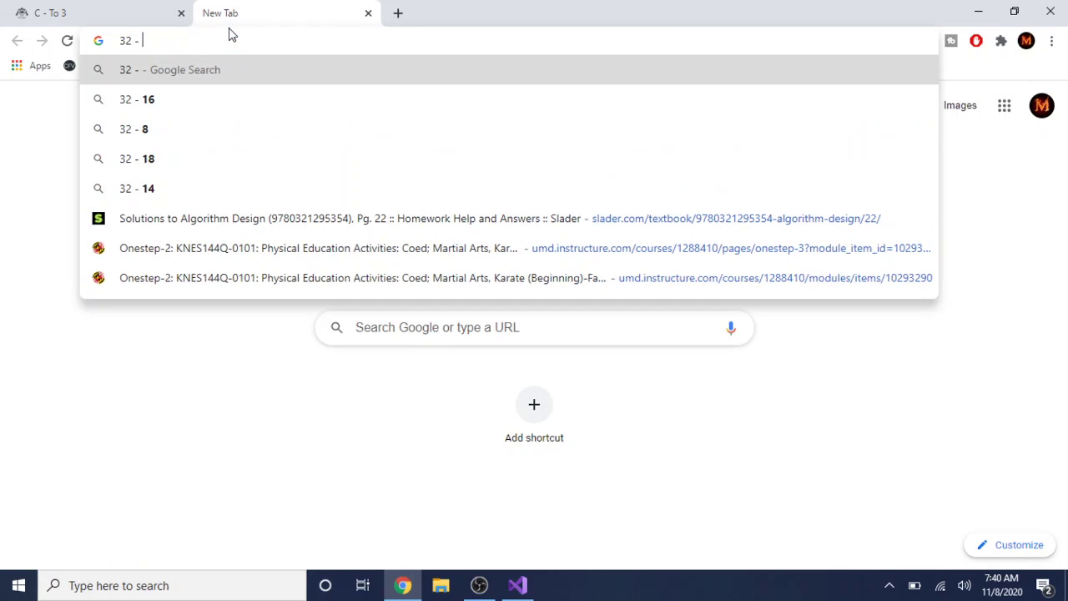
pyautogui.write('24 =')
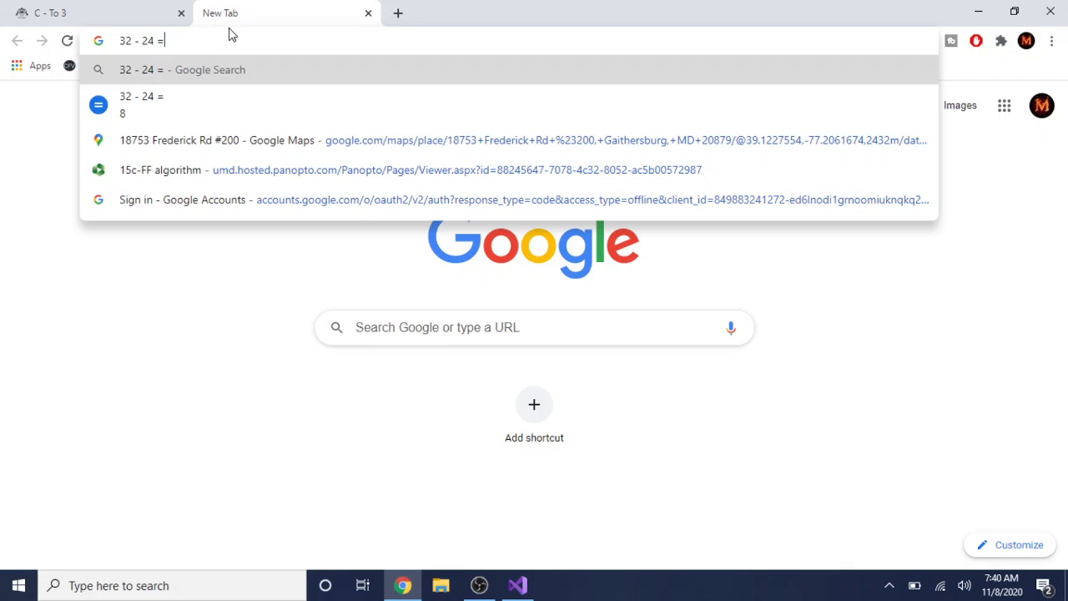
pyautogui.click(92, 9)
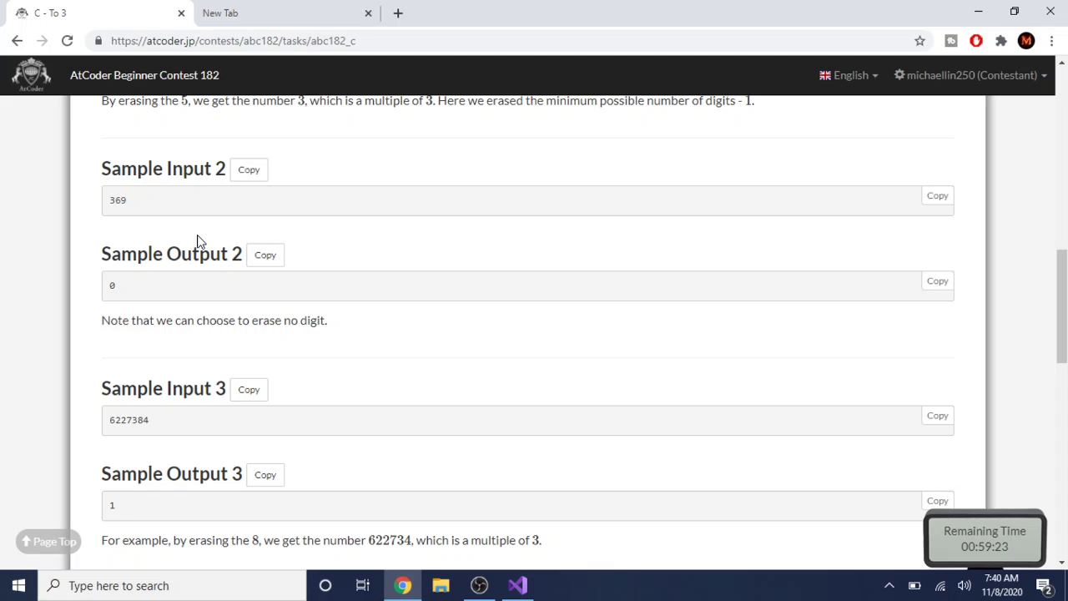
pyautogui.click(221, 11)
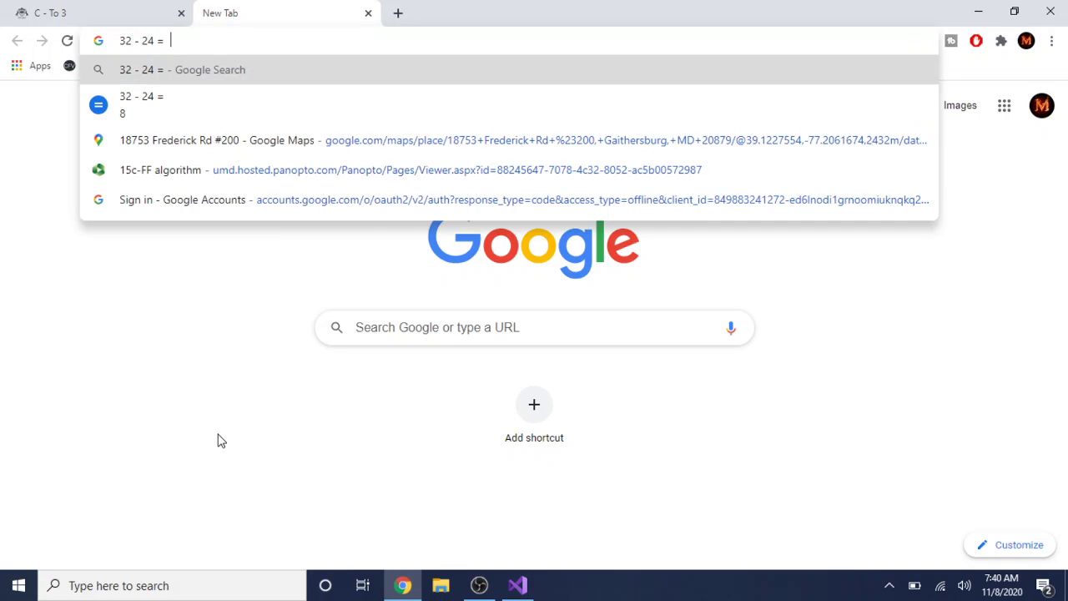
# - Reread the To 3 problem statement, constraints and output rule, and review Samples 2 and 3
pyautogui.click(43, 7)
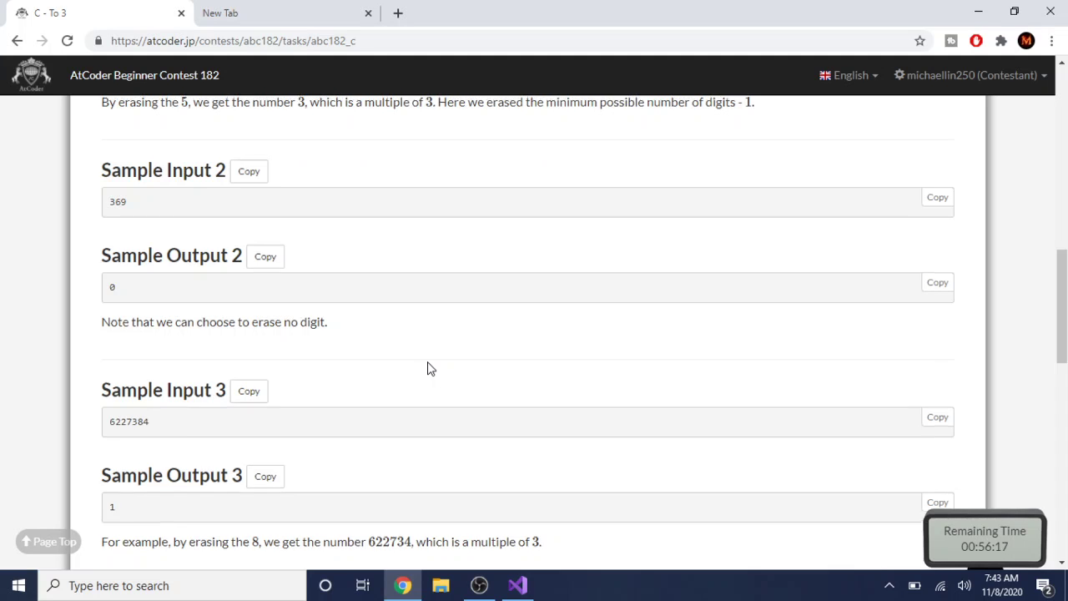
pyautogui.scroll(4, 428, 368)
pyautogui.scroll(4, 427, 367)
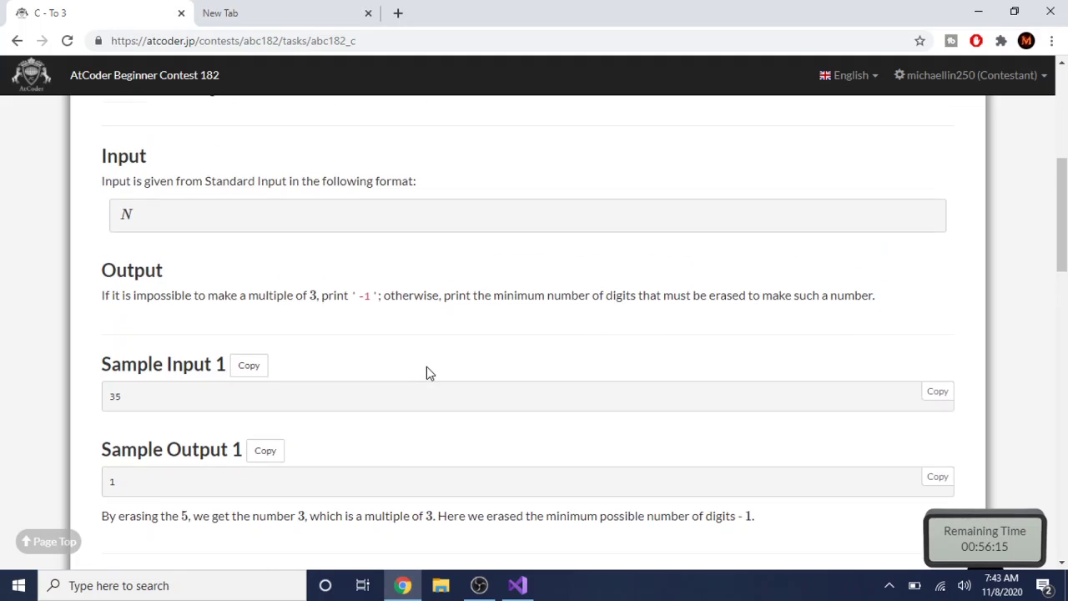
pyautogui.scroll(1, 426, 373)
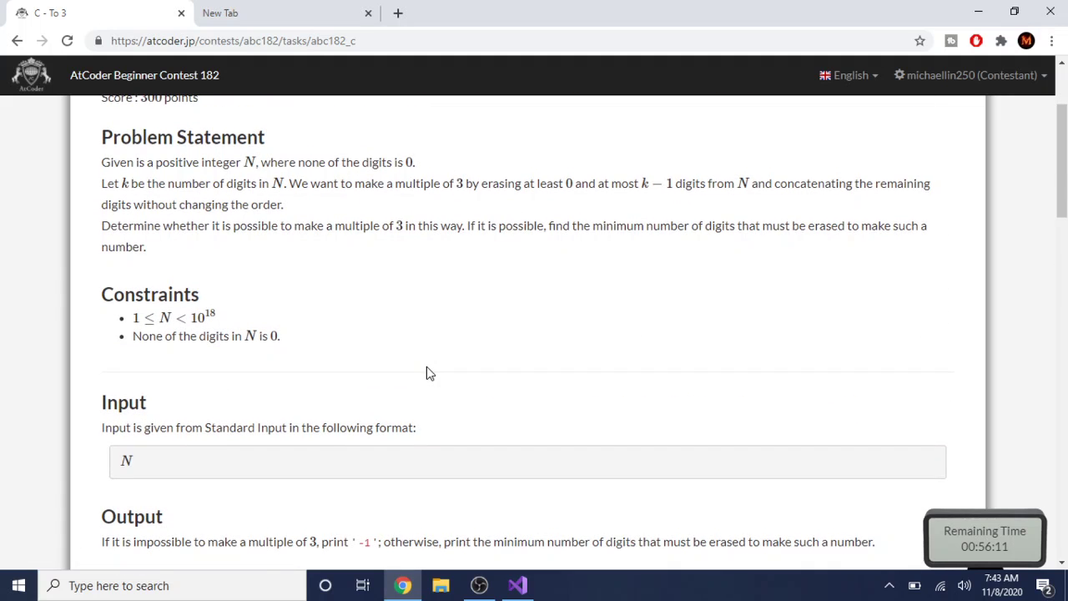
pyautogui.scroll(-2, 426, 373)
pyautogui.scroll(-8, 433, 326)
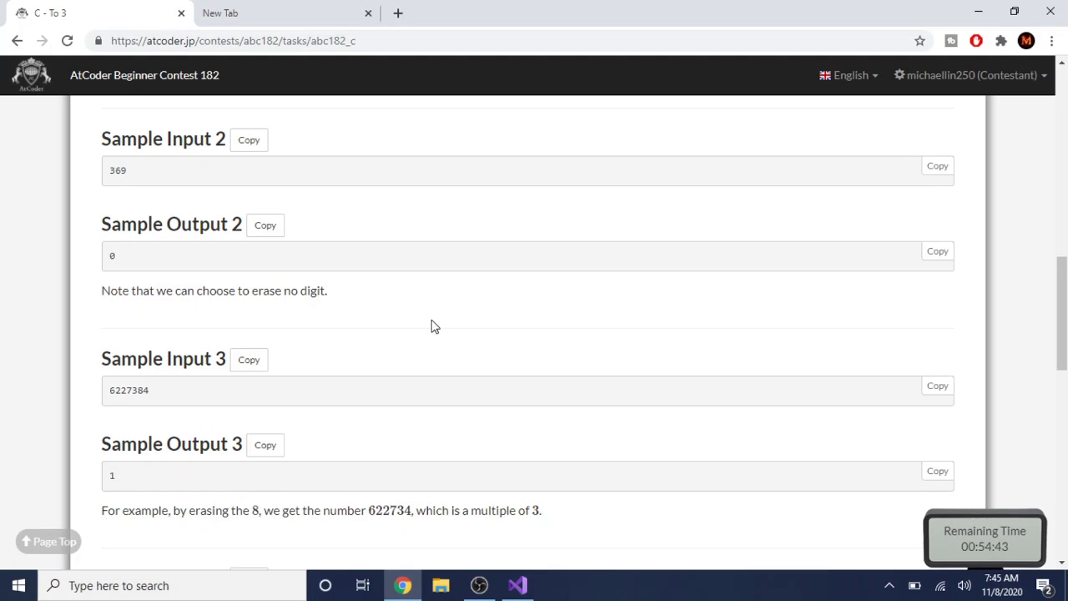
# - Remove the subtraction from the calculation in the blank browser tab, keeping only 32
pyautogui.click(317, 11)
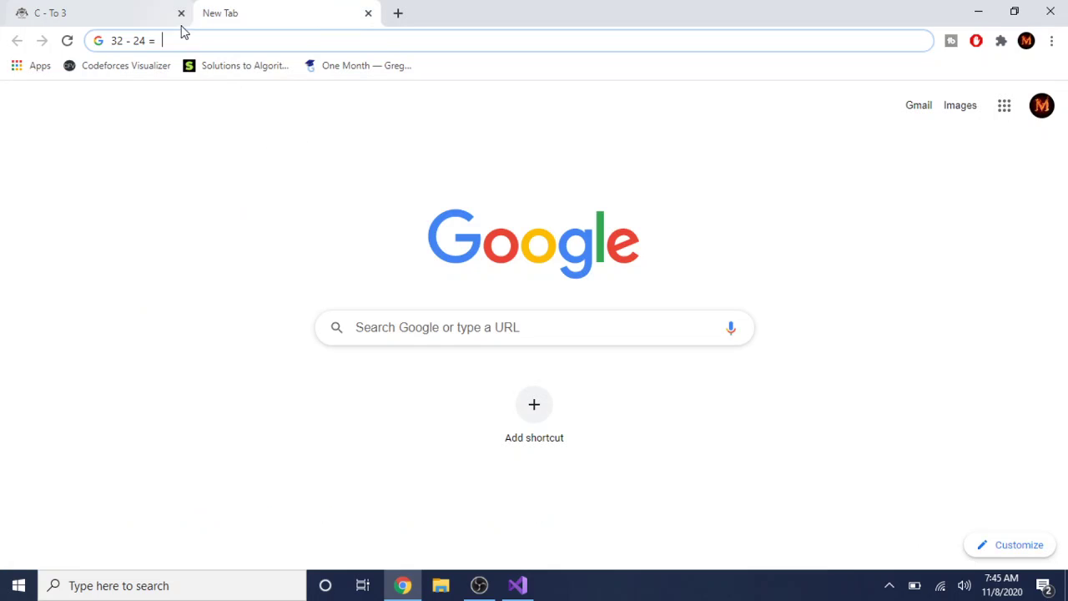
pyautogui.press('BackSpace')
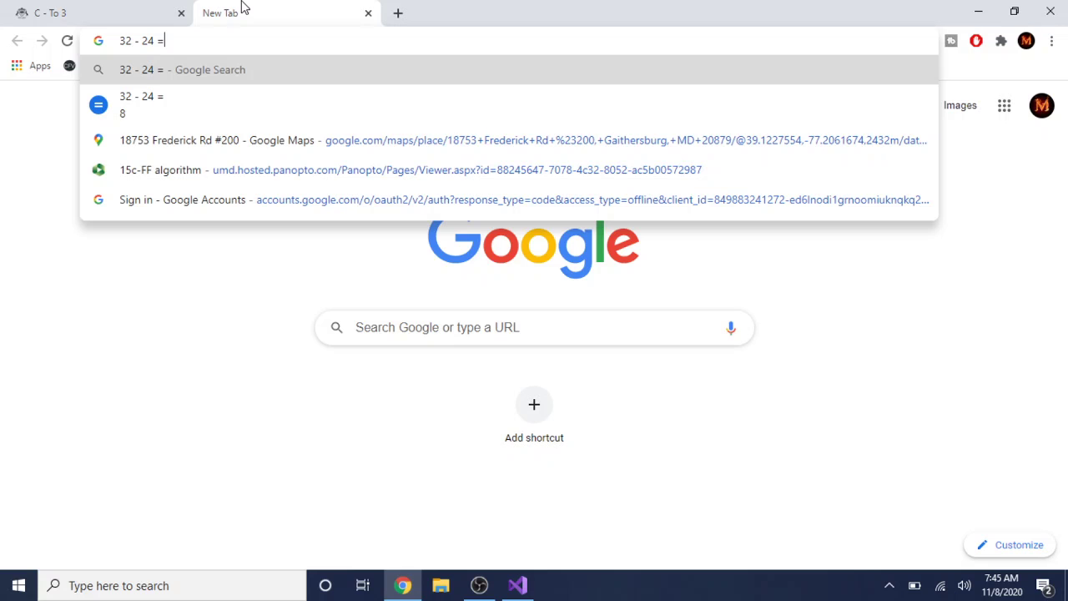
pyautogui.press('BackSpace')
pyautogui.press('BackSpace')
pyautogui.press('BackSpace')
pyautogui.press('BackSpace')
pyautogui.press('BackSpace')
pyautogui.press('BackSpace')
pyautogui.press('BackSpace')
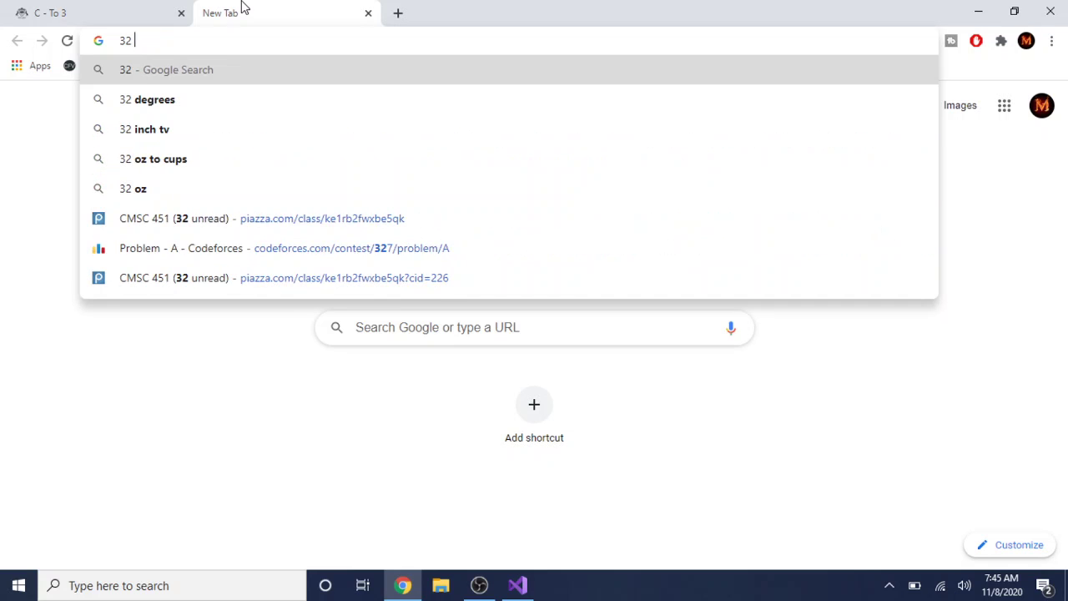
# - Switch to Visual Studio and declare vector<ll> dp(n); inside the else block, leaving an empty line above it
pyautogui.click(105, 7)
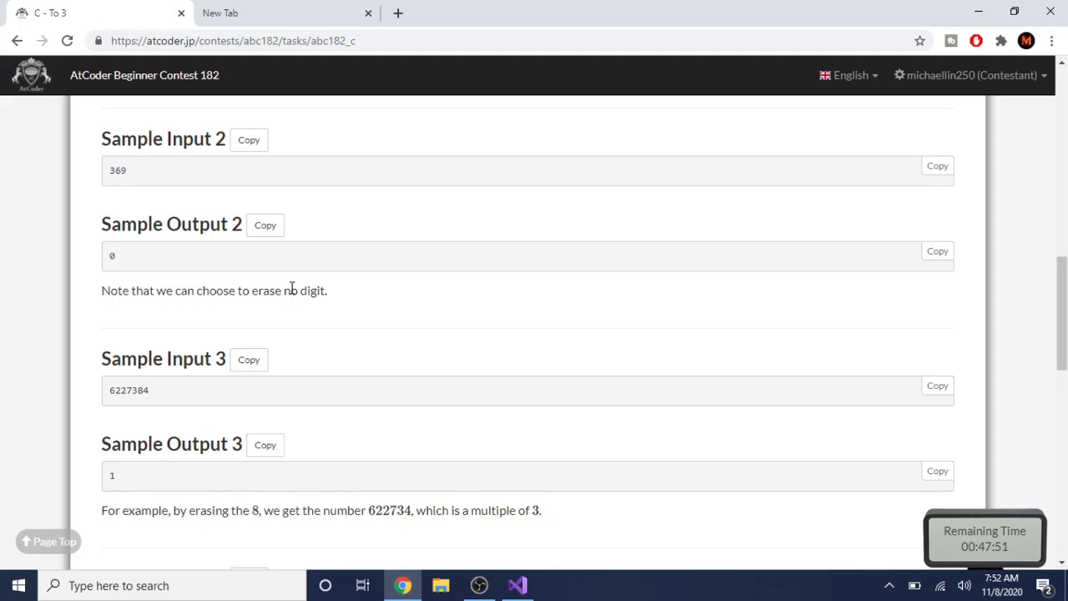
pyautogui.click(521, 584)
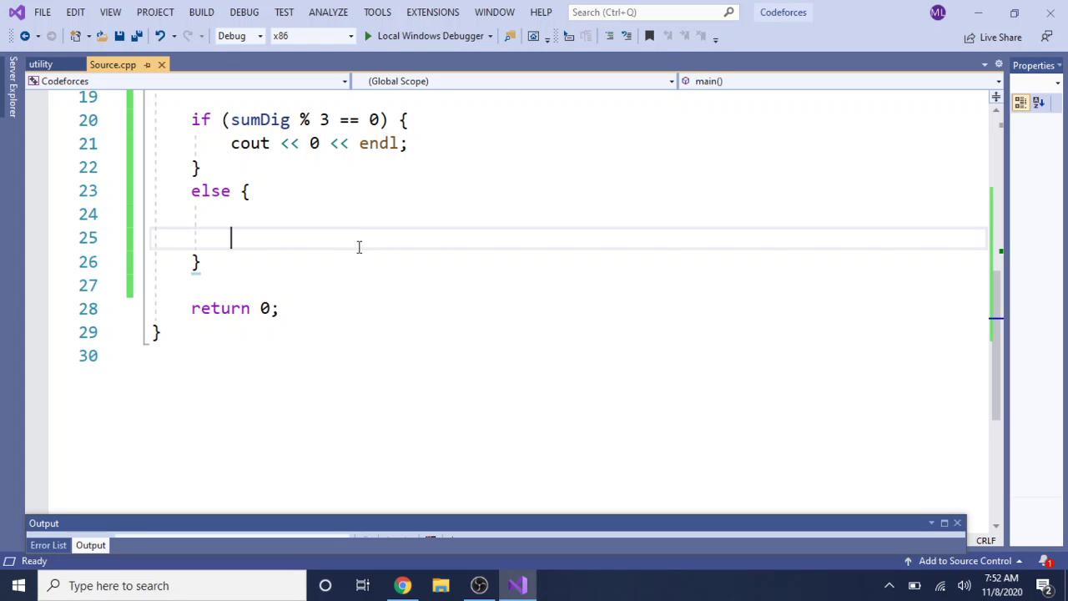
pyautogui.press('Up')
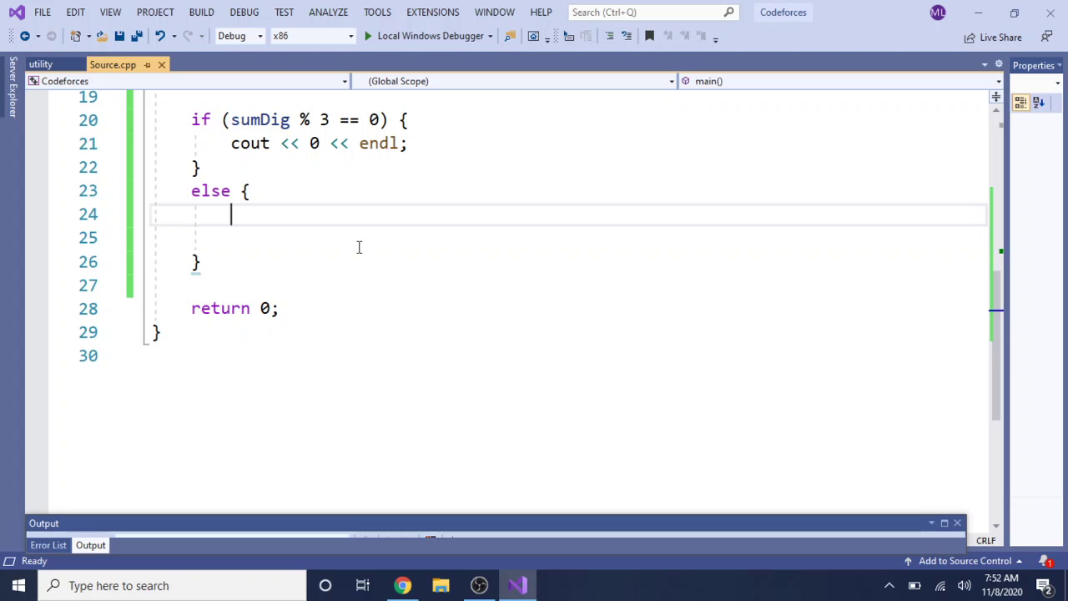
pyautogui.press('Return')
pyautogui.write('d')
pyautogui.press('BackSpace')
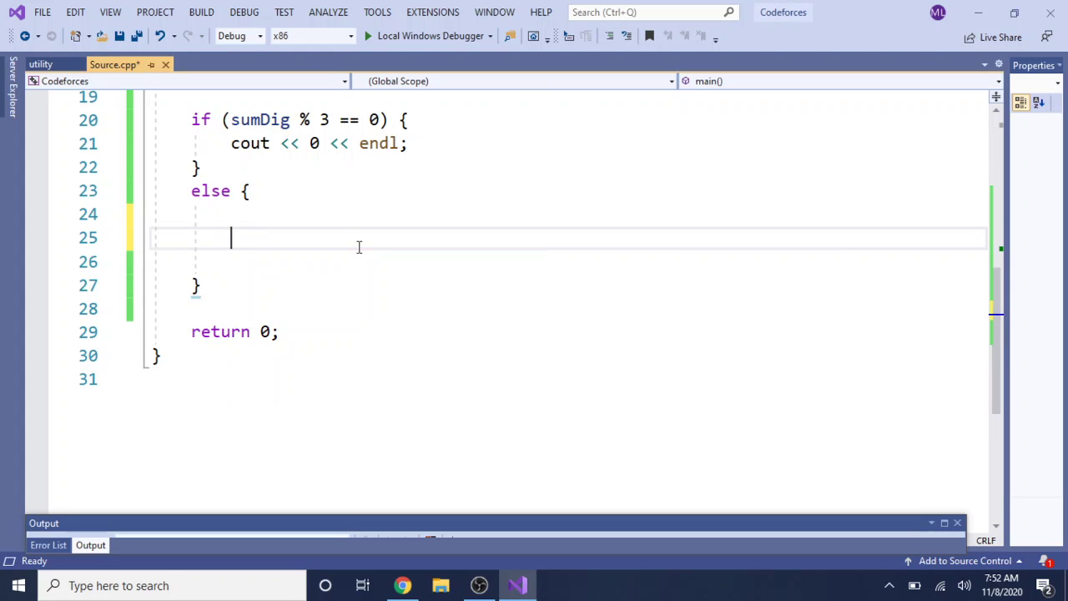
pyautogui.write('vector<ll> ')
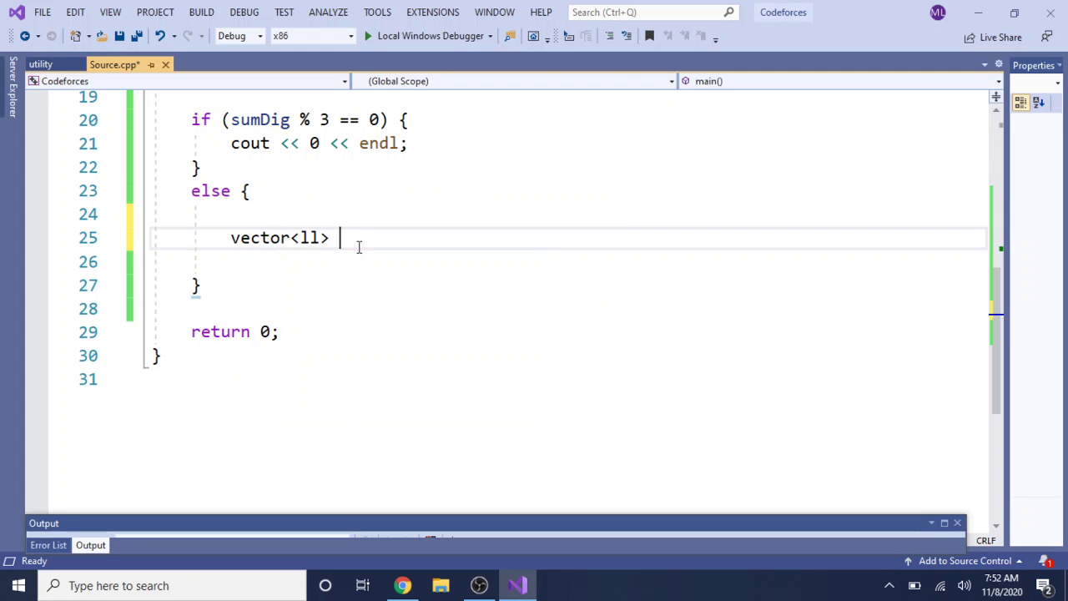
pyautogui.write('dp(n')
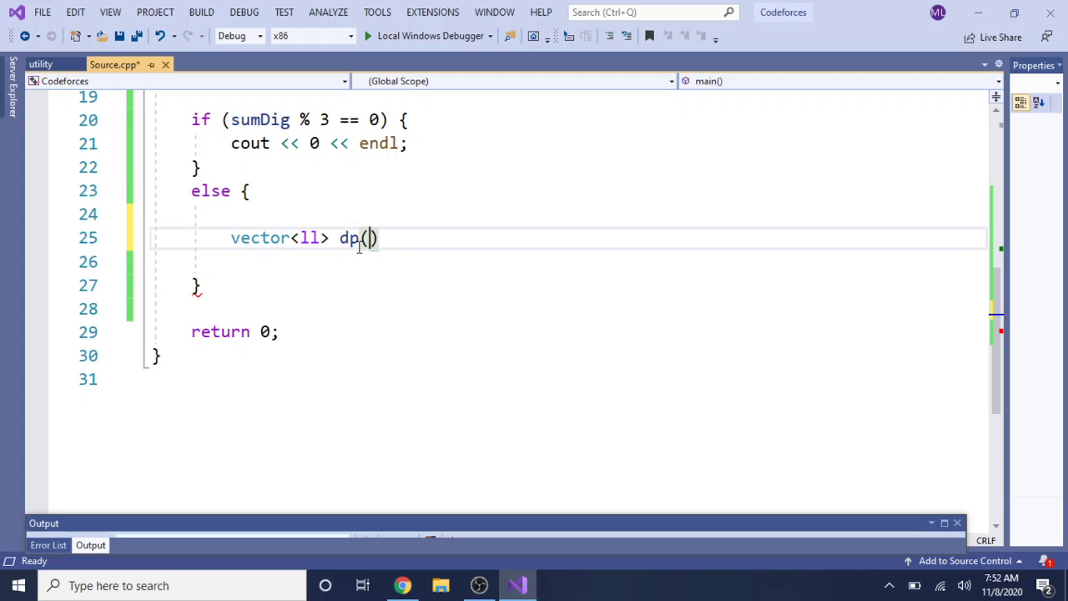
pyautogui.write(');')
pyautogui.press('Return')
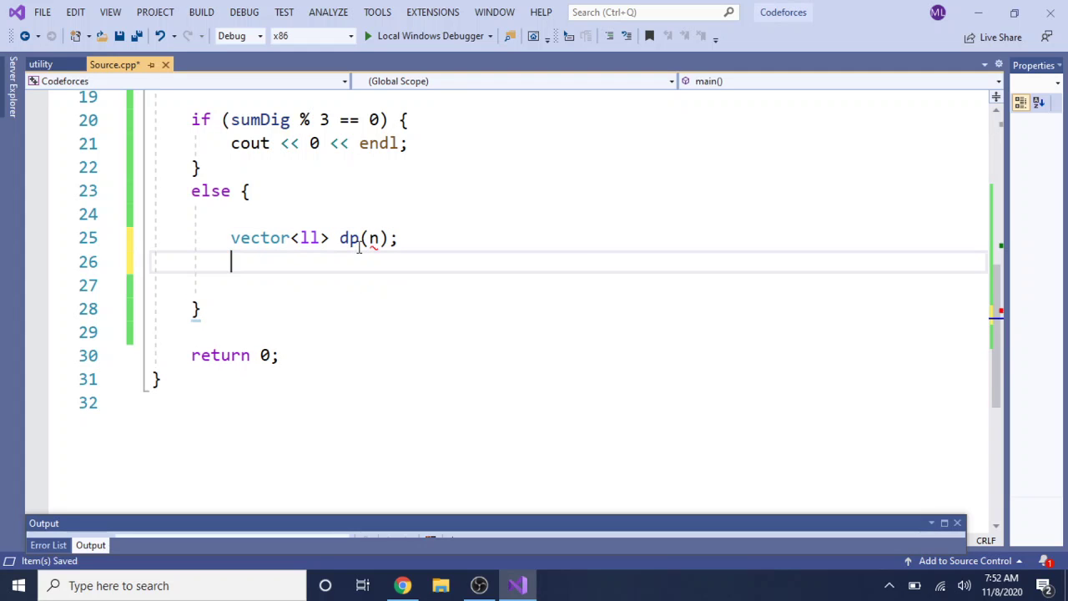
# - Change the dp vector's size from n to N.size(), save the file, and start a new line after an empty line below
pyautogui.hotkey('ctrl', 's')
pyautogui.scroll(1, 358, 246)
pyautogui.scroll(1, 359, 247)
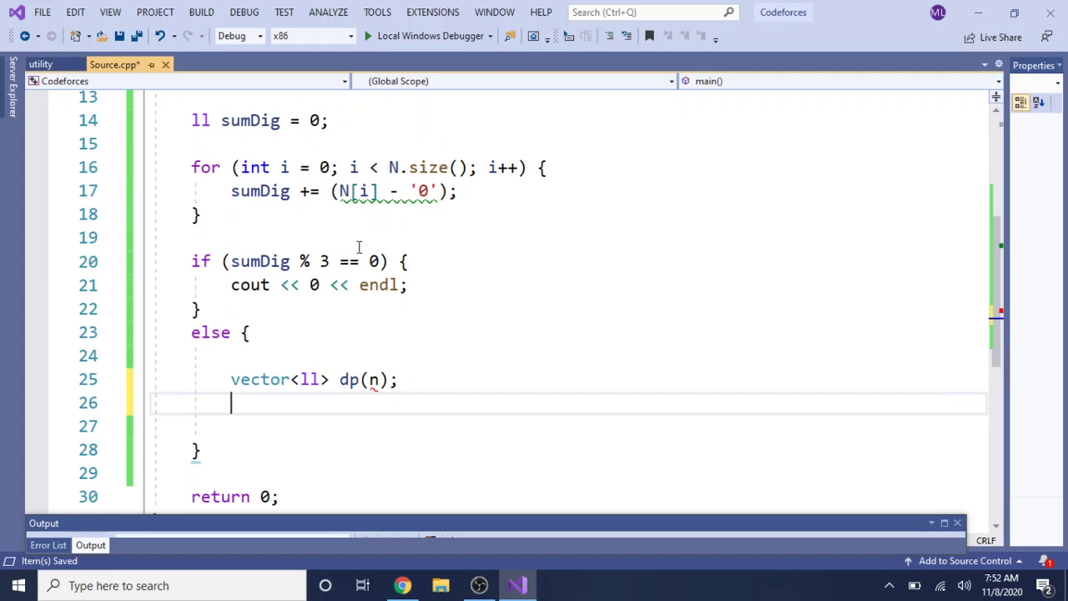
pyautogui.click(376, 380)
pyautogui.press('BackSpace')
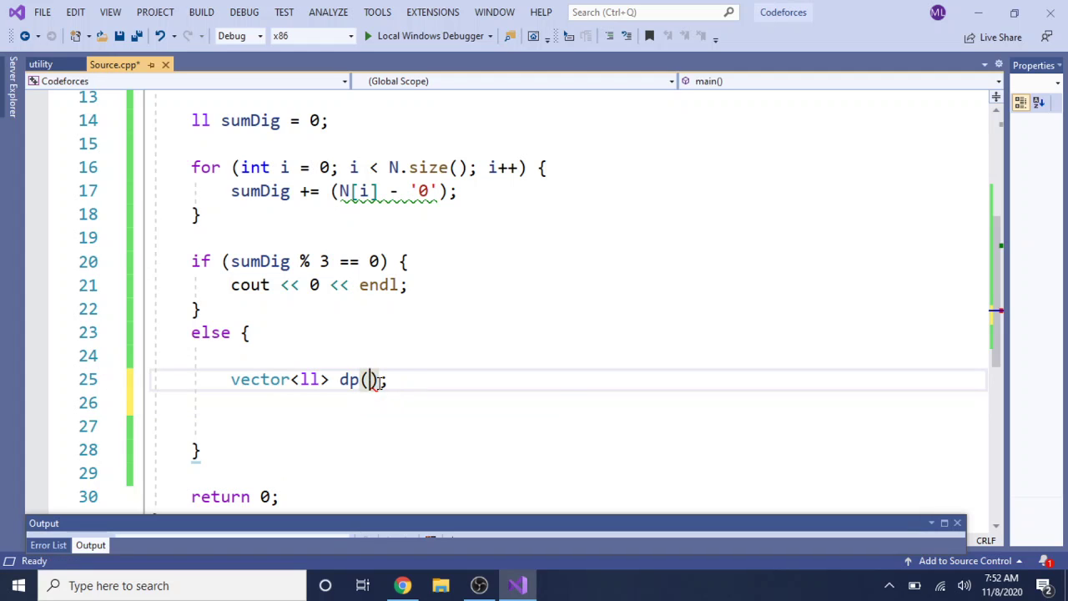
pyautogui.write('N.size(')
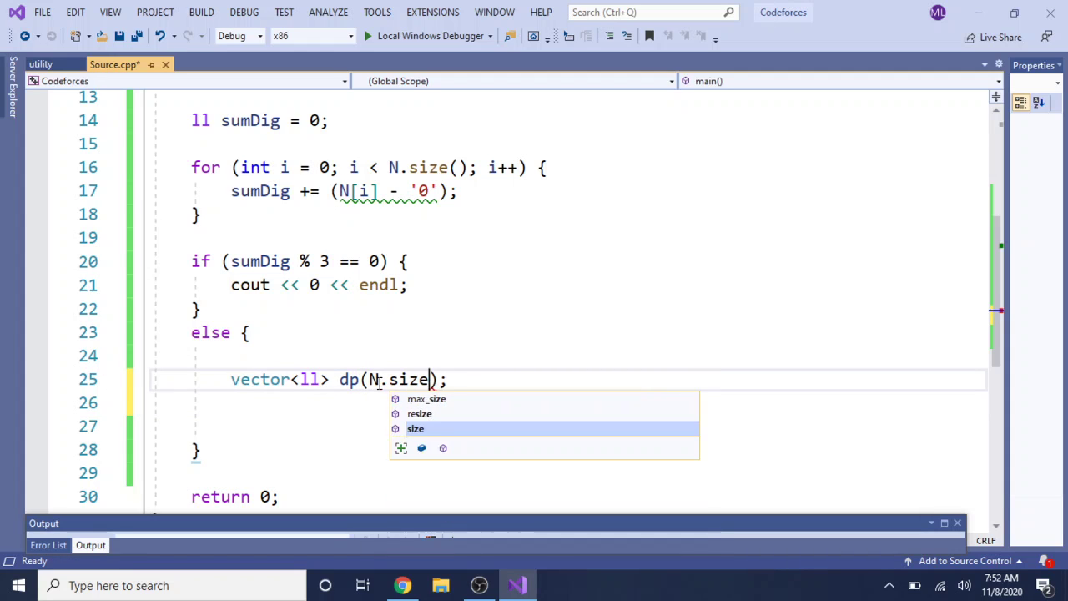
pyautogui.hotkey('ctrl', 's')
pyautogui.press('End')
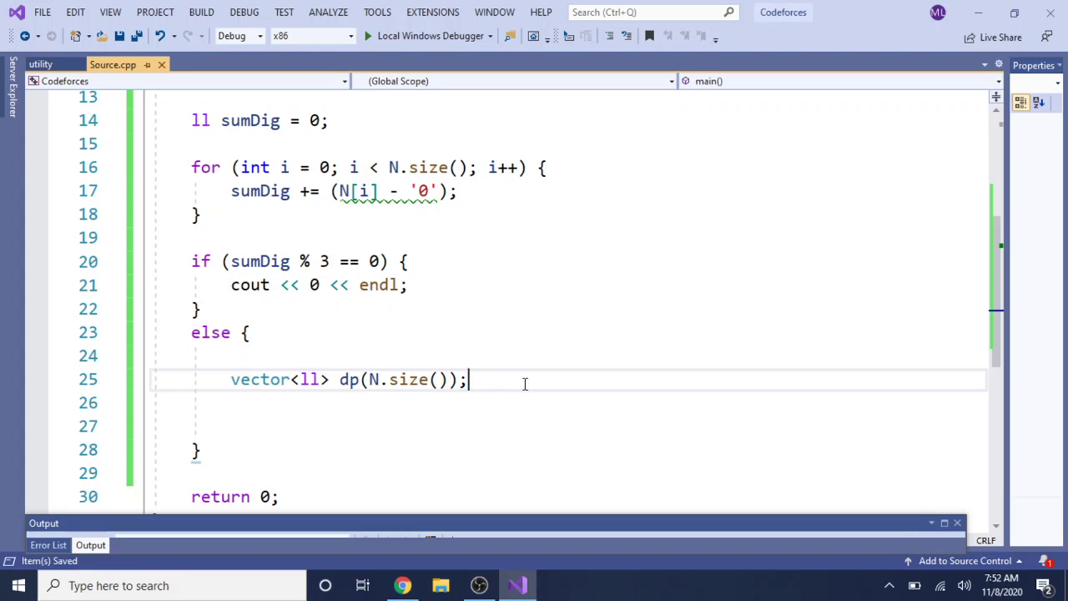
pyautogui.press('Return')
pyautogui.press('Return')
pyautogui.write('if(')
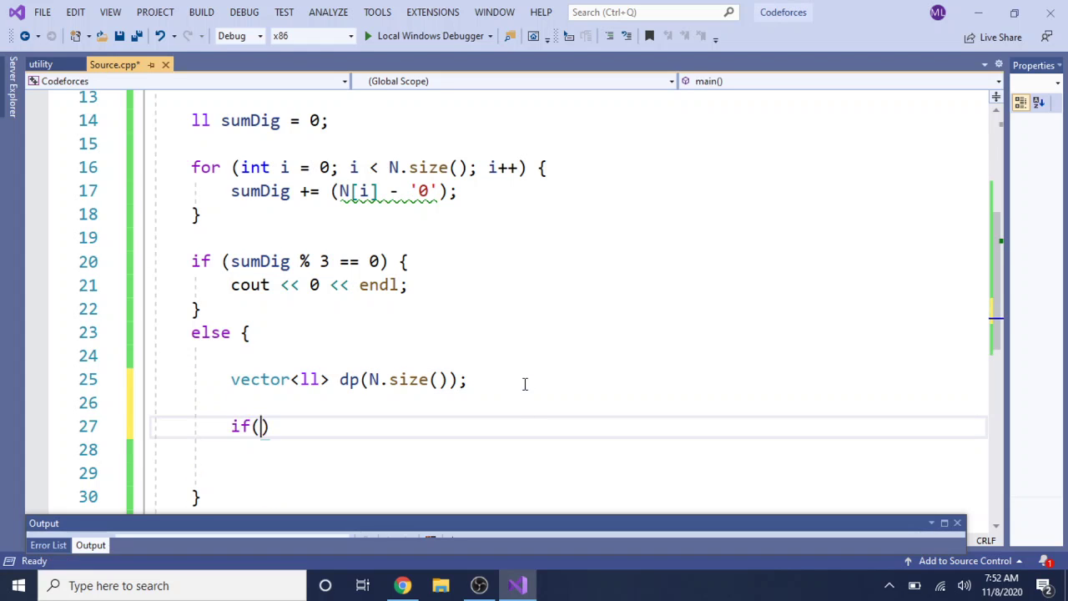
pyautogui.press('BackSpace')
pyautogui.press('BackSpace')
pyautogui.press('BackSpace')
# - Add a for loop with int i = 1; i < N.size(); i++ and an empty body below the dp declaration, and save the file
pyautogui.write('for(int i - 9')
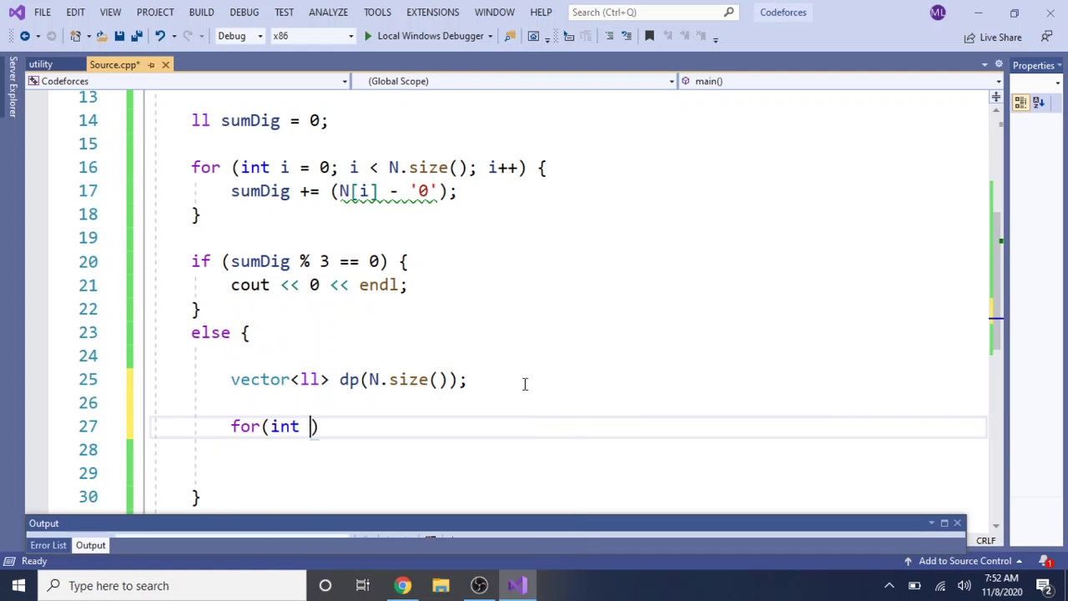
pyautogui.press('BackSpace')
pyautogui.press('BackSpace')
pyautogui.press('BackSpace')
pyautogui.write('= 1; i < ')
pyautogui.write('N.size(')
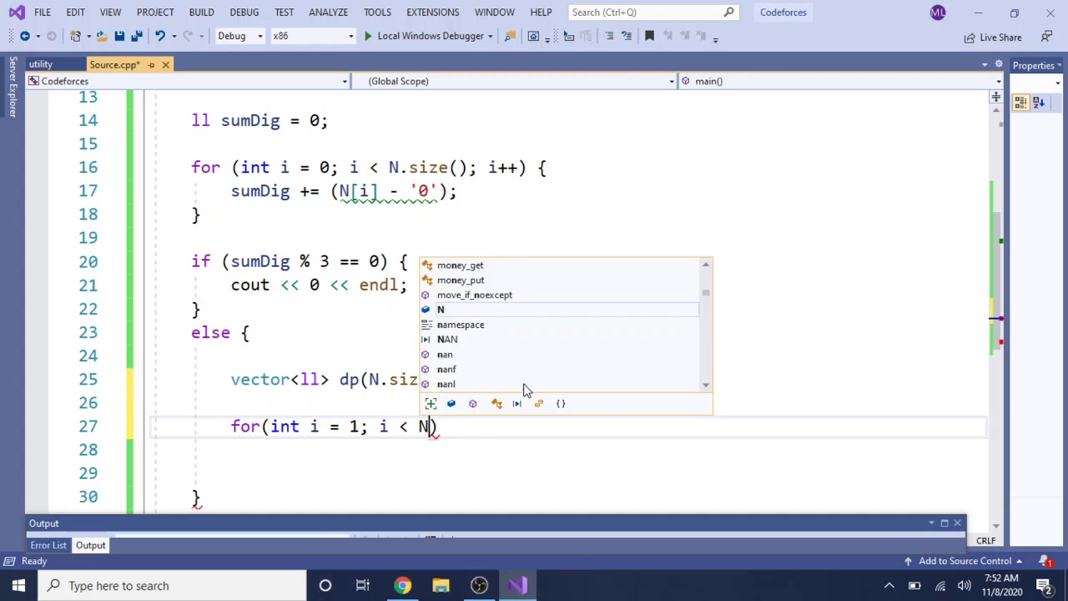
pyautogui.write('); i++) ')
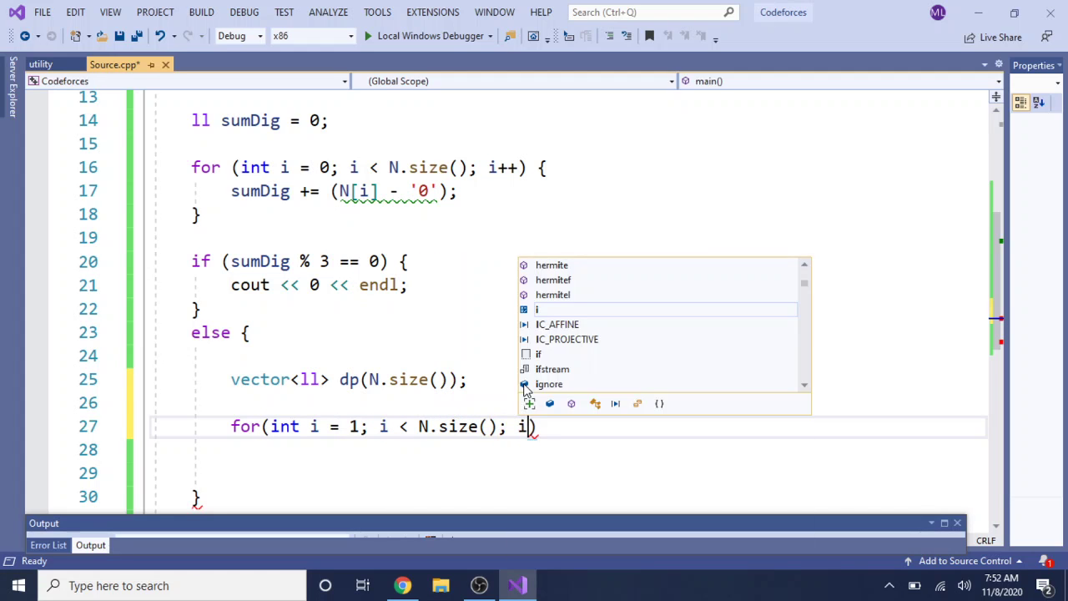
pyautogui.write('{')
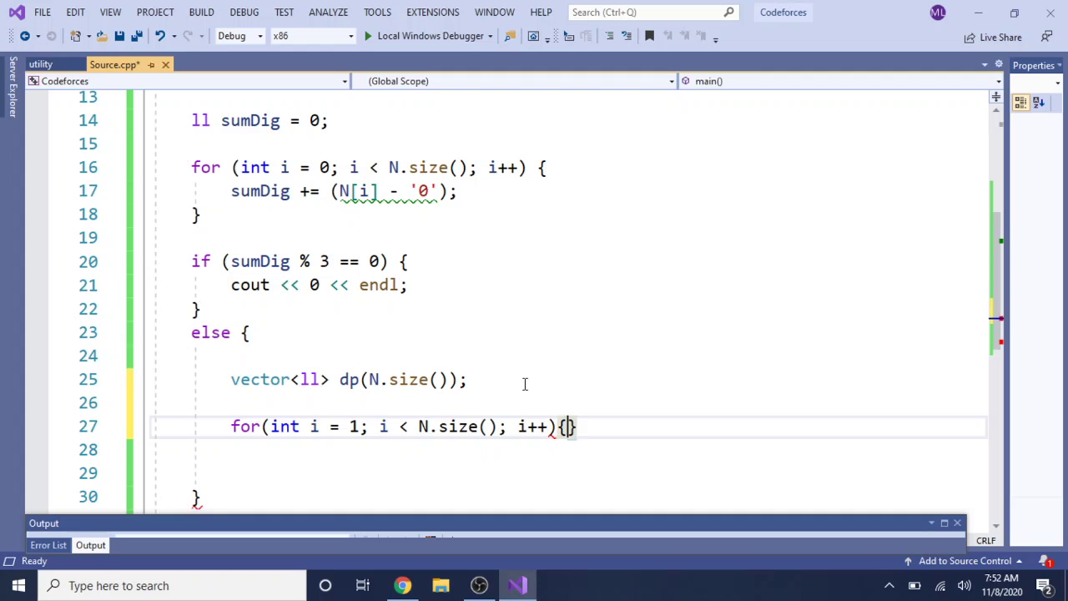
pyautogui.press('Return')
pyautogui.hotkey('ctrl', 's')
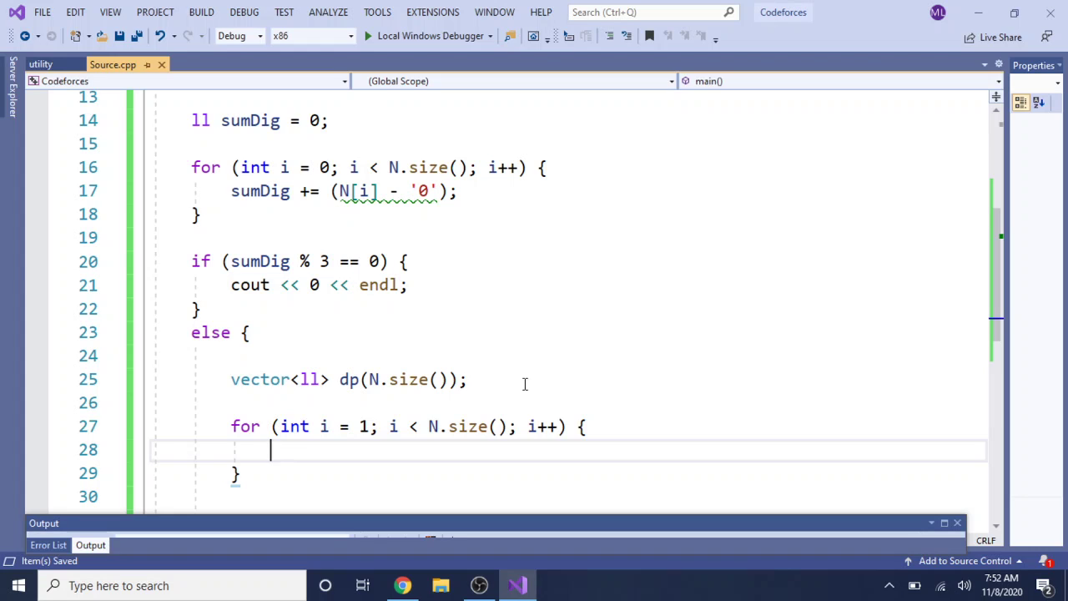
# - Write dp[i] = dp[i - 1] inside the new for loop
pyautogui.write('dp')
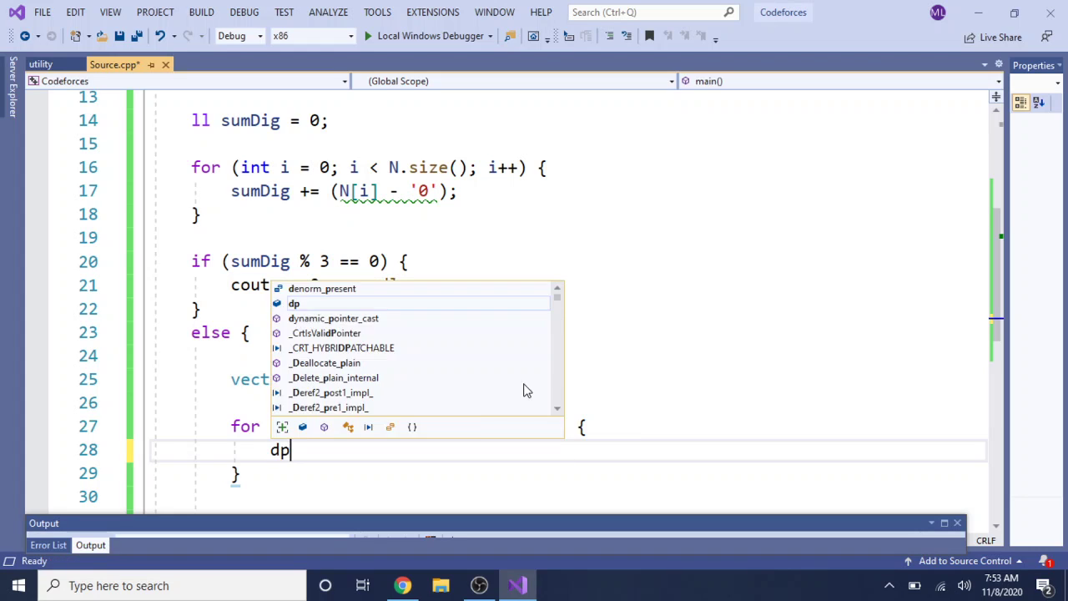
pyautogui.write('[i] = dp')
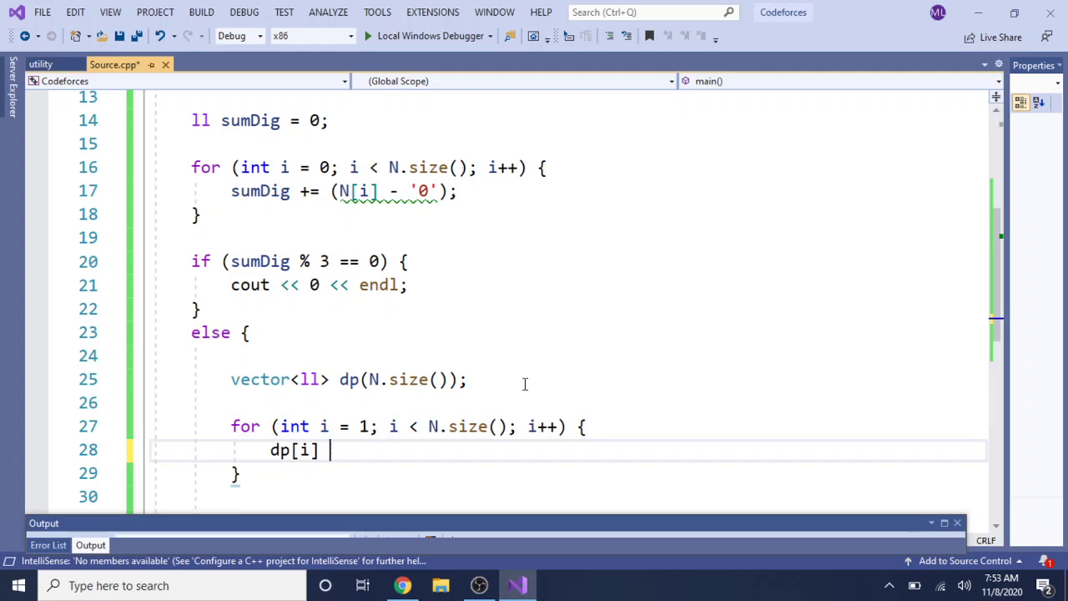
pyautogui.write('[i')
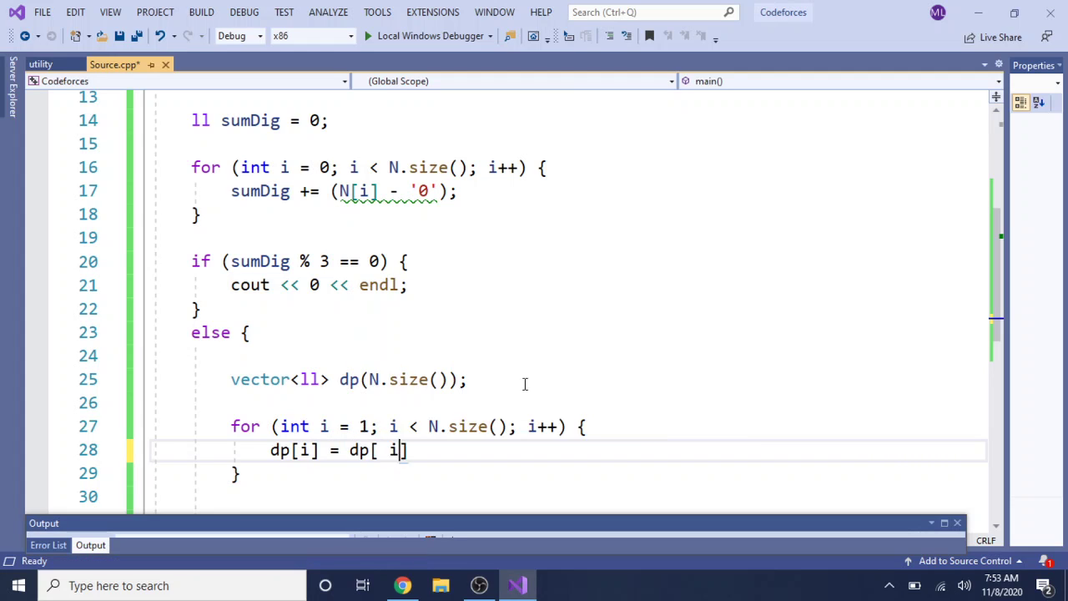
pyautogui.press('BackSpace')
pyautogui.press('BackSpace')
pyautogui.write('i - ')
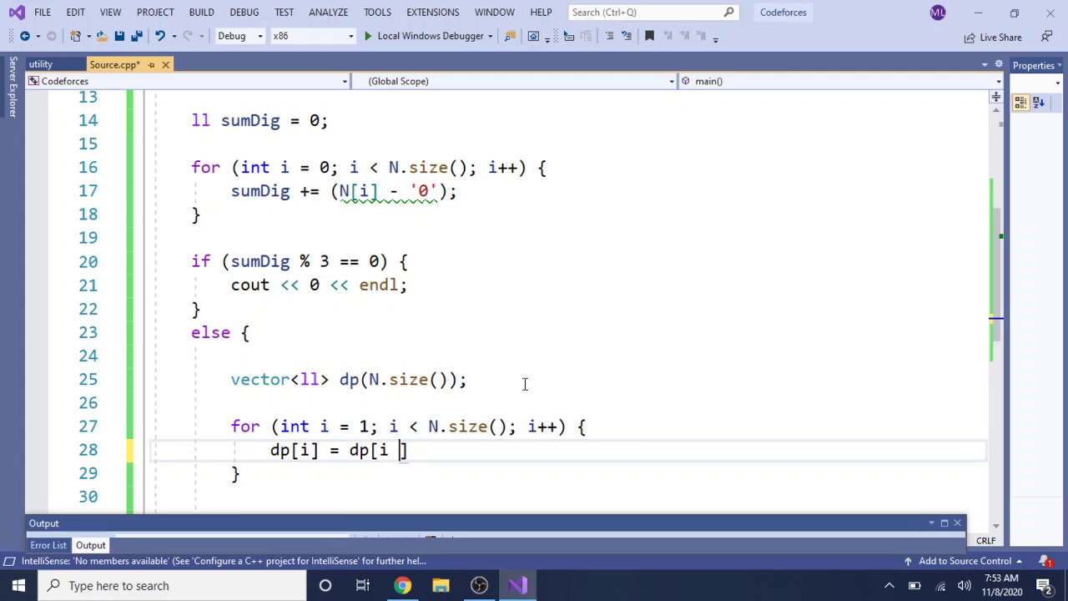
pyautogui.write('1')
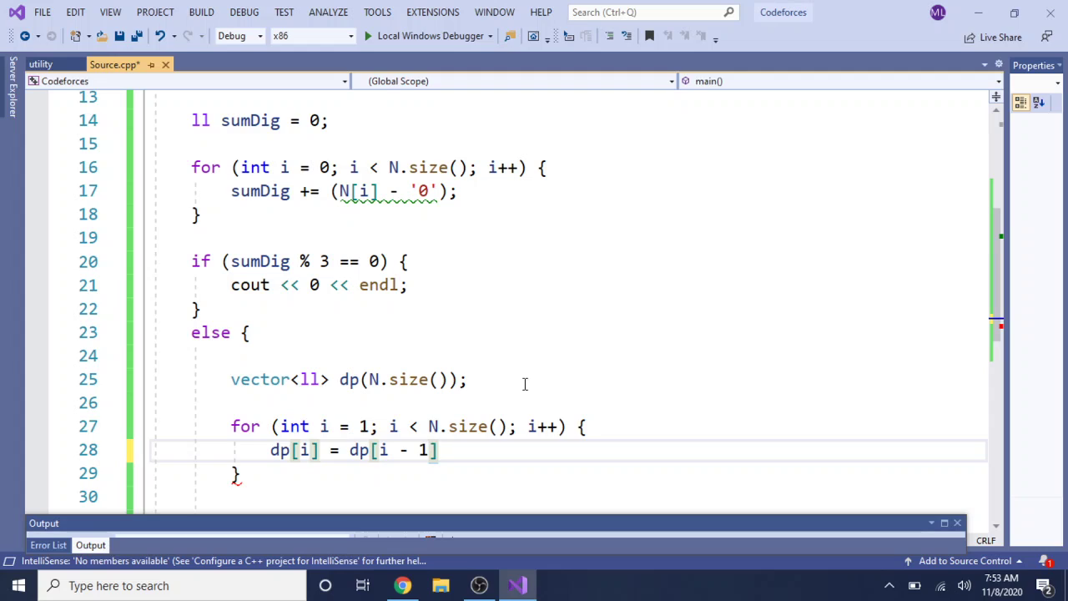
# - Make dp[i - 1] the first argument of a max( call and add a comma for a second argument
pyautogui.click(349, 451)
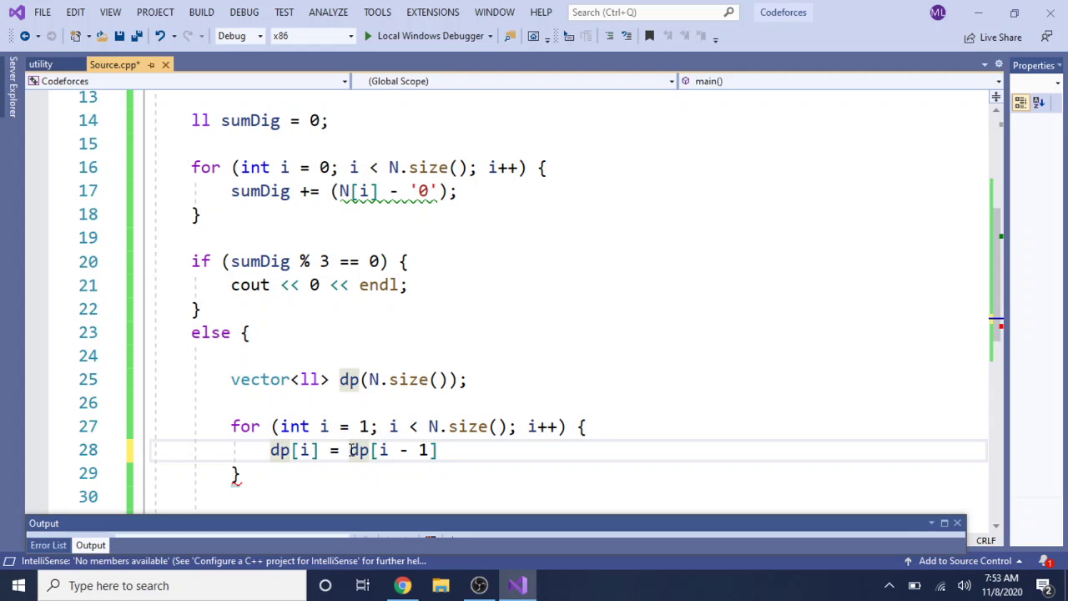
pyautogui.write('max(')
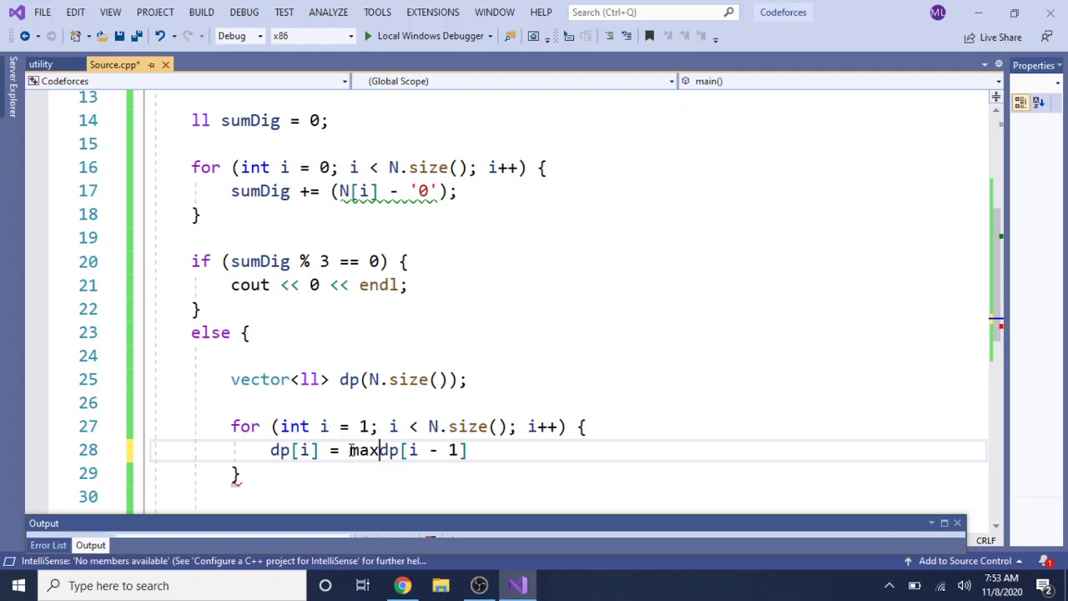
pyautogui.press('Right')
pyautogui.press('Right')
pyautogui.press('Right')
pyautogui.press('Right')
pyautogui.press('Right')
pyautogui.press('Right')
pyautogui.press('Right')
pyautogui.press('Right')
pyautogui.press('Right')
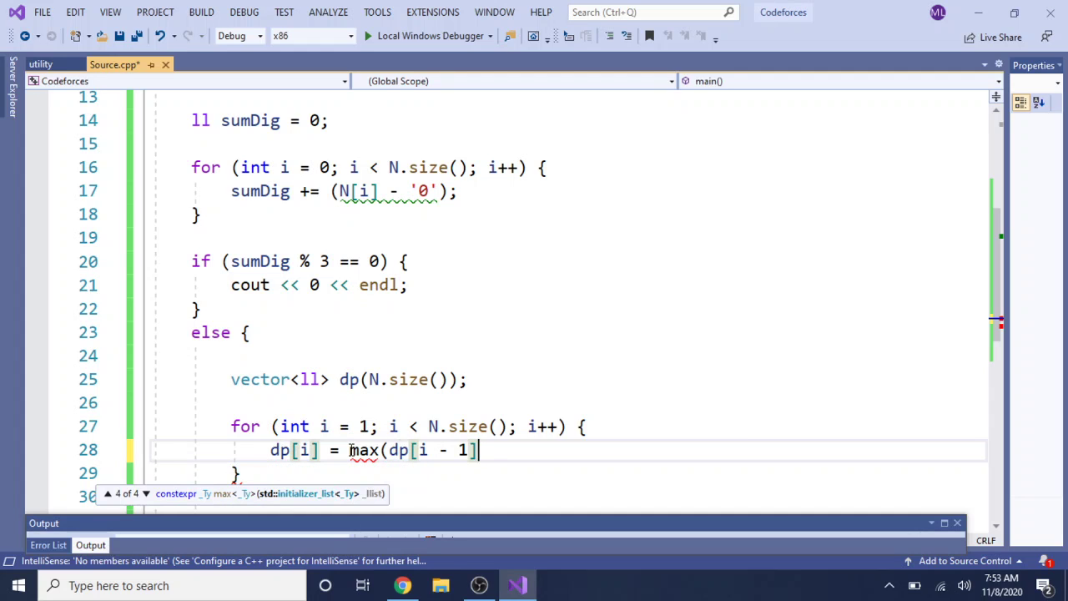
pyautogui.write(',')
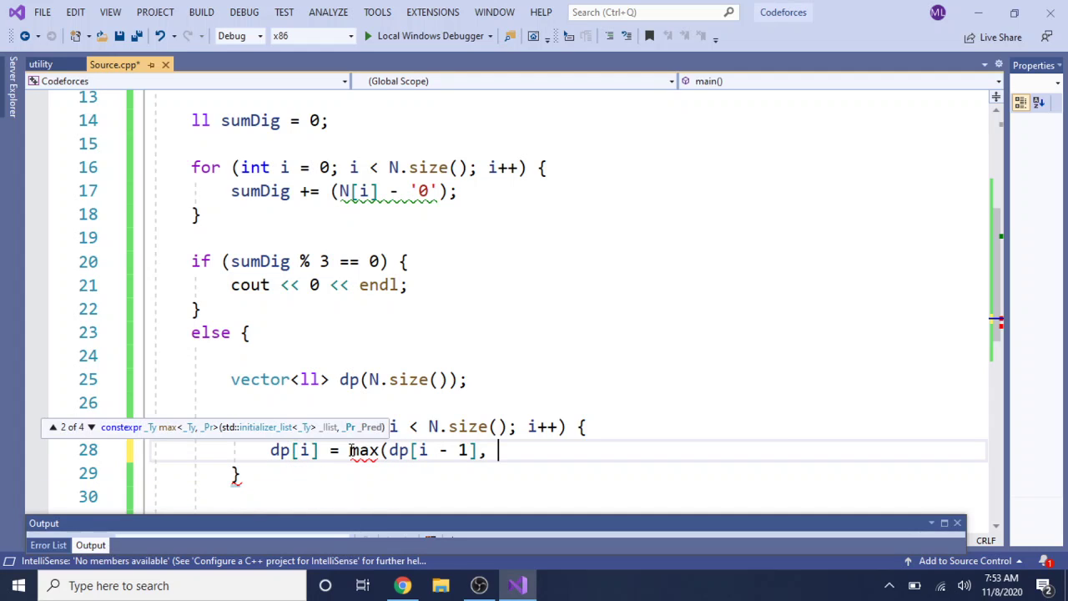
# - Replace max with min in the dp[i] assignment and enter dp[i - 1] as the second argument
pyautogui.doubleClick(370, 454)
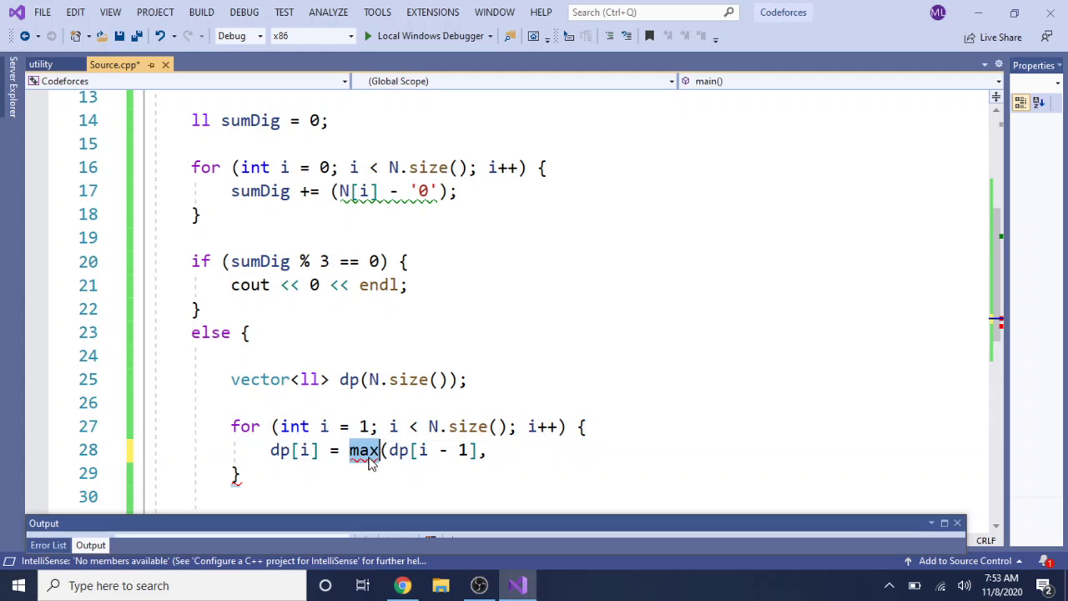
pyautogui.write('min')
pyautogui.click(506, 450)
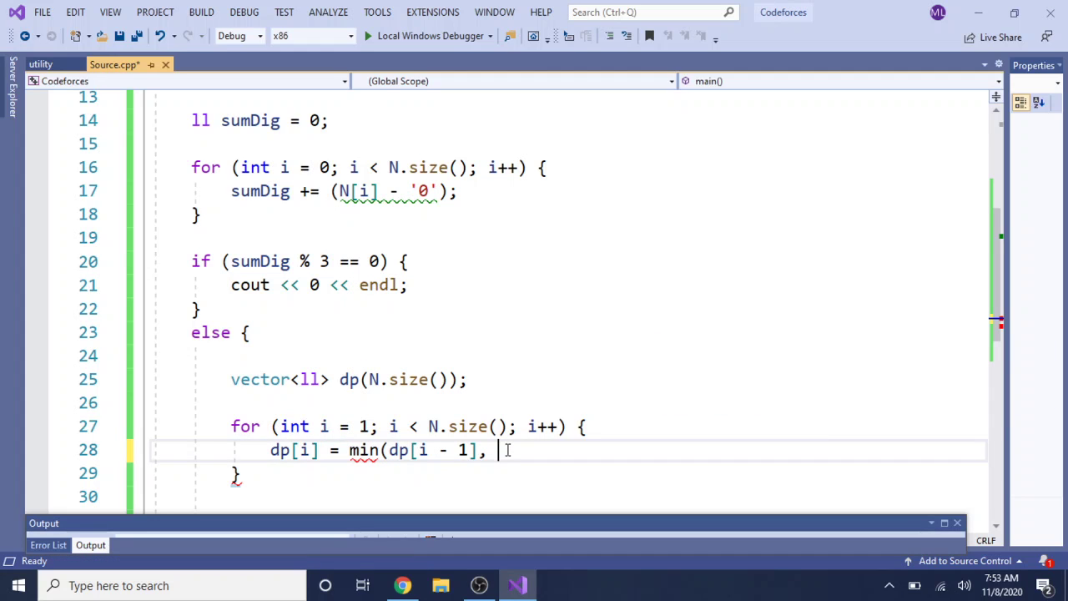
pyautogui.write('dp[i ')
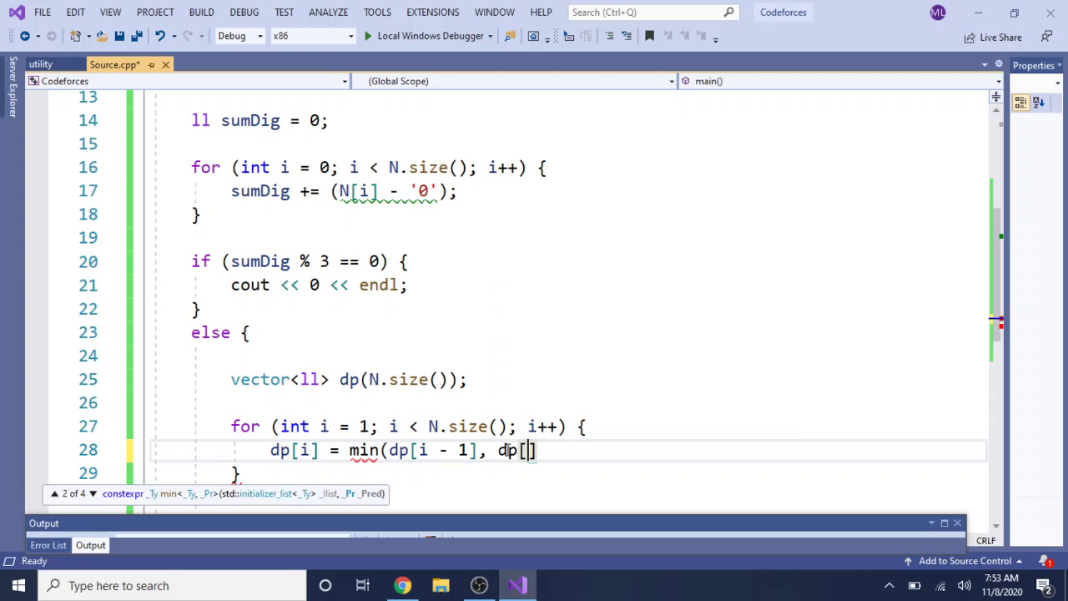
pyautogui.write('- 1]')
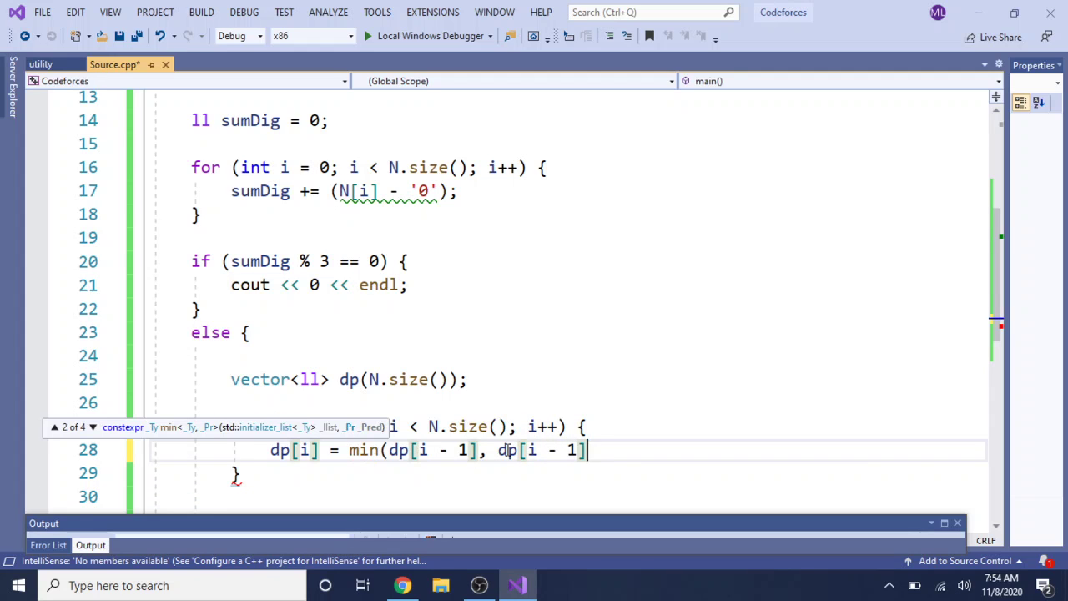
# - Shorten the second argument of the min call to dp[i]
pyautogui.press('Left')
pyautogui.press('BackSpace')
pyautogui.press('BackSpace')
pyautogui.press('BackSpace')
pyautogui.press('BackSpace')
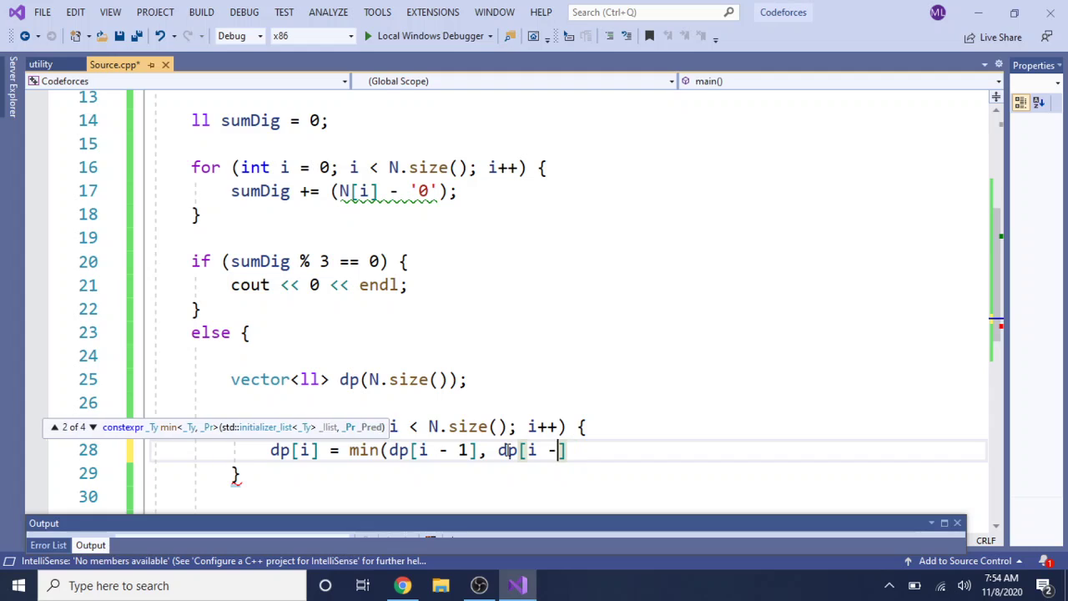
pyautogui.press('Right')
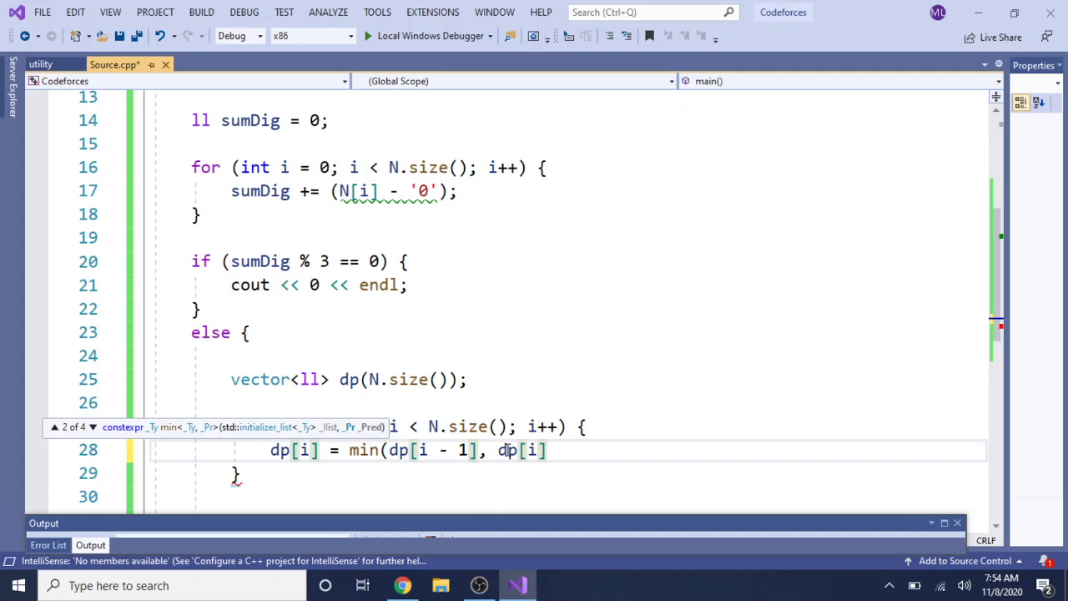
# - Compare the min expression in the code with To 3 Samples 2 and 3 on the AtCoder page in the browser
pyautogui.hotkey('alt', 'Tab')
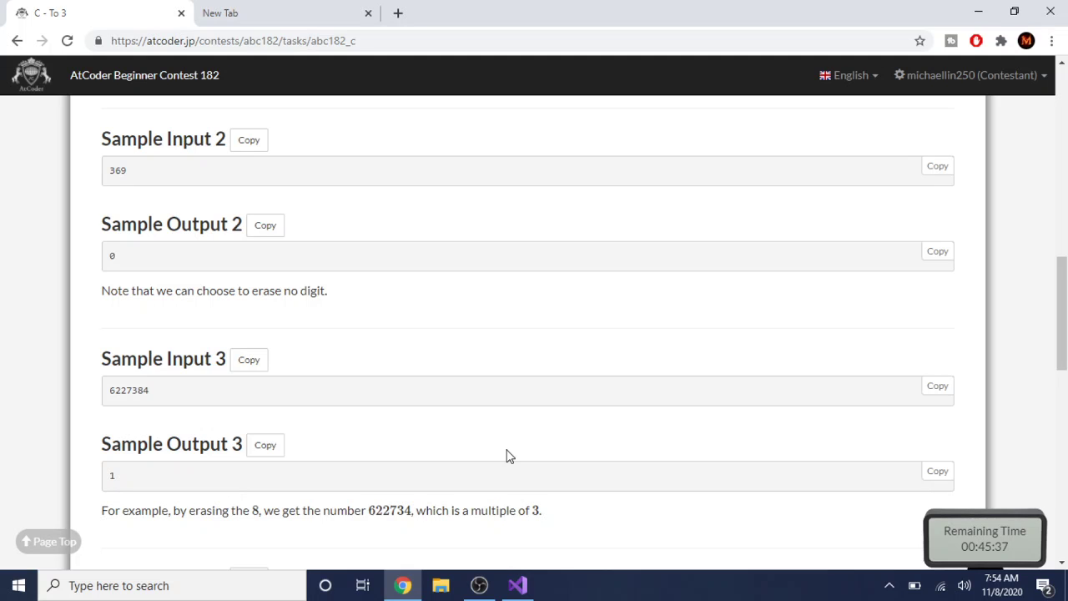
pyautogui.hotkey('alt', 'Tab')
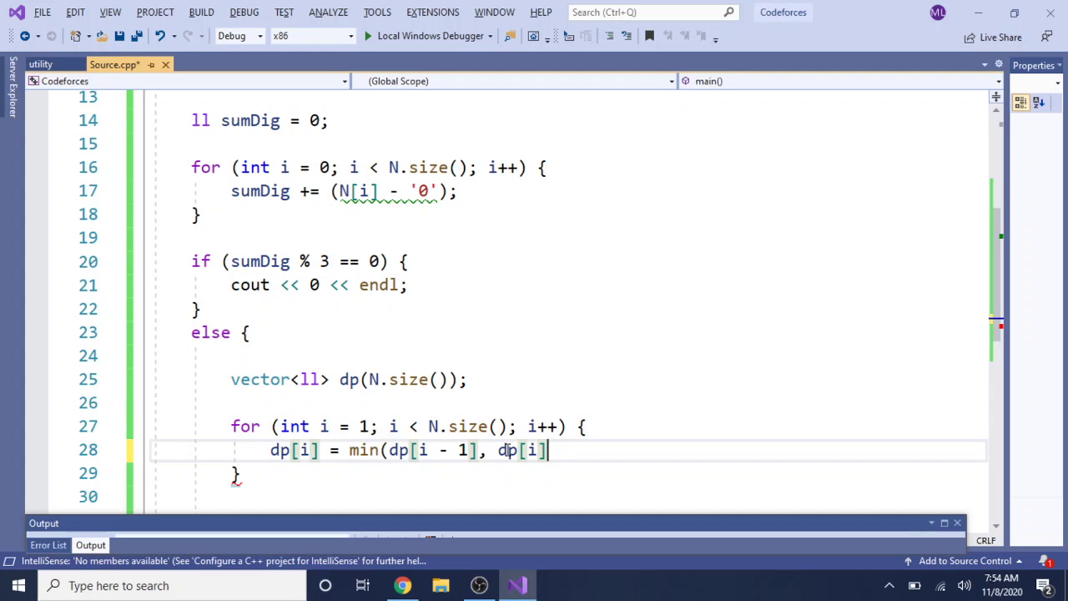
pyautogui.hotkey('alt', 'Tab')
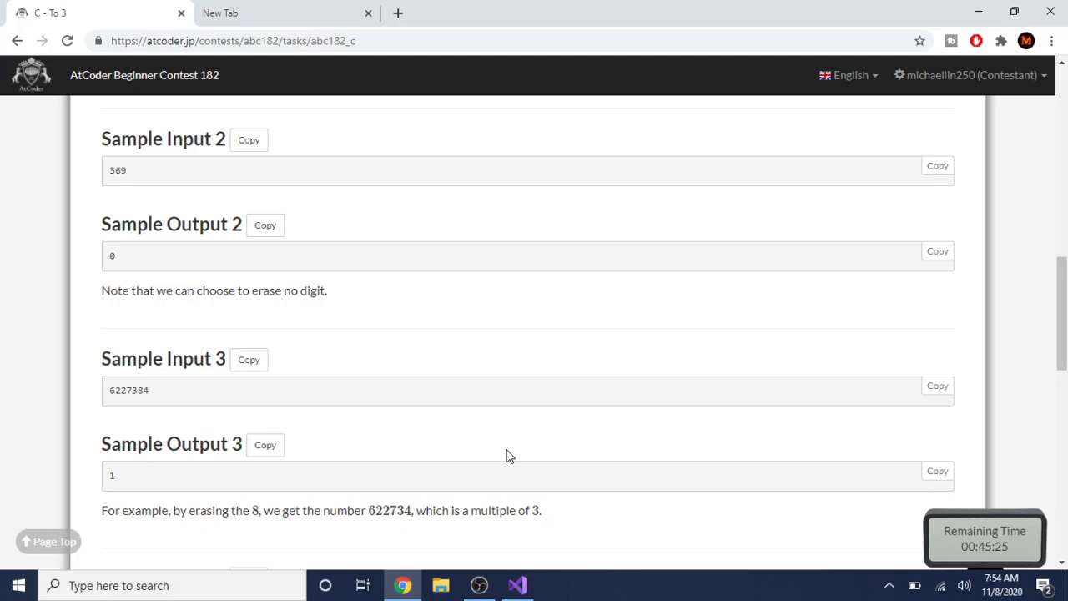
pyautogui.hotkey('alt', 'Tab')
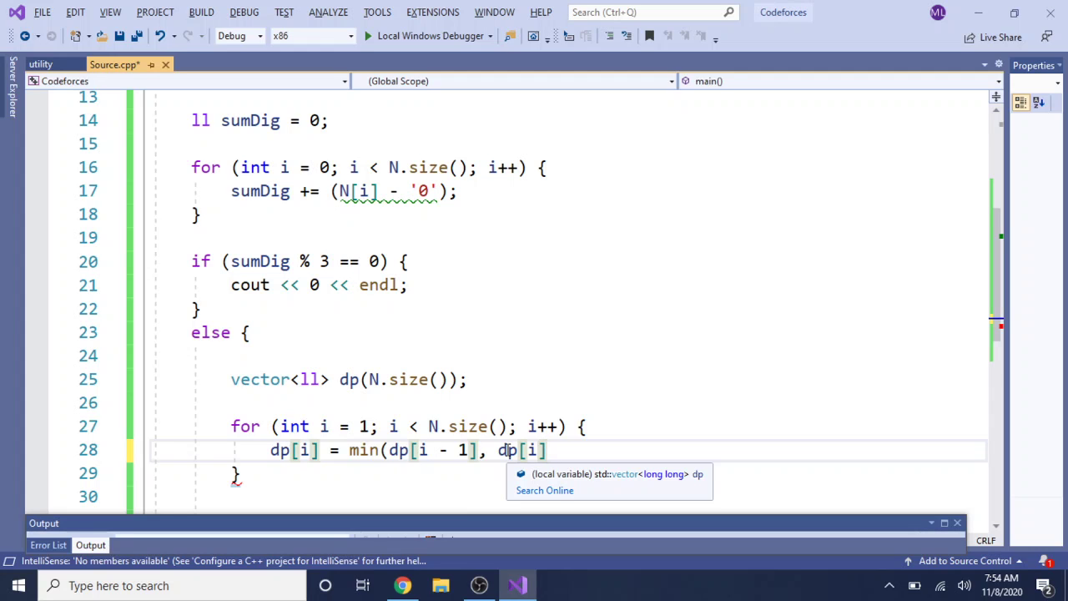
pyautogui.hotkey('alt', 'Tab')
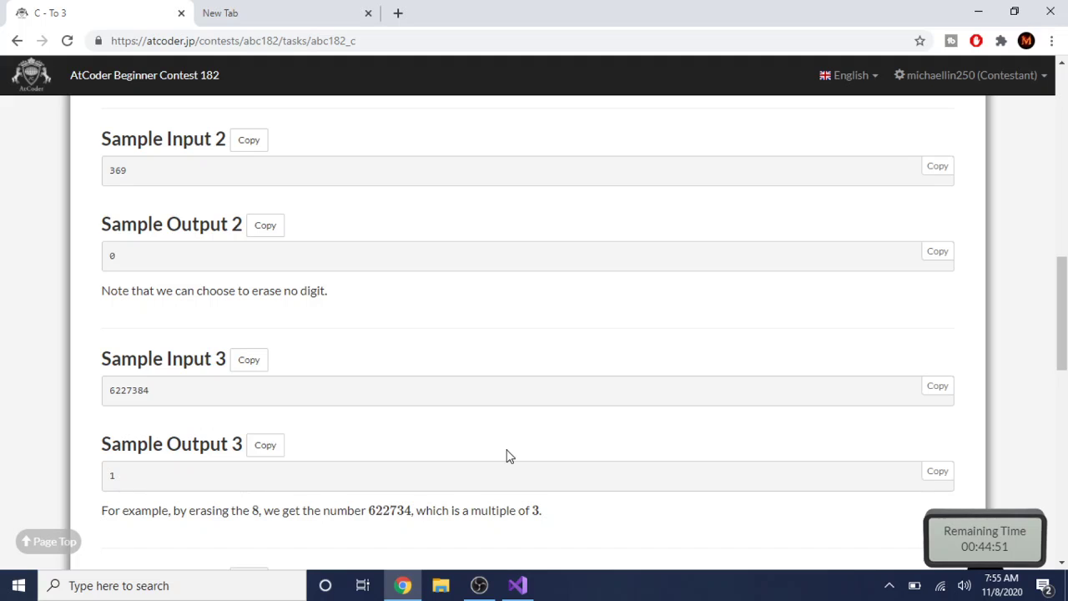
pyautogui.hotkey('alt', 'Tab')
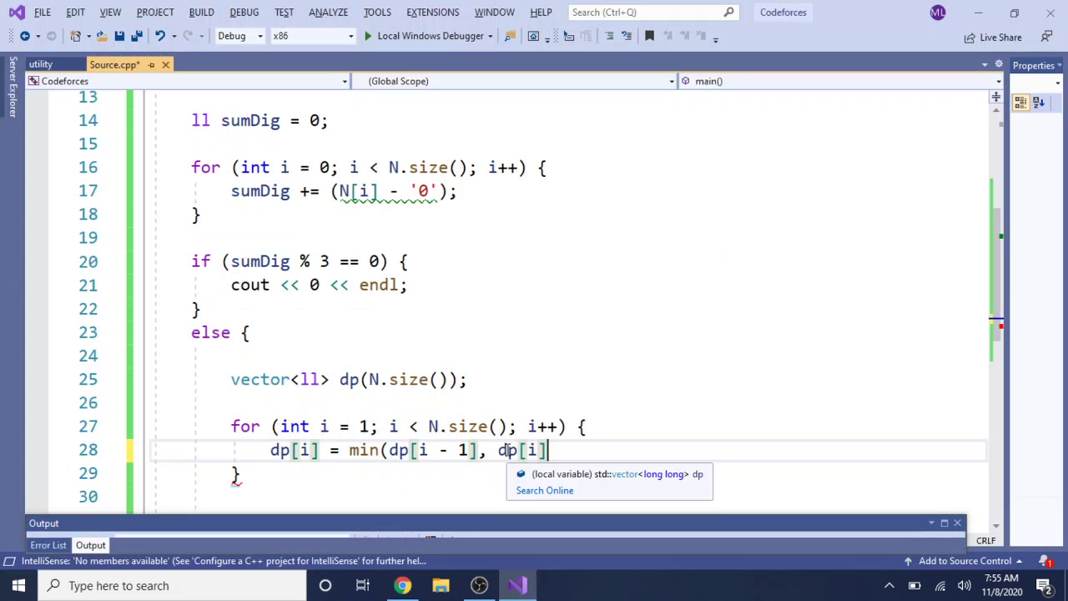
pyautogui.hotkey('alt', 'Tab')
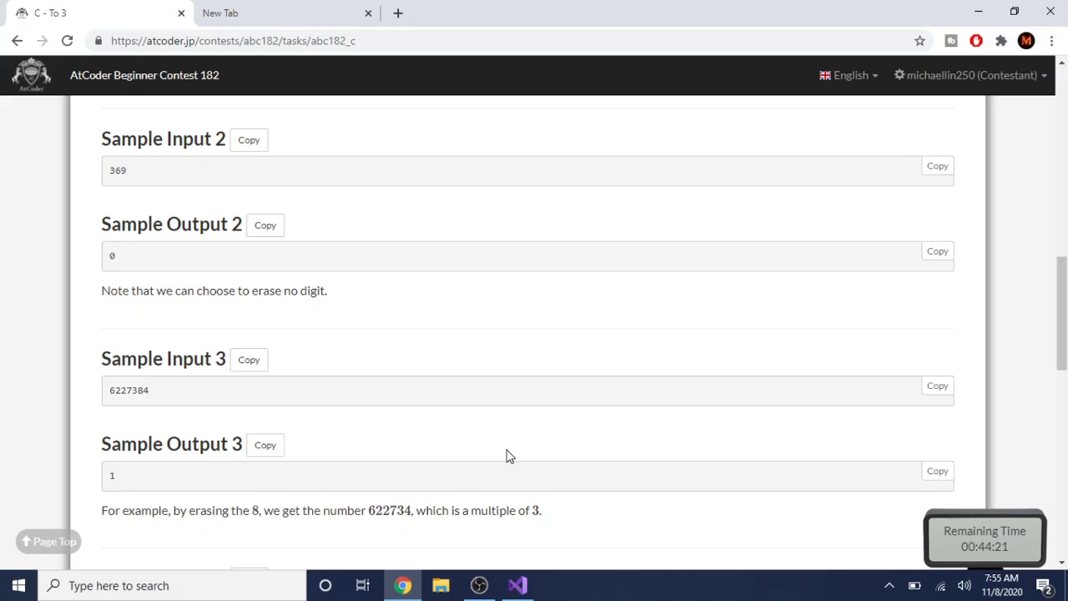
pyautogui.hotkey('alt', 'Tab')
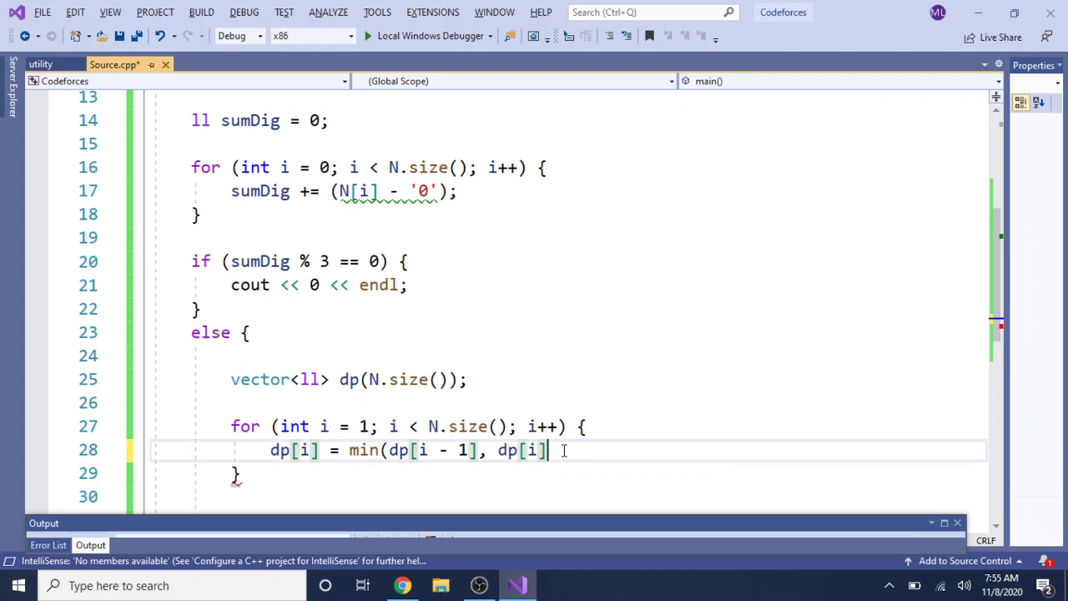
# - Close the min statement, add + (N[i] - '0') to its dp[i - 1] argument, and save Source.cpp
pyautogui.write(');')
pyautogui.hotkey('ctrl', 's')
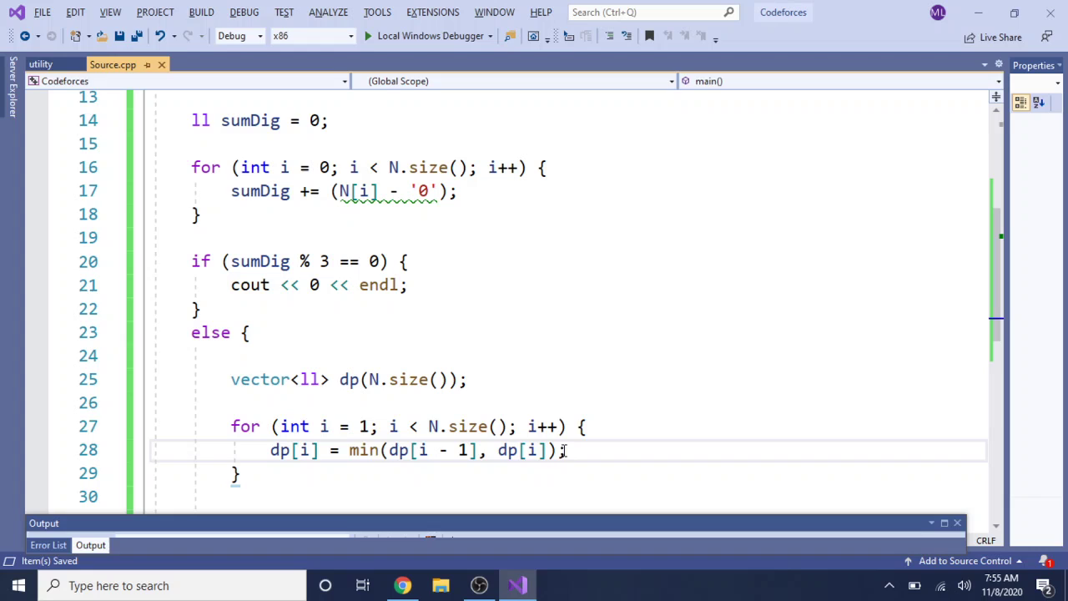
pyautogui.click(475, 450)
pyautogui.write('+ ')
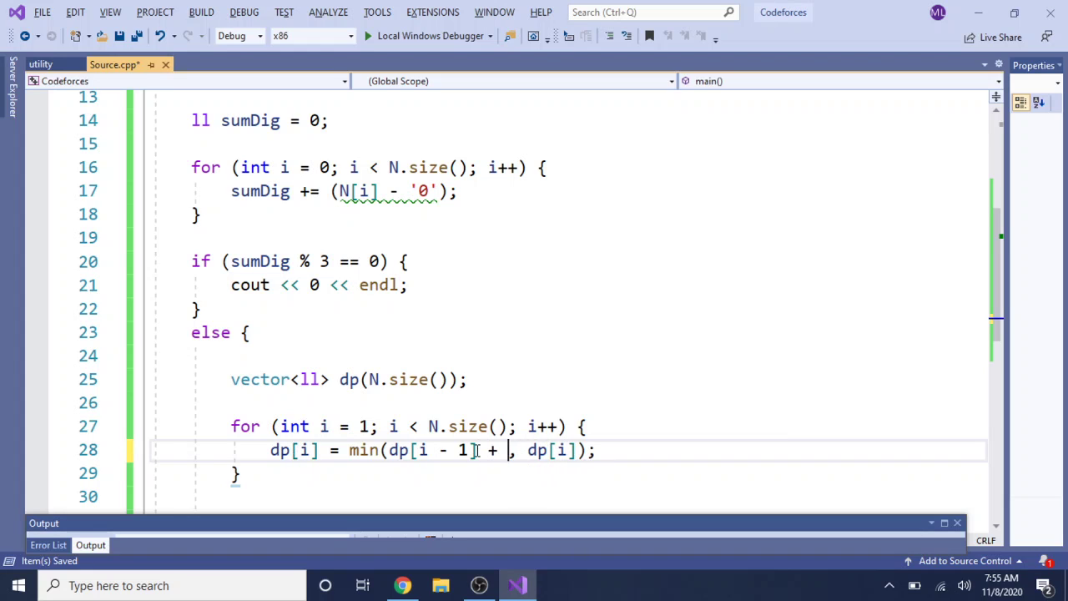
pyautogui.write('(')
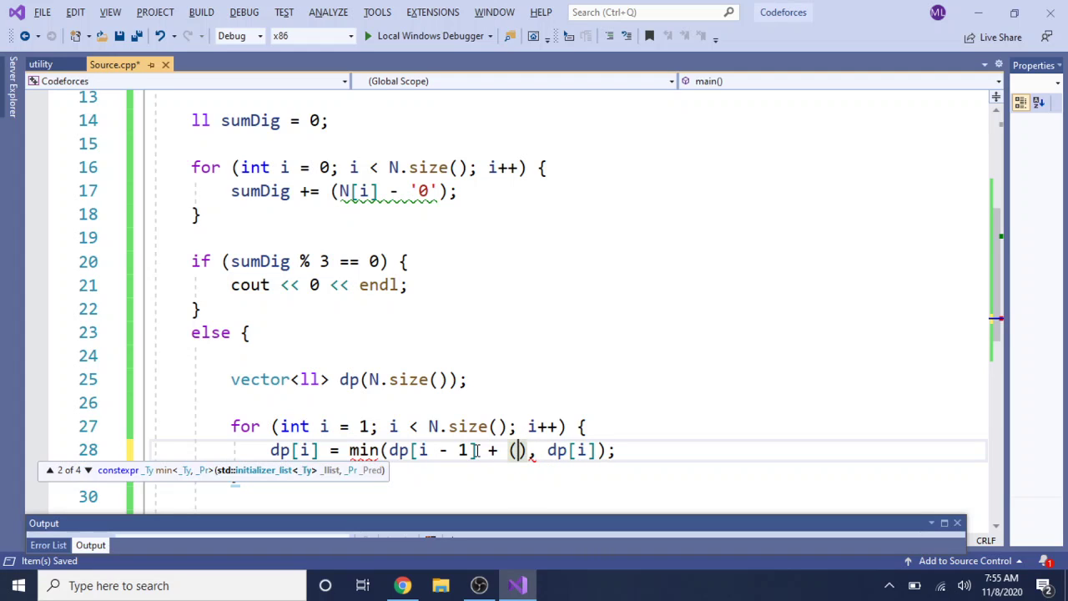
pyautogui.write('B')
pyautogui.press('BackSpace')
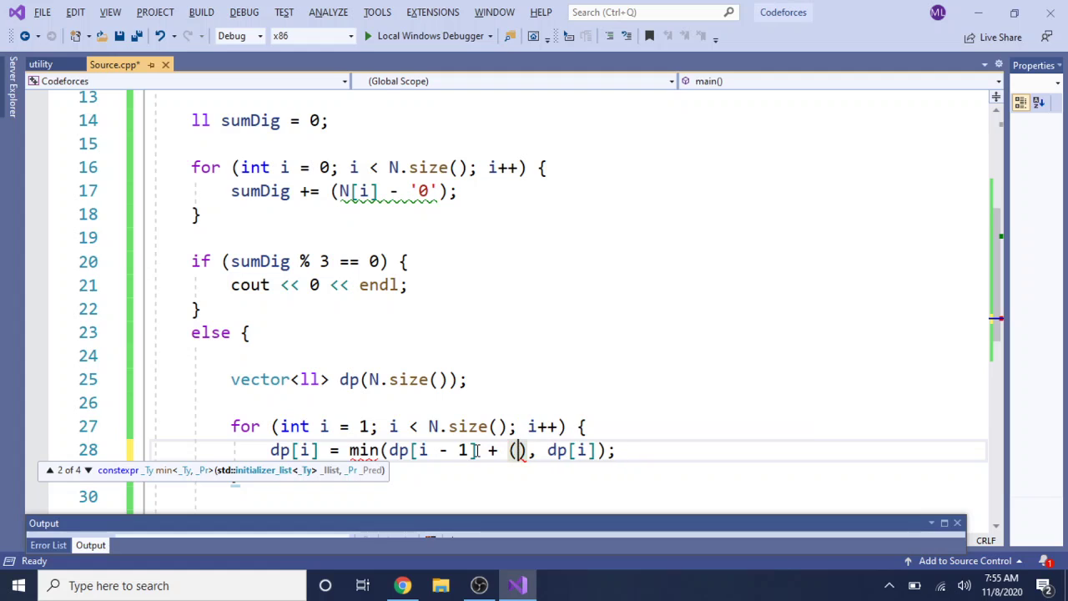
pyautogui.write('N')
pyautogui.write('[i')
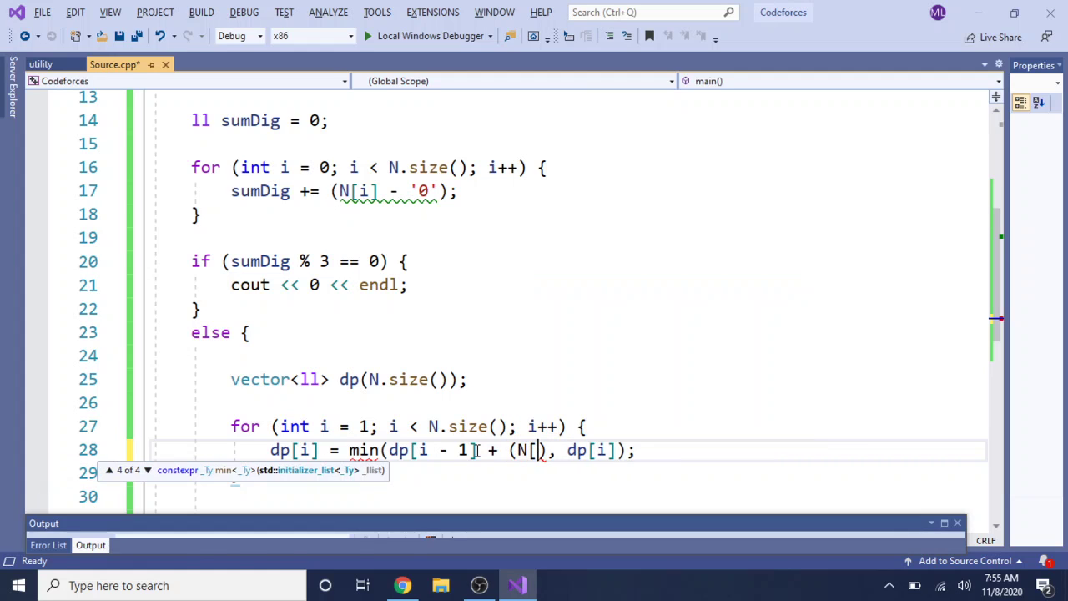
pyautogui.write("] - '")
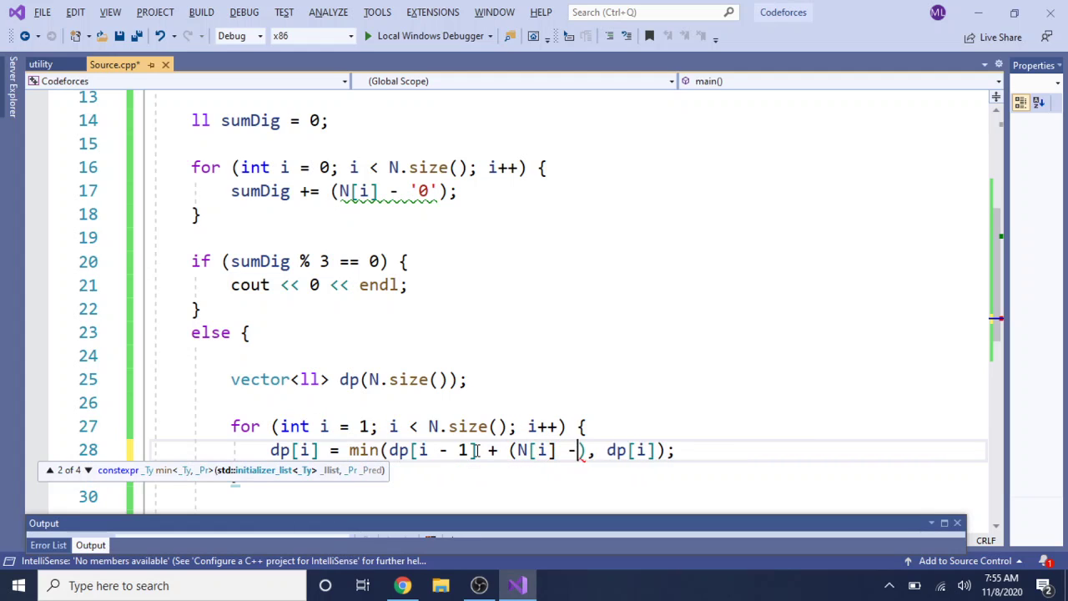
pyautogui.write('o')
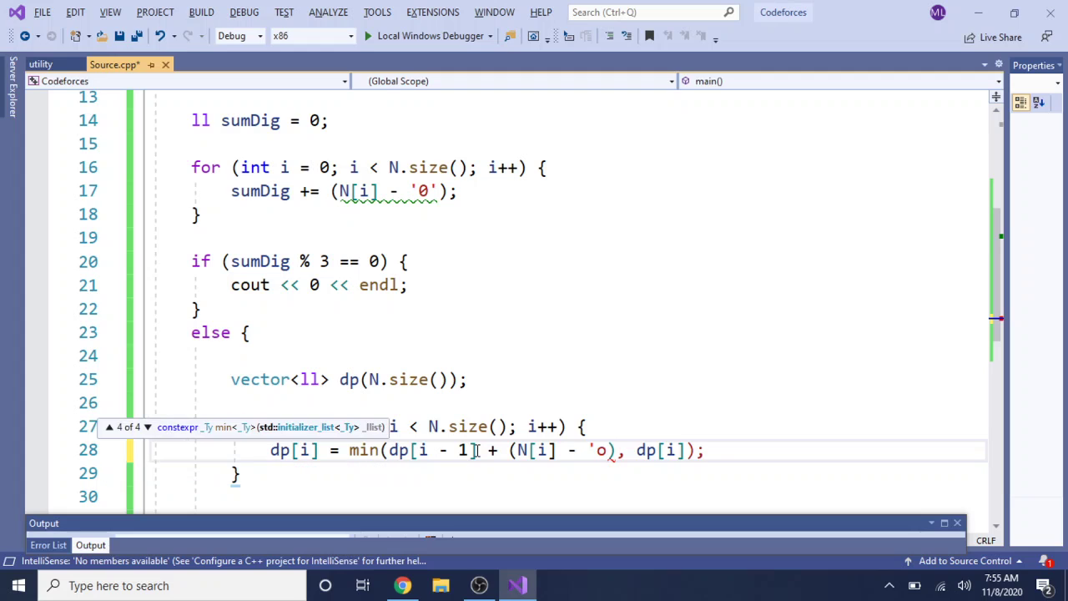
pyautogui.press('BackSpace')
pyautogui.write("0'")
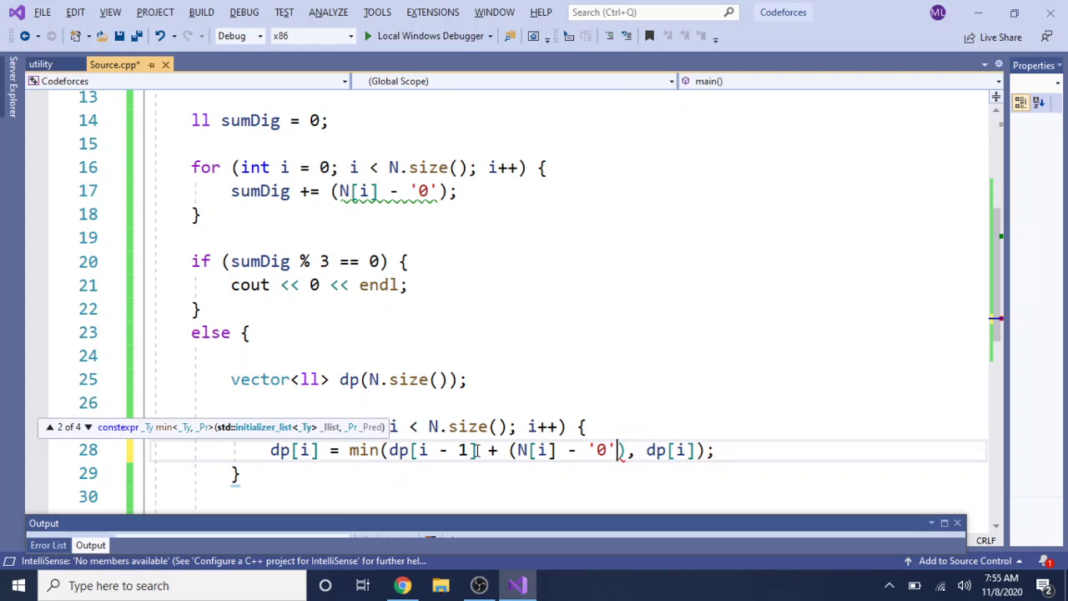
pyautogui.hotkey('ctrl', 's')
pyautogui.click(517, 451)
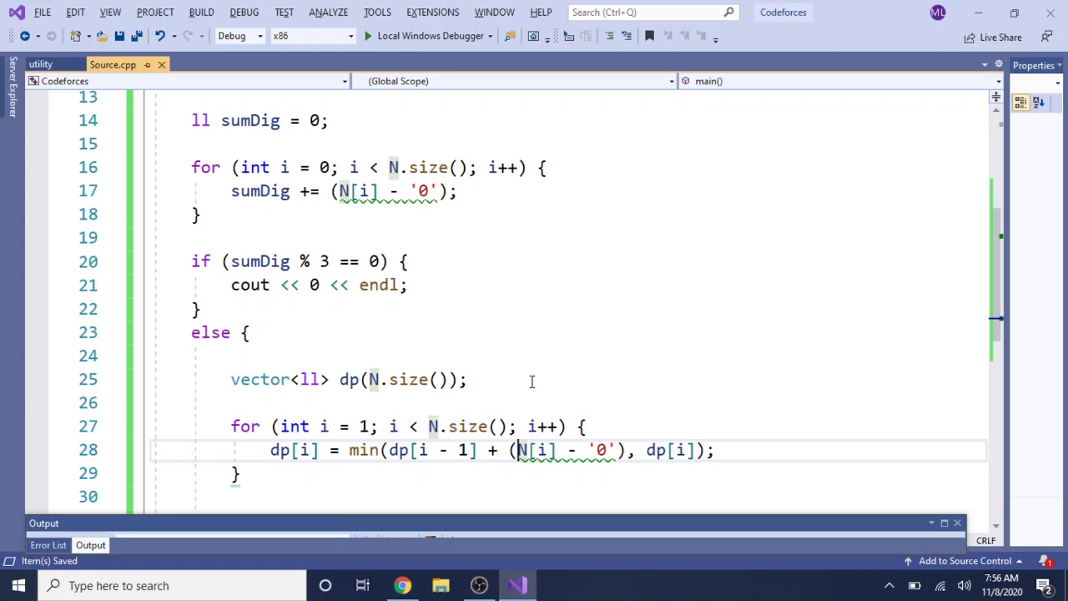
# - Switch to the AtCoder page in the browser and reread Samples 2 and 3 of To 3
pyautogui.hotkey('alt', 'Tab')
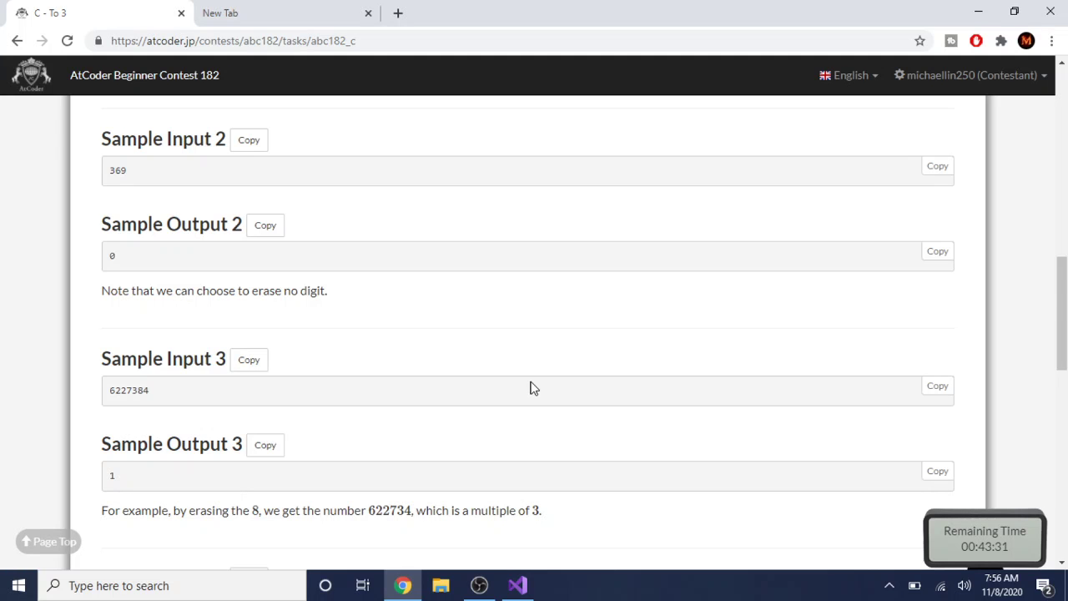
pyautogui.scroll(-3, 533, 388)
pyautogui.scroll(3, 534, 388)
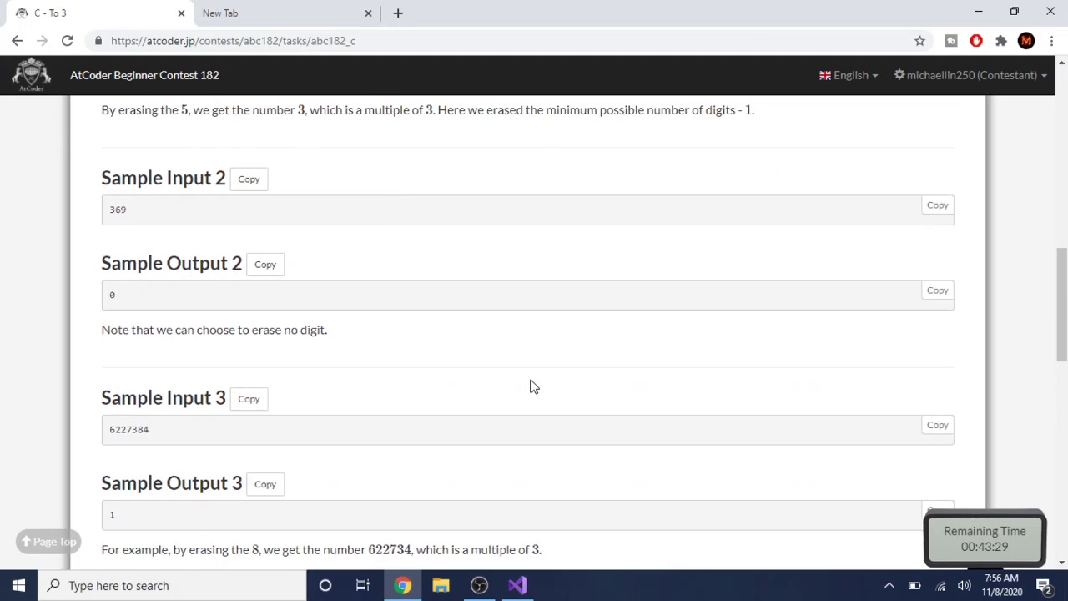
pyautogui.scroll(-1, 534, 386)
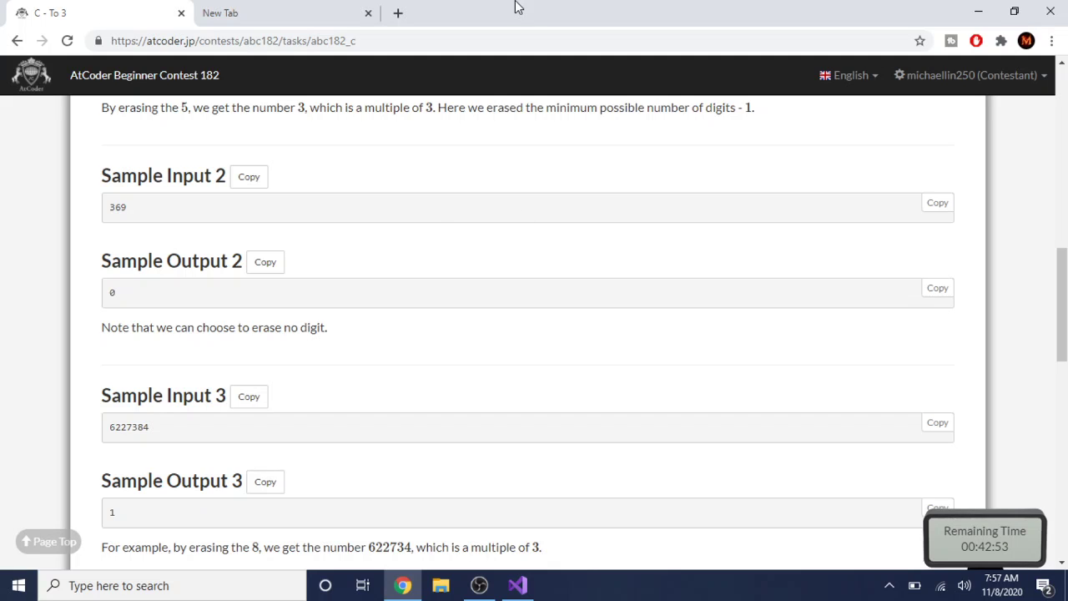
# - Calculate 32 - 9 and 32 - 8 in the browser's other tab, and return to the To 3 task page
pyautogui.click(337, 8)
pyautogui.write('- 9 =')
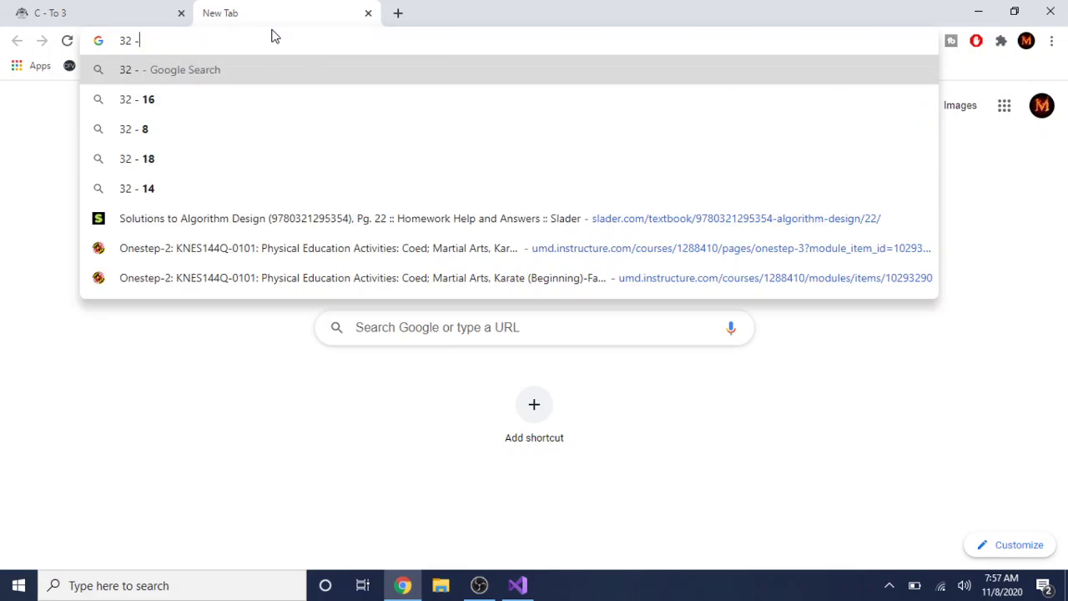
pyautogui.click(9, 10)
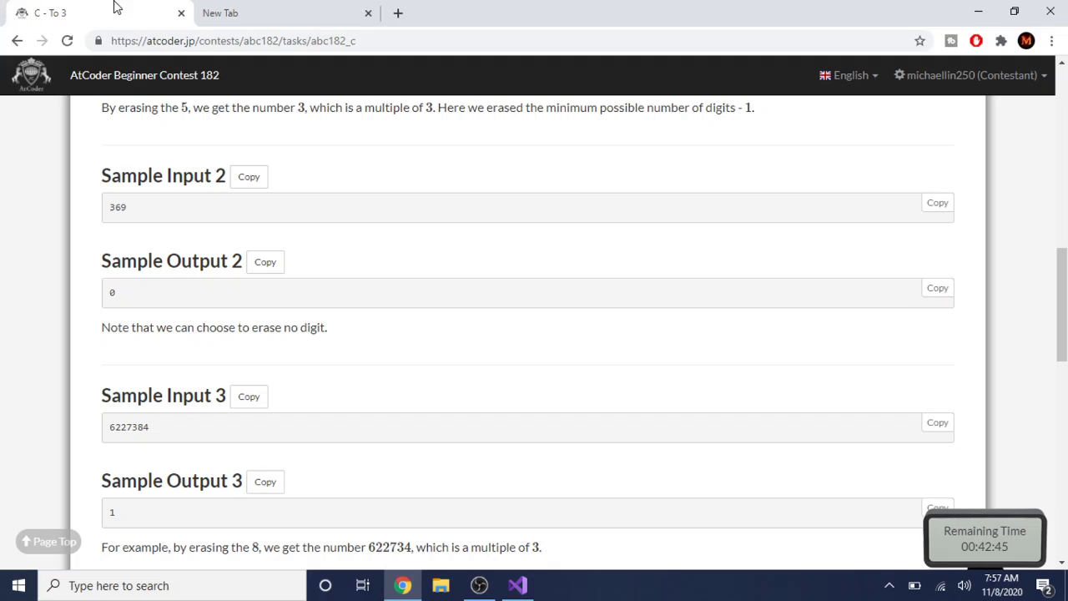
pyautogui.click(231, 7)
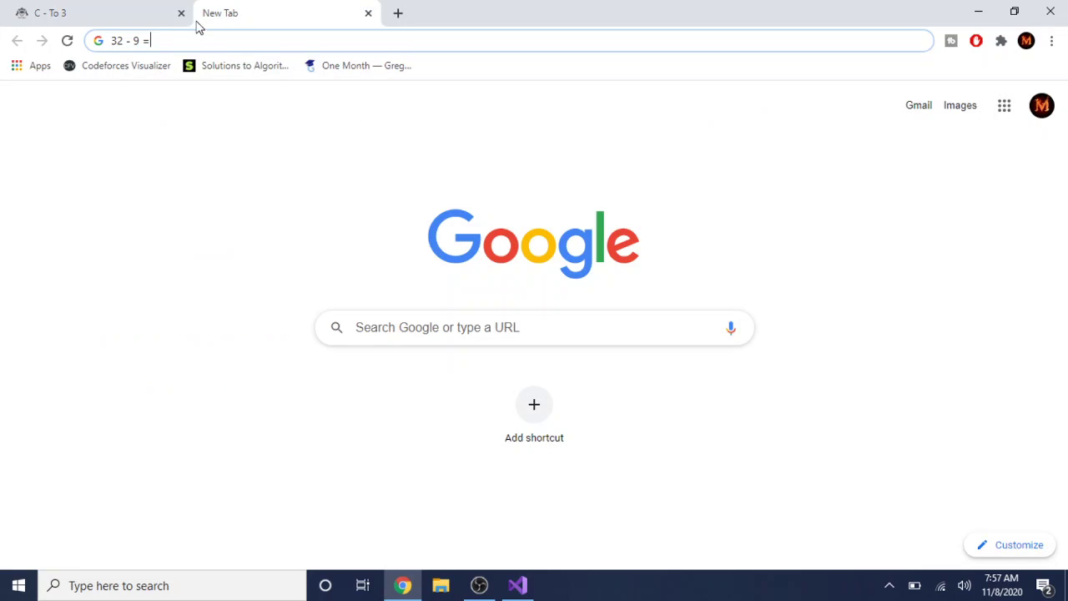
pyautogui.click(140, 34)
pyautogui.press('BackSpace')
pyautogui.write('9')
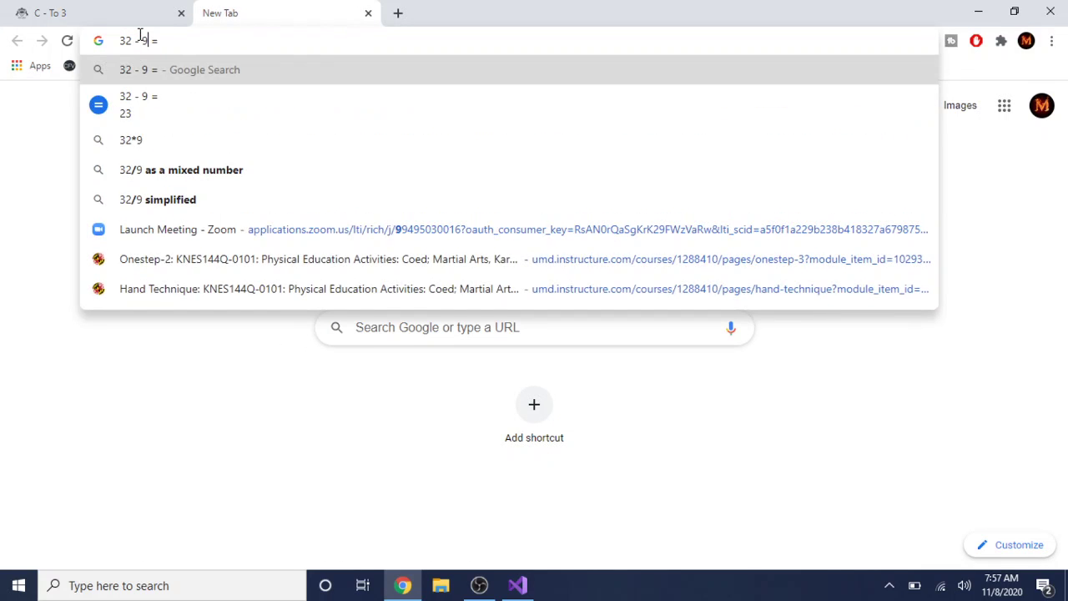
pyautogui.press('BackSpace')
pyautogui.write('8')
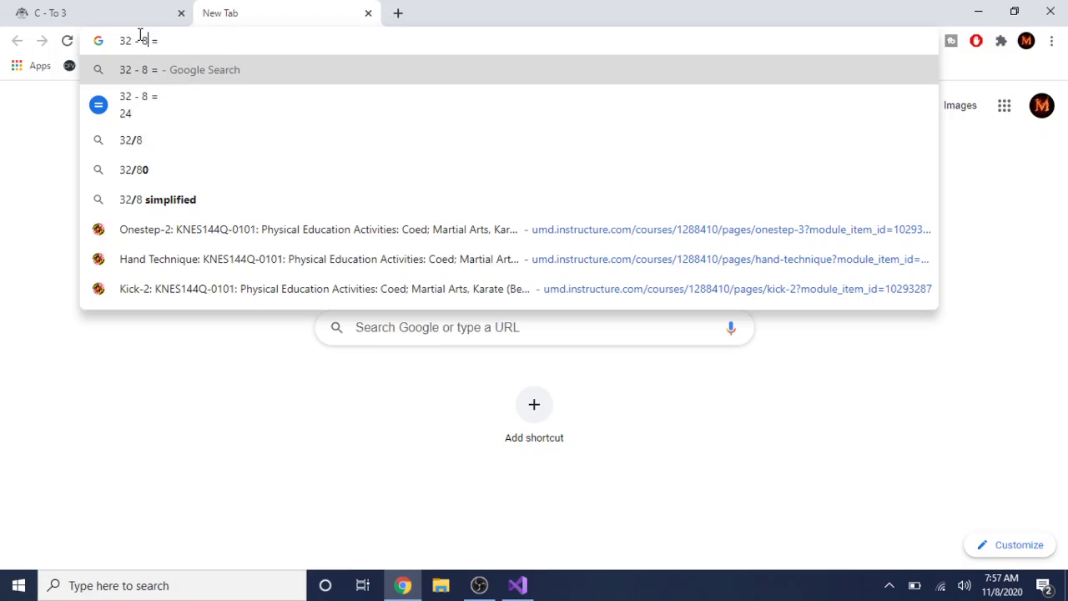
pyautogui.click(20, 9)
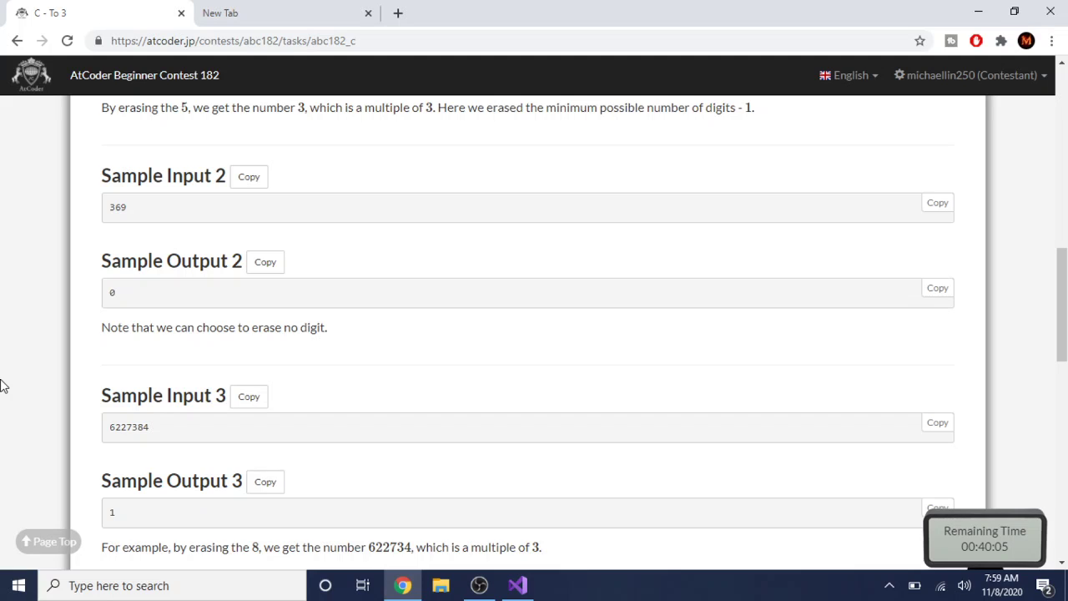
# - Switch to Visual Studio and start an if statement inside the dp for loop, above the dp[i] assignment
pyautogui.click(517, 585)
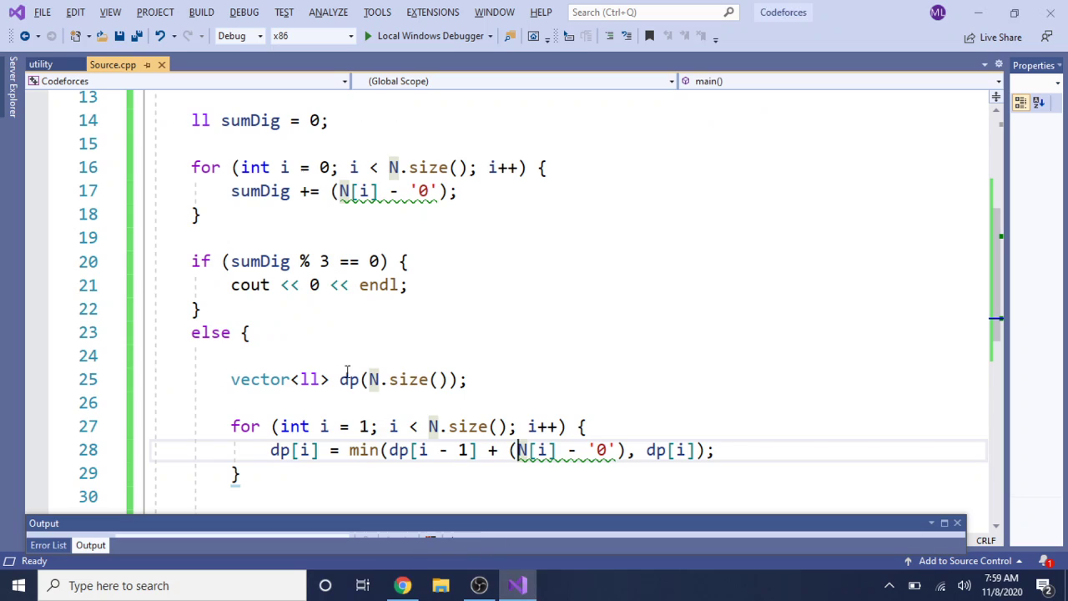
pyautogui.click(677, 404)
pyautogui.click(678, 423)
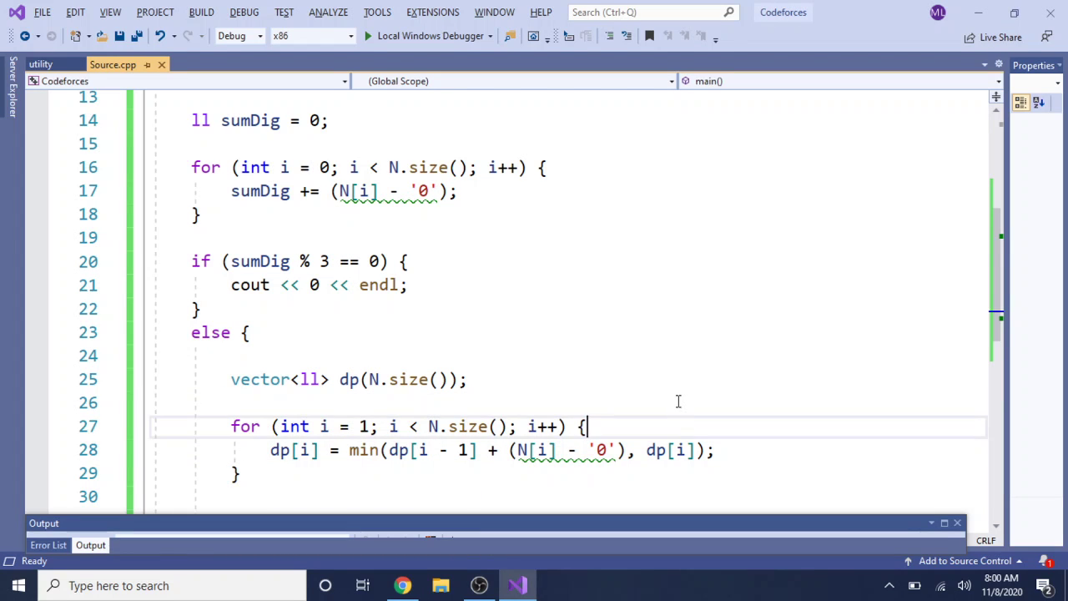
pyautogui.press('Return')
pyautogui.press('Return')
pyautogui.write('if(')
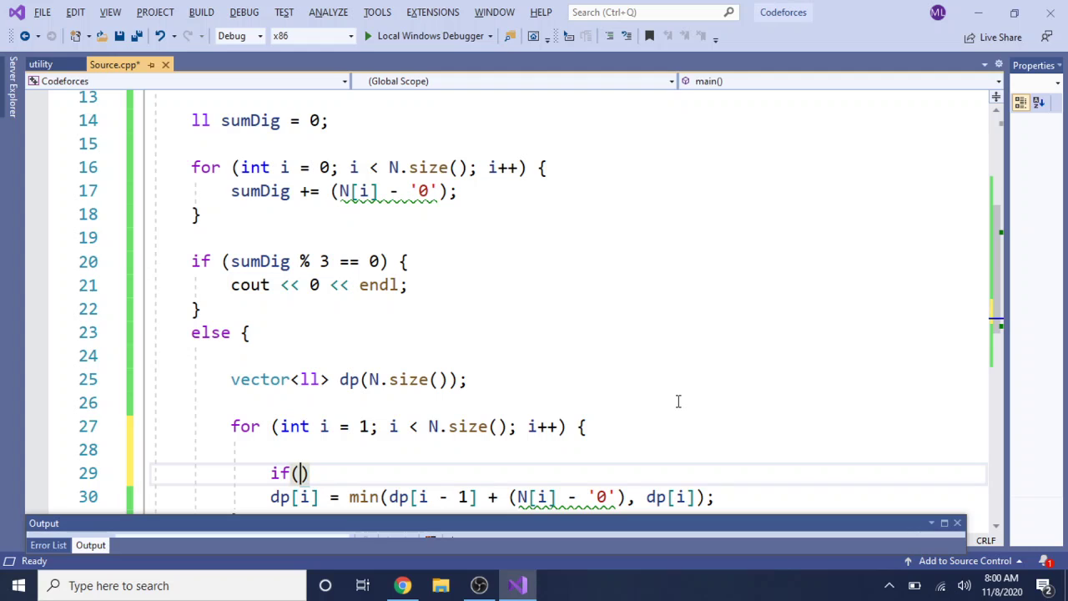
# - Enter the if condition sumDig - (N[i] - '0') % 3 == 0, open its block, and save the file
pyautogui.write('sumDig - ')
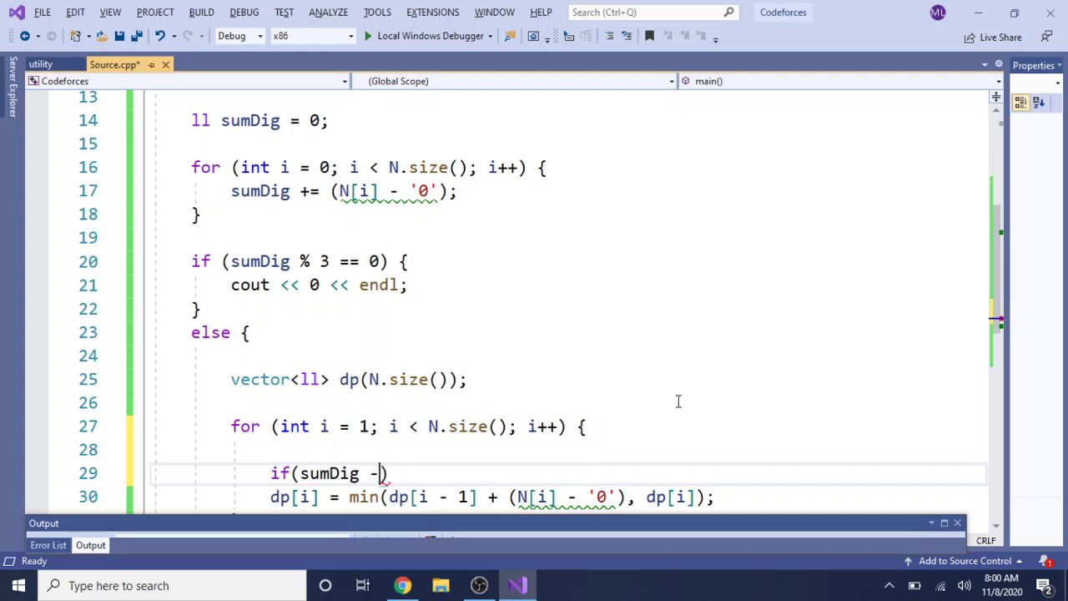
pyautogui.write('(')
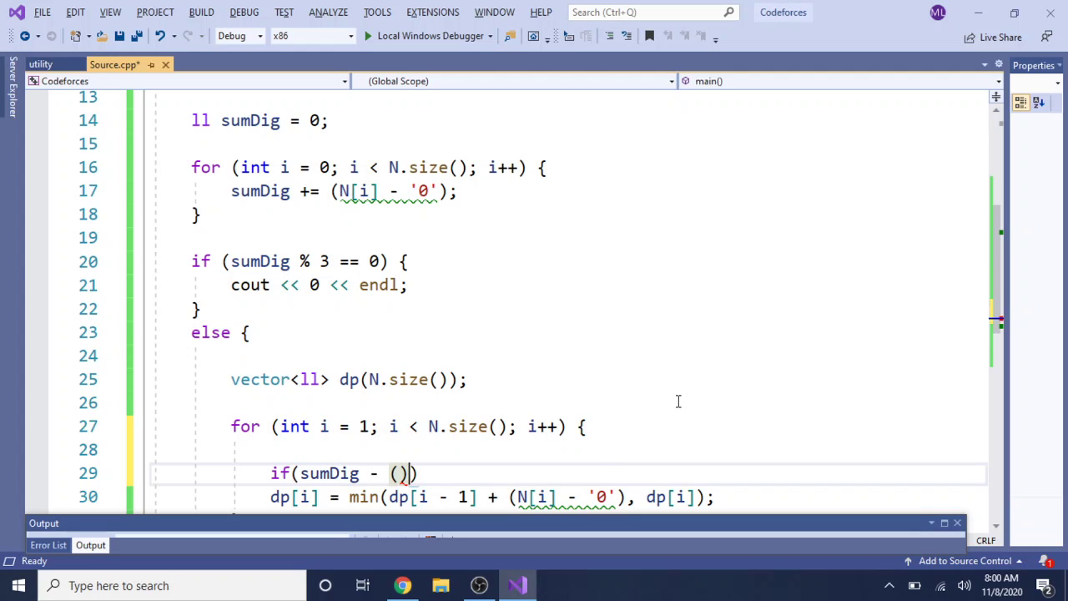
pyautogui.write('NN')
pyautogui.press('BackSpace')
pyautogui.write('[')
pyautogui.write("i] - '")
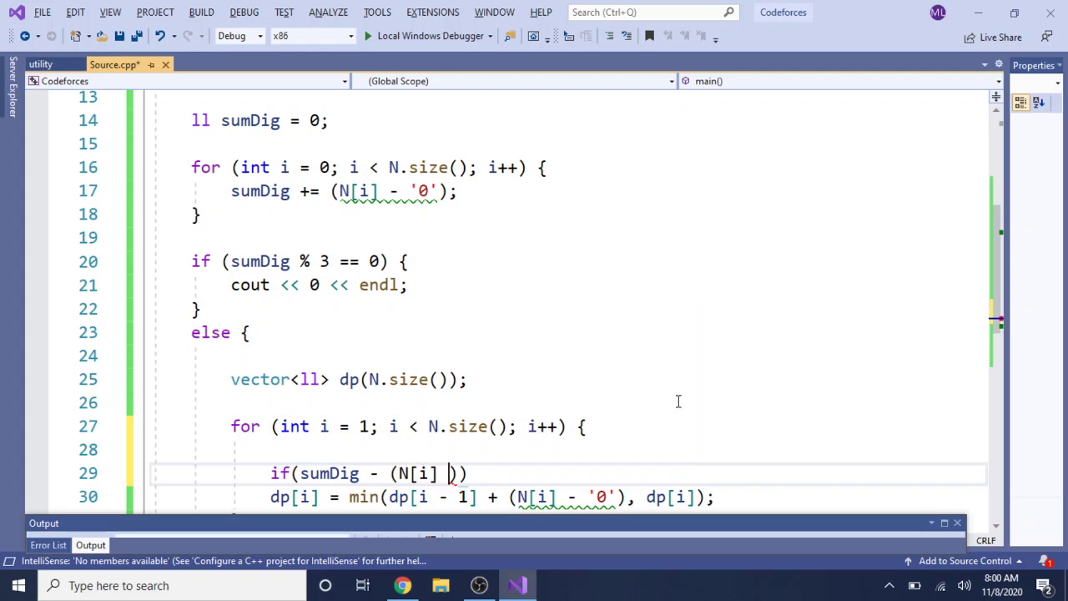
pyautogui.write("0')")
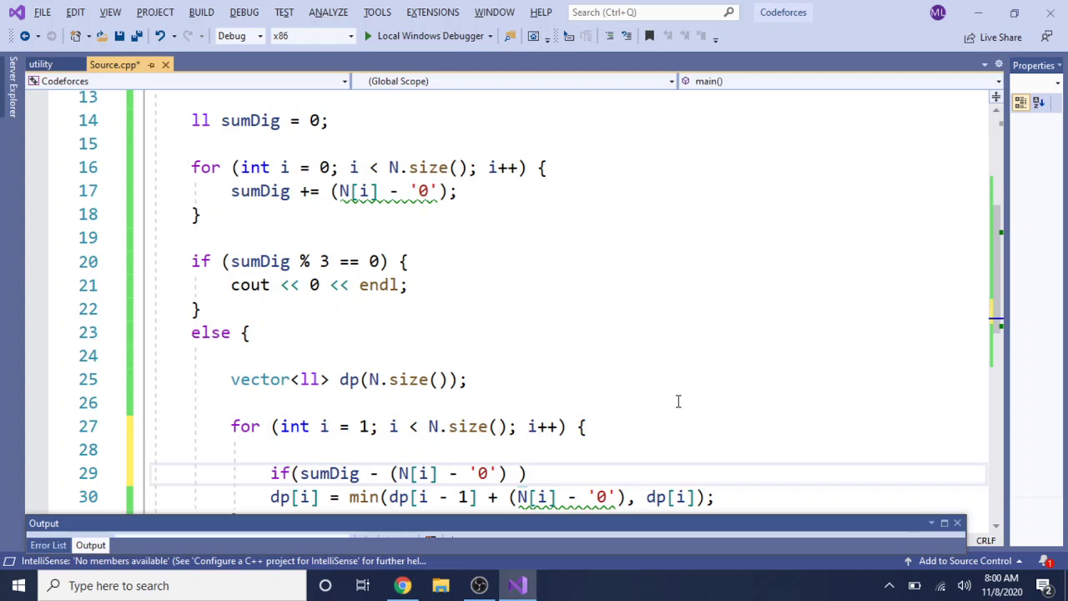
pyautogui.write(' % 3 == 0) {')
pyautogui.press('Return')
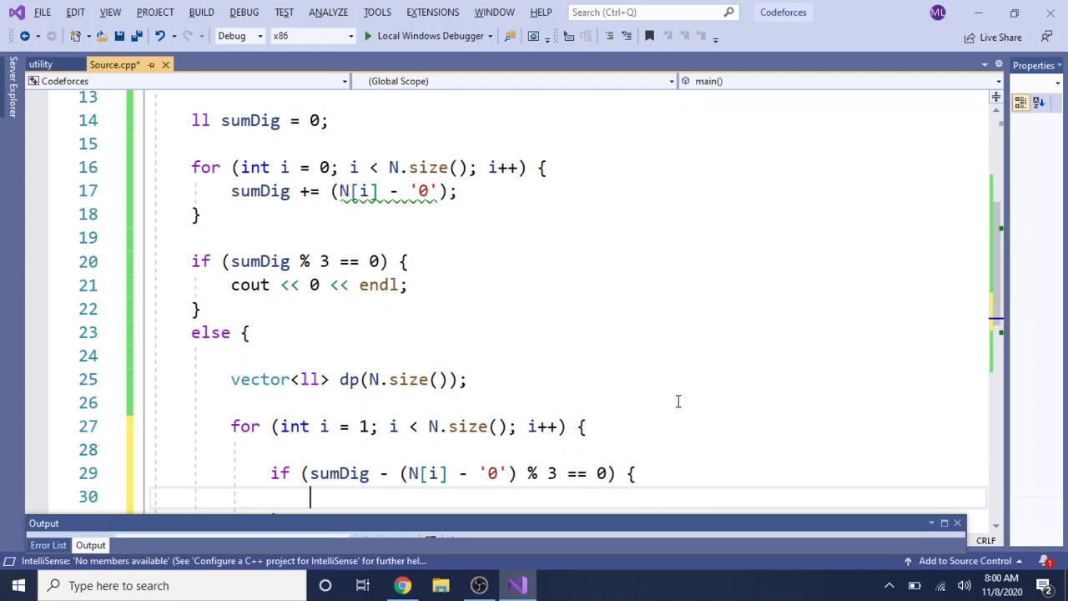
pyautogui.hotkey('ctrl', 's')
# - Wrap sumDig - (N[i] - '0') in parentheses so that % 3 applies to the whole difference
pyautogui.scroll(-2, 677, 402)
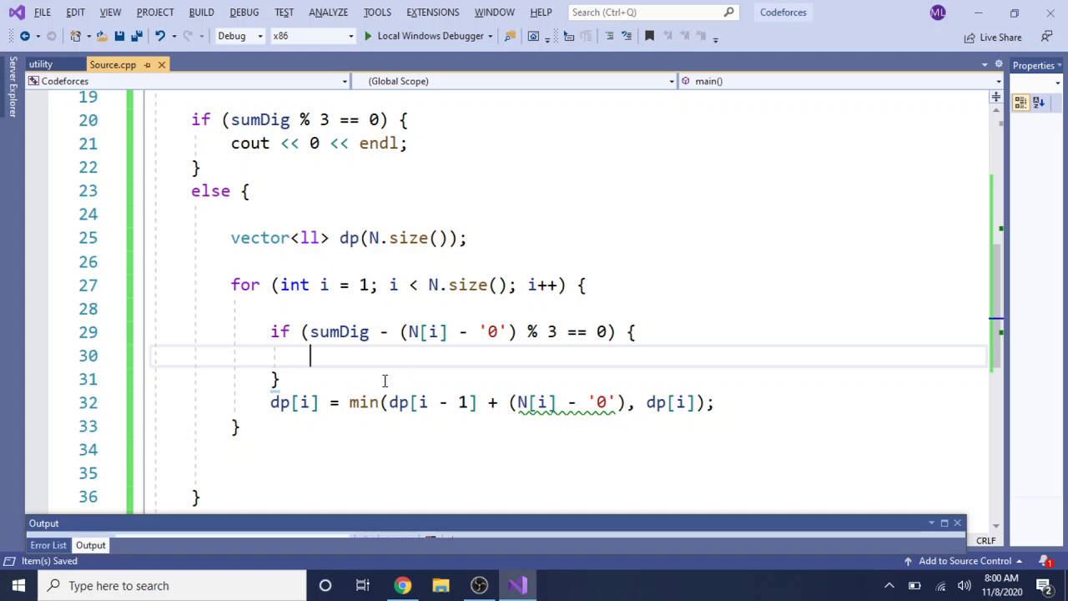
pyautogui.click(306, 332)
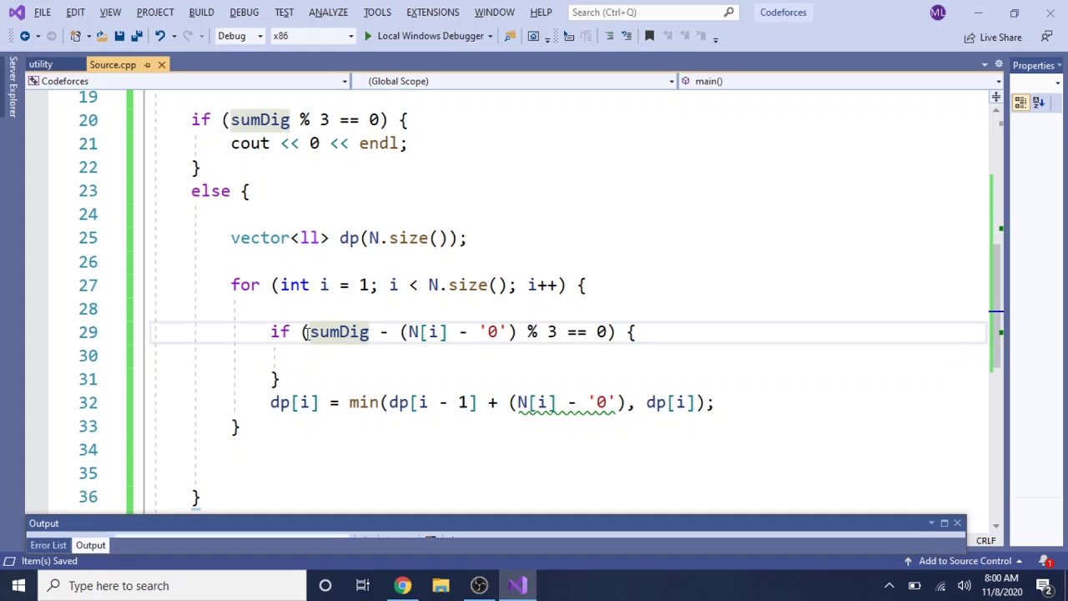
pyautogui.write('(')
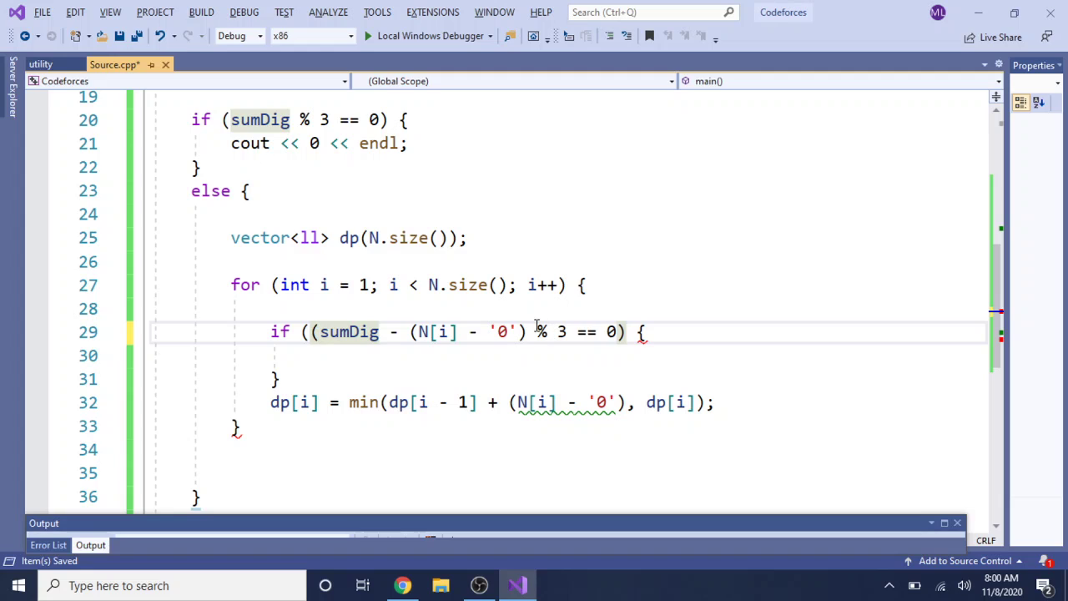
pyautogui.click(528, 332)
pyautogui.write(')')
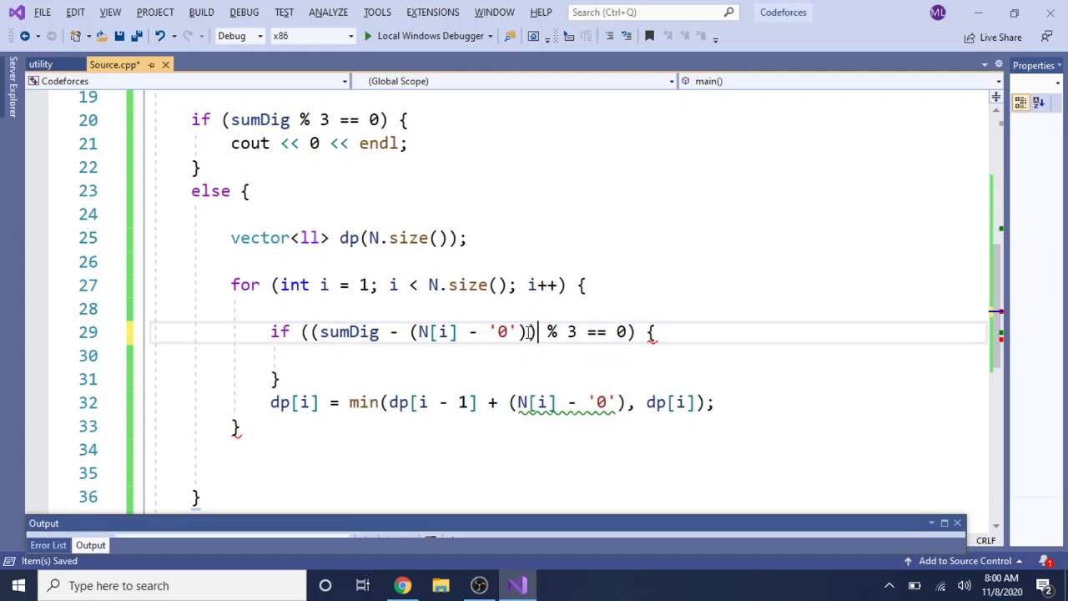
pyautogui.click(514, 354)
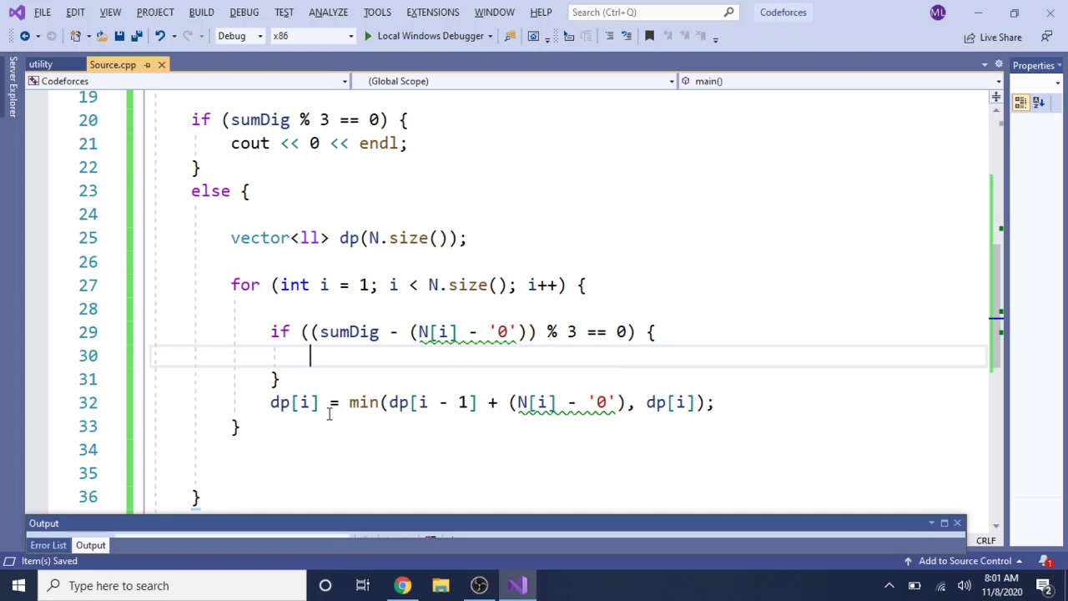
# - Move the dp[i] = min(...) line into the body of the new if block and save the file
pyautogui.moveTo(266, 402); pyautogui.dragTo(724, 406)
pyautogui.hotkey('ctrl', 'x')
pyautogui.click(342, 358)
pyautogui.hotkey('ctrl', 'v')
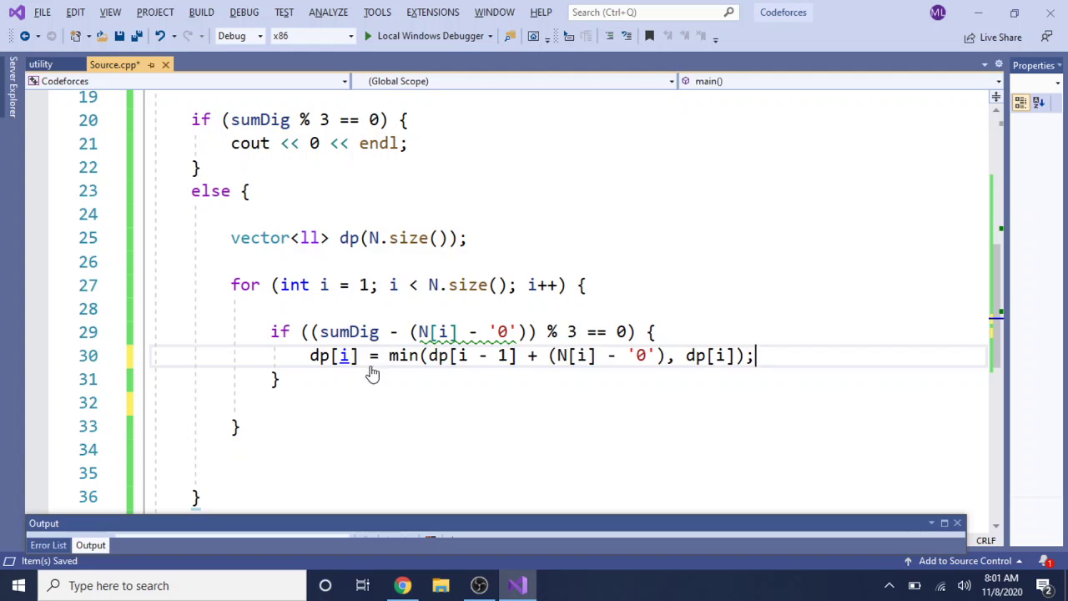
pyautogui.hotkey('ctrl', 's')
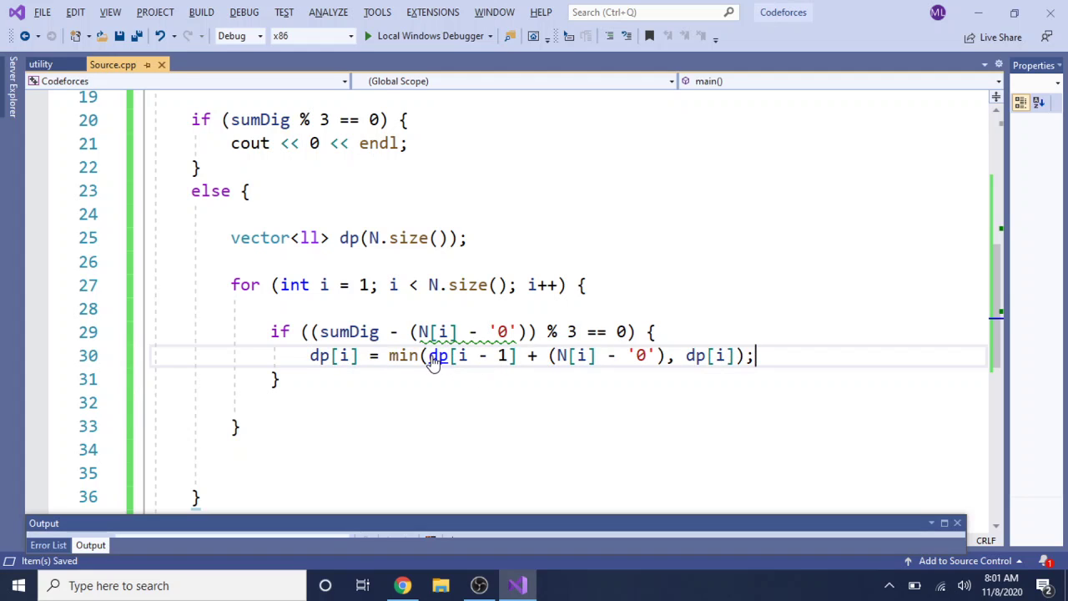
# - Replace the digit term in the min call so that its first argument reads dp[i - 1] + 1
pyautogui.moveTo(430, 356); pyautogui.dragTo(664, 357)
pyautogui.write('1')
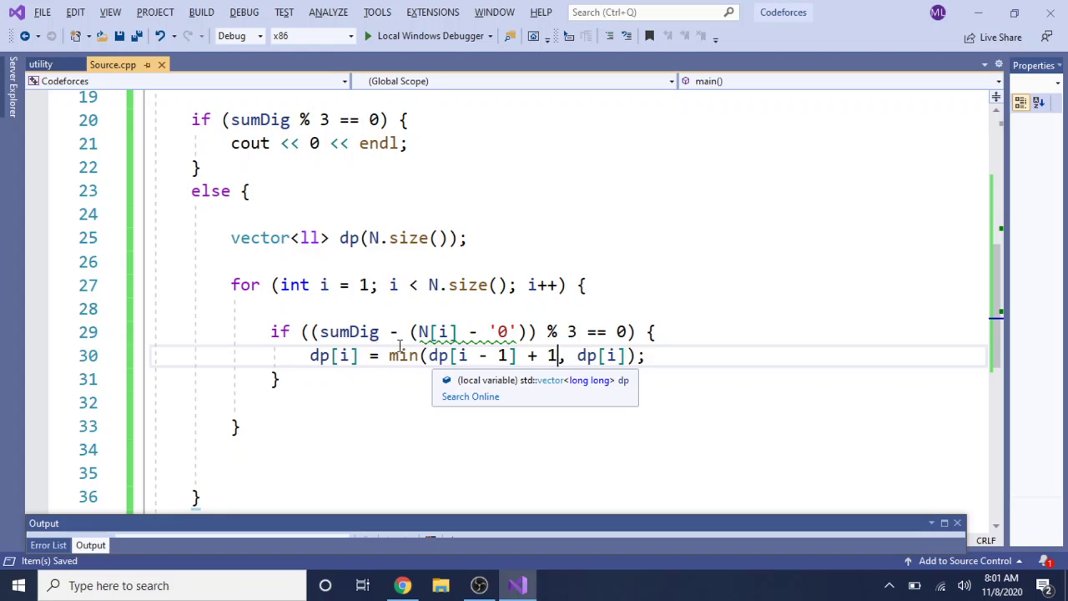
pyautogui.click(424, 357)
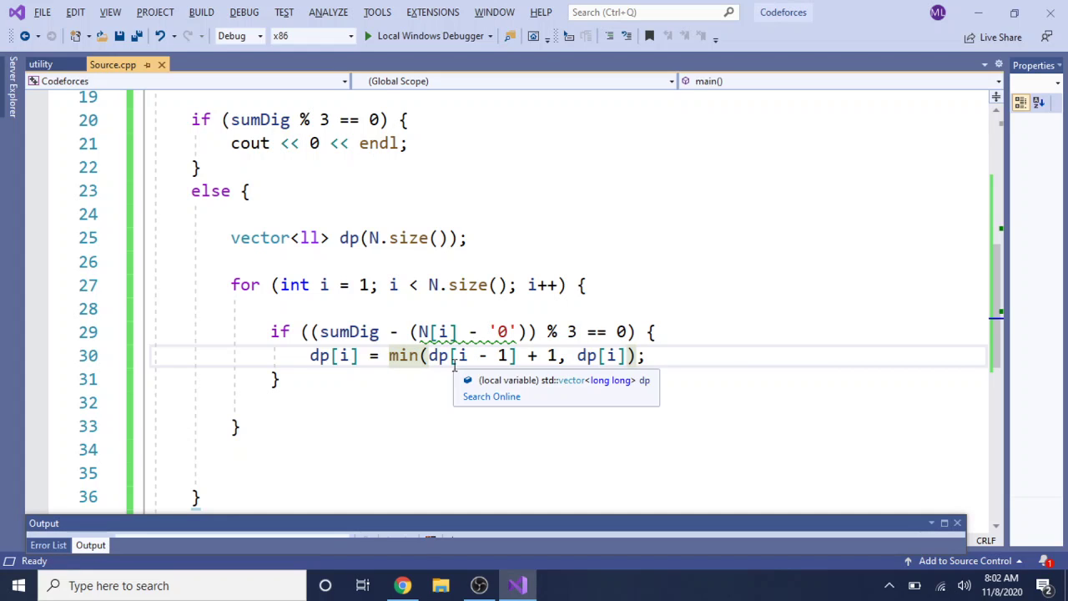
# - Switch to Chrome and examine samples 2 to 4 of the To 3 task, including their explanations
pyautogui.click(402, 585)
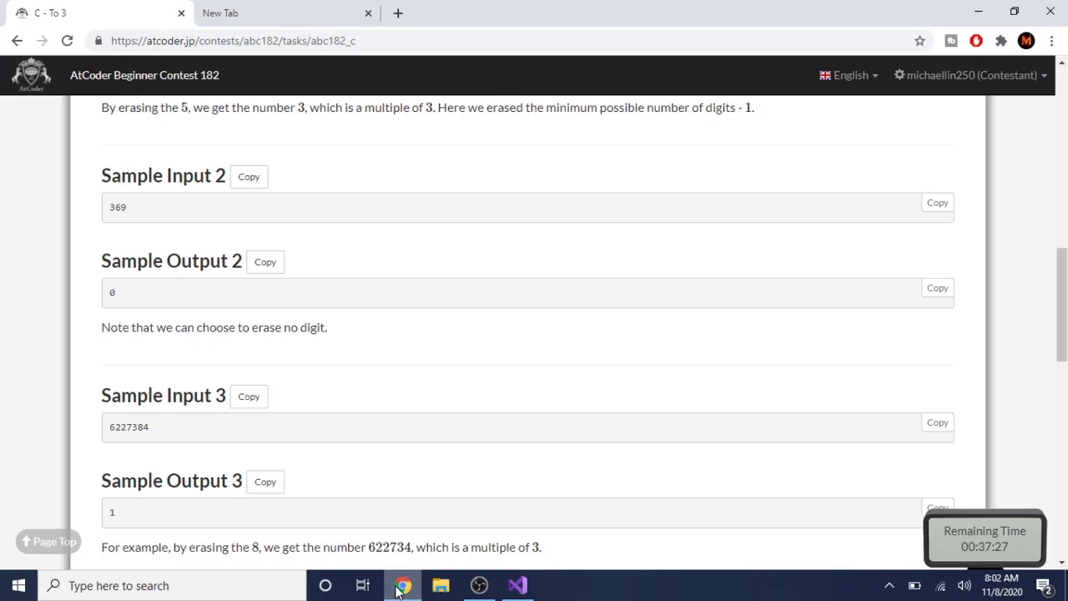
pyautogui.click(517, 584)
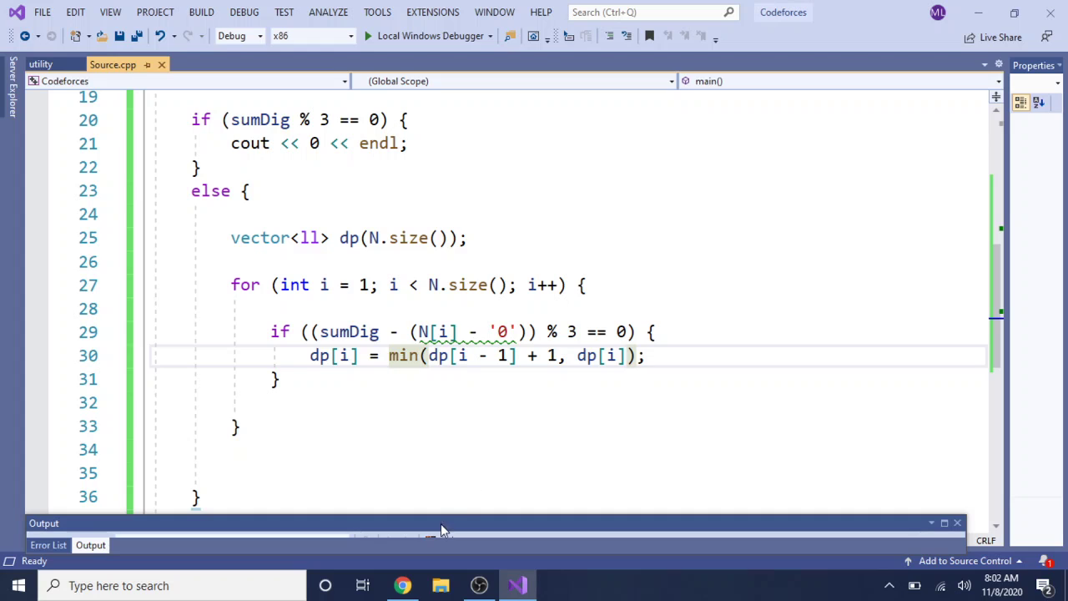
pyautogui.click(402, 585)
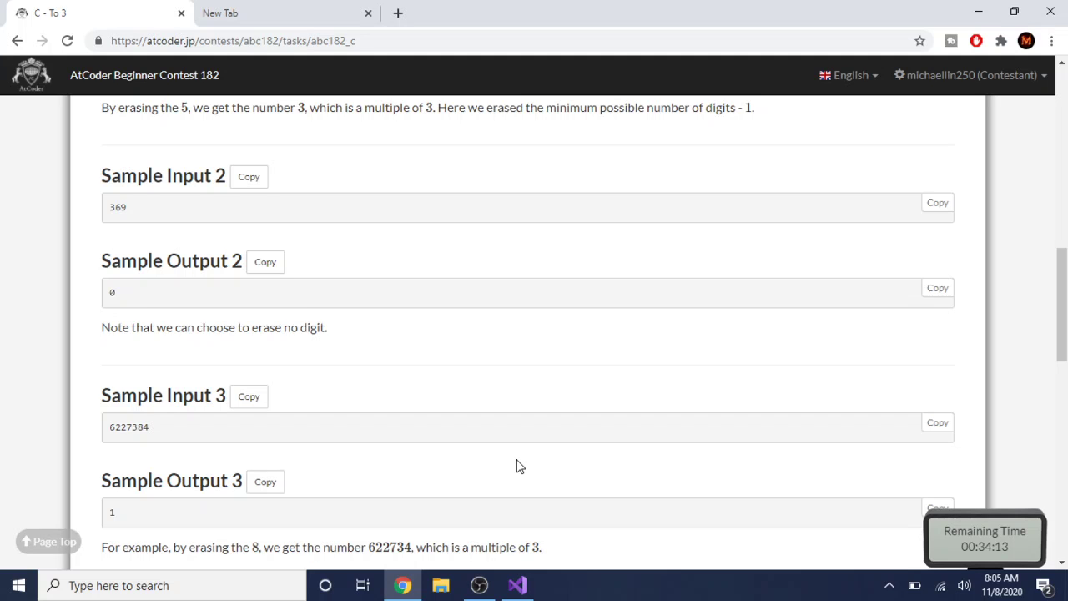
pyautogui.scroll(-2, 517, 466)
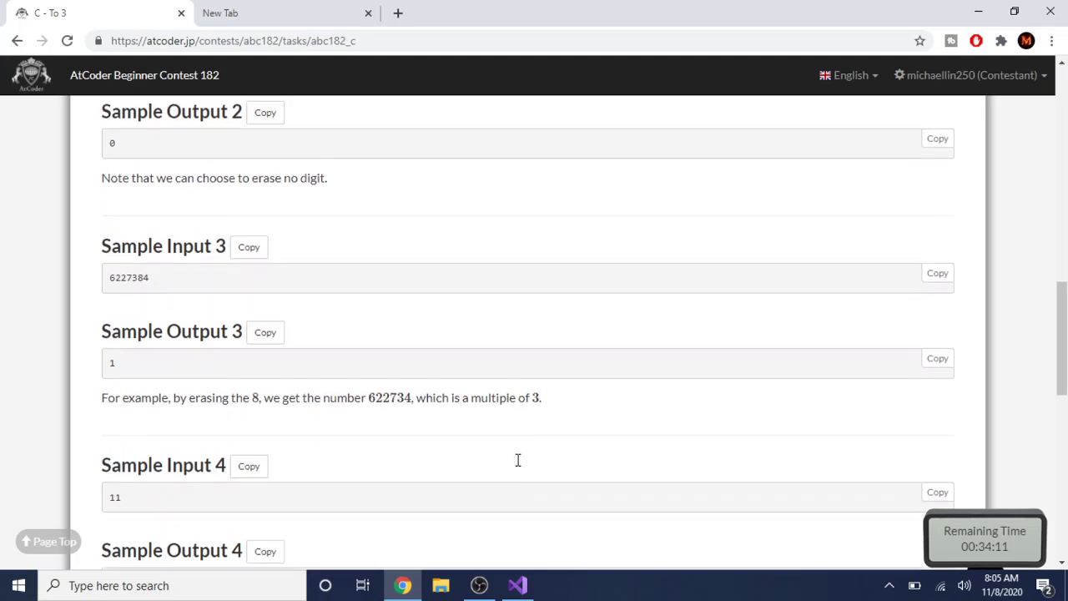
pyautogui.scroll(-2, 527, 340)
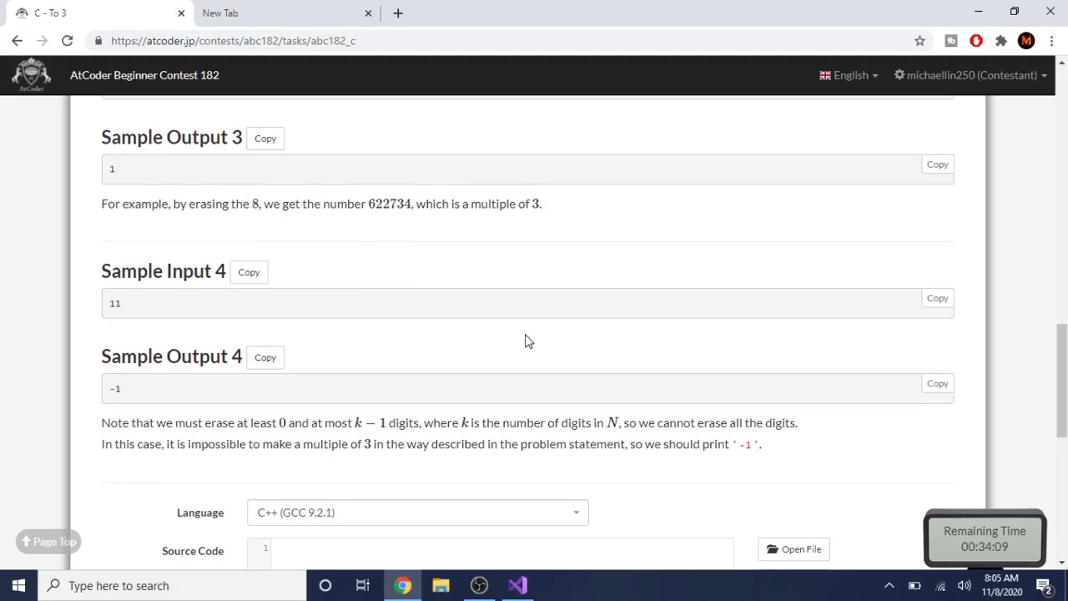
pyautogui.scroll(1, 527, 340)
pyautogui.scroll(1, 517, 375)
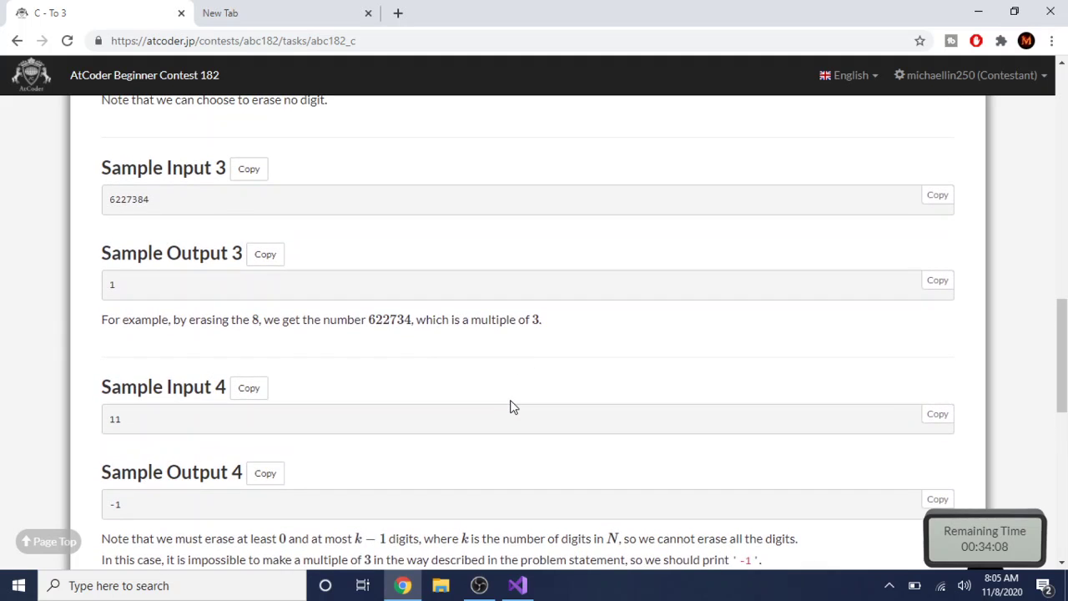
pyautogui.scroll(1, 513, 406)
pyautogui.scroll(-1, 513, 407)
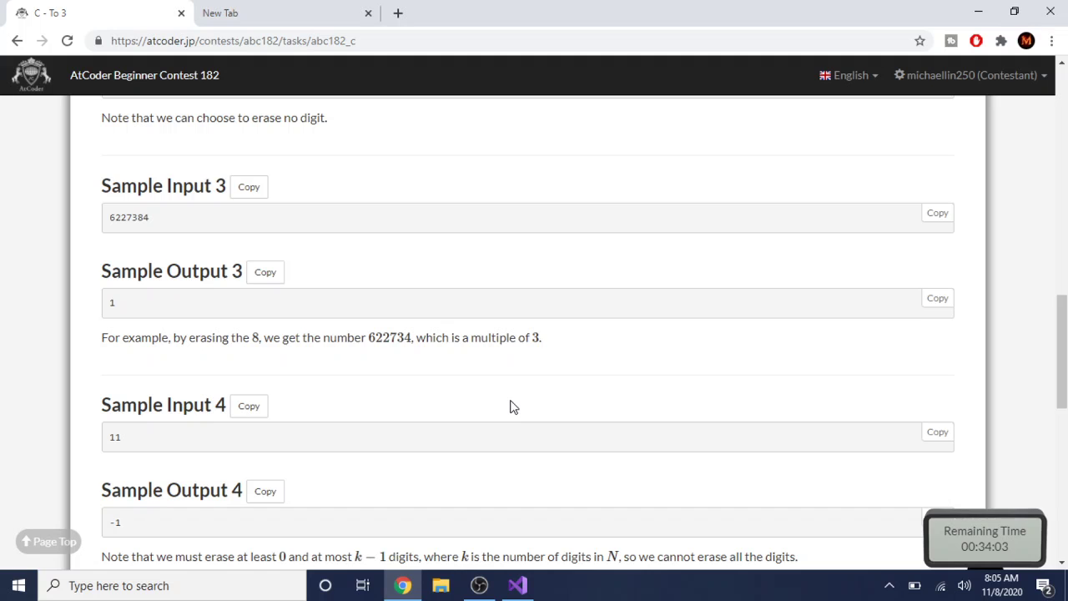
pyautogui.scroll(1, 513, 406)
pyautogui.scroll(-1, 513, 406)
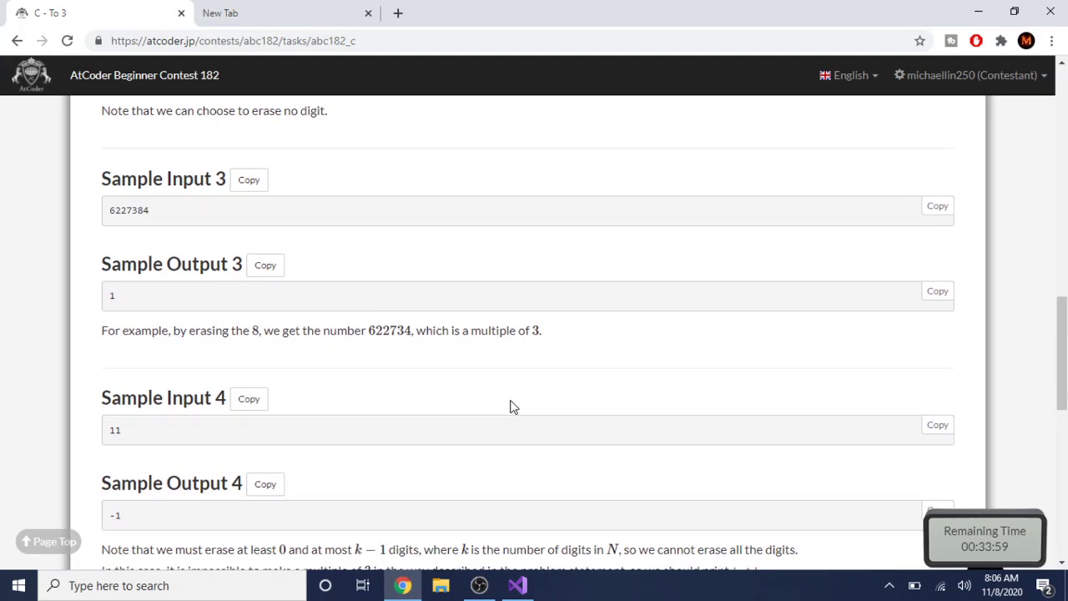
pyautogui.scroll(1, 513, 406)
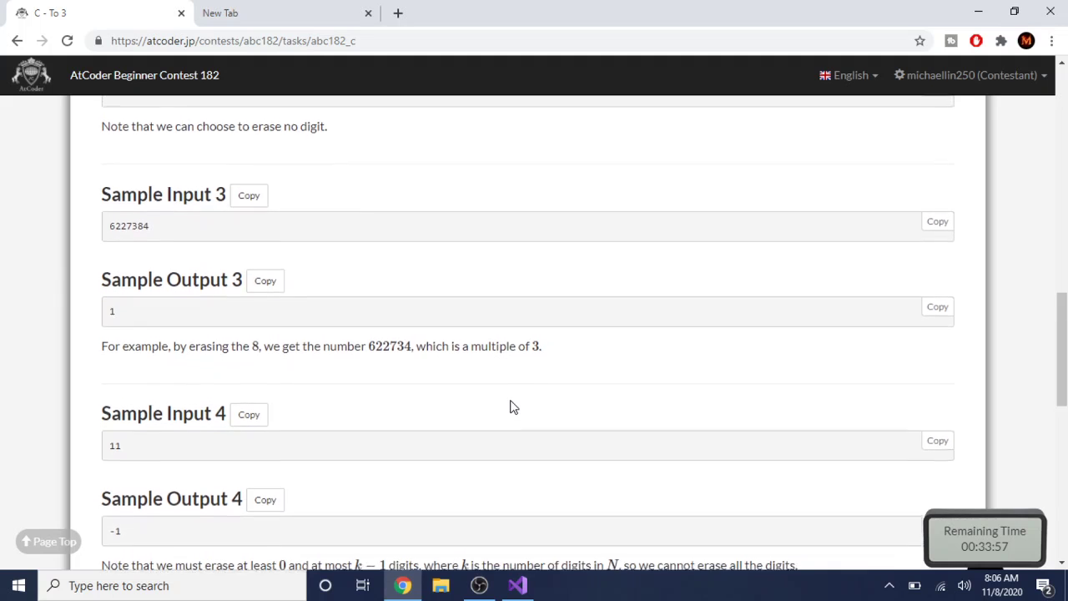
pyautogui.scroll(-1, 513, 407)
pyautogui.scroll(1, 510, 405)
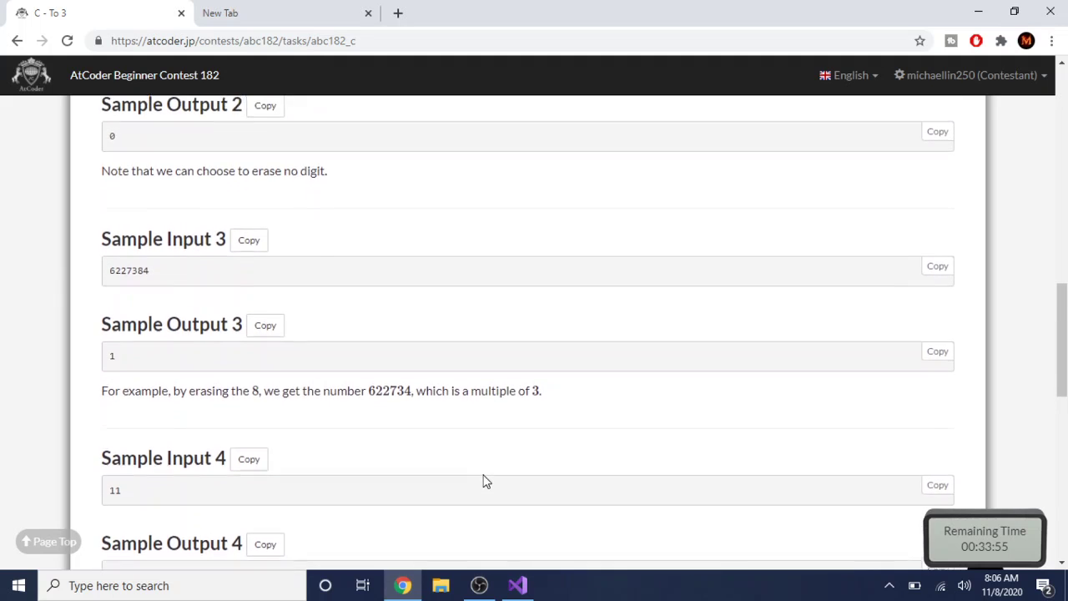
pyautogui.scroll(1, 484, 482)
pyautogui.scroll(2, 451, 551)
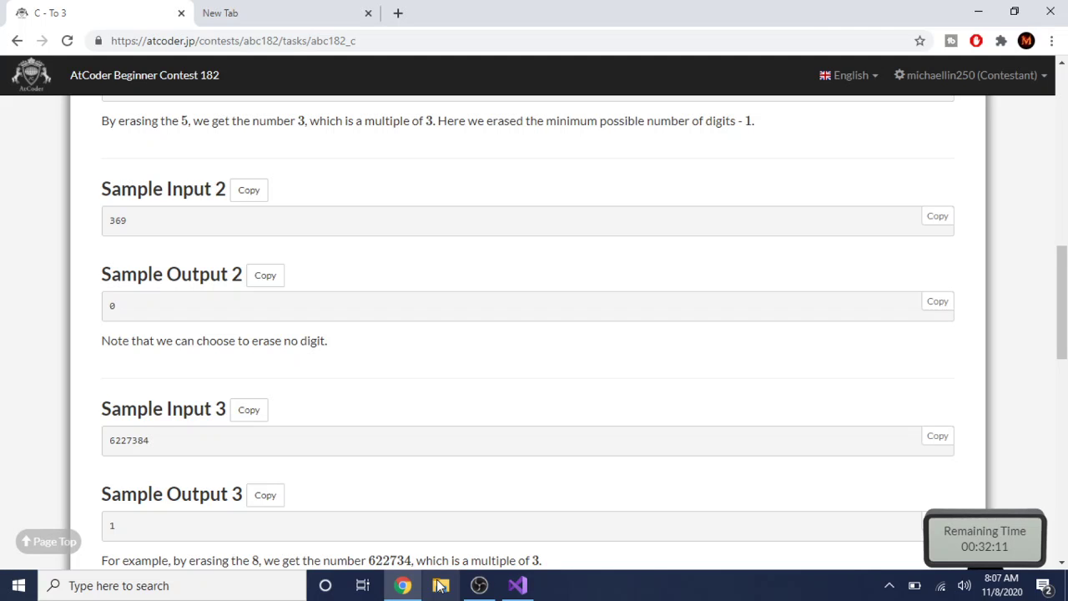
# - Back in Visual Studio, declare ll currSum = 0; directly below the dp vector and save the file
pyautogui.click(517, 585)
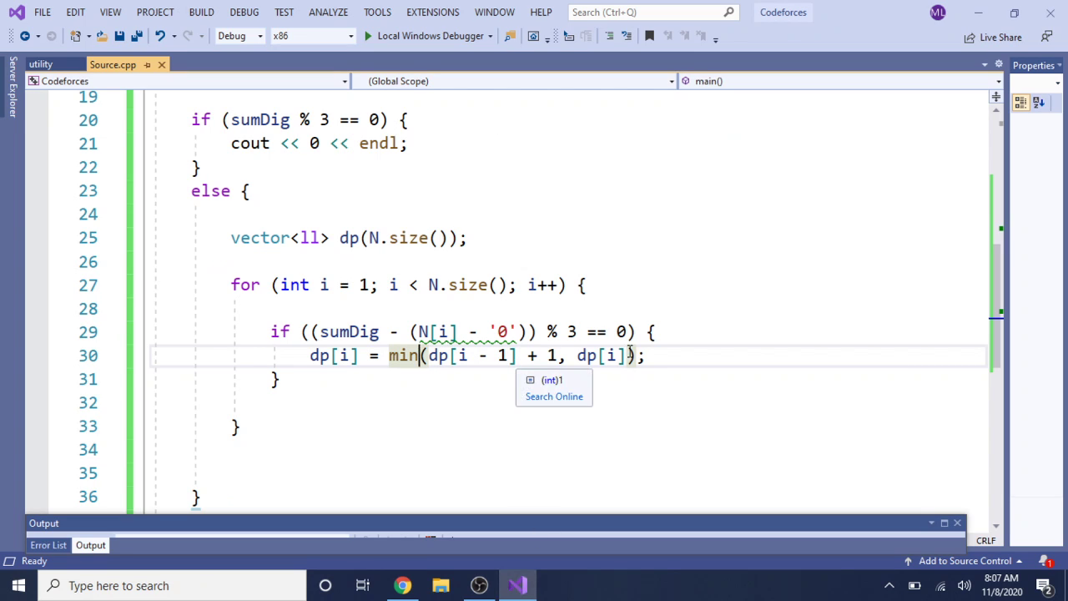
pyautogui.click(582, 239)
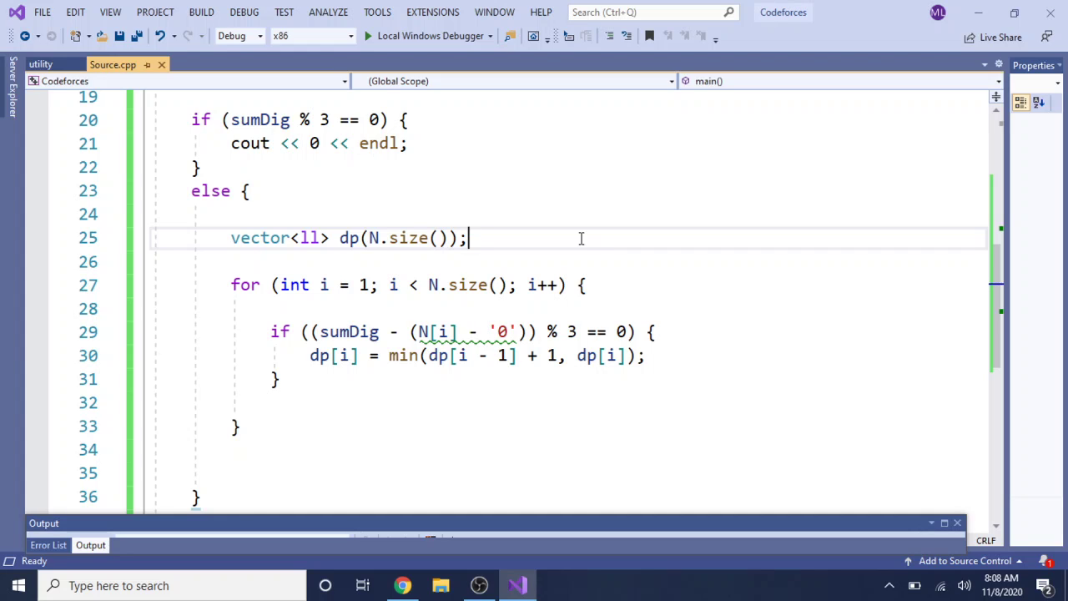
pyautogui.press('Return')
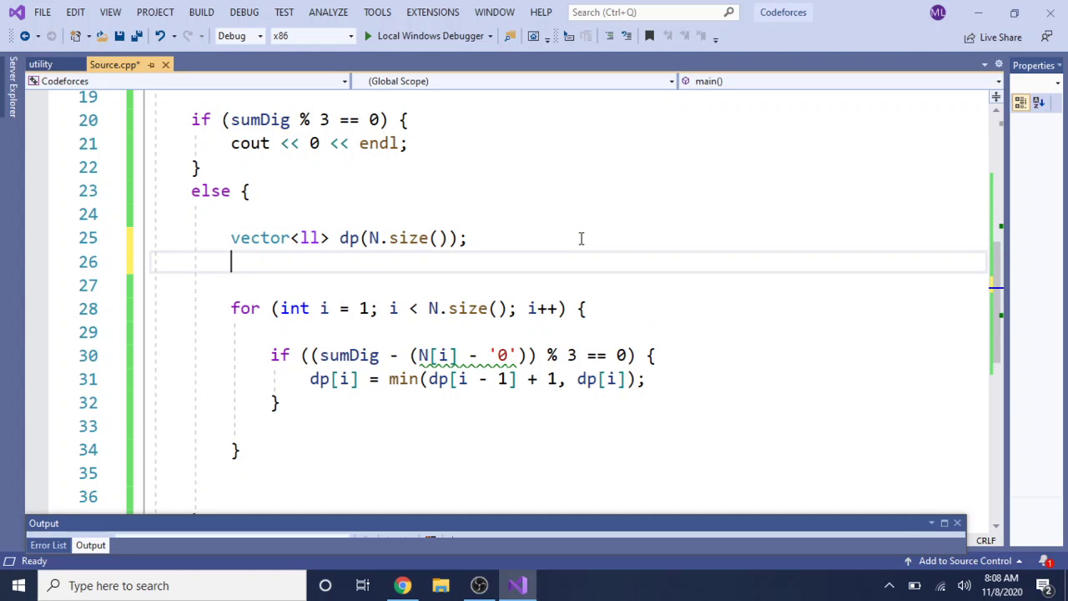
pyautogui.write('ll currS')
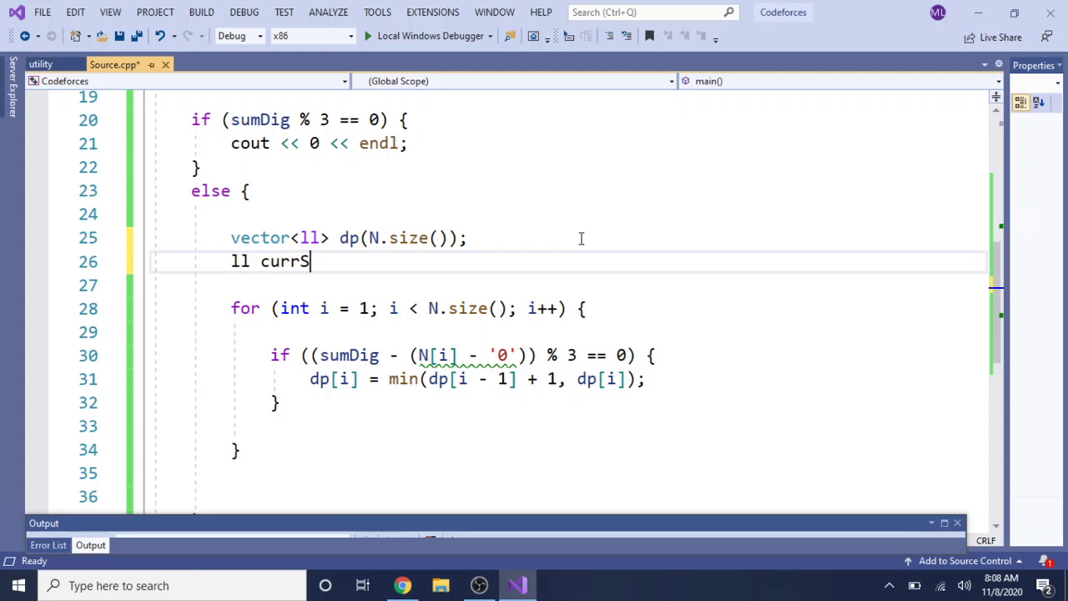
pyautogui.write('um = 0;')
pyautogui.hotkey('ctrl', 's')
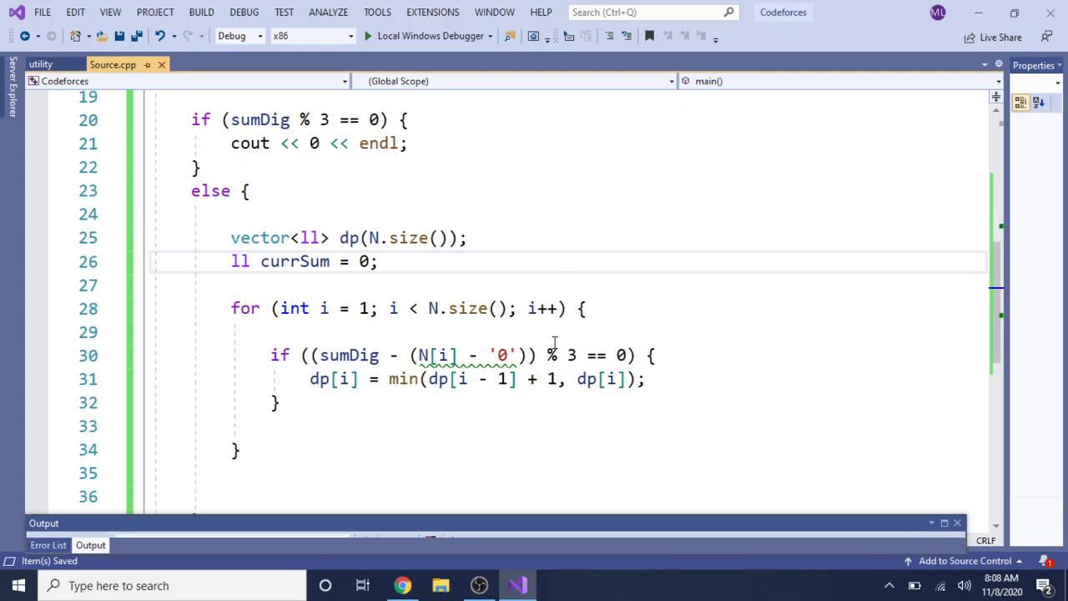
# - Add currSum += (N[i] - '0'); below the dp[i] assignment inside the if block and save the file
pyautogui.click(647, 378)
pyautogui.moveTo(646, 379); pyautogui.dragTo(429, 355)
pyautogui.click(644, 383)
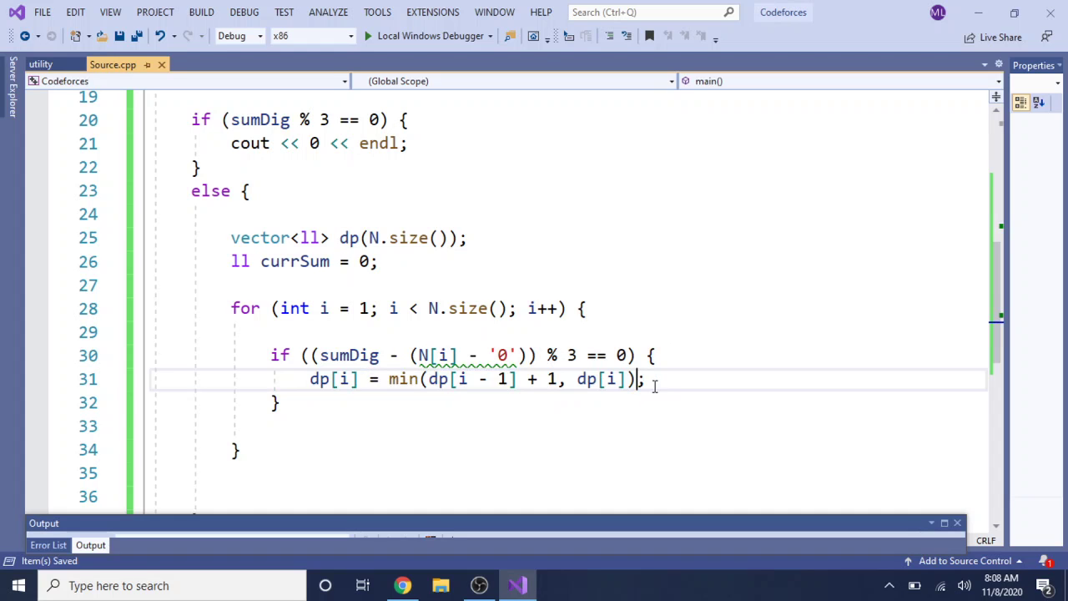
pyautogui.press('Return')
pyautogui.write('currSUm')
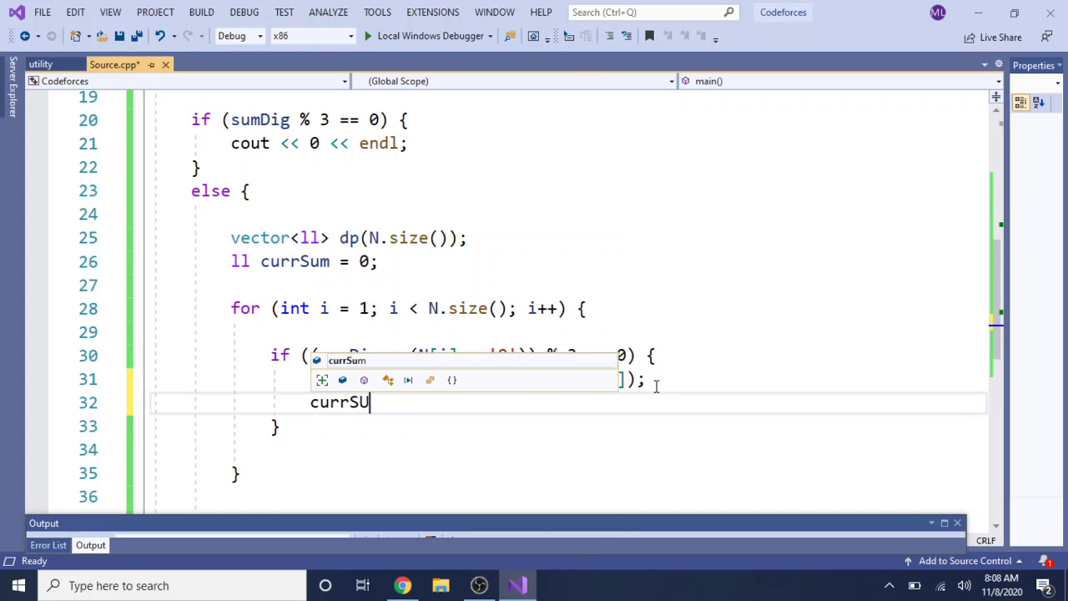
pyautogui.press('BackSpace')
pyautogui.press('BackSpace')
pyautogui.press('BackSpace')
pyautogui.write('um ')
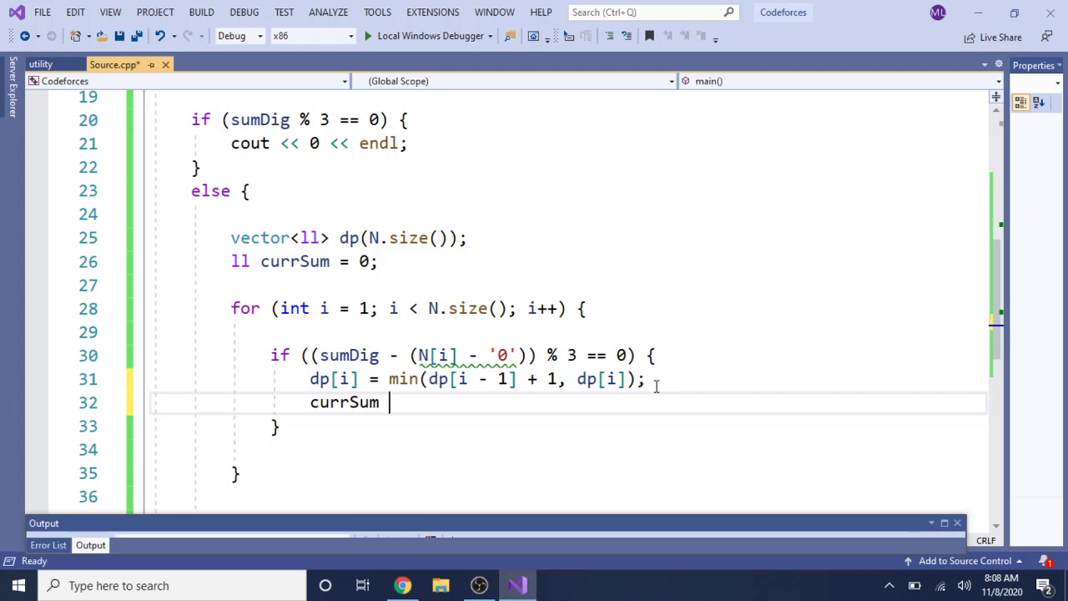
pyautogui.write('+= (N[i')
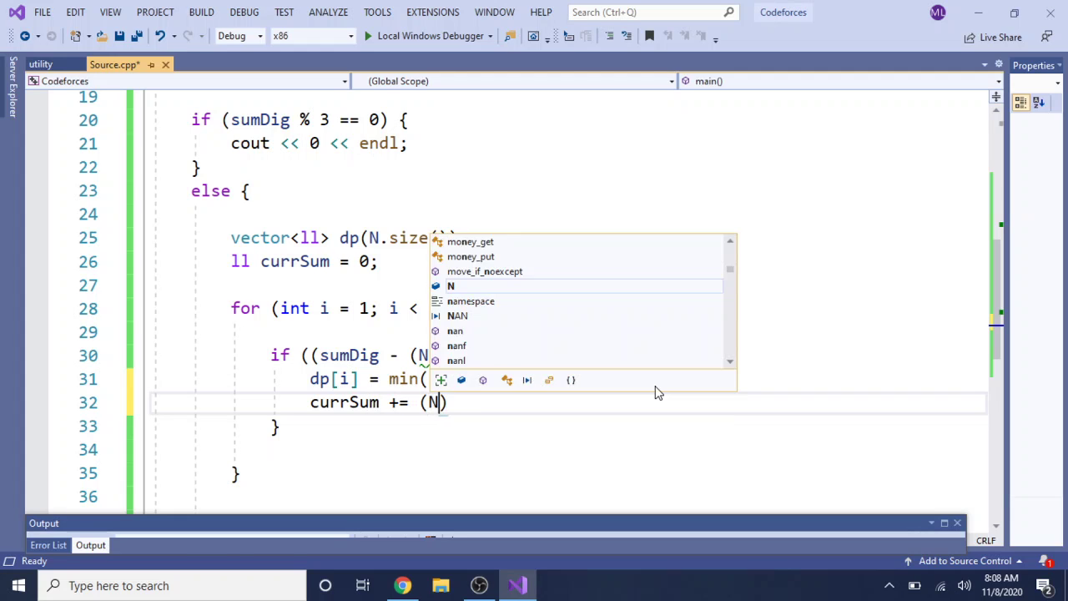
pyautogui.write("] - '")
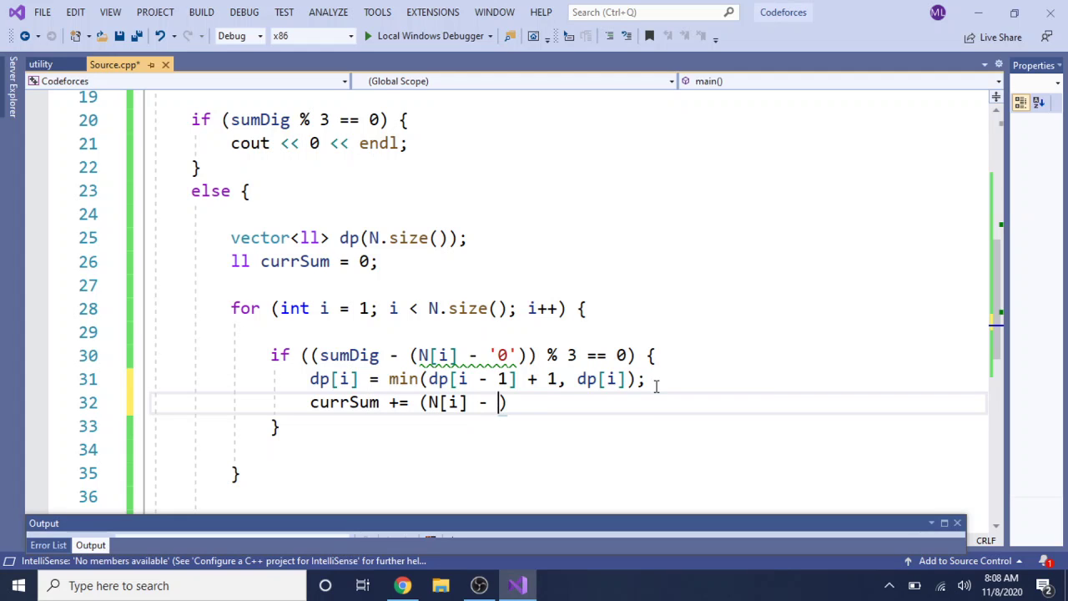
pyautogui.write("0');")
pyautogui.hotkey('ctrl', 's')
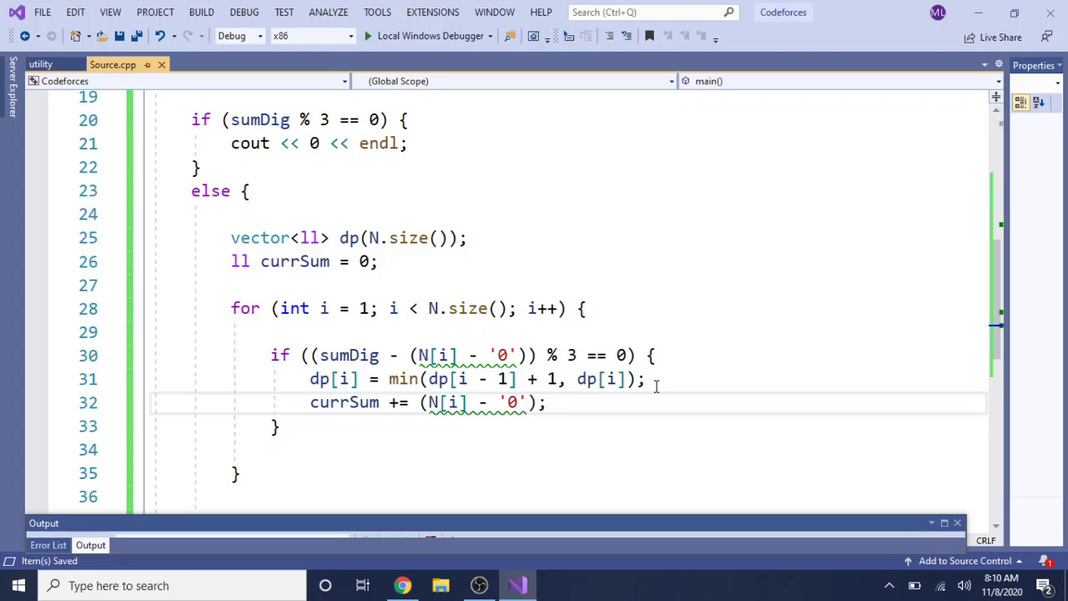
# - Remove the min call and its second argument so the line reads dp[i] = (dp[i - 1] + 1); and save the file
pyautogui.click(402, 585)
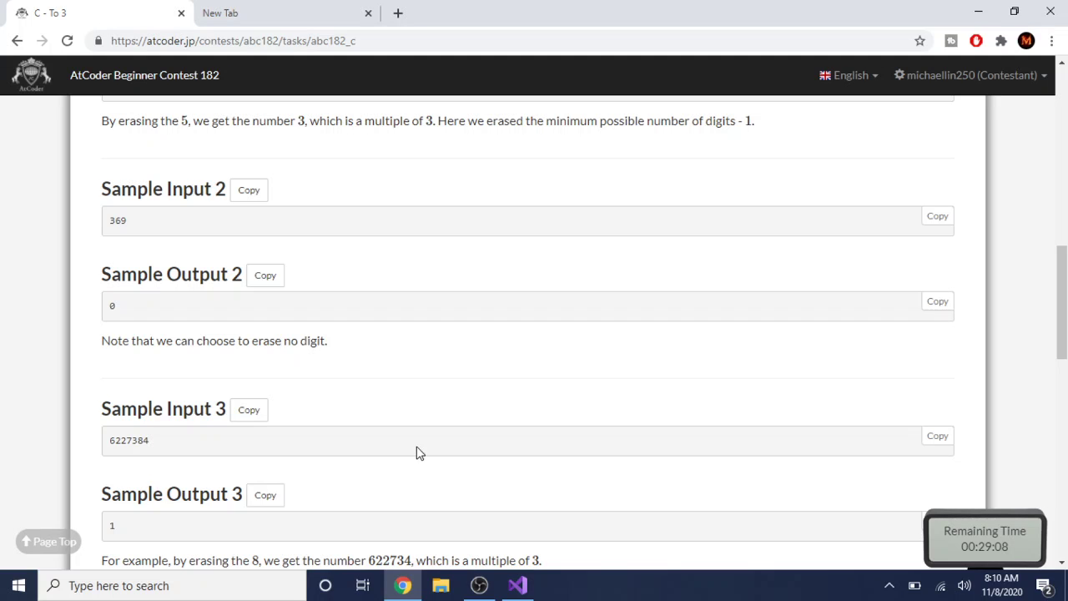
pyautogui.click(518, 584)
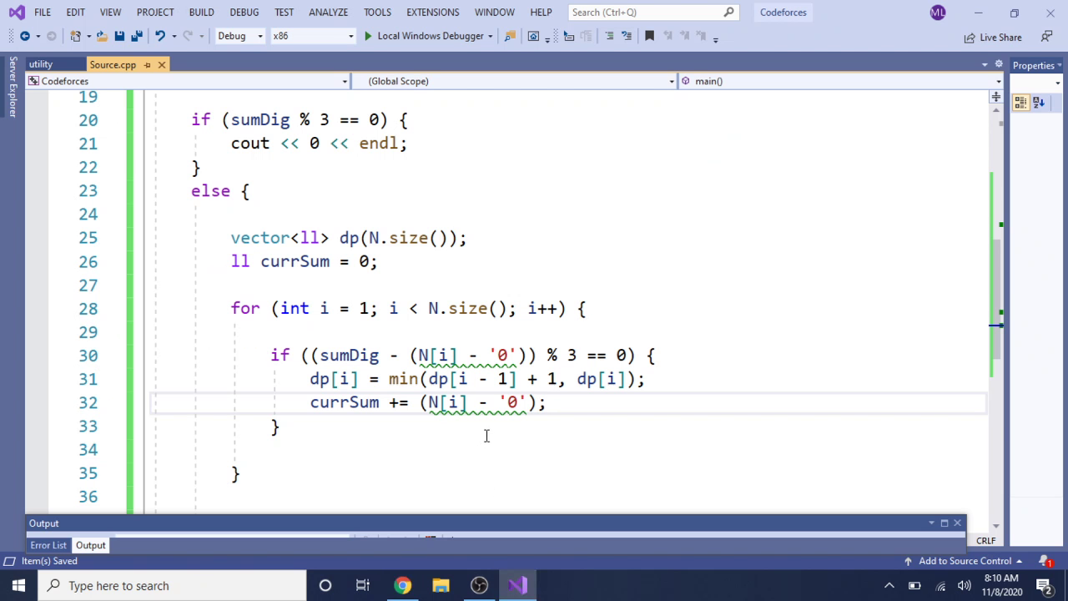
pyautogui.click(423, 378)
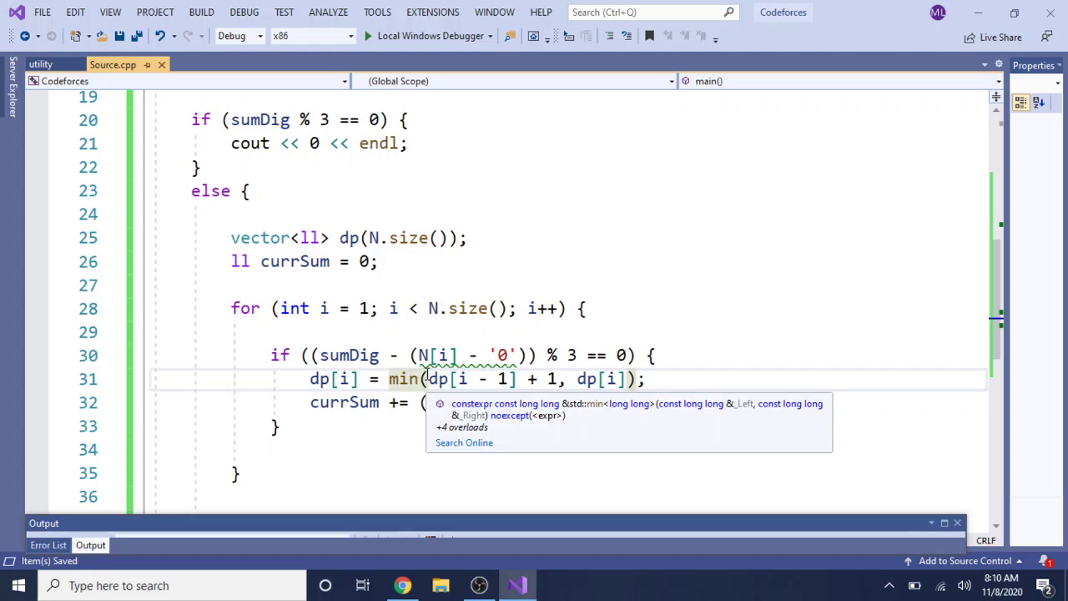
pyautogui.press('BackSpace')
pyautogui.press('BackSpace')
pyautogui.press('BackSpace')
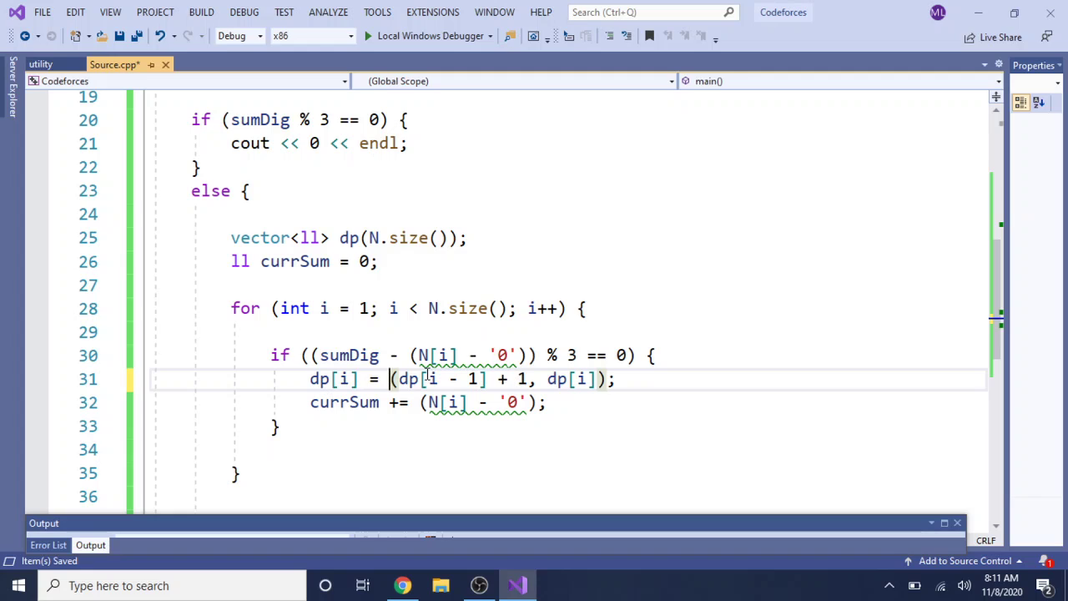
pyautogui.hotkey('ctrl', 's')
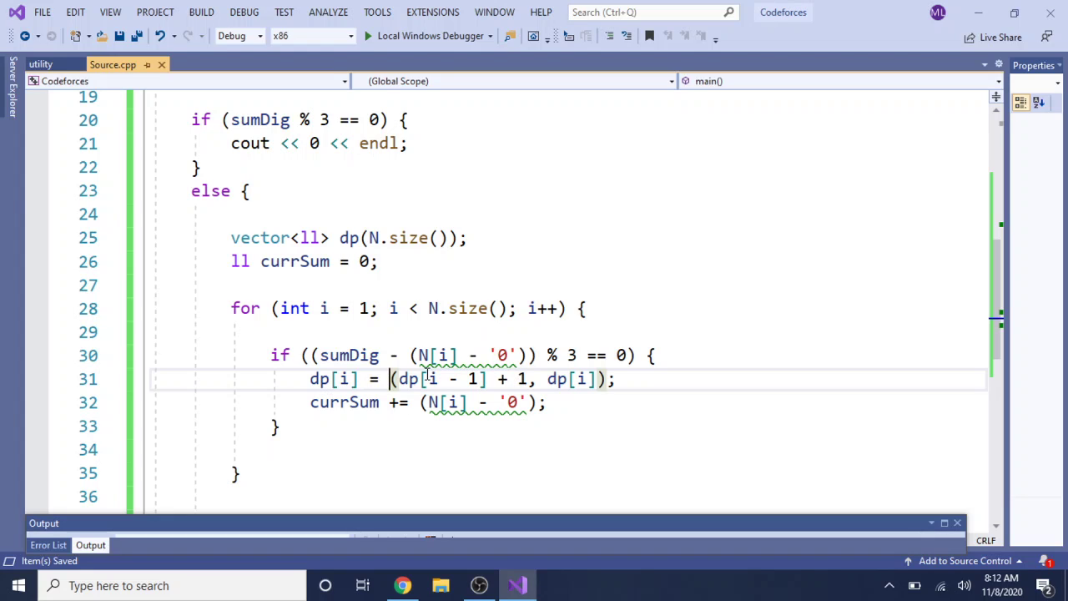
pyautogui.moveTo(427, 377)
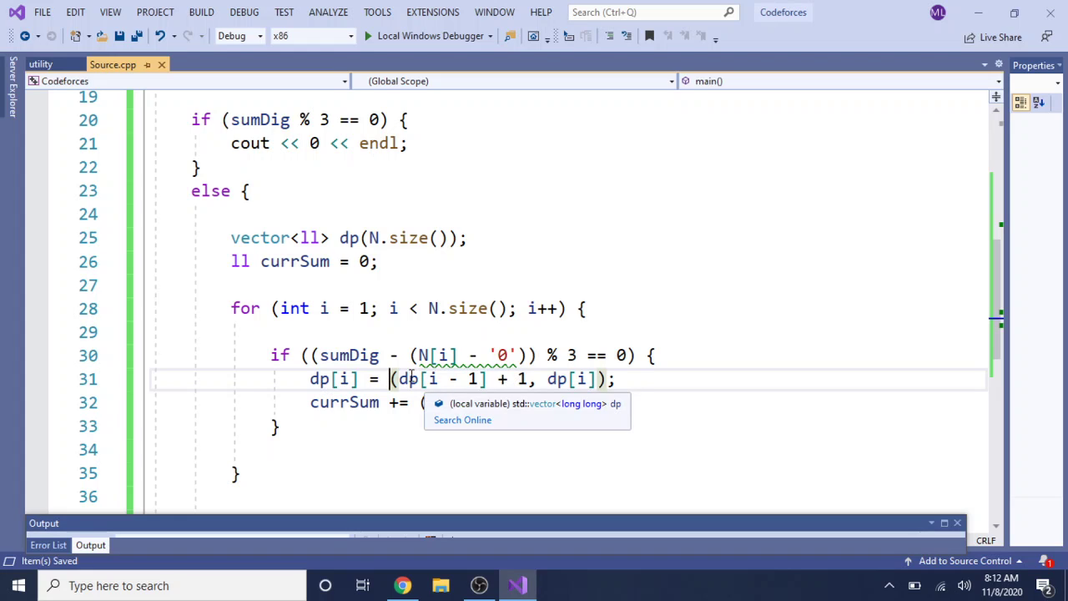
pyautogui.moveTo(618, 379); pyautogui.dragTo(528, 382)
pyautogui.press('Delete')
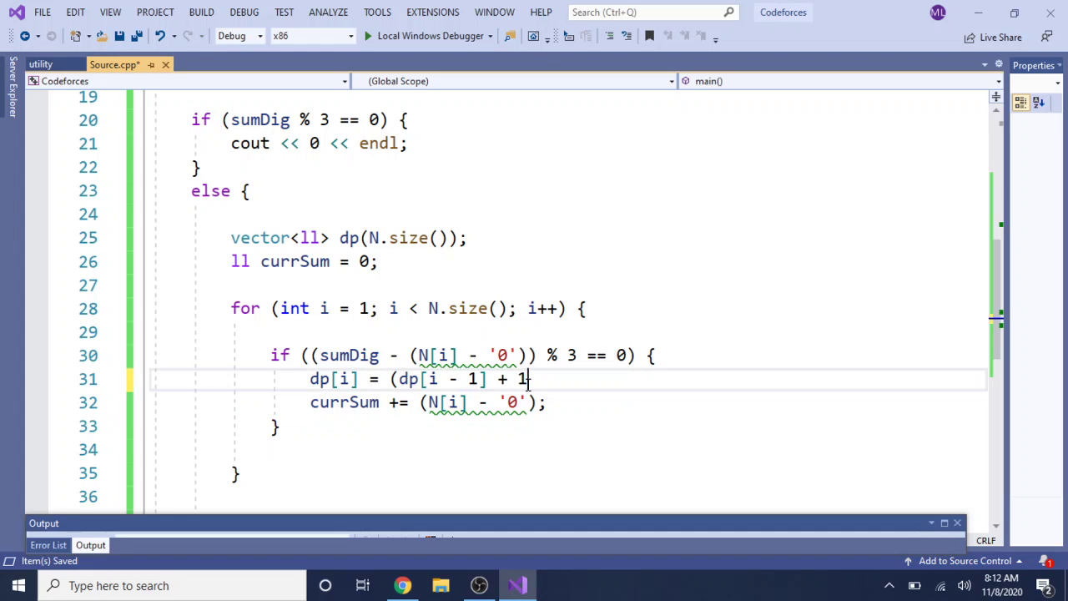
pyautogui.write(');')
pyautogui.hotkey('ctrl', 's')
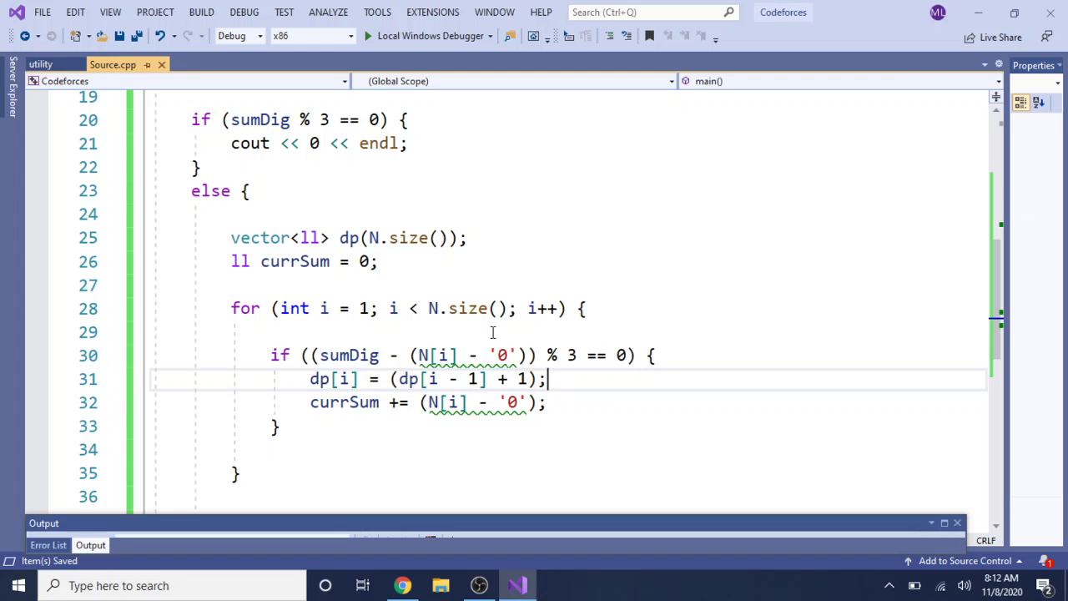
# - Insert currSum + before N[i] in the if condition so it subtracts (currSum + N[i] - '0') from sumDig, and save
pyautogui.click(416, 363)
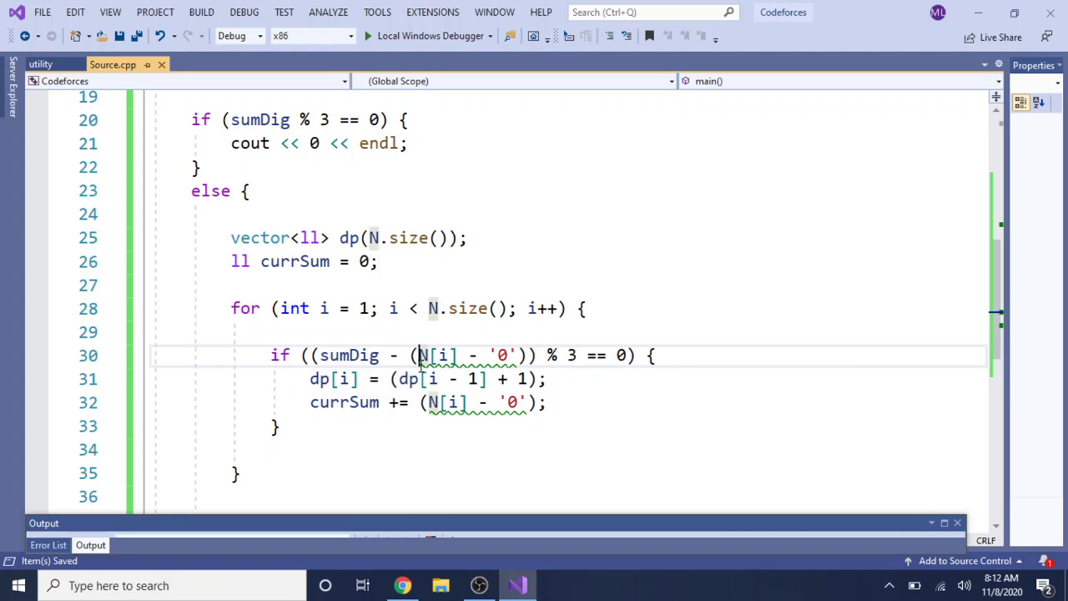
pyautogui.write('x\\')
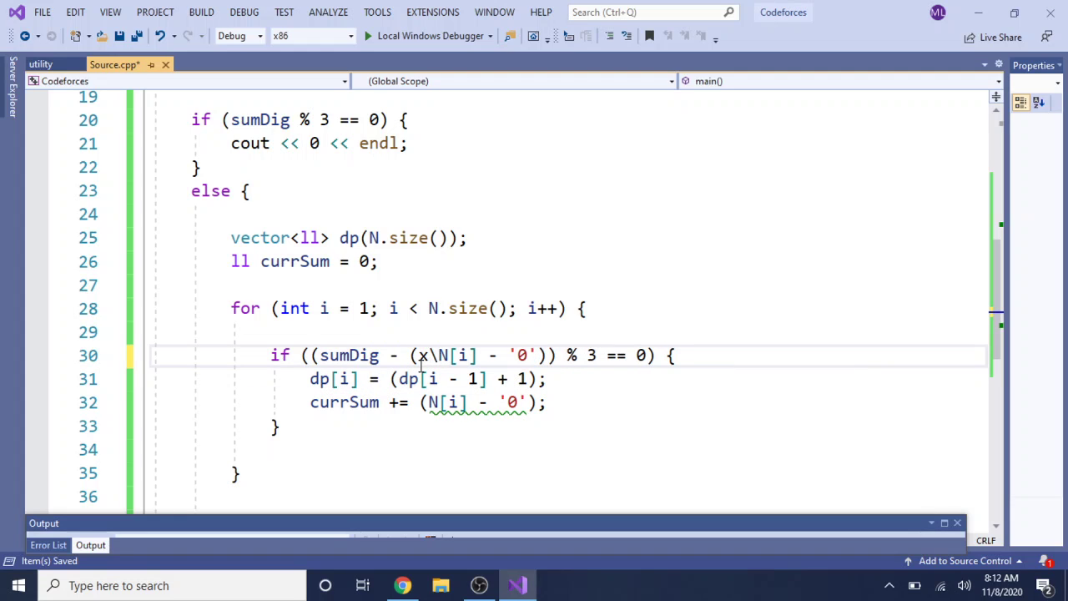
pyautogui.press('BackSpace')
pyautogui.write('currSum ')
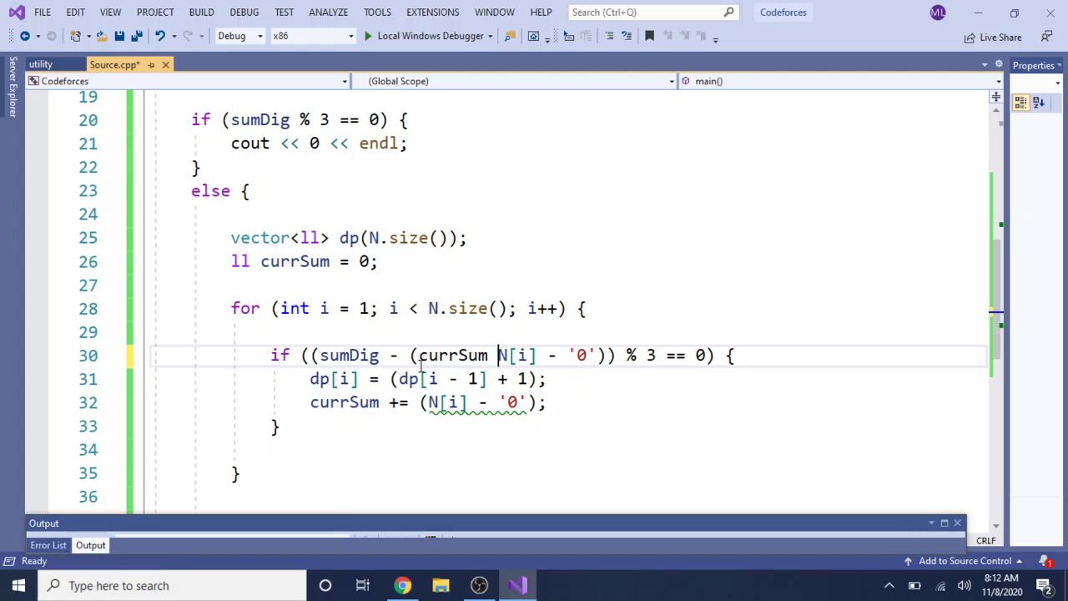
pyautogui.write('+ +')
pyautogui.press('BackSpace')
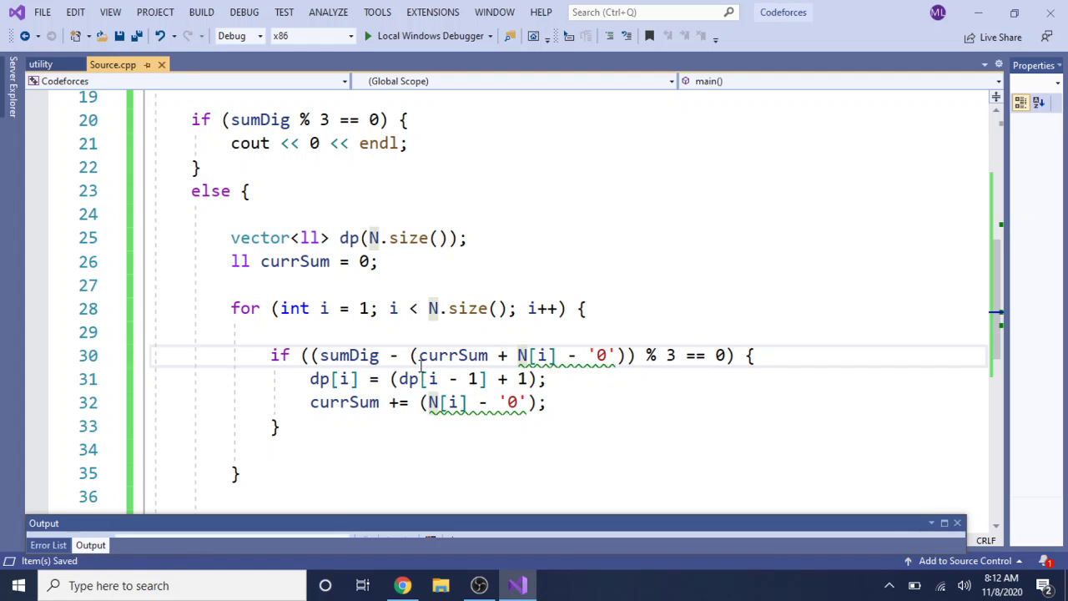
pyautogui.click(385, 343)
pyautogui.hotkey('ctrl', 's')
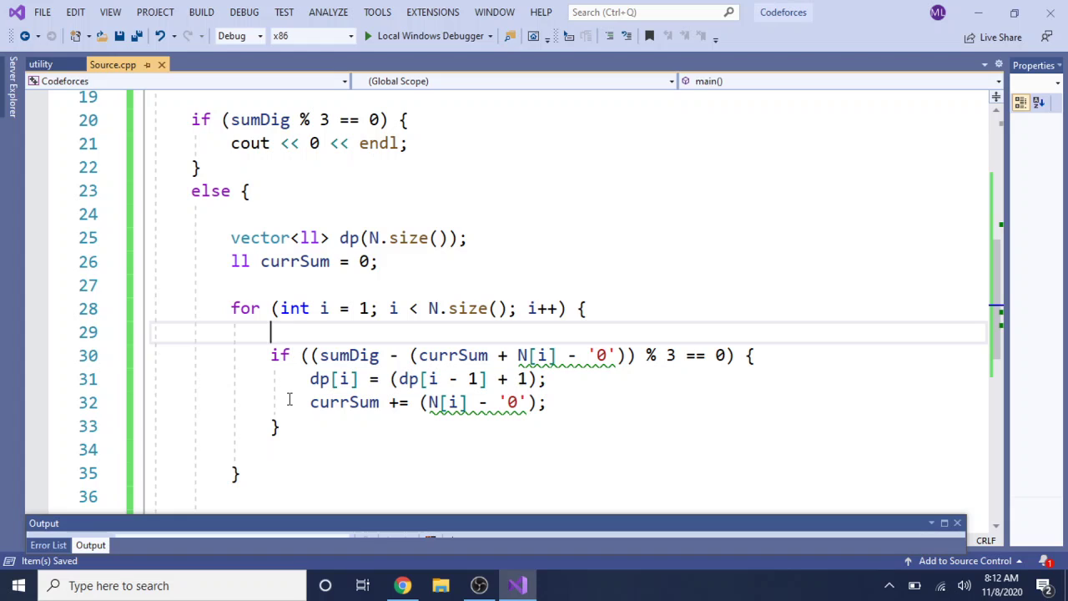
# - Below the currSum declaration, add an empty if block with the condition N[0] - '0' % 3 == 0 and save the file
pyautogui.click(426, 256)
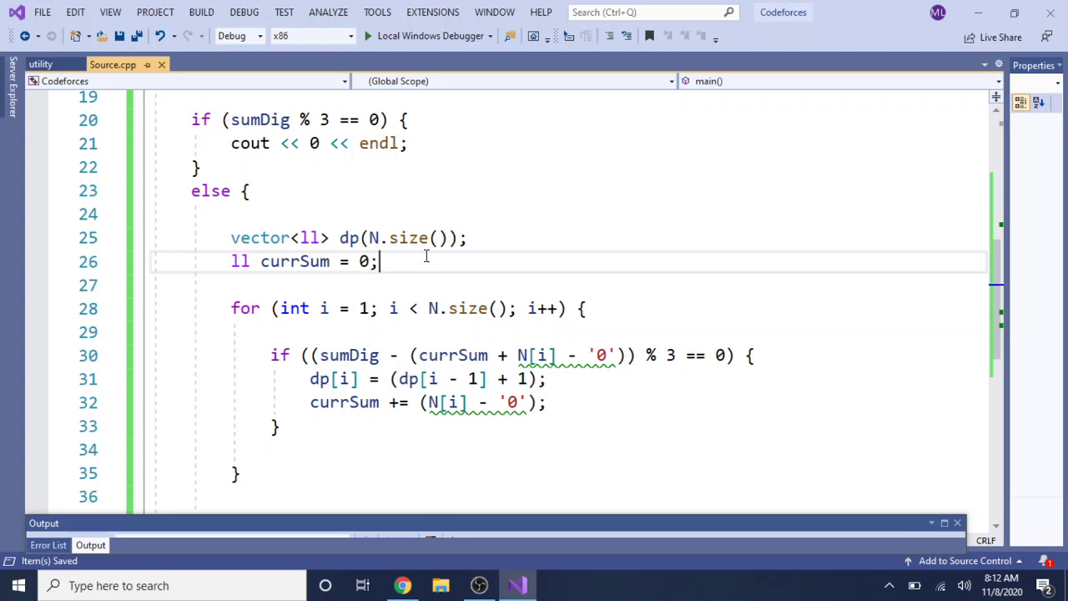
pyautogui.press('Return')
pyautogui.press('Return')
pyautogui.write('if')
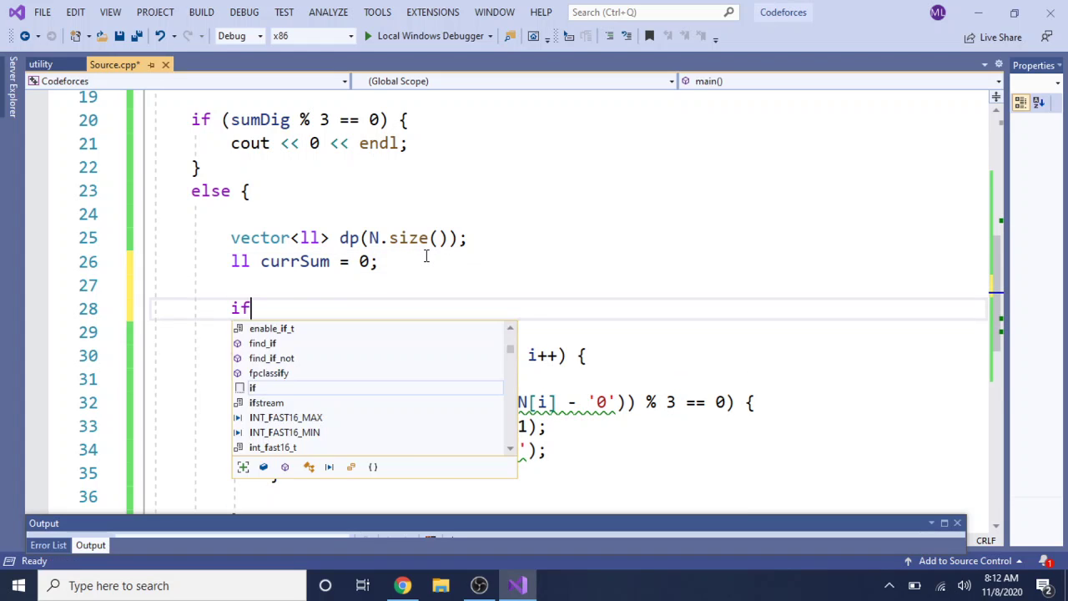
pyautogui.write('(N')
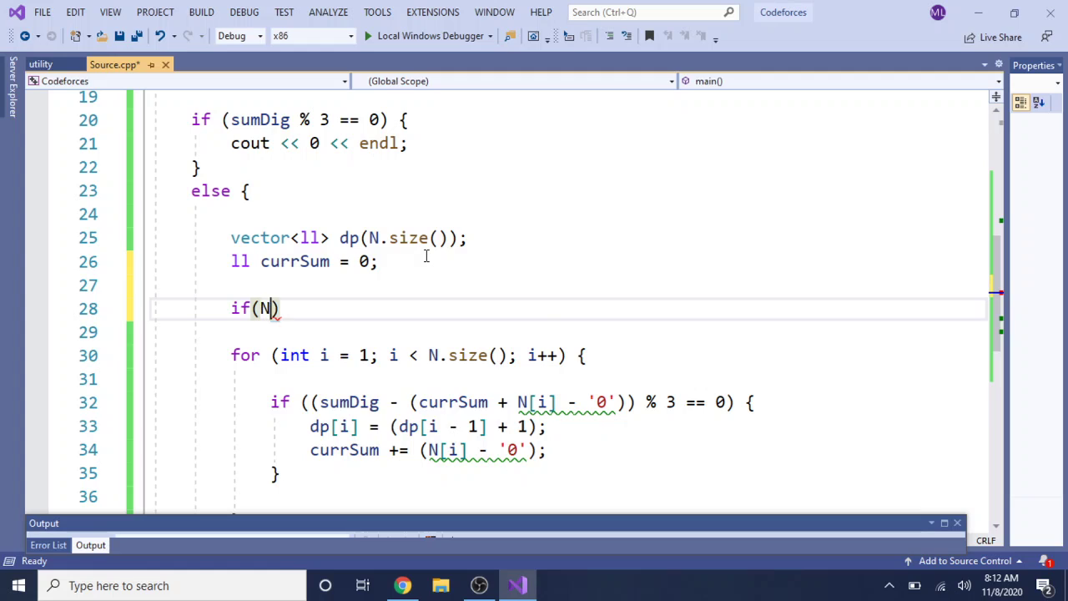
pyautogui.write(']0')
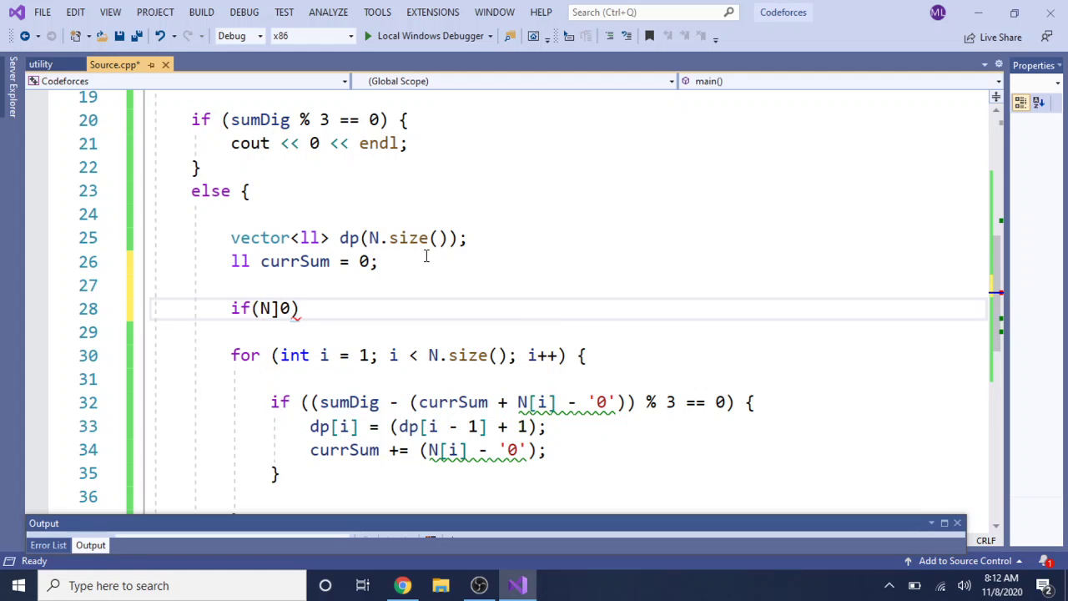
pyautogui.press('BackSpace')
pyautogui.press('BackSpace')
pyautogui.write('[0')
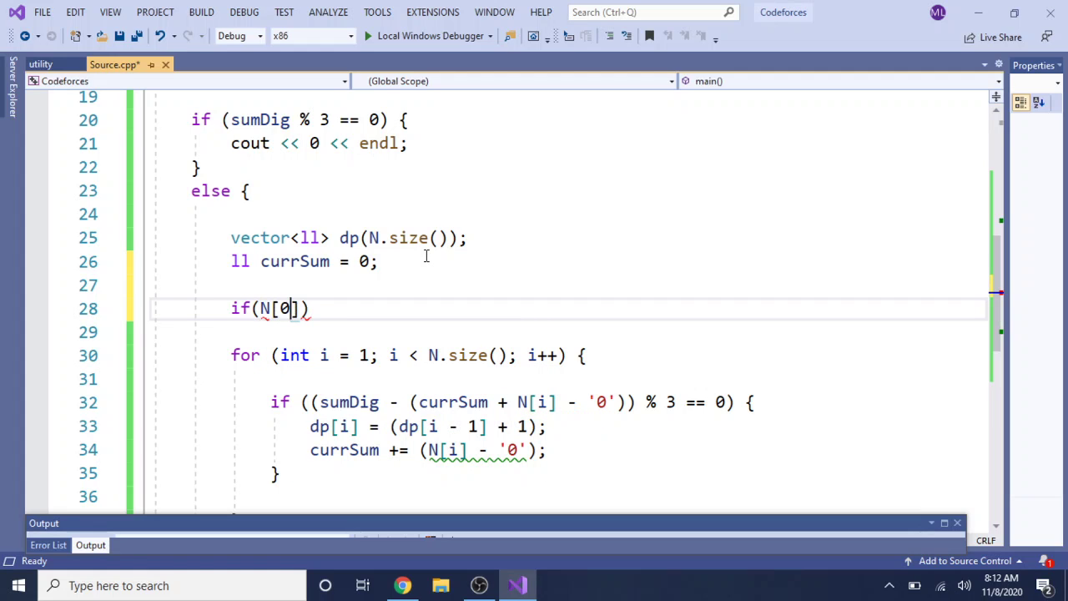
pyautogui.write("] - '0' % 3 == 0) ")
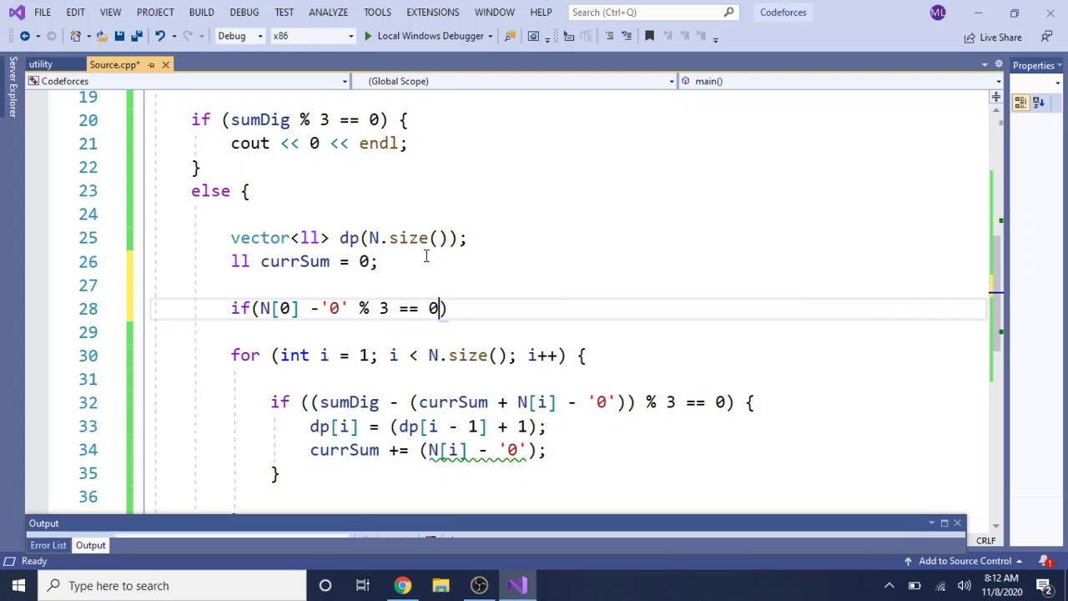
pyautogui.write('{')
pyautogui.press('Return')
pyautogui.hotkey('ctrl', 's')
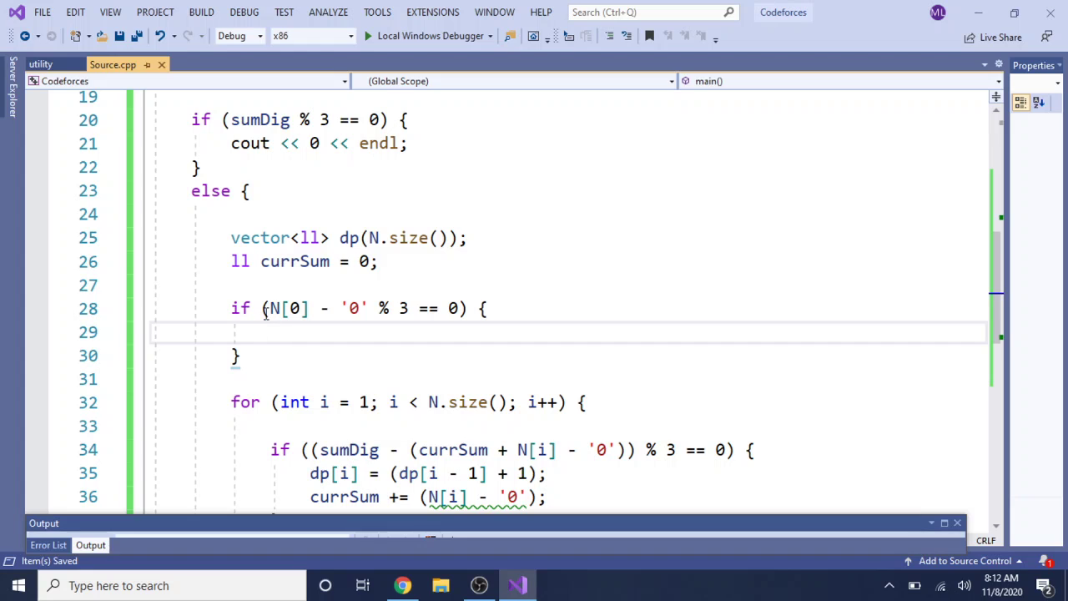
# - Wrap N[0] - '0' in its own parentheses within the new if condition above the for loop
pyautogui.click(270, 309)
pyautogui.write('(')
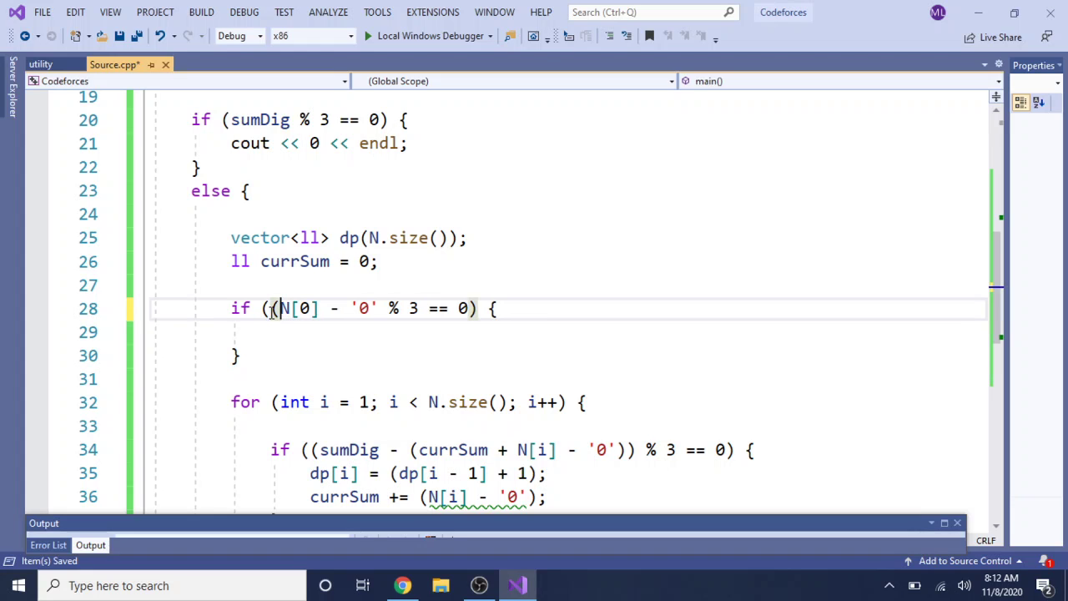
pyautogui.click(378, 309)
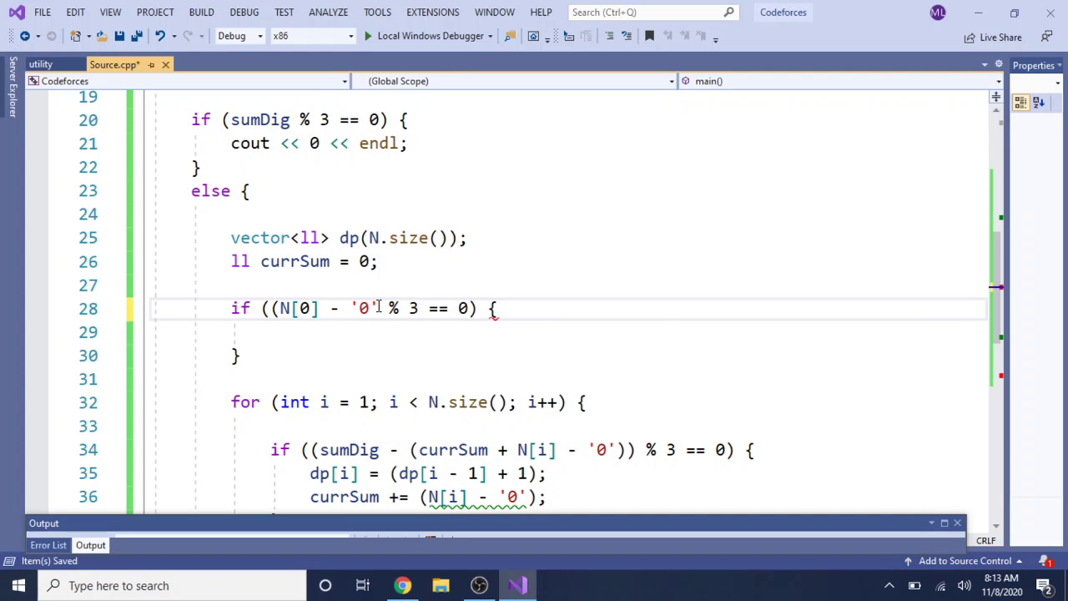
pyautogui.write(')')
pyautogui.press('Escape')
pyautogui.click(355, 355)
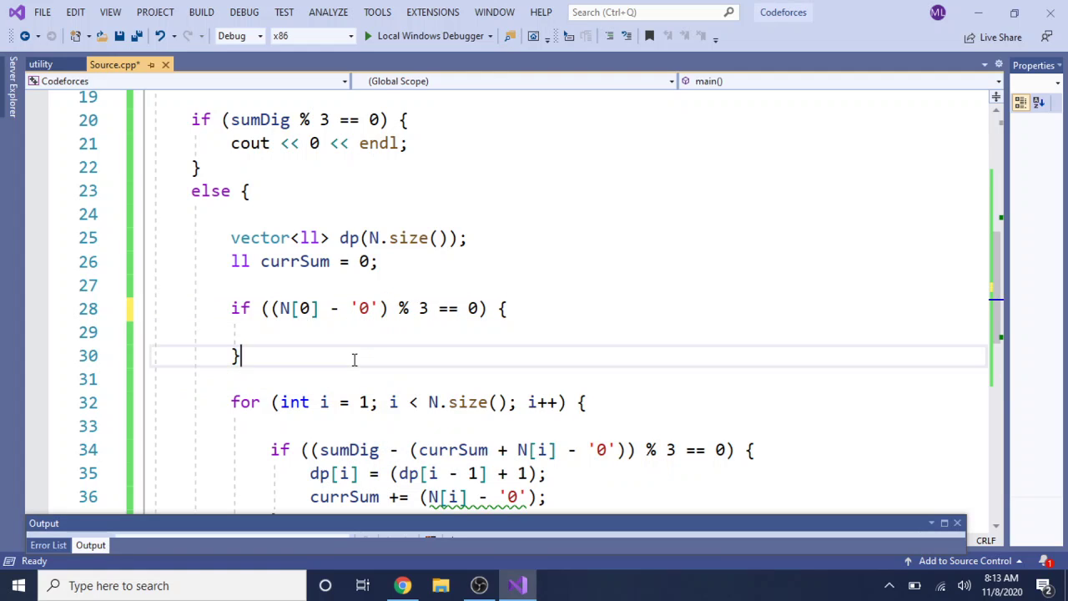
# - Change the comparison in the N[0] if condition to != 0 and save the file
pyautogui.click(320, 334)
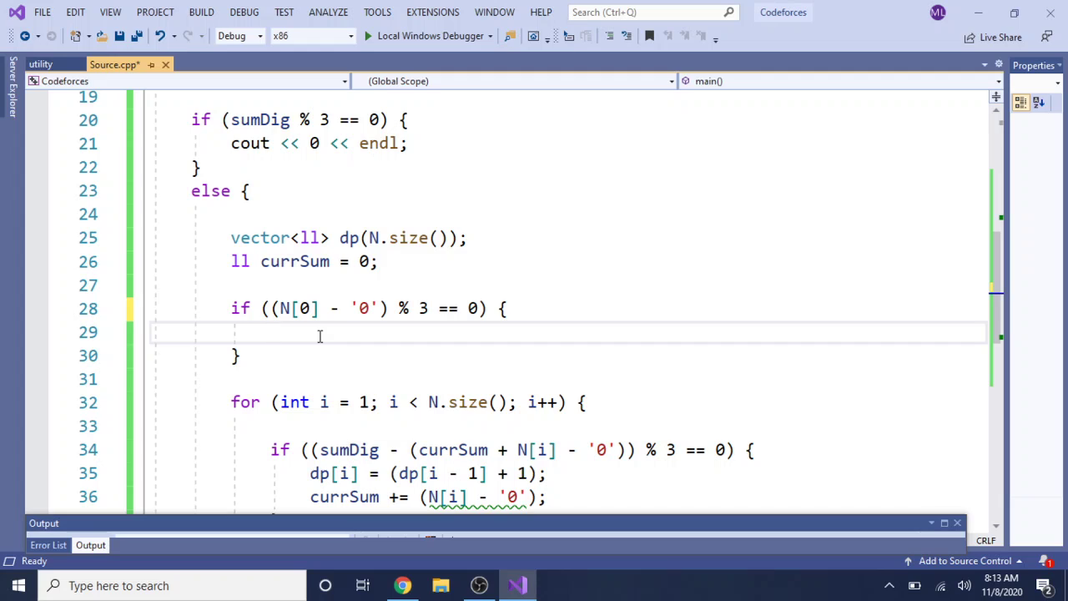
pyautogui.press('BackSpace')
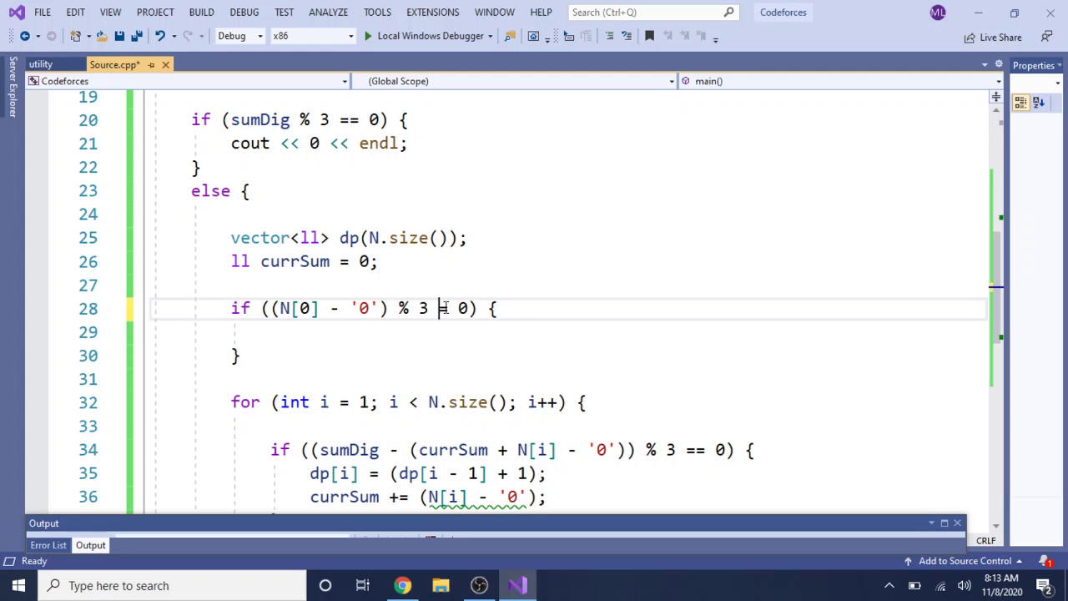
pyautogui.write('!')
pyautogui.hotkey('ctrl', 's')
pyautogui.click(437, 346)
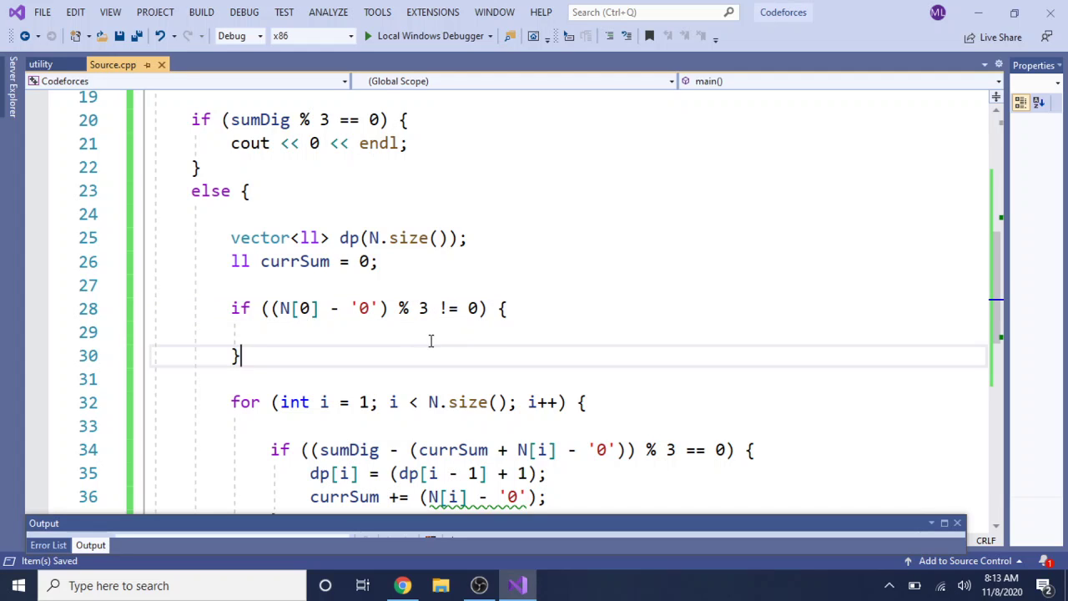
# - Inside the N[0] if block, add currSum += (N[0] - '0'); reusing the expression from the condition, and save
pyautogui.click(410, 328)
pyautogui.write('currSum +=')
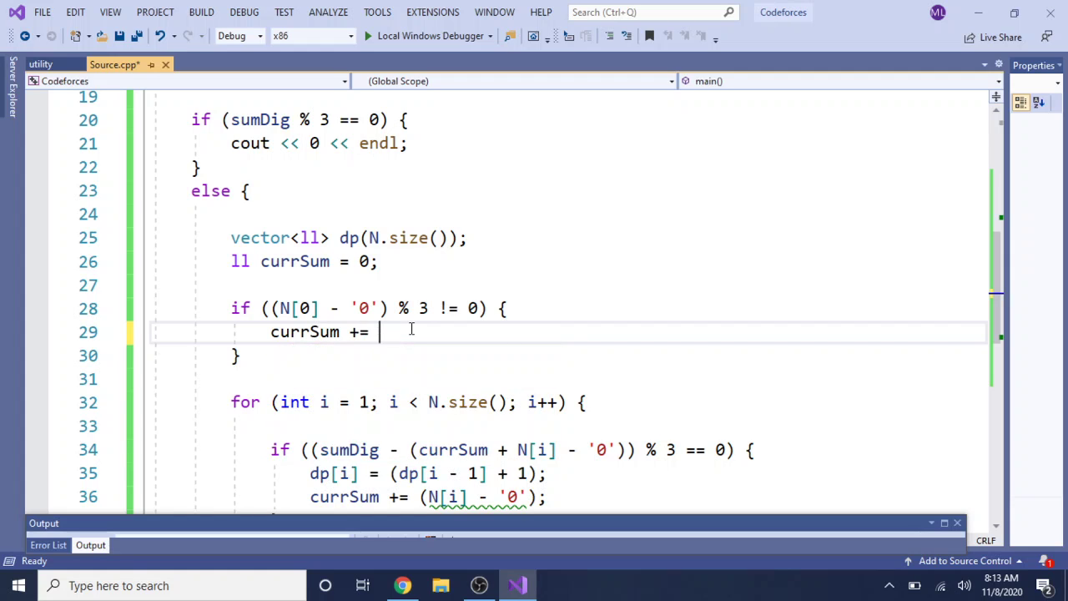
pyautogui.click(271, 308)
pyautogui.moveTo(271, 307); pyautogui.dragTo(383, 308)
pyautogui.hotkey('ctrl', 'c')
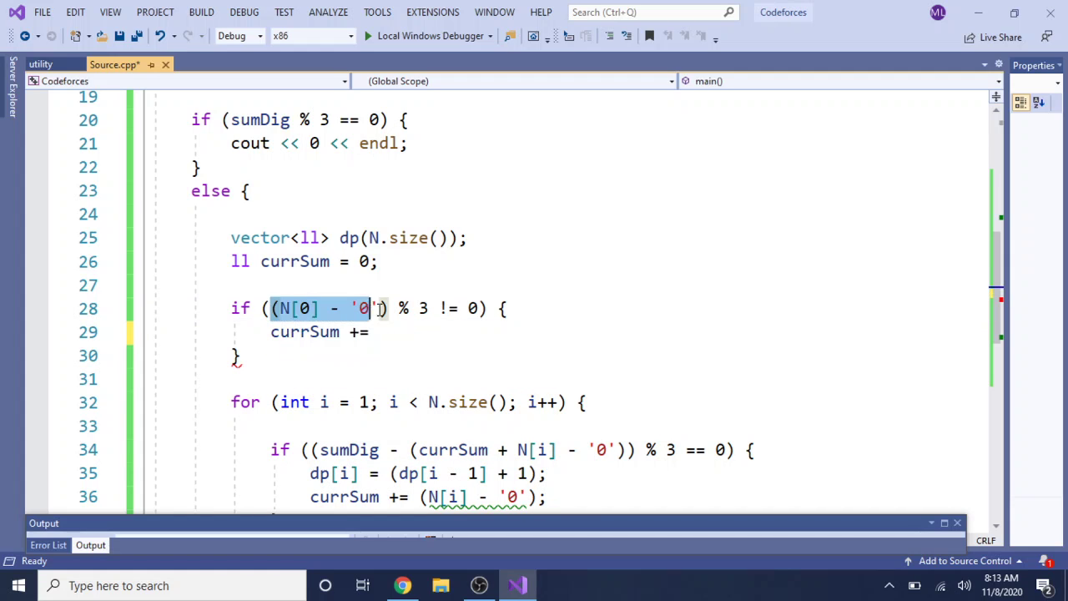
pyautogui.click(382, 331)
pyautogui.hotkey('ctrl', 'v')
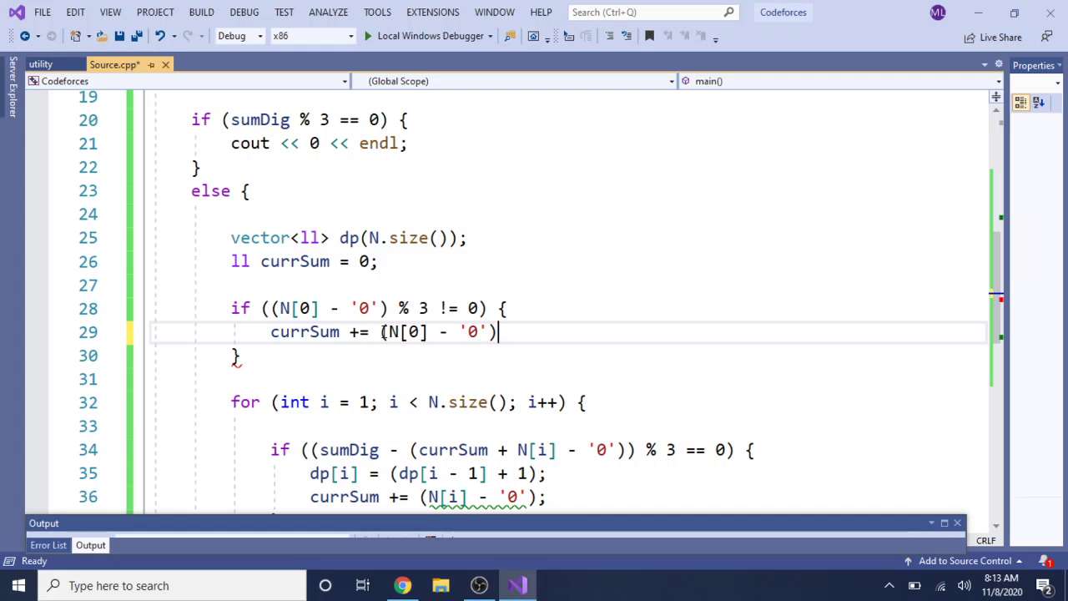
pyautogui.write(';')
pyautogui.hotkey('ctrl', 's')
# - Add dp[0] = 1; below the currSum line in the N[0] if block and save the file
pyautogui.press('Return')
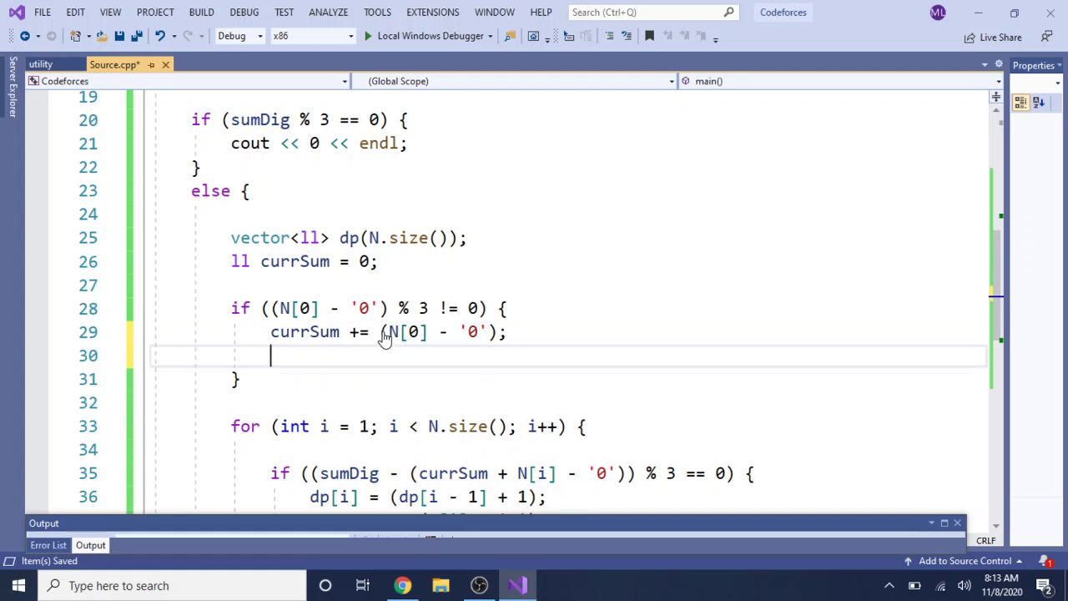
pyautogui.hotkey('ctrl', 's')
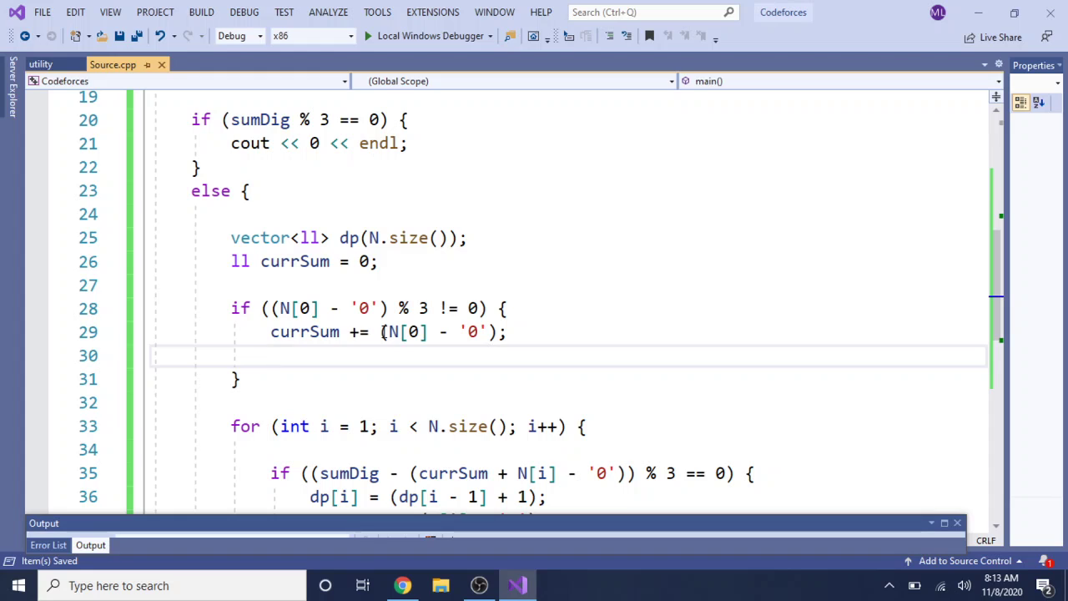
pyautogui.write('dp')
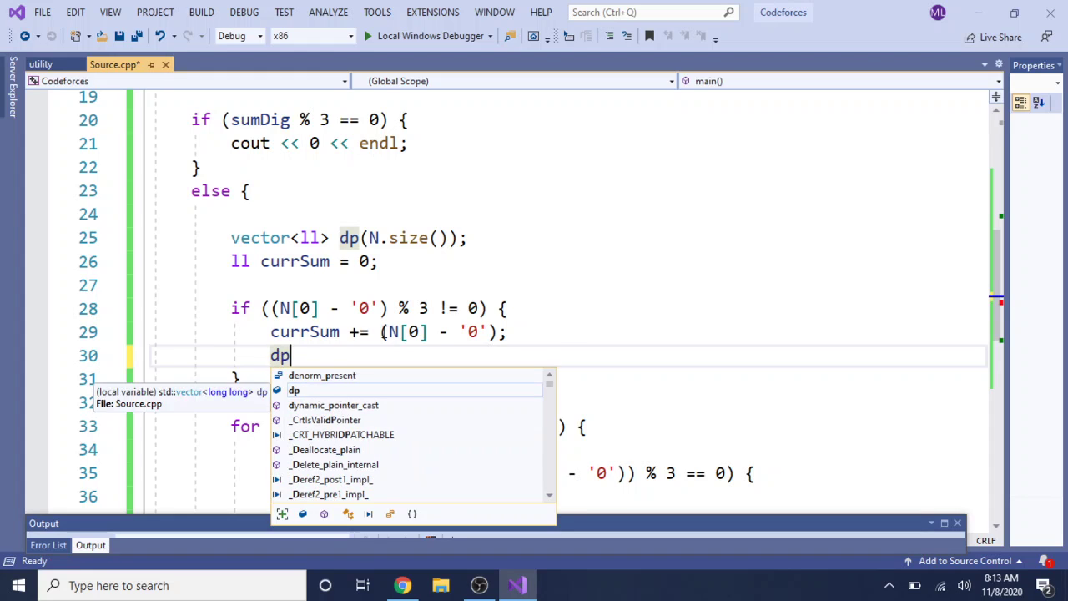
pyautogui.write('[0]')
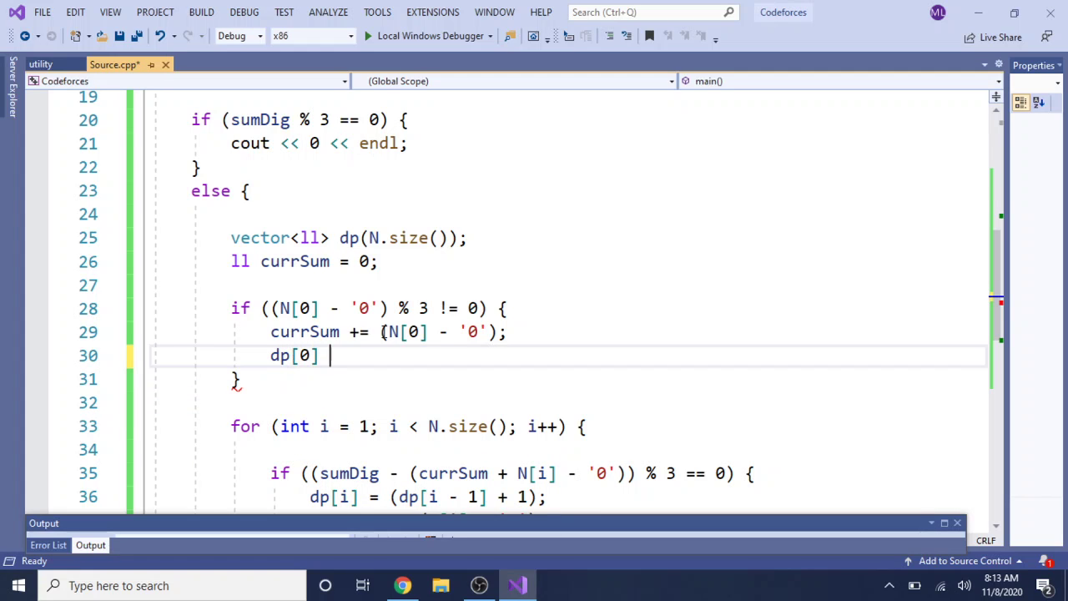
pyautogui.write(' = 1;')
pyautogui.hotkey('ctrl', 's')
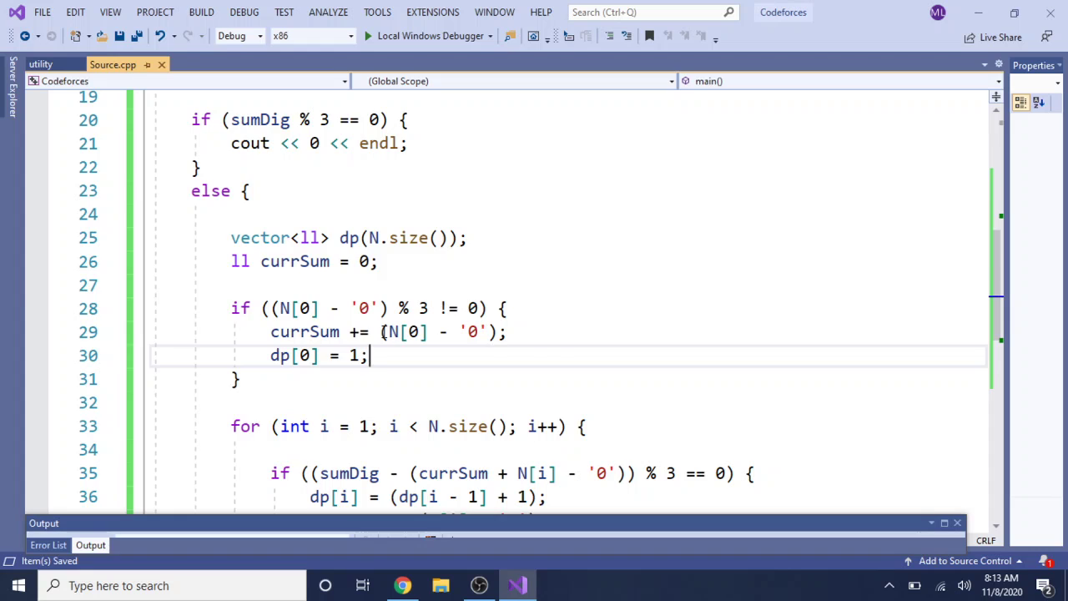
# - Remove the blank line between the inner if block's closing brace and the for loop's closing brace
pyautogui.scroll(-2, 383, 332)
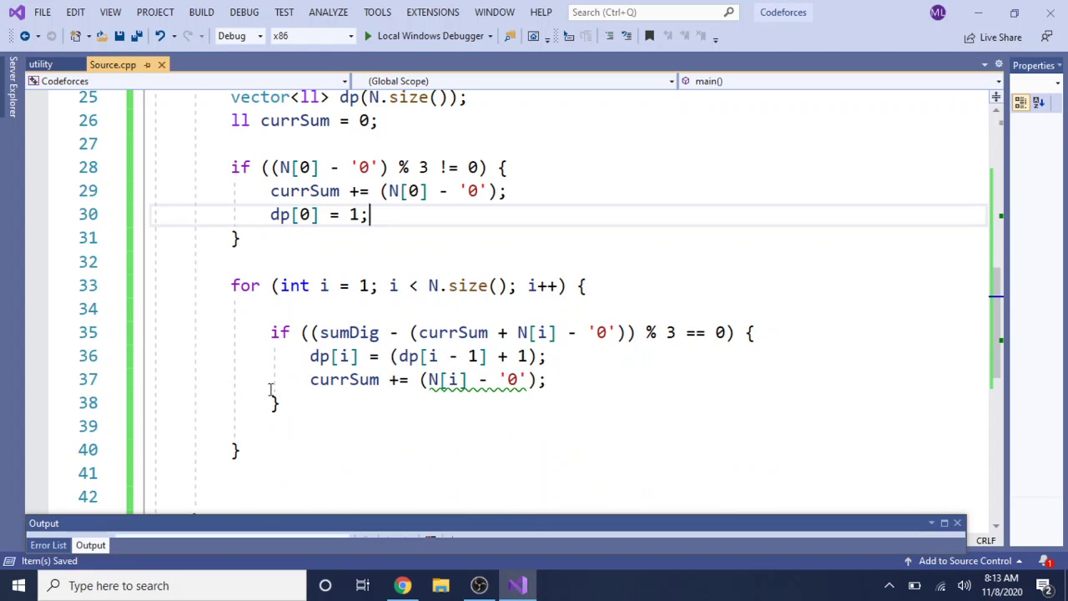
pyautogui.click(261, 427)
pyautogui.press('BackSpace')
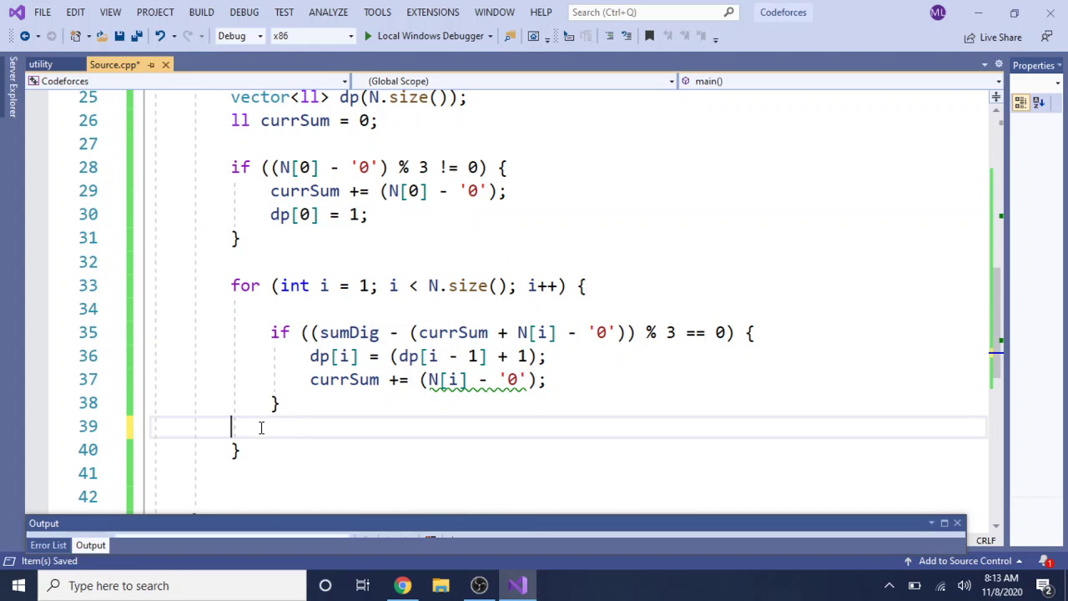
pyautogui.press('Delete')
pyautogui.press('End')
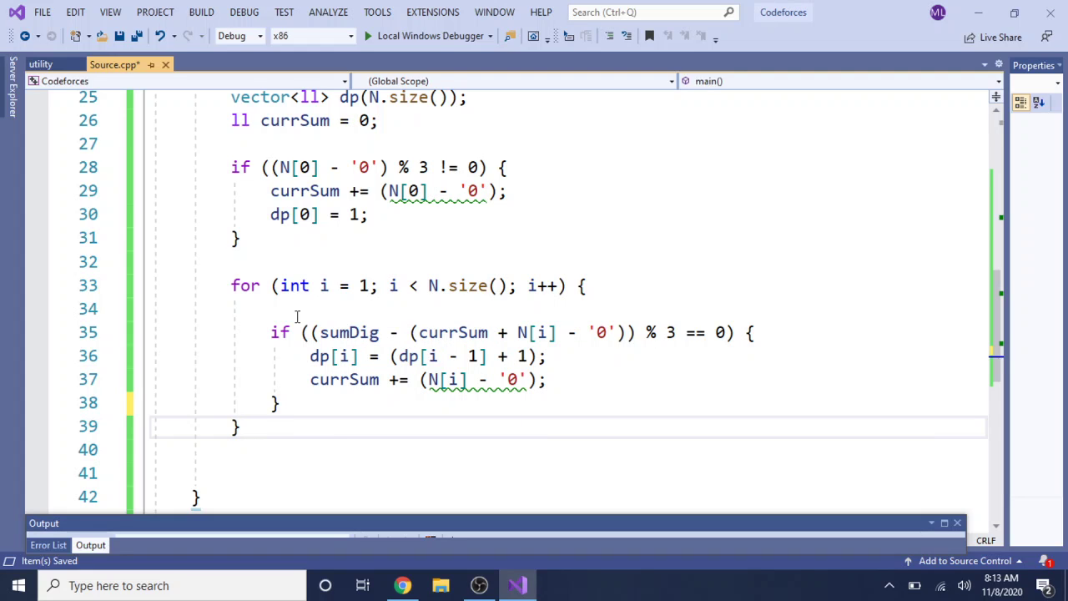
# - Parenthesise N[i] - '0' in the loop's if condition so it reads (sumDig - (currSum + (N[i] - '0'))) % 3 == 0, and save
pyautogui.click(513, 323)
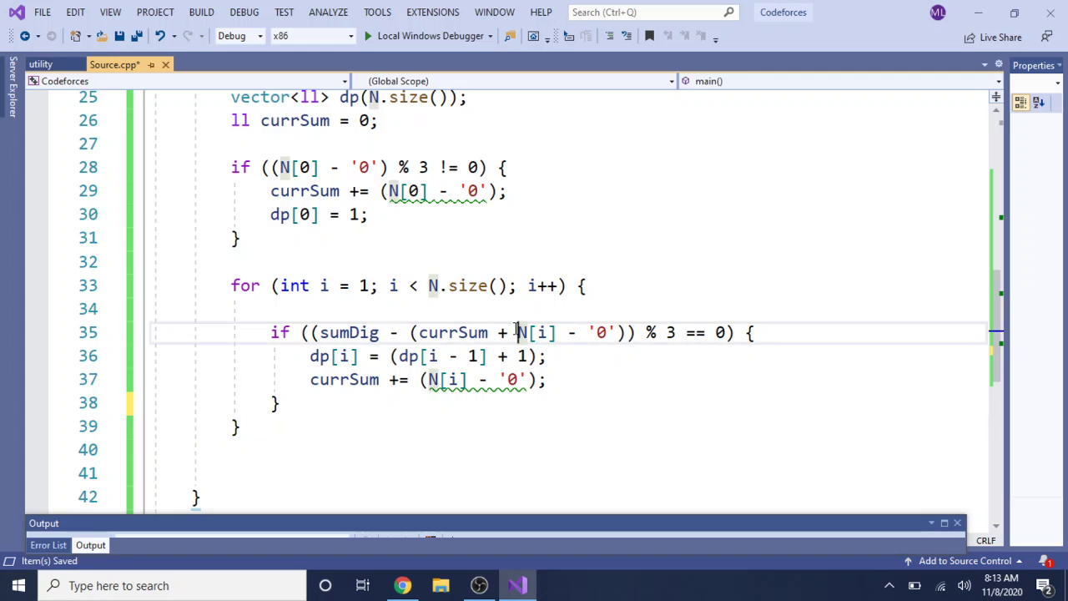
pyautogui.write('(')
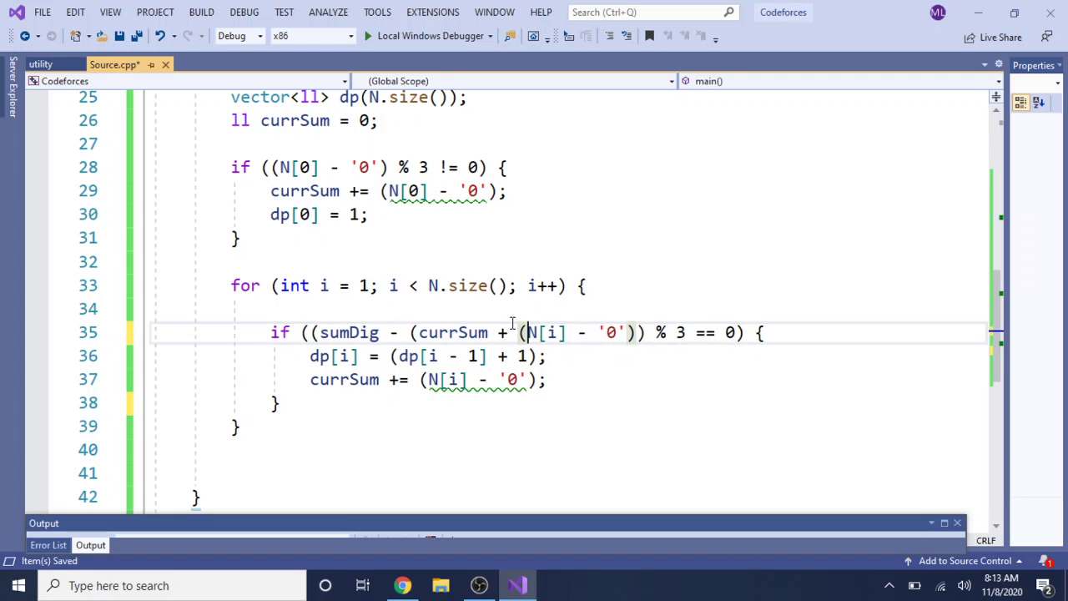
pyautogui.click(568, 377)
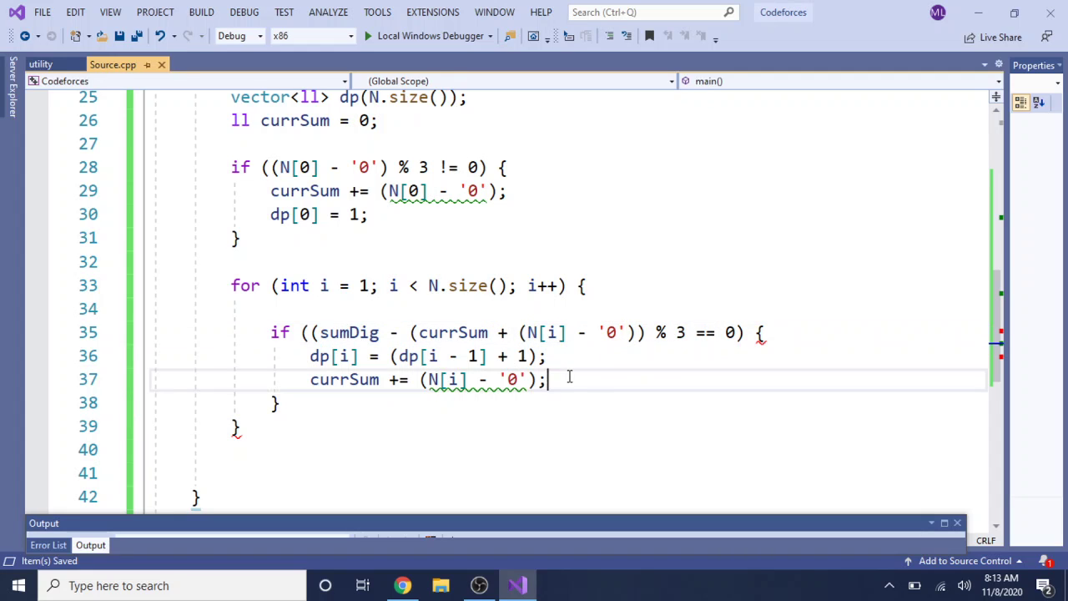
pyautogui.click(646, 334)
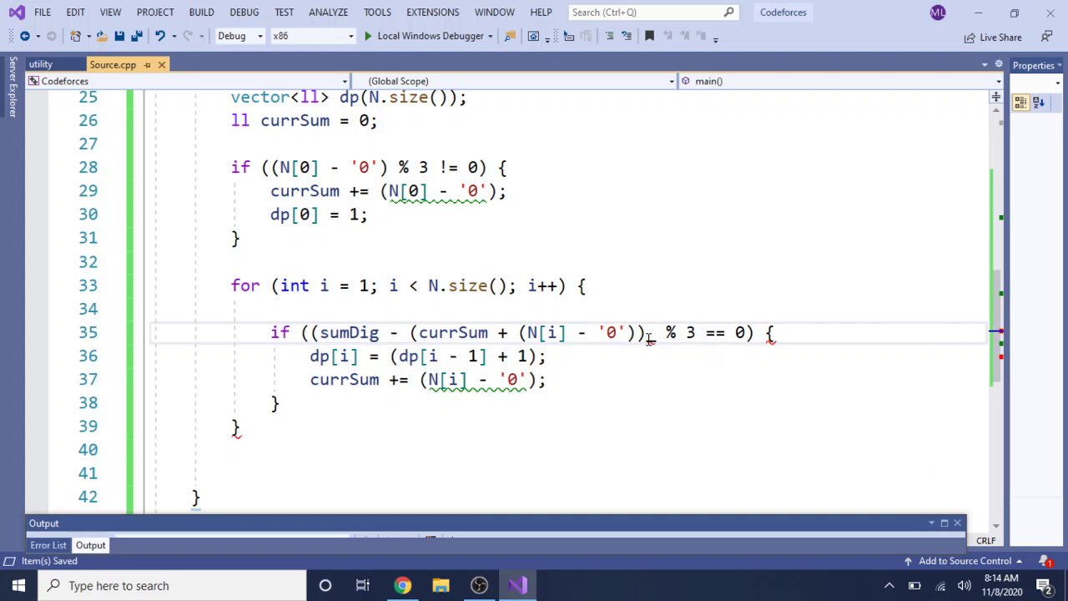
pyautogui.write(')')
pyautogui.hotkey('ctrl', 's')
pyautogui.click(639, 379)
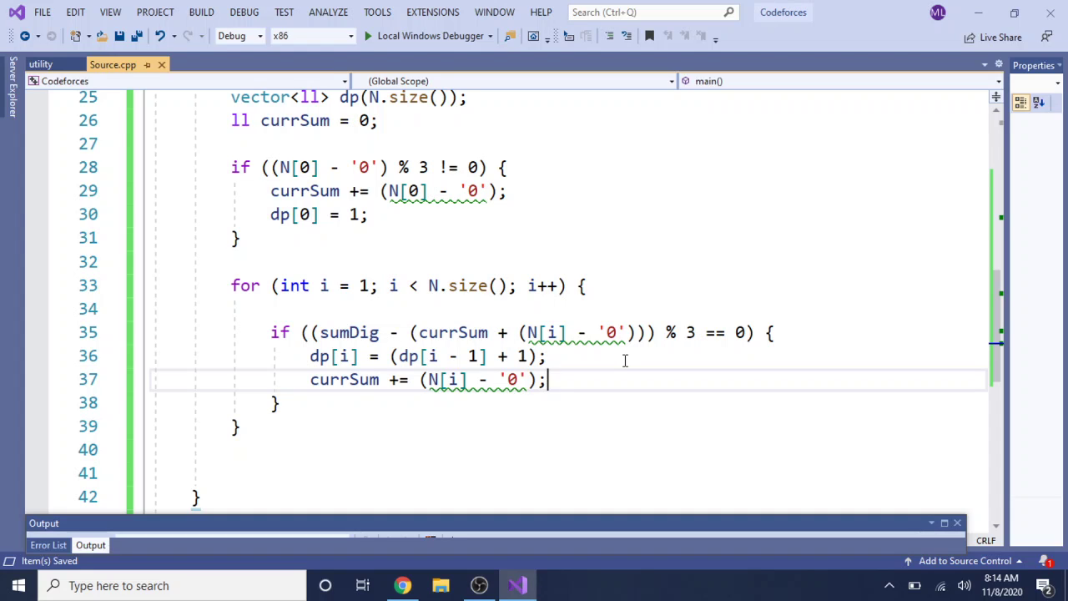
# - Below the for loop, add cout << dp[N.size() - 1] << endl; and save the file
pyautogui.click(412, 470)
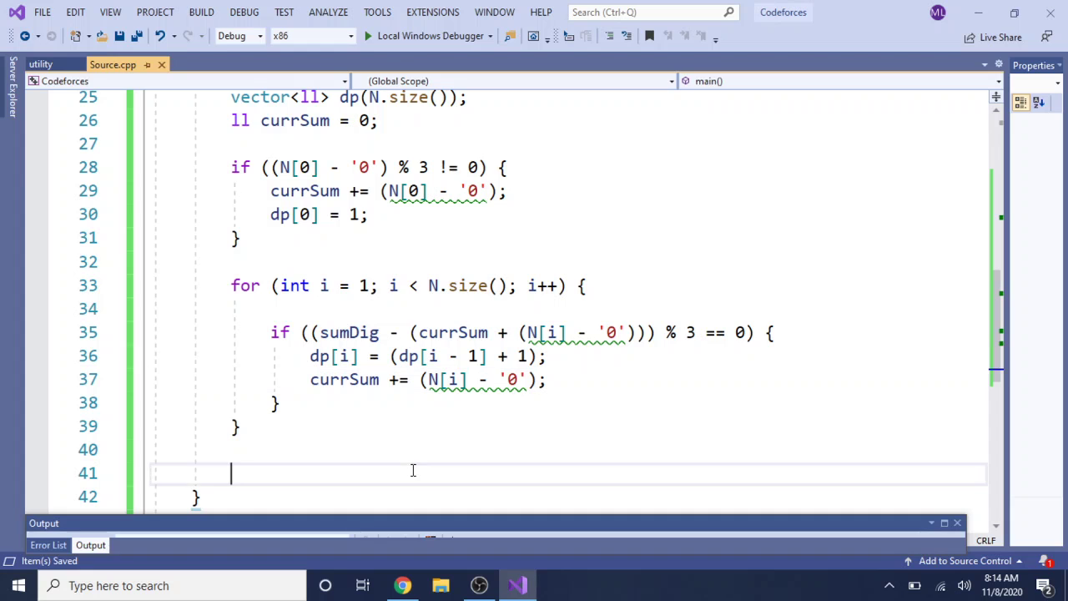
pyautogui.write('cout << d')
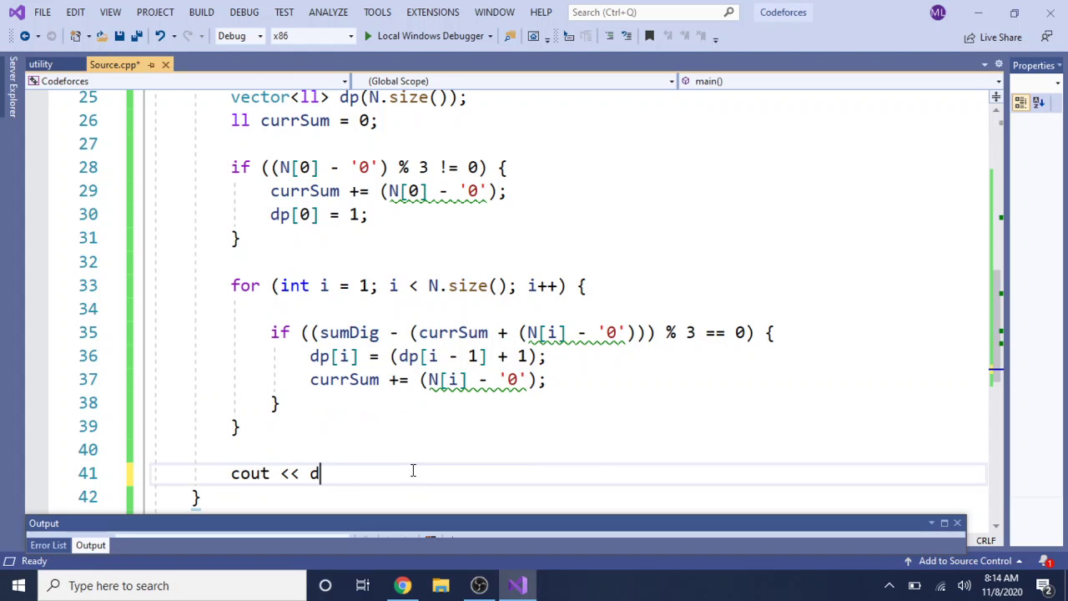
pyautogui.write('p[Ns')
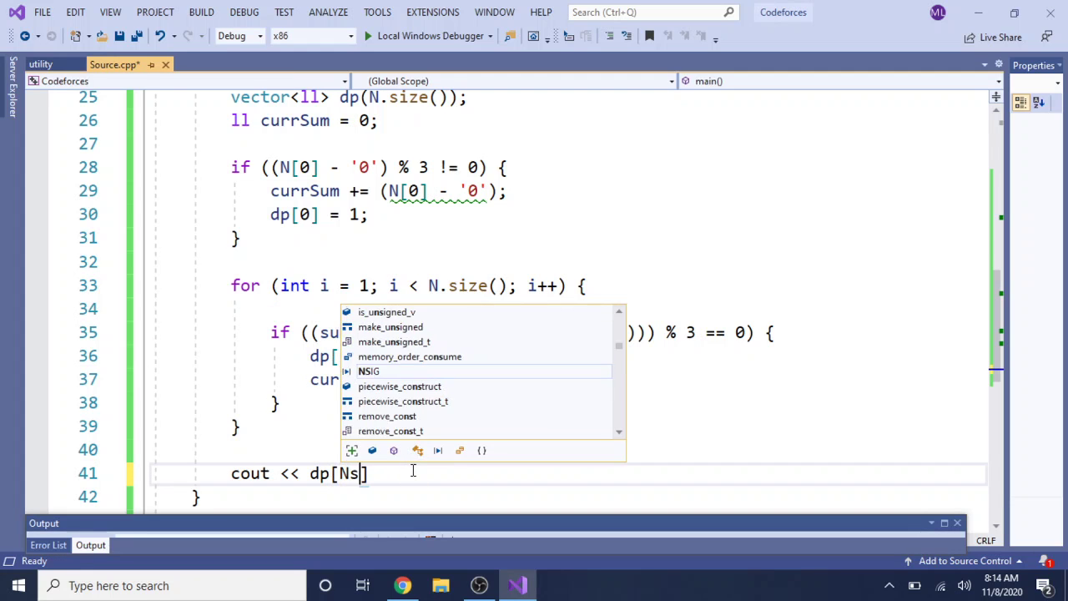
pyautogui.press('BackSpace')
pyautogui.write('.si')
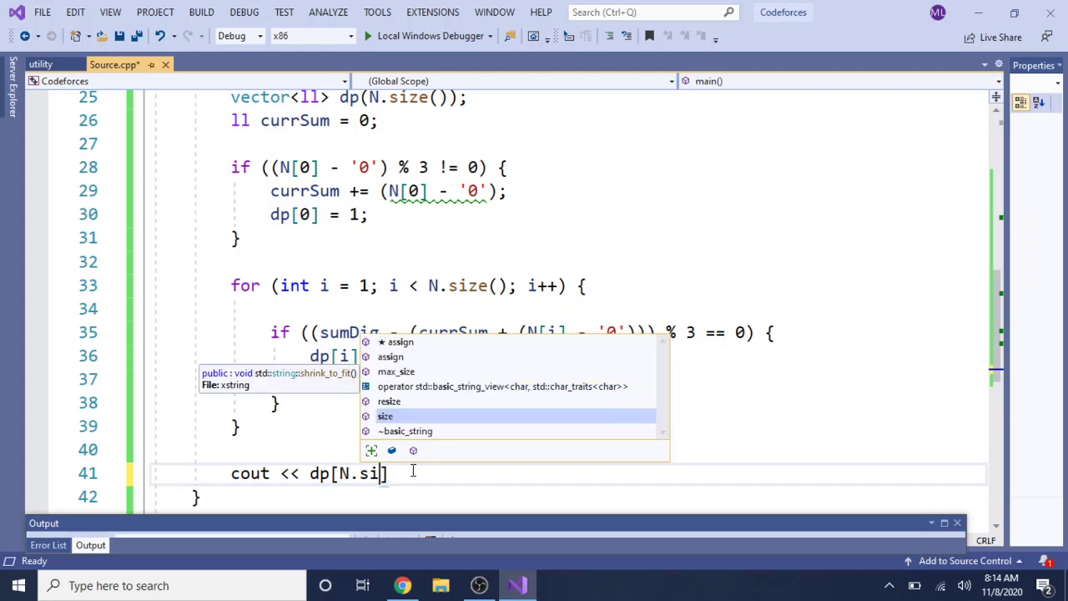
pyautogui.write('ze() - 1] <')
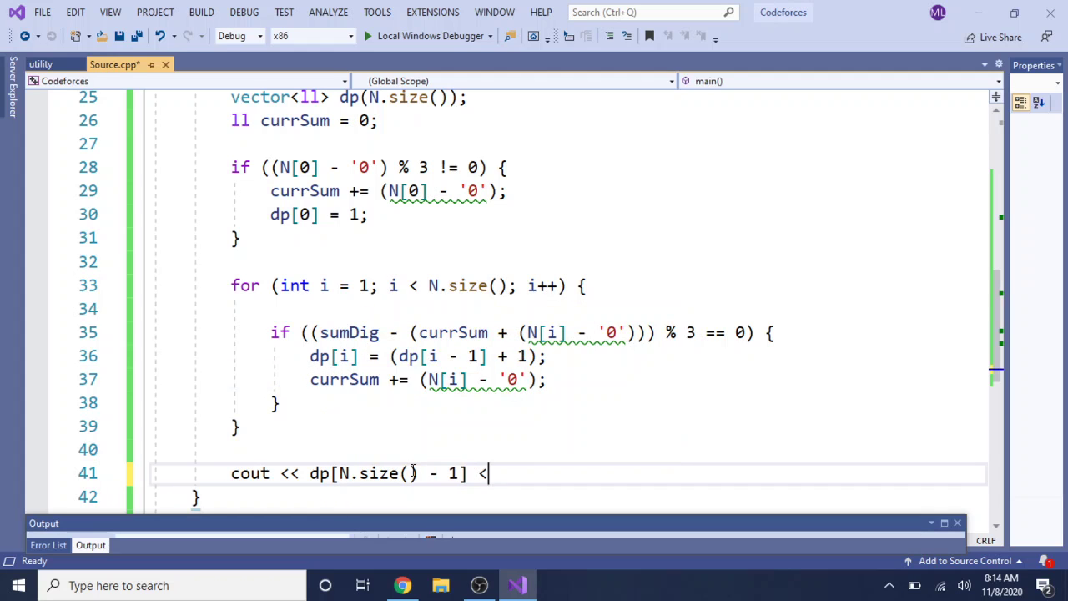
pyautogui.write('< endl;')
pyautogui.hotkey('ctrl', 's')
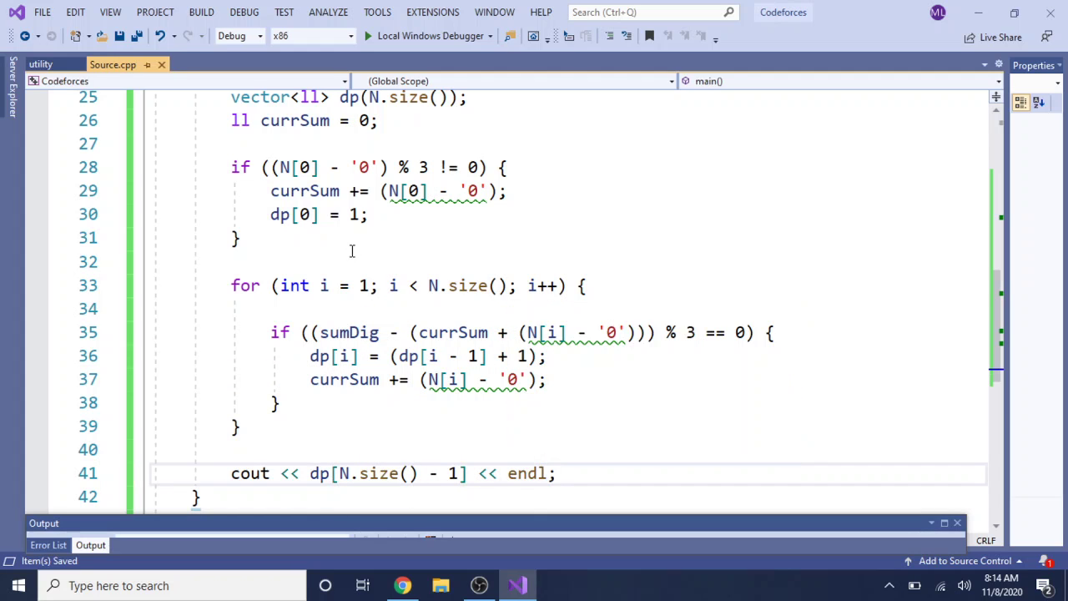
# - Run the program on Sample Input 3, 6227384, copied from the task page, and close the debug console
pyautogui.click(380, 38)
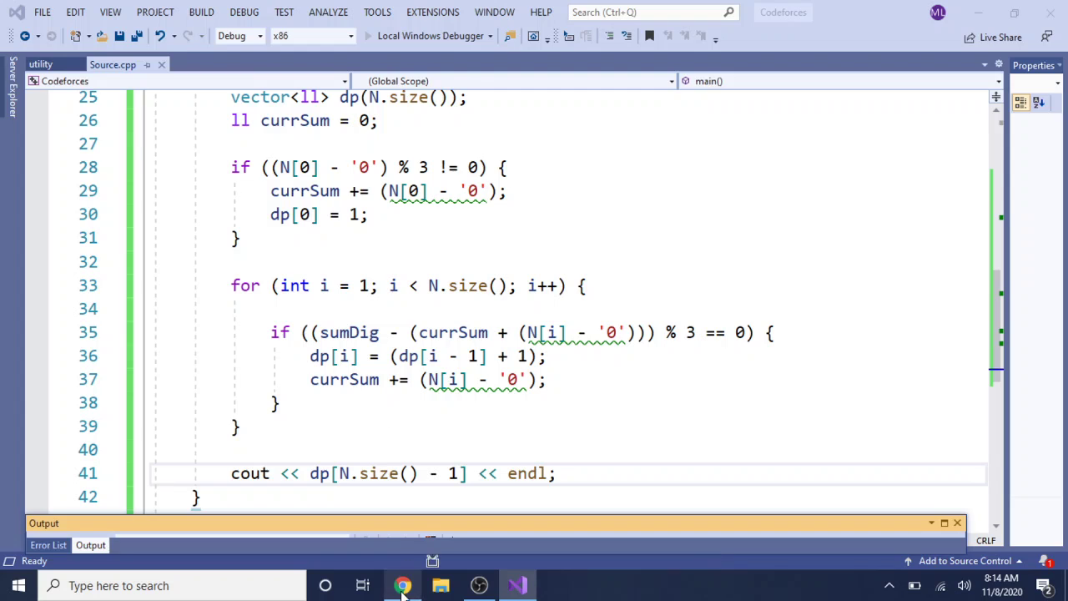
pyautogui.click(403, 587)
pyautogui.click(253, 408)
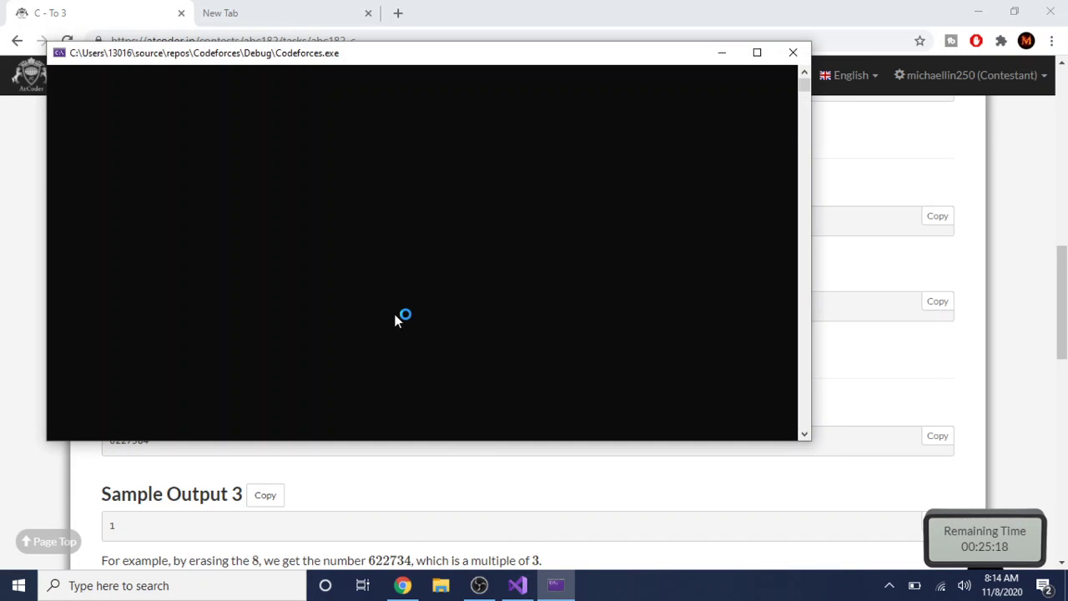
pyautogui.rightClick(393, 313)
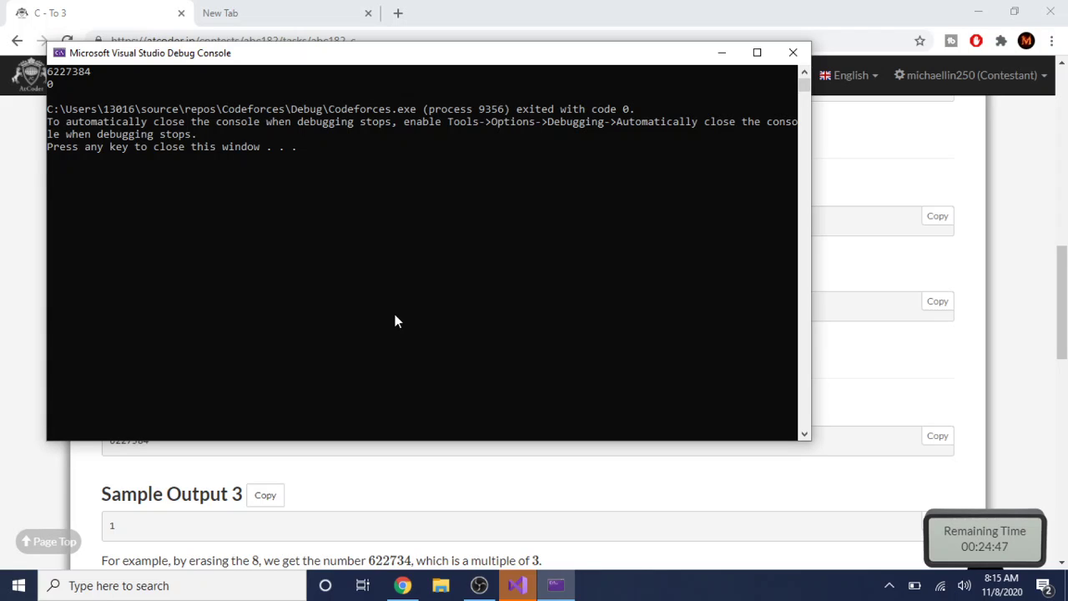
pyautogui.press('Return')
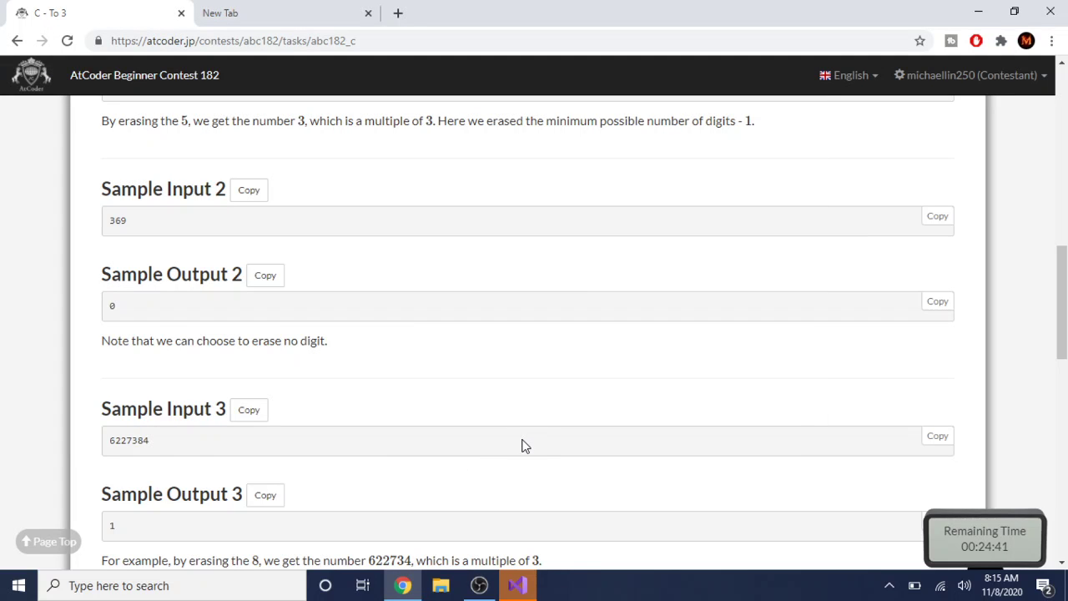
# - Reread the To 3 problem statement, constraints, output rules and the four samples with their explanations
pyautogui.scroll(10, 522, 447)
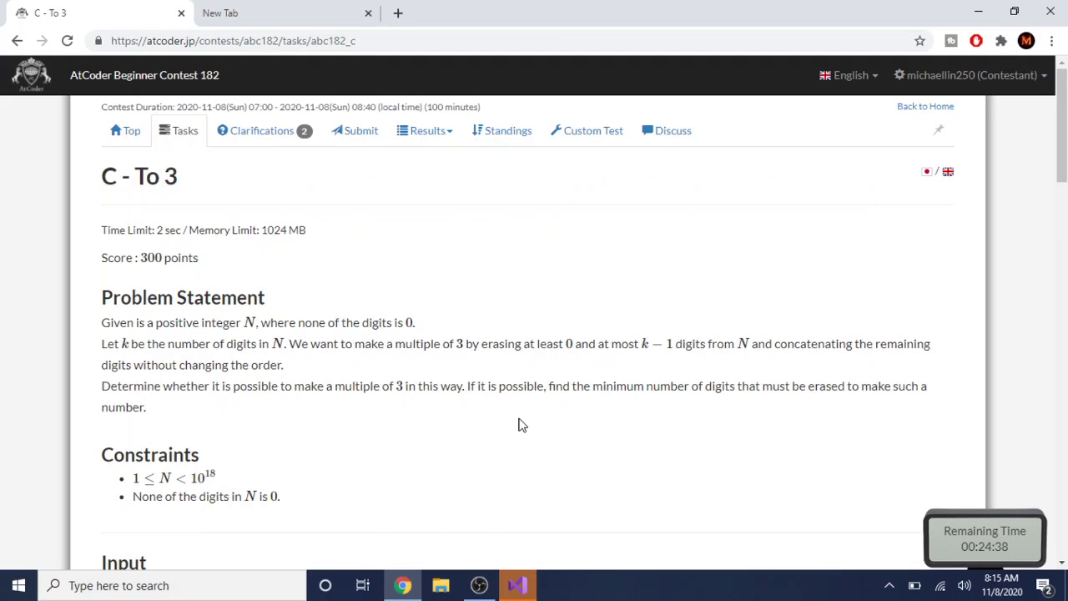
pyautogui.scroll(-6, 518, 424)
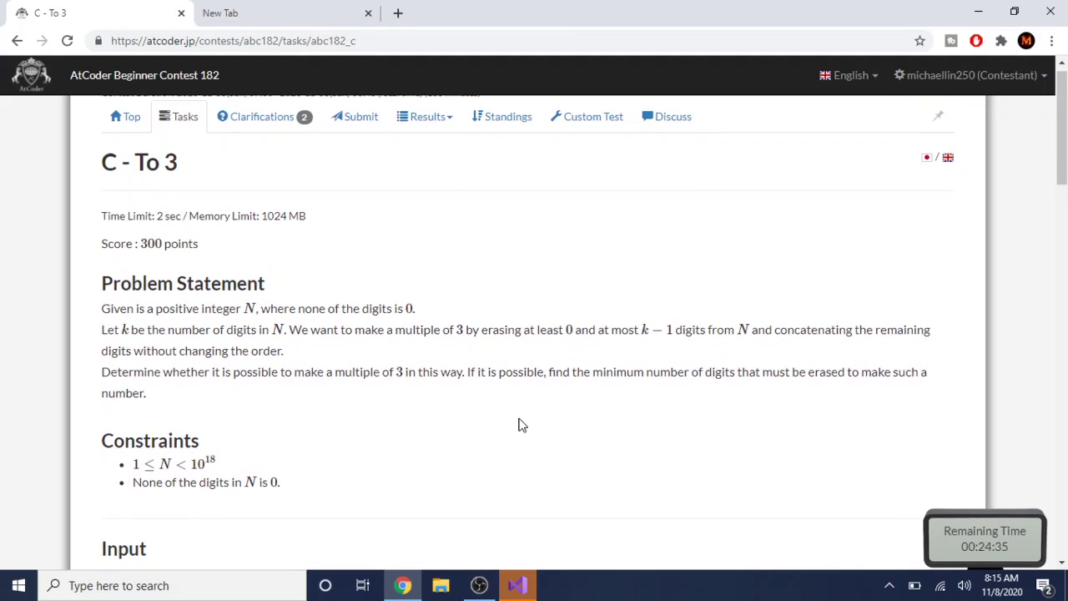
pyautogui.scroll(-10, 518, 424)
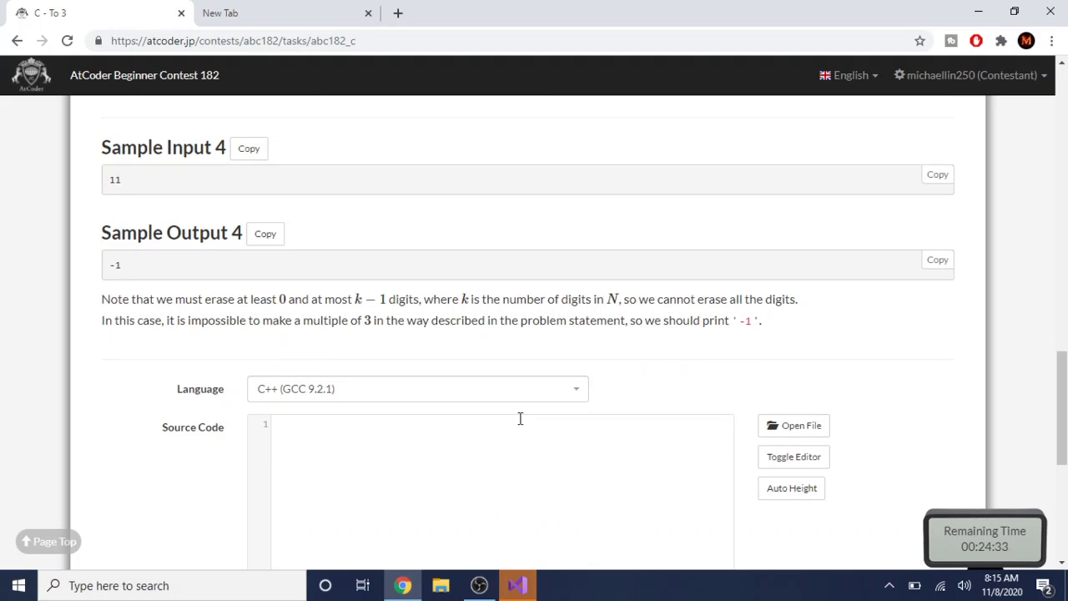
pyautogui.scroll(2, 469, 228)
pyautogui.scroll(8, 469, 228)
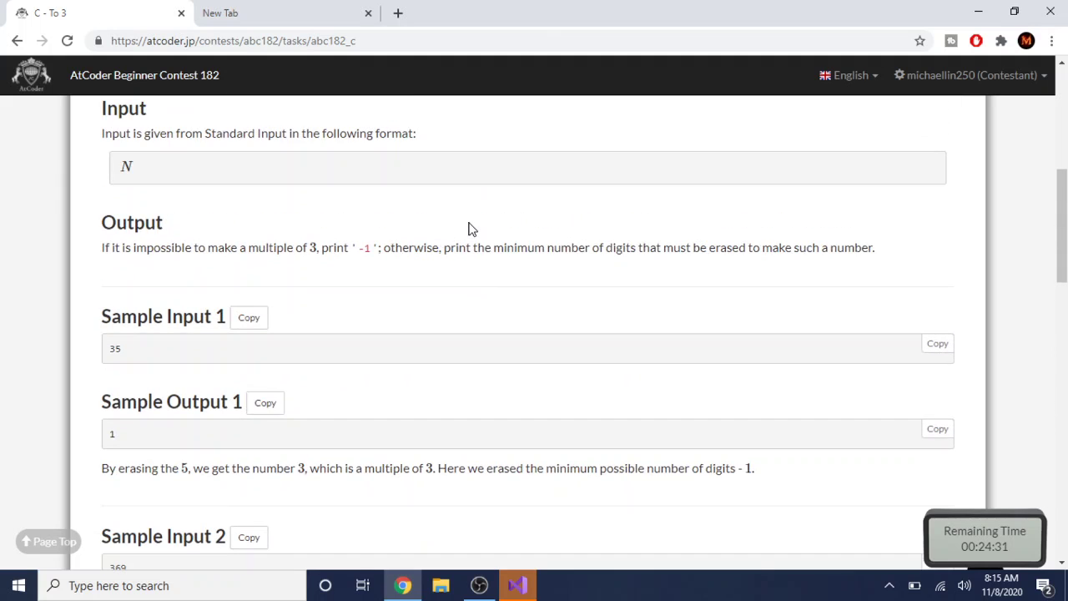
pyautogui.scroll(-1, 469, 229)
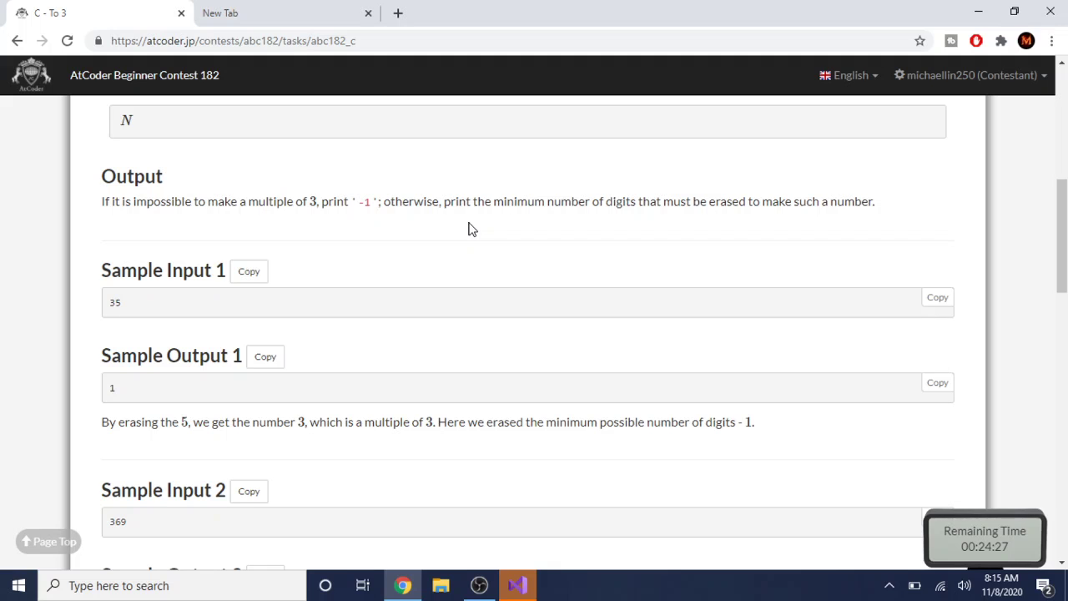
pyautogui.scroll(5, 469, 228)
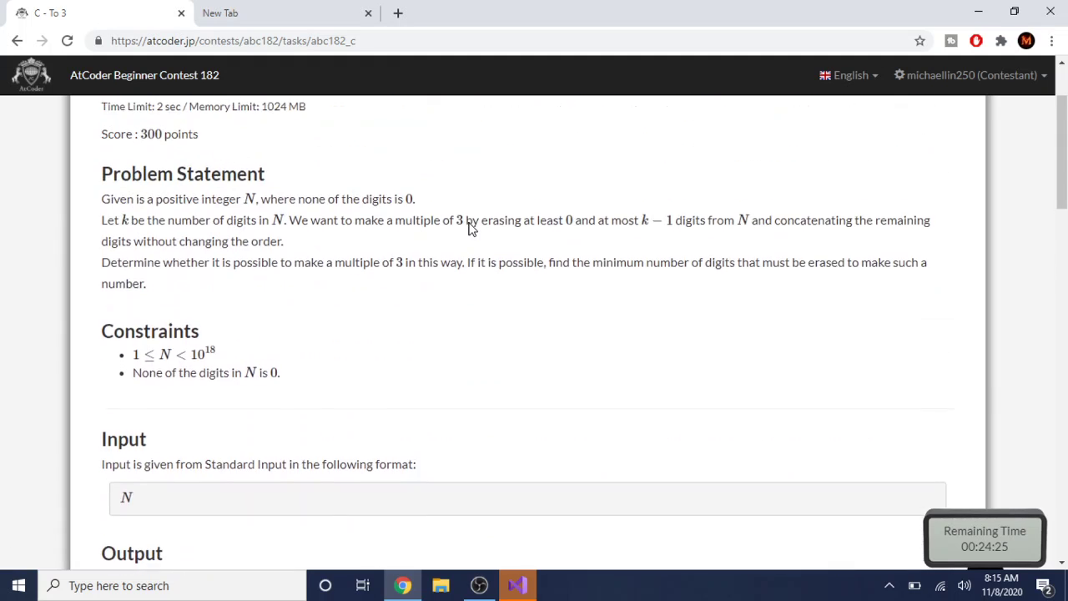
pyautogui.scroll(1, 469, 229)
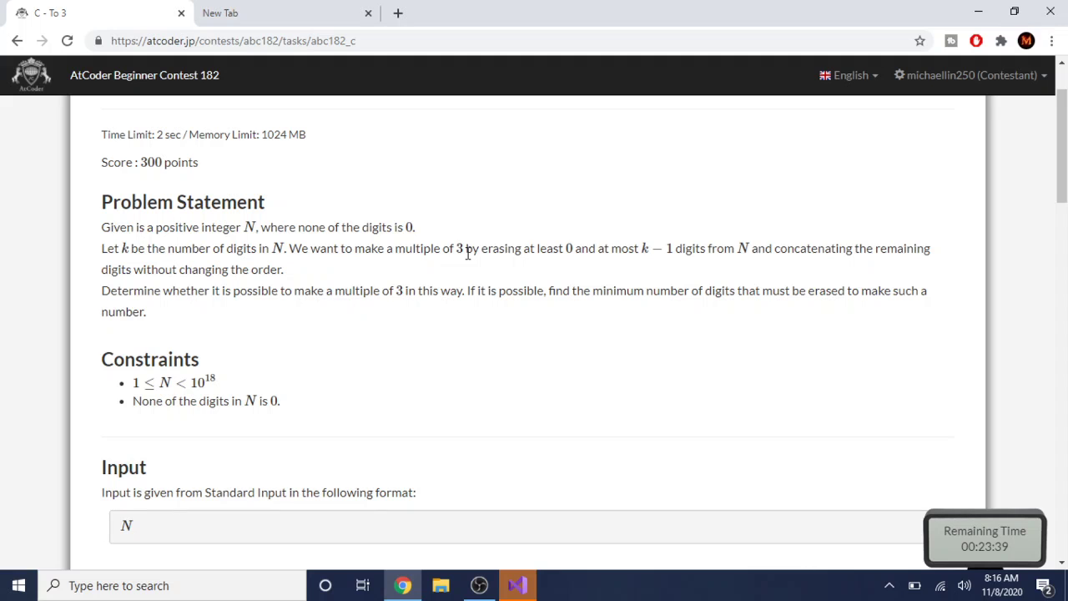
pyautogui.scroll(-15, 519, 467)
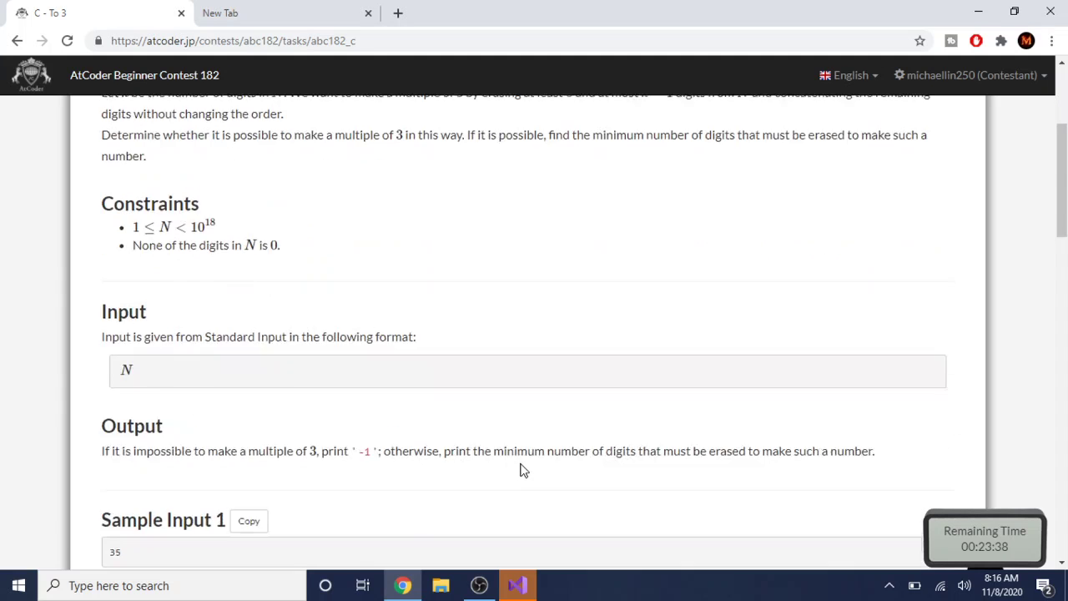
pyautogui.scroll(3, 522, 470)
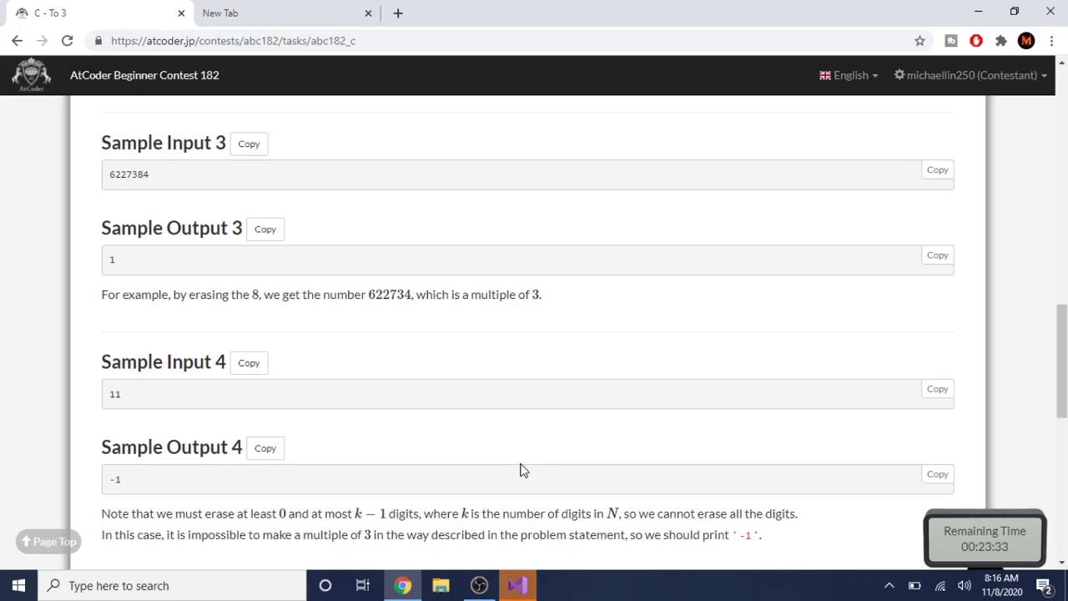
pyautogui.scroll(1, 519, 470)
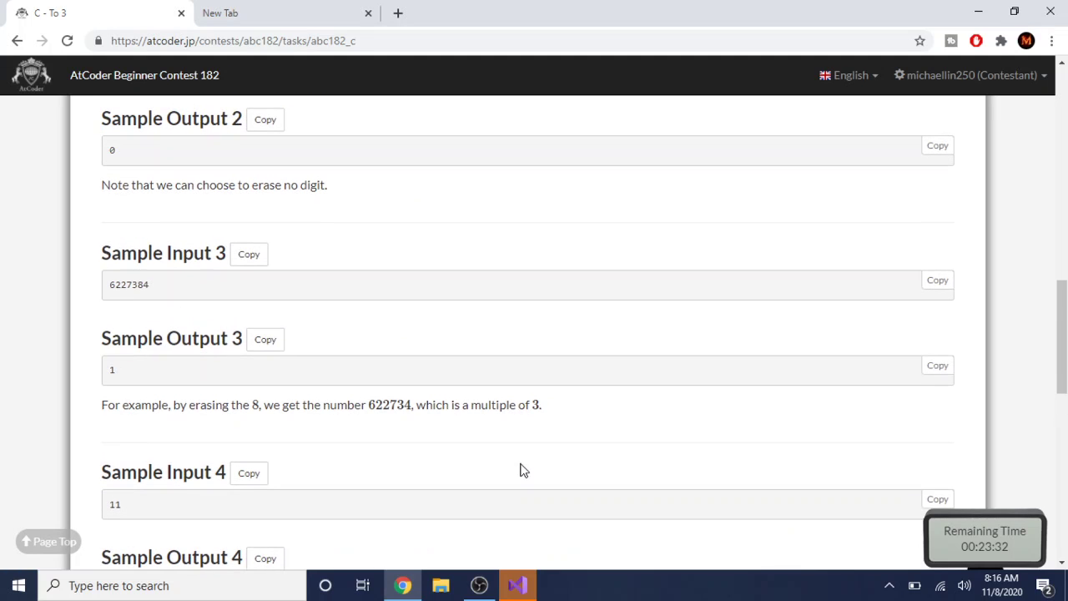
pyautogui.scroll(1, 520, 470)
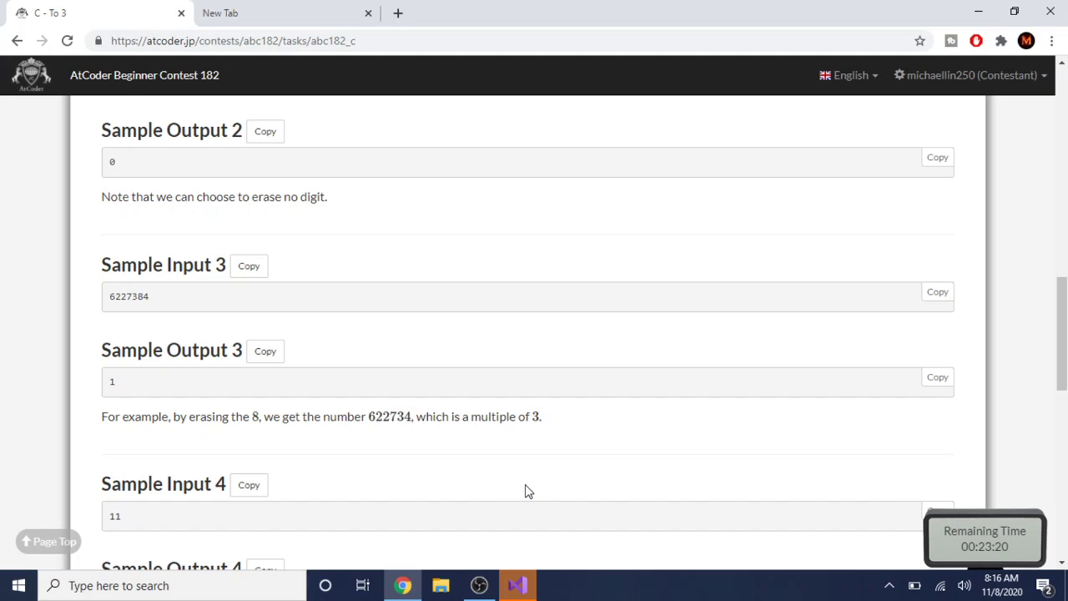
# - Read the contest's posted clarifications and responses, and return to the task list
pyautogui.scroll(12, 525, 492)
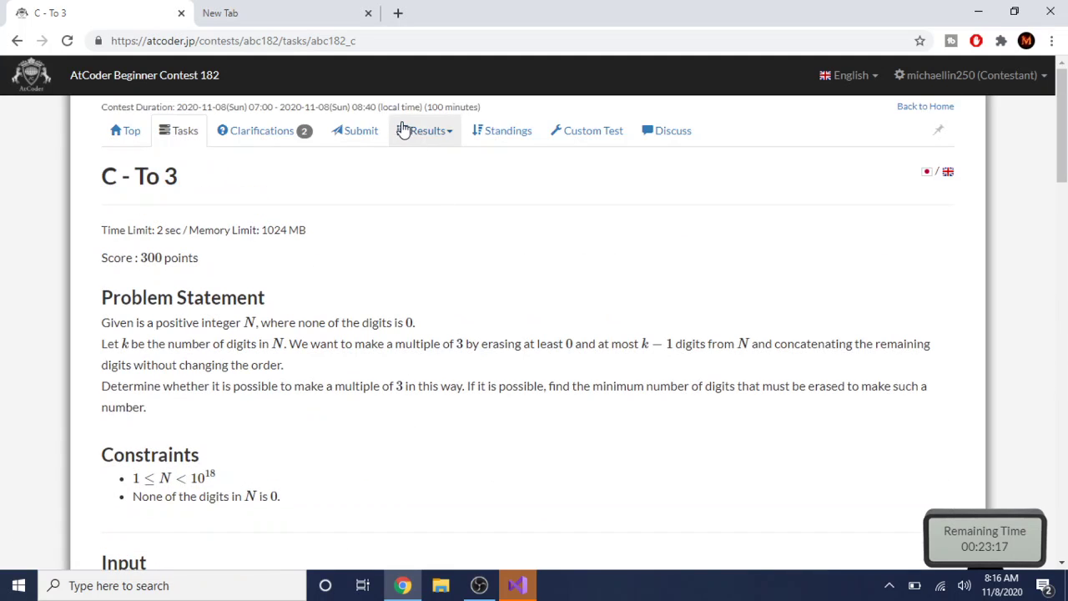
pyautogui.click(275, 133)
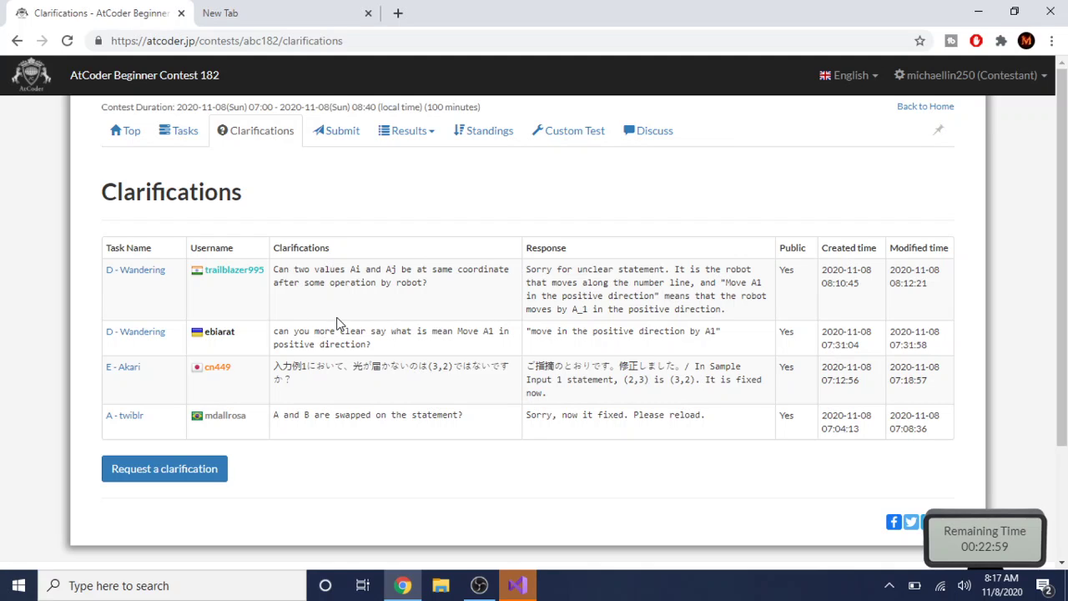
pyautogui.click(192, 143)
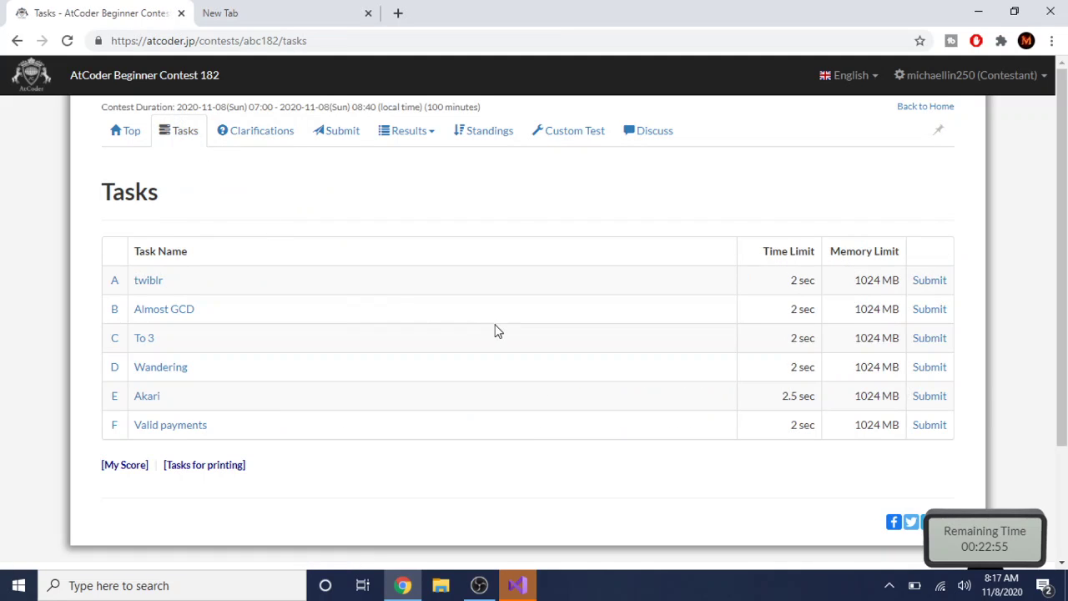
# - Open the contest standings and examine the first page of ranks, the contestant's own row and the accepted counts per task
pyautogui.click(480, 135)
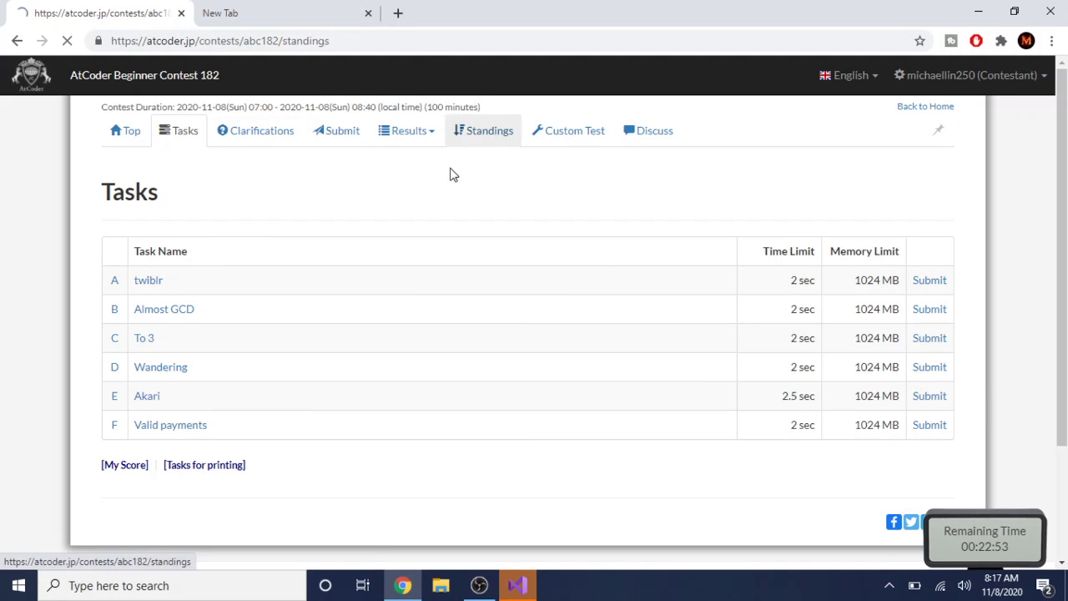
pyautogui.scroll(-1, 457, 265)
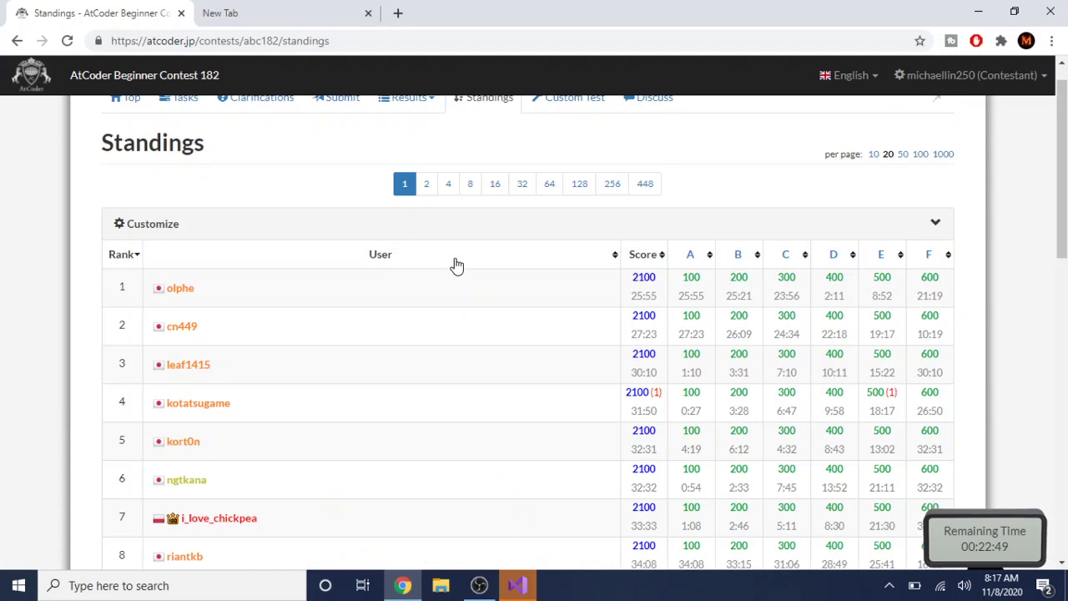
pyautogui.scroll(-10, 457, 264)
pyautogui.scroll(3, 457, 264)
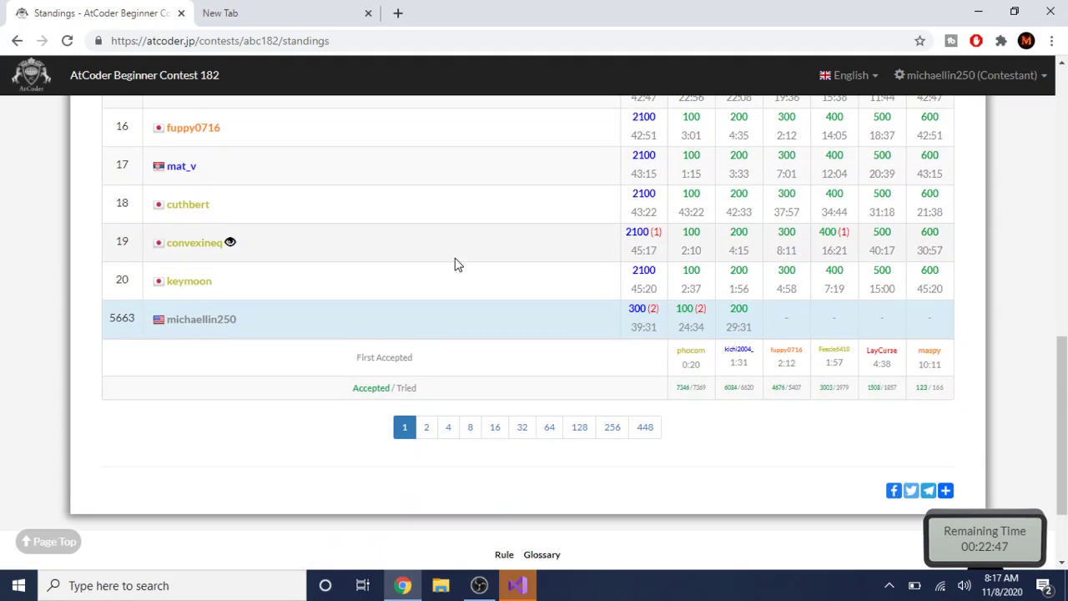
pyautogui.scroll(1, 457, 265)
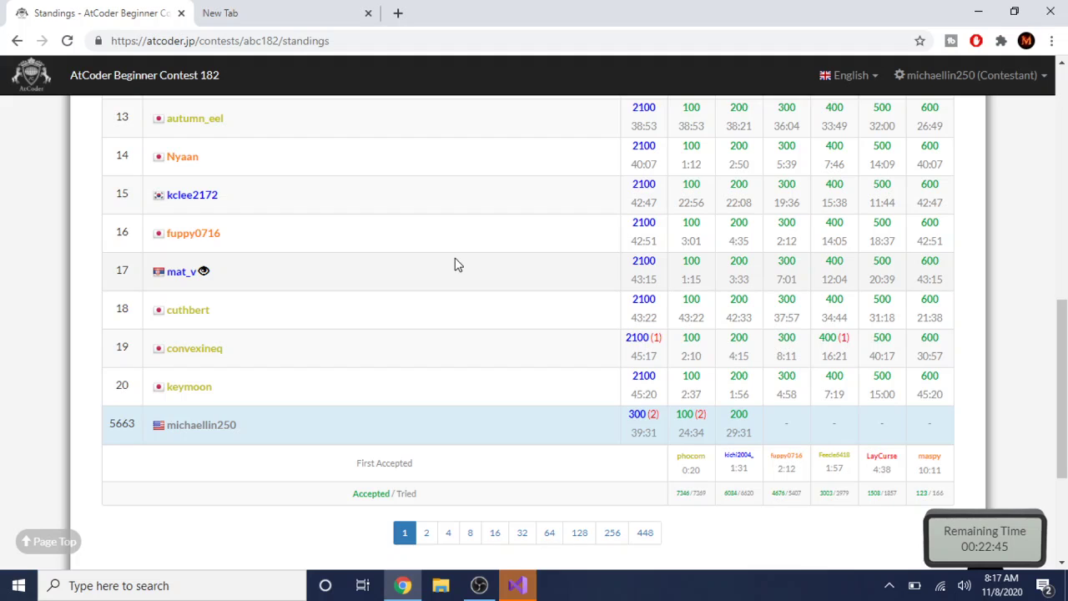
pyautogui.scroll(1, 458, 265)
pyautogui.scroll(1, 457, 264)
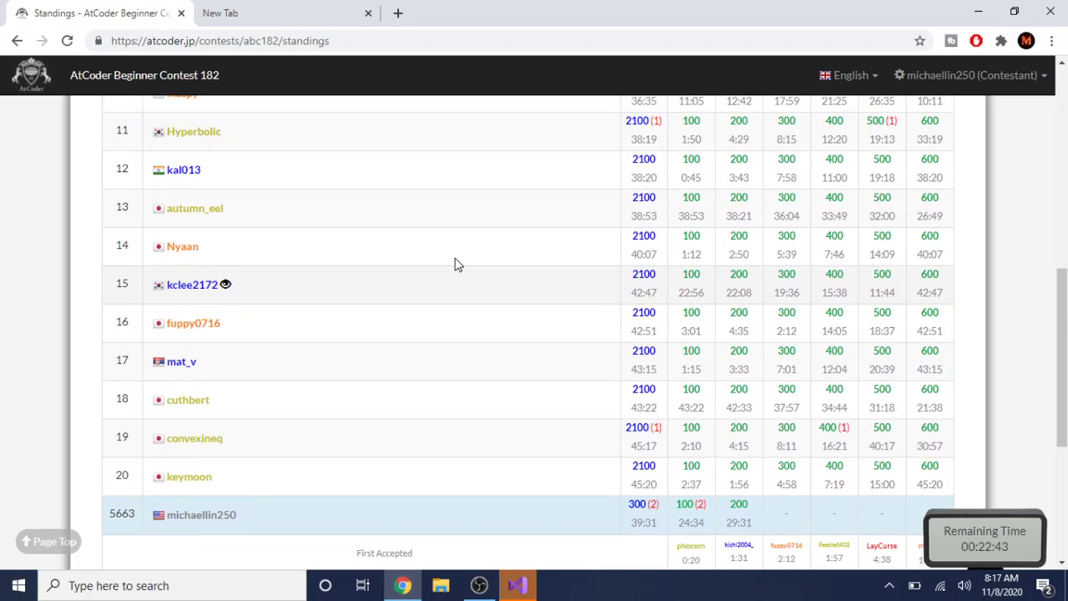
pyautogui.scroll(-3, 457, 264)
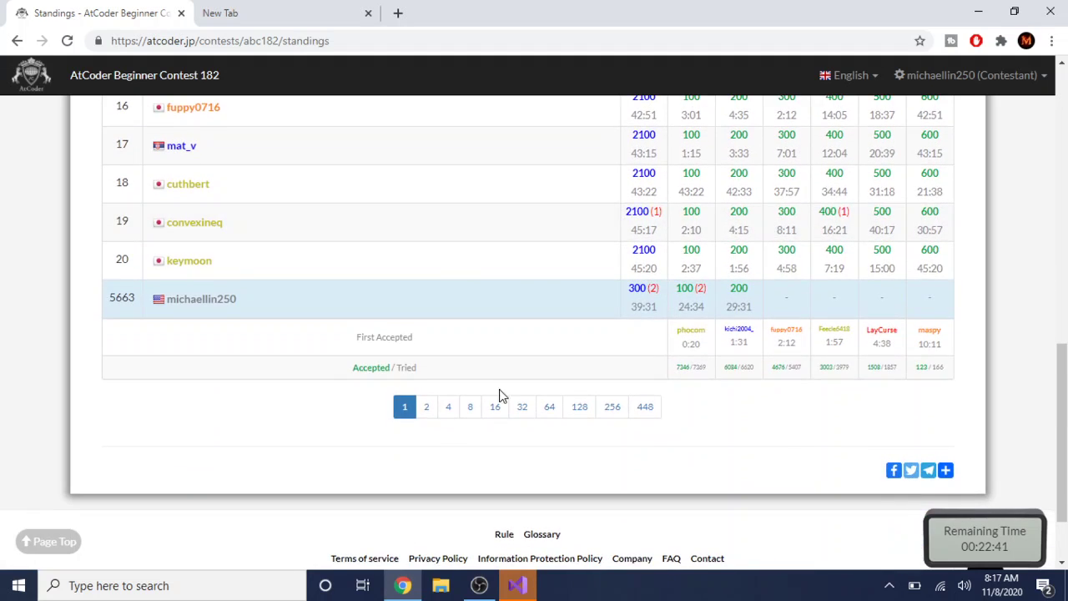
# - Page ahead through the standings to page 290 and compare those entries with the contestant's own row
pyautogui.click(505, 406)
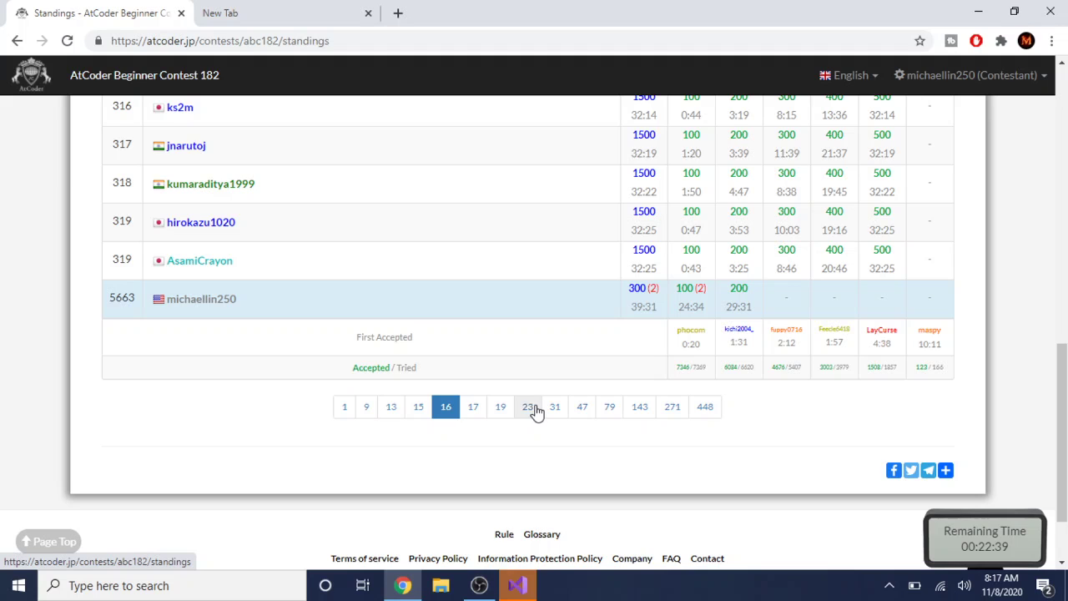
pyautogui.click(534, 407)
pyautogui.click(568, 408)
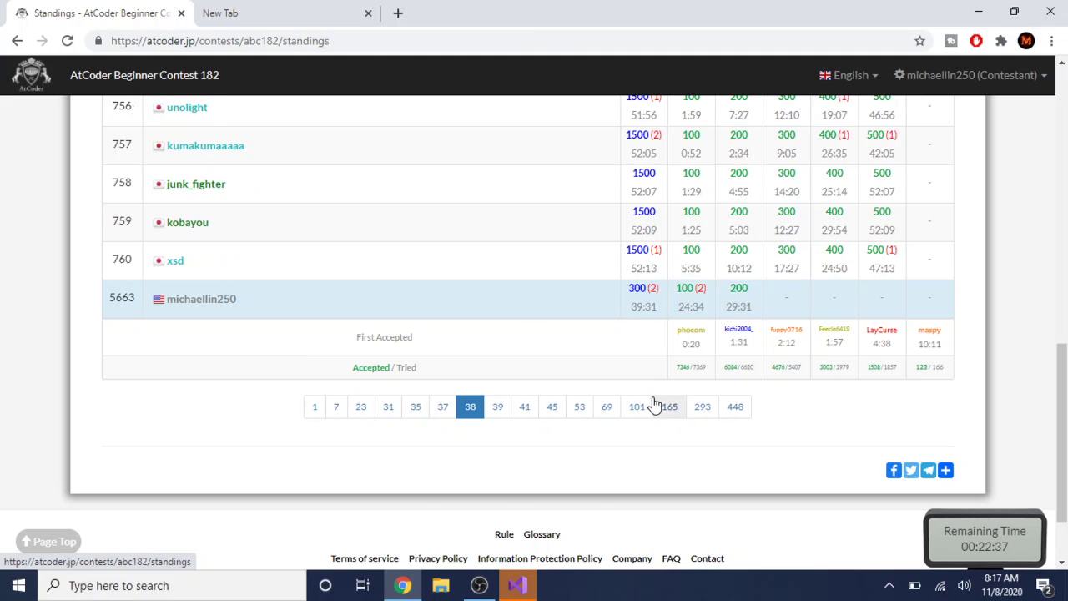
pyautogui.click(659, 406)
pyautogui.click(699, 409)
pyautogui.click(699, 409)
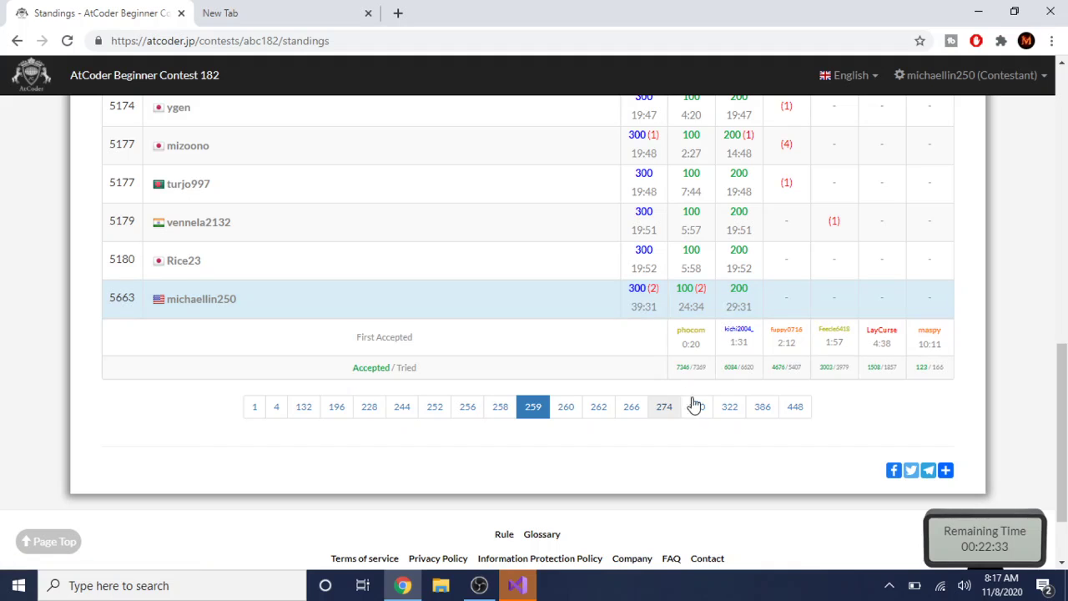
pyautogui.click(696, 406)
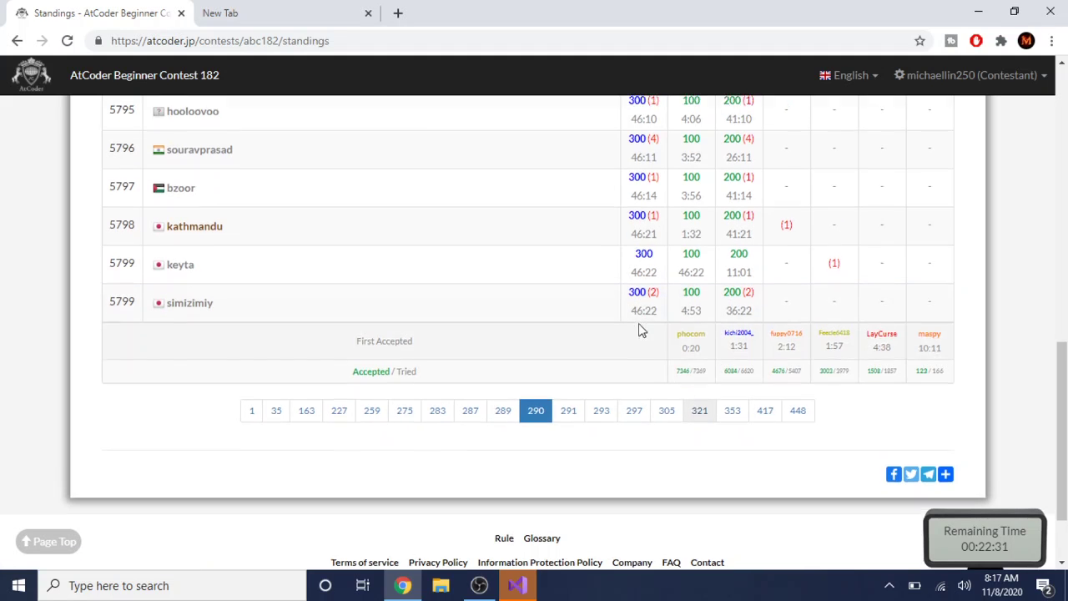
pyautogui.scroll(2, 646, 332)
pyautogui.scroll(6, 640, 330)
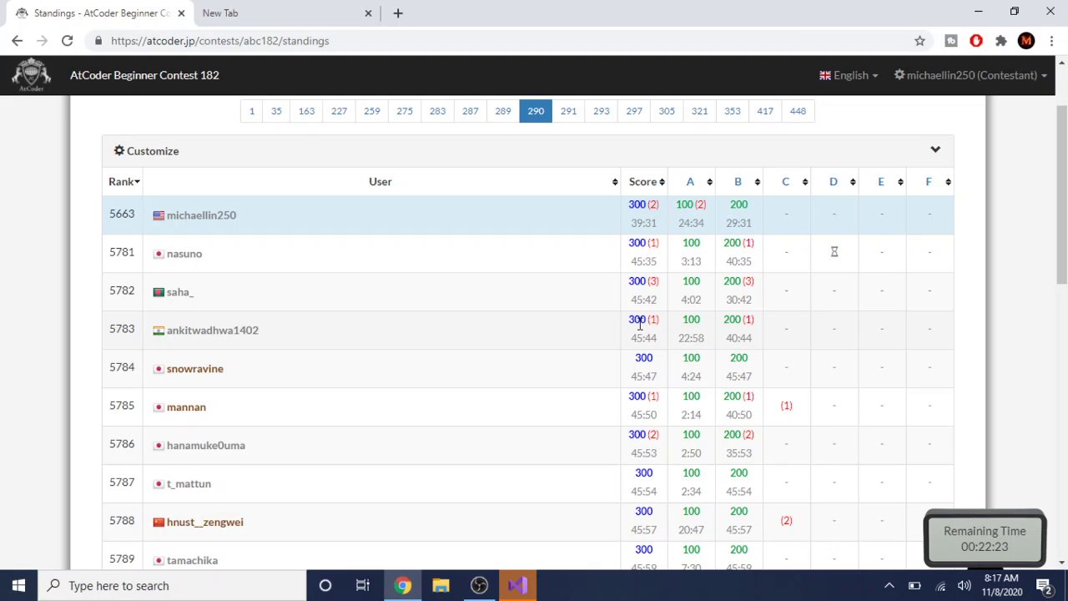
pyautogui.scroll(2, 359, 292)
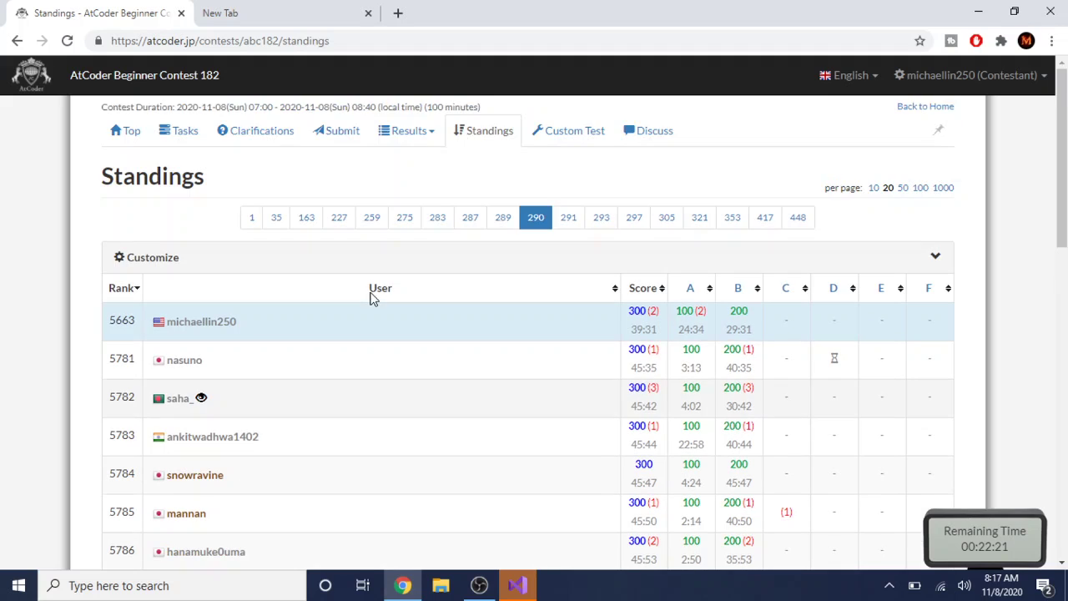
# - Reopen task C, To 3, from the task list and review its statement and Samples 1 to 3
pyautogui.click(166, 136)
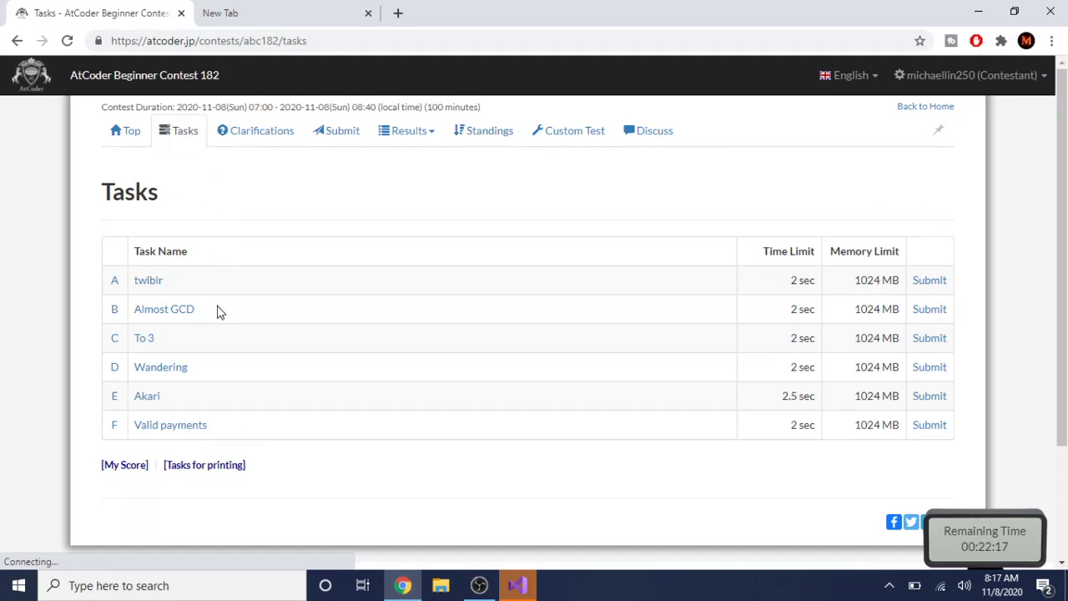
pyautogui.click(144, 341)
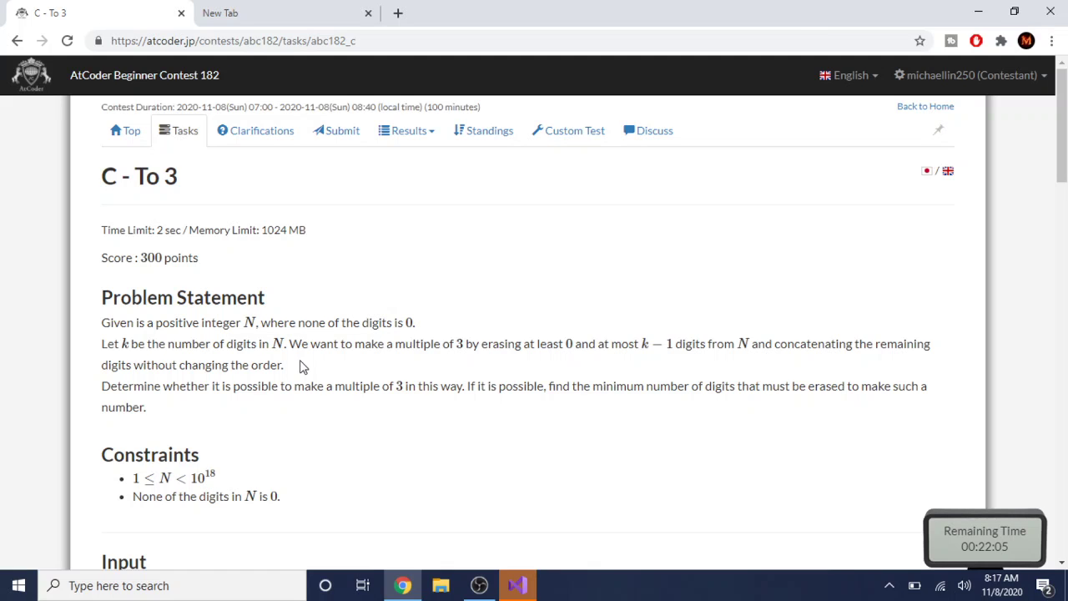
pyautogui.scroll(-1, 302, 367)
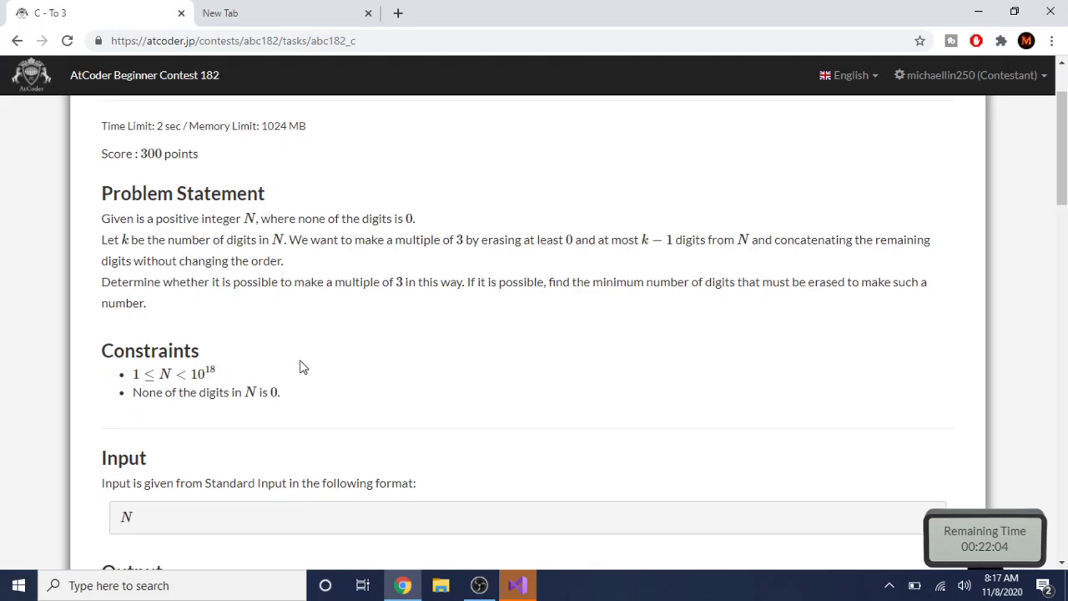
pyautogui.scroll(-7, 302, 367)
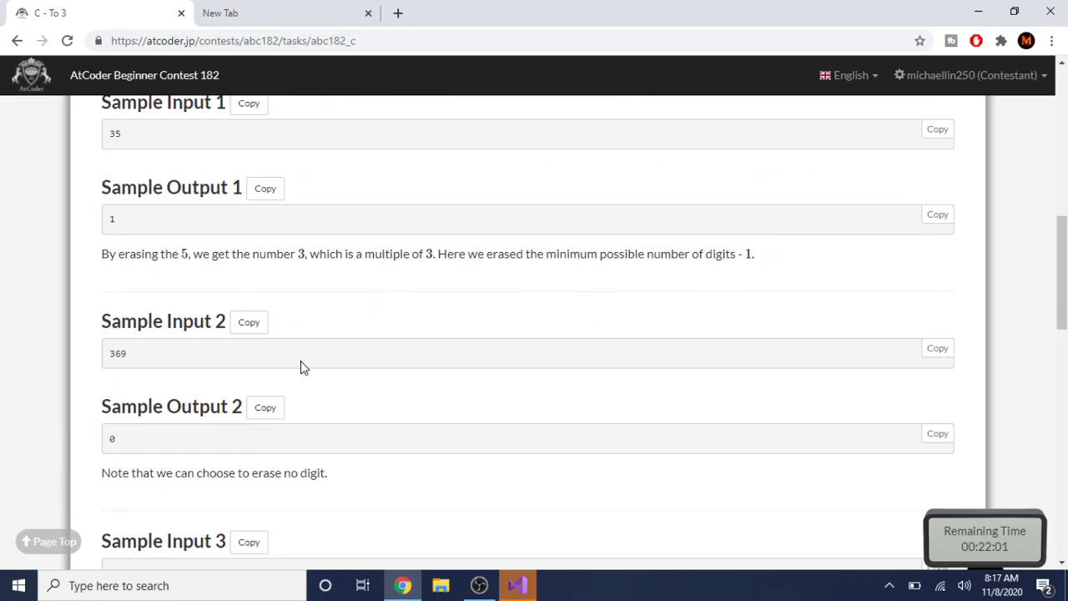
pyautogui.scroll(-1, 302, 395)
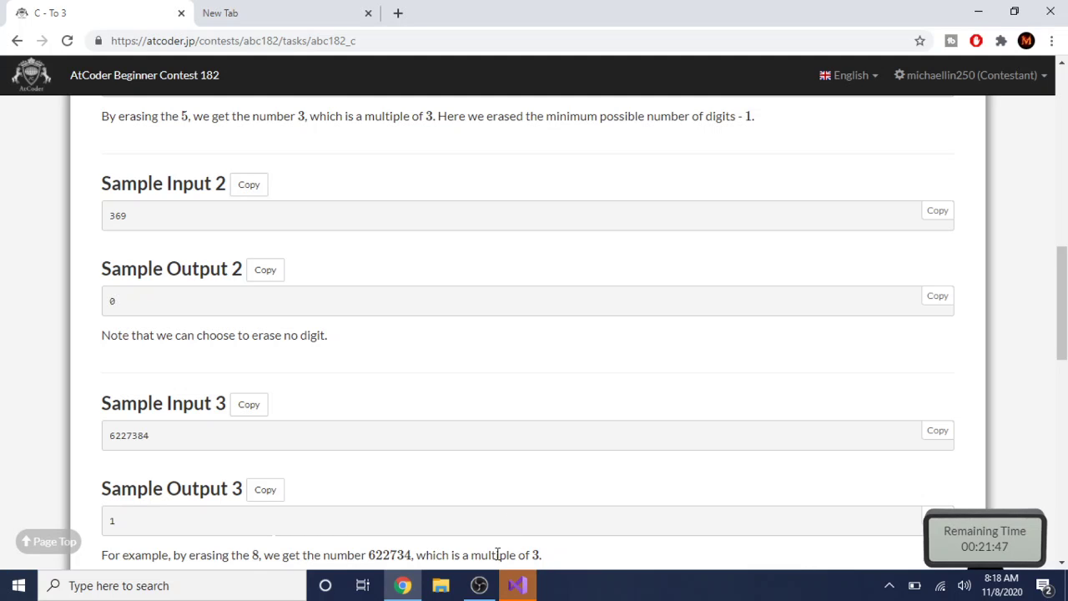
# - Switch to Visual Studio, set a breakpoint on the for loop at line 33, and debug the program with input 6227384
pyautogui.click(517, 584)
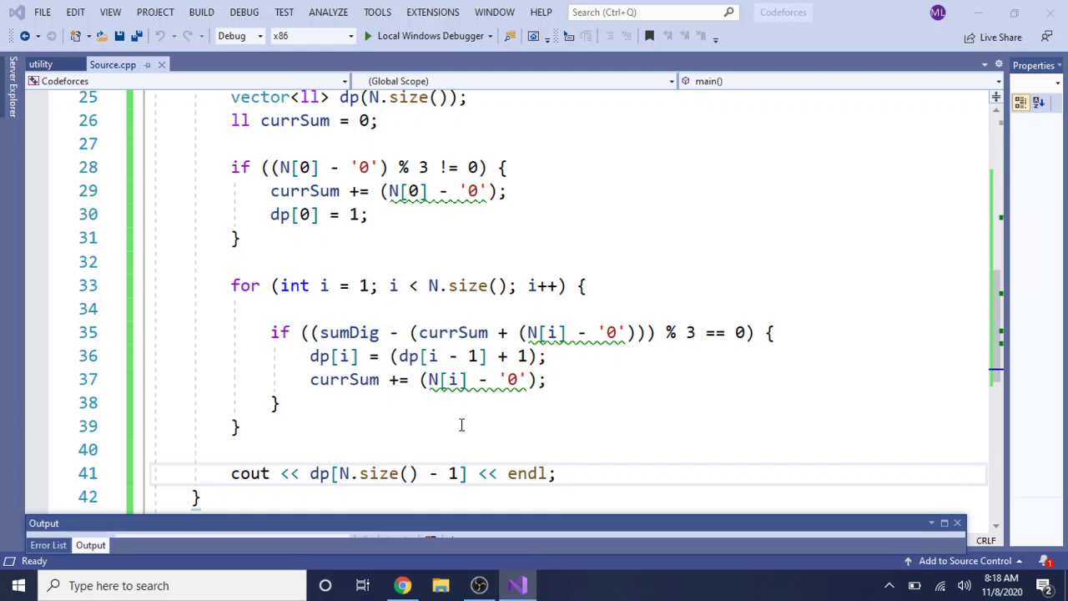
pyautogui.click(36, 286)
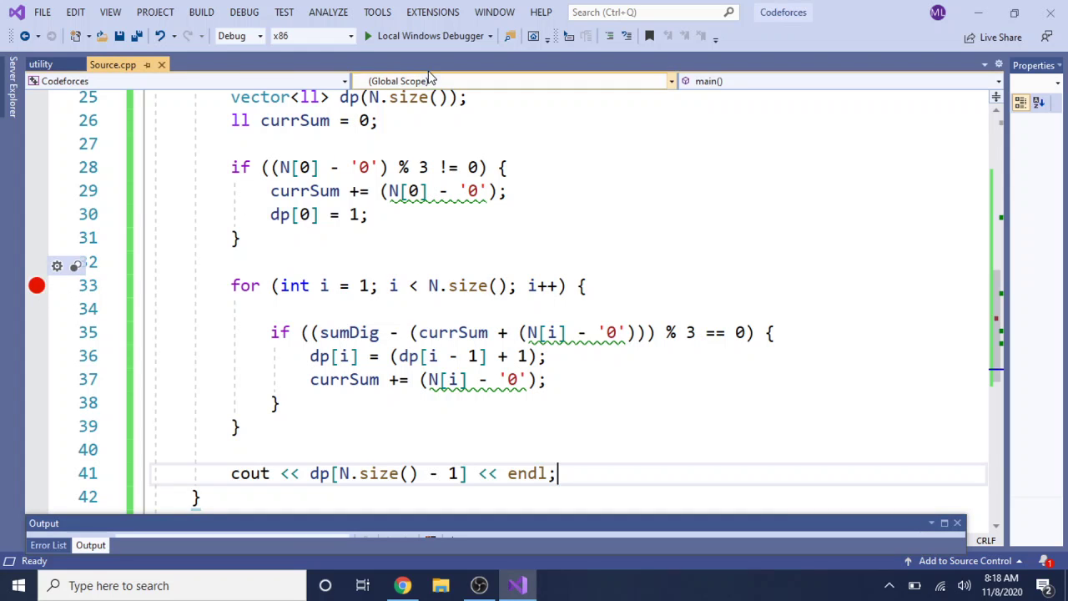
pyautogui.press('F5')
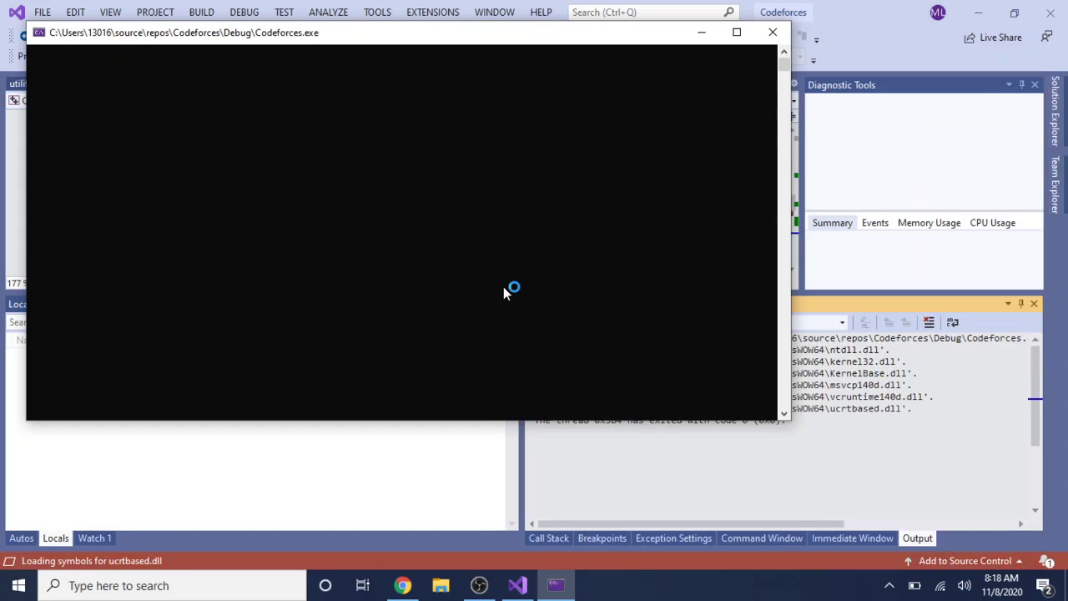
pyautogui.write('6227384')
pyautogui.press('Return')
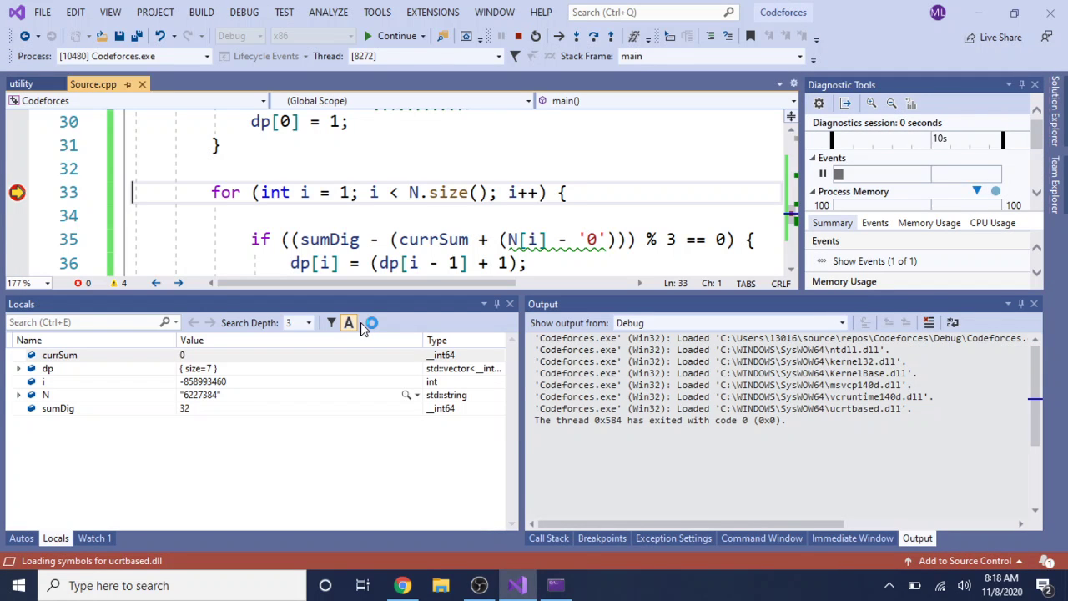
# - Step through the first loop iteration to the currSum update on line 37 and expand the dp vector in the local variables
pyautogui.press('F10')
pyautogui.press('F10')
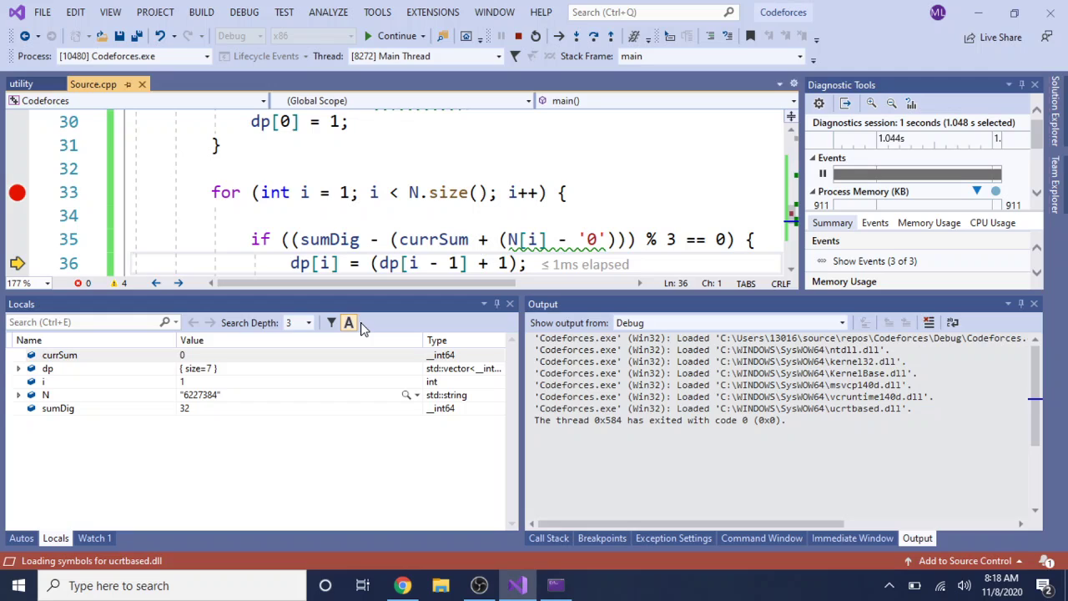
pyautogui.press('F10')
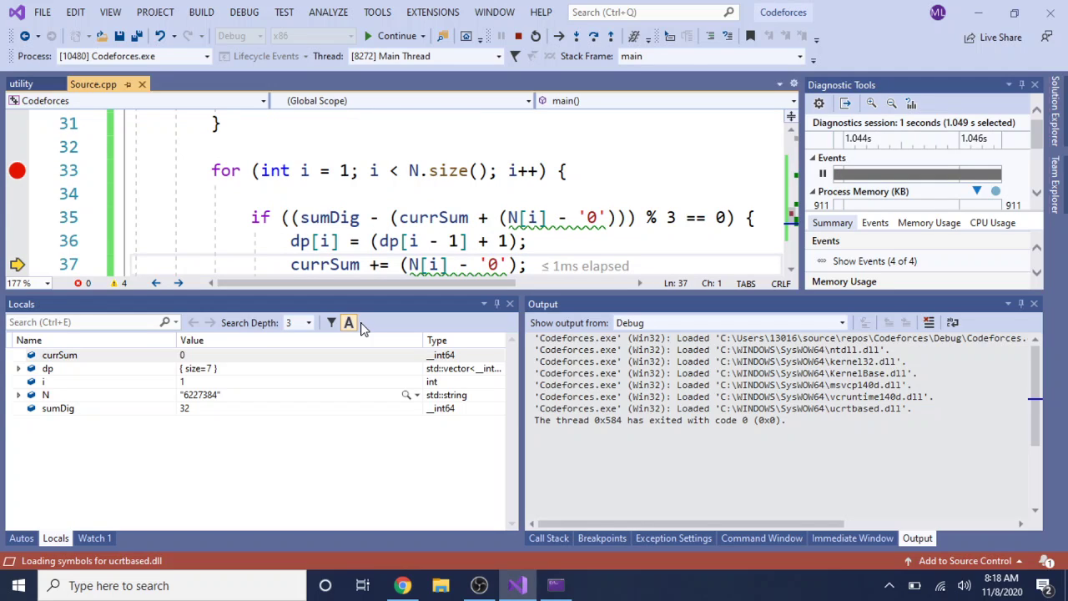
pyautogui.click(20, 369)
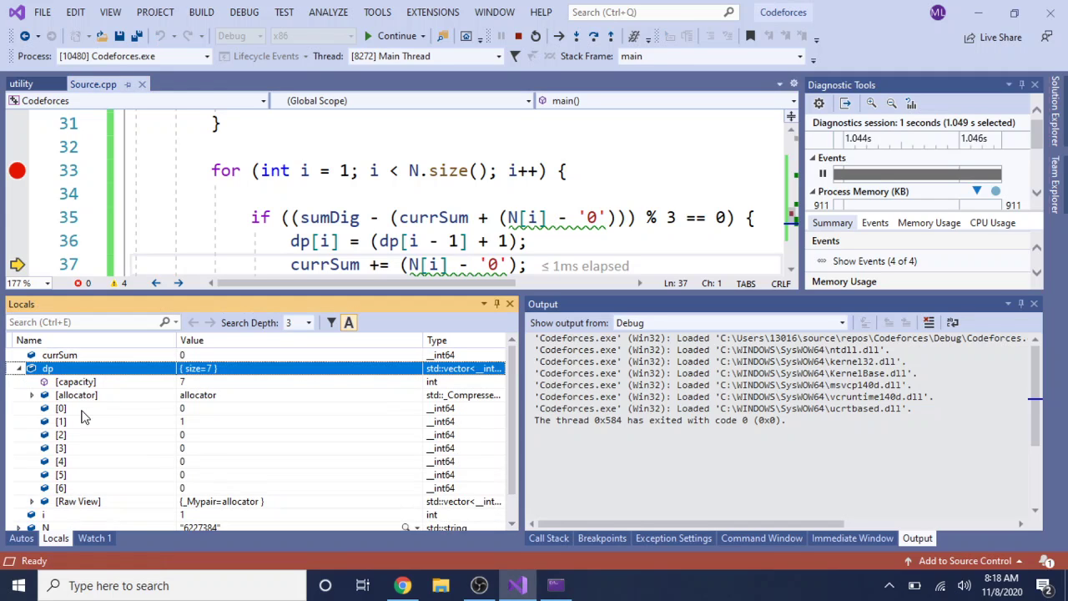
# - Step over the following loop iterations up to the currSum update at i = 4, checking dp and currSum along the way
pyautogui.press('F10')
pyautogui.press('F10')
pyautogui.press('F10')
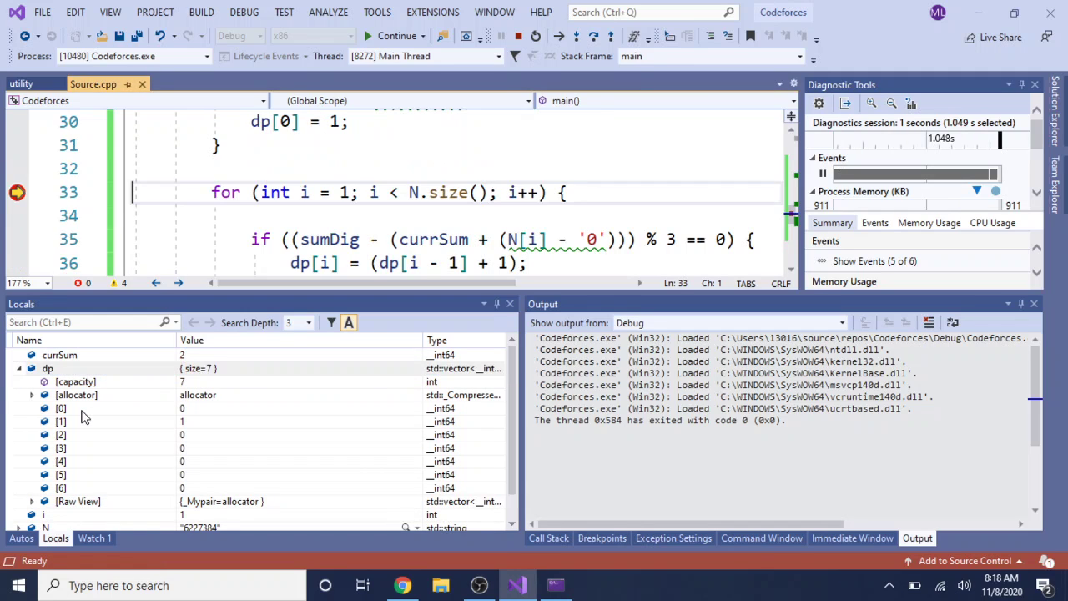
pyautogui.press('F10')
pyautogui.press('F10')
pyautogui.press('F10')
pyautogui.press('F10')
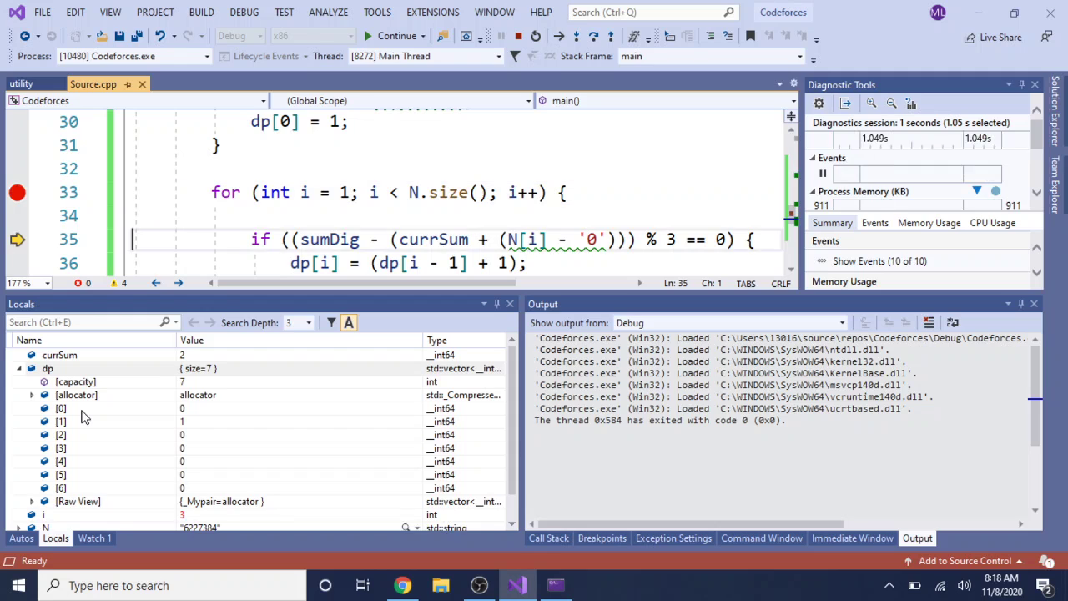
pyautogui.press('F10')
pyautogui.press('F10')
pyautogui.press('F10')
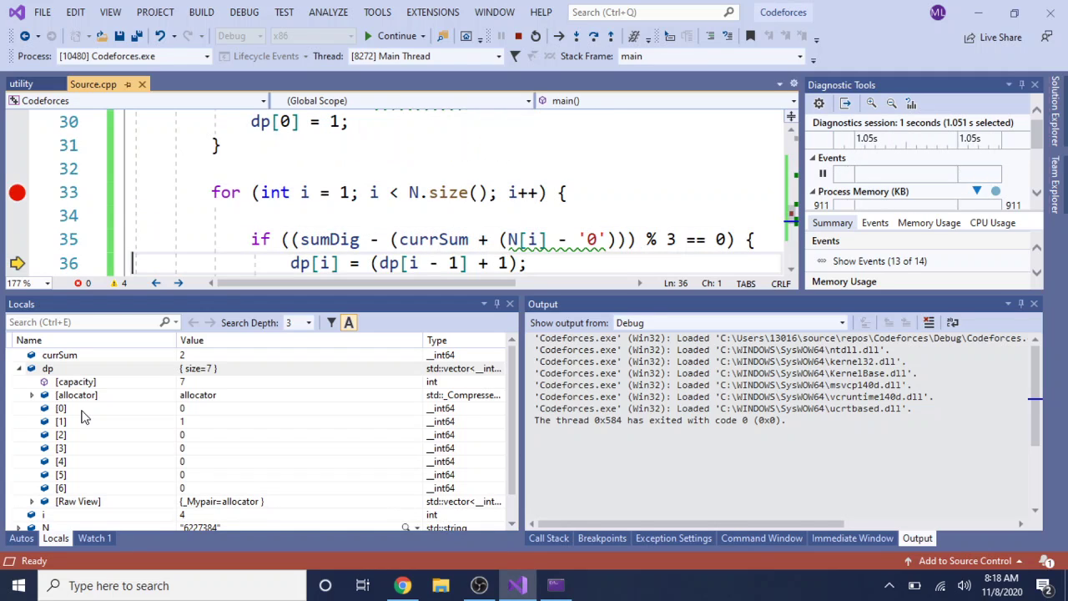
pyautogui.press('F10')
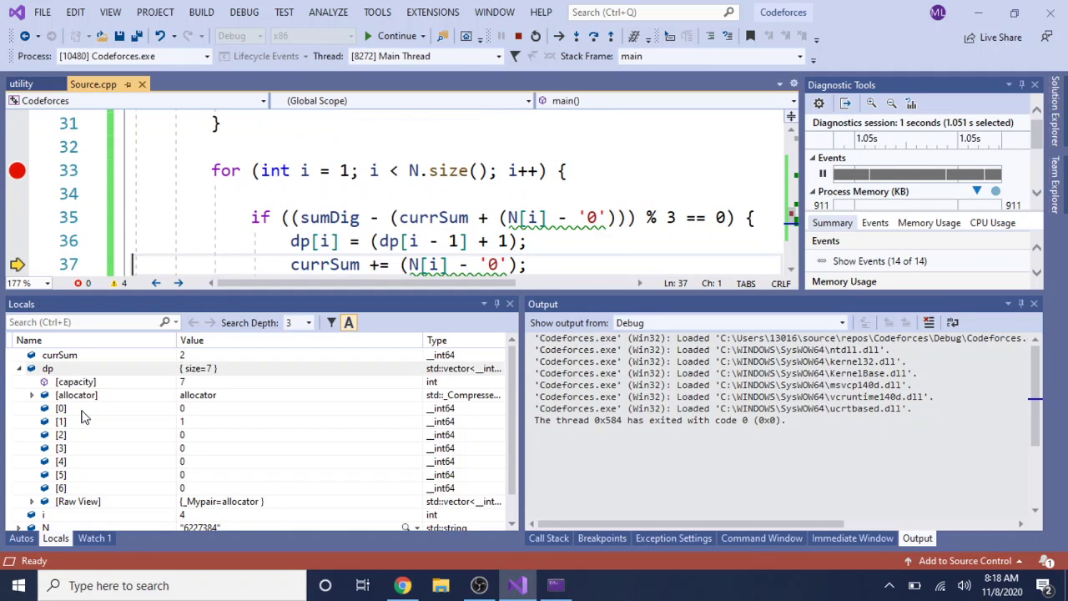